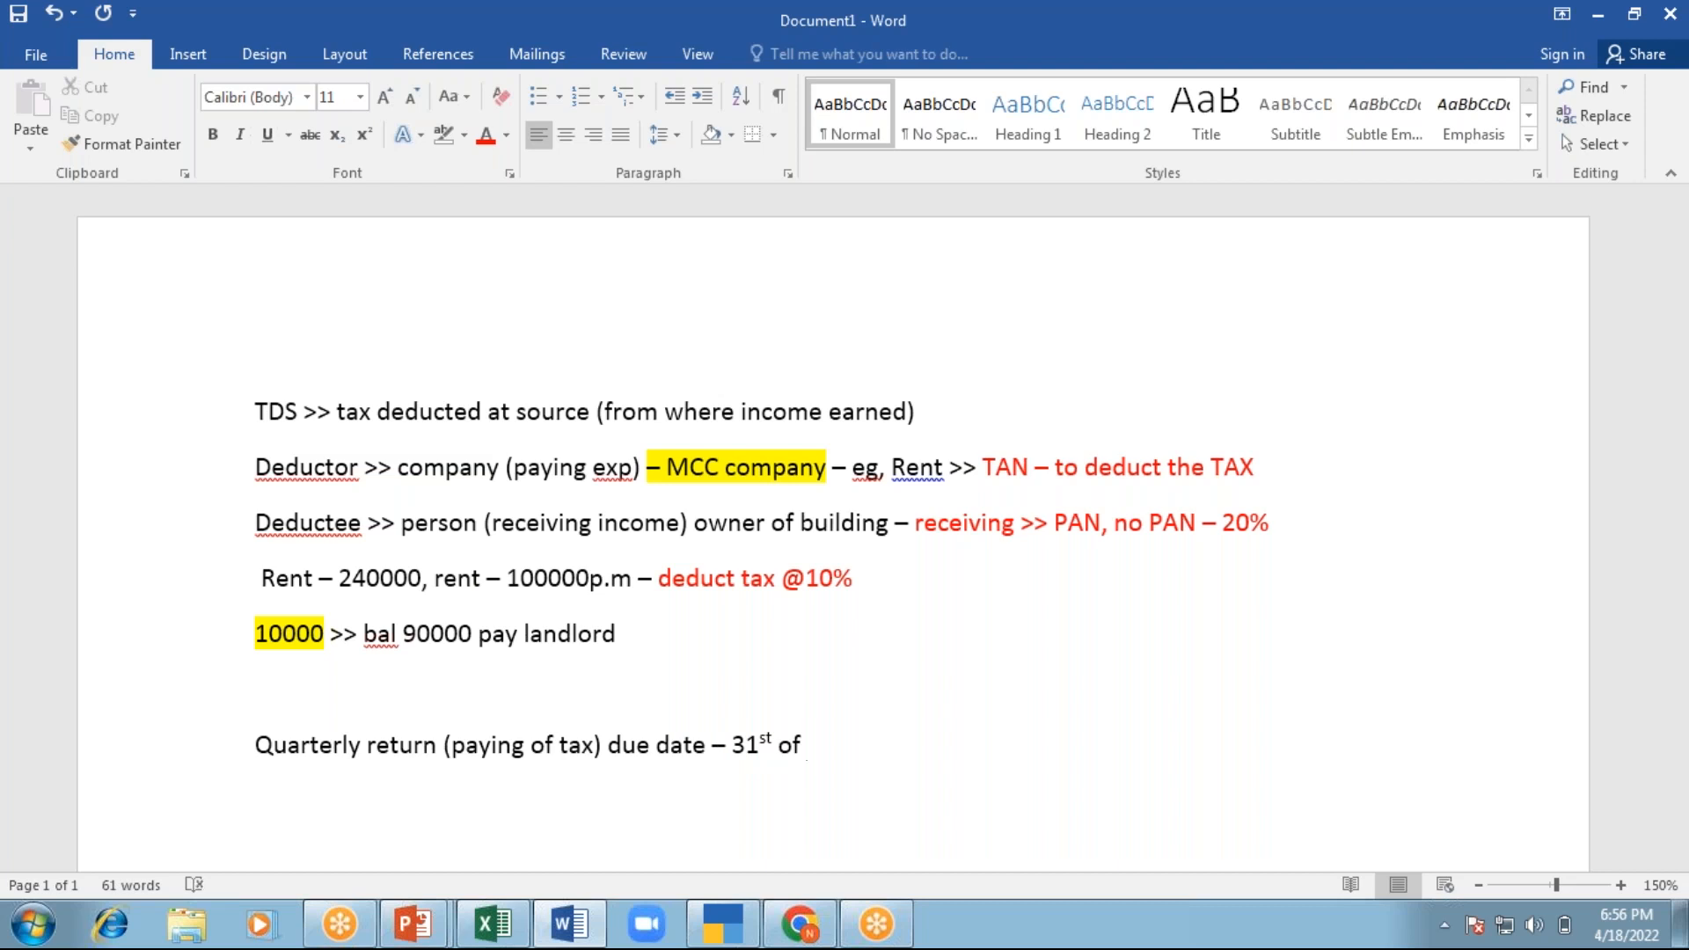
# Complete the quarterly return due date line with "subsequent quarter month" after "31st of"
pyautogui.write('se')
pyautogui.press('BackSpace')
pyautogui.write('ubseq')
pyautogui.press('BackSpace')
pyautogui.write('qqune')
pyautogui.press('BackSpace')
pyautogui.press('BackSpace')
pyautogui.press('BackSpace')
pyautogui.press('BackSpace')
pyautogui.write('unet ')
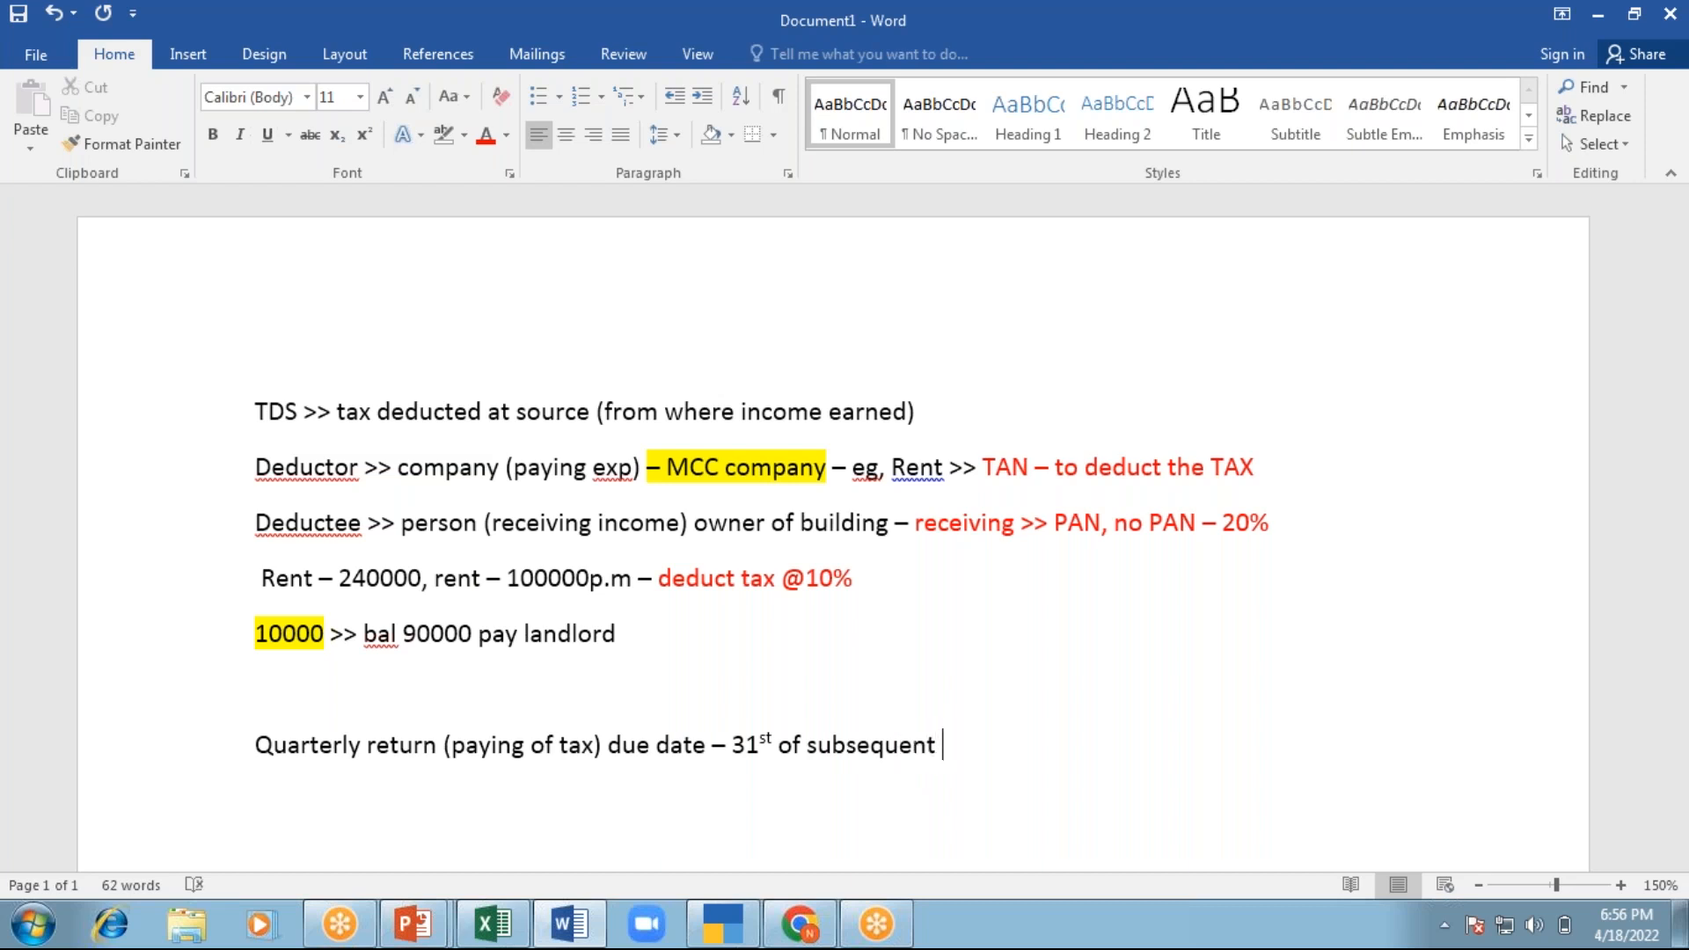
pyautogui.write('quater mont')
pyautogui.press('BackSpace')
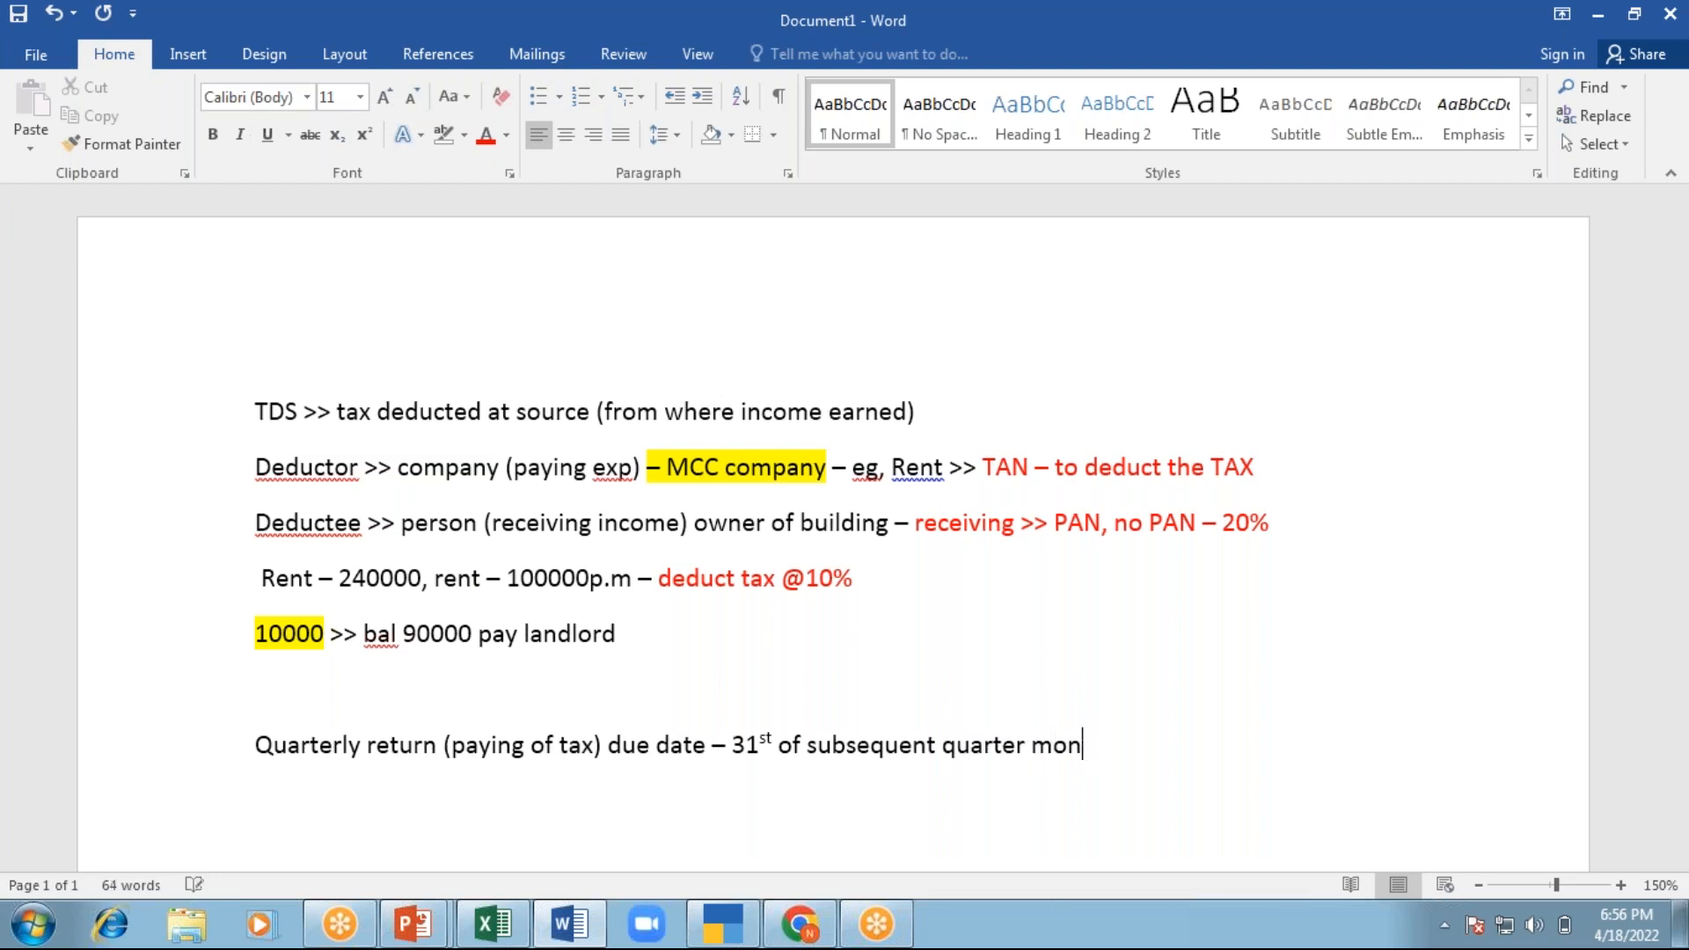
pyautogui.write('nth')
pyautogui.press('BackSpace')
pyautogui.press('BackSpace')
pyautogui.press('BackSpace')
pyautogui.write('th')
pyautogui.click(1268, 31)
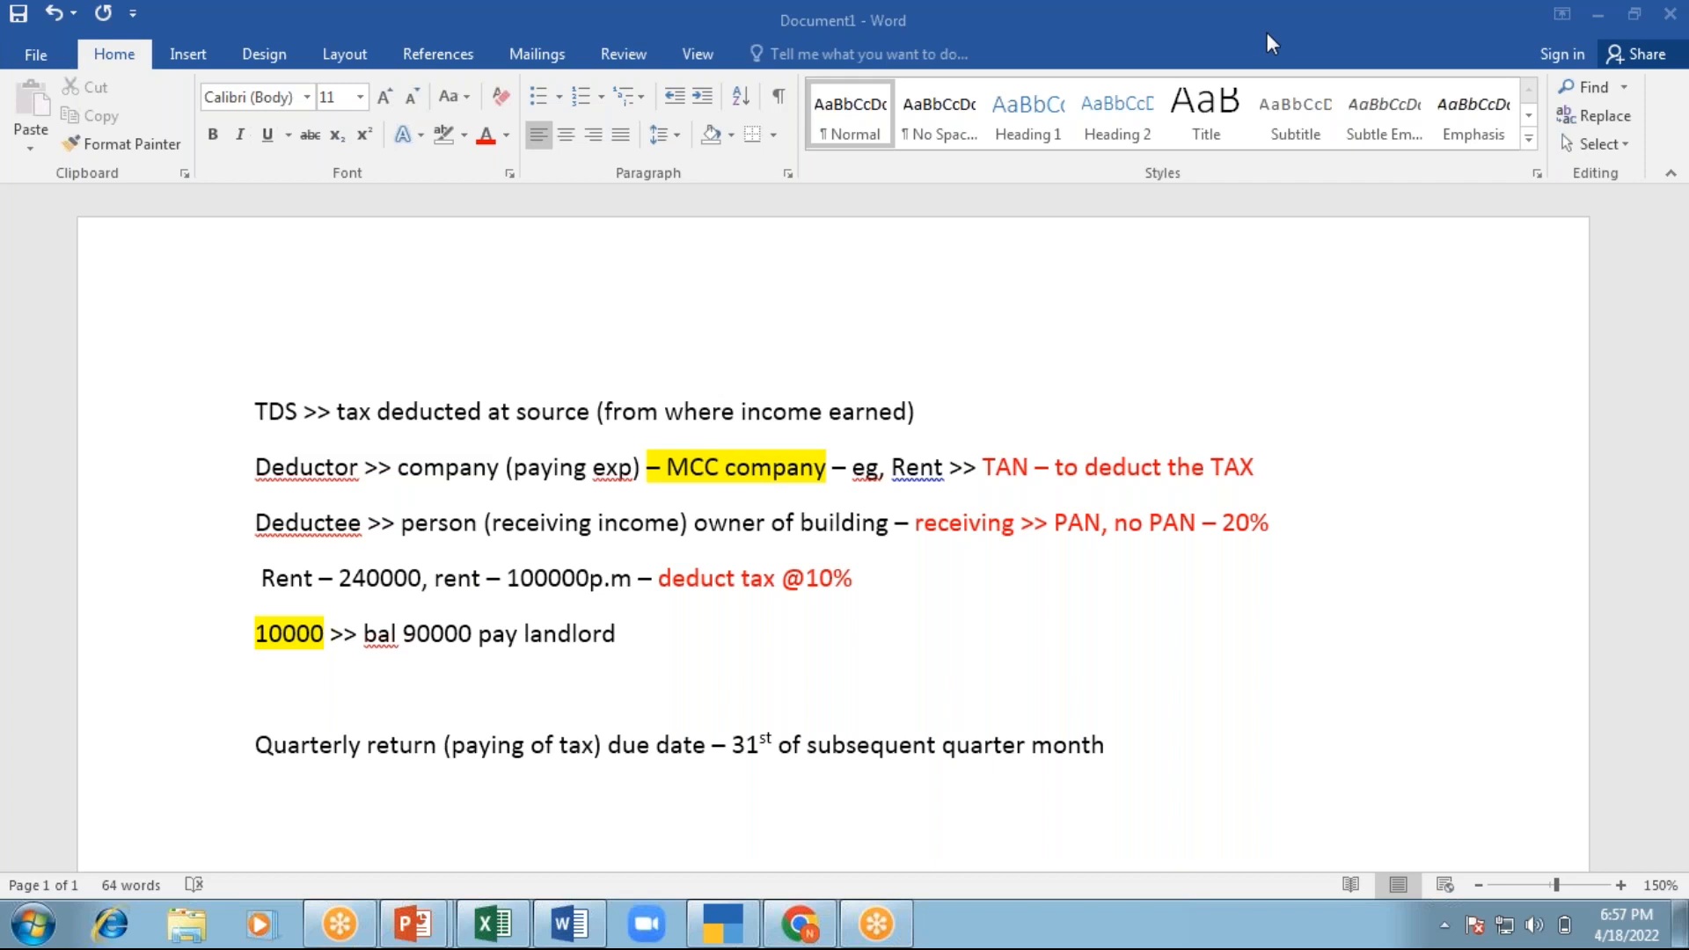
pyautogui.click(1131, 770)
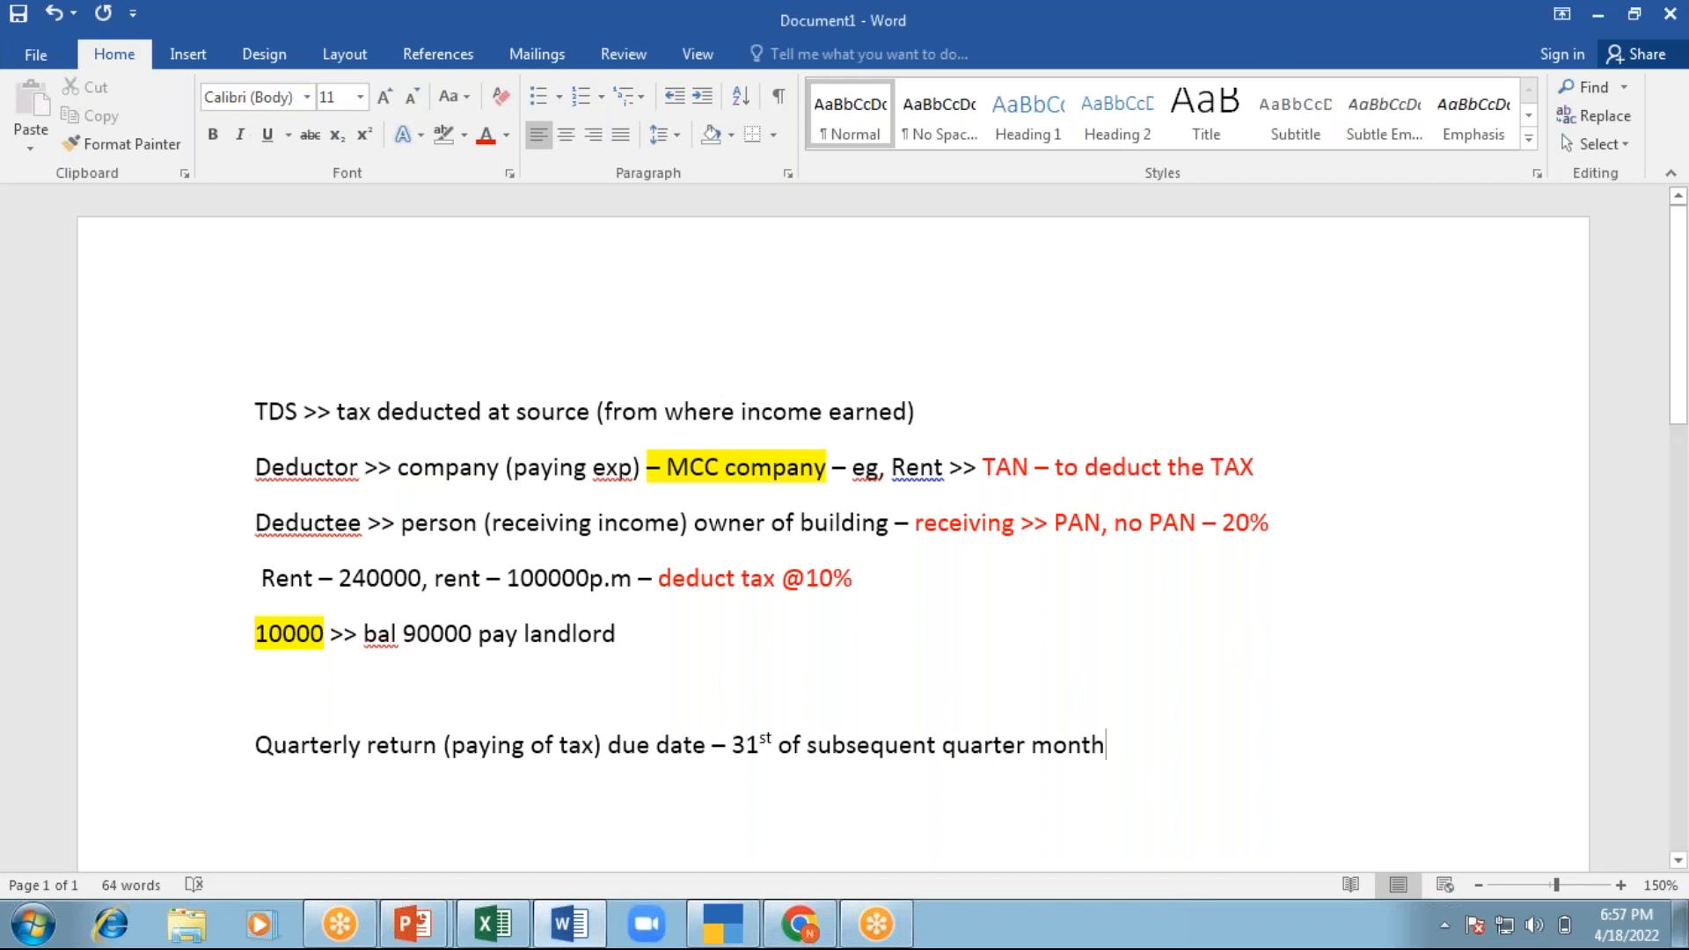
# Add two lines below the due date sentence: "Apr – Jun >> July 31st" and "Jul – Sept >> oct 31st"
pyautogui.press('Return')
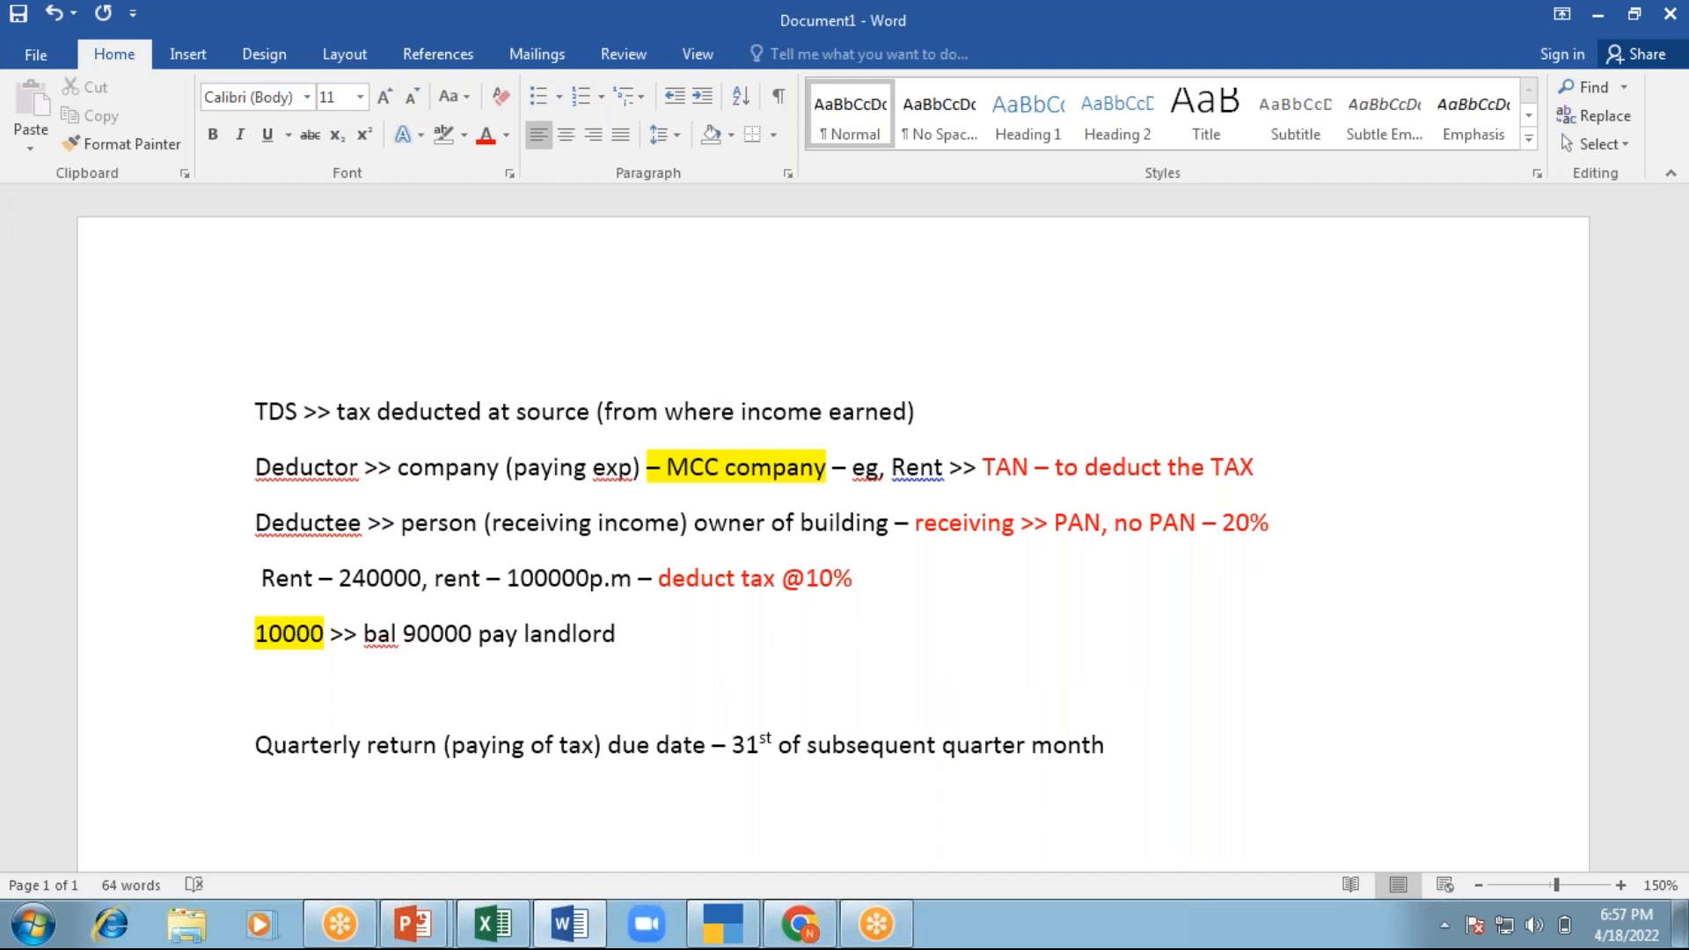
pyautogui.write('Apr')
pyautogui.write(' - J')
pyautogui.write('un')
pyautogui.write(' >> ')
pyautogui.write('Ju')
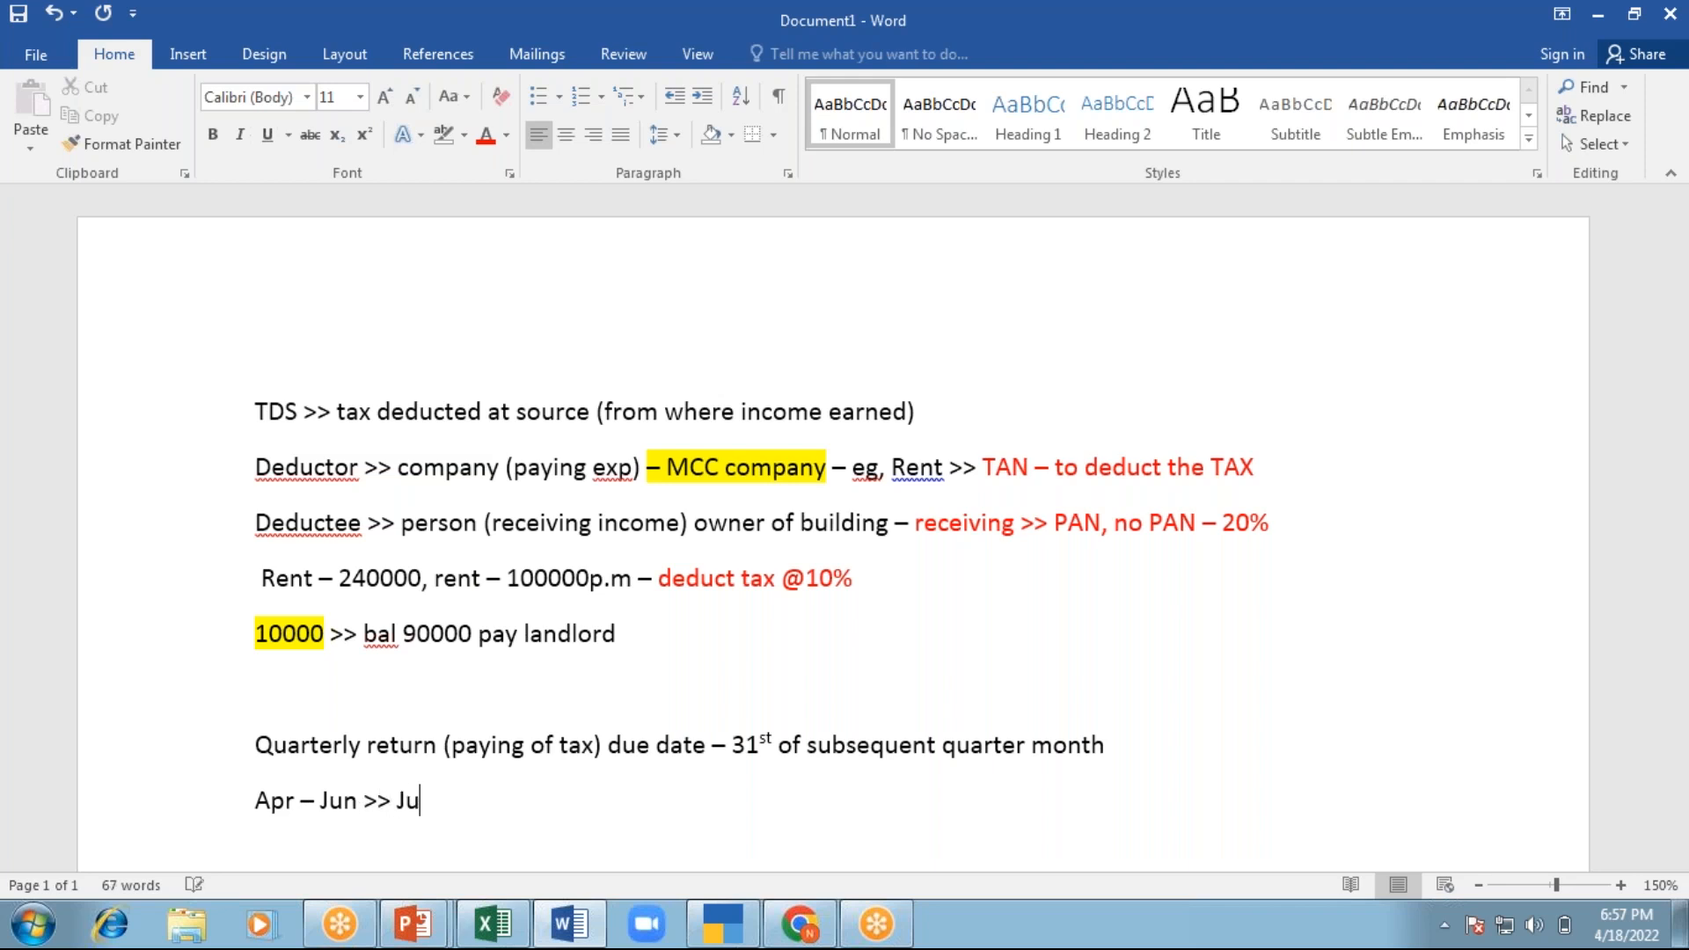
pyautogui.write('ly 31st')
pyautogui.press('Return')
pyautogui.write('Jul -')
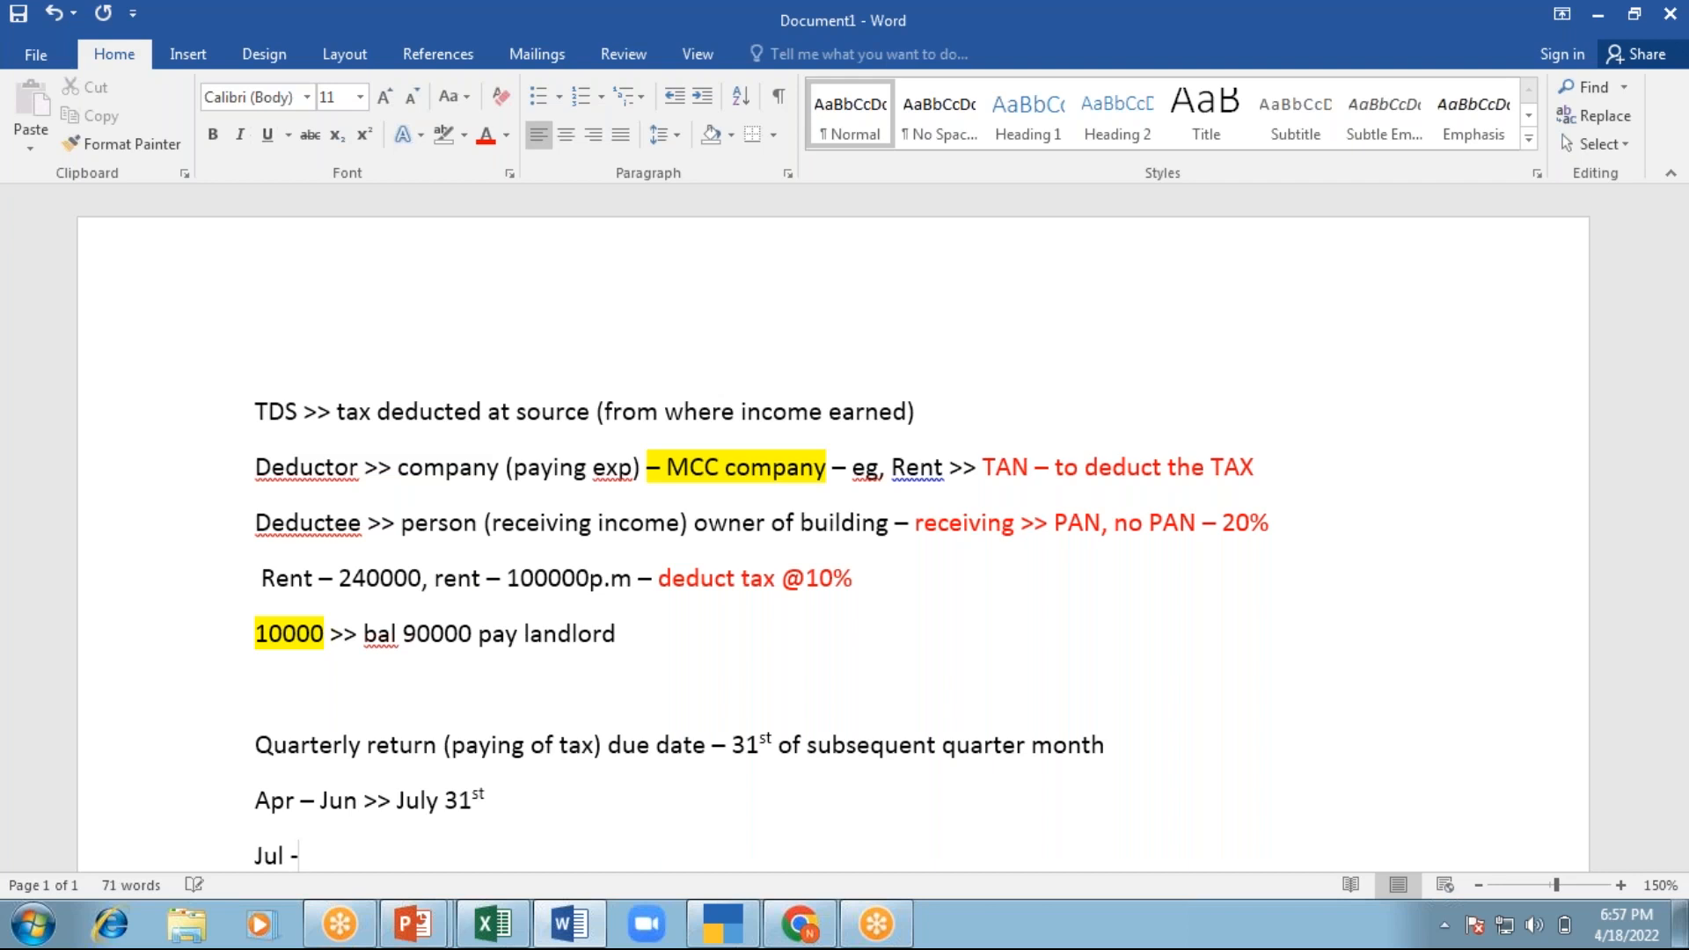
pyautogui.write(' Sept >> oct 31st')
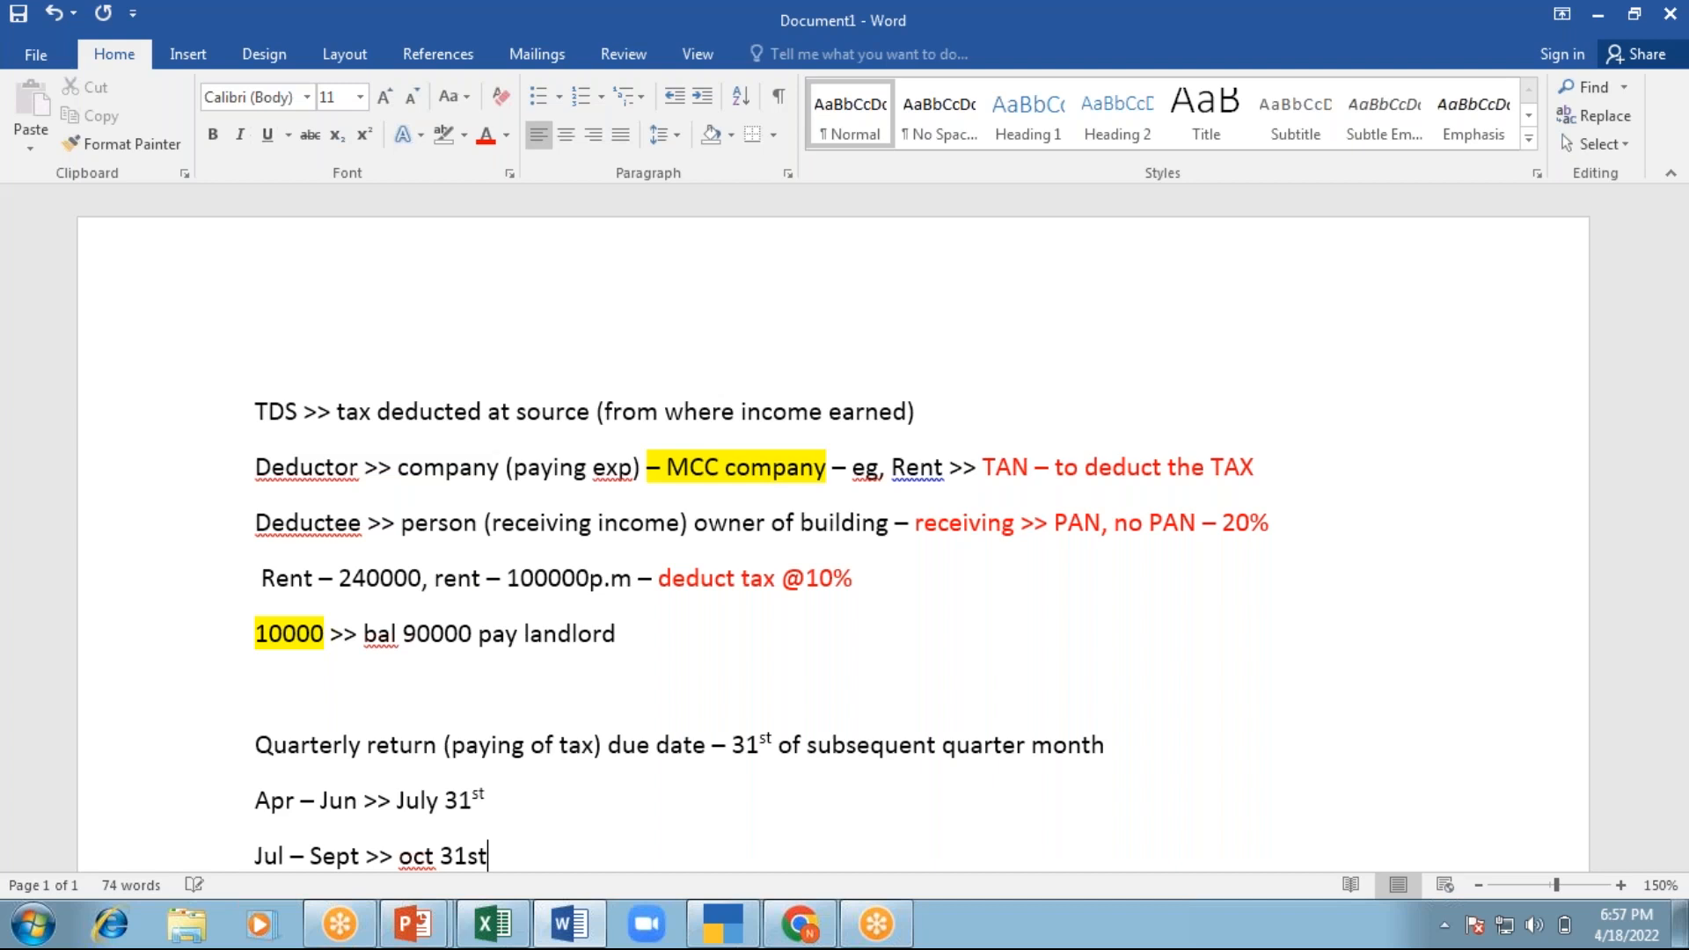
# Add the third quarter's due date on a new line as "Oct – Dec >> Jan 31st"
pyautogui.press('Return')
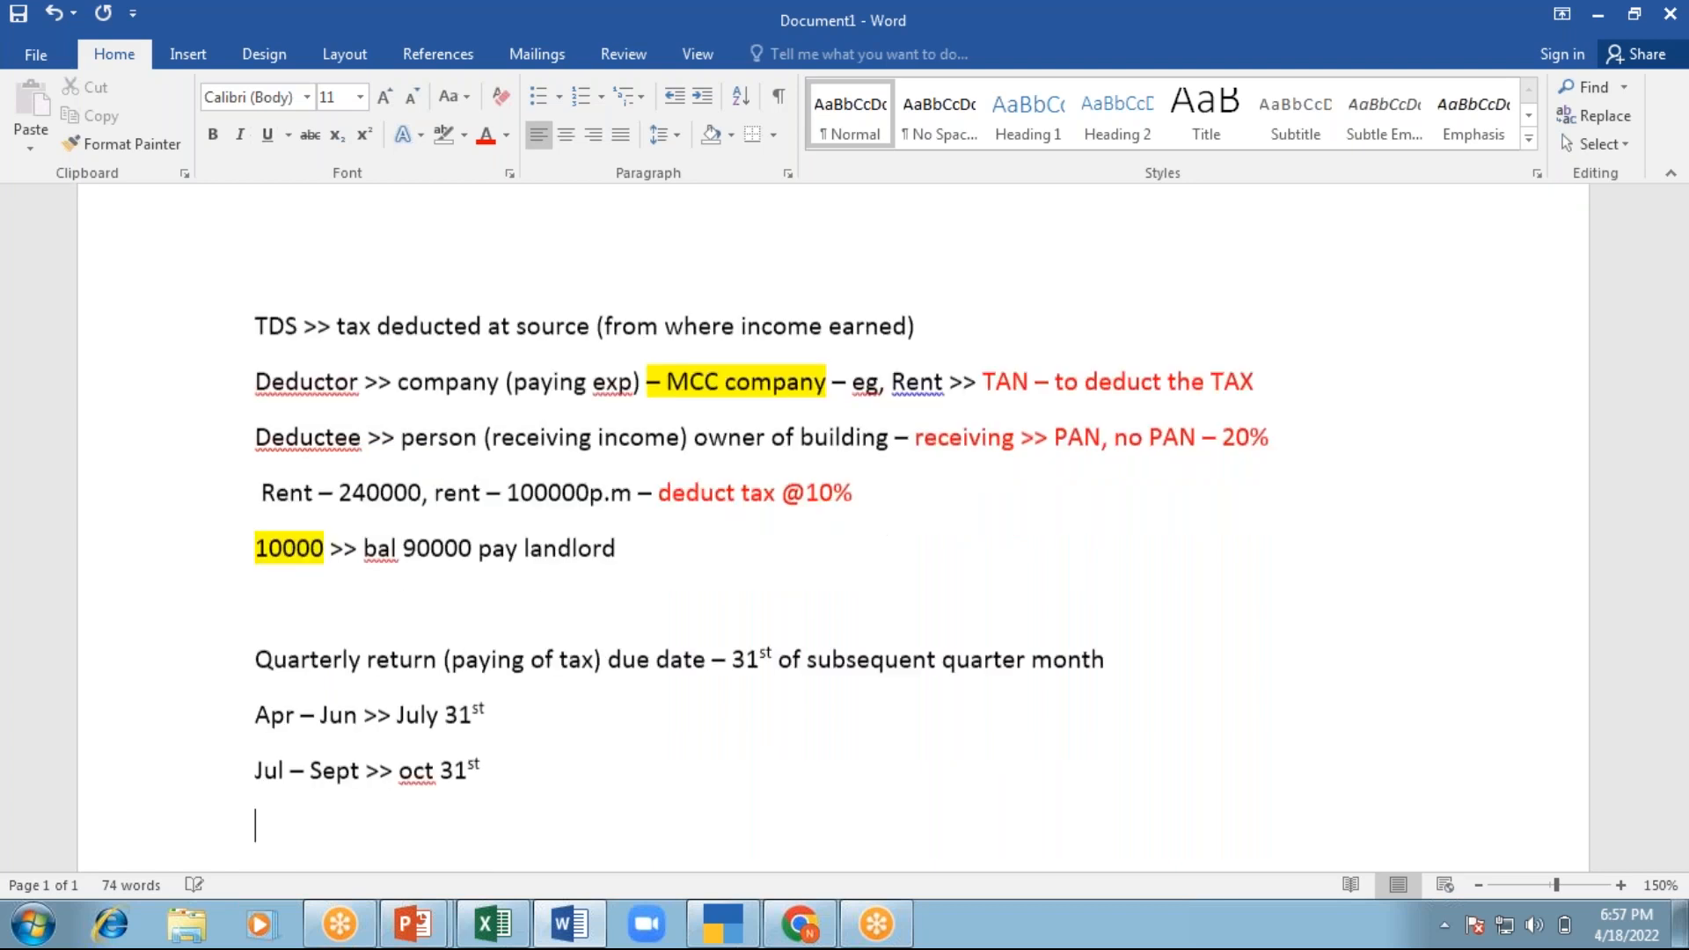
pyautogui.write('Oct - Dec ')
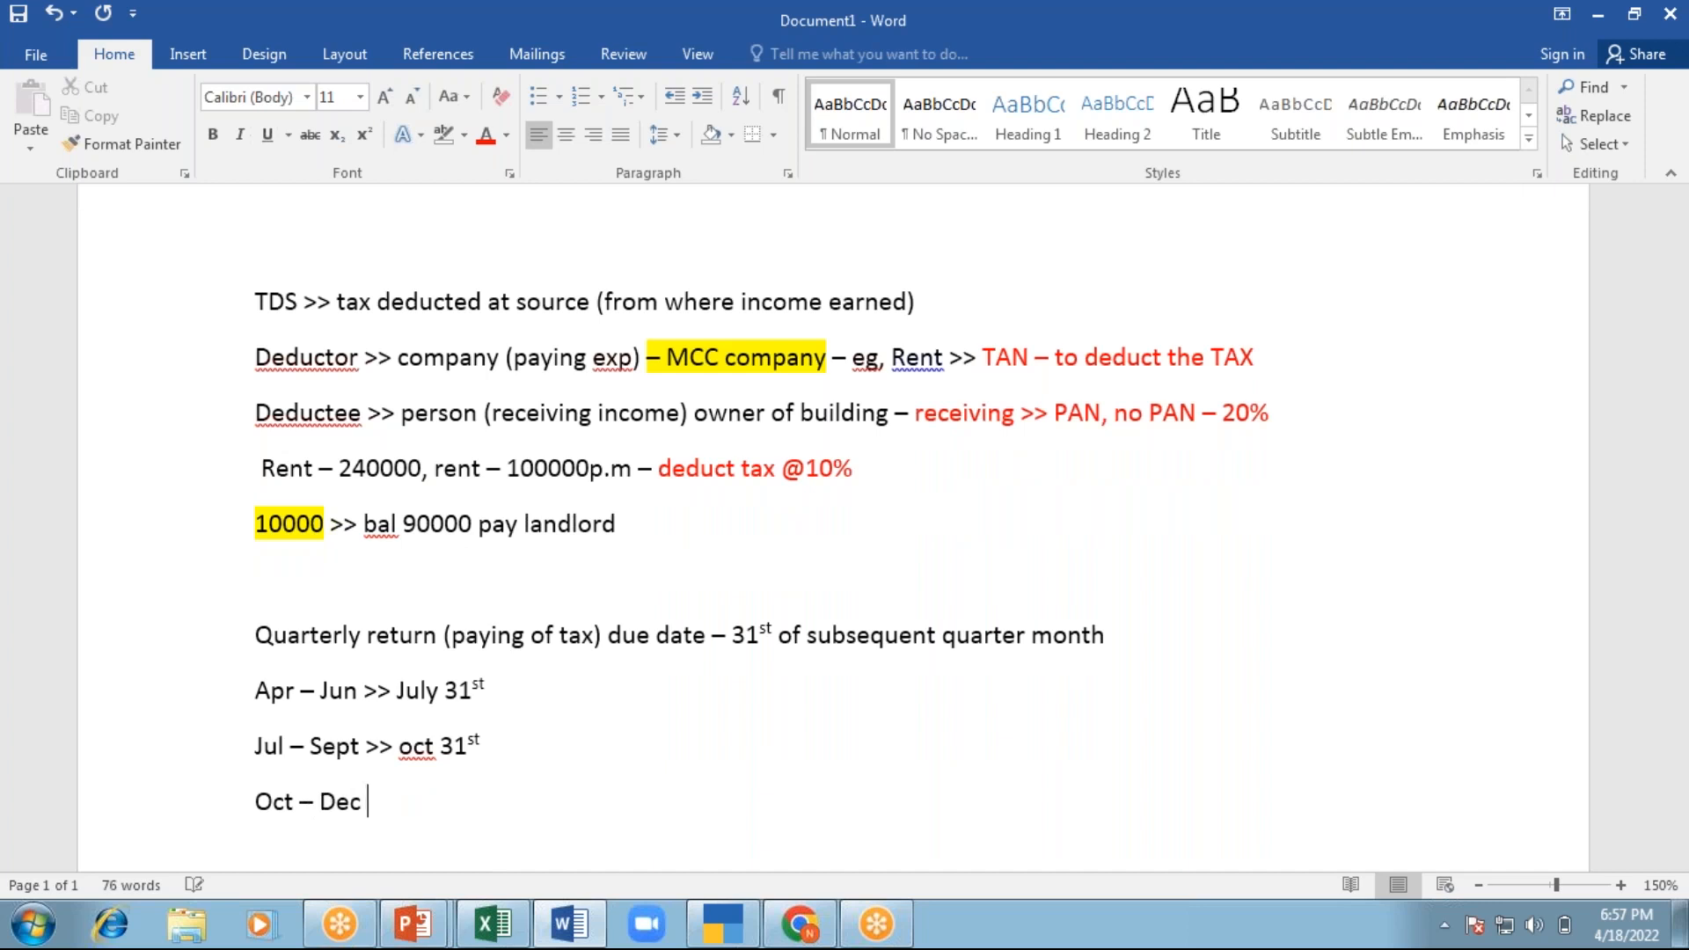
pyautogui.write('-')
pyautogui.press('BackSpace')
pyautogui.write('>> JAn')
pyautogui.press('BackSpace')
pyautogui.press('BackSpace')
pyautogui.write('an 31st')
# Add the fourth quarter's due date on a new line as "Jan – Mar >> May 31st" and start an empty line below
pyautogui.press('Return')
pyautogui.write('JAn')
pyautogui.press('BackSpace')
pyautogui.press('BackSpace')
pyautogui.write('an - ')
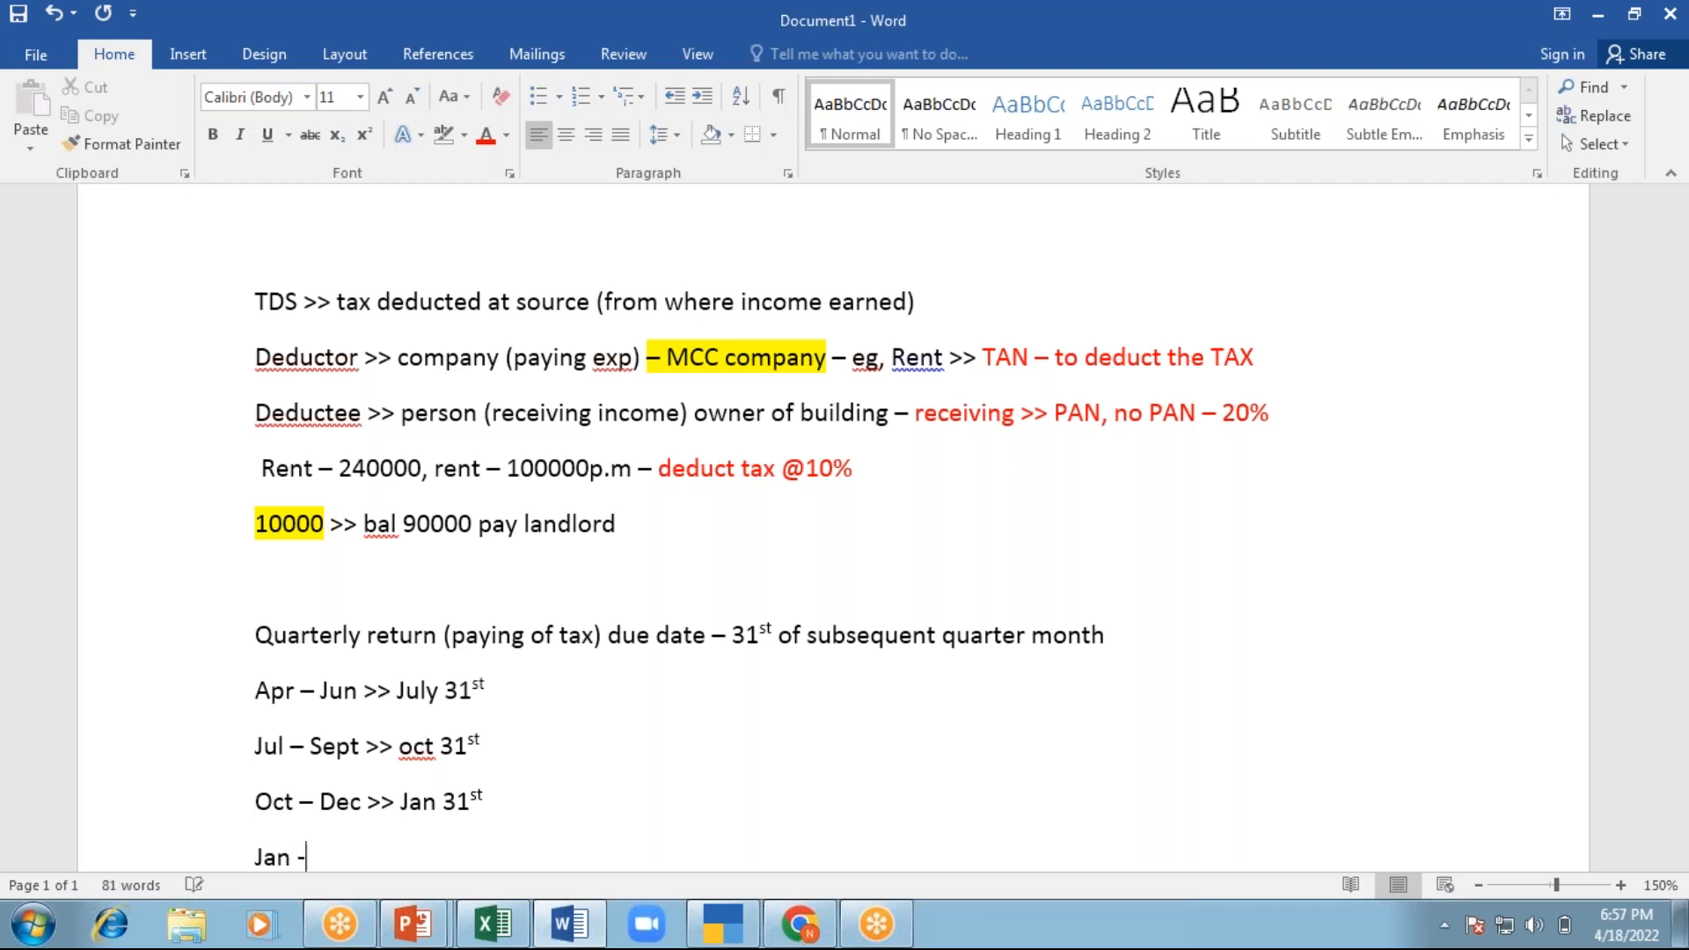
pyautogui.write('MA')
pyautogui.press('BackSpace')
pyautogui.write('ar >>')
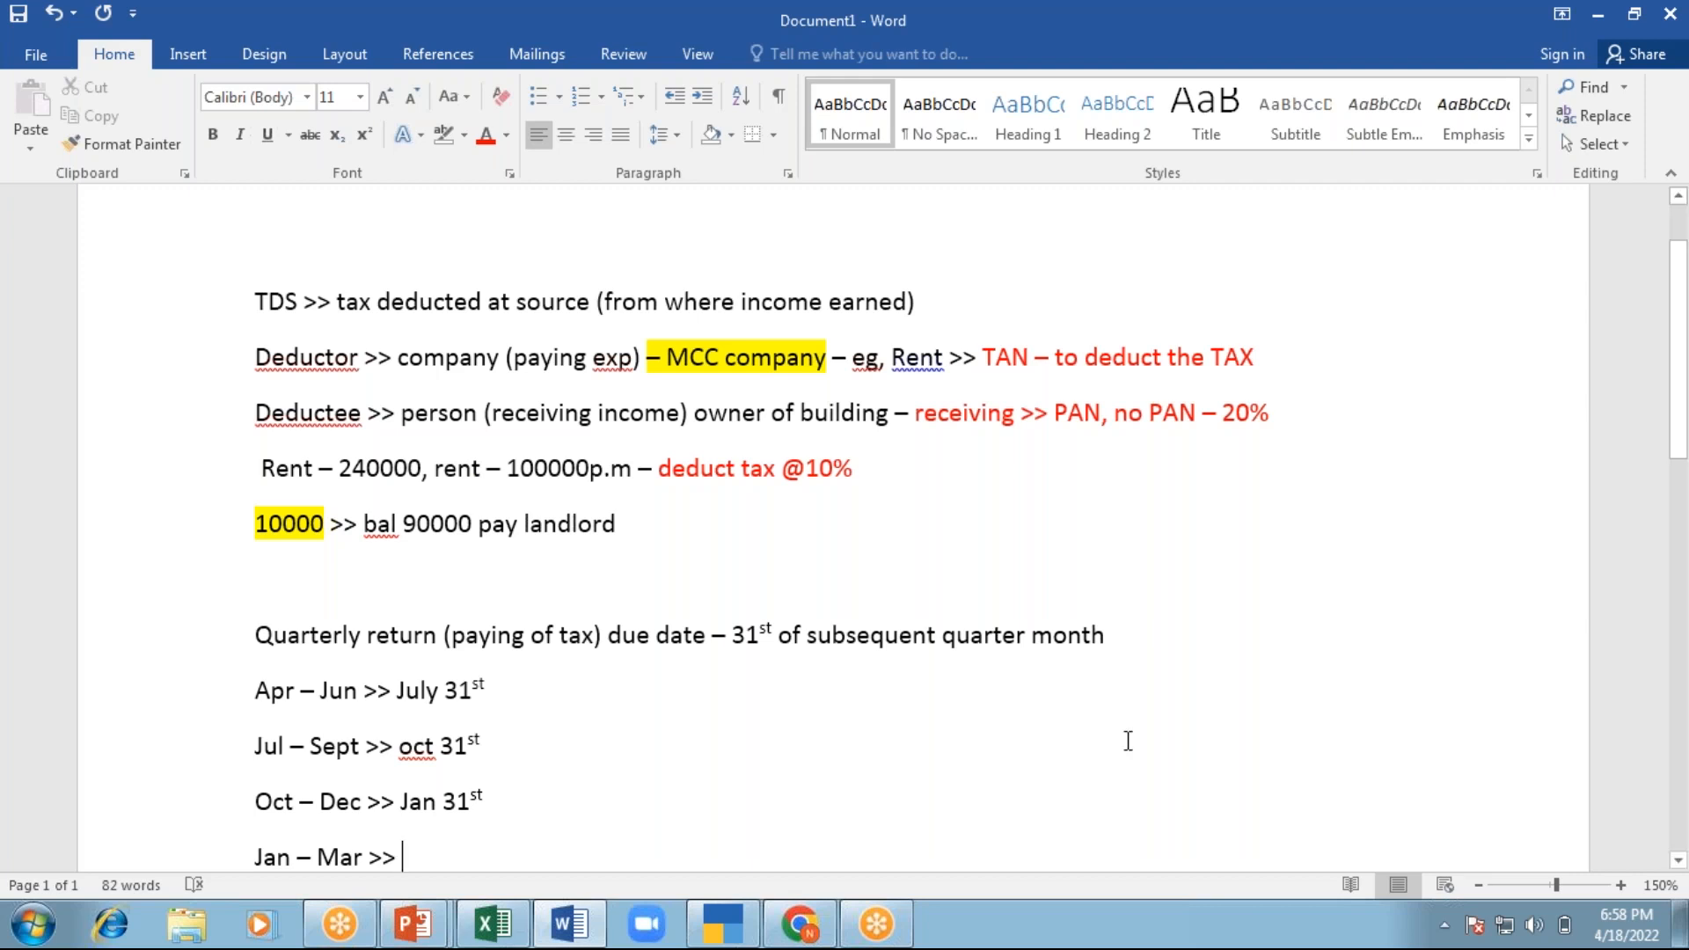
pyautogui.write('May 31st')
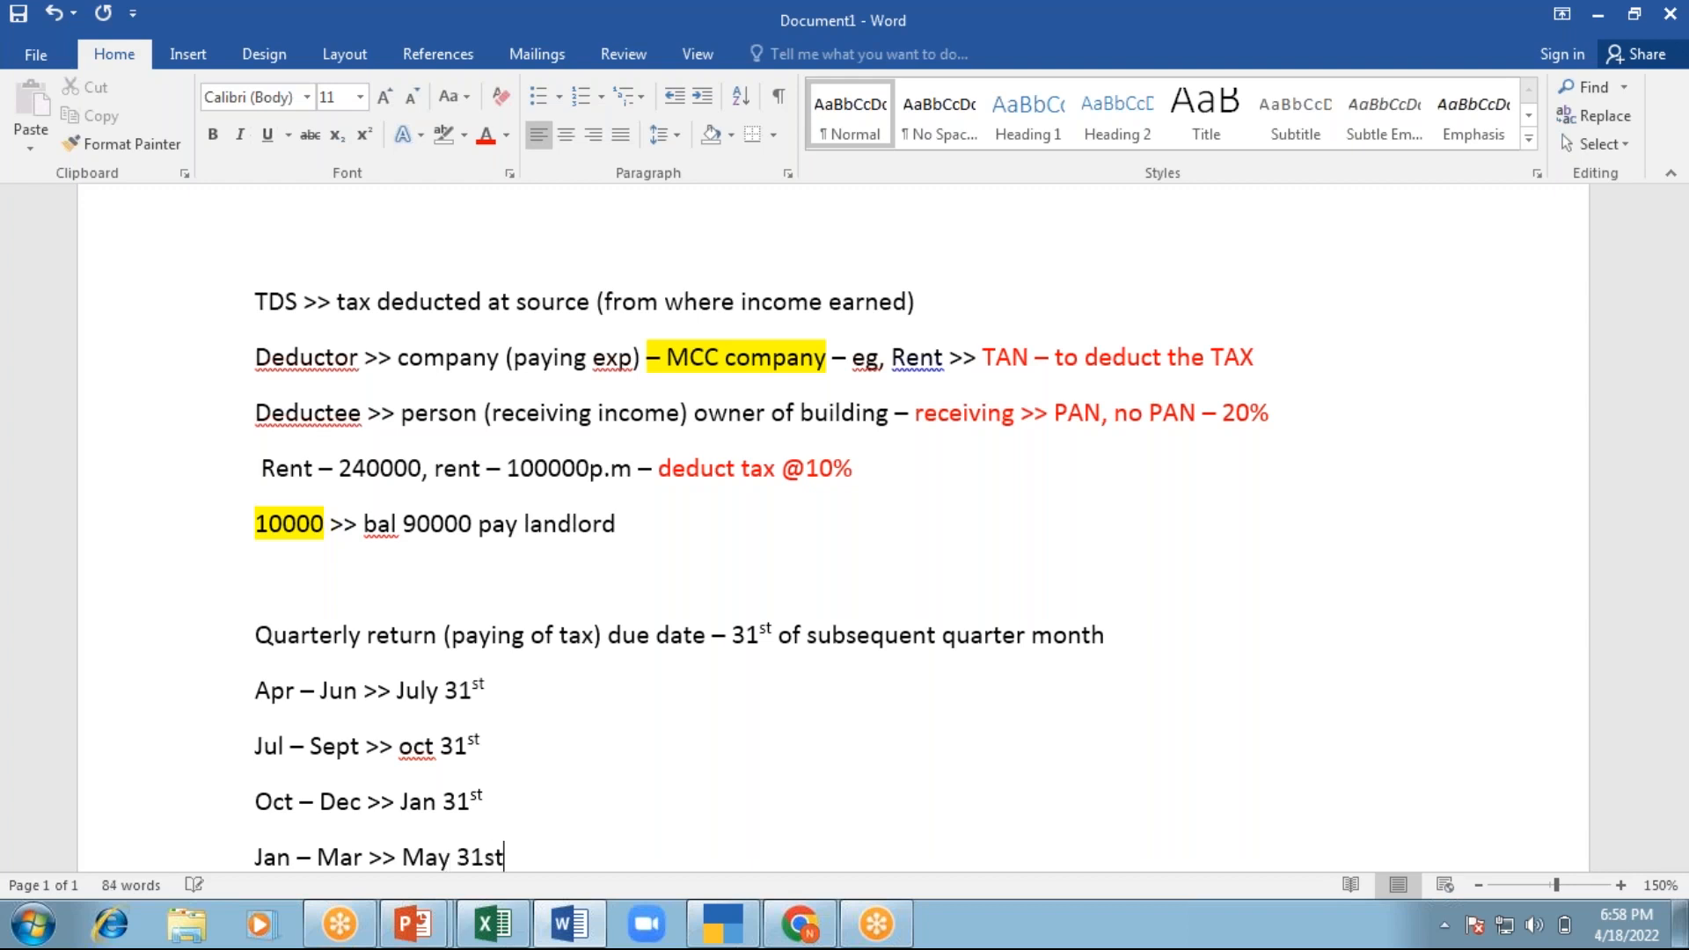
pyautogui.press('Return')
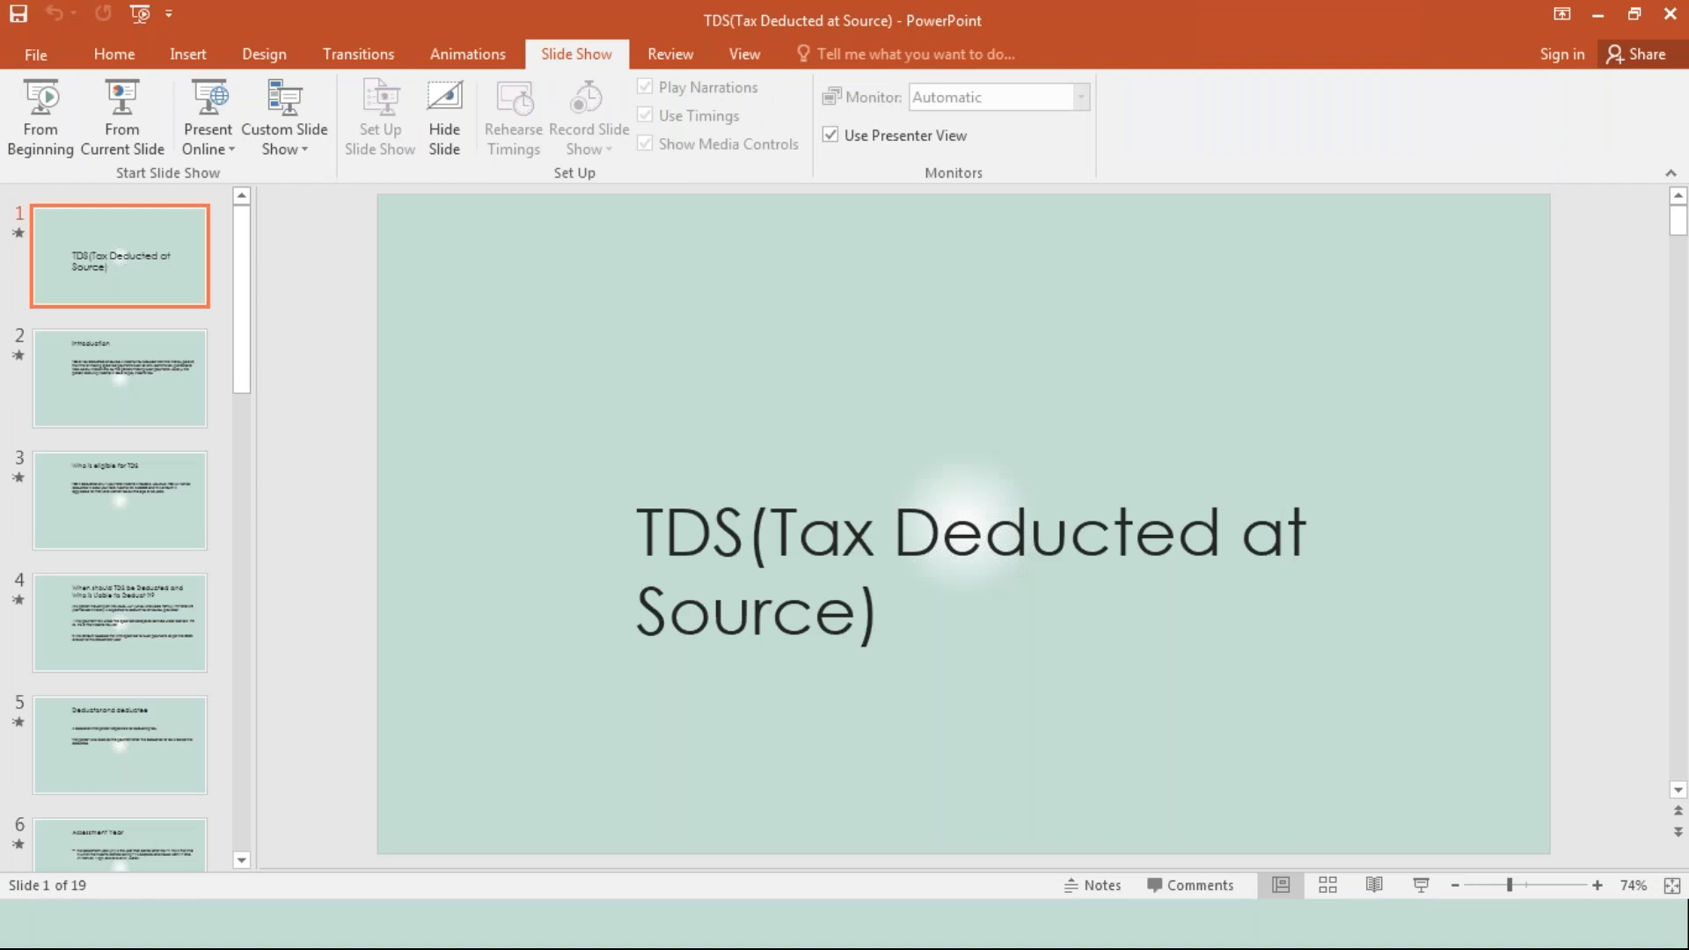
# Switch to the running PowerPoint slide show and view the table of TDS return forms and due dates
pyautogui.hotkey('alt', 'Tab')
pyautogui.hotkey('alt', 'Tab')
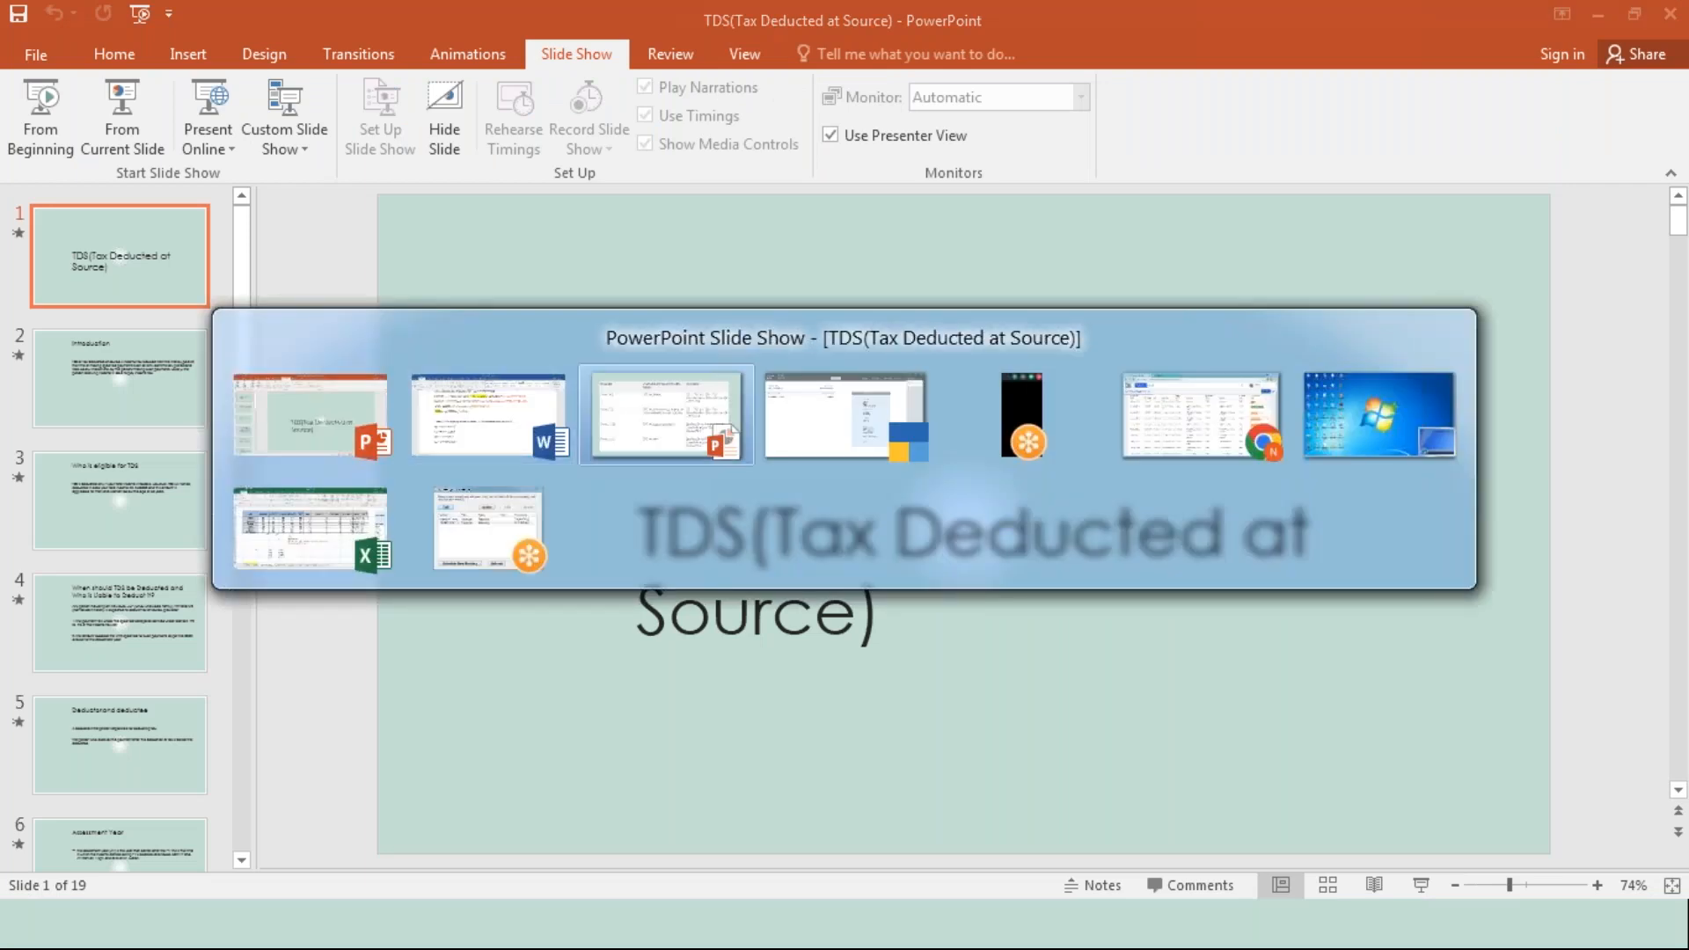
pyautogui.hotkey('alt', 'Tab')
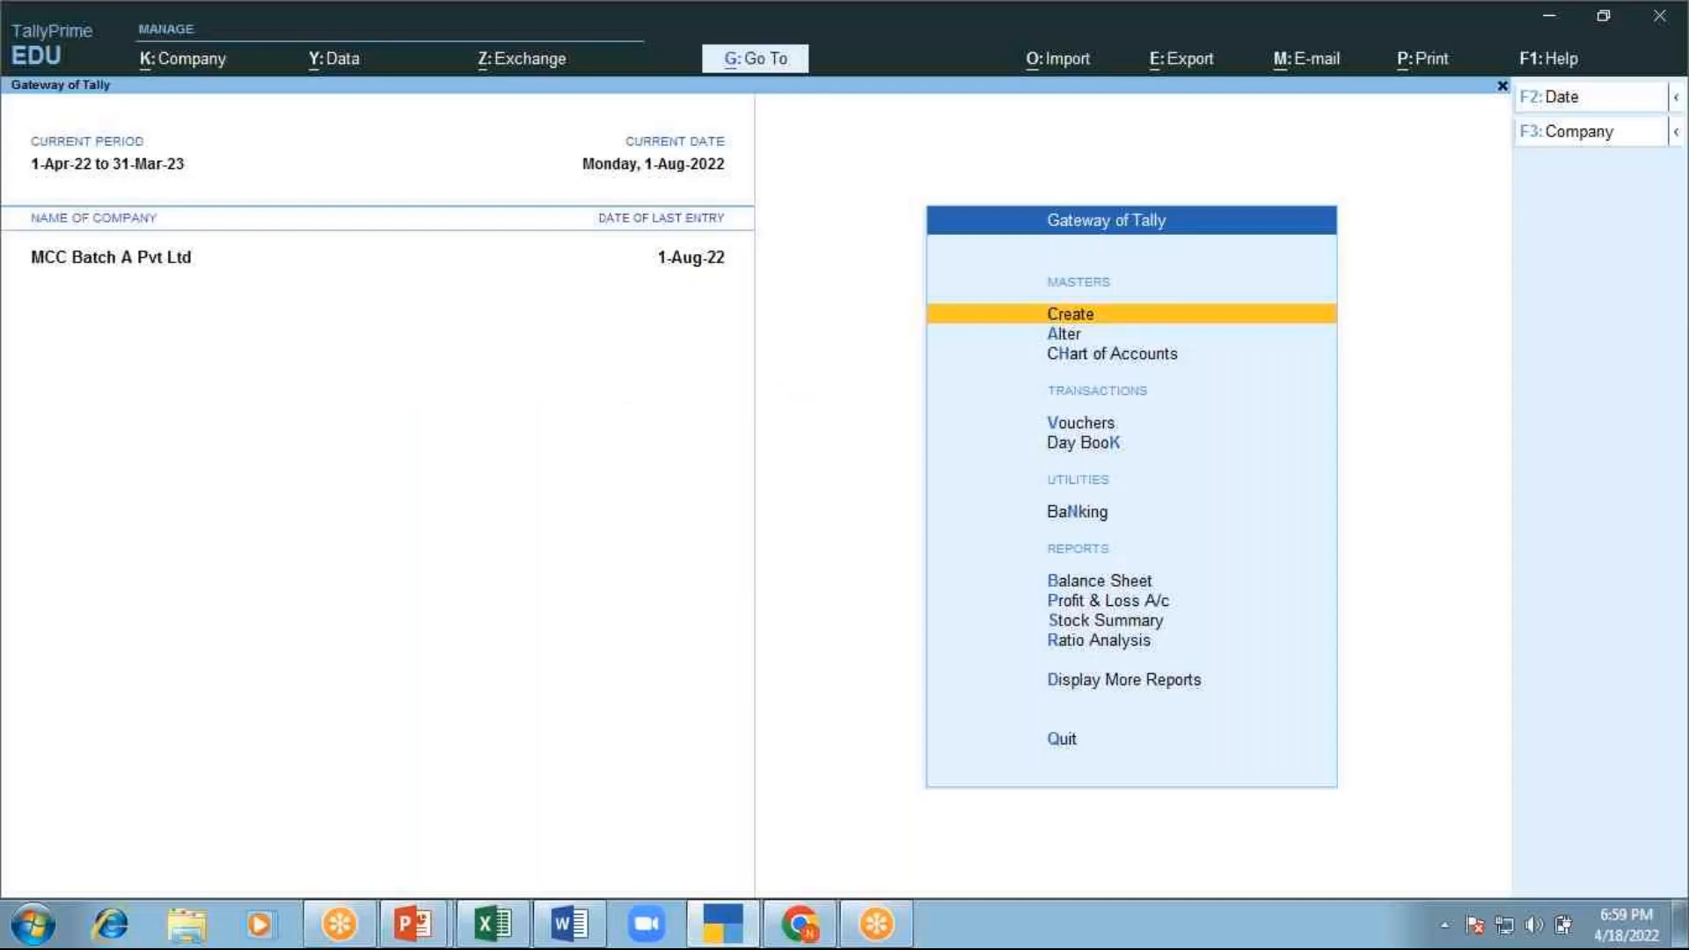
pyautogui.hotkey('alt', 'Tab')
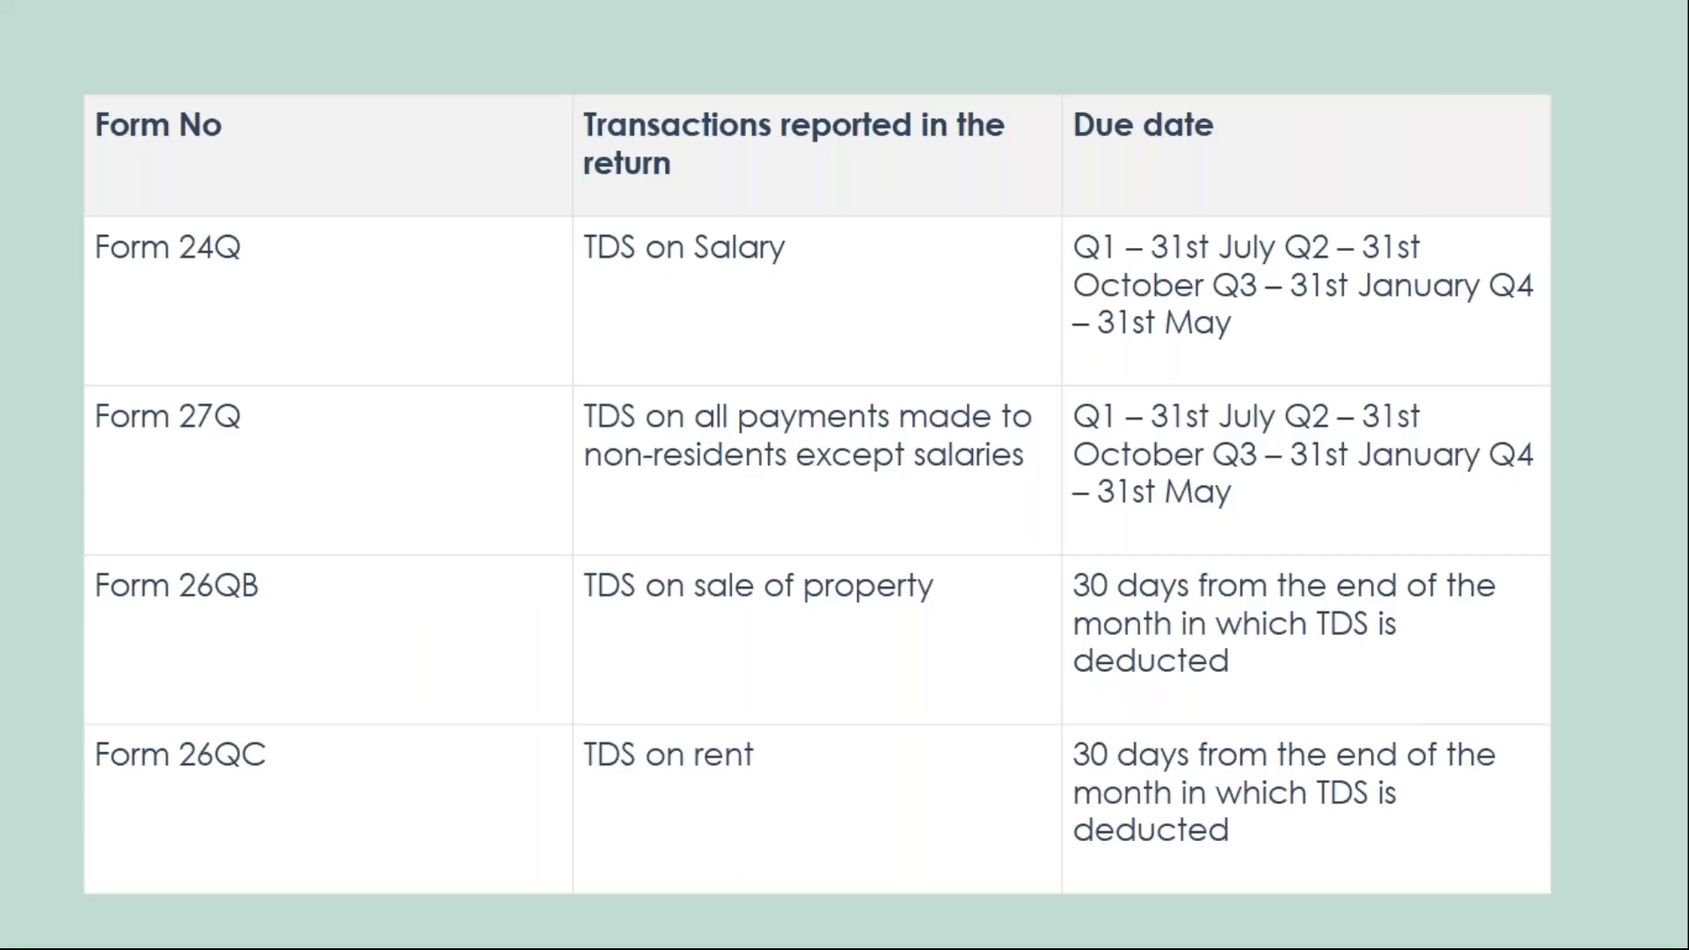
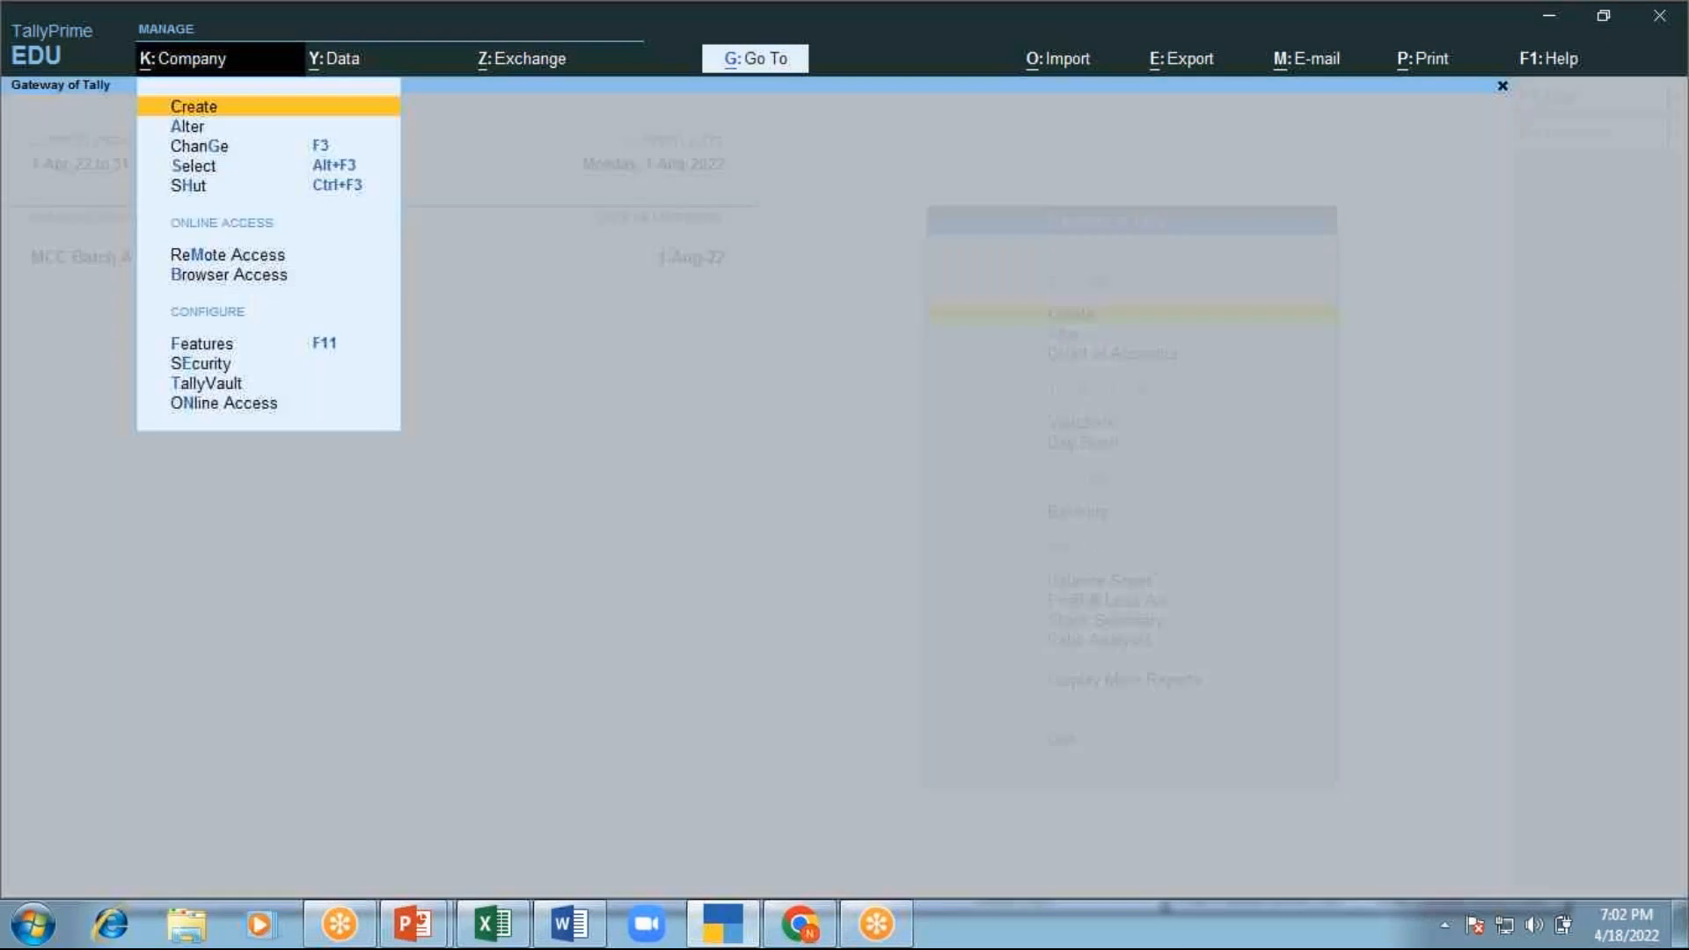
pyautogui.press('Down')
pyautogui.press('Down')
pyautogui.press('Down')
pyautogui.press('Down')
pyautogui.press('Down')
pyautogui.press('Down')
pyautogui.press('Down')
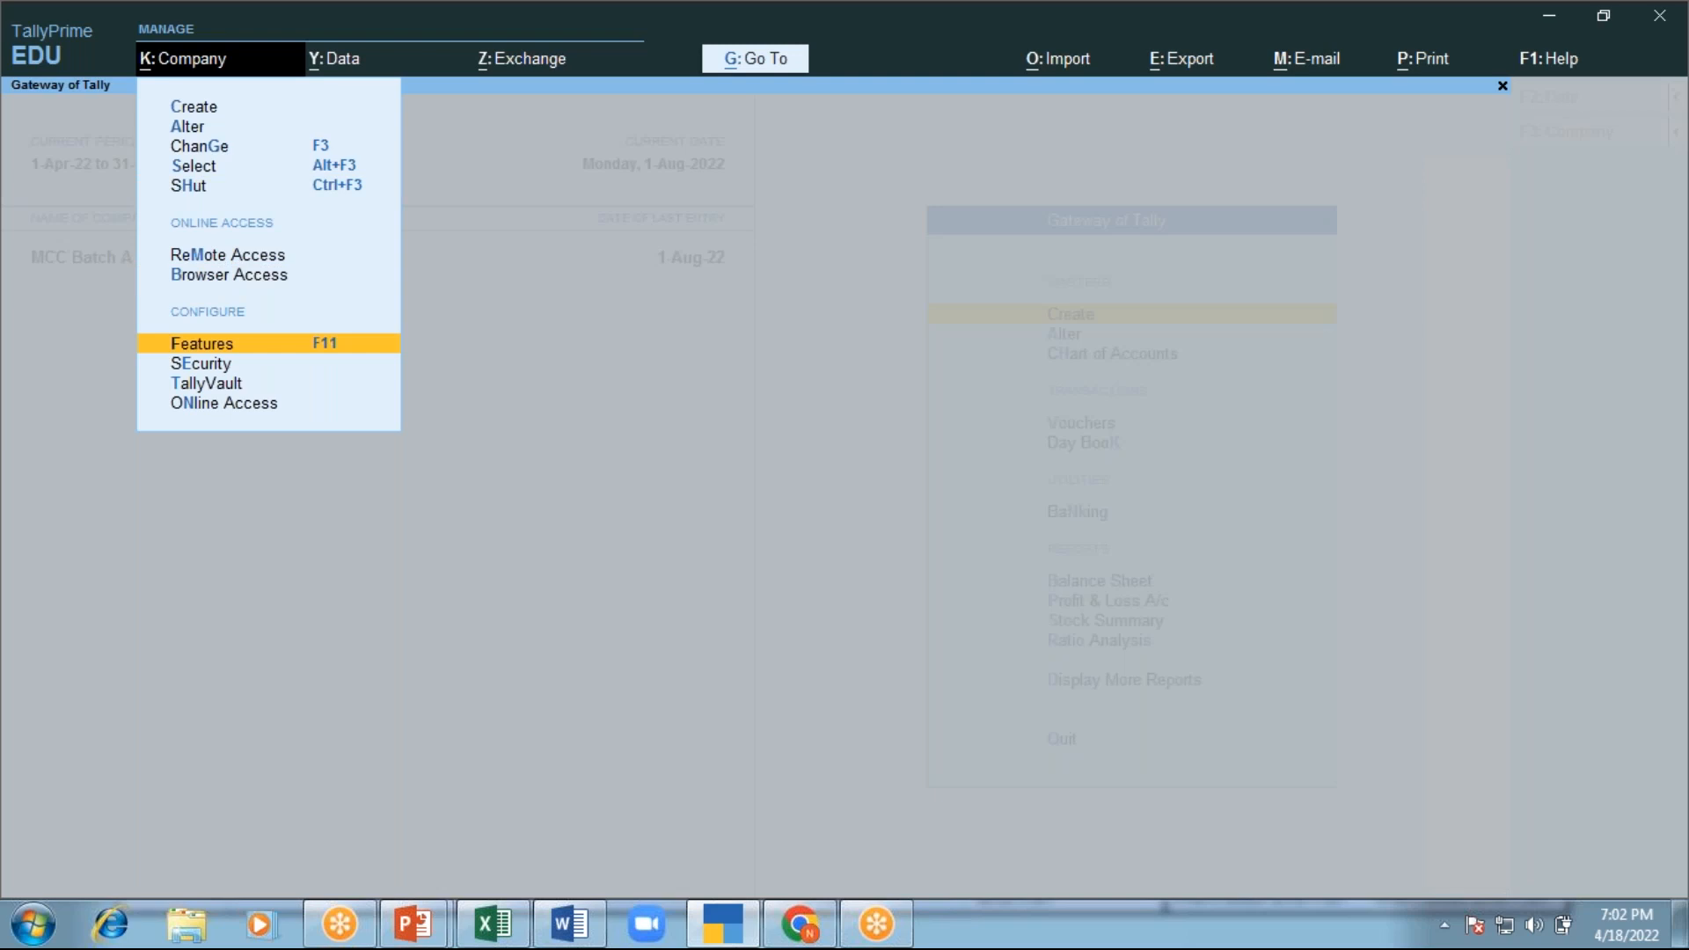
pyautogui.press('Escape')
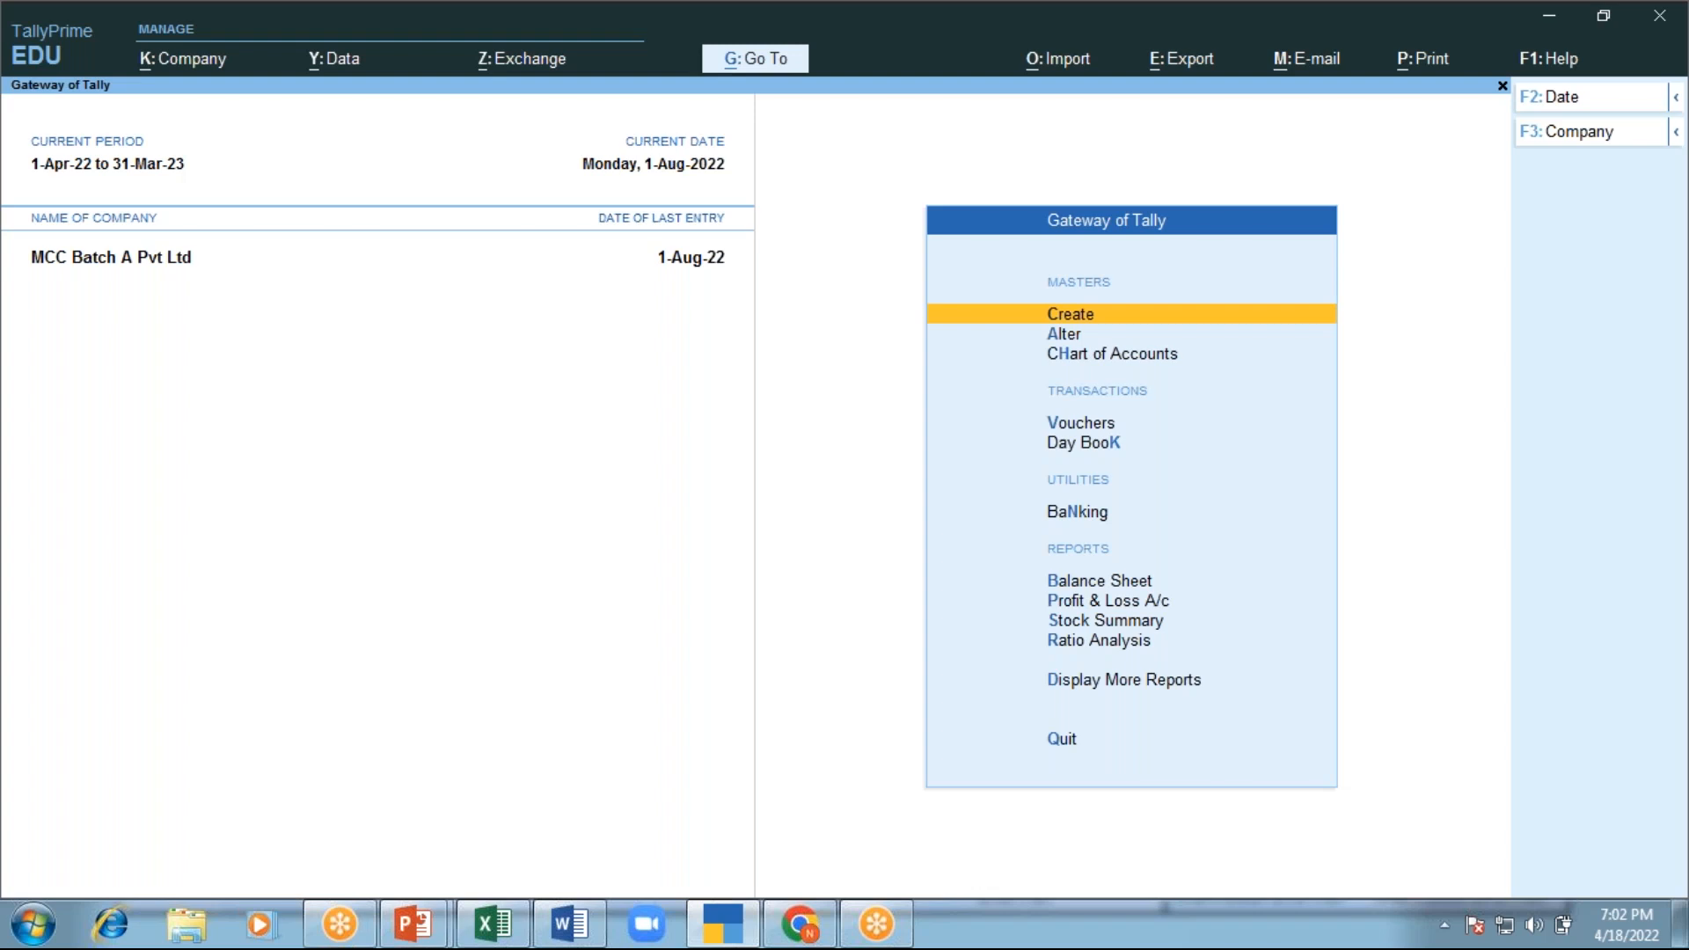
# Enable Tax Deducted at Source (TDS) in the company features of MCC Batch A Pvt Ltd and save, keeping the existing GST details
pyautogui.press('F11')
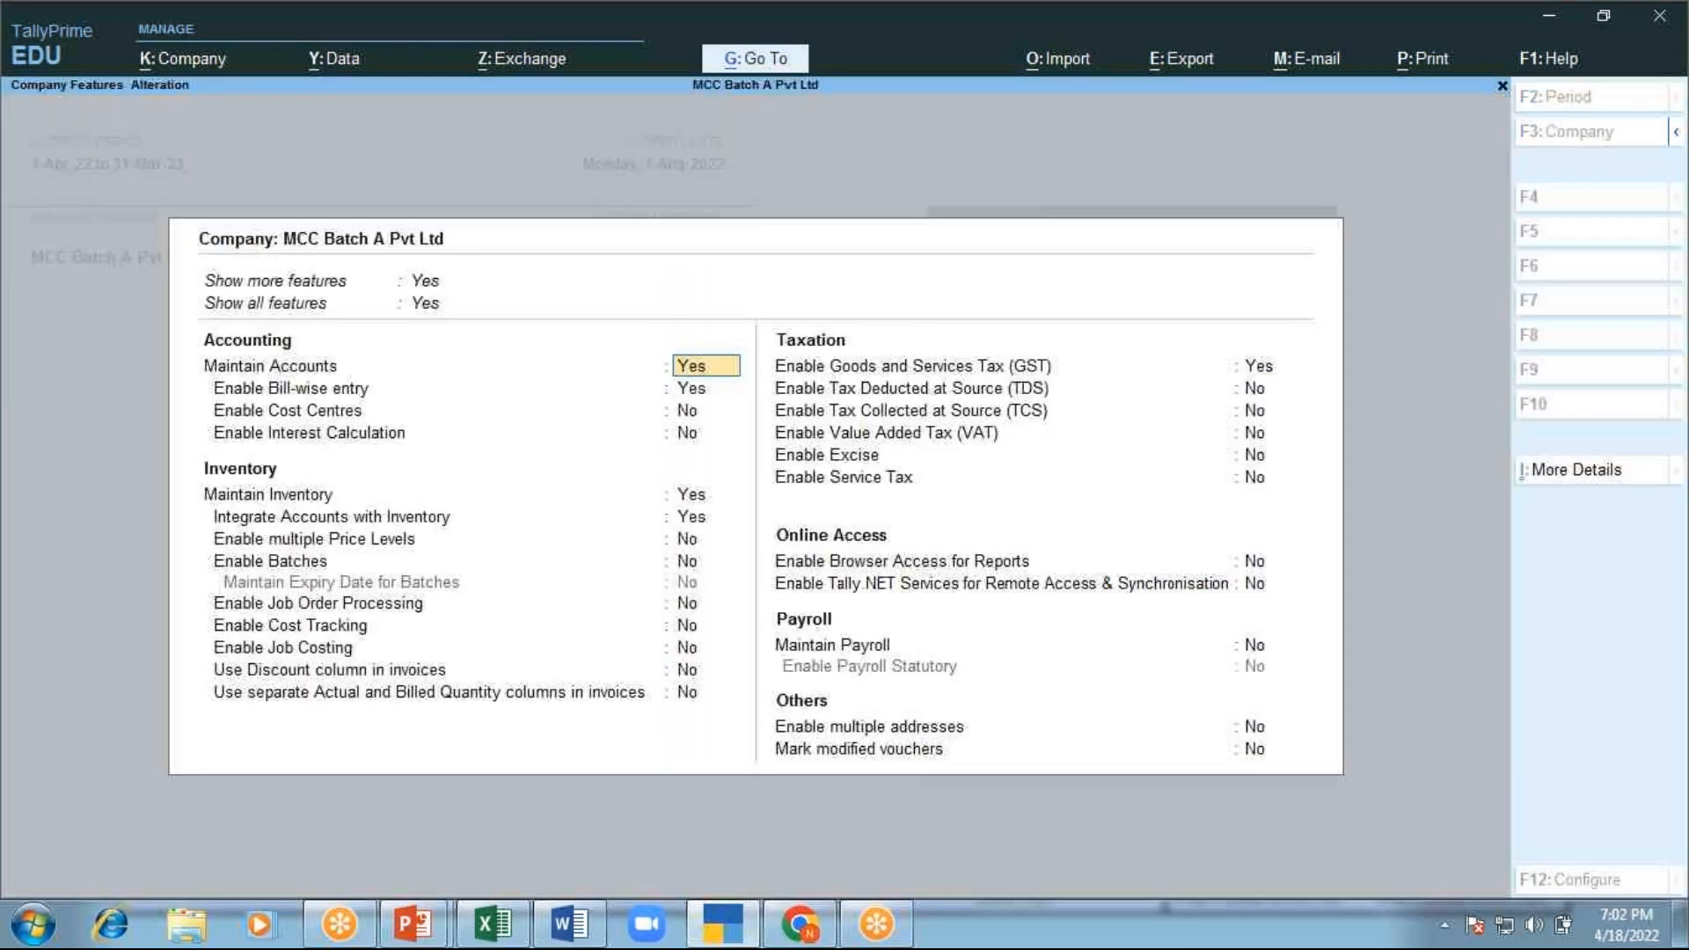
pyautogui.press('Return')
pyautogui.press('Return')
pyautogui.press('Return')
pyautogui.press('Return')
pyautogui.press('Return')
pyautogui.press('Return')
pyautogui.press('Return')
pyautogui.press('Return')
pyautogui.press('Return')
pyautogui.press('Return')
pyautogui.press('Return')
pyautogui.press('Return')
pyautogui.press('Return')
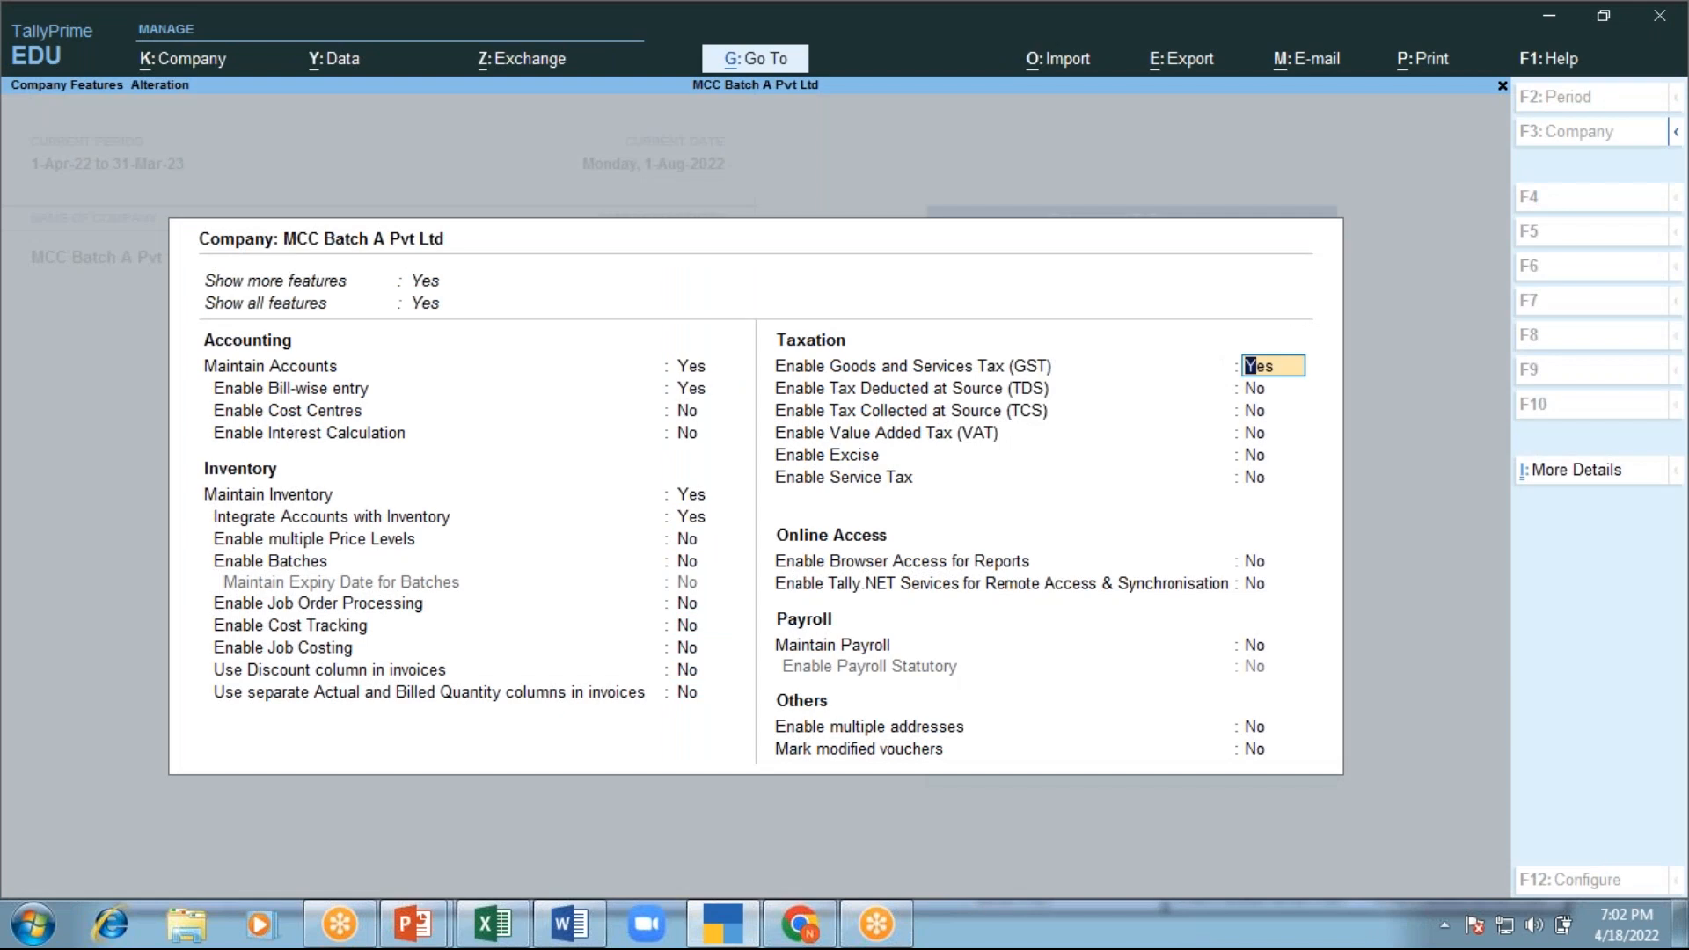
pyautogui.press('Return')
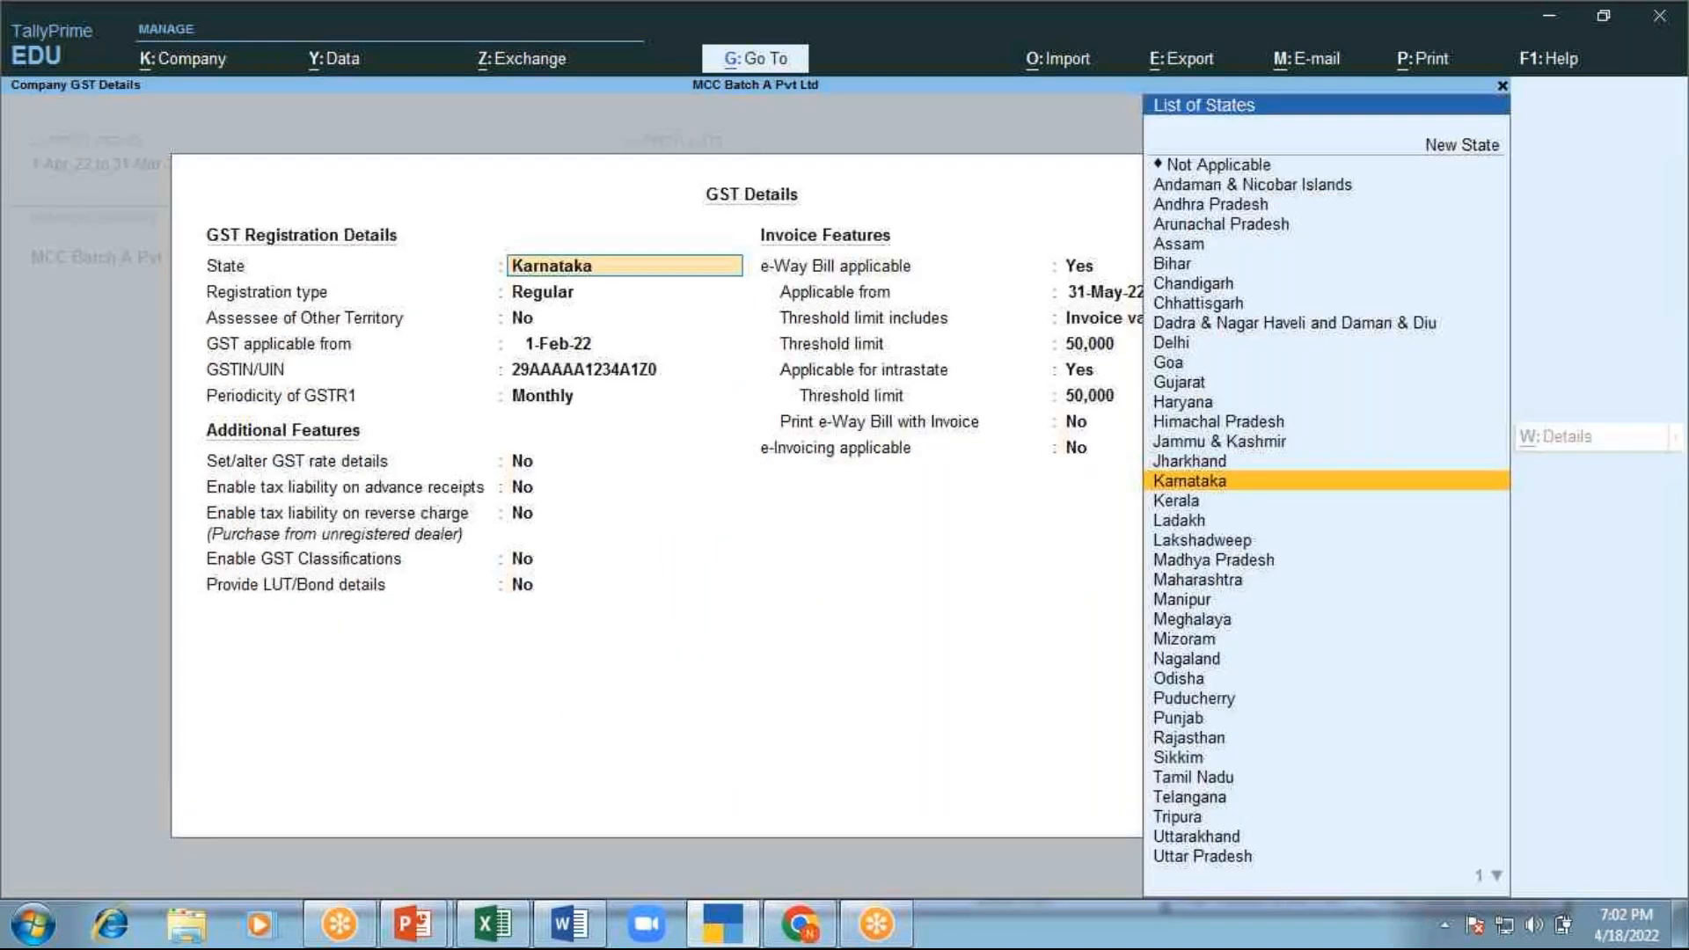
pyautogui.hotkey('ctrl', 'a')
pyautogui.write('y')
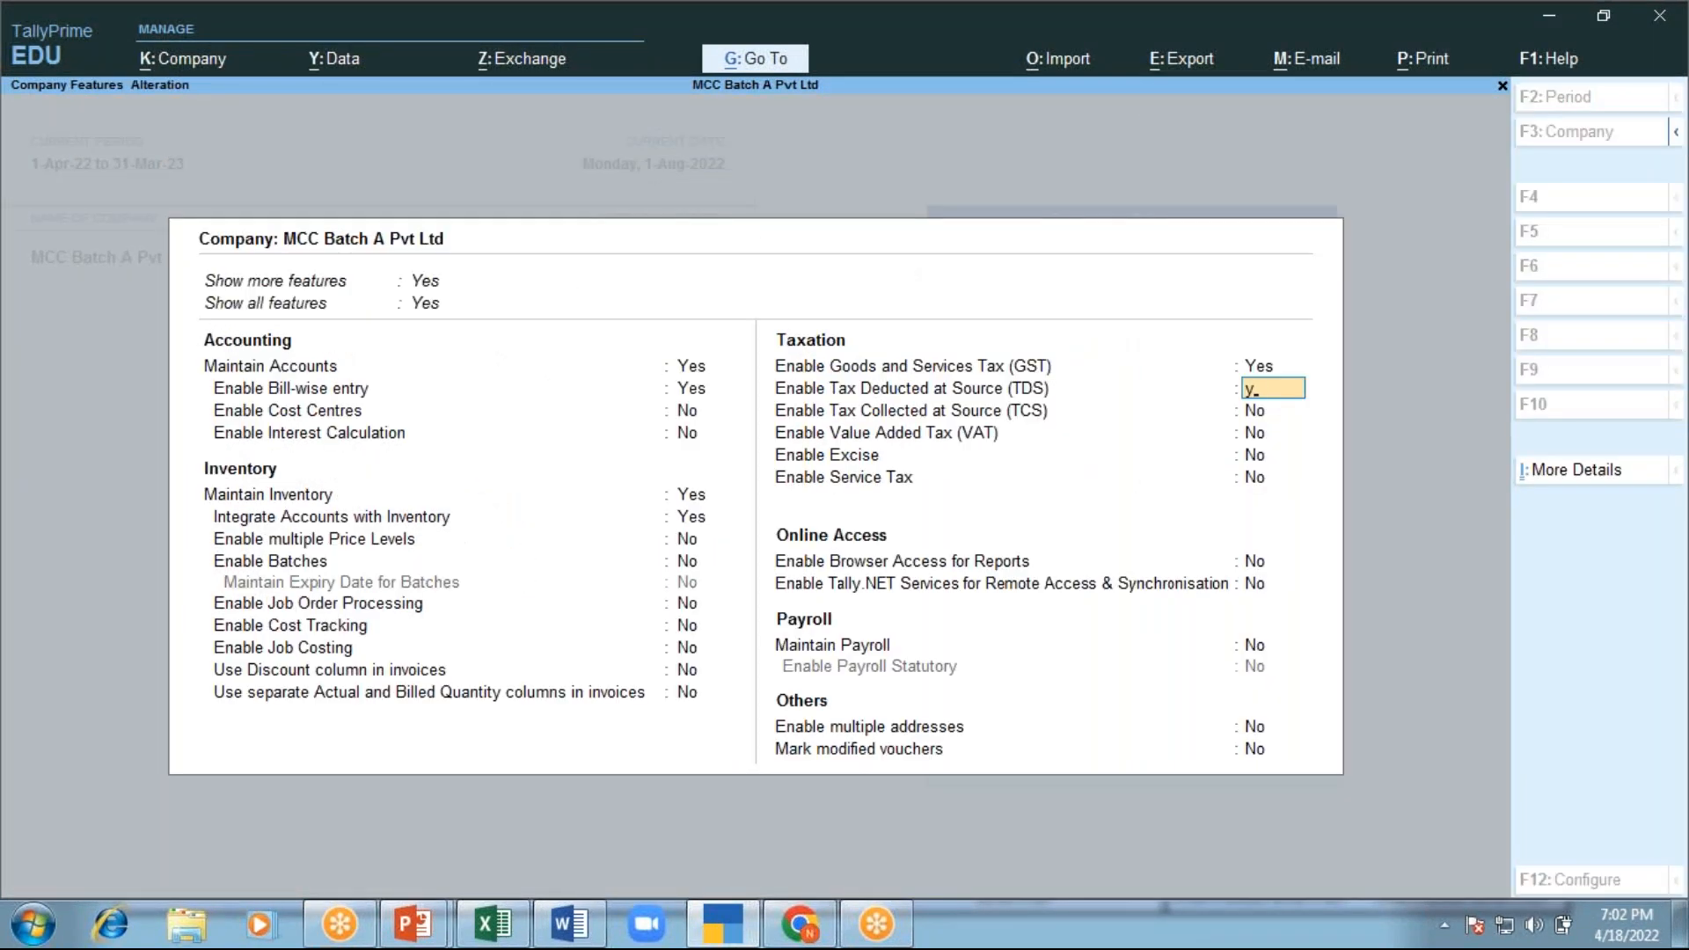
pyautogui.hotkey('ctrl', 'a')
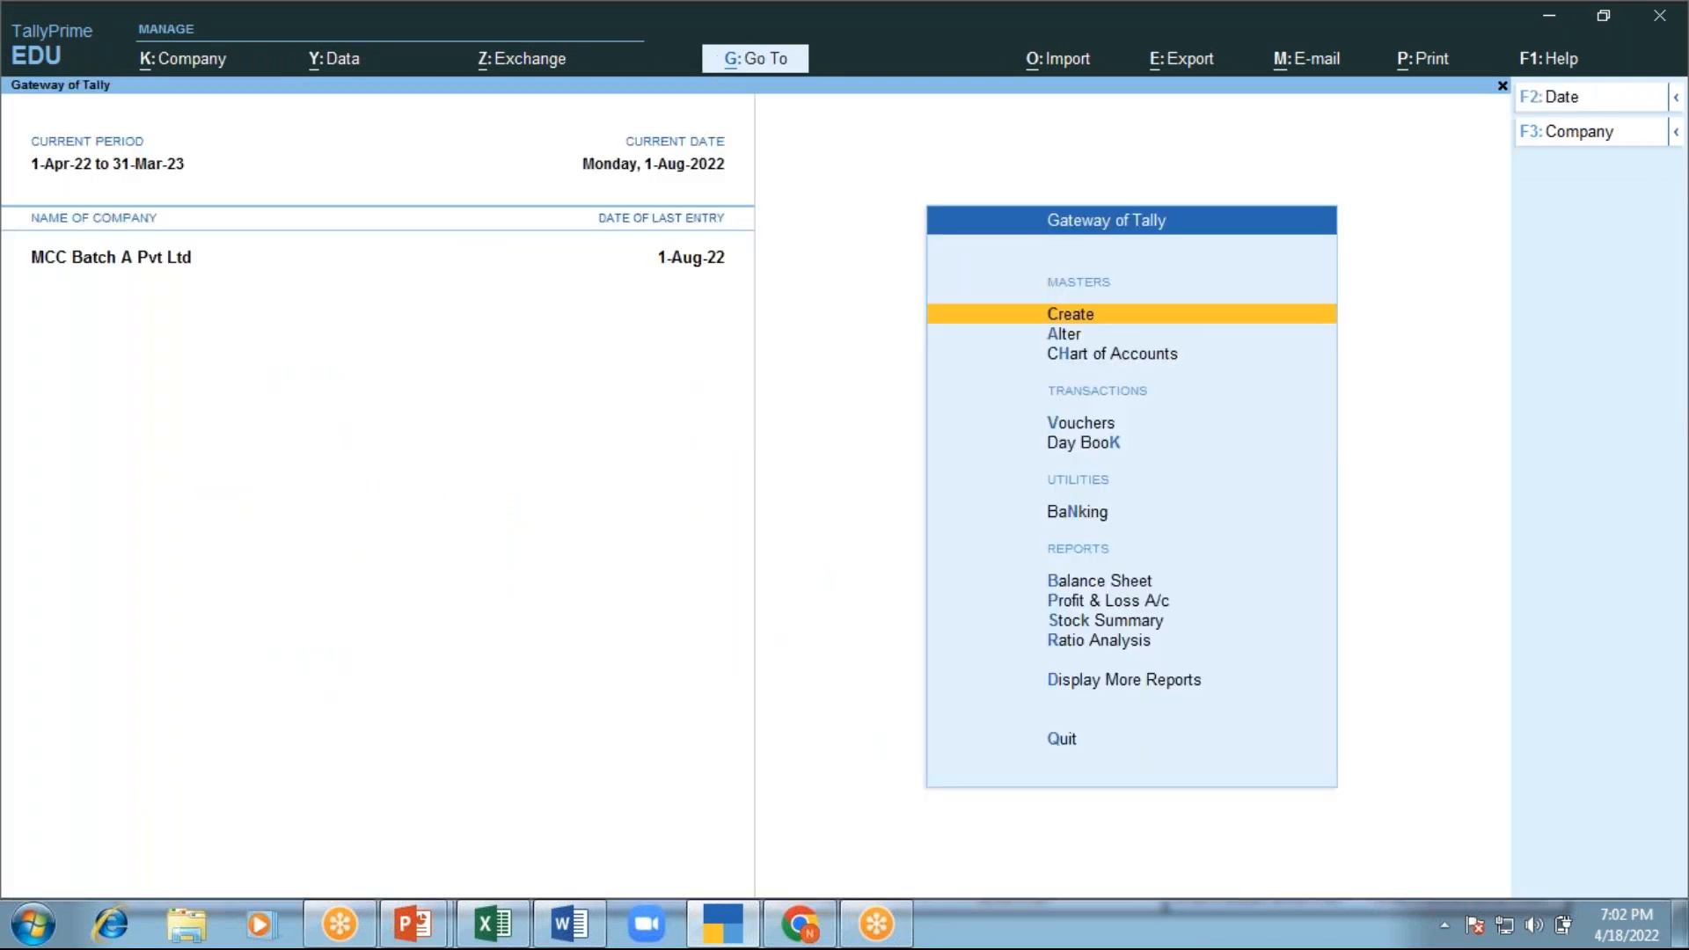
pyautogui.press('Return')
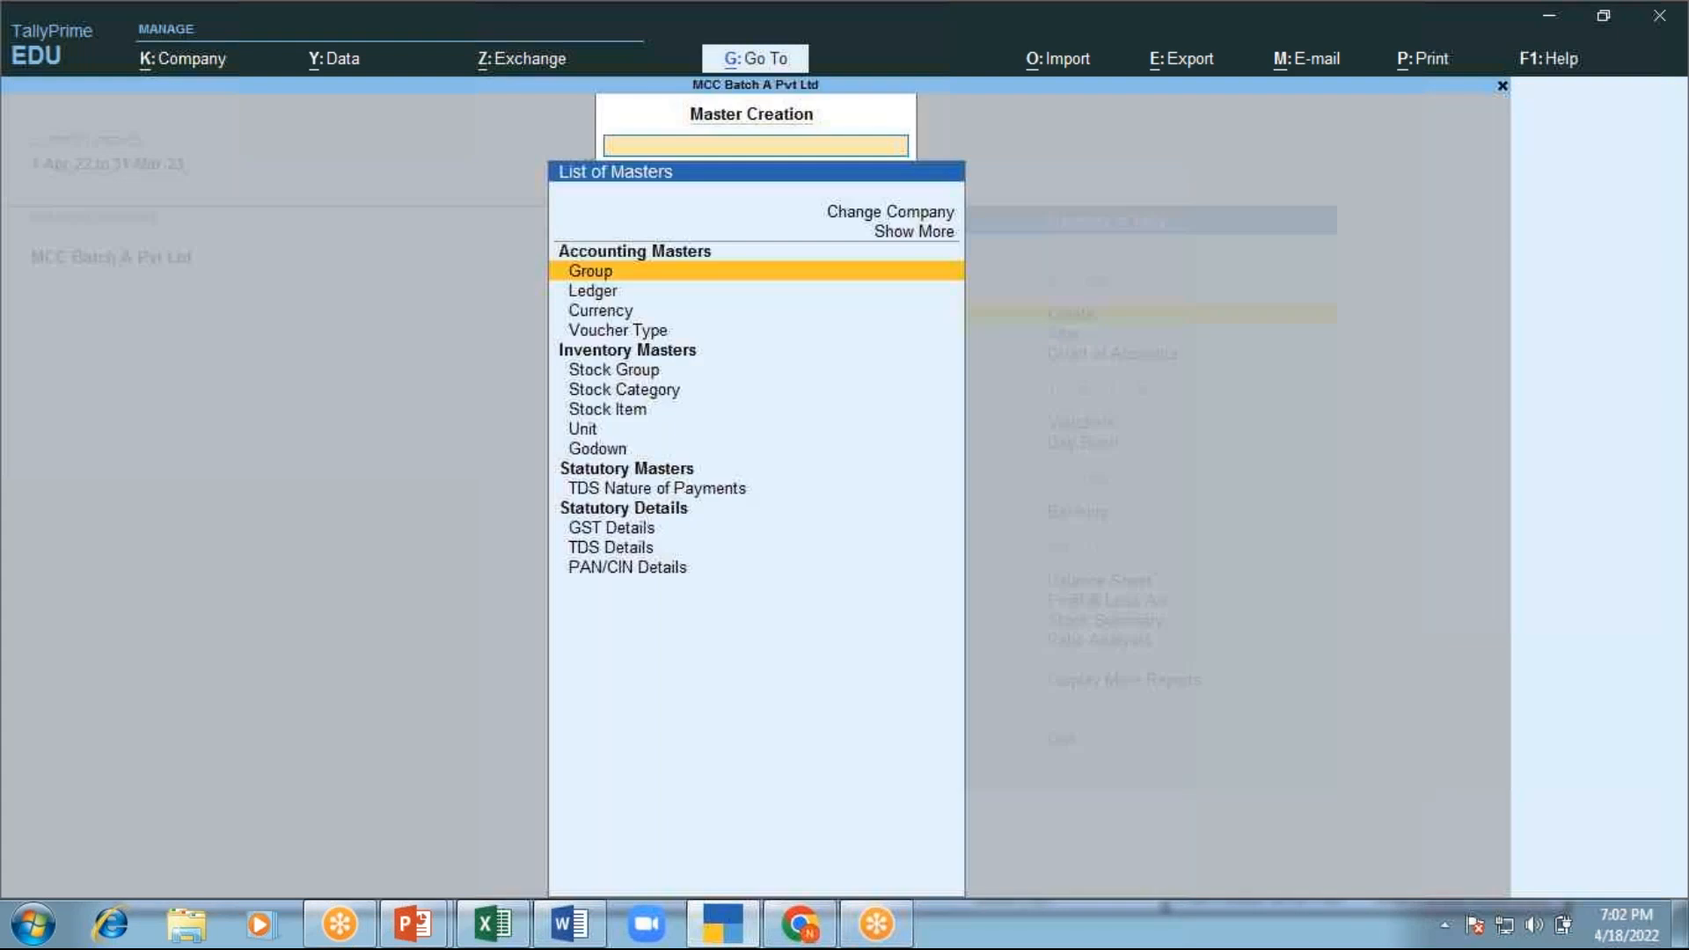
pyautogui.press('Down')
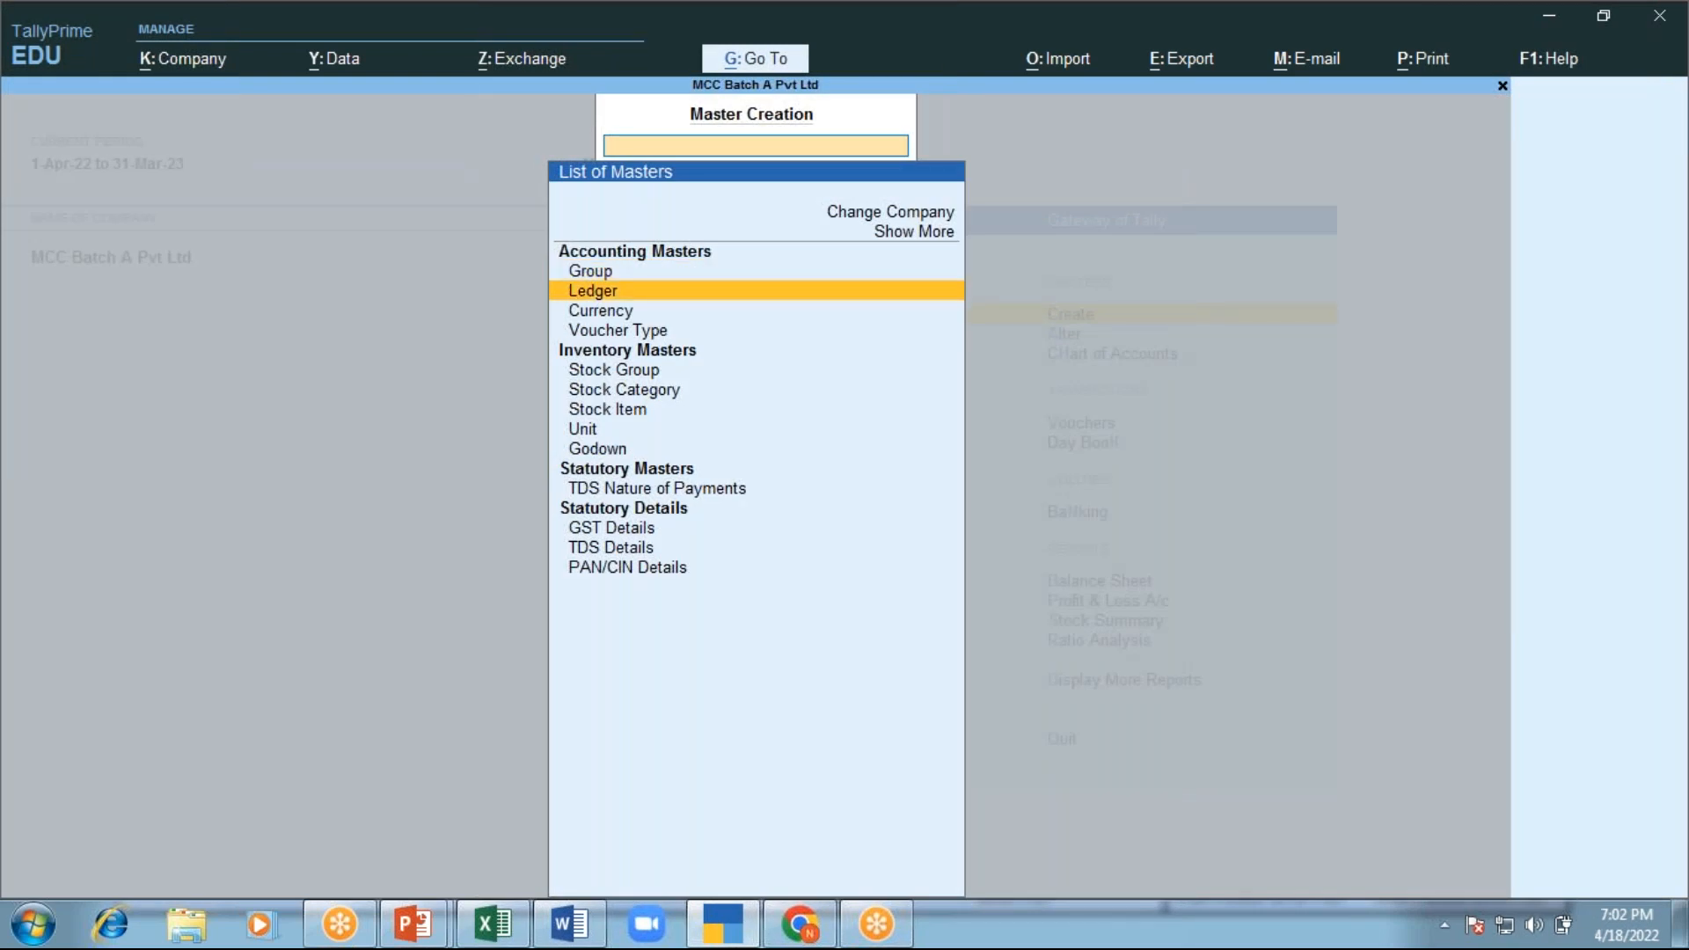
pyautogui.press('Escape')
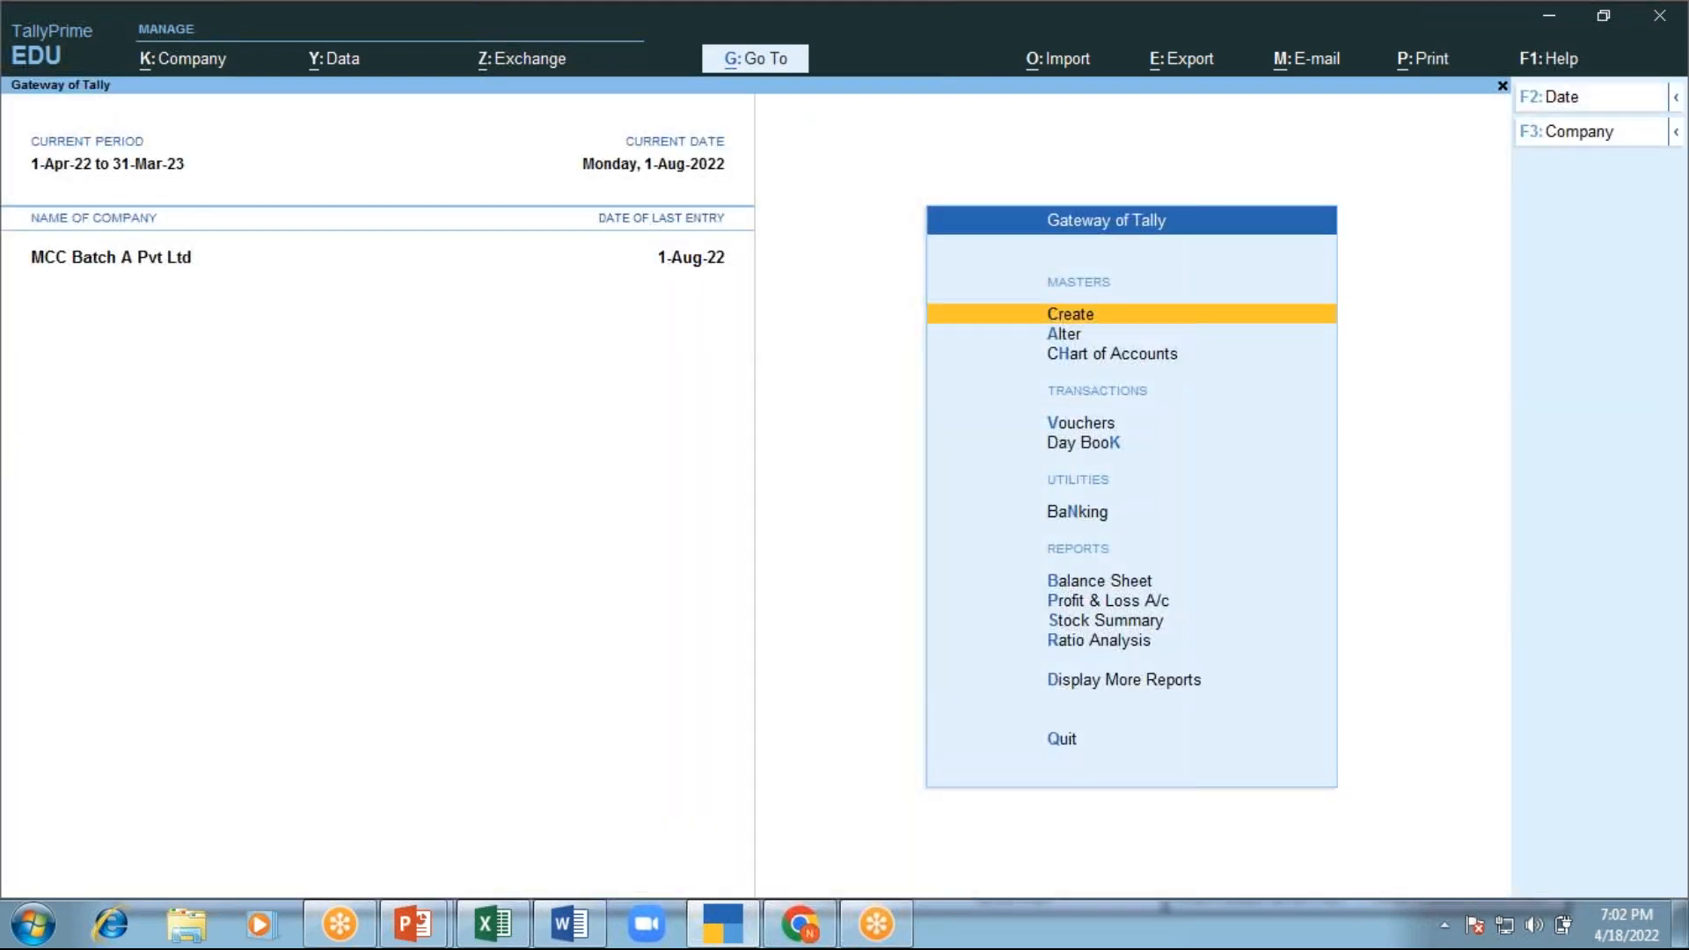
# Open the Office Rent ledger for alteration
pyautogui.press('Down')
pyautogui.press('Return')
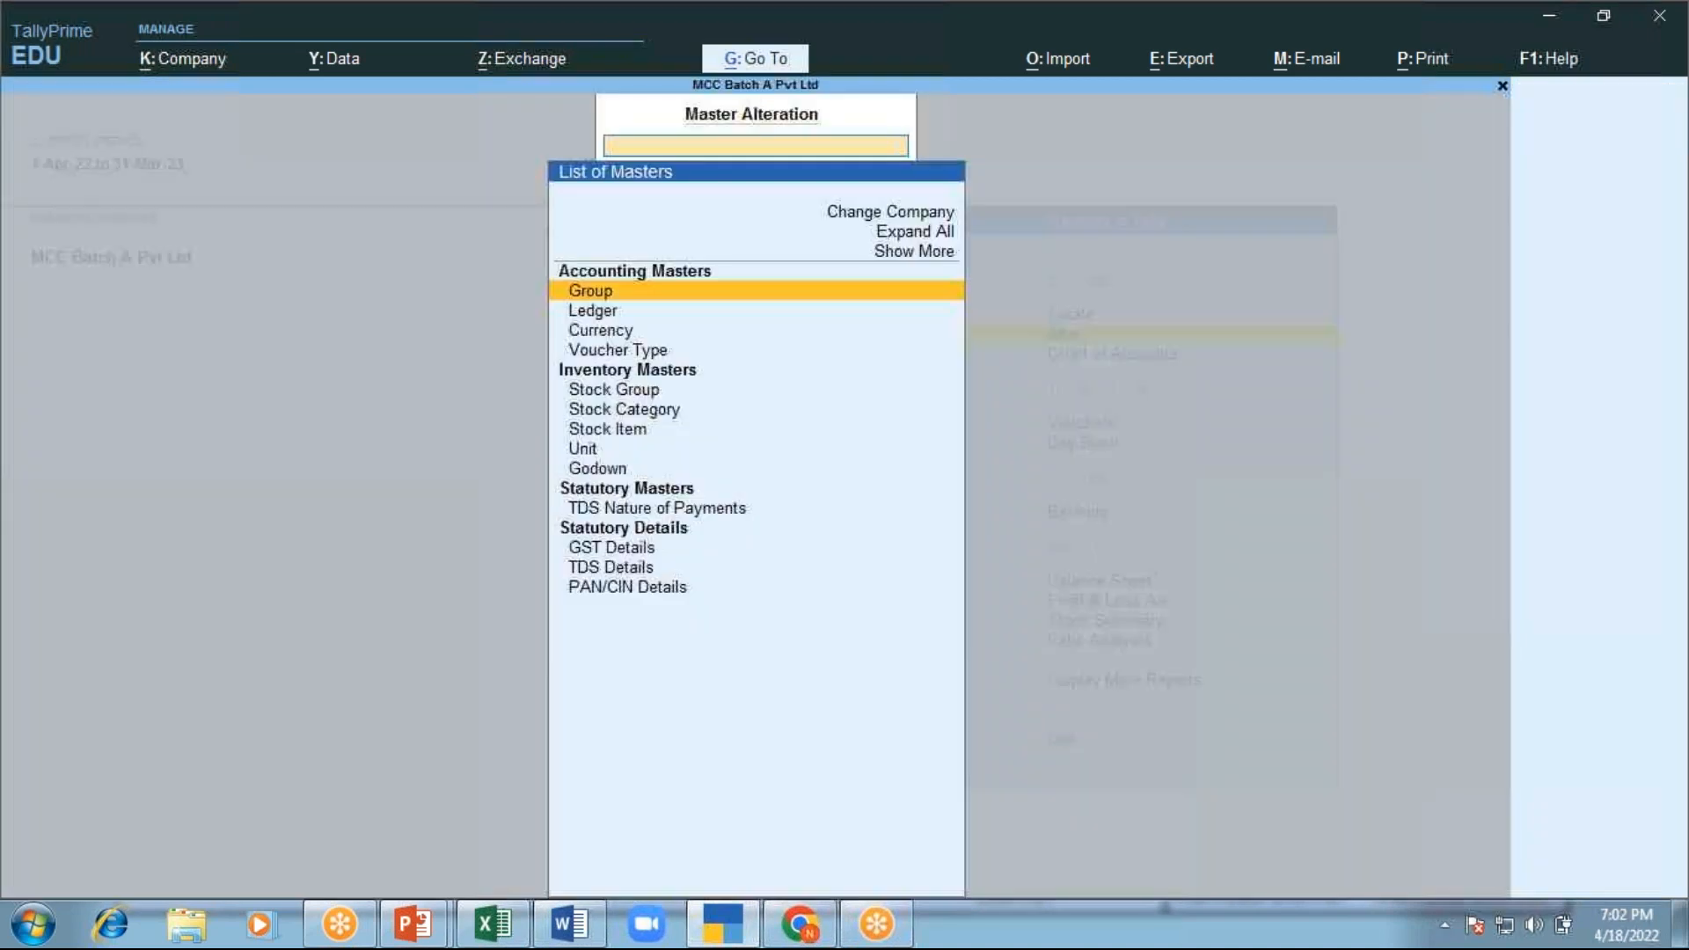
pyautogui.write('Ren')
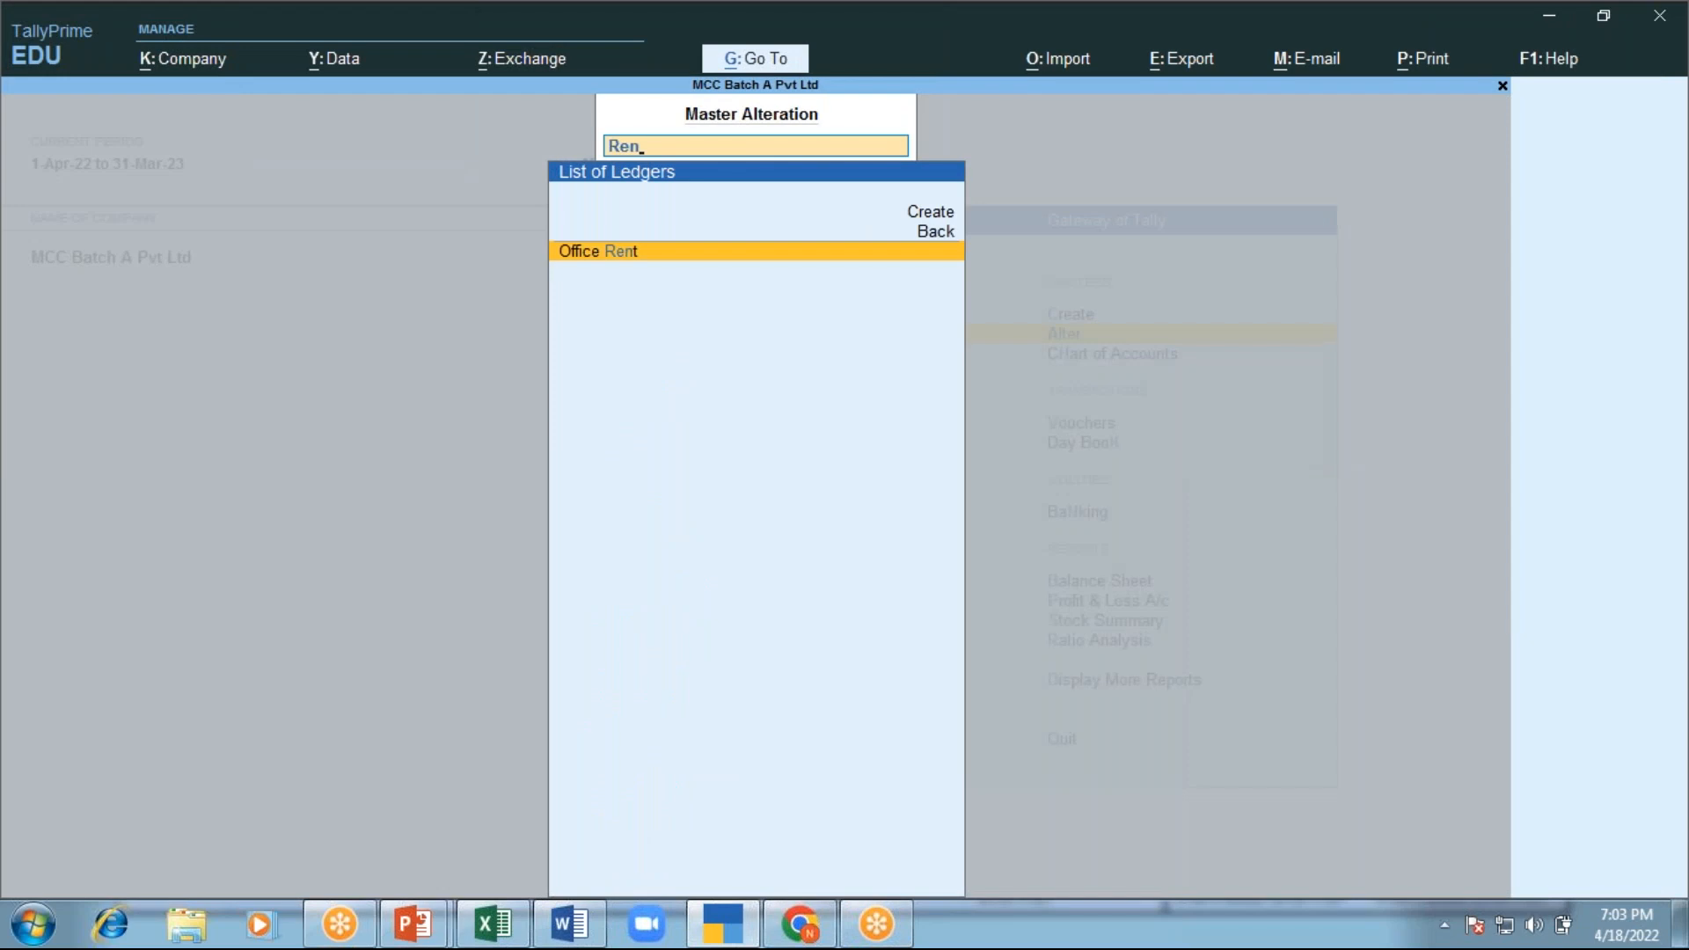
pyautogui.press('Return')
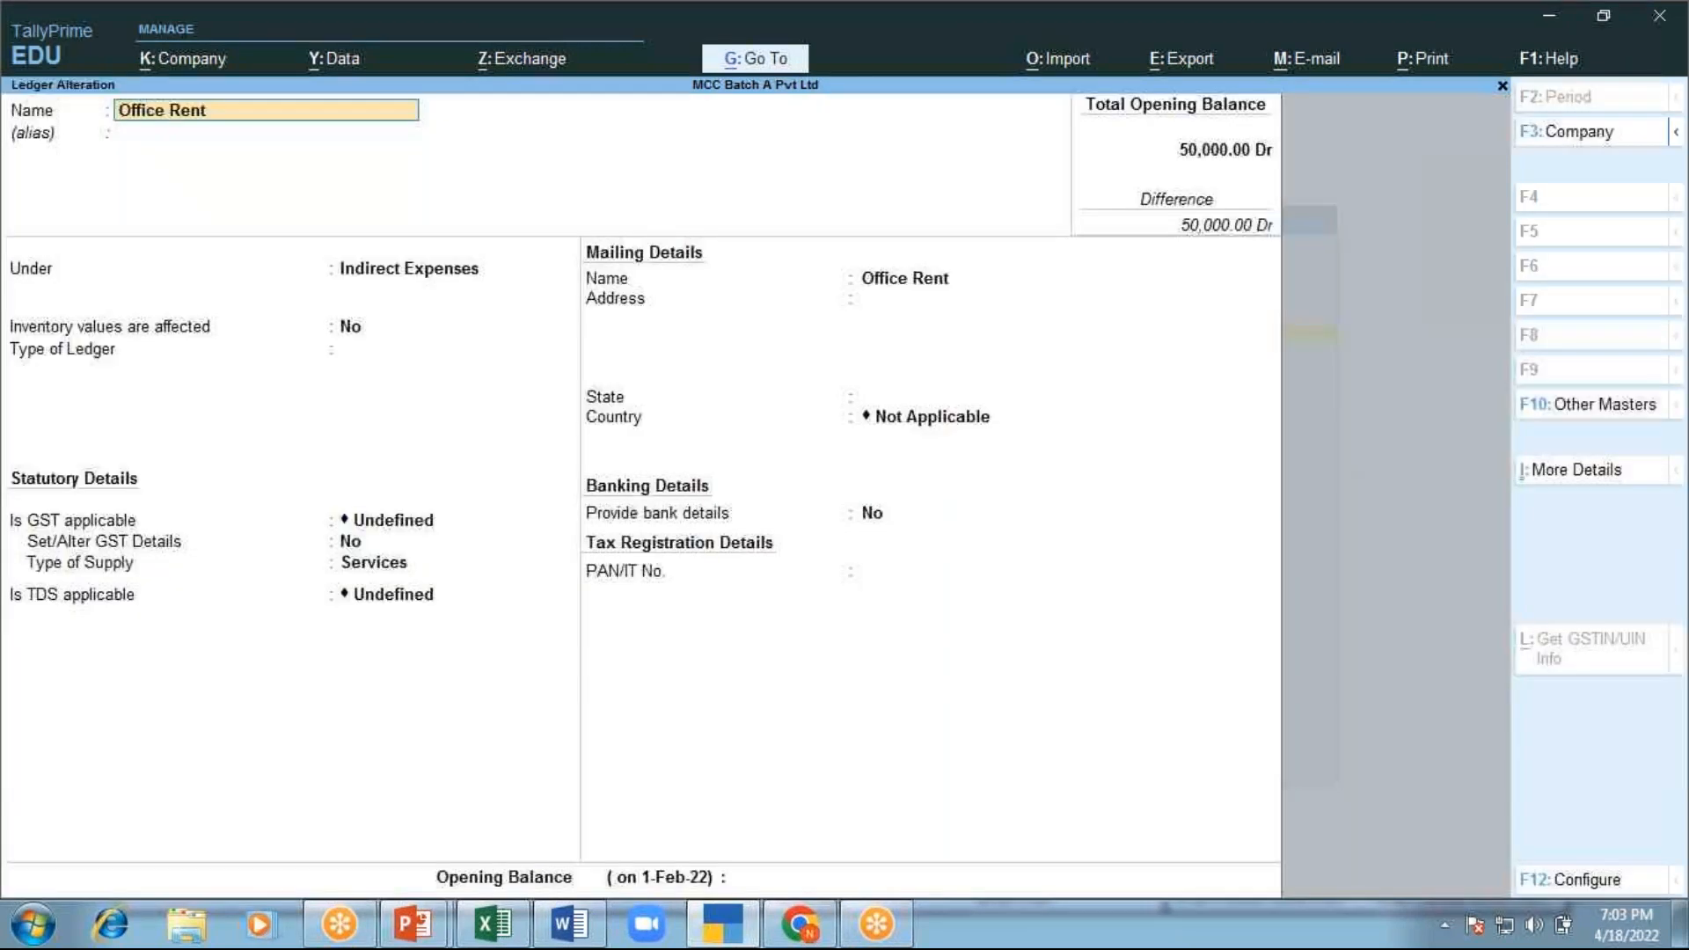
# Set the Office Rent ledger's type of ledger and GST applicability to Not Applicable, keeping it under Indirect Expenses
pyautogui.press('Return')
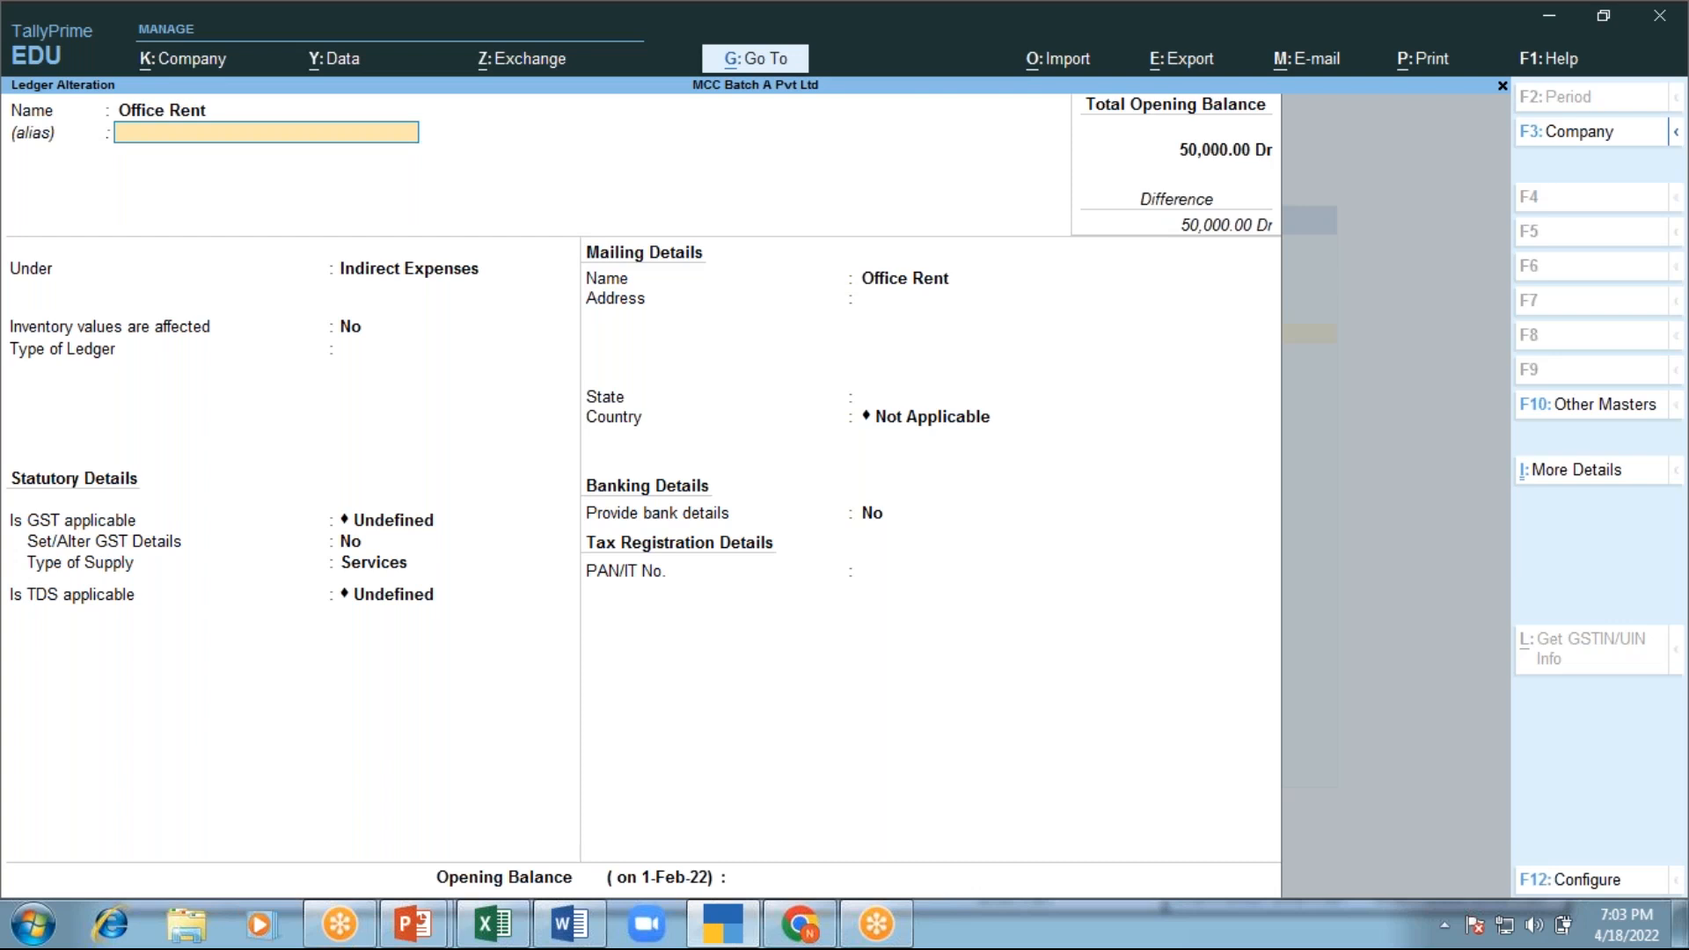
pyautogui.press('Return')
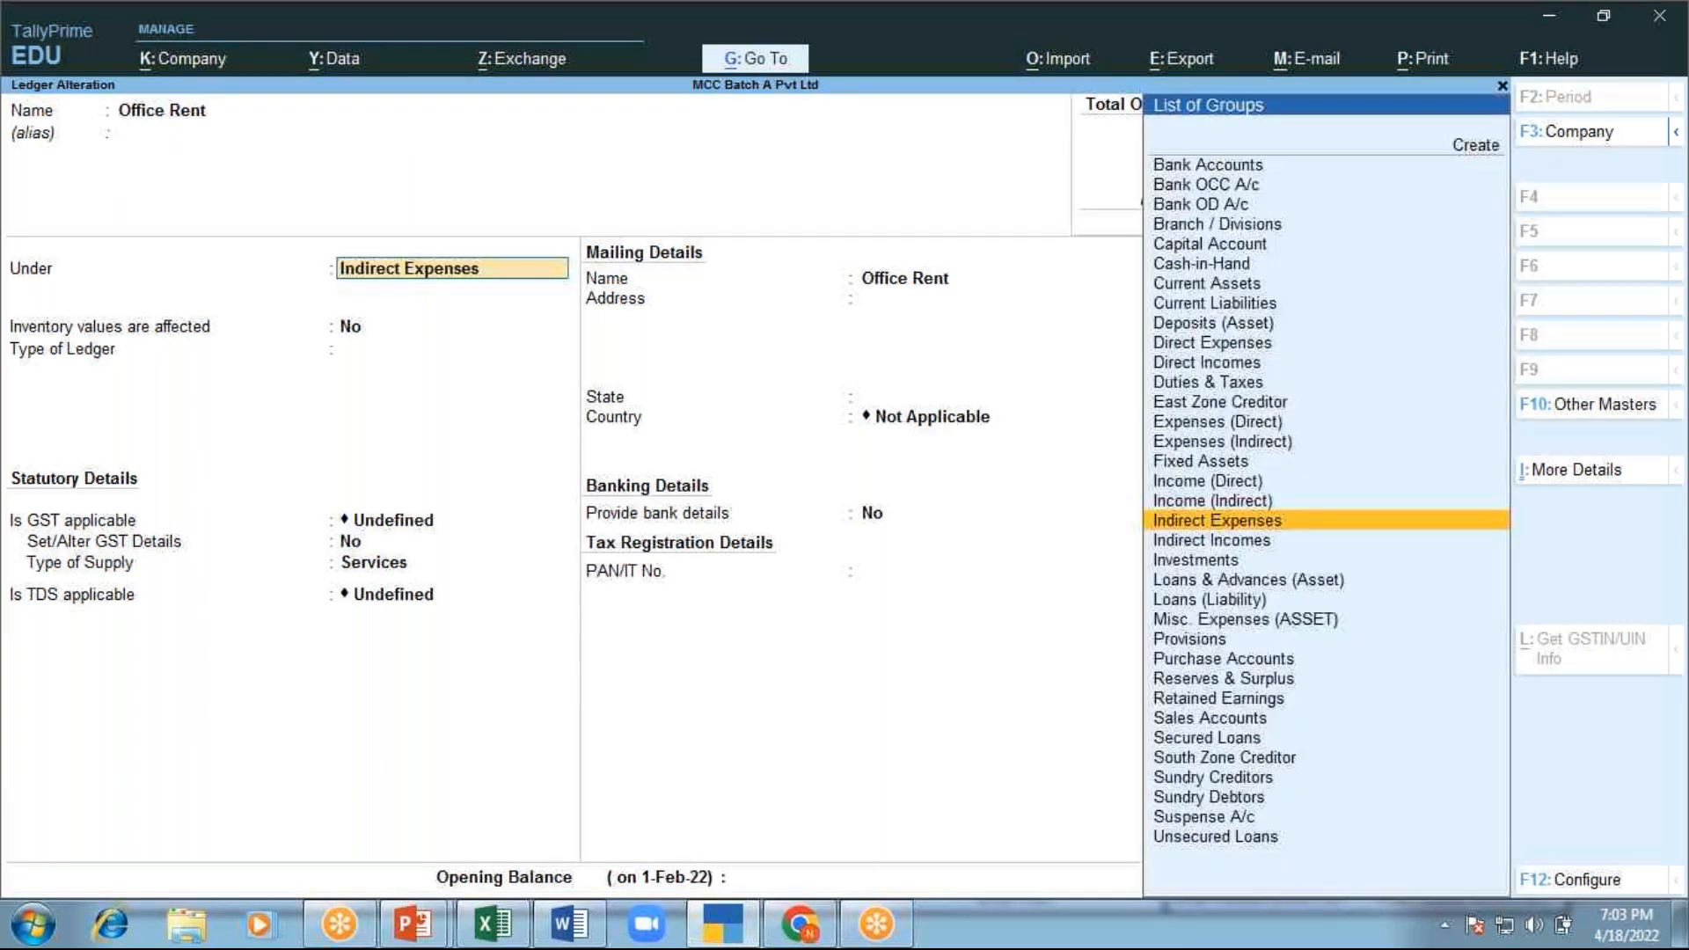
pyautogui.press('Return')
pyautogui.write('no')
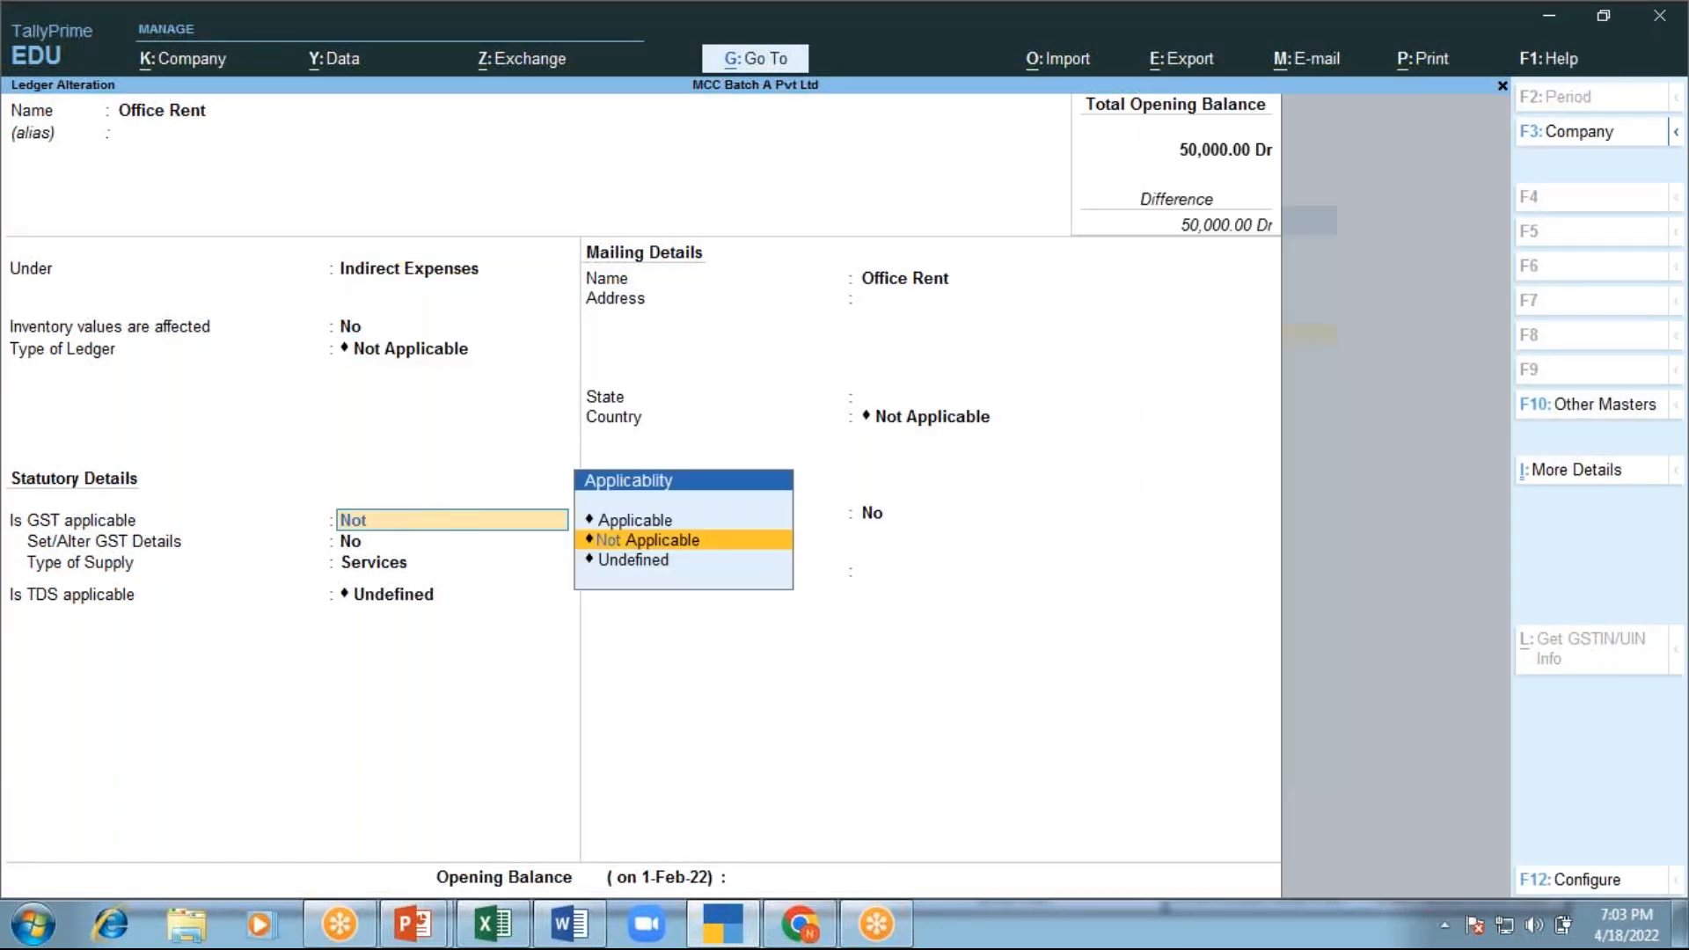
pyautogui.press('Return')
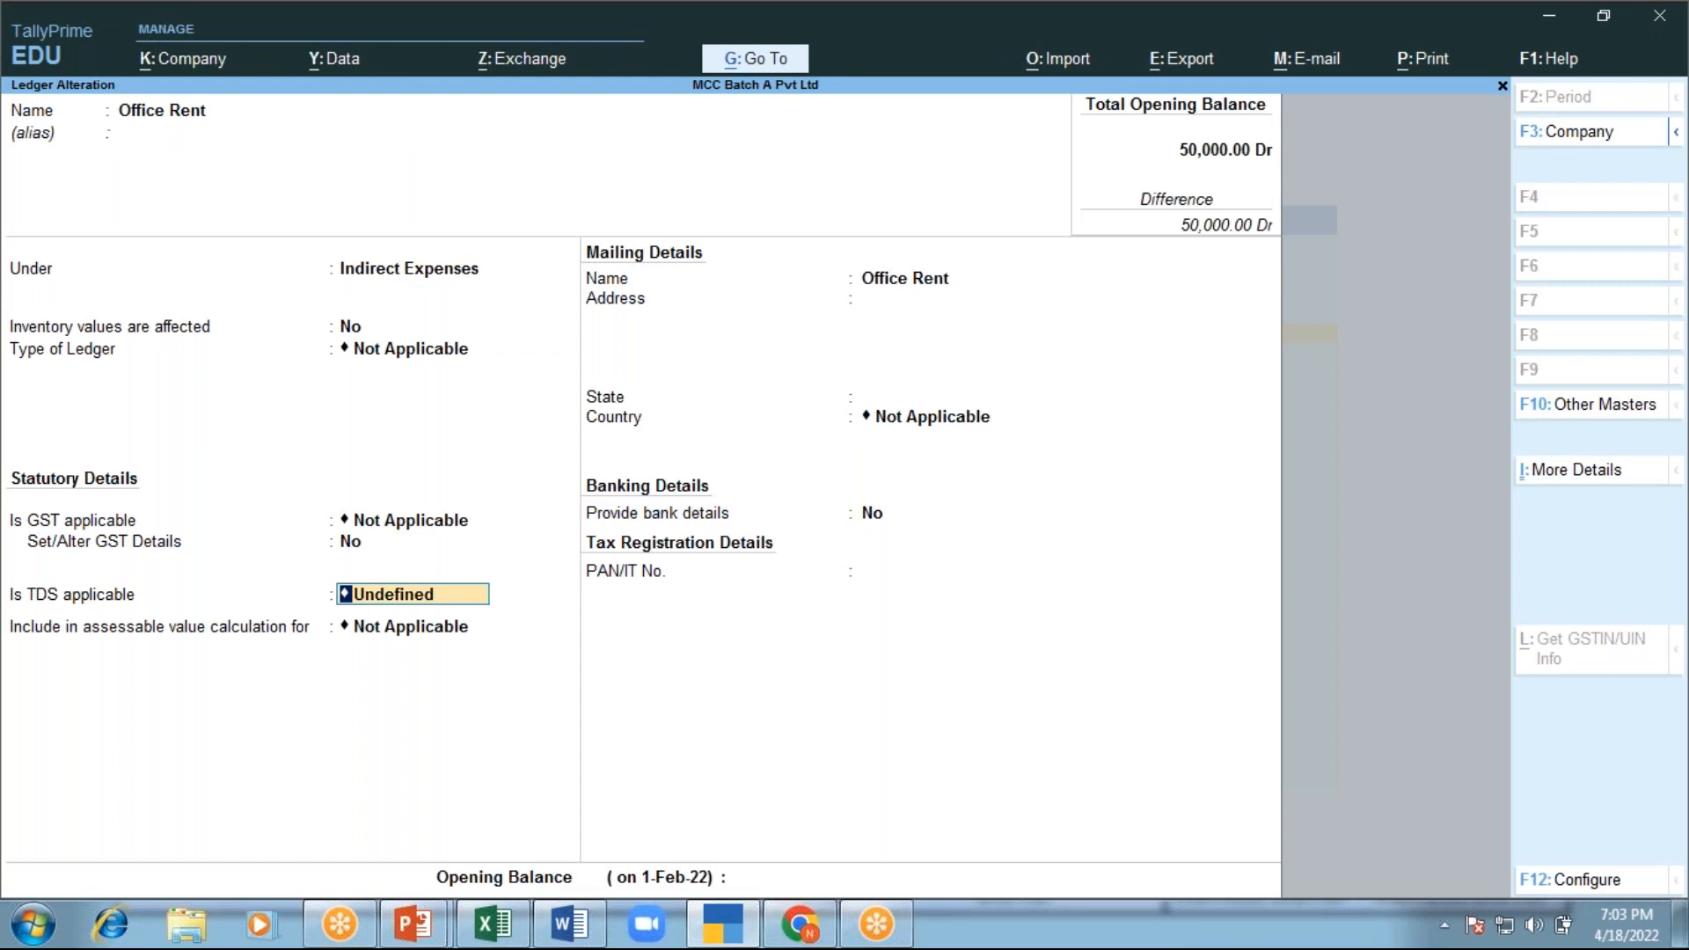
# Set TDS applicability to Applicable in the Office Rent ledger
pyautogui.press('space')
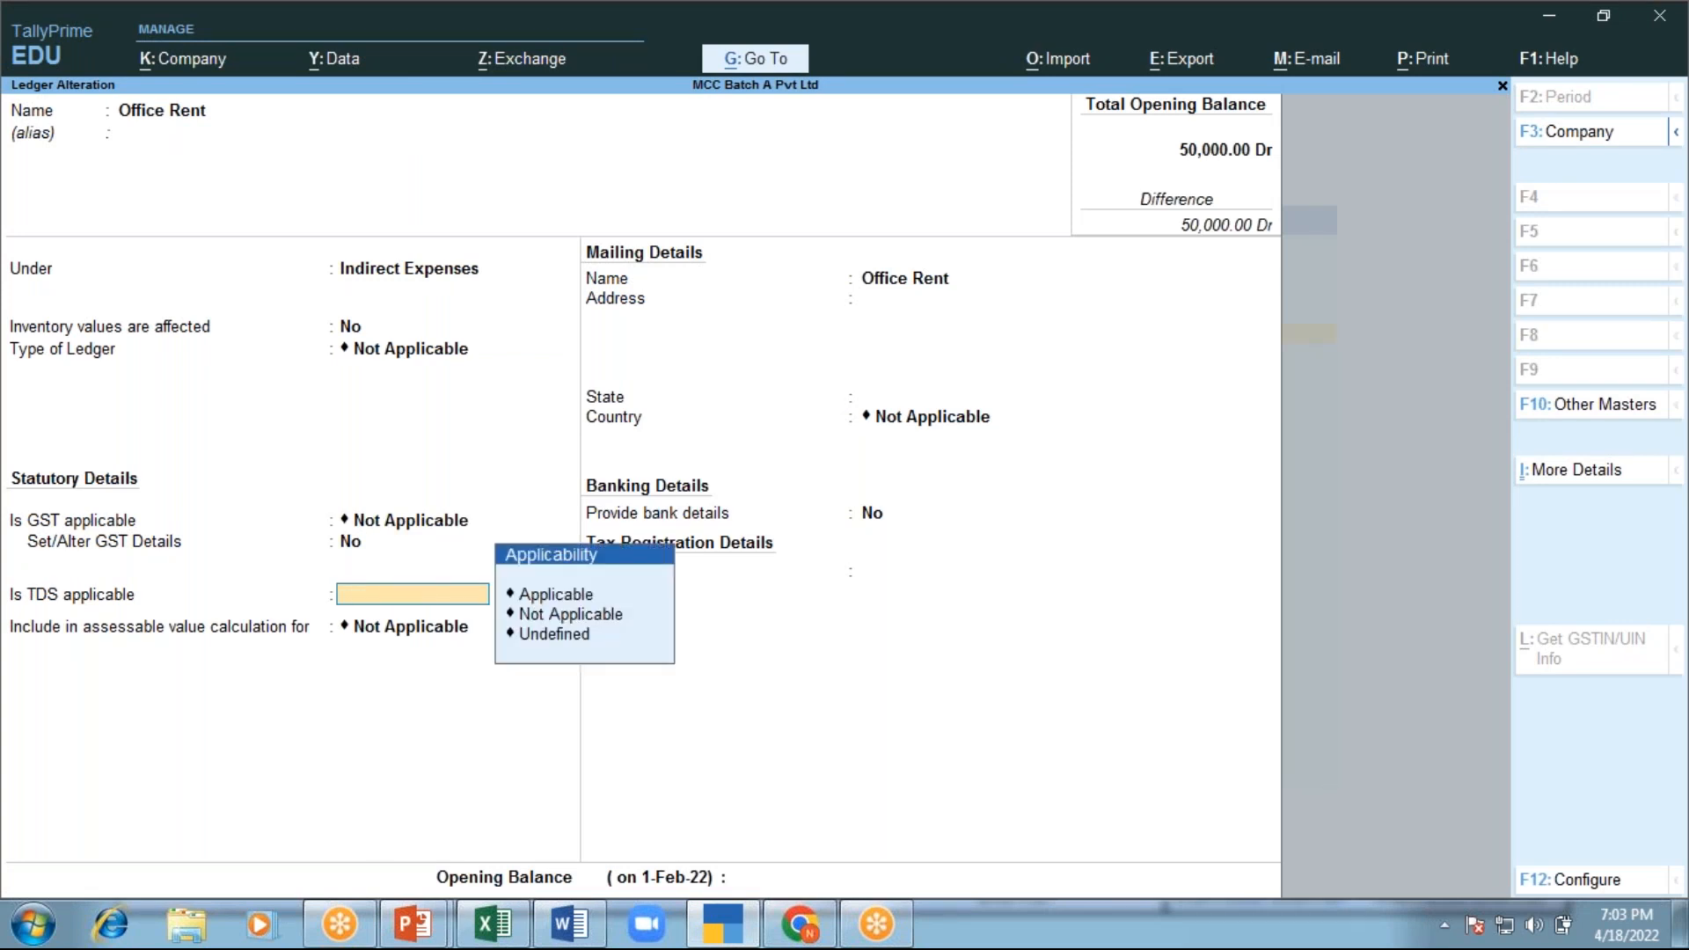
pyautogui.press('Return')
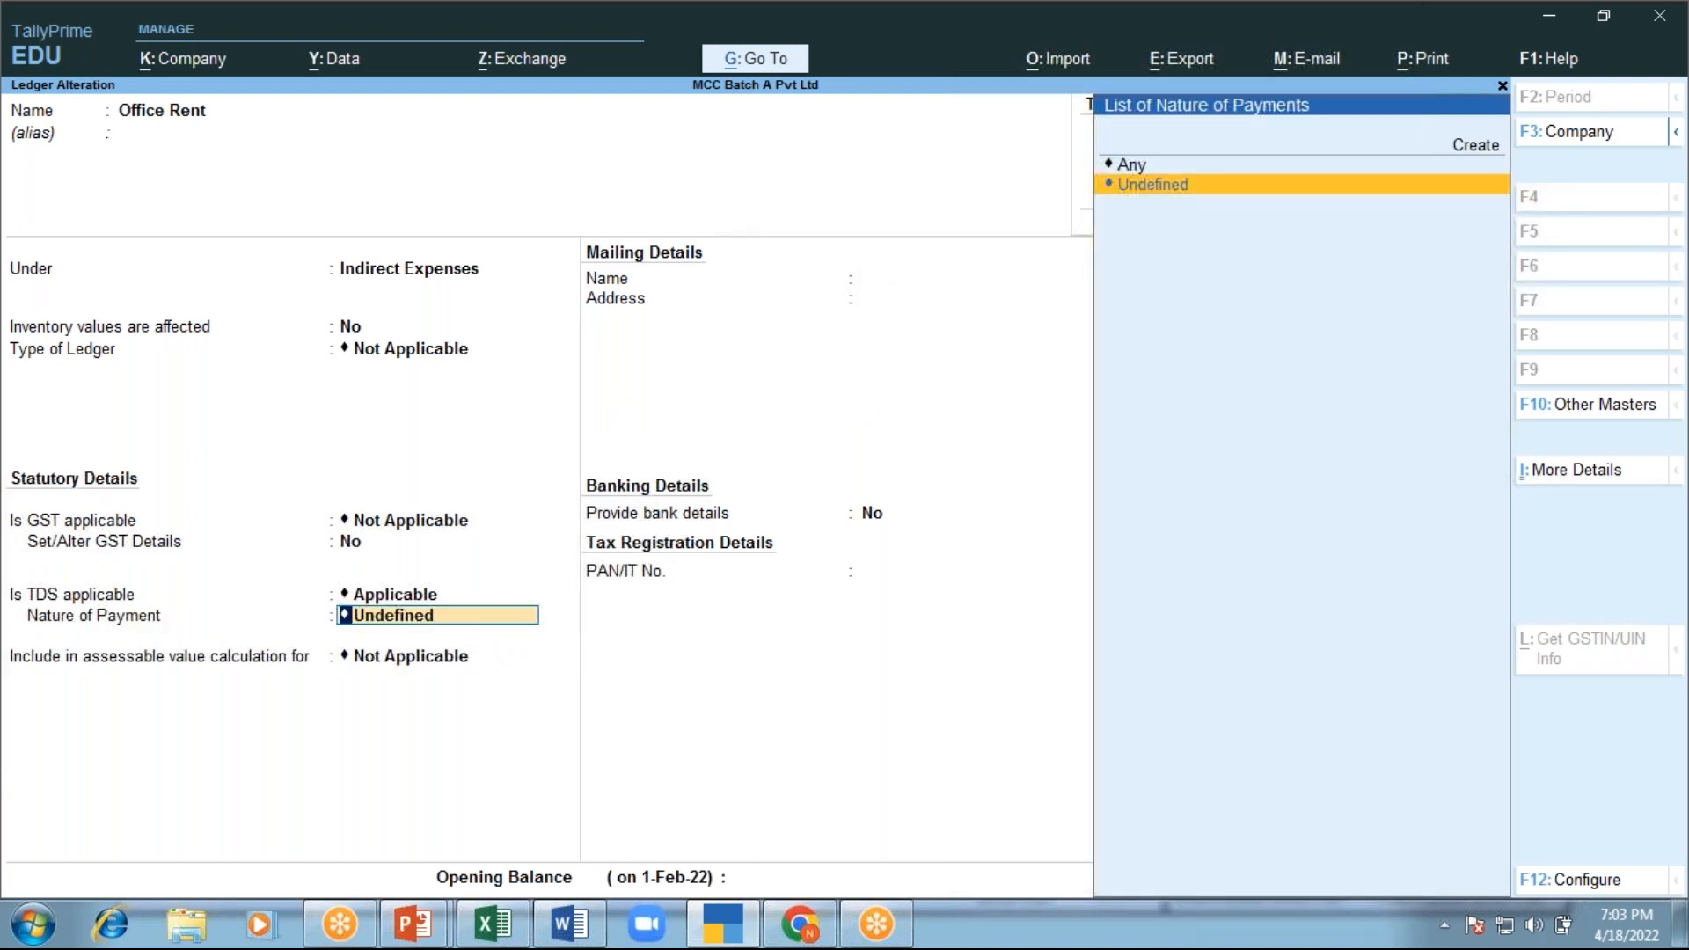
pyautogui.press('Up')
pyautogui.press('Up')
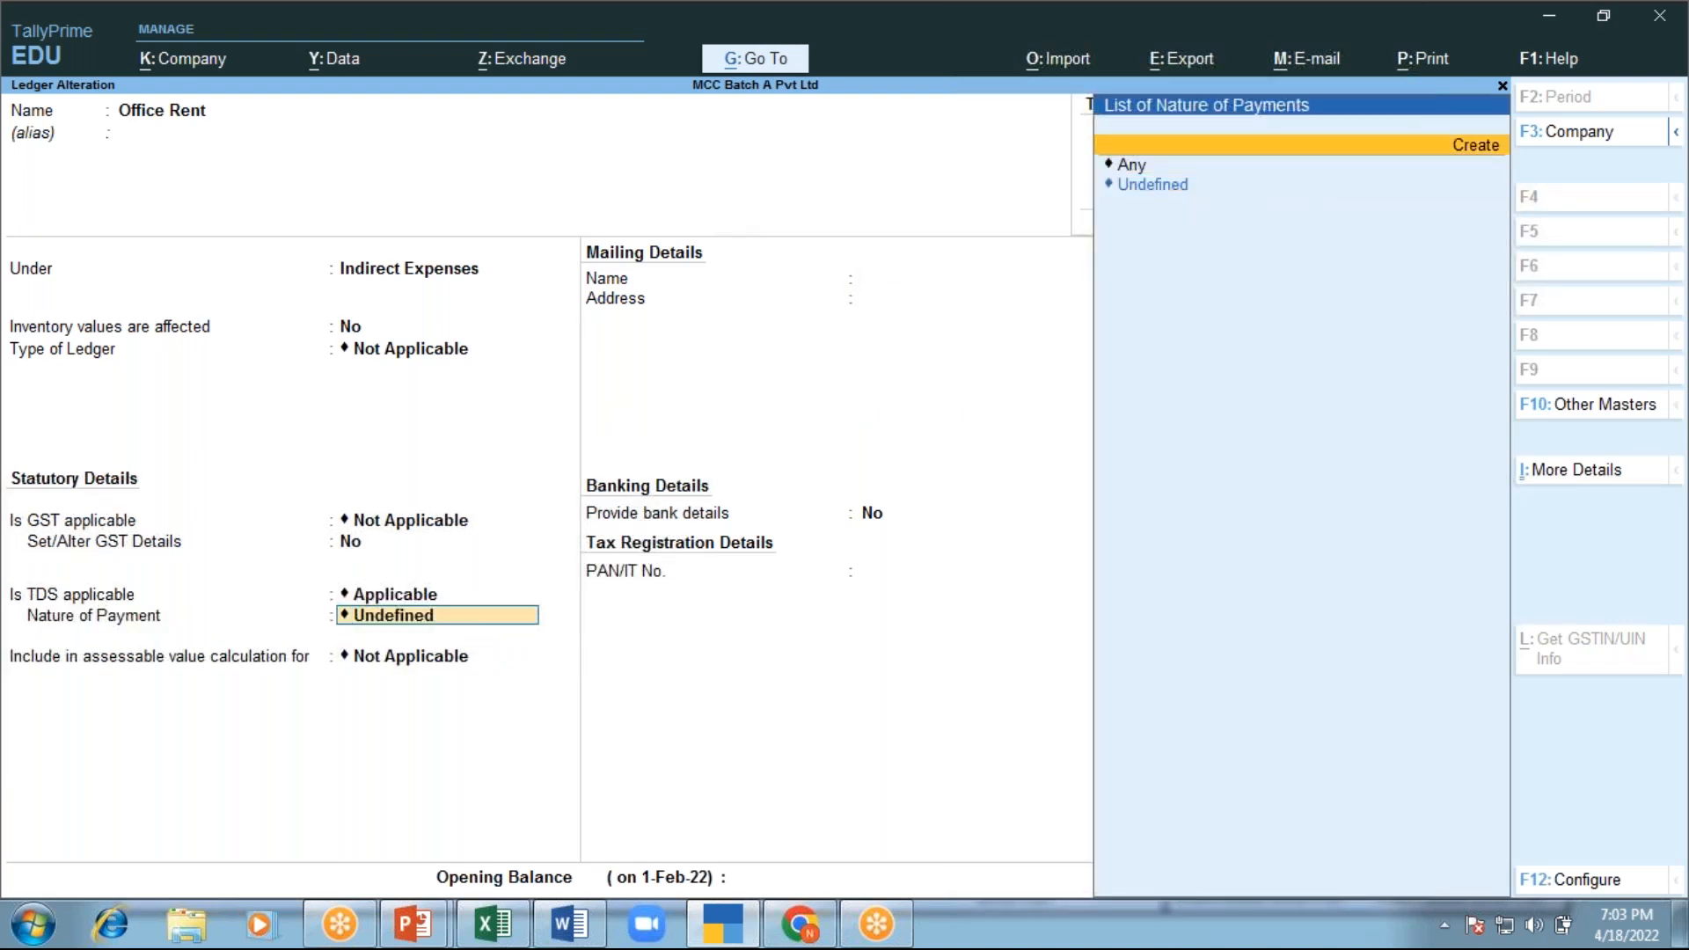
pyautogui.press('Return')
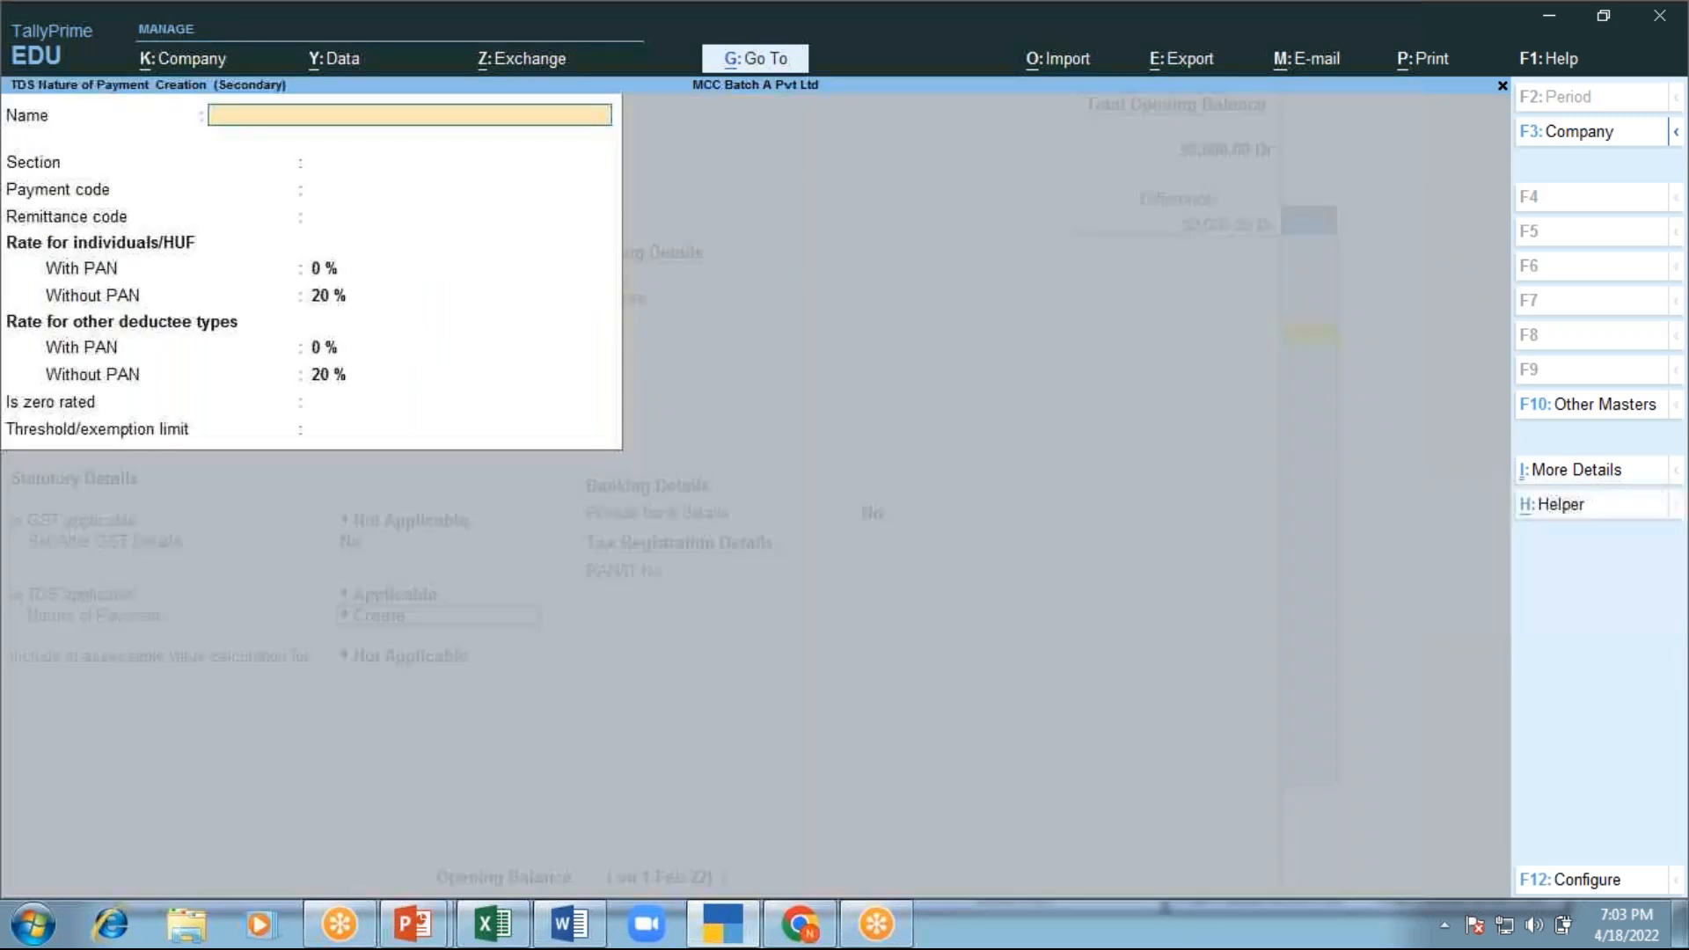
pyautogui.write('TDS on Rent of Land')
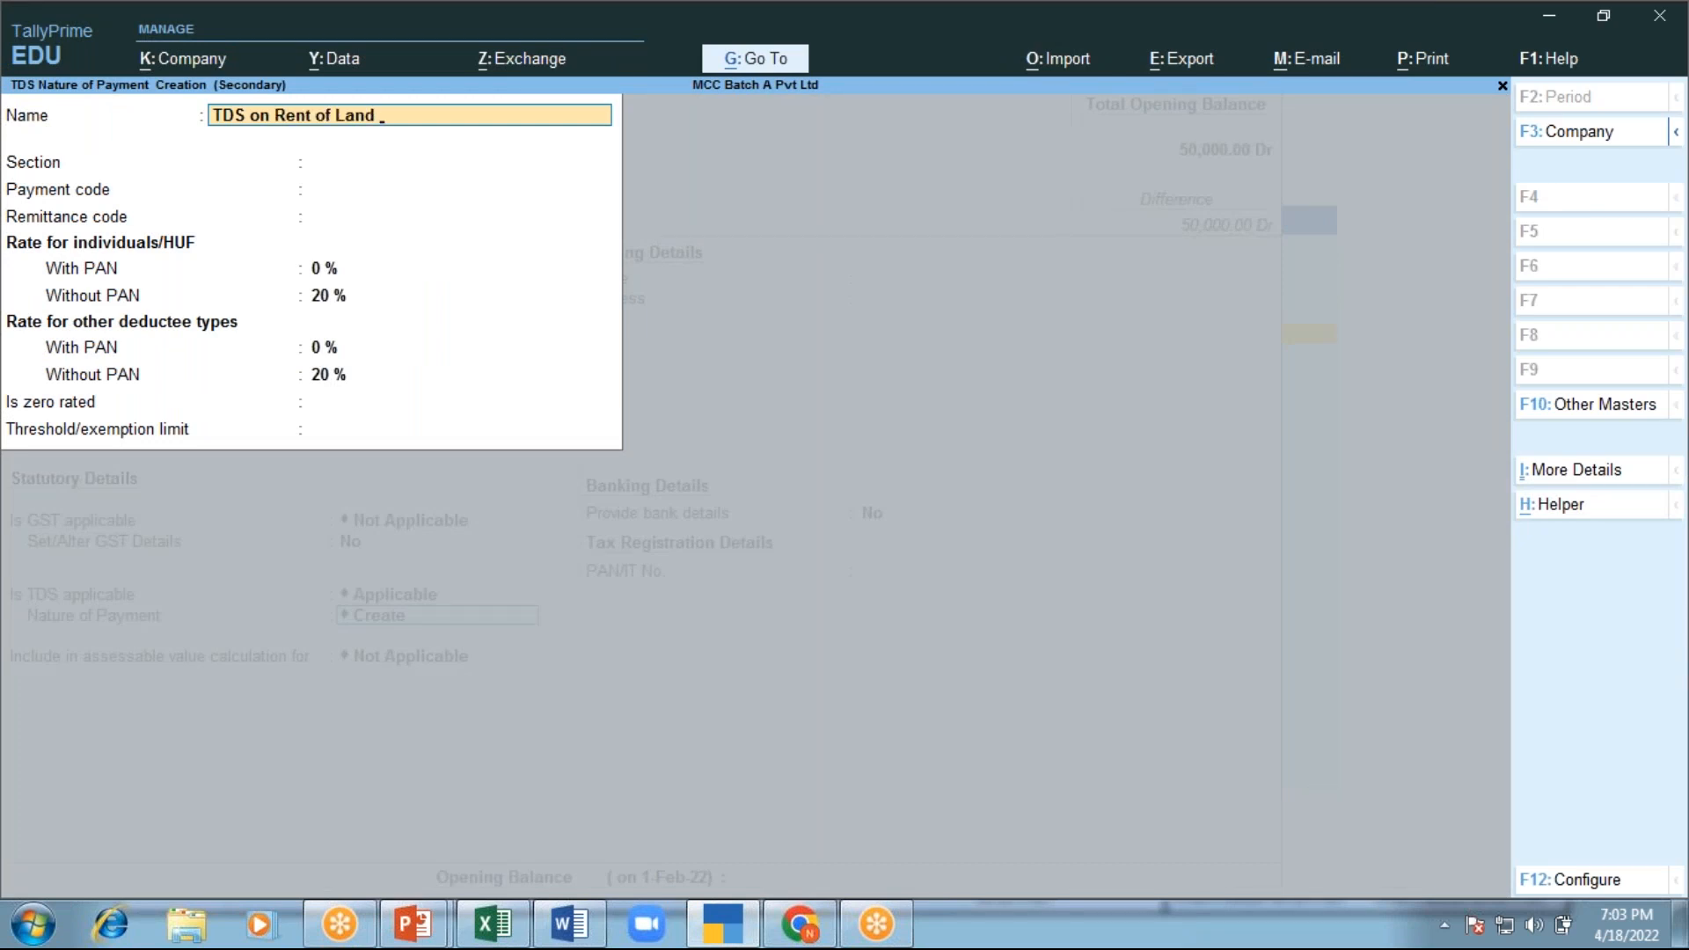
pyautogui.write(' & Building')
pyautogui.press('Return')
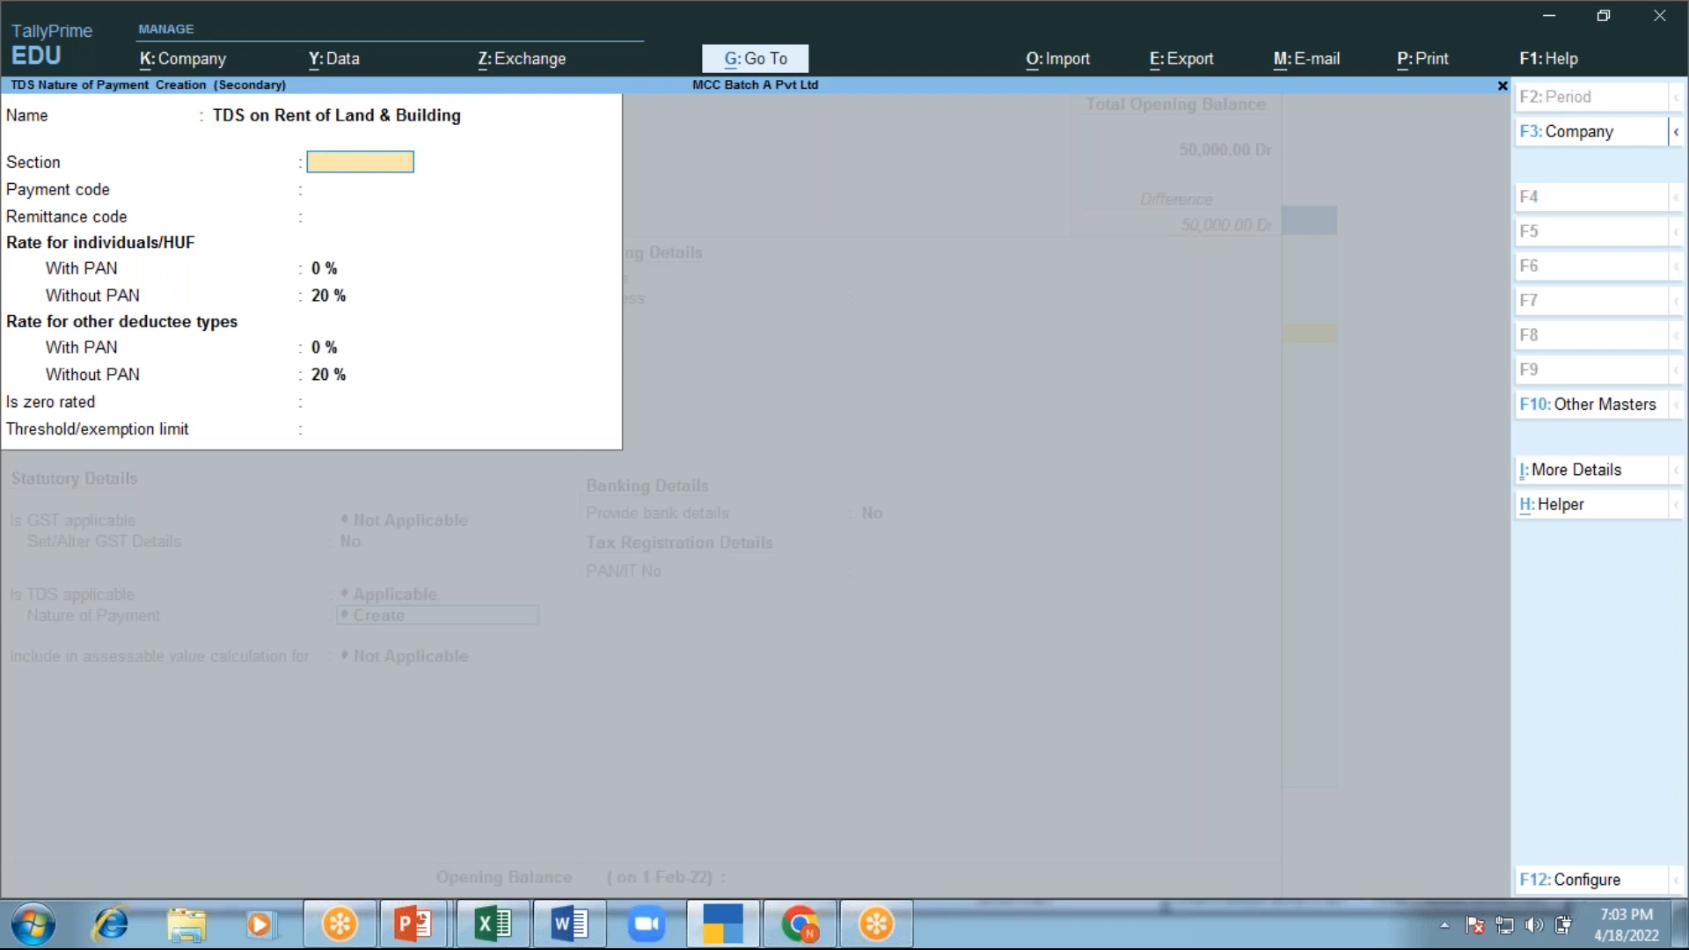
pyautogui.write('194')
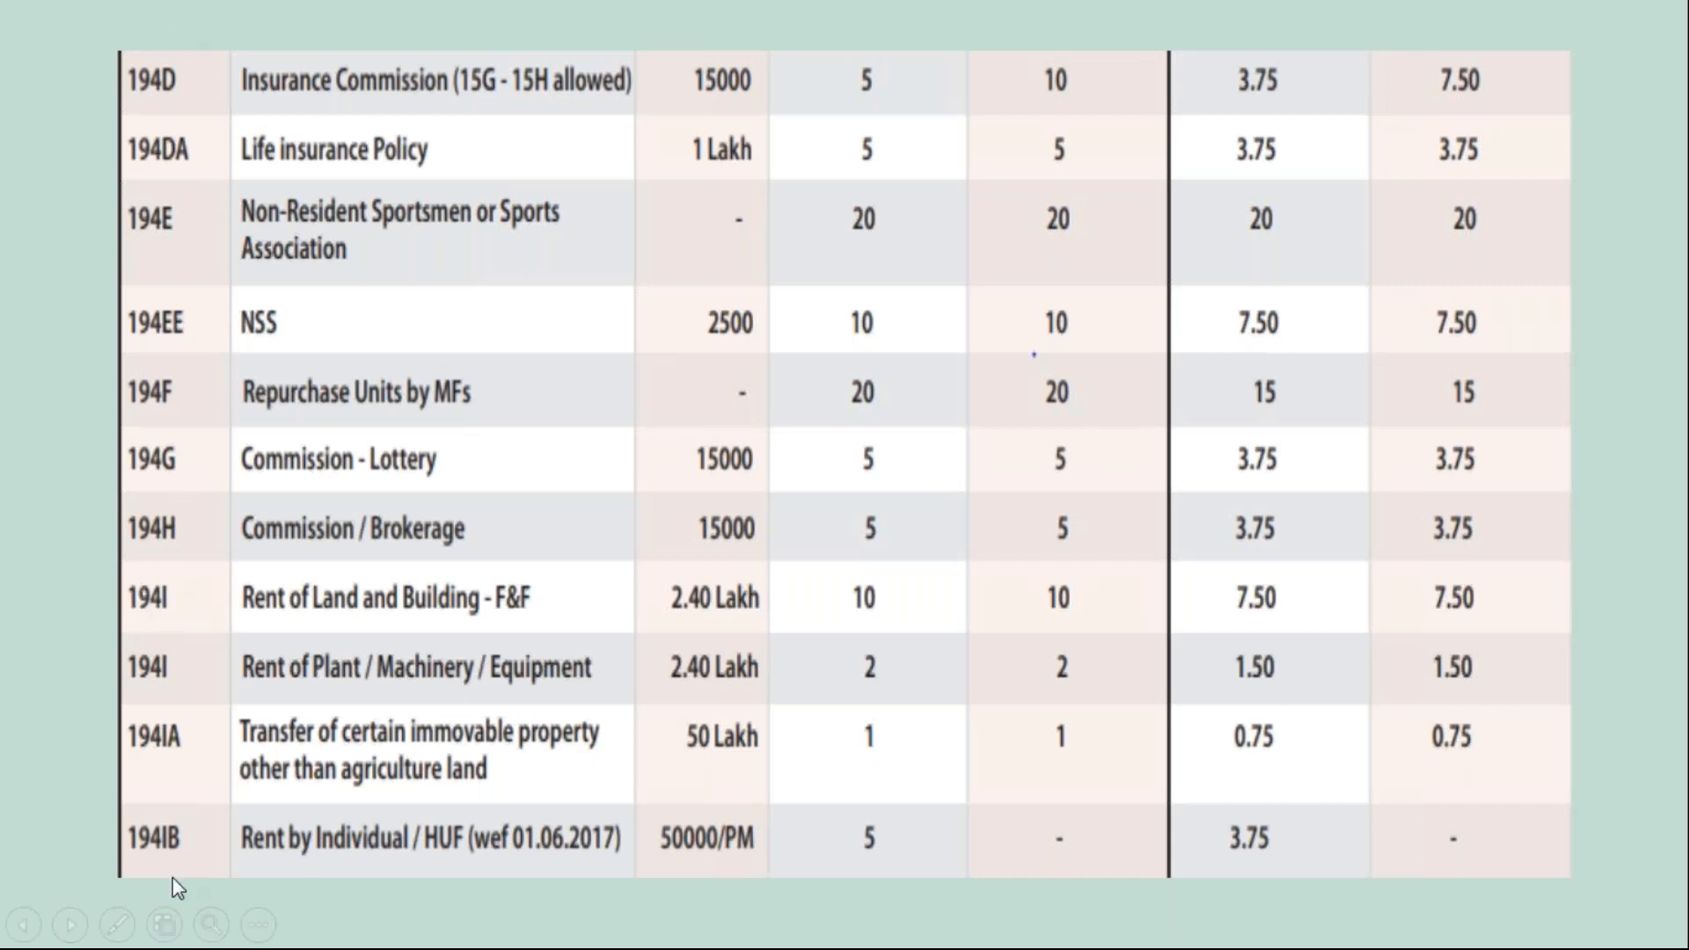
# Read the TDS rate chart in the slide show for the rent of land and building entry, and return to TallyPrime
pyautogui.press('Left')
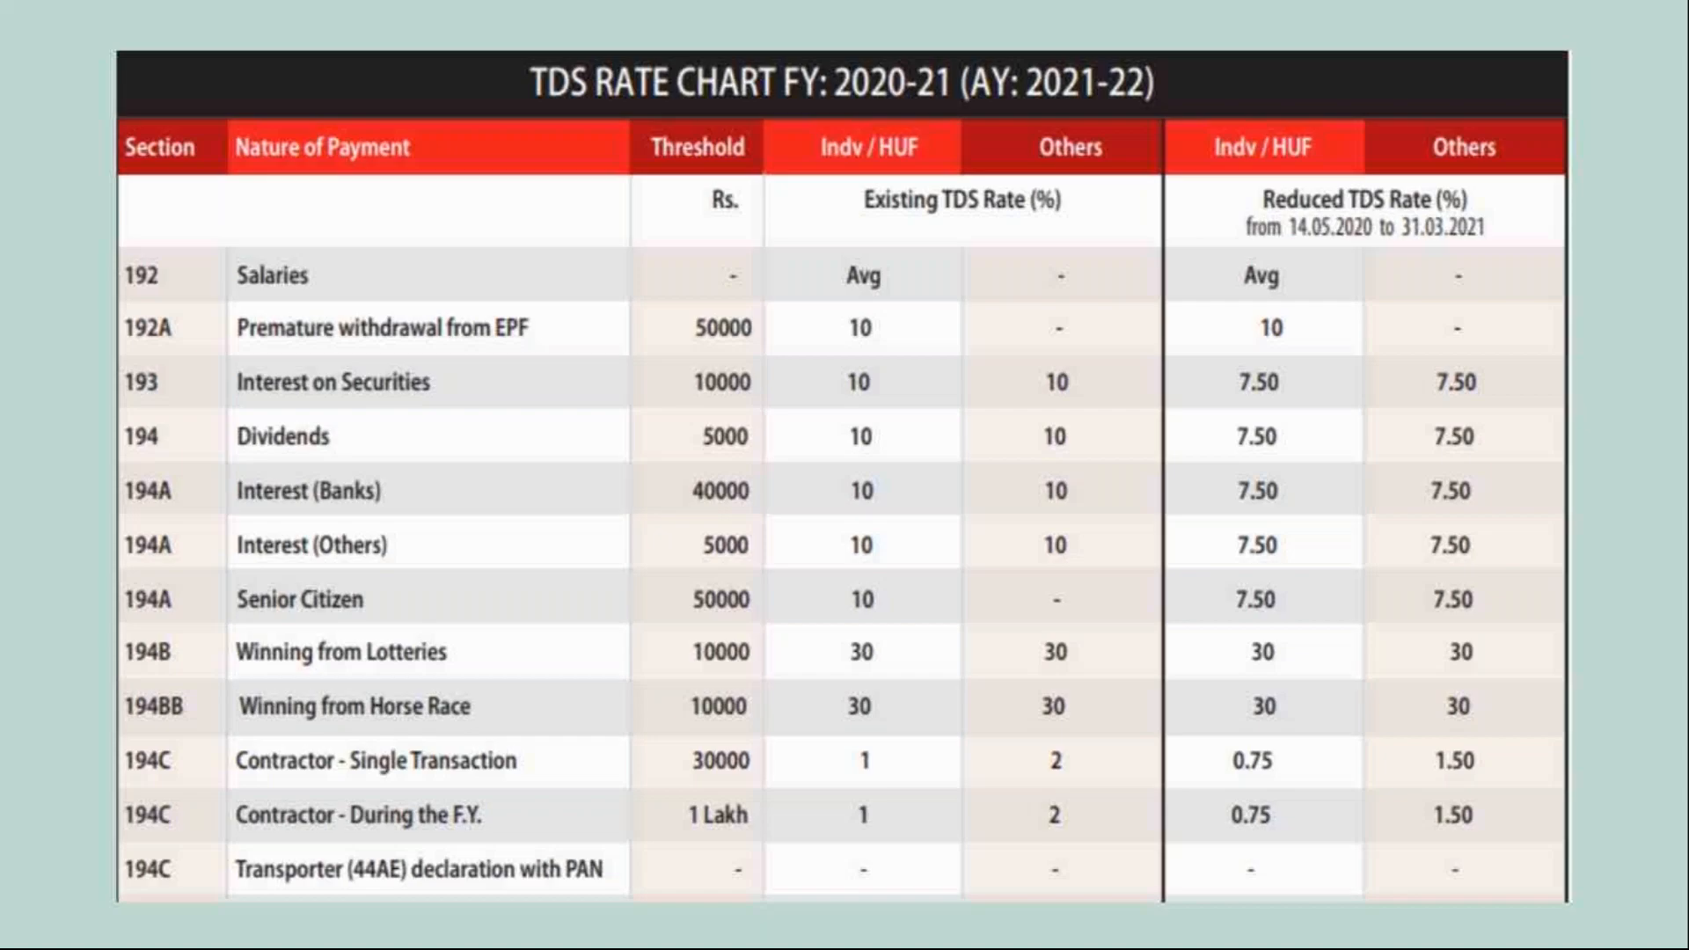
pyautogui.press('Right')
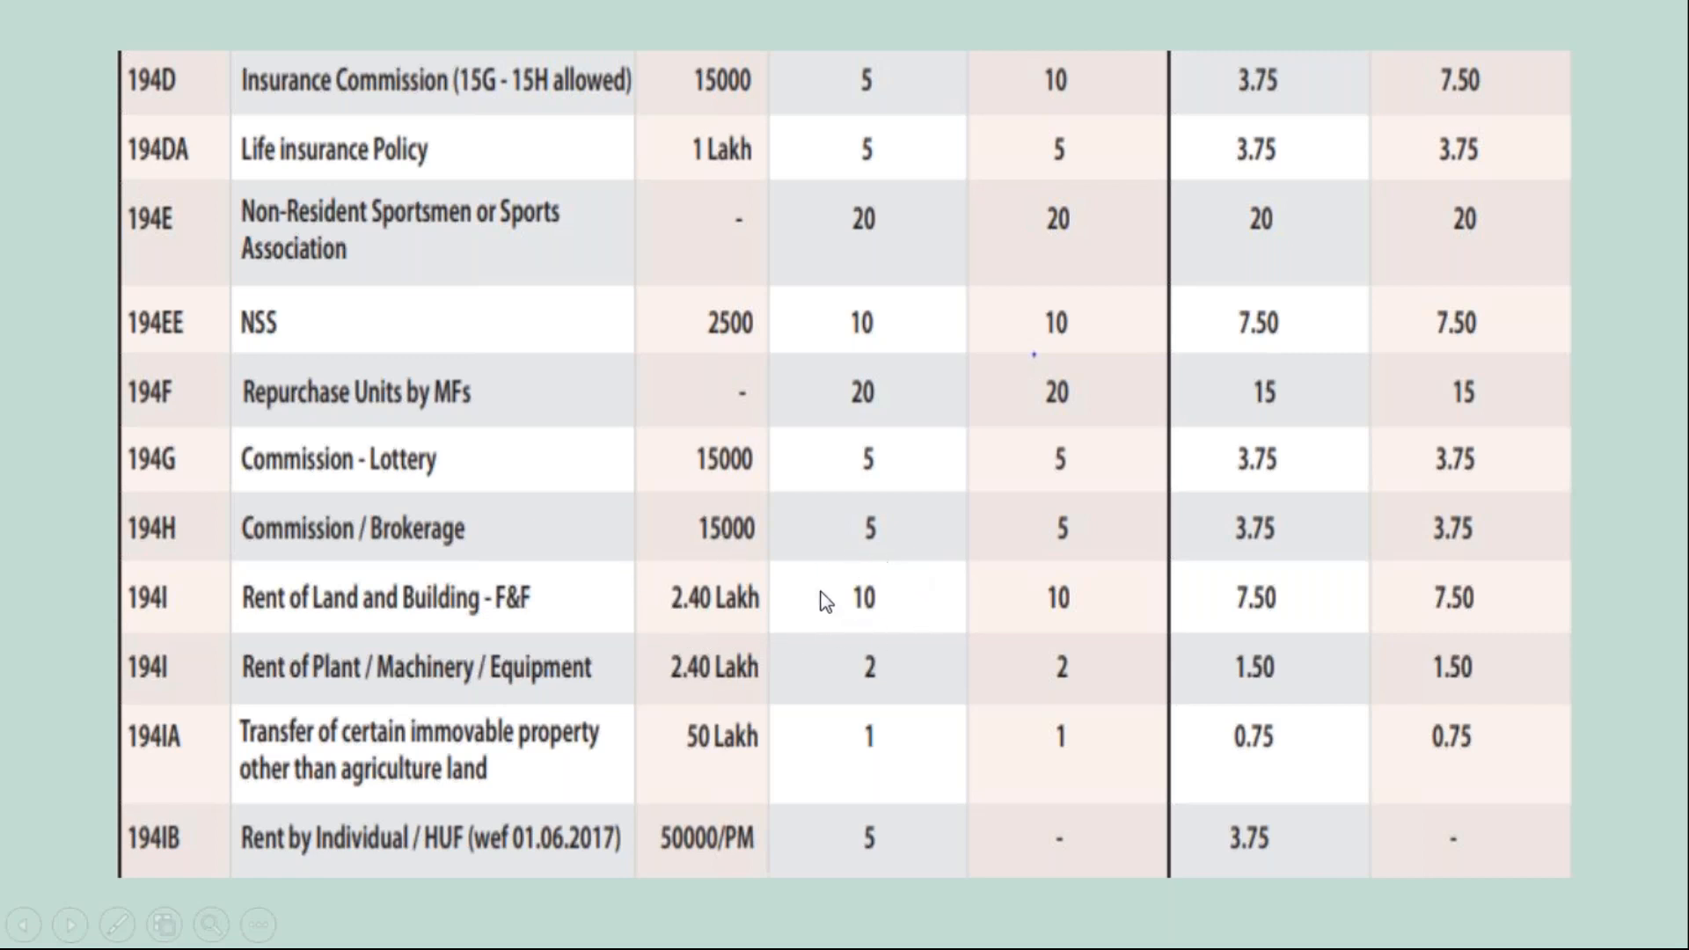
pyautogui.hotkey('alt', 'Tab')
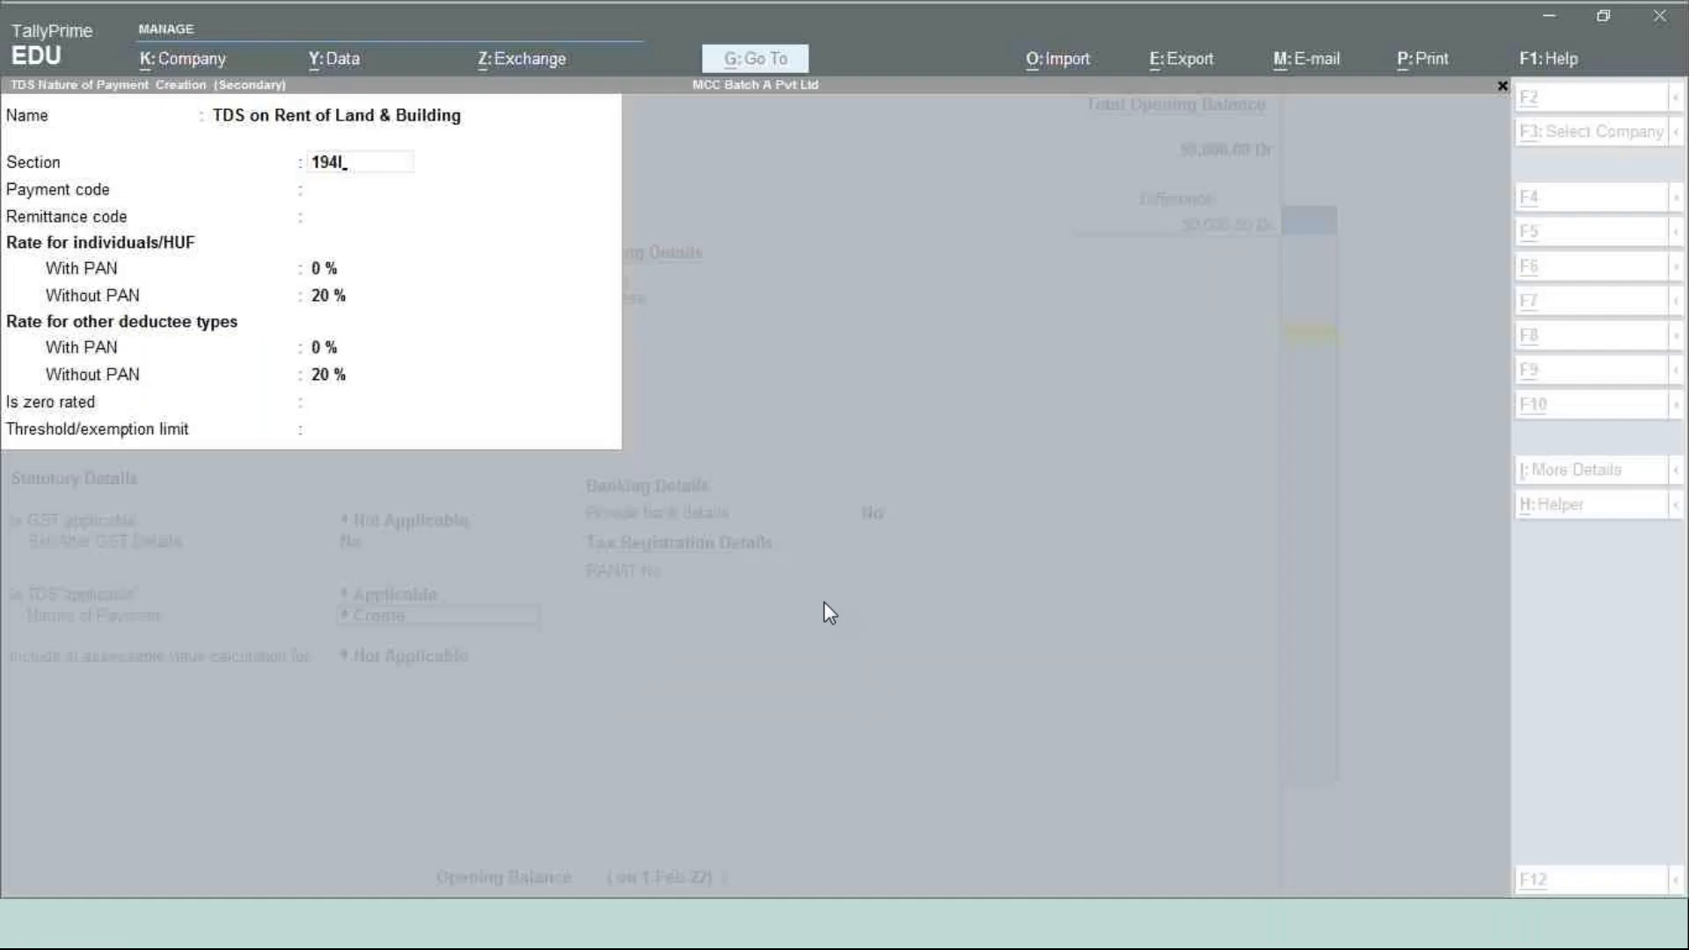
pyautogui.press('BackSpace')
pyautogui.press('BackSpace')
pyautogui.press('BackSpace')
pyautogui.press('BackSpace')
pyautogui.press('BackSpace')
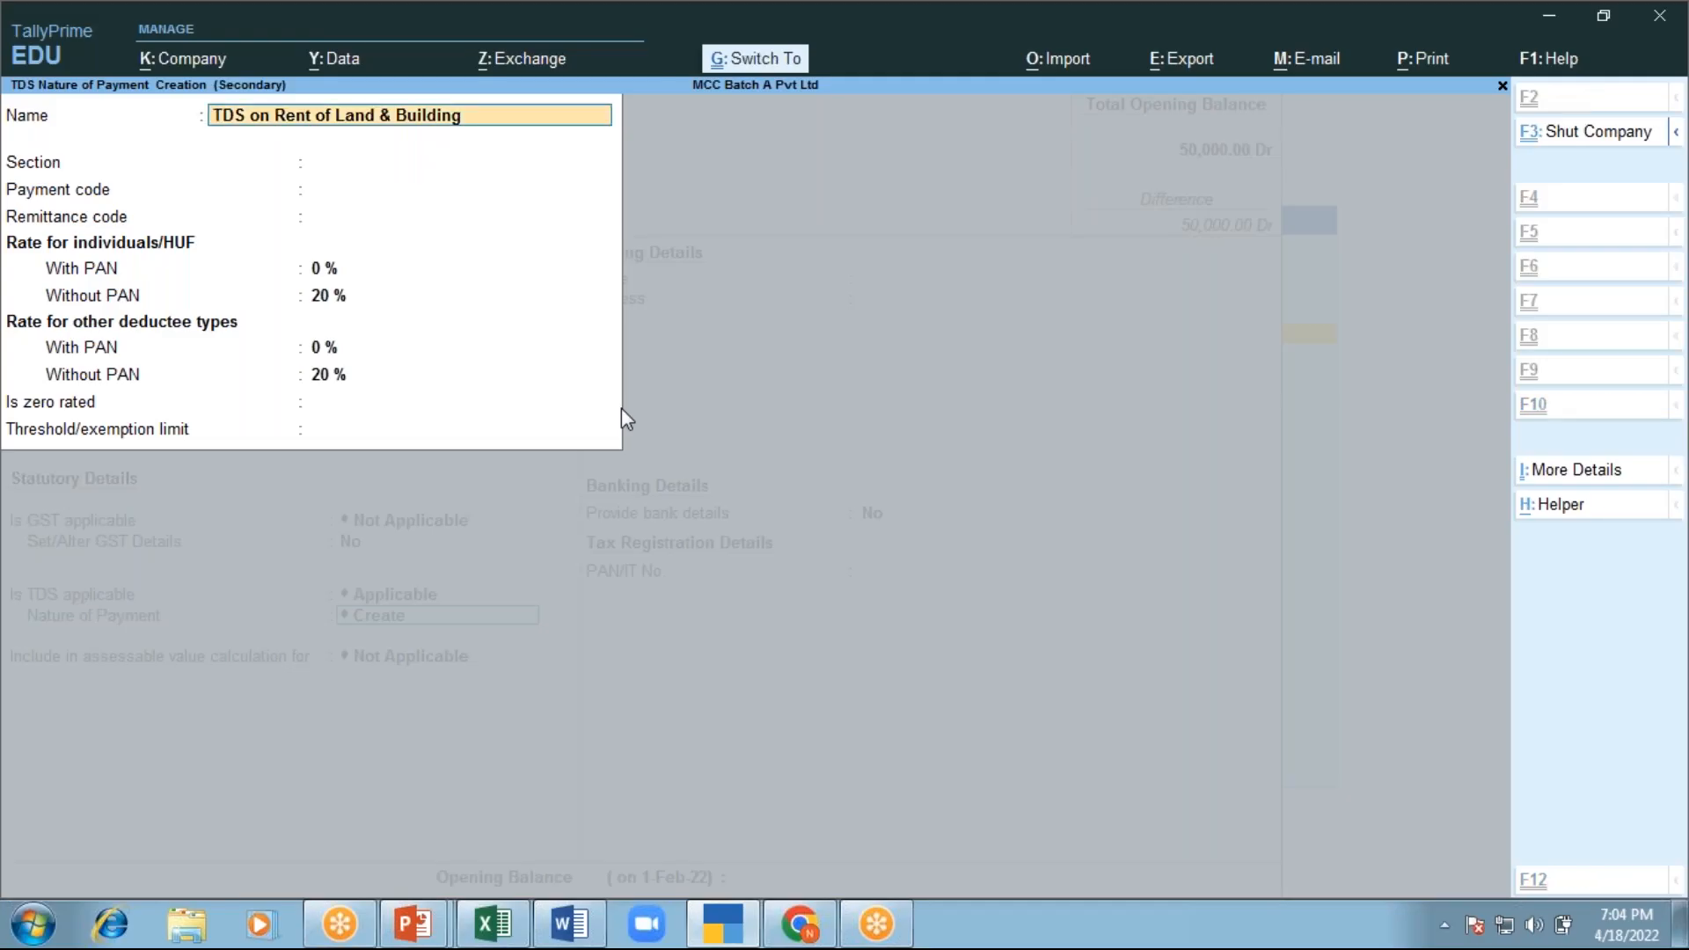
pyautogui.press('BackSpace')
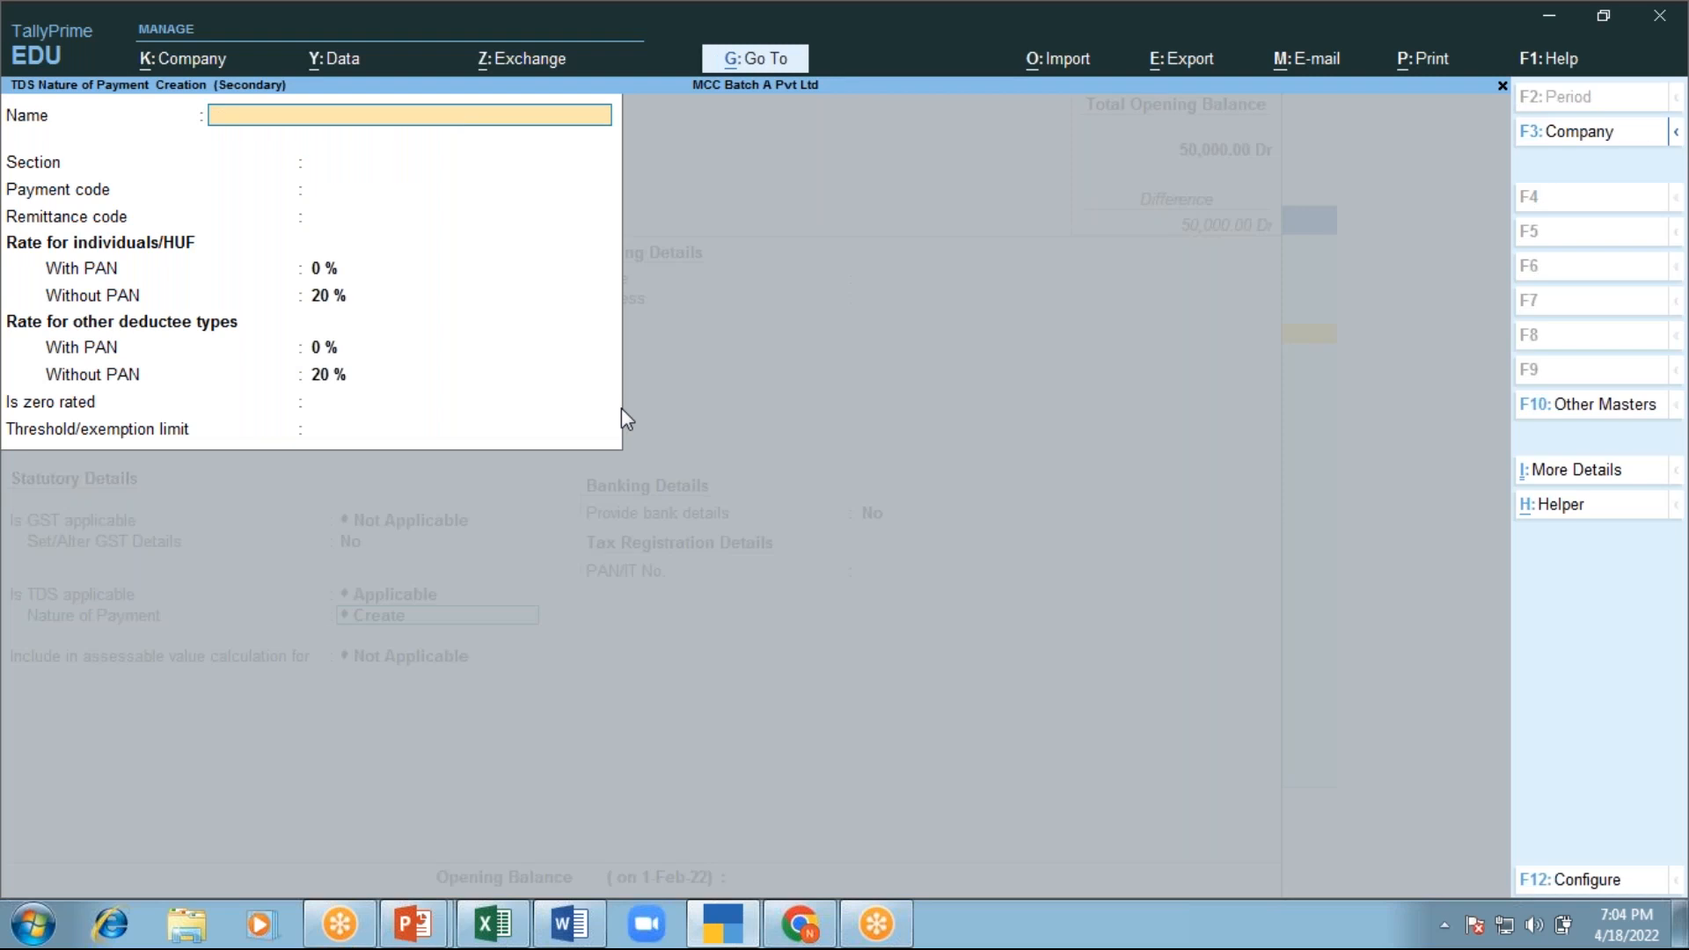
pyautogui.press('Escape')
pyautogui.press('Return')
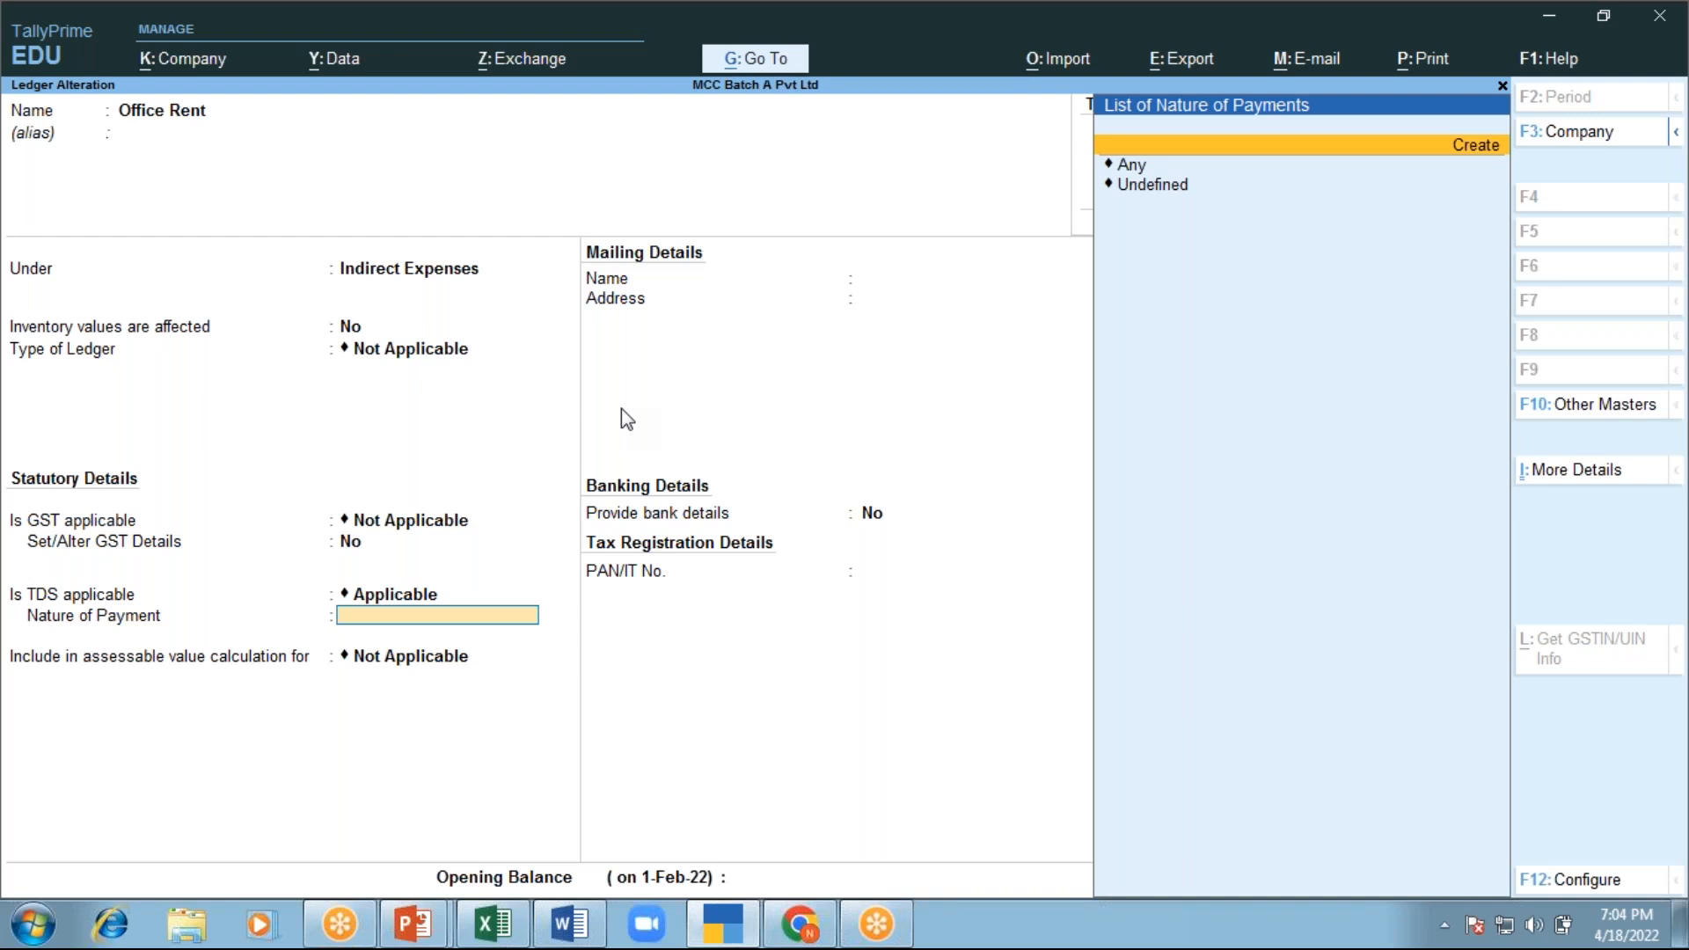
pyautogui.press('BackSpace')
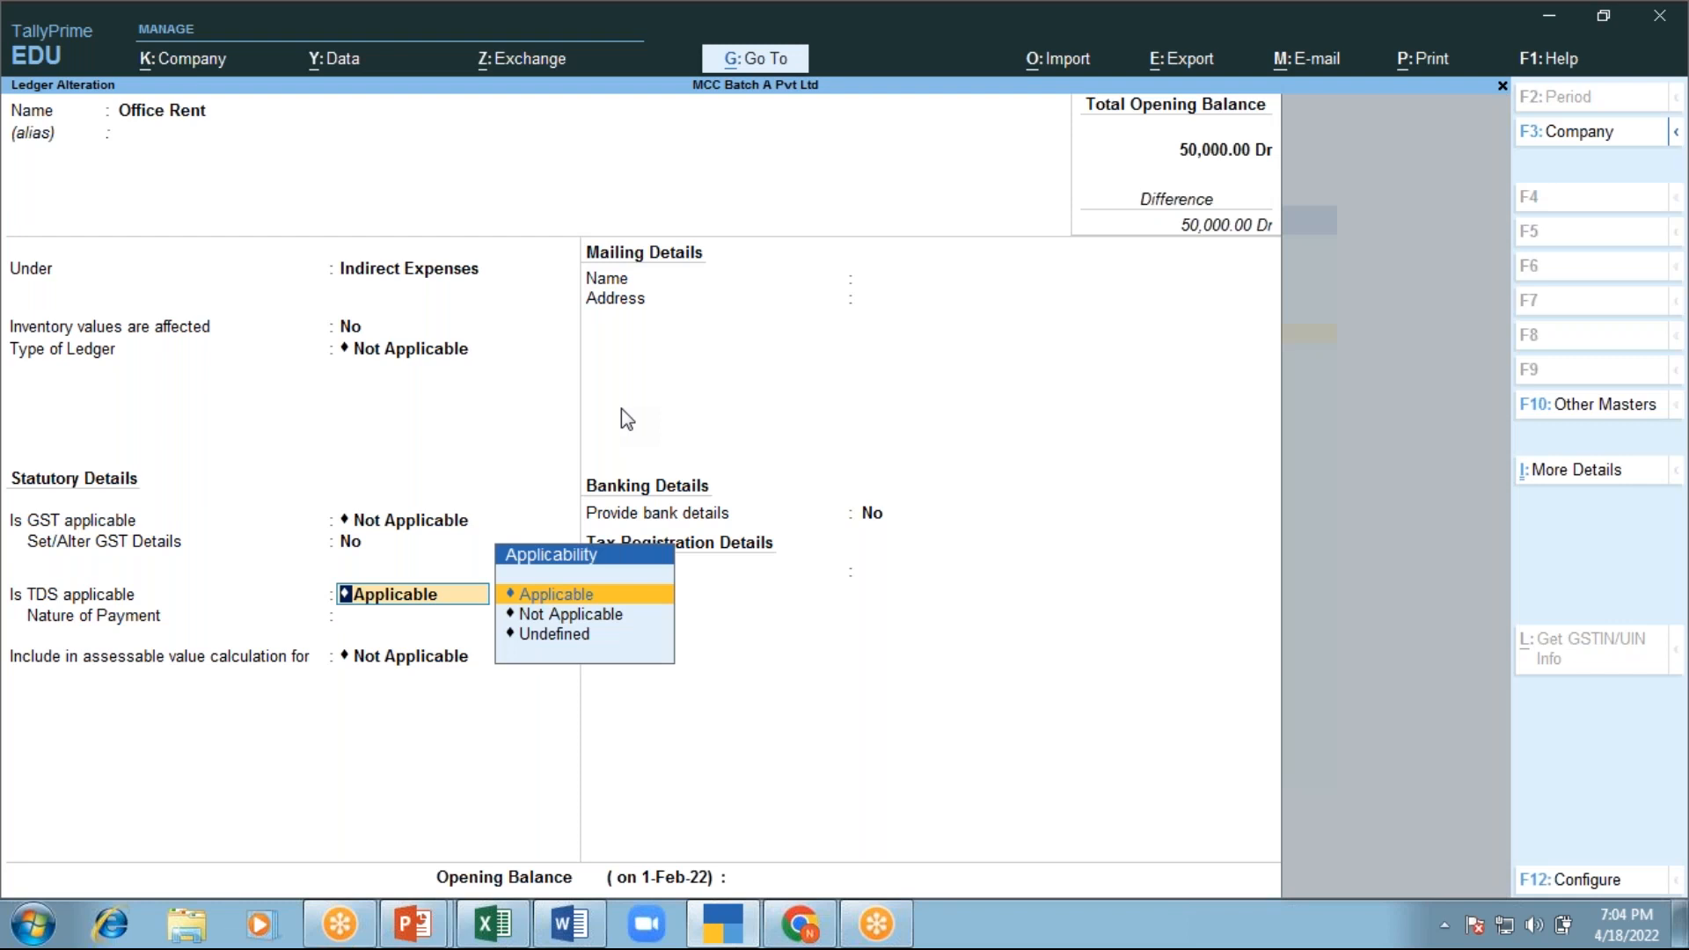
pyautogui.press('Return')
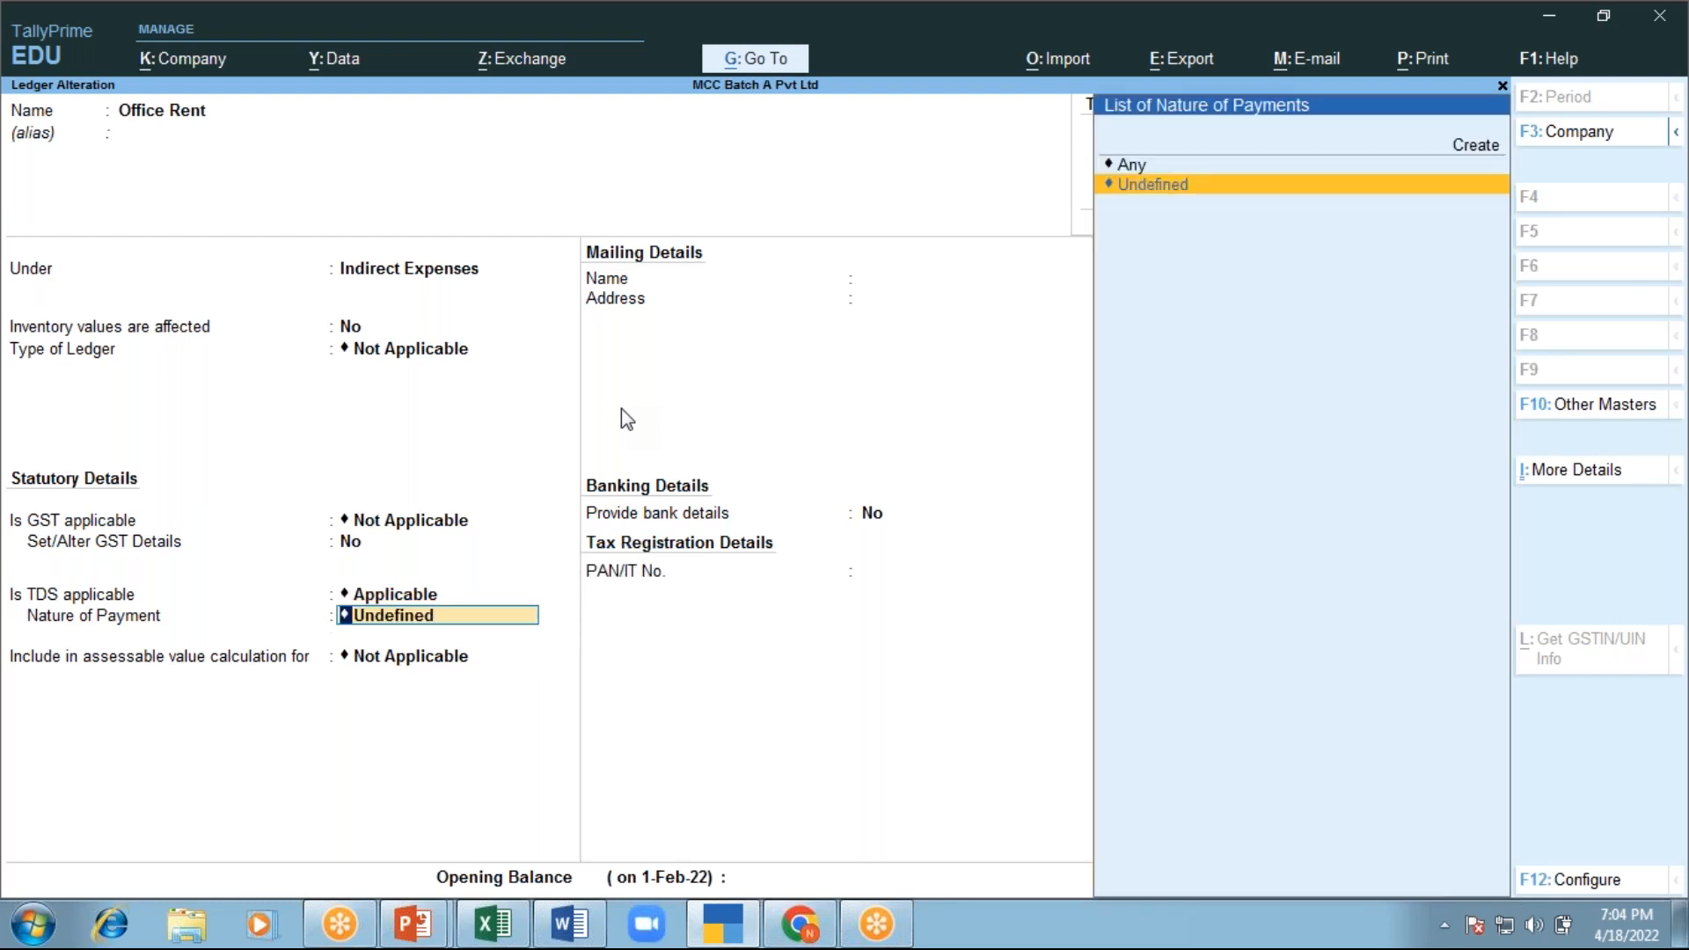
# Create a new TDS nature of payment named TDS on Rent of Land & Building under section 194I
pyautogui.press('Up')
pyautogui.press('Up')
pyautogui.press('Return')
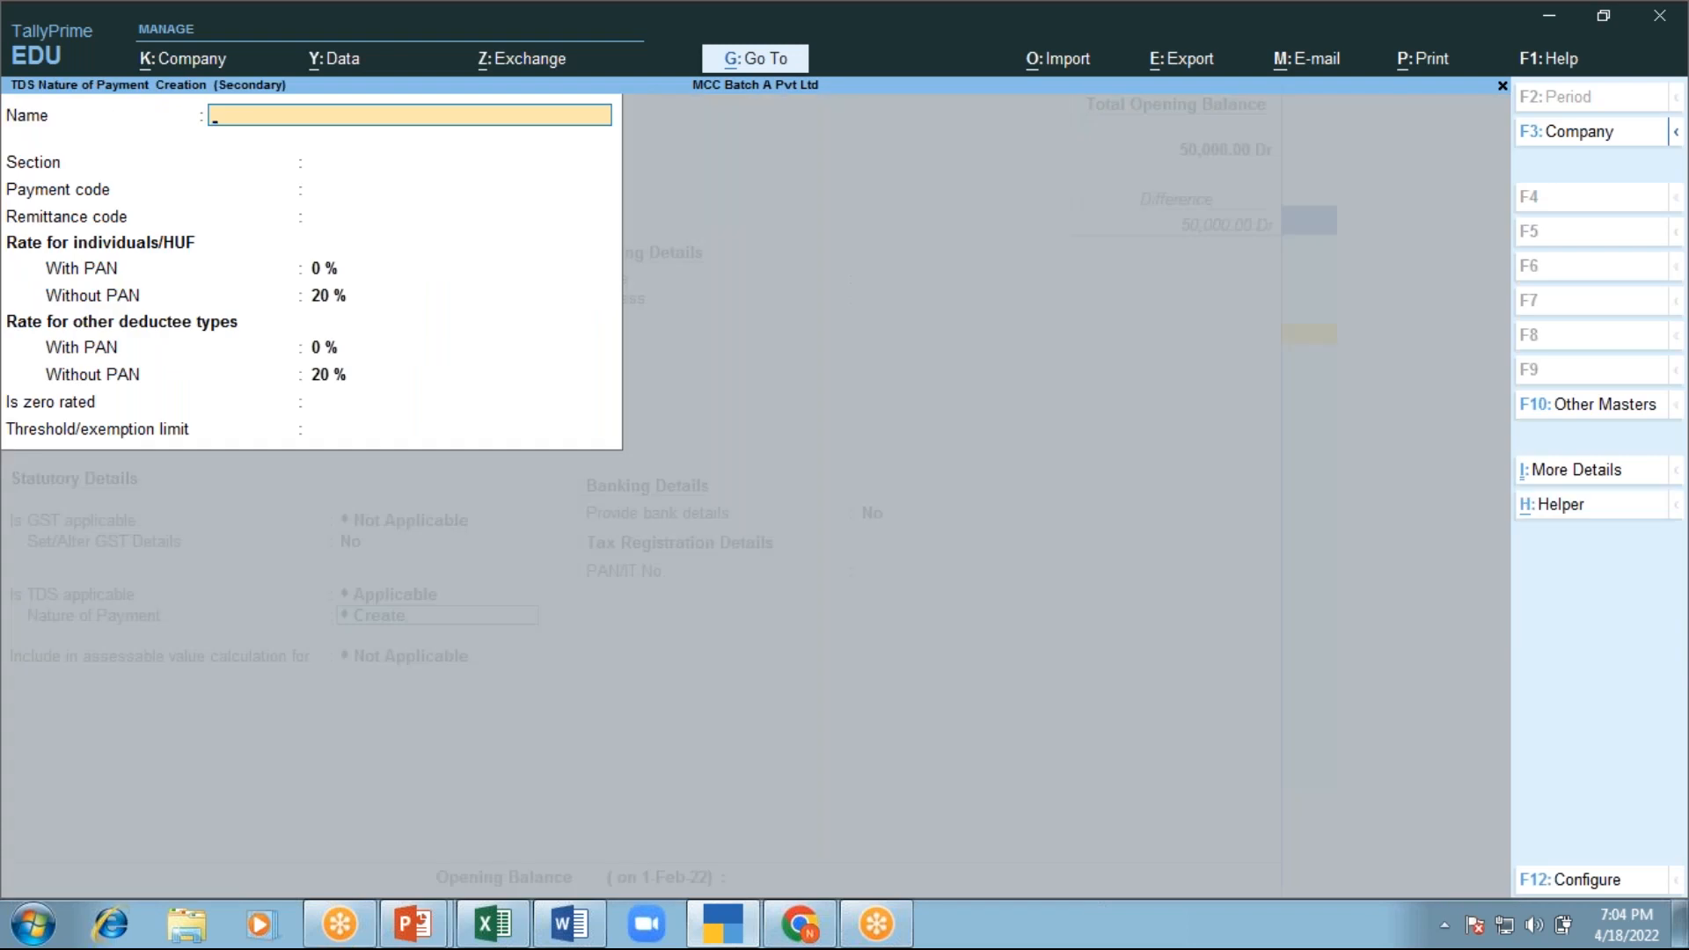
pyautogui.write('TDS on Rent of Land & Building')
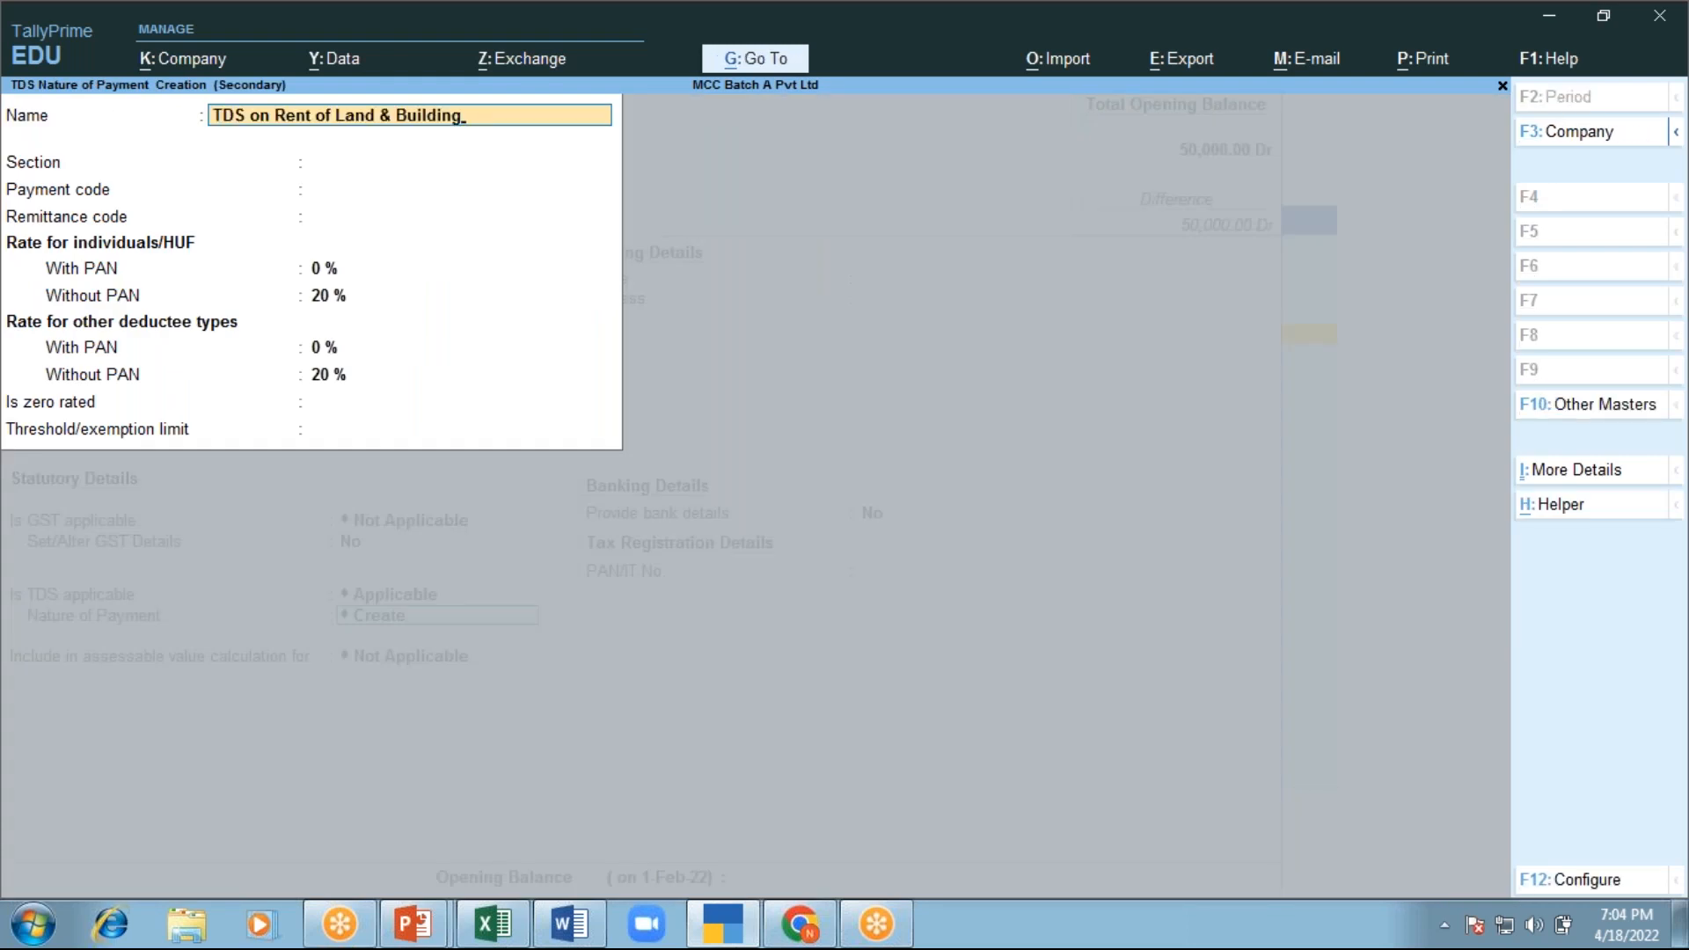
pyautogui.press('Return')
pyautogui.write('194I')
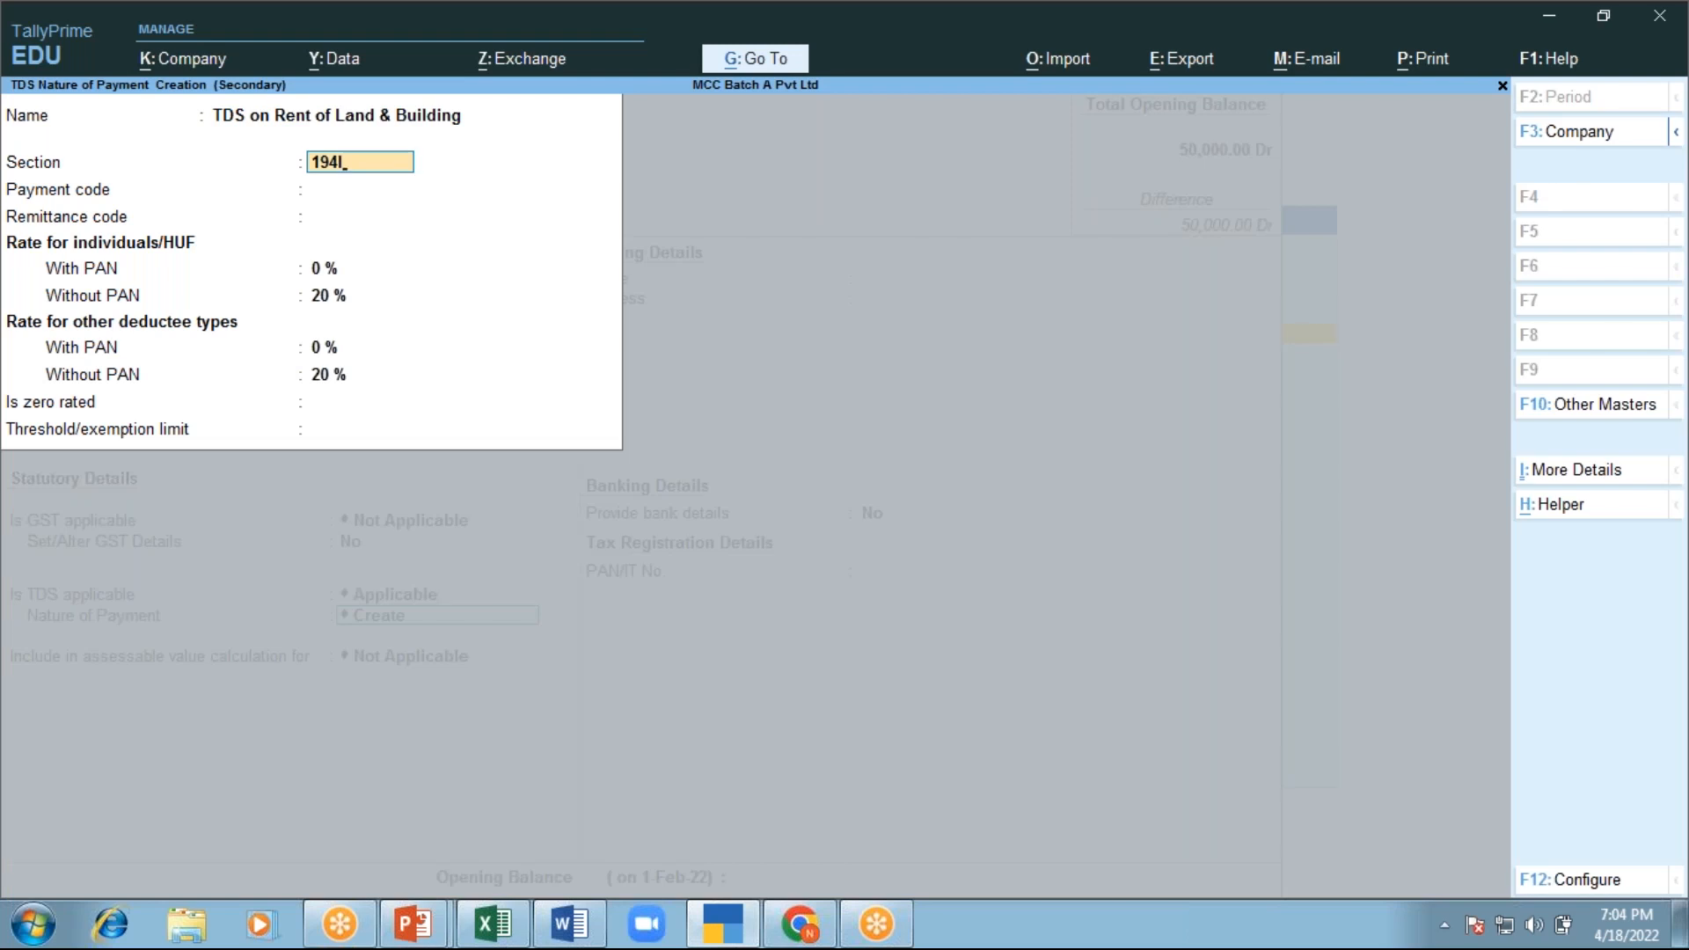
# Recheck section 194I in the slide show's rate chart, and set the payment code to 94I with the remittance code left blank
pyautogui.press('alt')
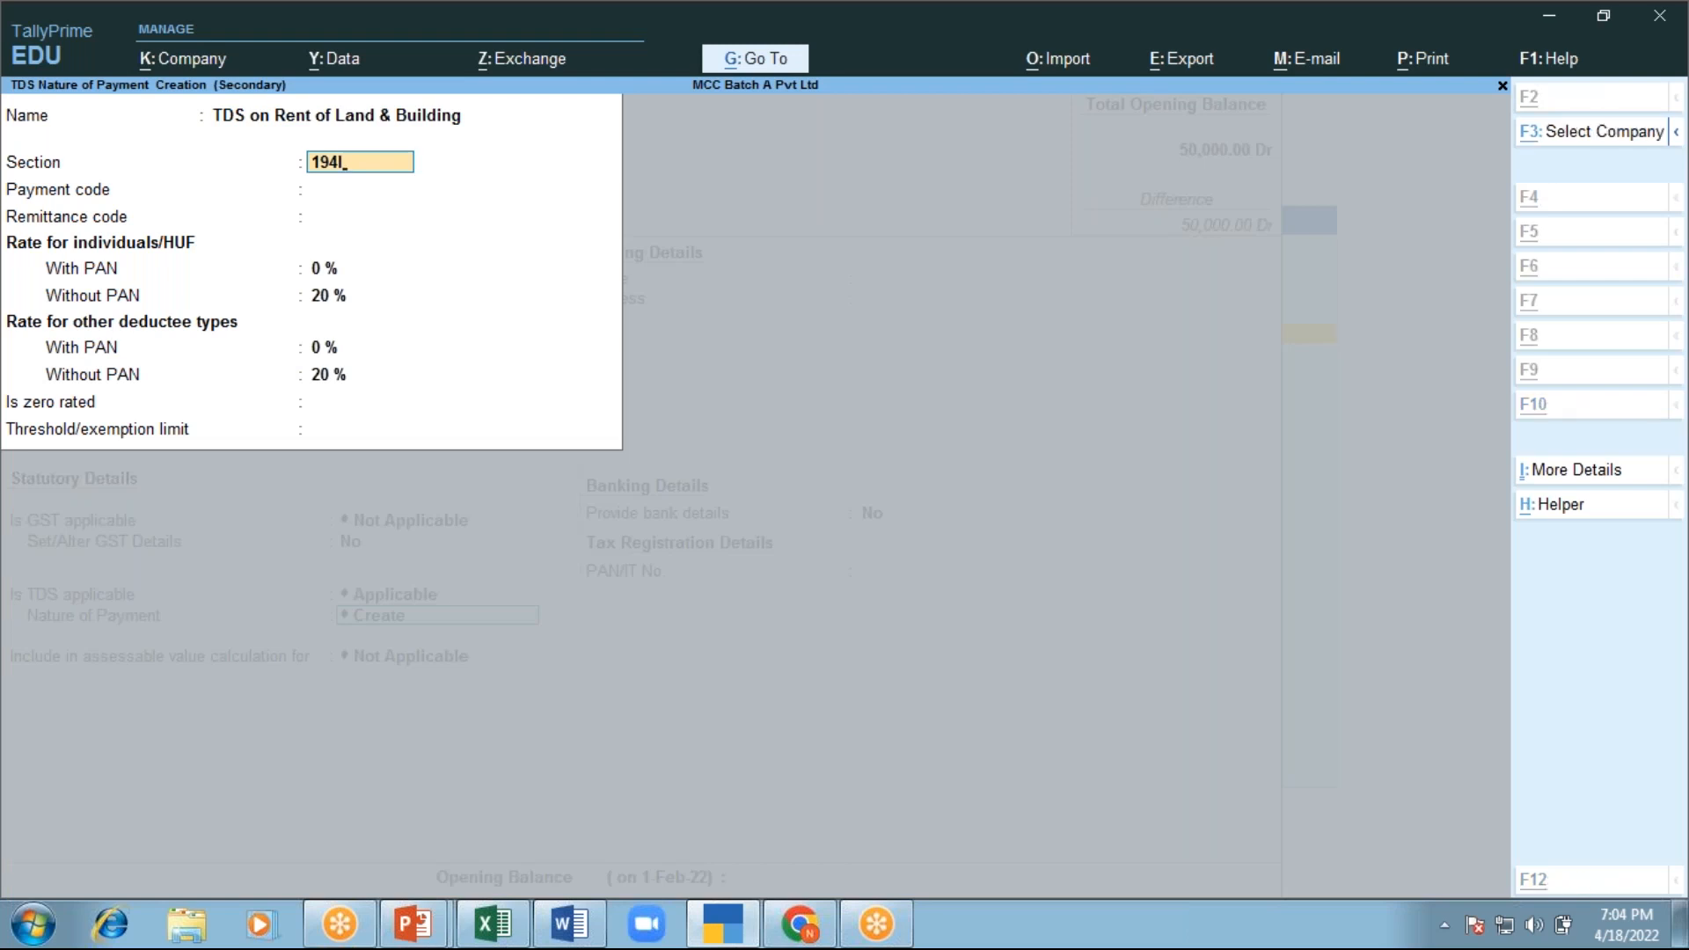
pyautogui.hotkey('alt', 'Tab')
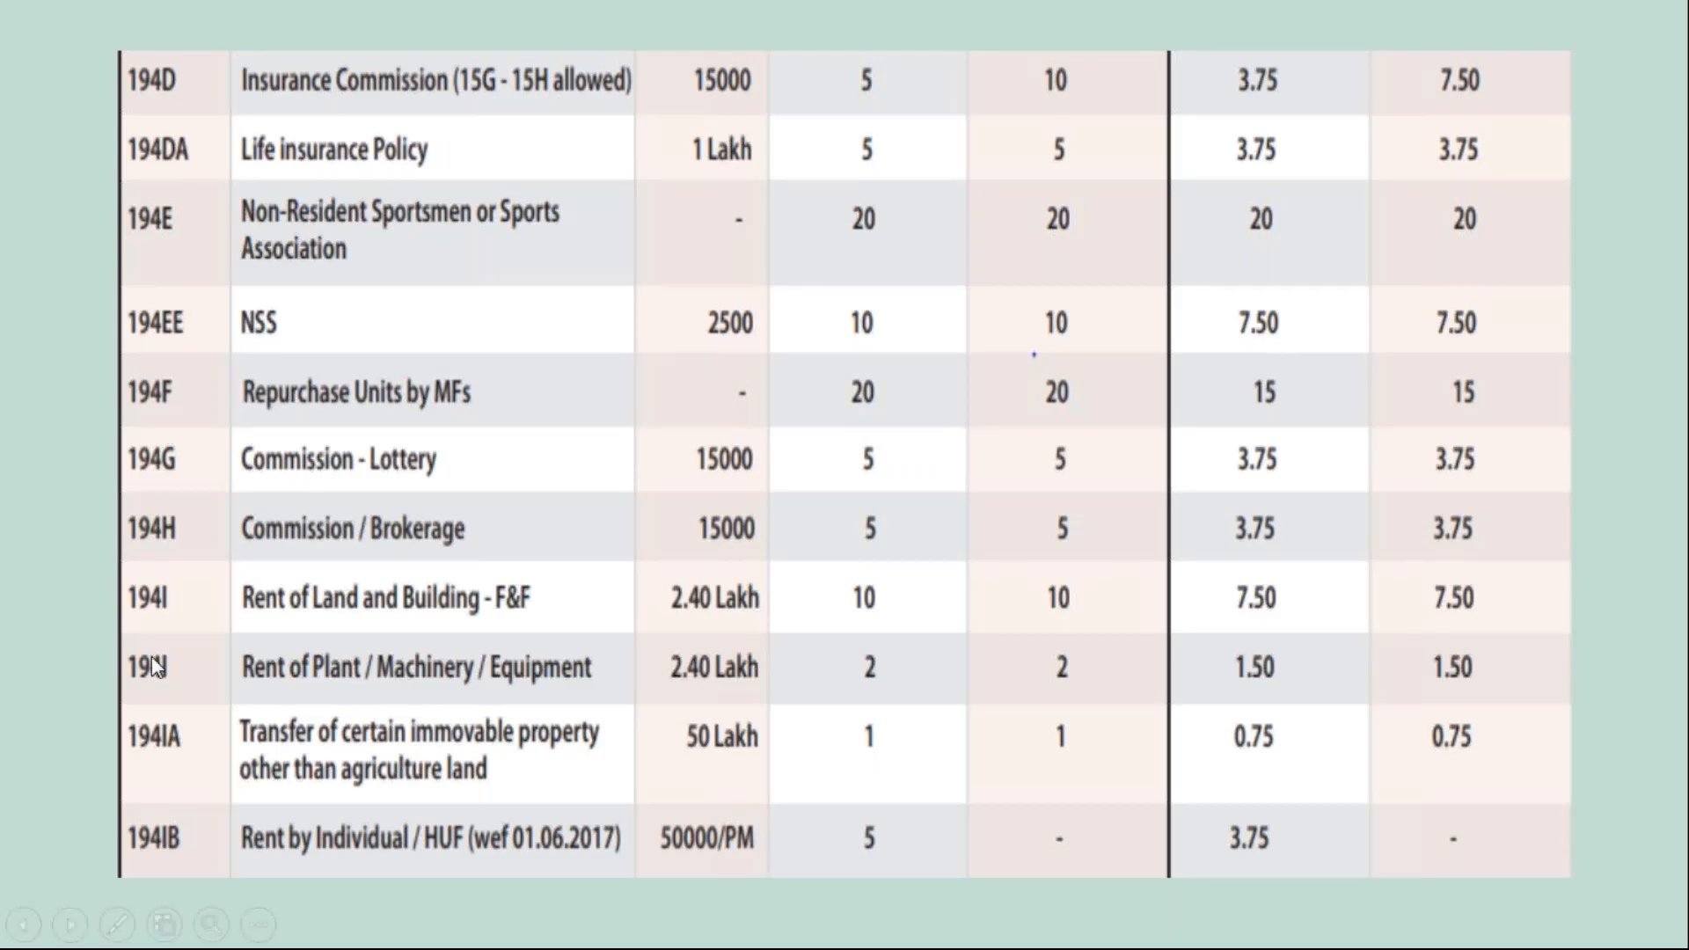
pyautogui.hotkey('alt', 'Tab')
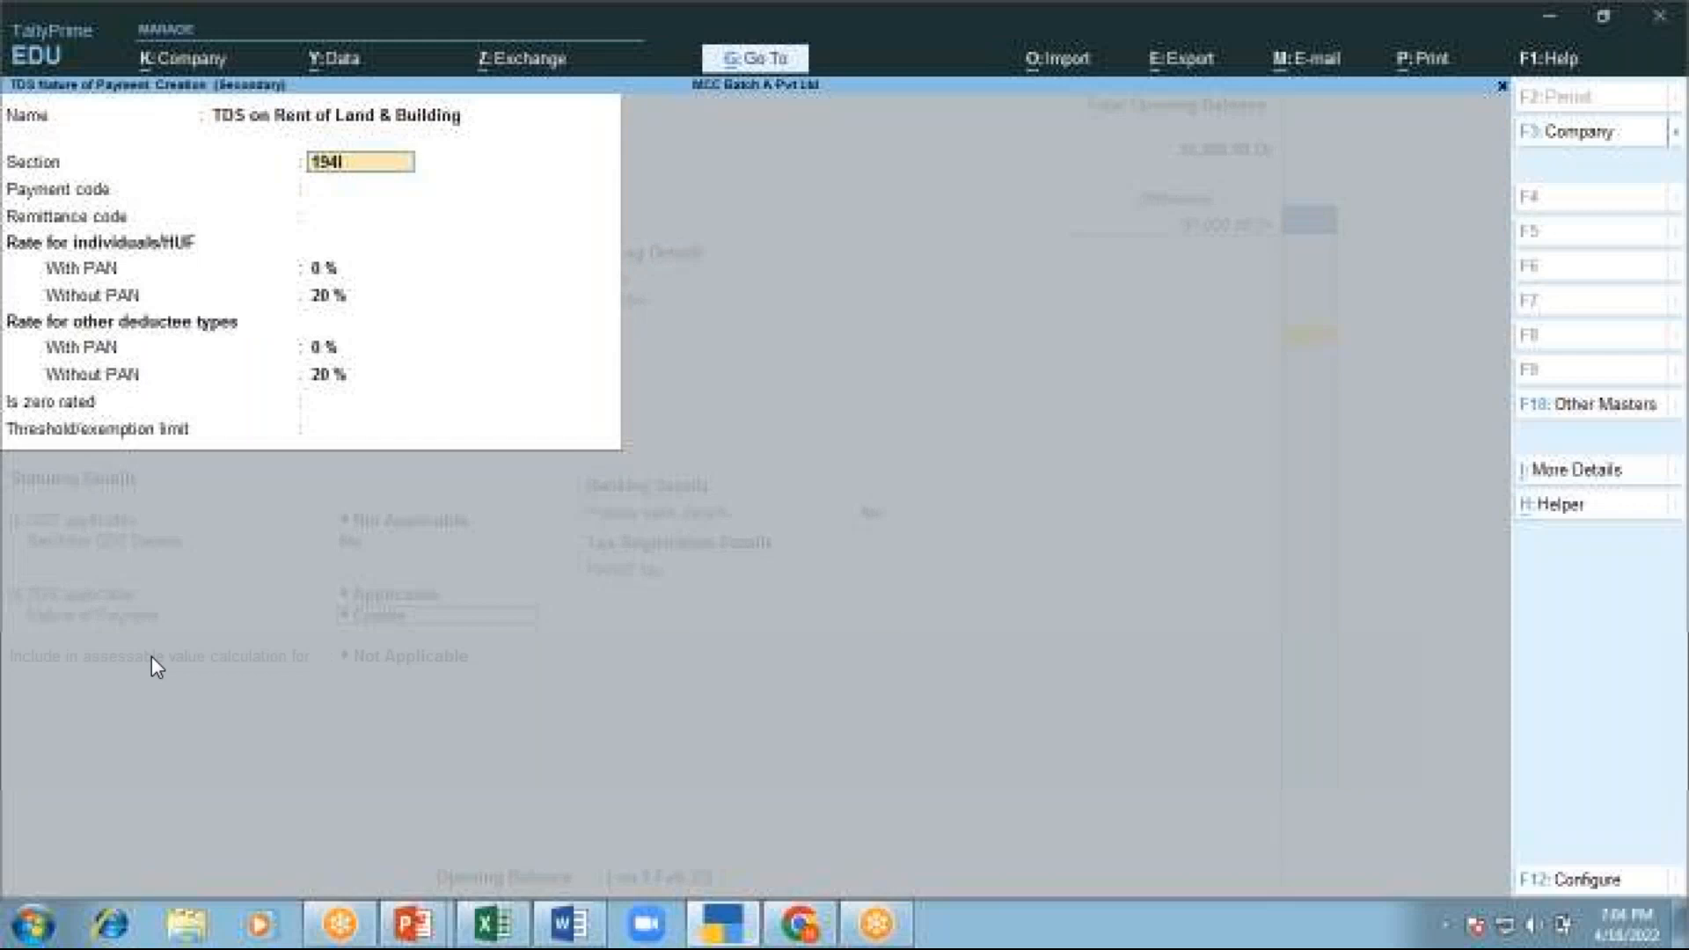
pyautogui.press('Return')
pyautogui.write('94')
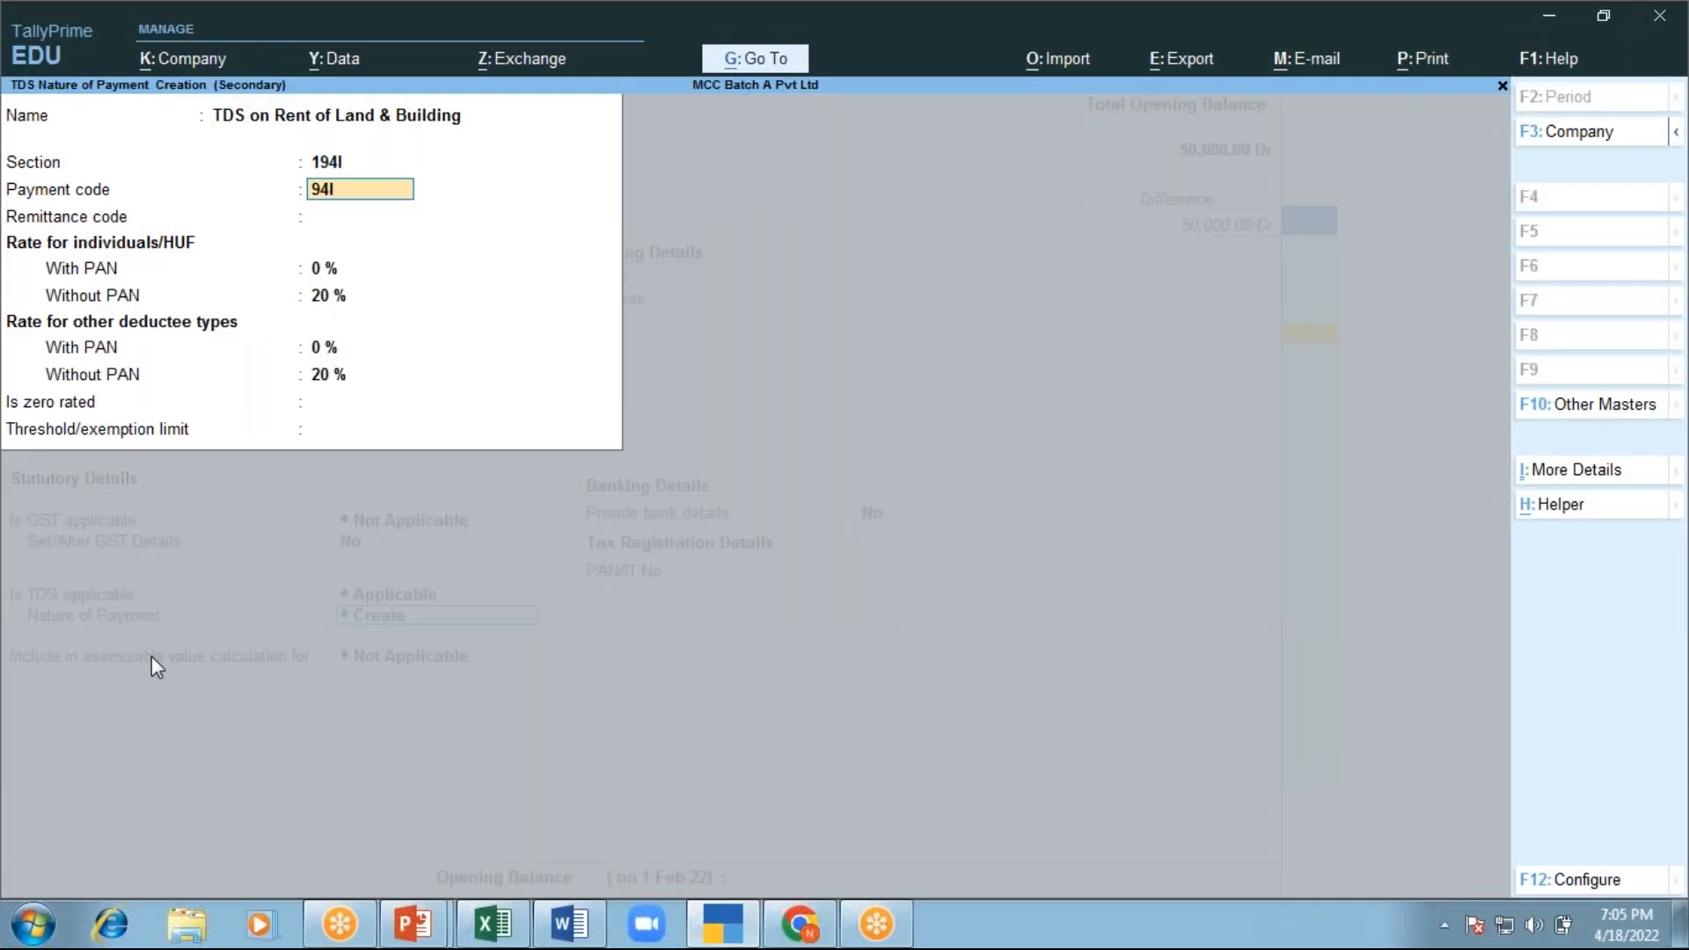
pyautogui.write('I')
pyautogui.press('Return')
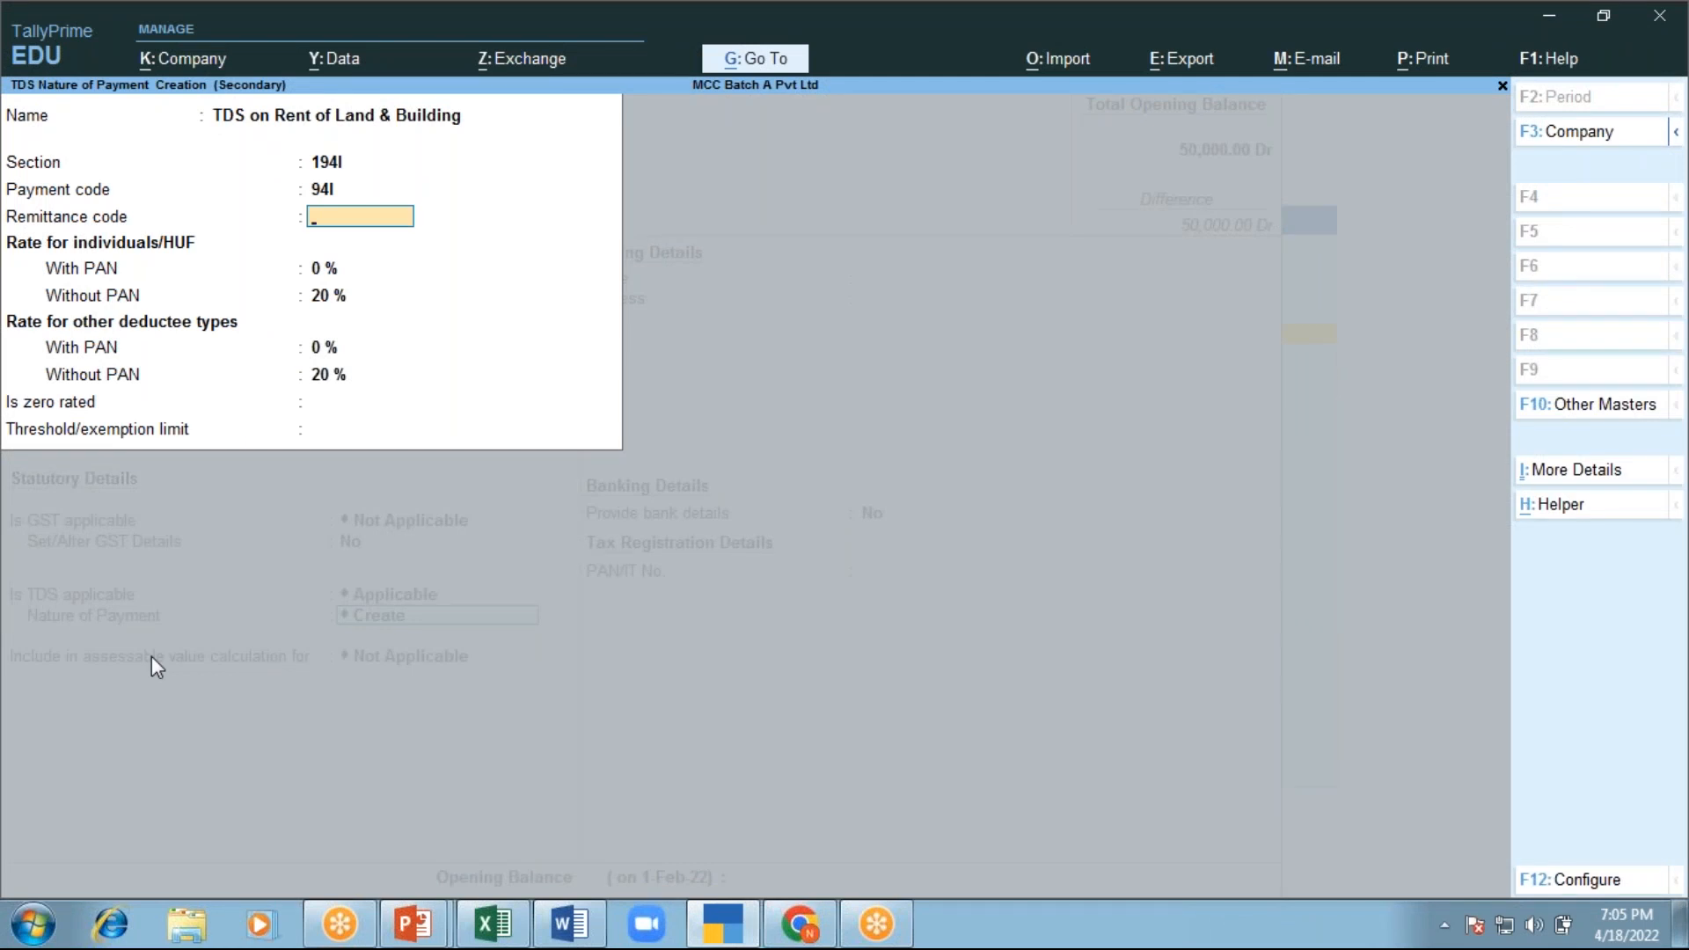
pyautogui.press('Return')
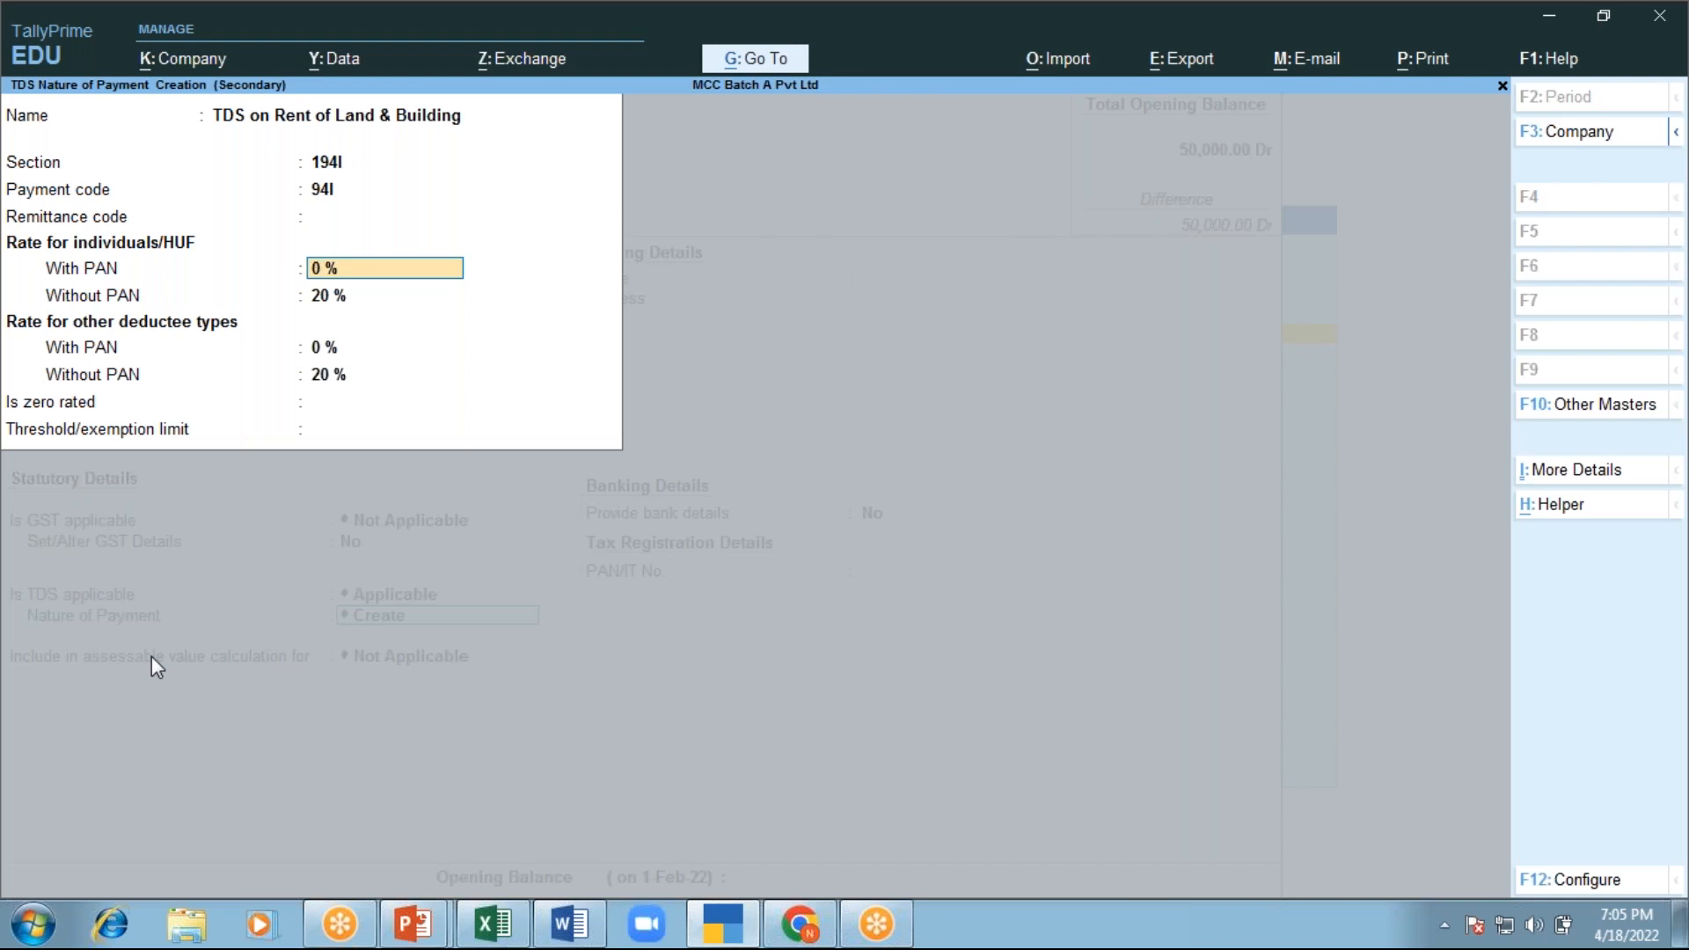
# Set the with-PAN rates to 10%, keep the without-PAN rates at 20%, set the exemption limit to 240000, and save the nature of payment
pyautogui.write('10')
pyautogui.press('Return')
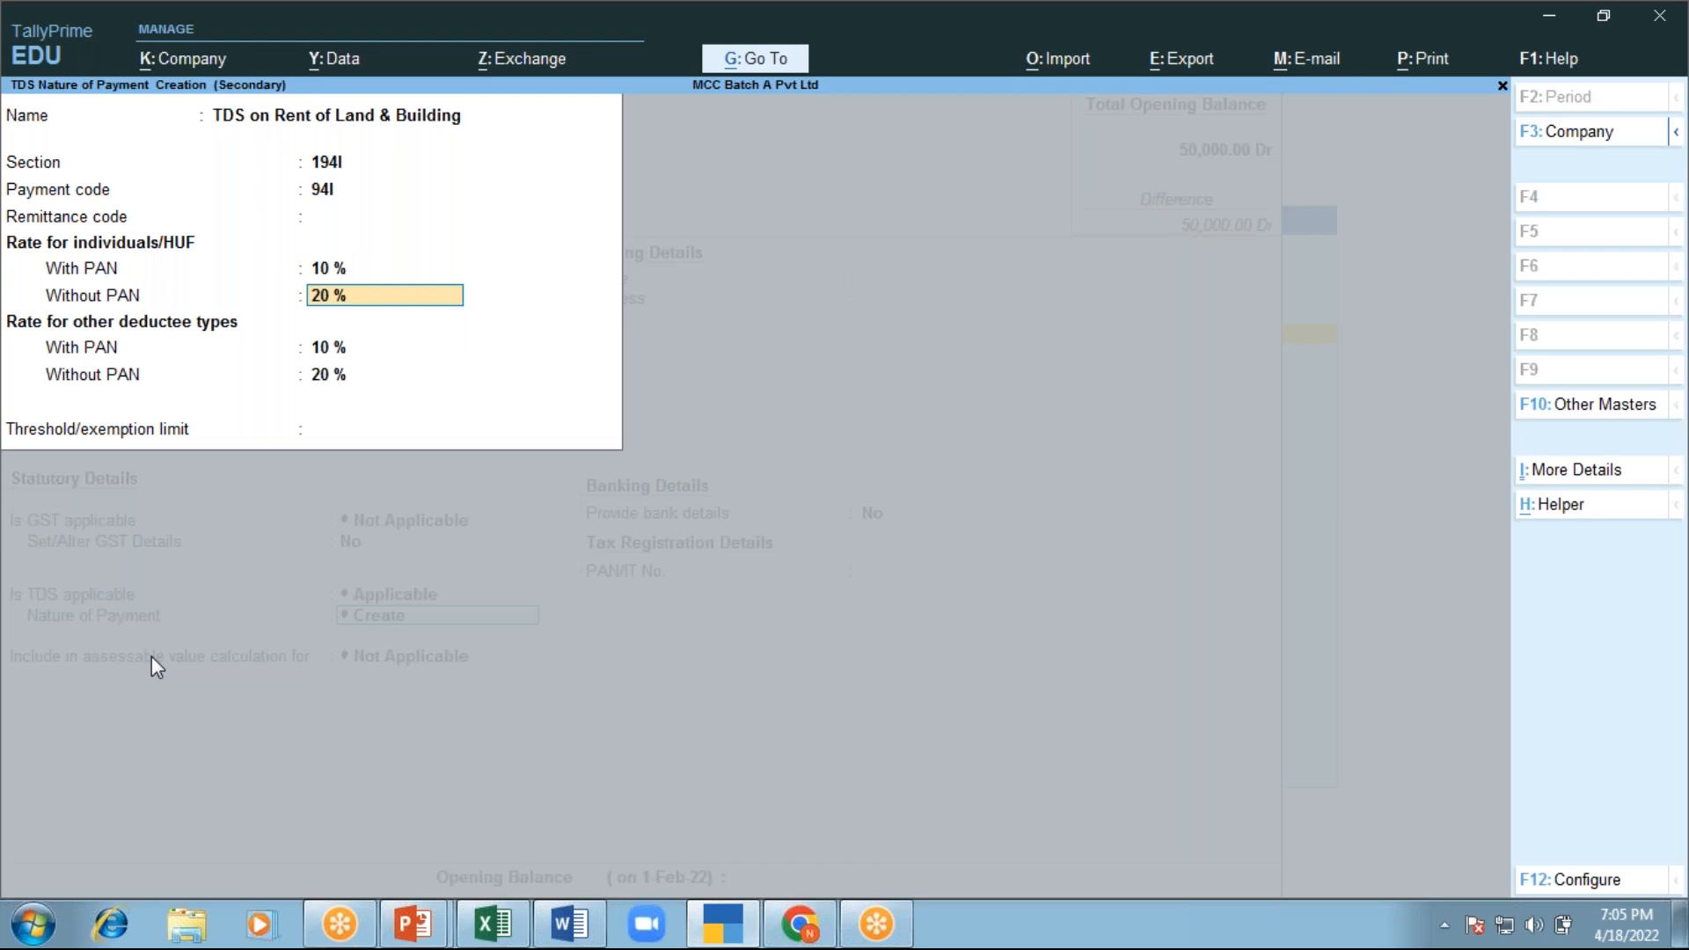
pyautogui.press('Return')
pyautogui.press('Return')
pyautogui.press('Return')
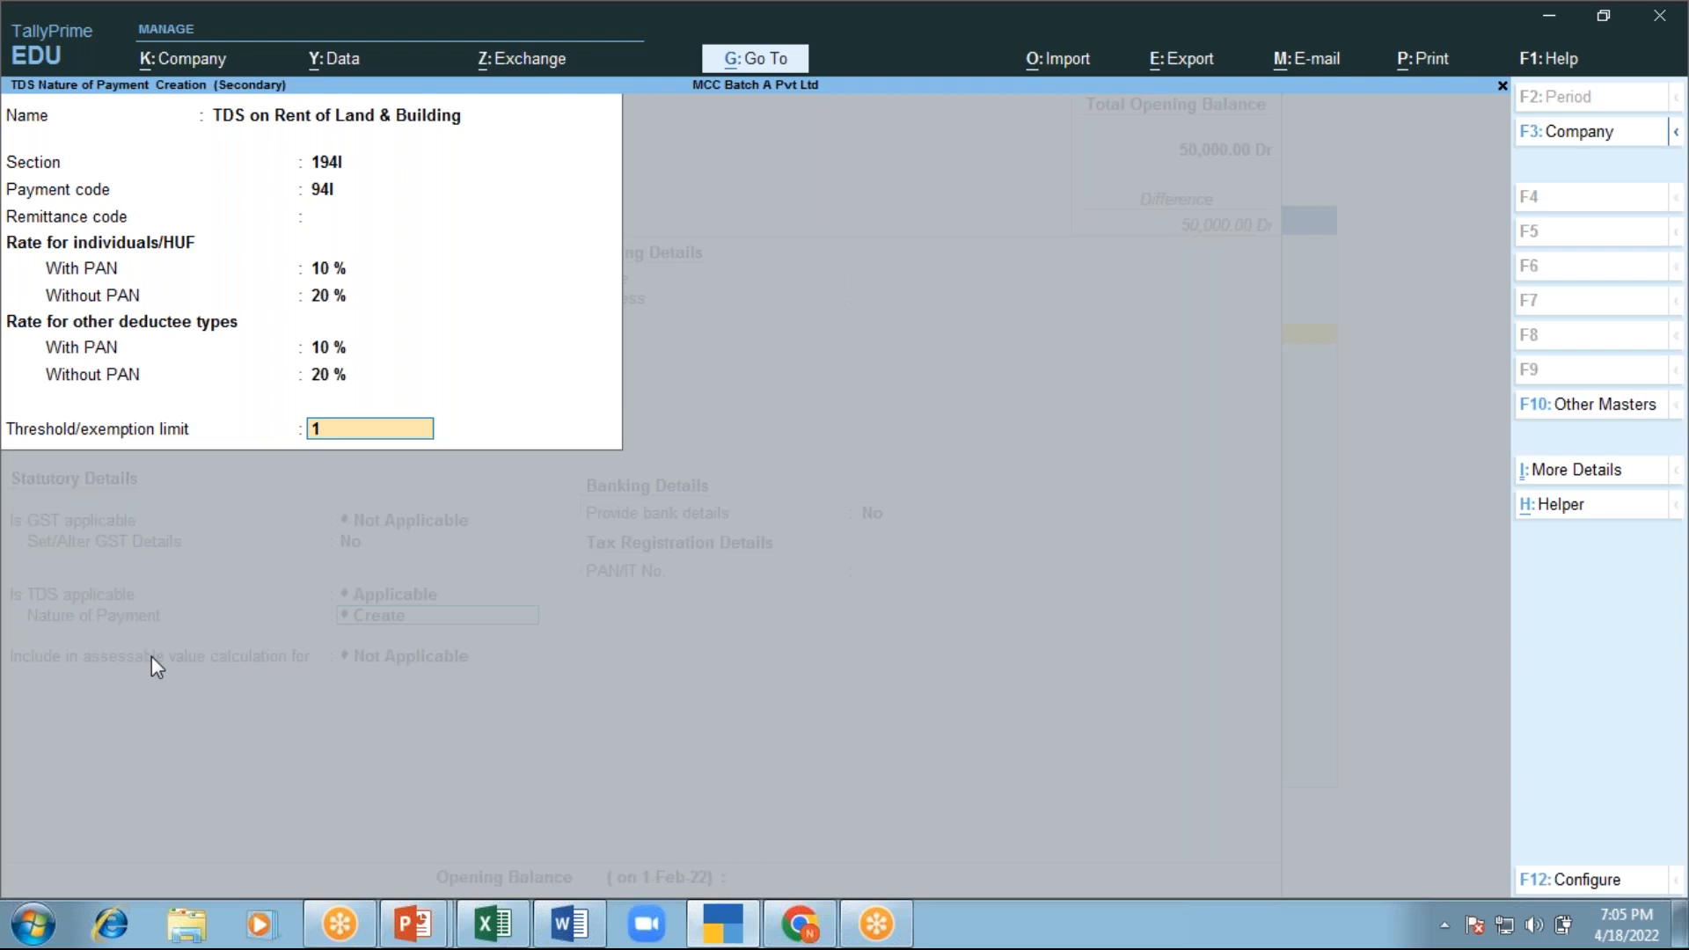
pyautogui.write('240000')
pyautogui.press('Return')
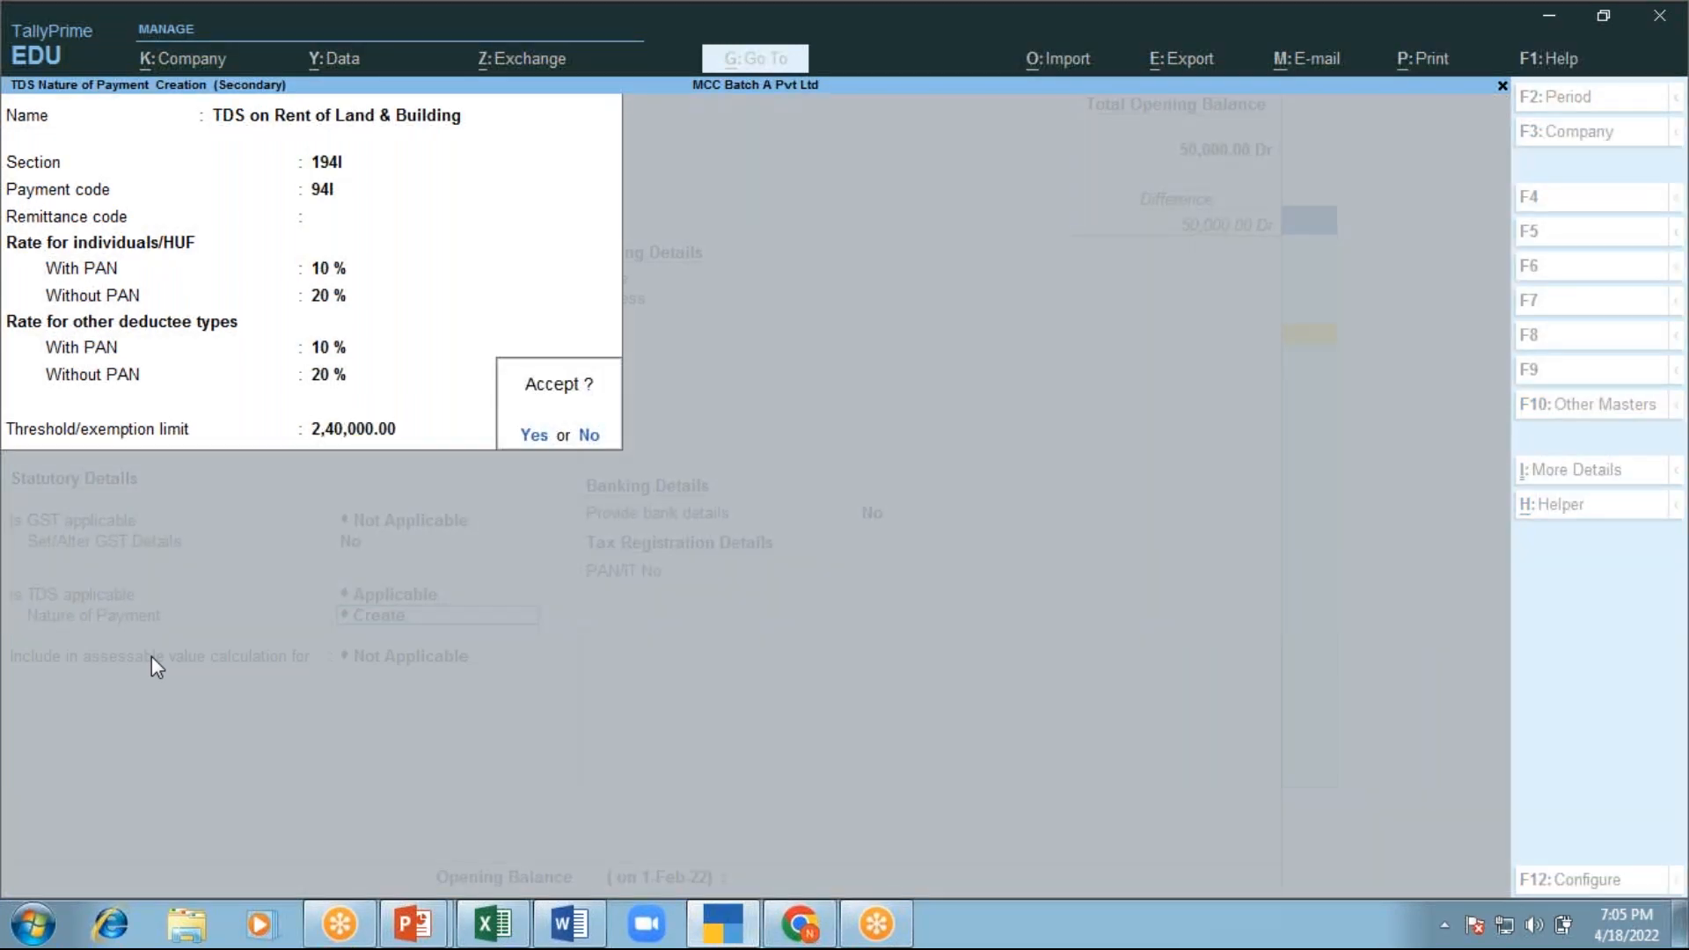
pyautogui.press('Return')
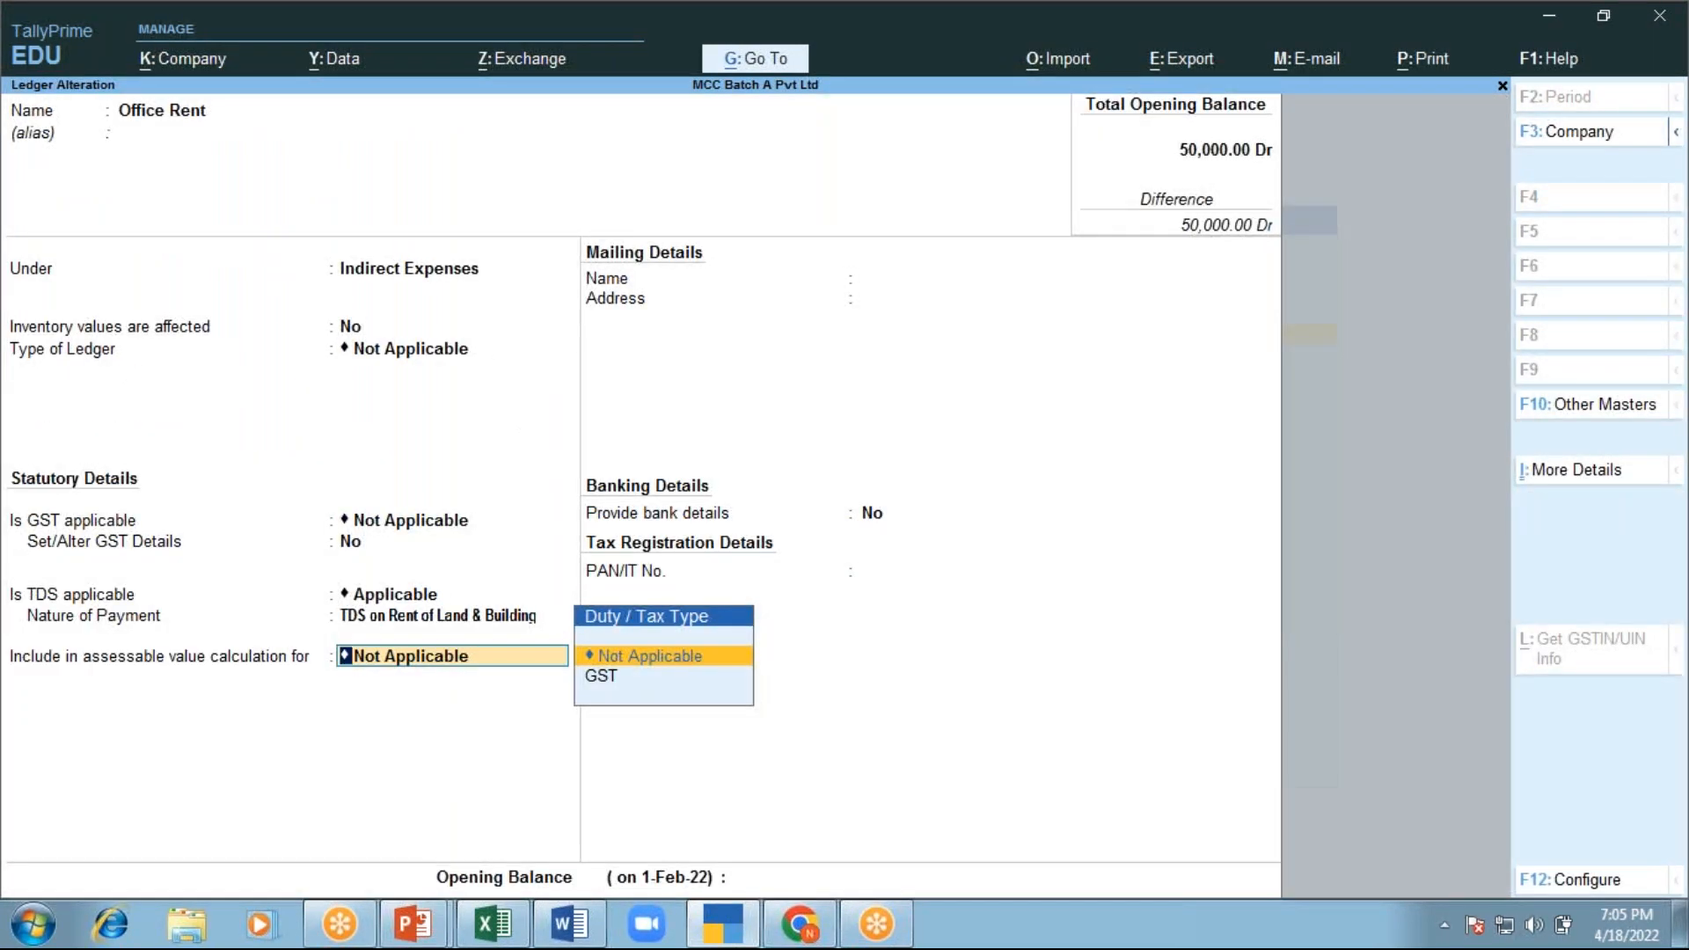
# Keep the assessable value calculation as Not Applicable, save the Office Rent ledger, and return to the Gateway of Tally
pyautogui.press('Return')
pyautogui.press('Return')
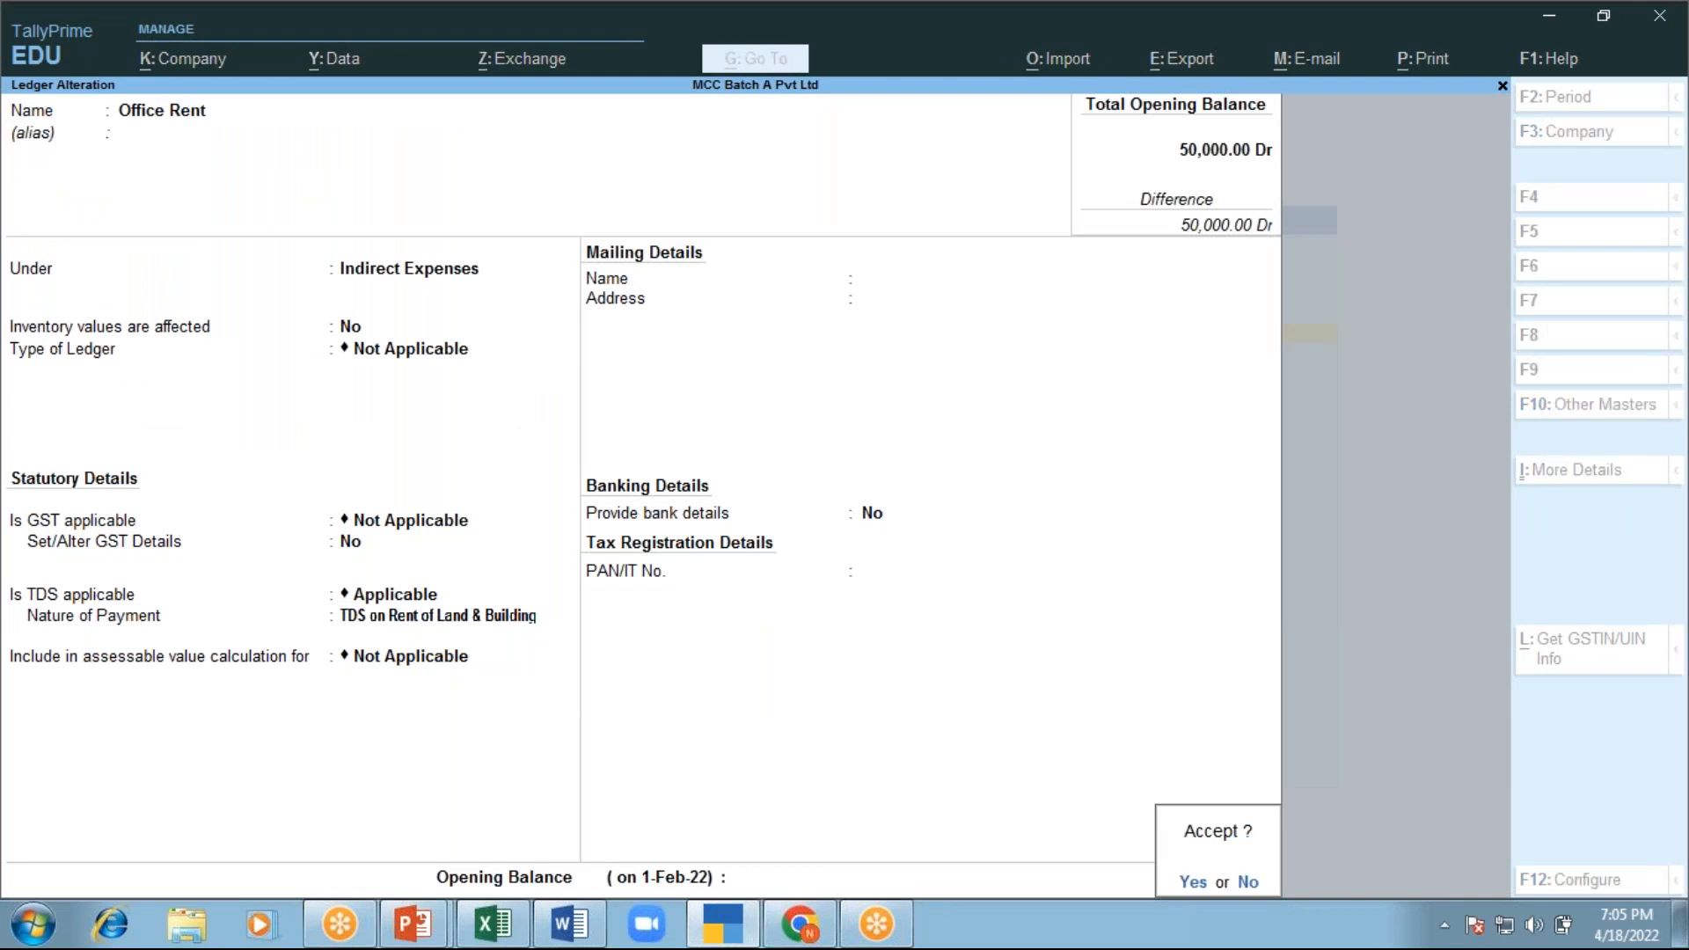
pyautogui.press('Return')
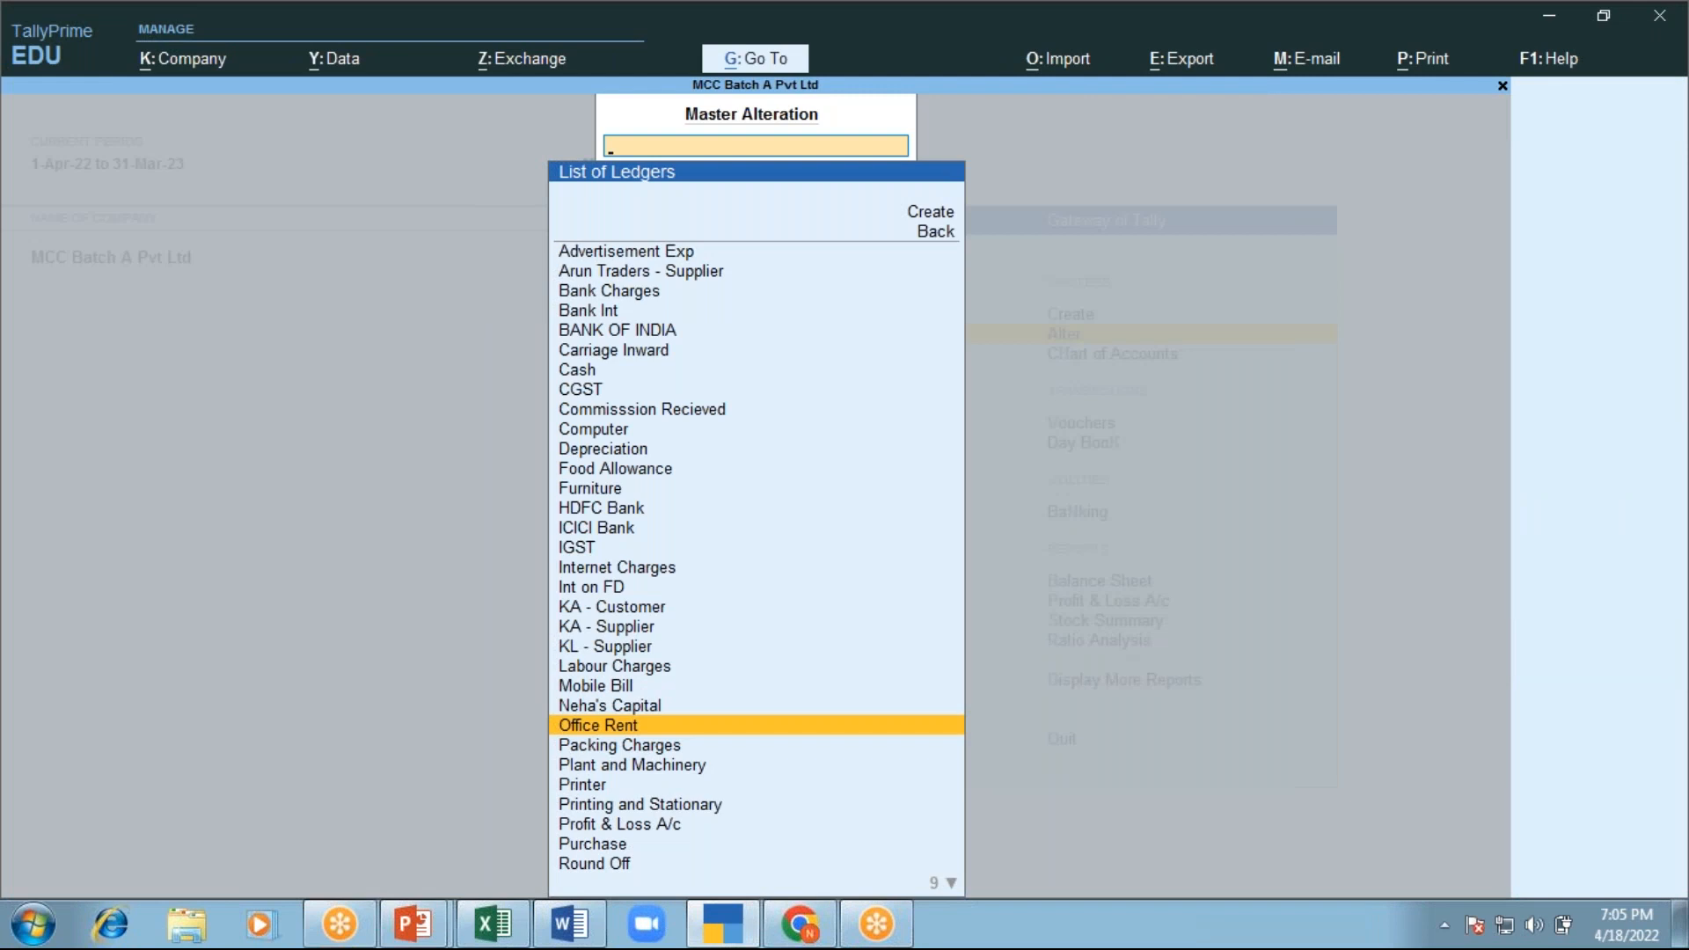
pyautogui.press('Escape')
pyautogui.press('Escape')
pyautogui.press('Return')
pyautogui.press('Down')
pyautogui.press('Return')
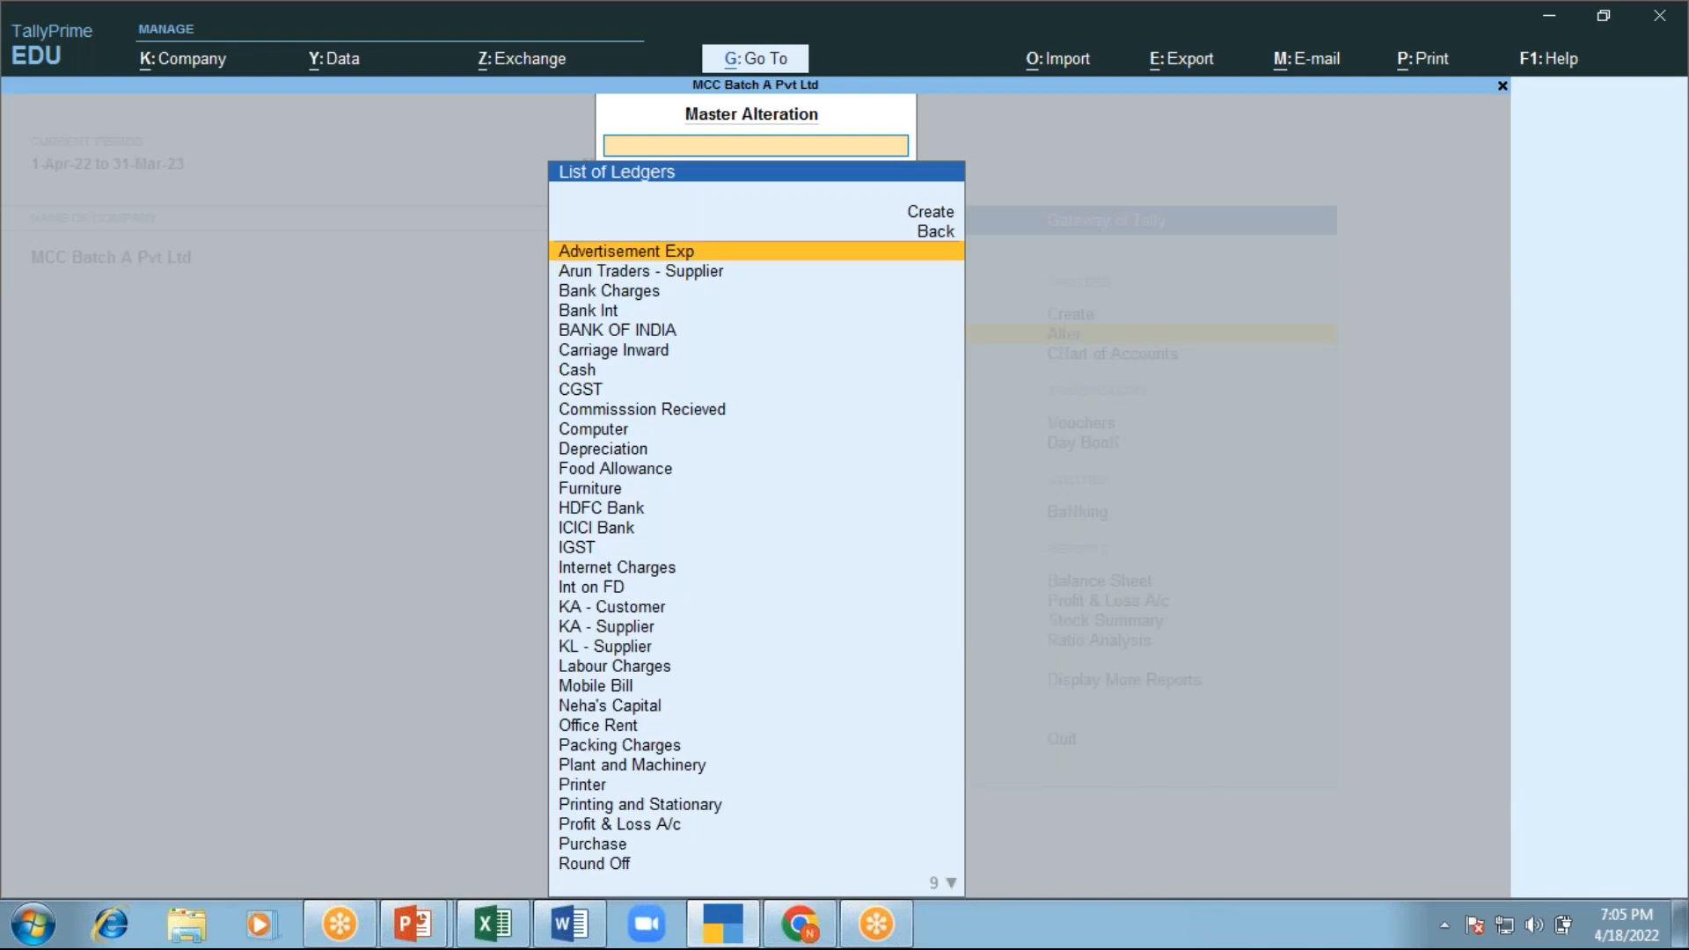
pyautogui.write('Off')
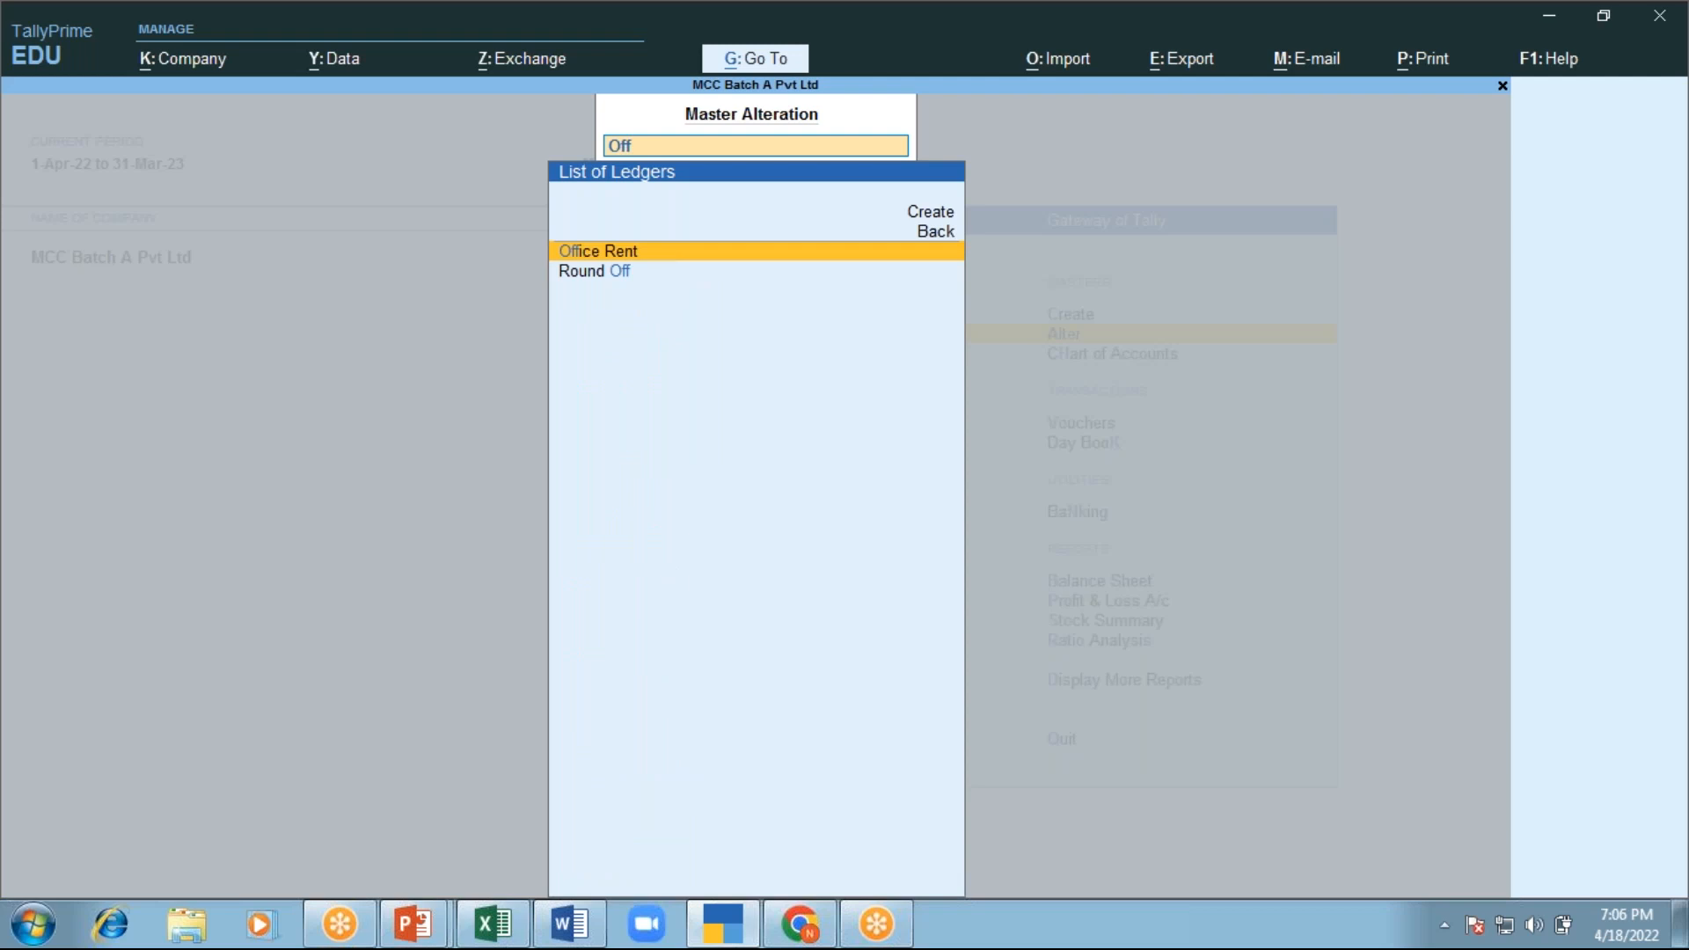
pyautogui.press('BackSpace')
pyautogui.press('BackSpace')
pyautogui.press('BackSpace')
pyautogui.press('Escape')
pyautogui.press('Escape')
pyautogui.press('Up')
pyautogui.press('Return')
pyautogui.press('Down')
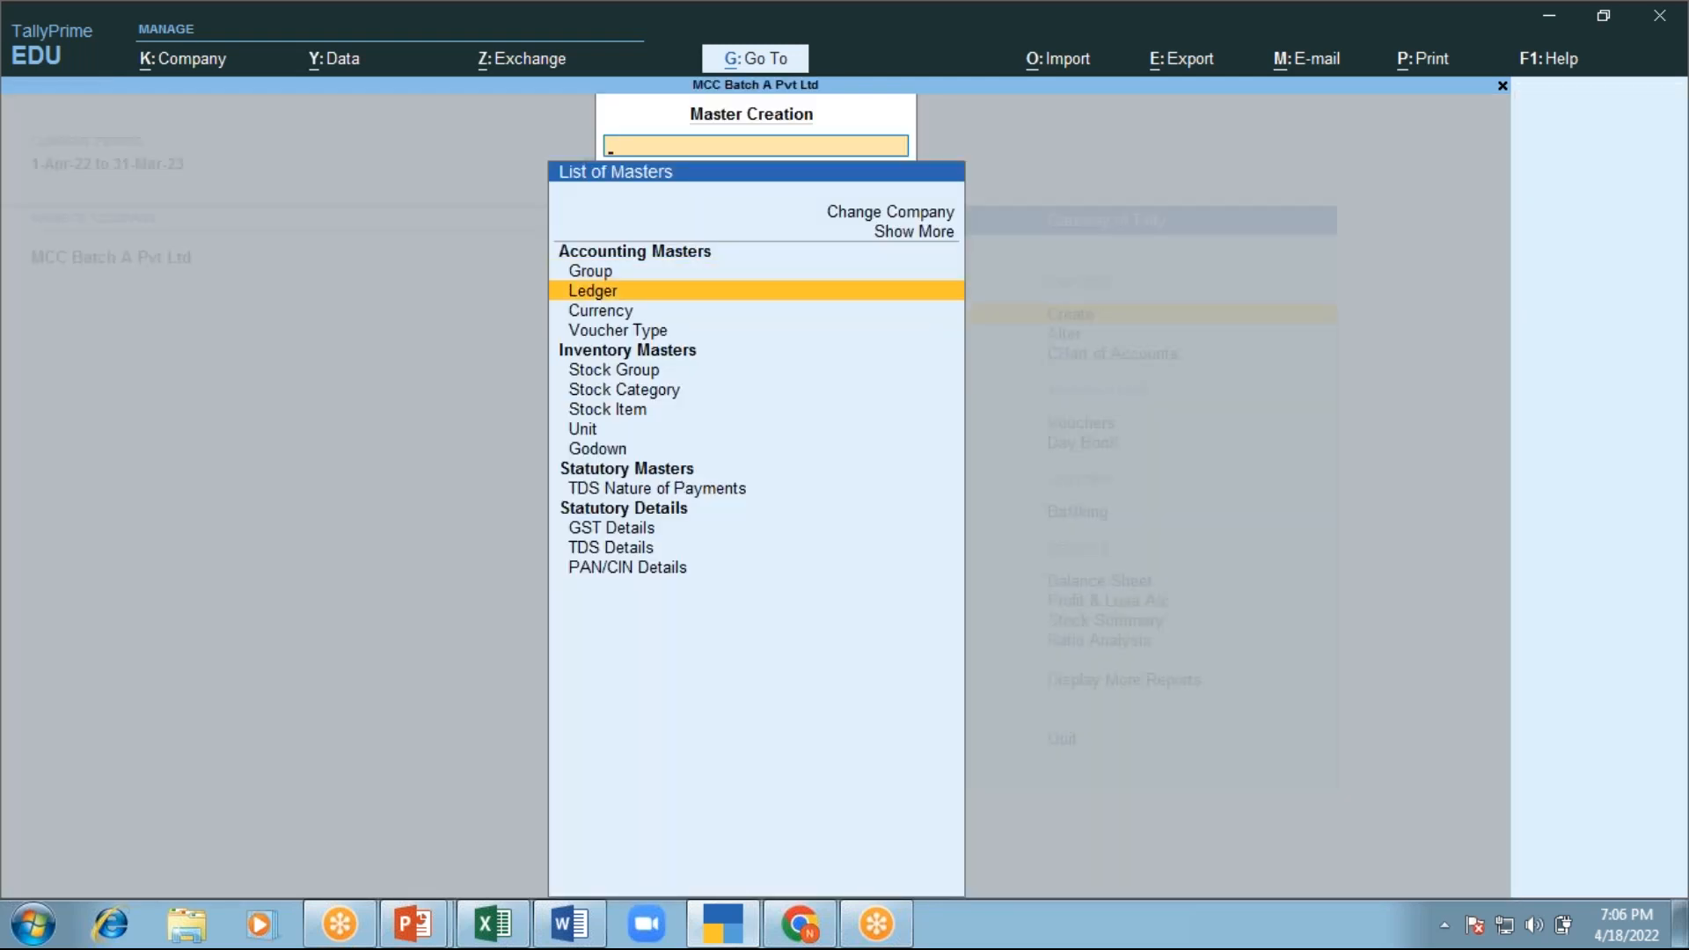
pyautogui.press('Return')
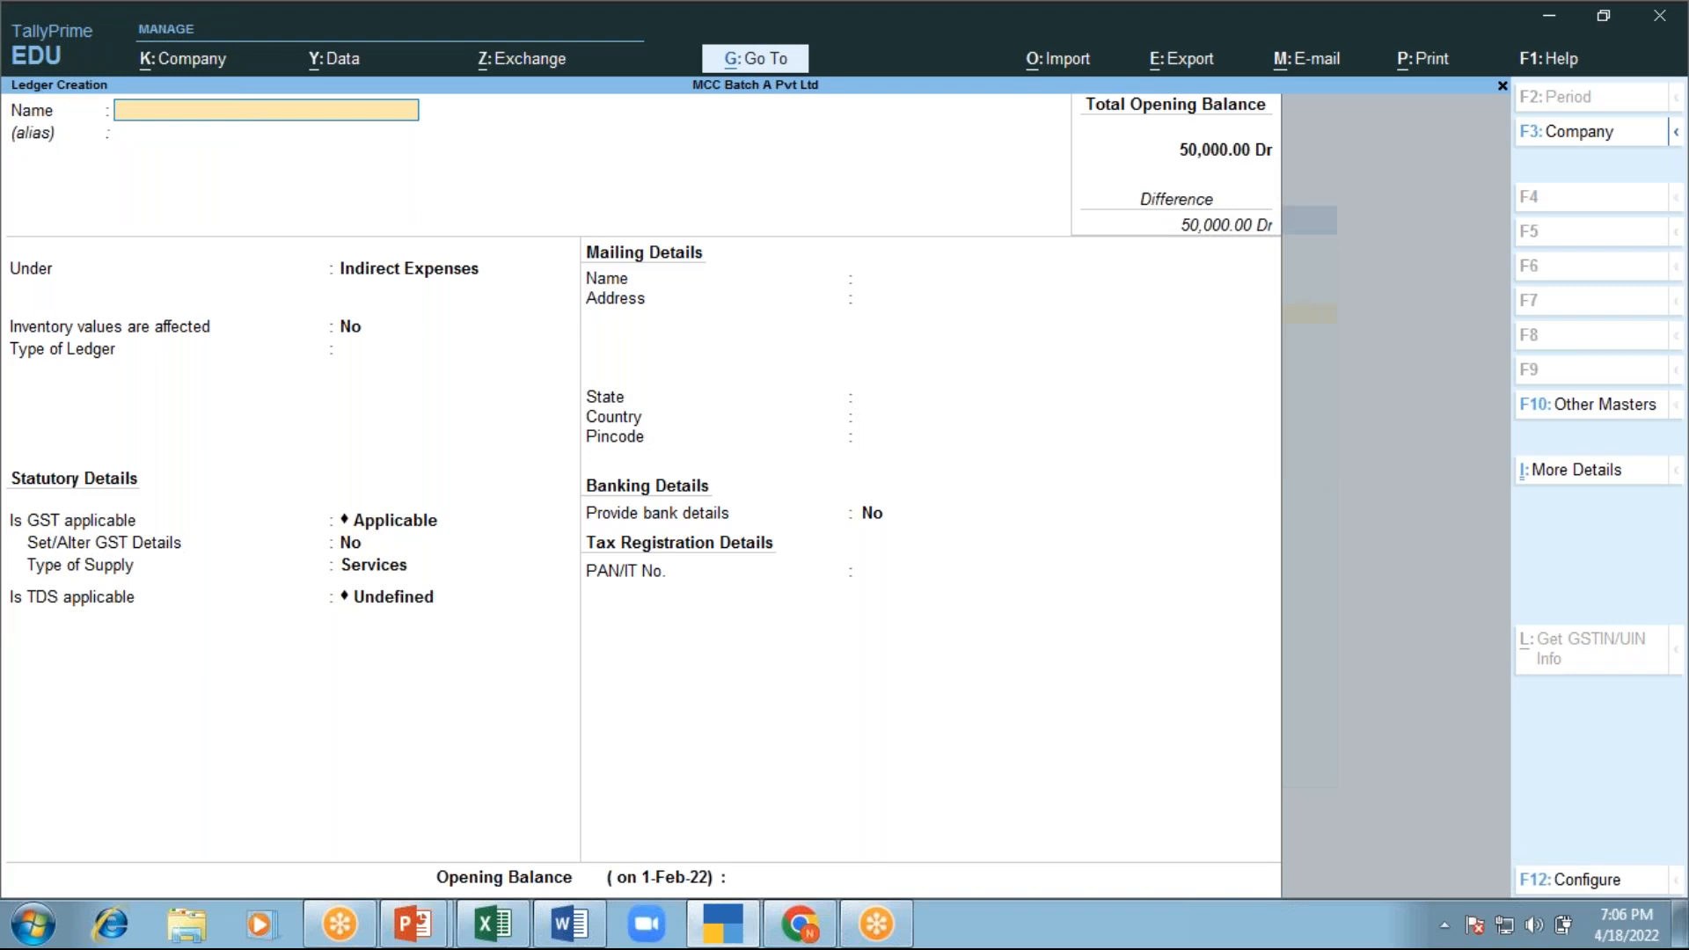
pyautogui.press('Escape')
pyautogui.press('Escape')
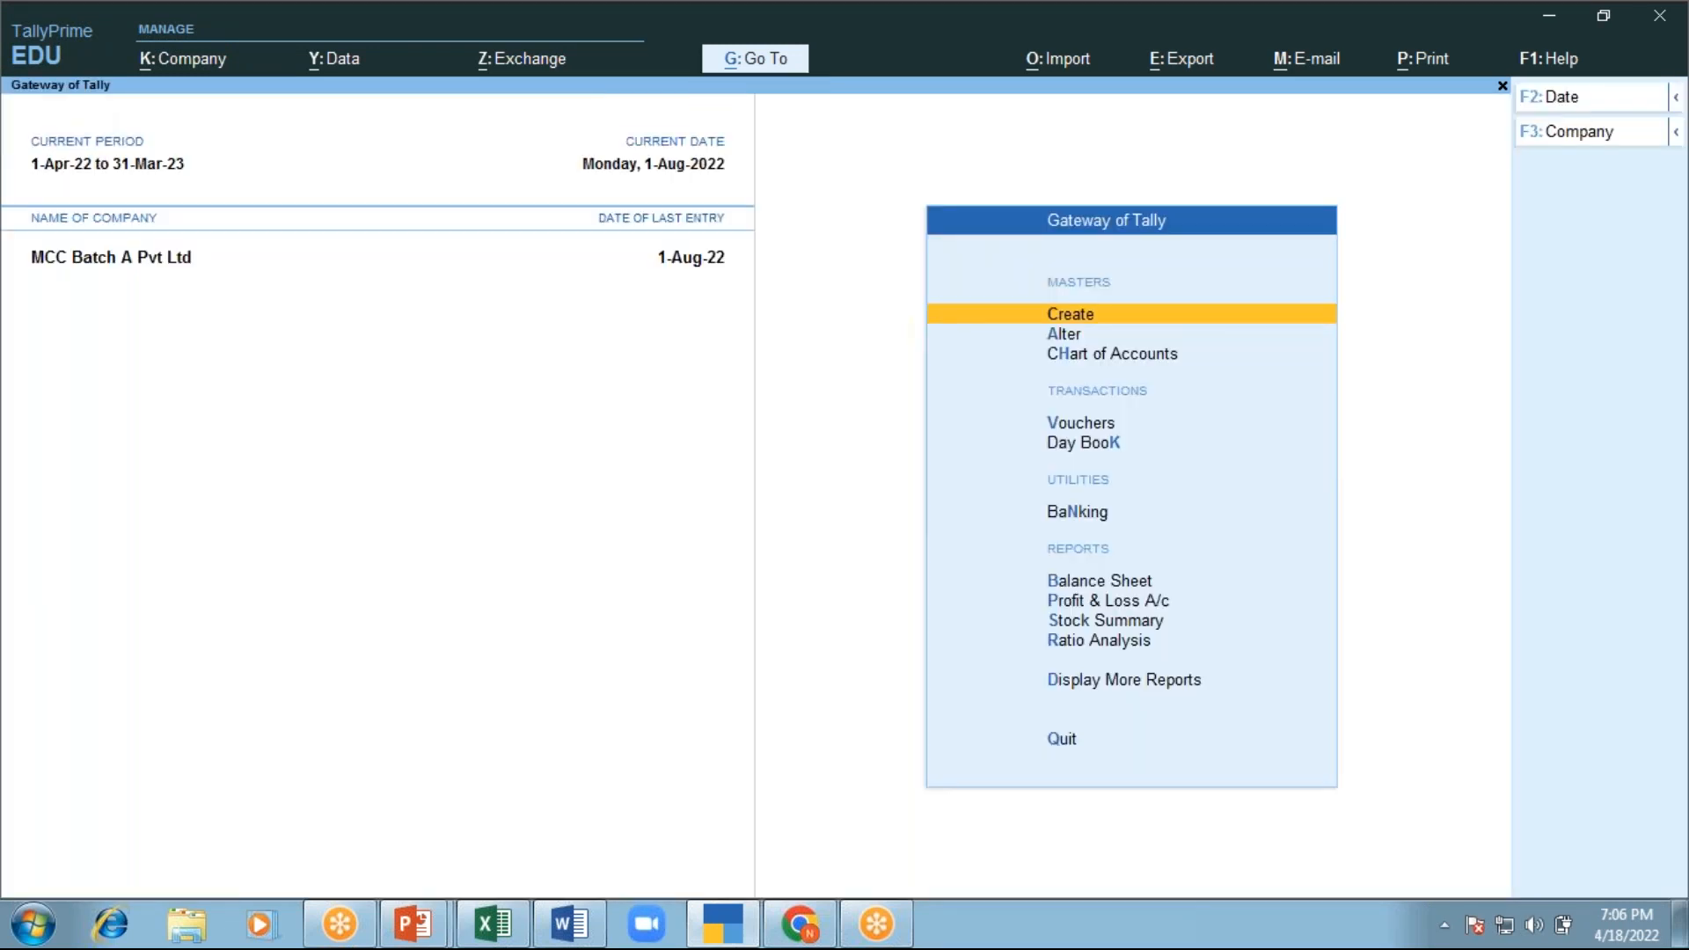
# Open the Office Rent ledger for alteration
pyautogui.press('Down')
pyautogui.press('Return')
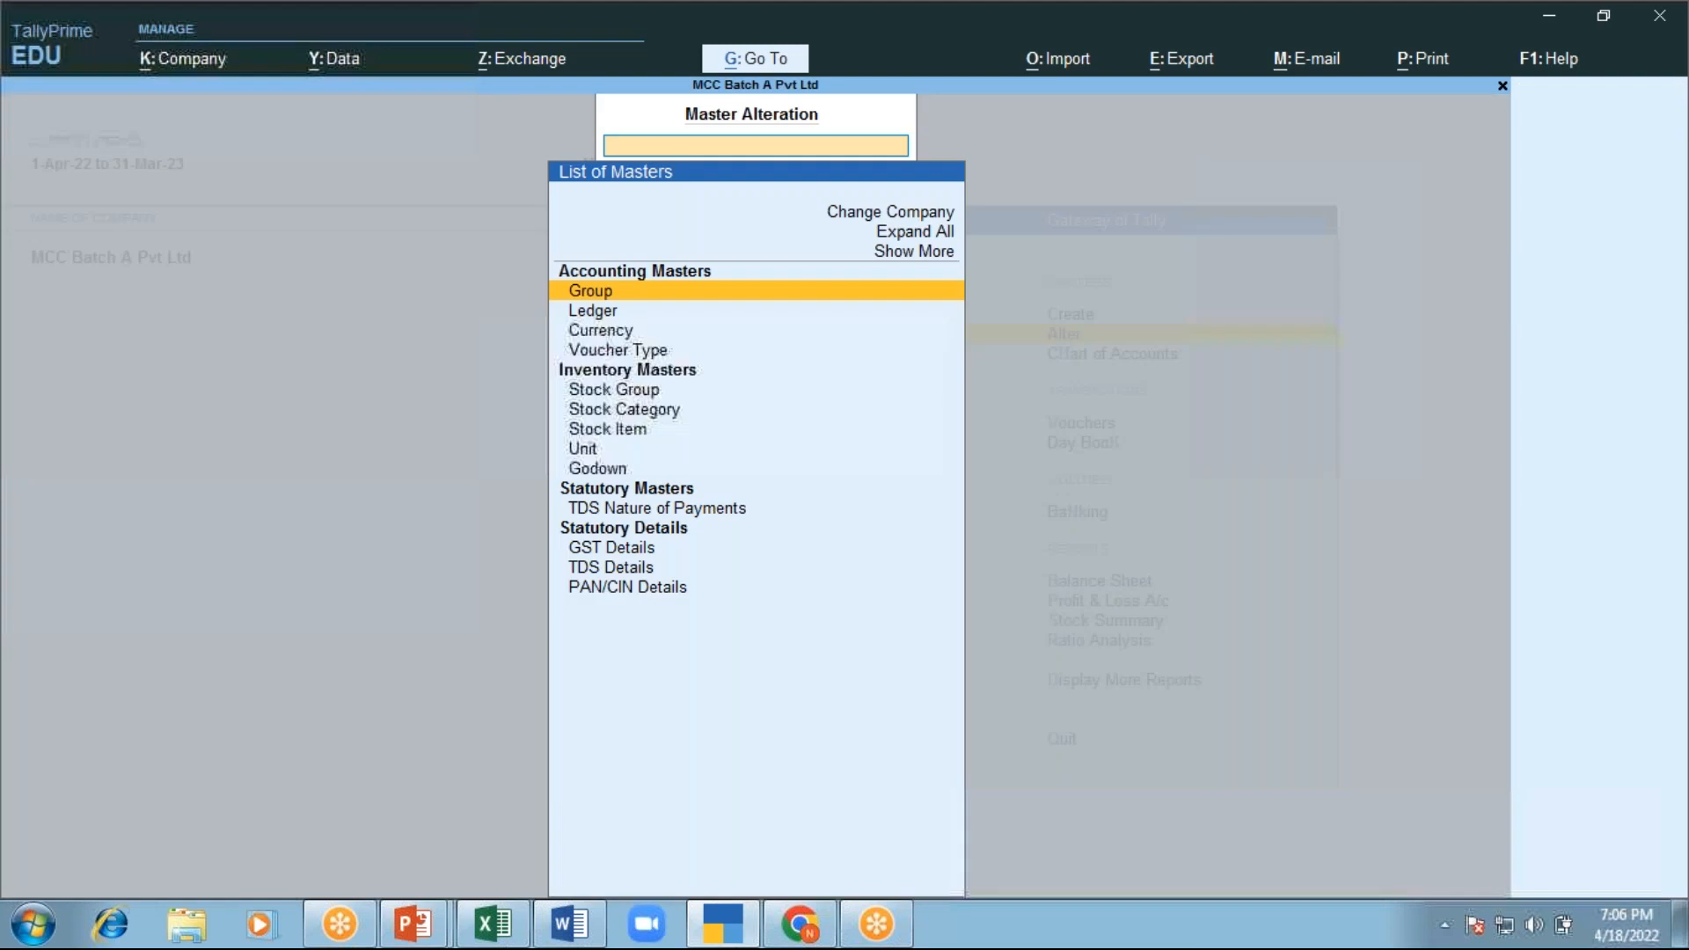
pyautogui.press('Down')
pyautogui.press('Return')
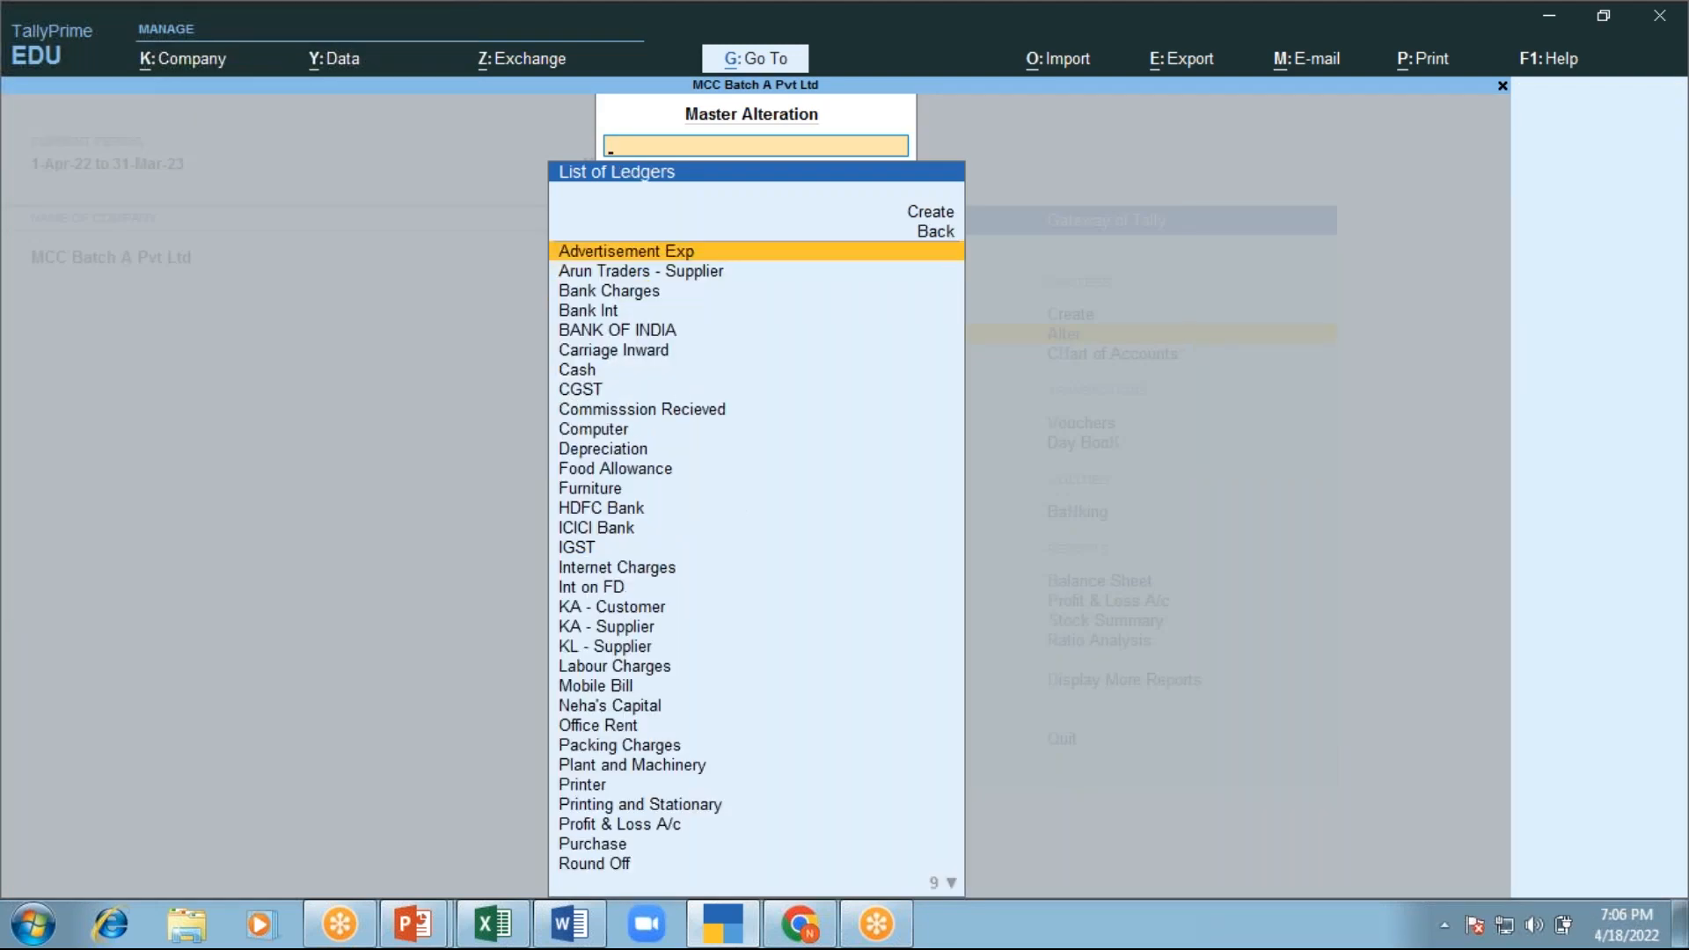
pyautogui.write('Off')
pyautogui.press('Return')
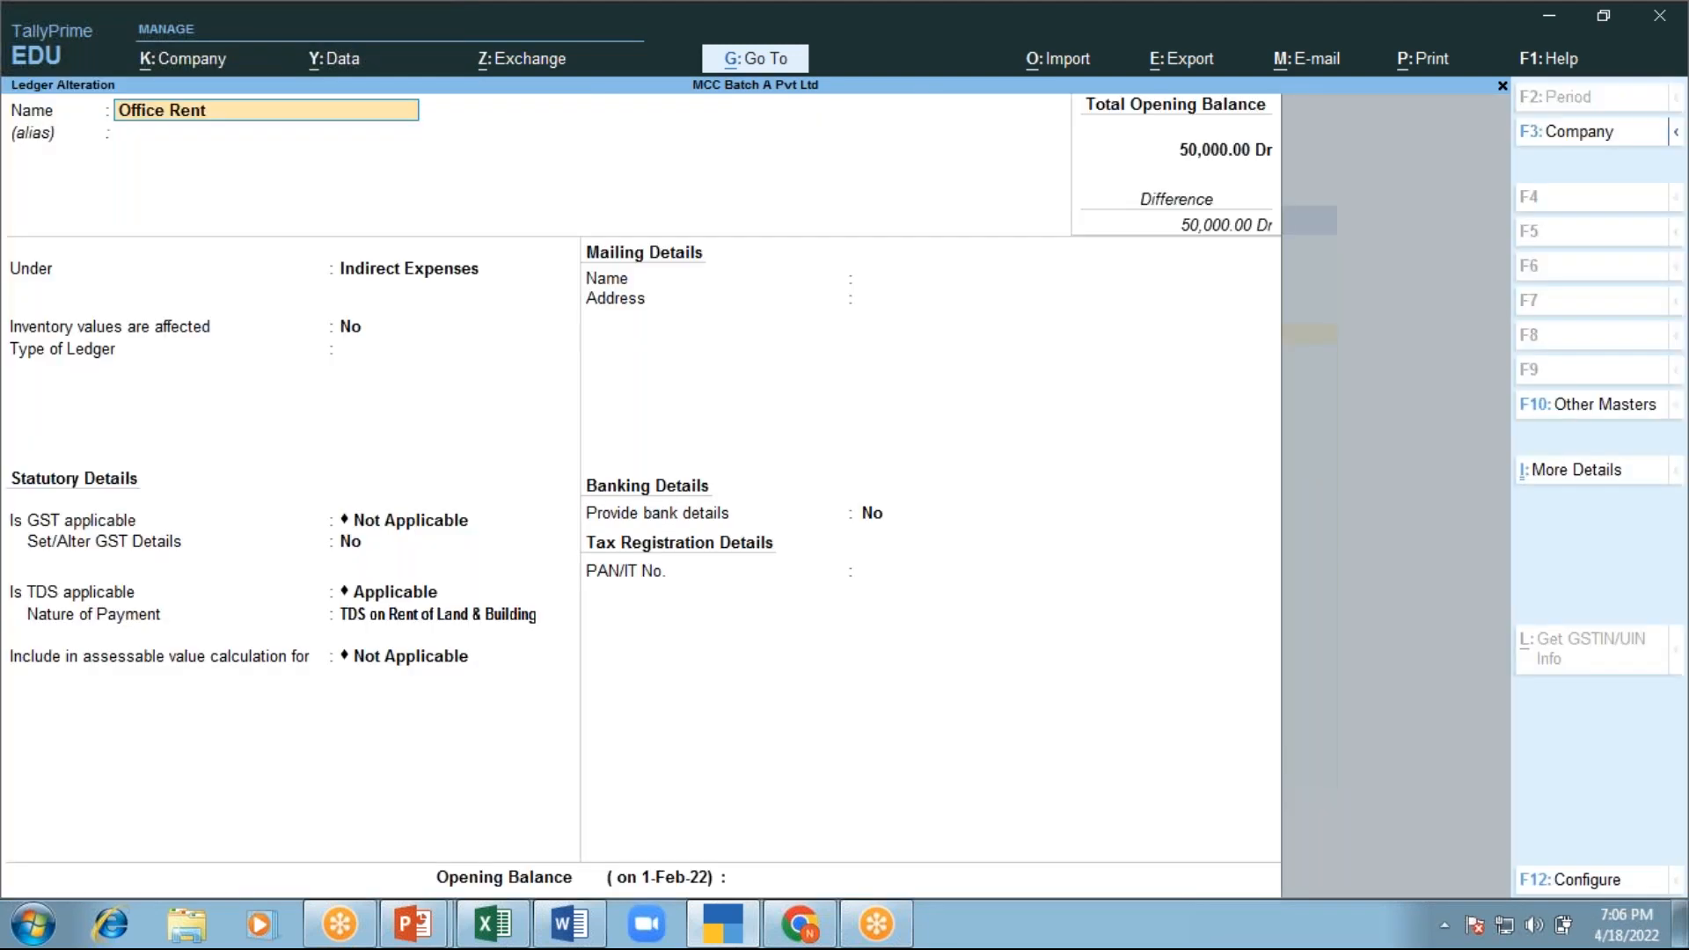
# Open the TDS on Rent of Land & Building nature of payment from the ledger and review its section, rates and exemption limit
pyautogui.press('Return')
pyautogui.press('Return')
pyautogui.press('Return')
pyautogui.press('Return')
pyautogui.press('Return')
pyautogui.press('Return')
pyautogui.press('Return')
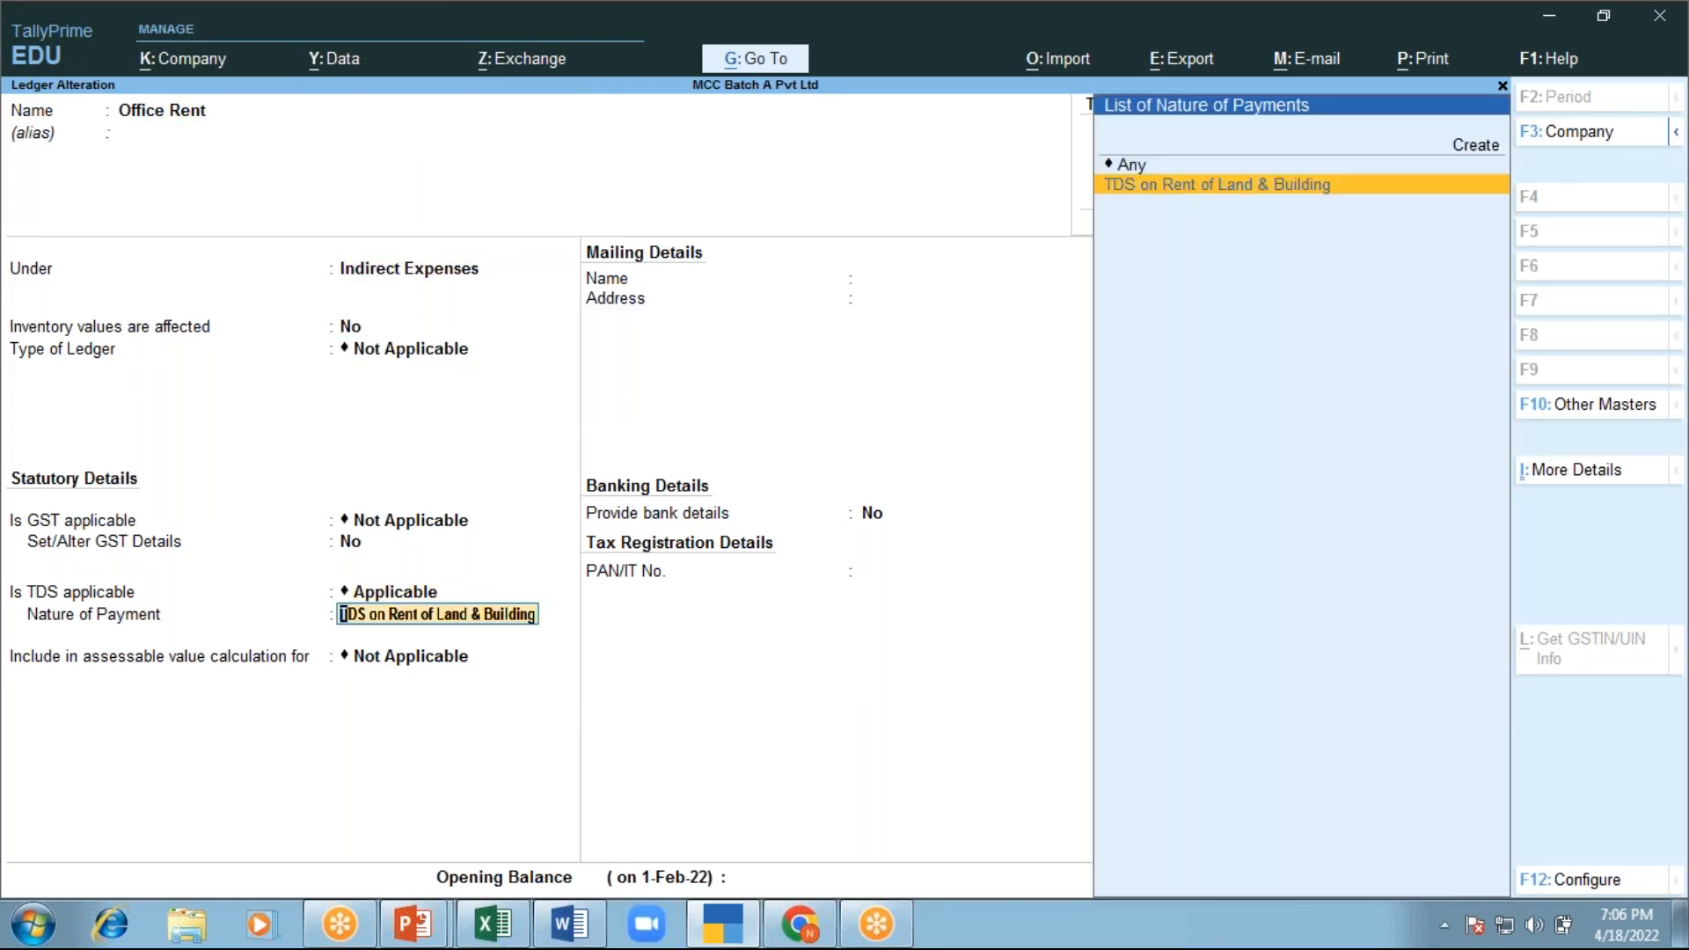
pyautogui.hotkey('ctrl', 'Return')
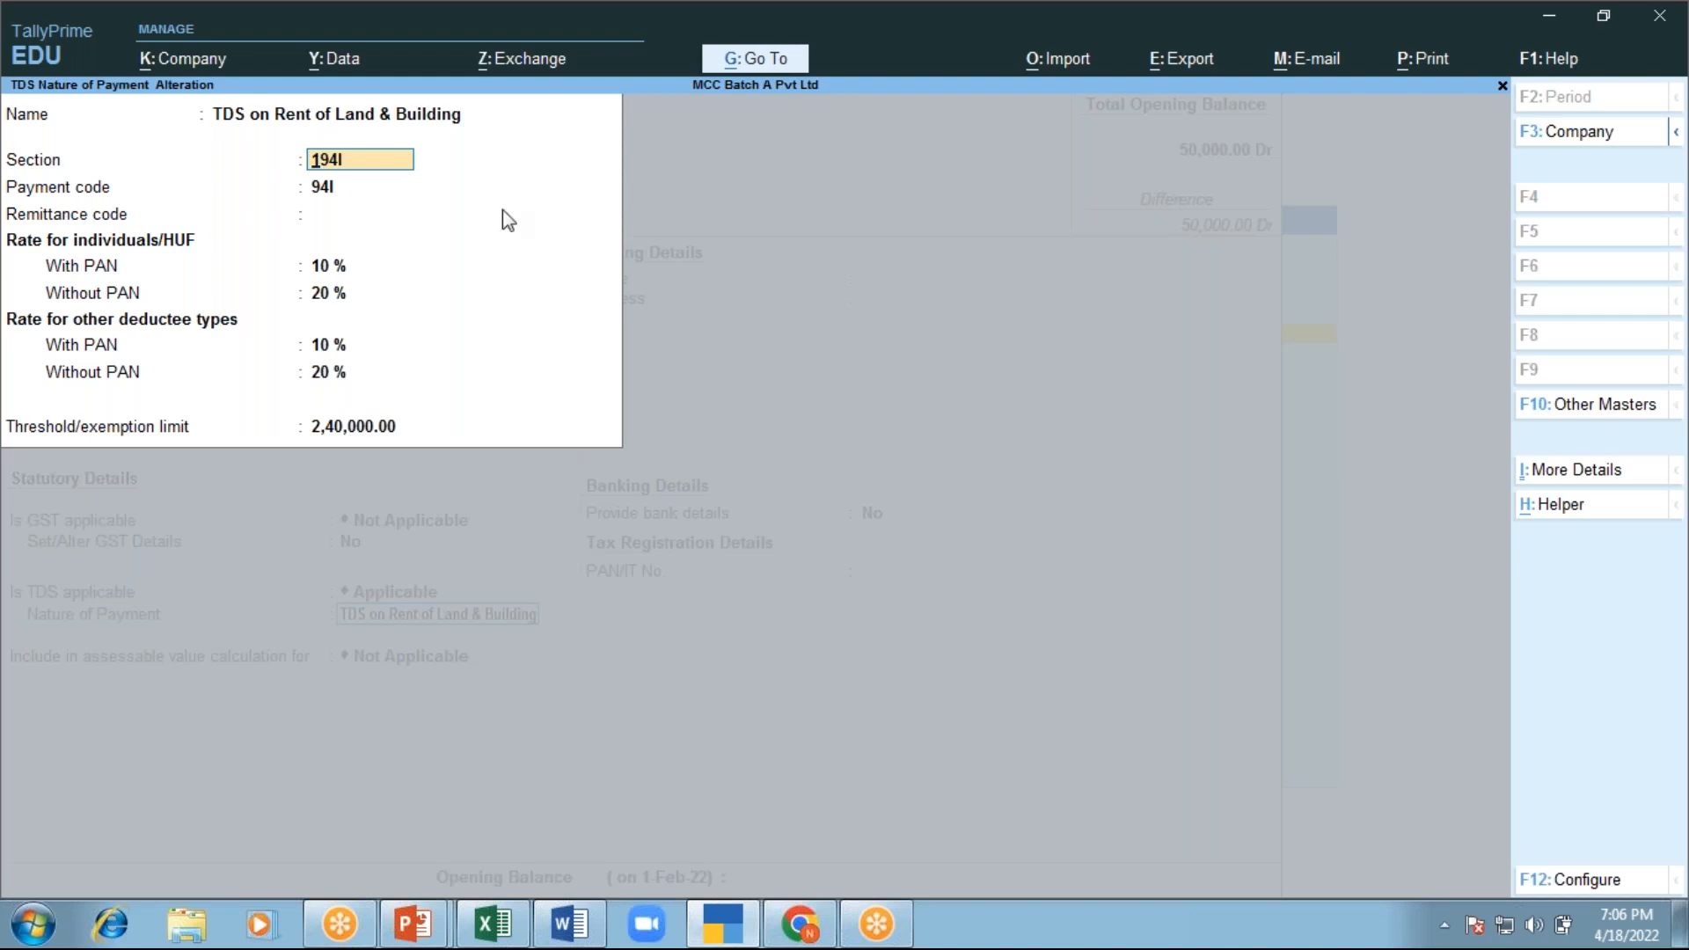
pyautogui.click(622, 19)
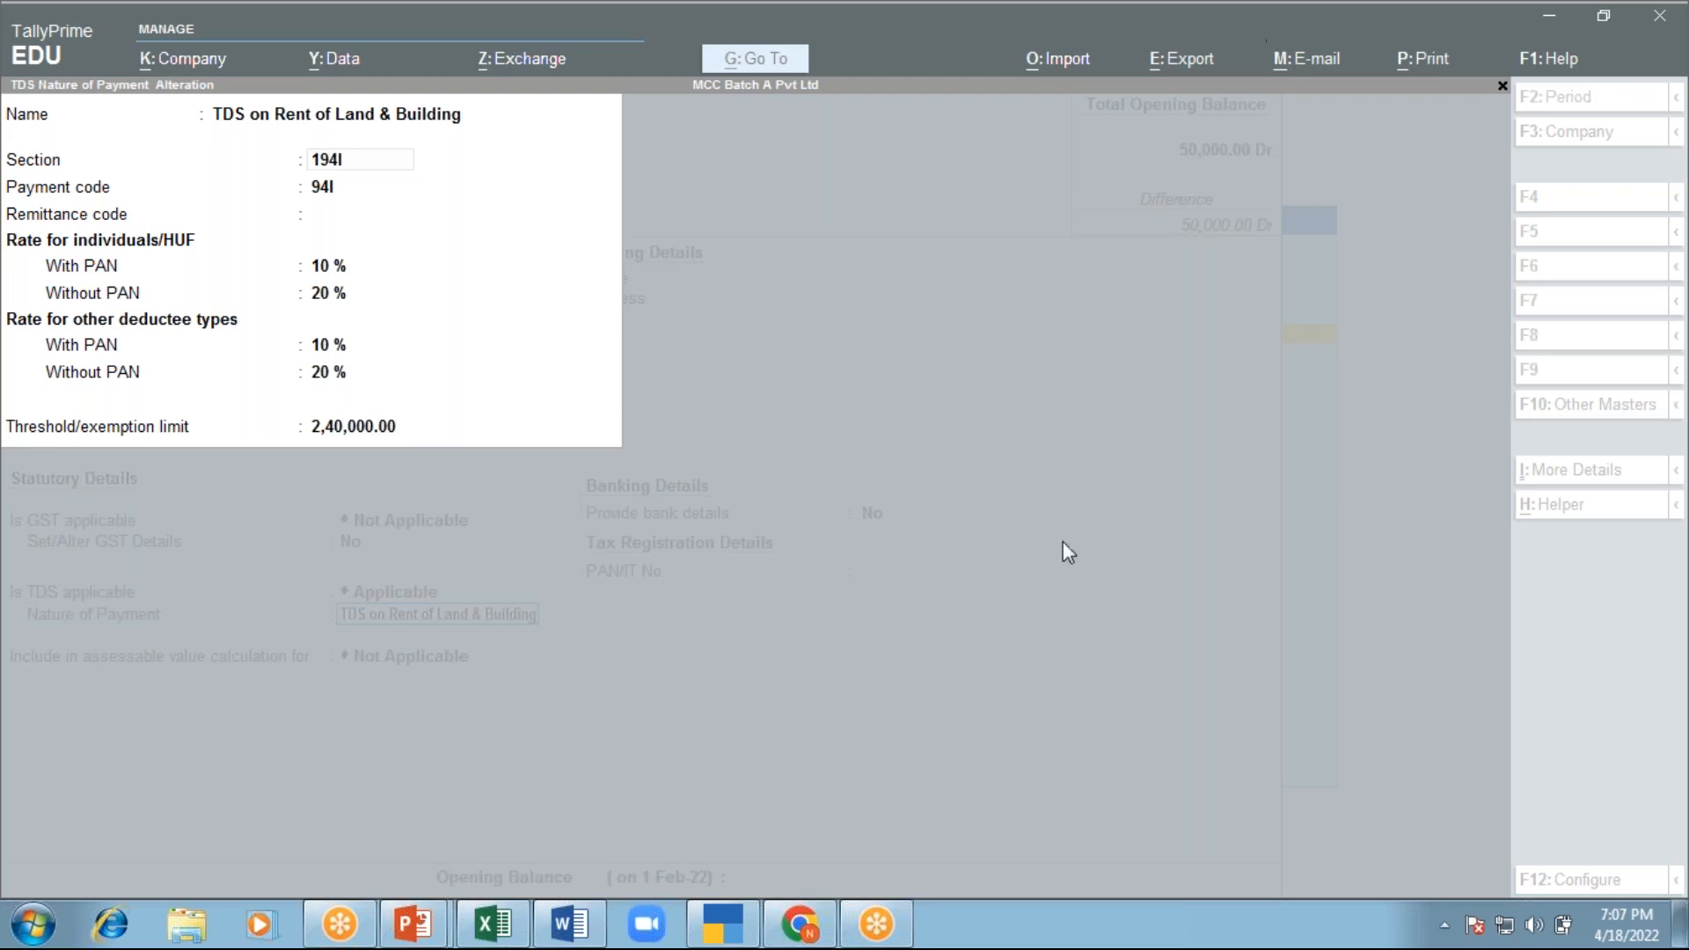
# Quit the nature of payment and the Office Rent ledger without saving, and return to the Gateway of Tally
pyautogui.click(1066, 444)
pyautogui.press('BackSpace')
pyautogui.press('Escape')
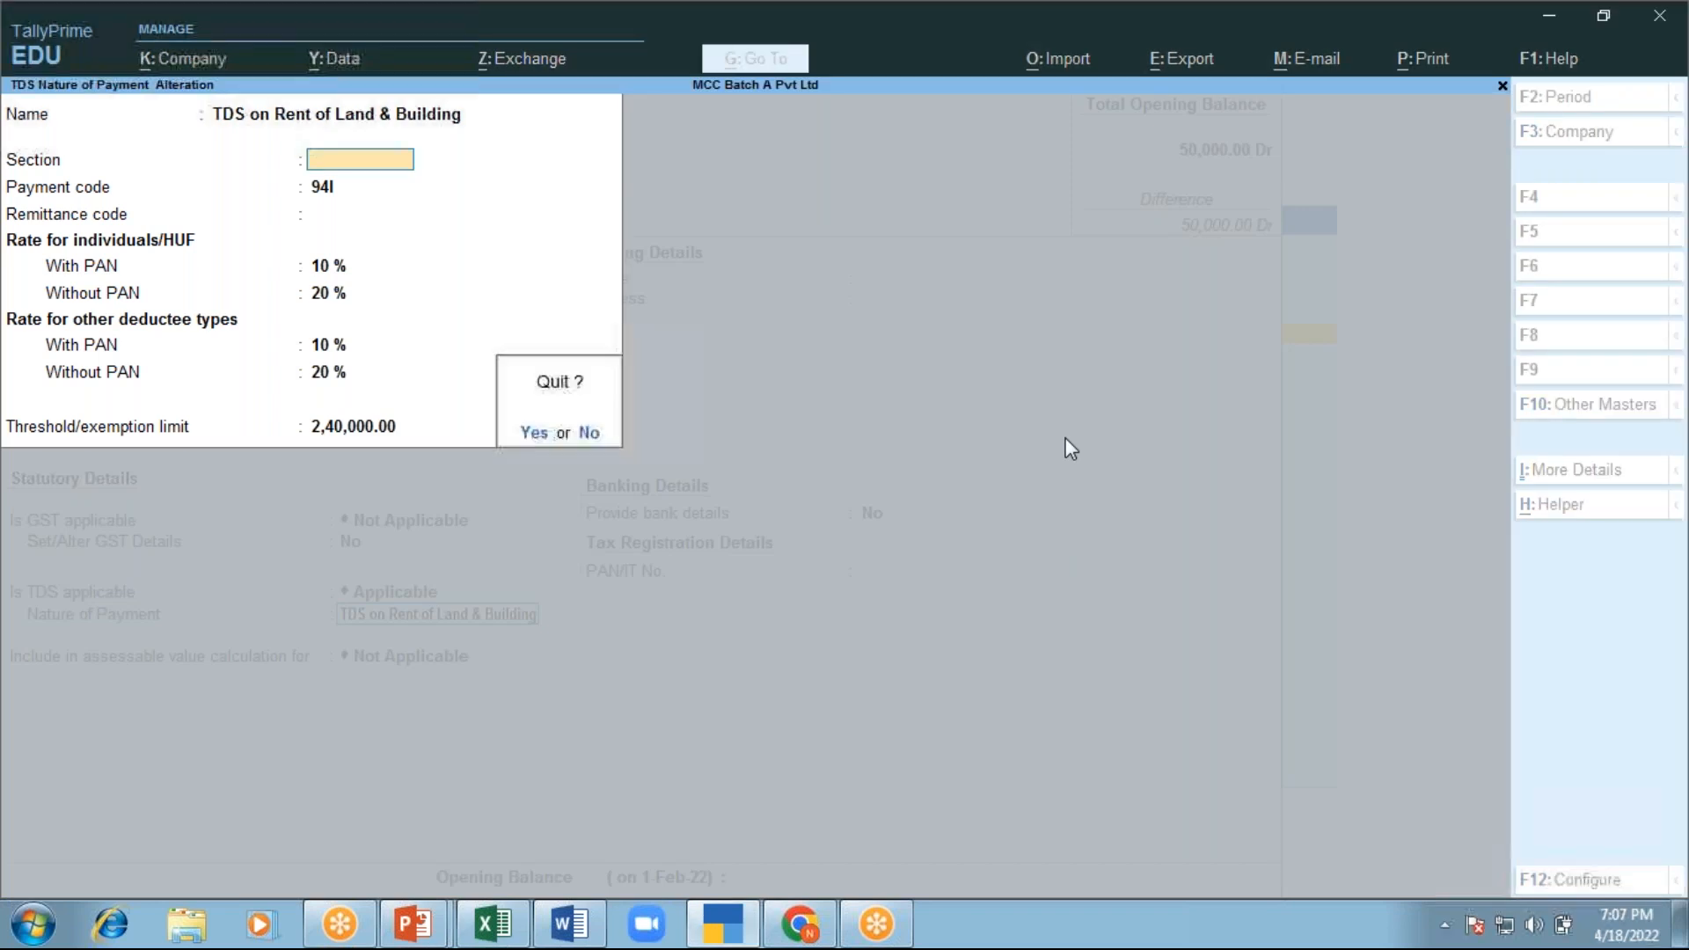
pyautogui.press('Return')
pyautogui.press('Escape')
pyautogui.press('Escape')
pyautogui.press('Return')
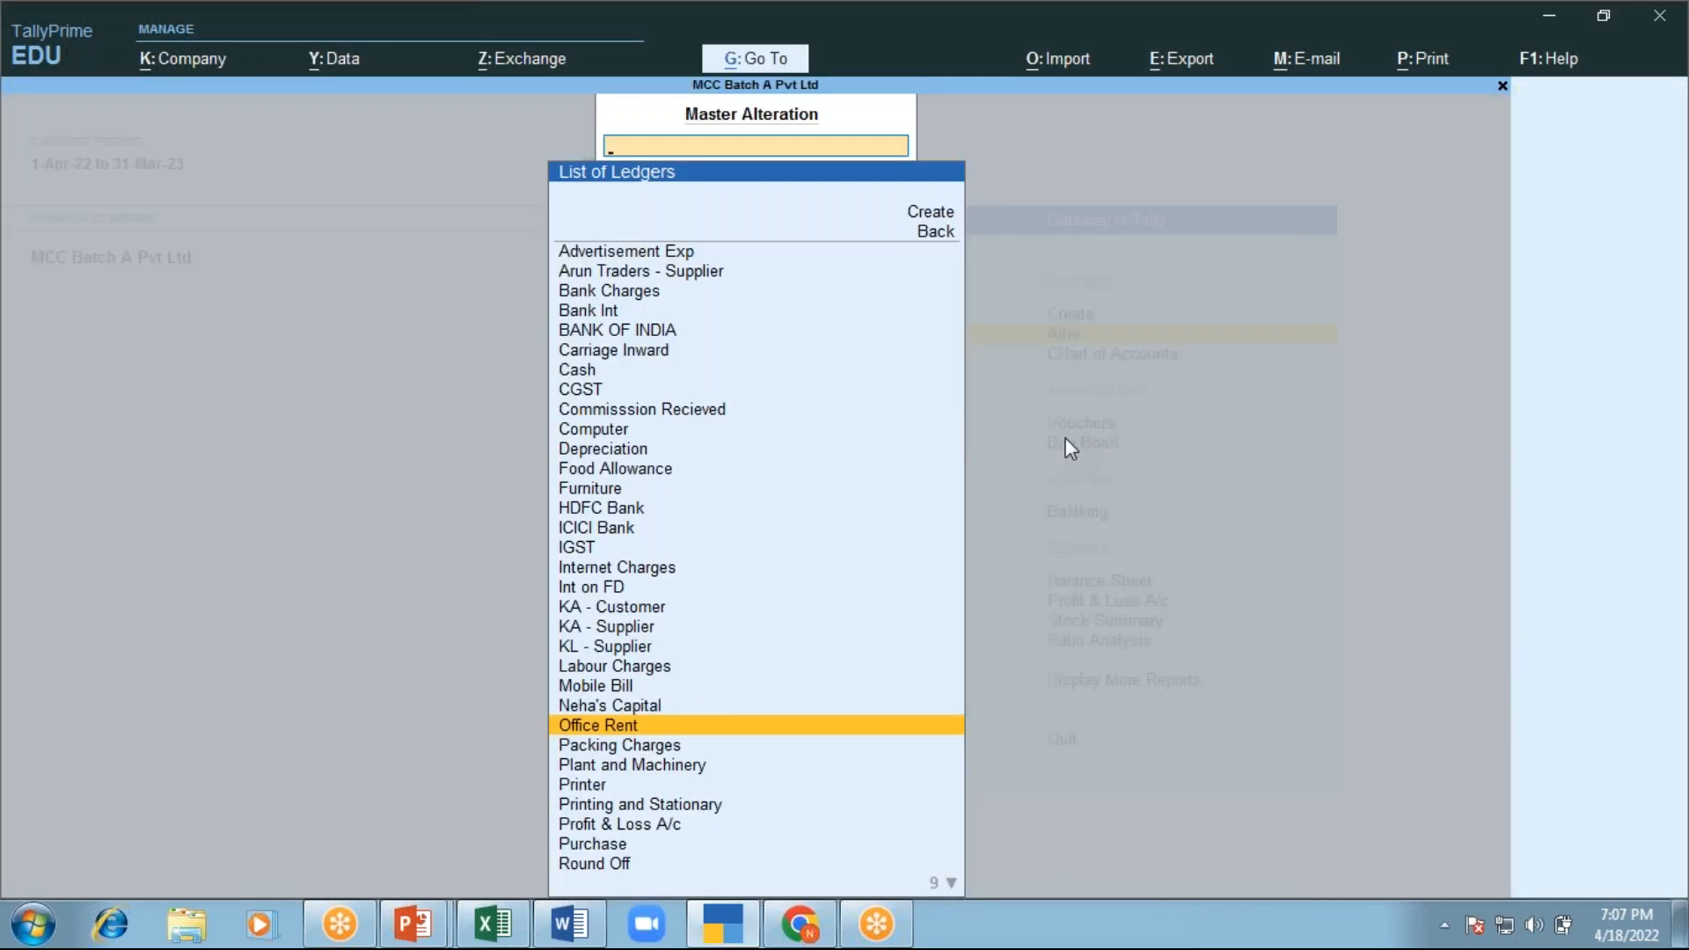
pyautogui.press('Escape')
pyautogui.press('Escape')
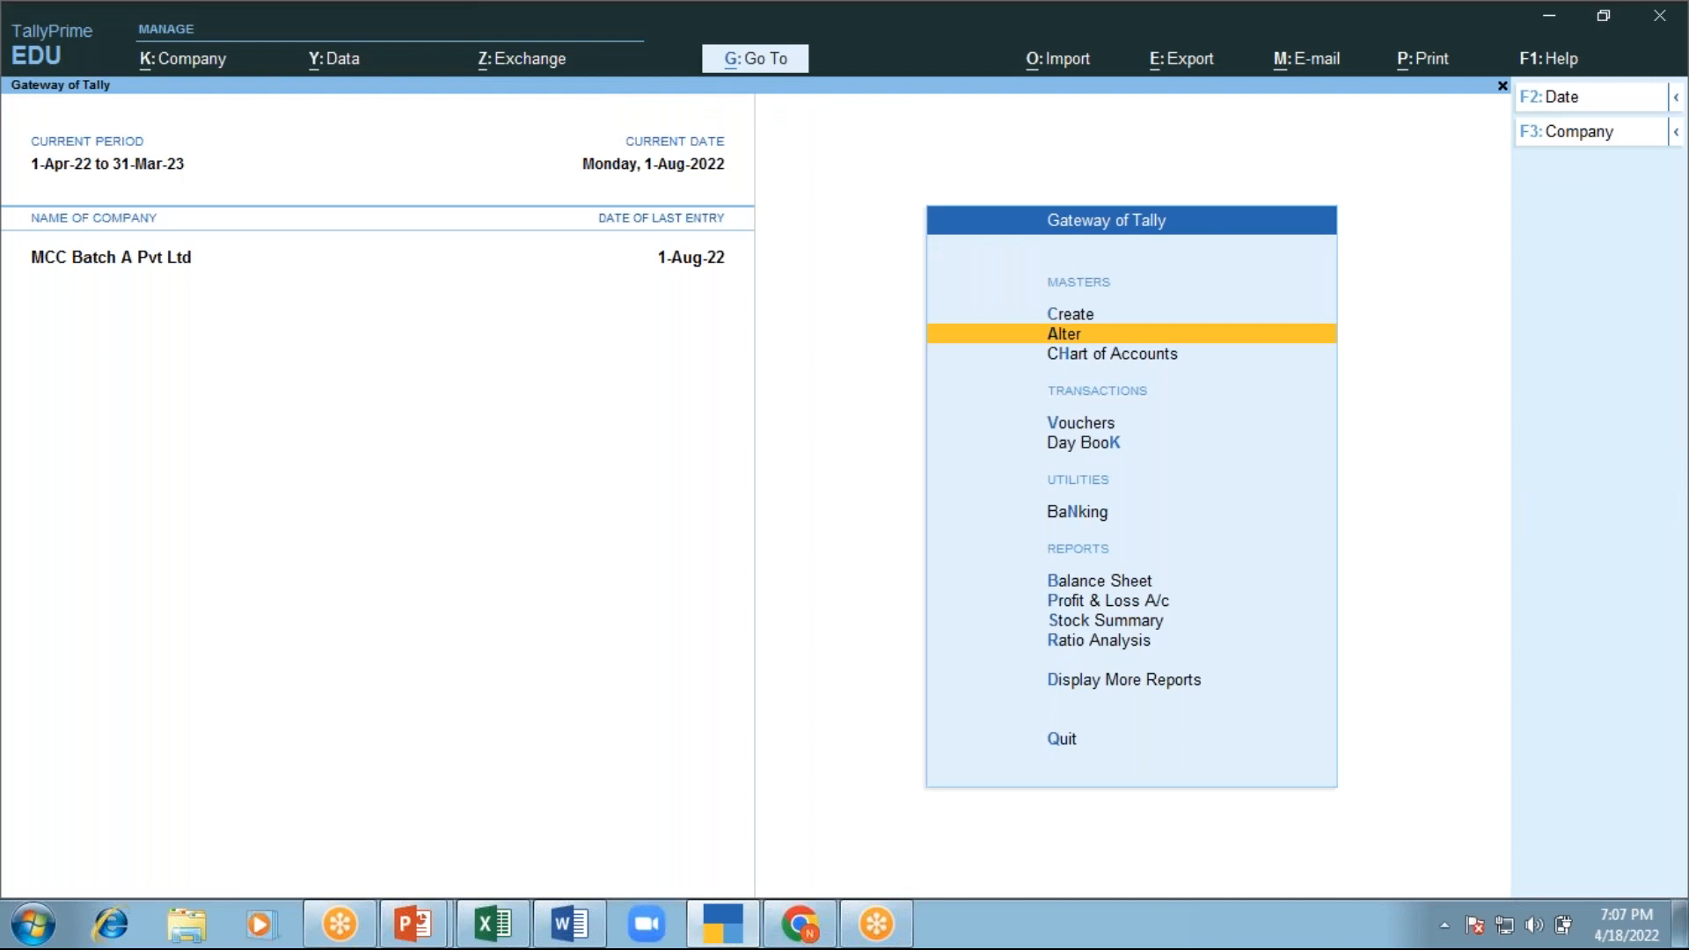
# Start a new ledger named TDS Duty with no alias
pyautogui.press('c')
pyautogui.press('Escape')
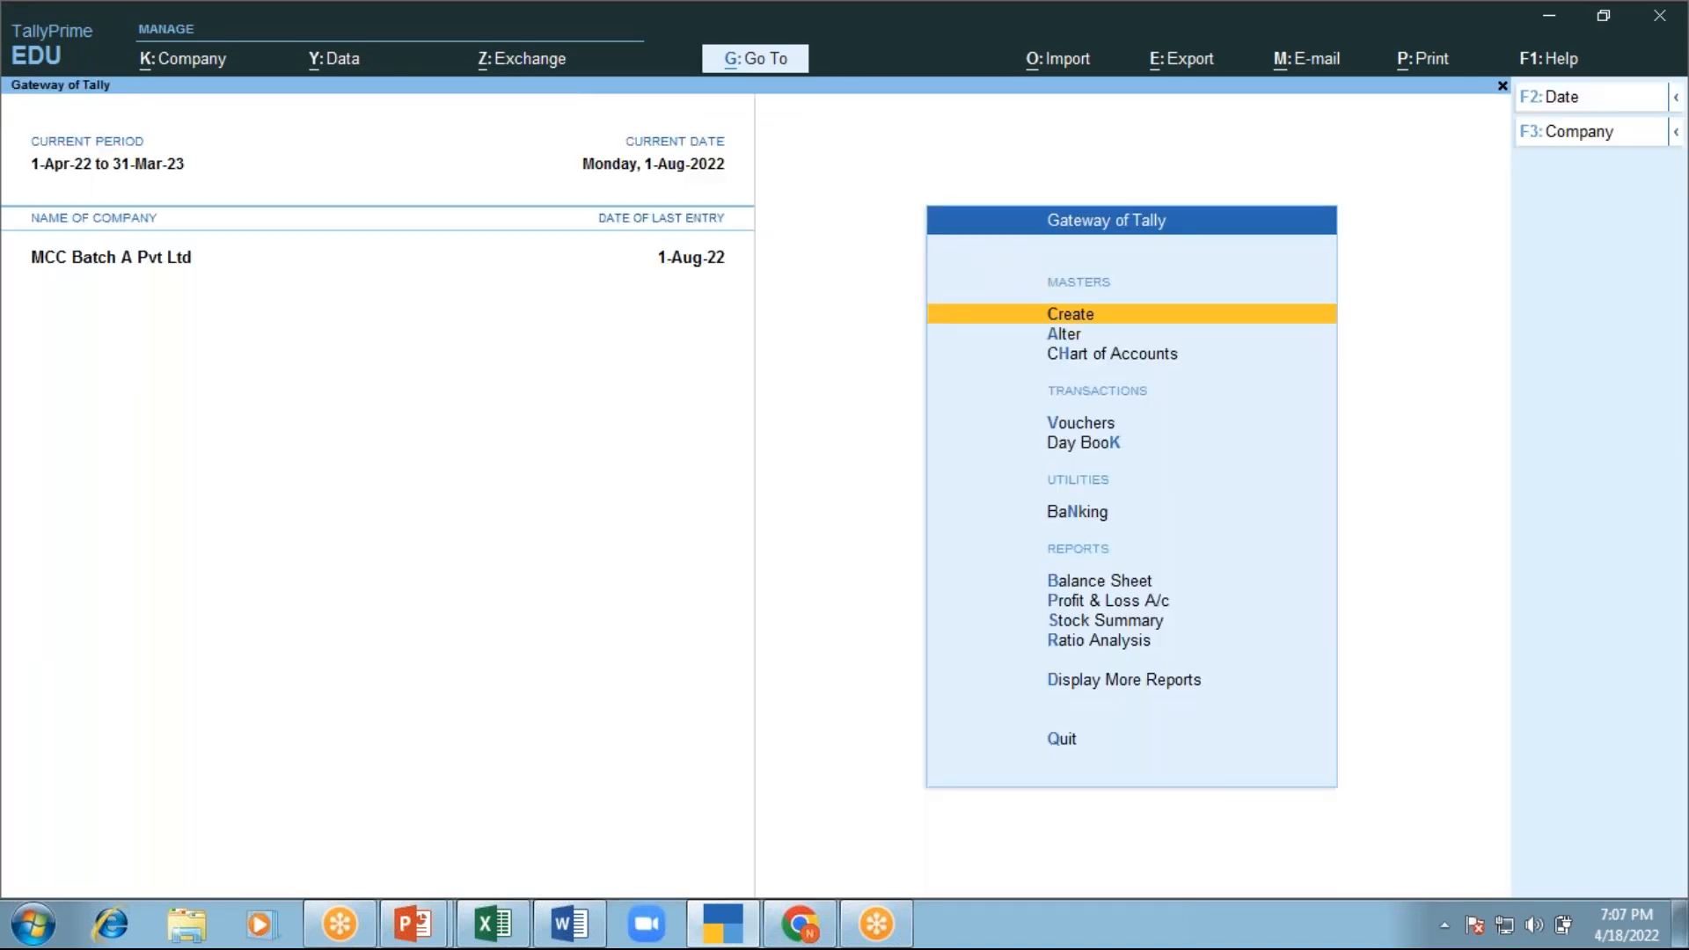
pyautogui.press('Return')
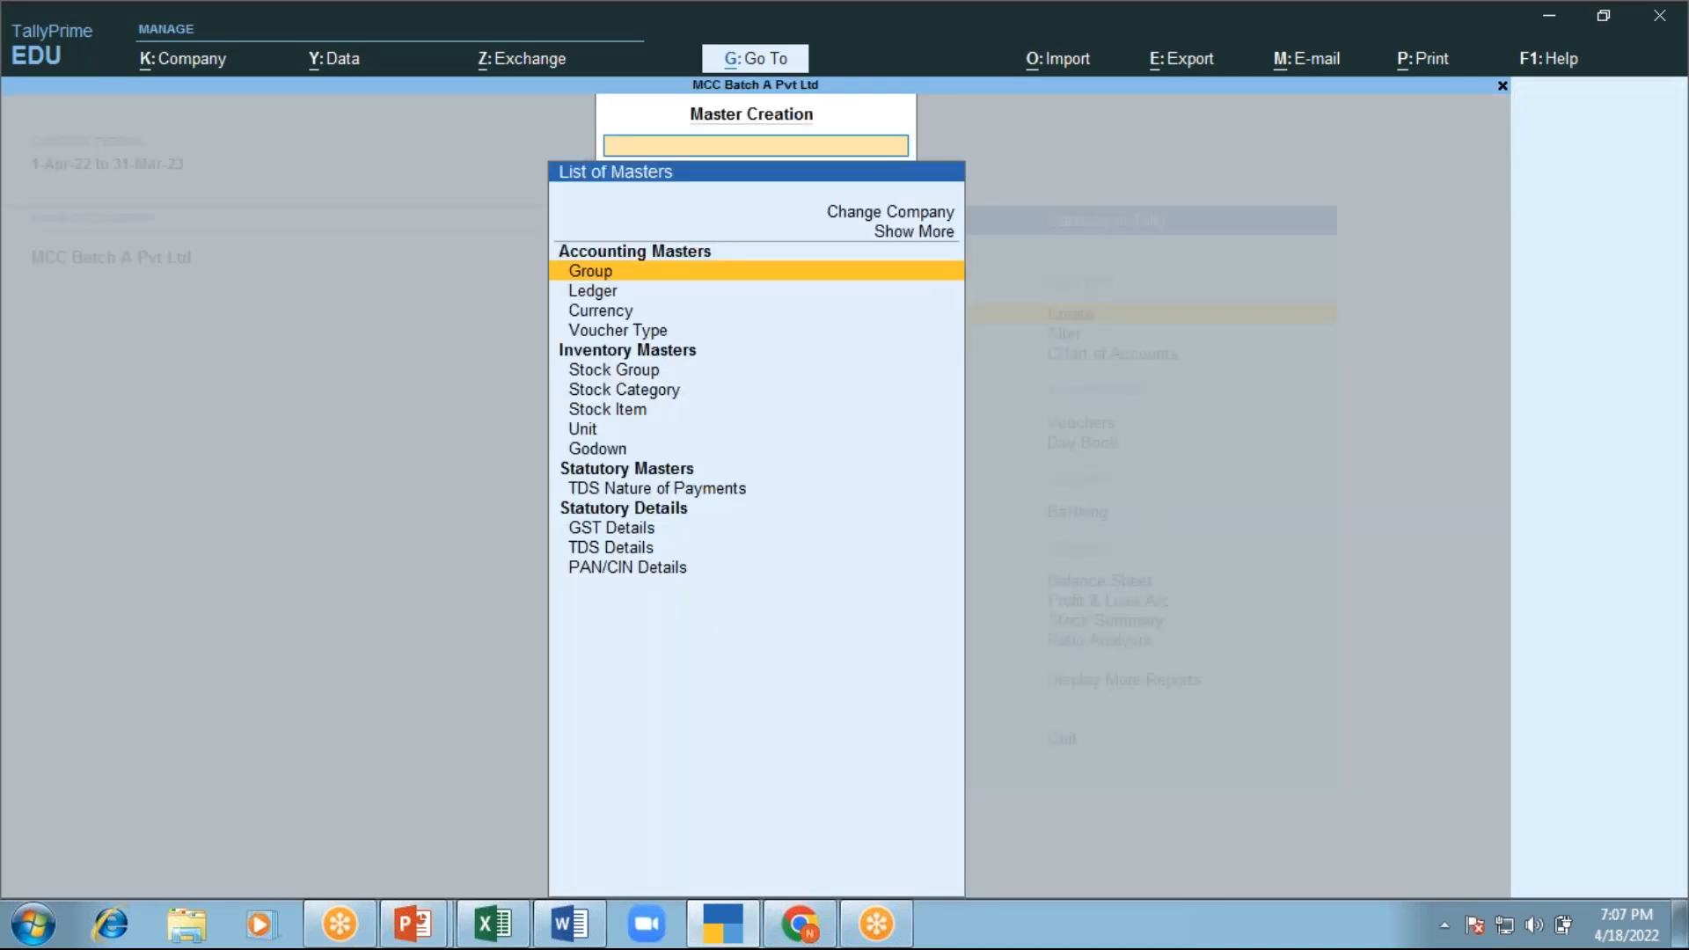
pyautogui.press('Down')
pyautogui.press('Return')
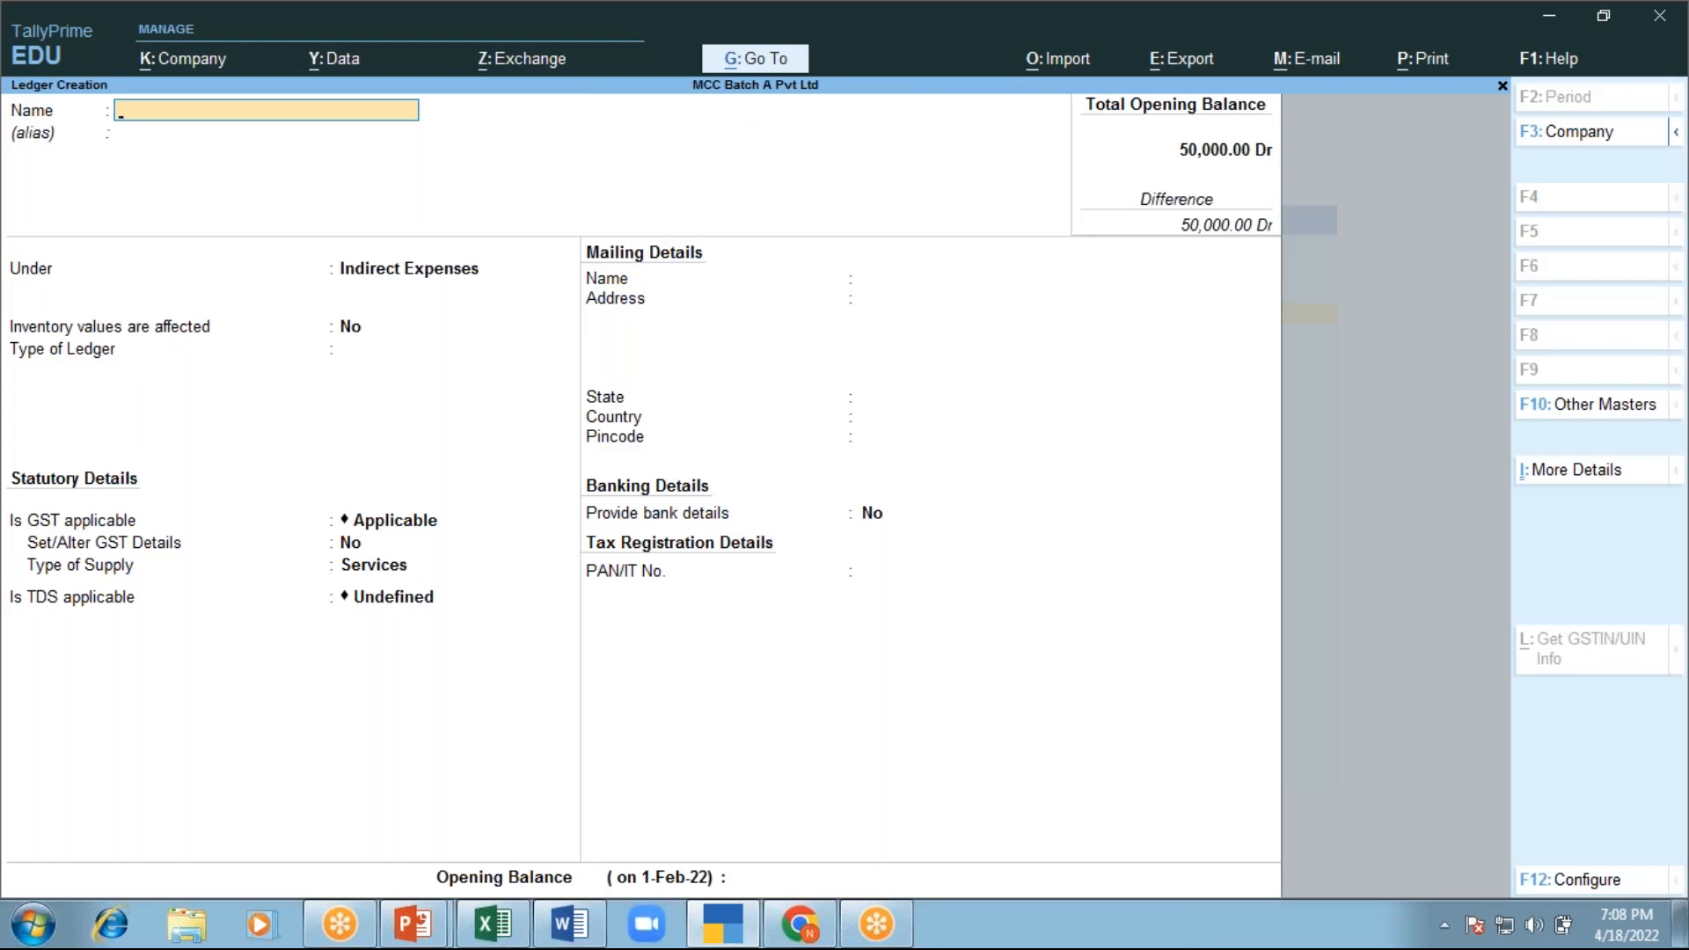
pyautogui.write('TDS duty')
pyautogui.press('Return')
pyautogui.press('Return')
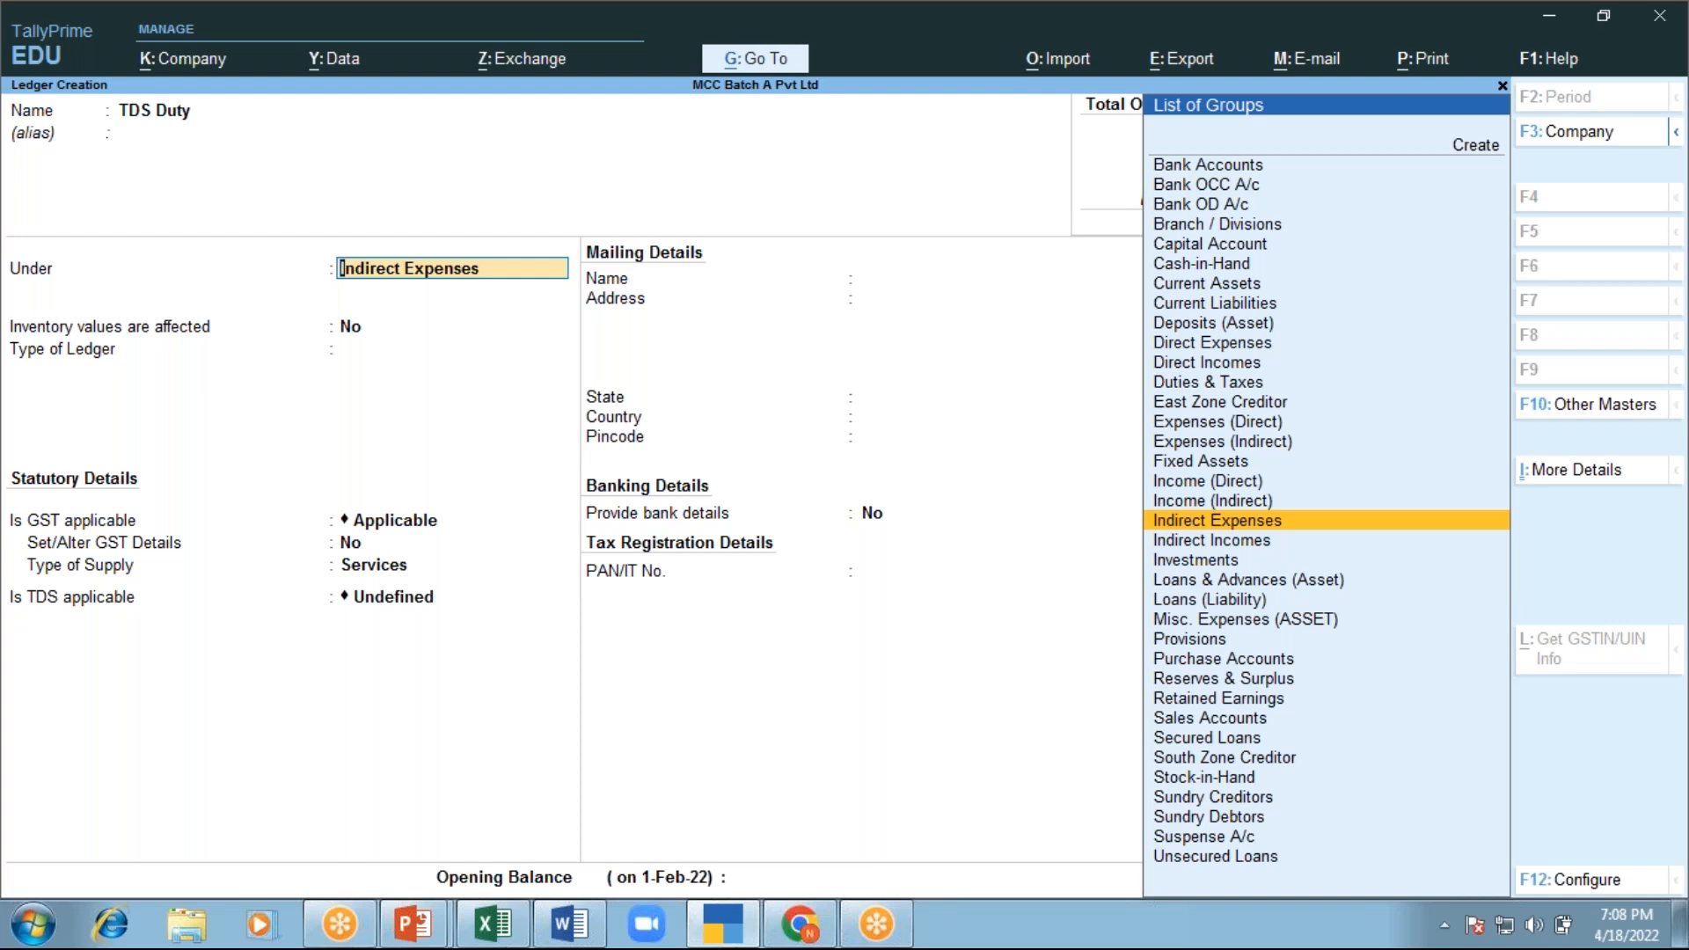
# Place the TDS Duty ledger under Duties & Taxes and set its type of duty/tax to TDS
pyautogui.press('Up')
pyautogui.press('Up')
pyautogui.press('Up')
pyautogui.press('Up')
pyautogui.press('Up')
pyautogui.press('Up')
pyautogui.press('Up')
pyautogui.press('Up')
pyautogui.press('Up')
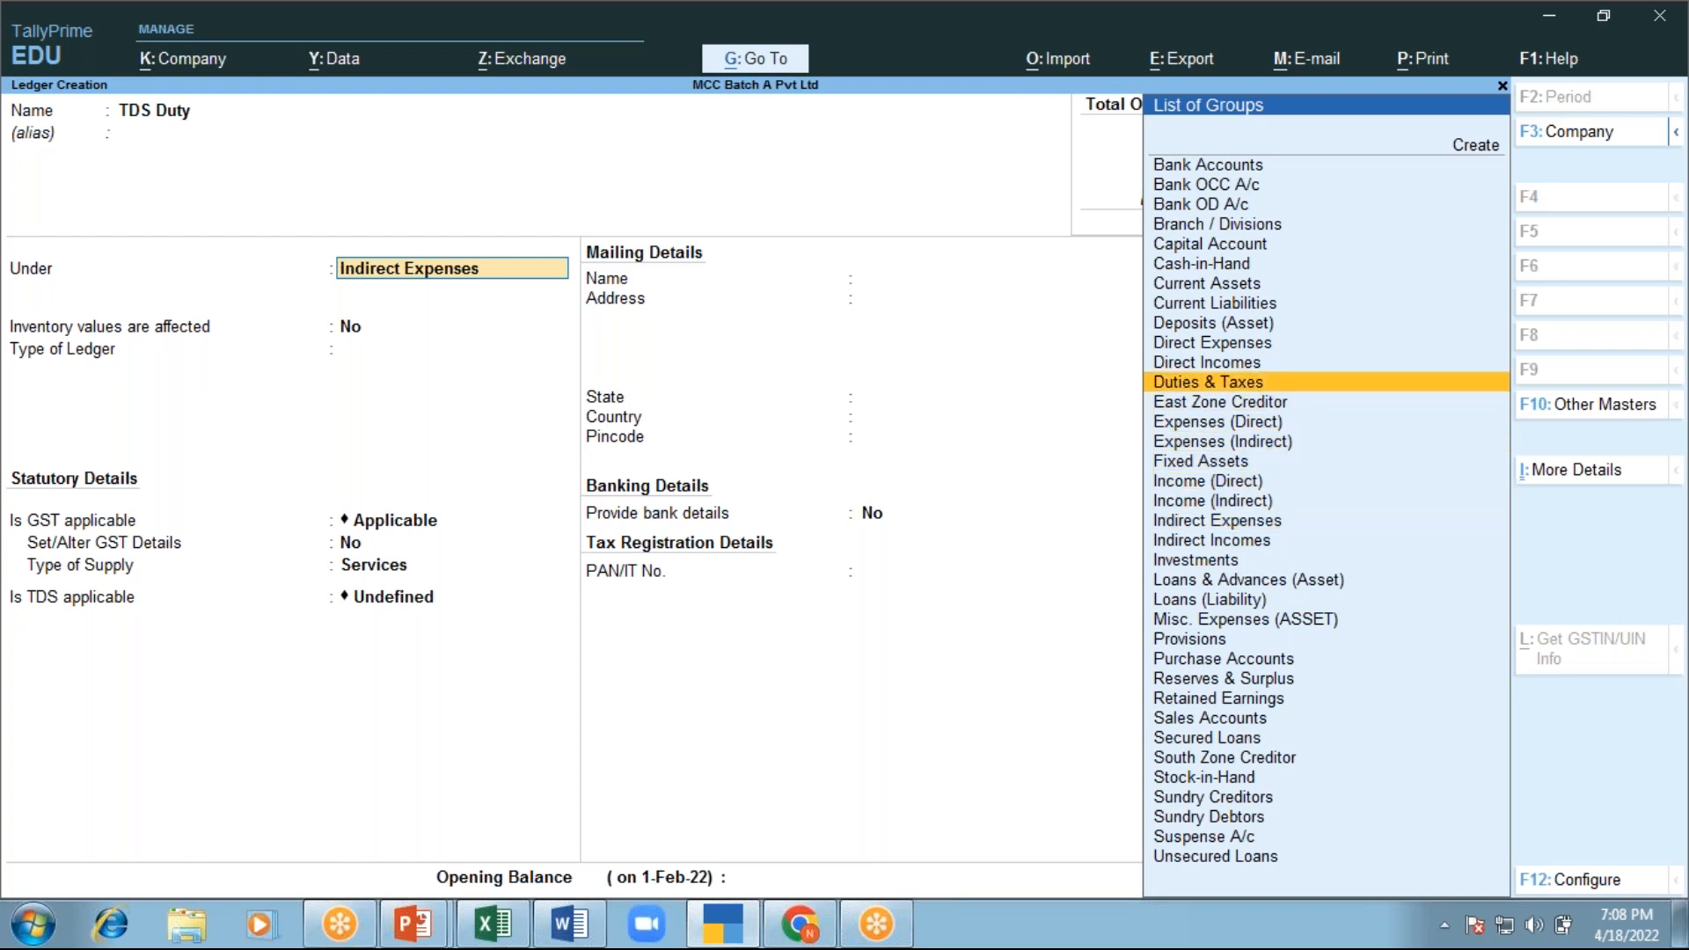
pyautogui.press('Down')
pyautogui.press('Down')
pyautogui.press('Return')
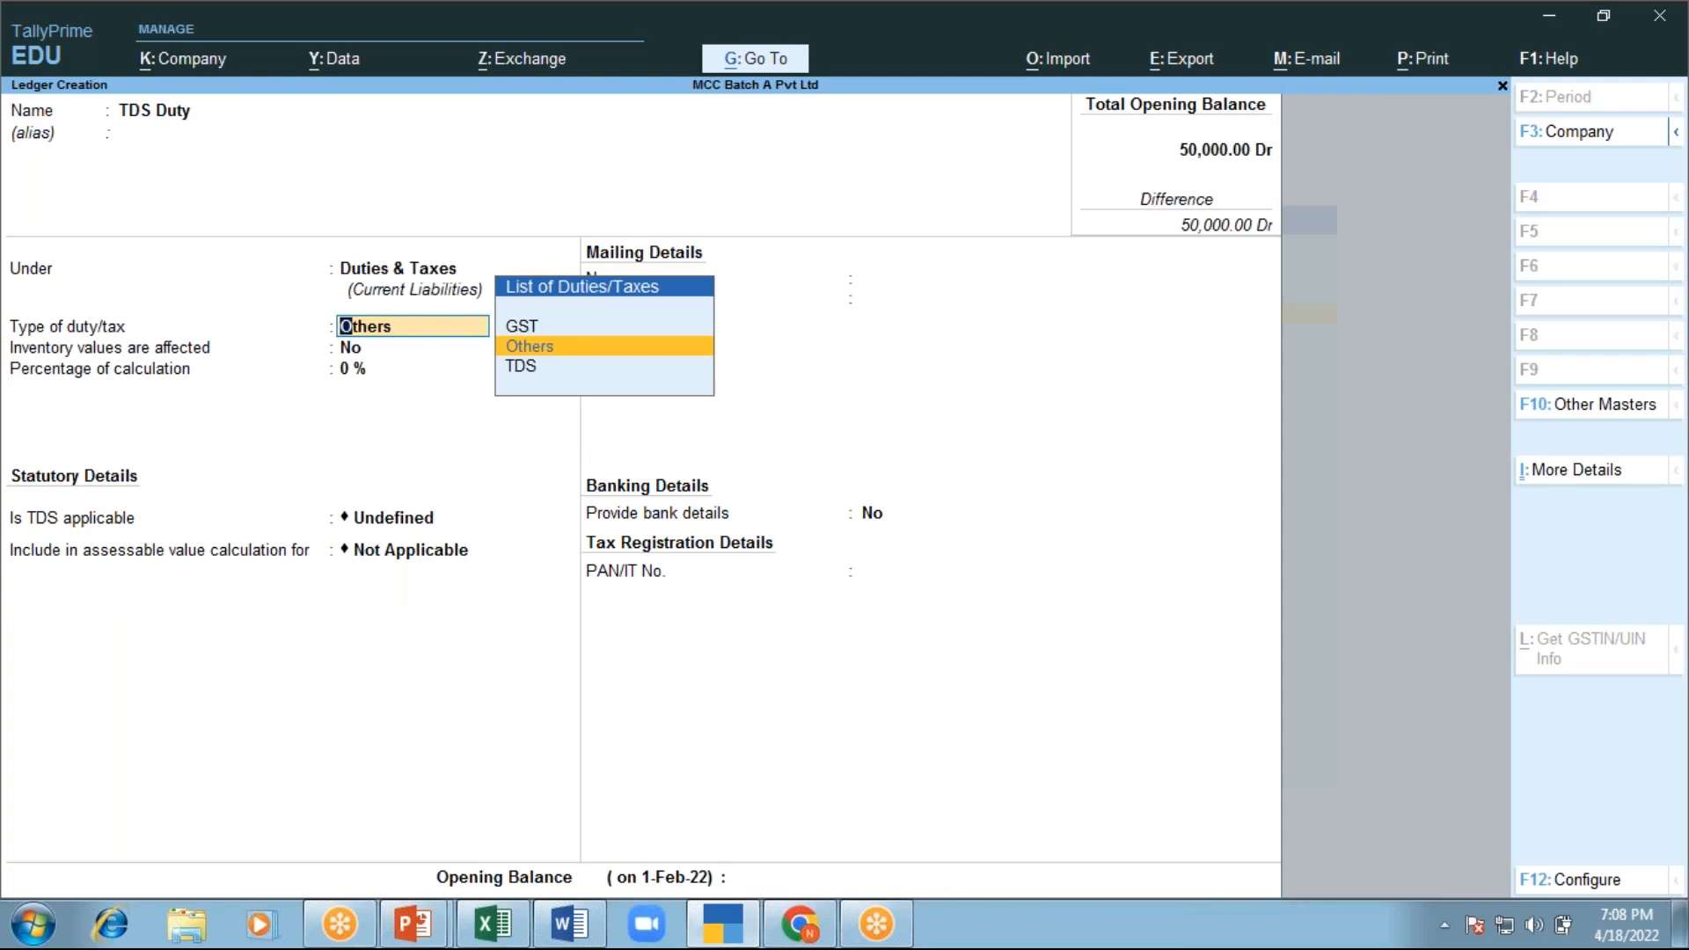
pyautogui.press('Down')
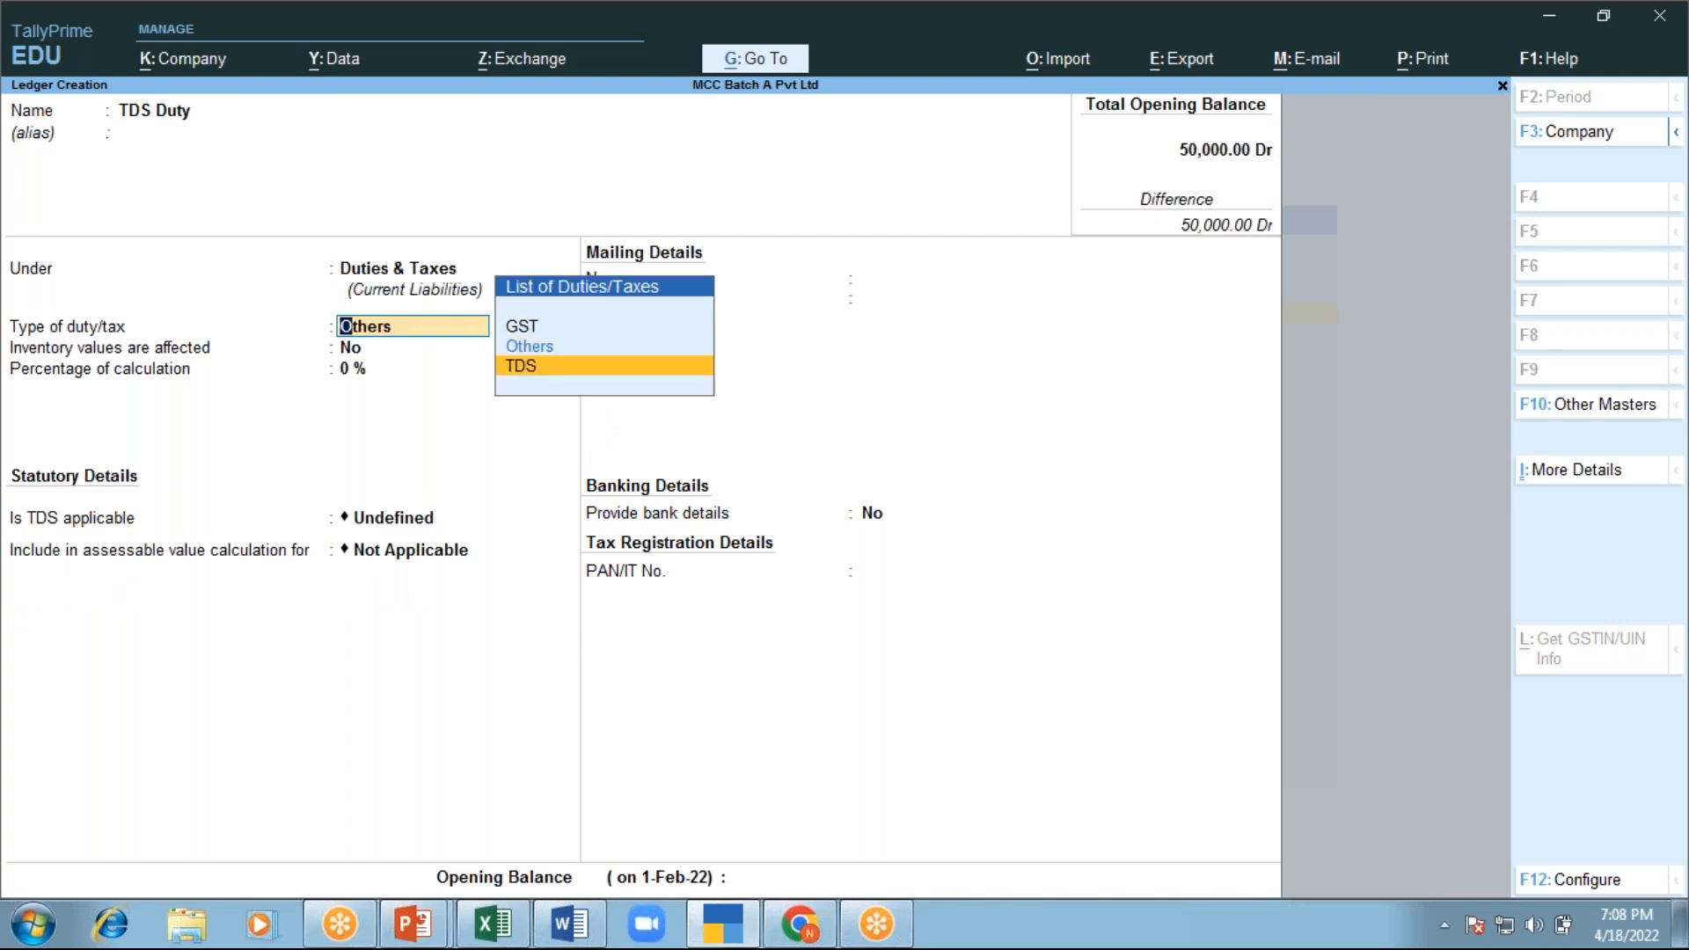
pyautogui.press('Return')
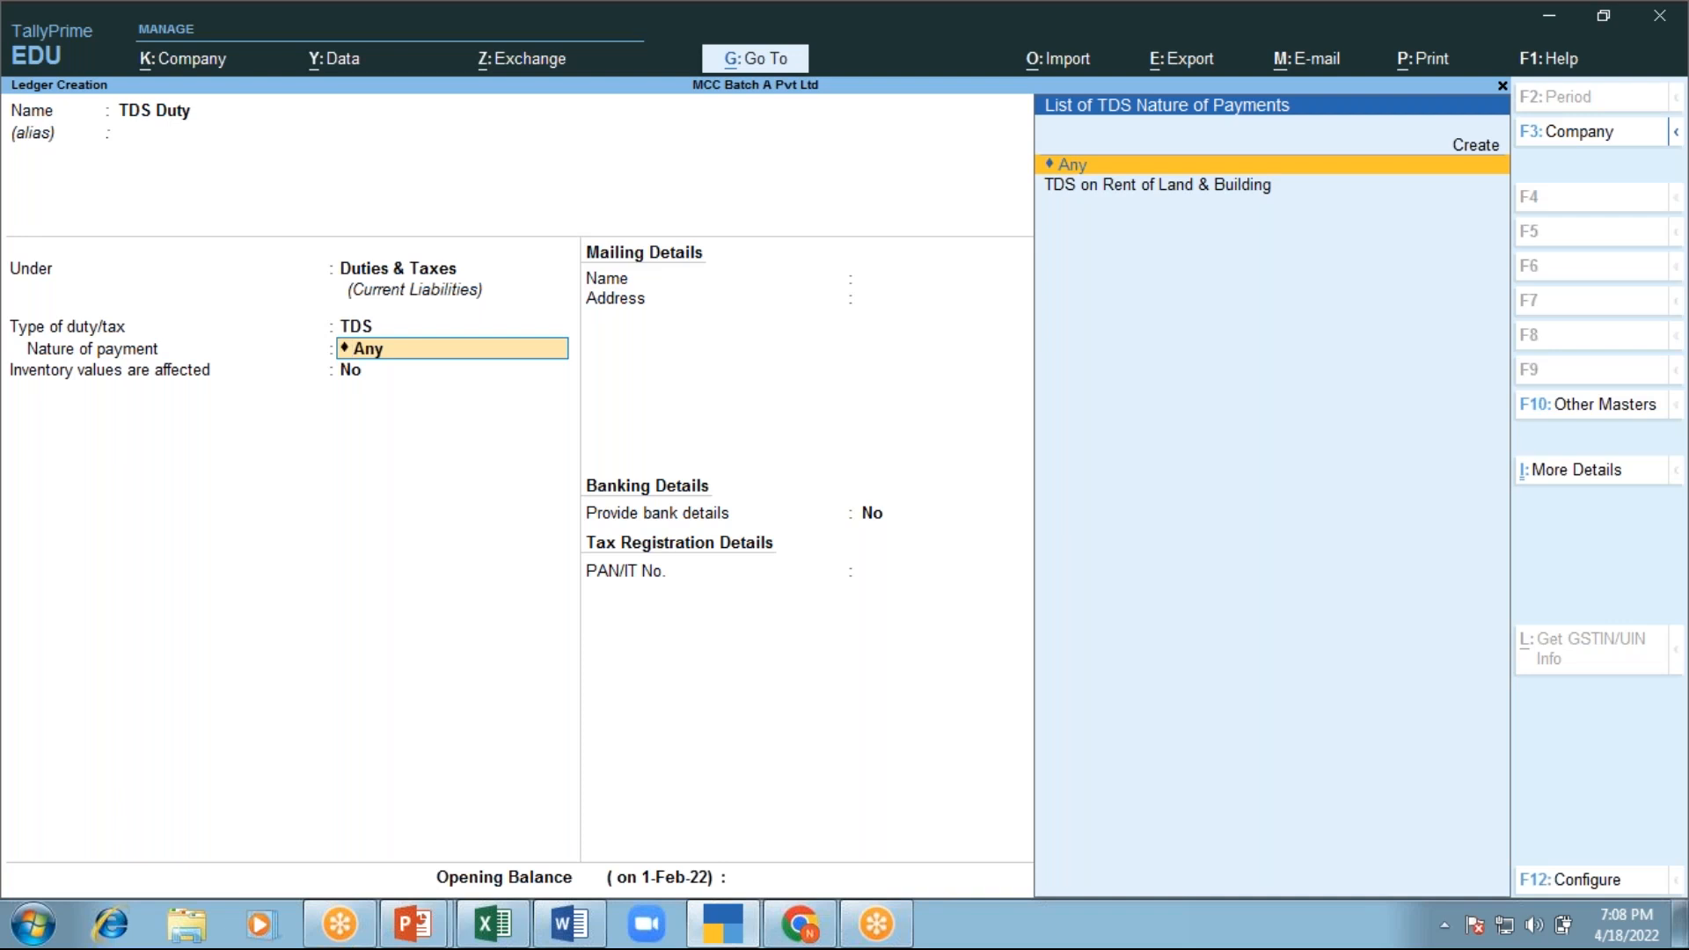
# Keep the nature of payment as Any and bank details as No, and save the TDS Duty ledger
pyautogui.press('Down')
pyautogui.press('Up')
pyautogui.press('Return')
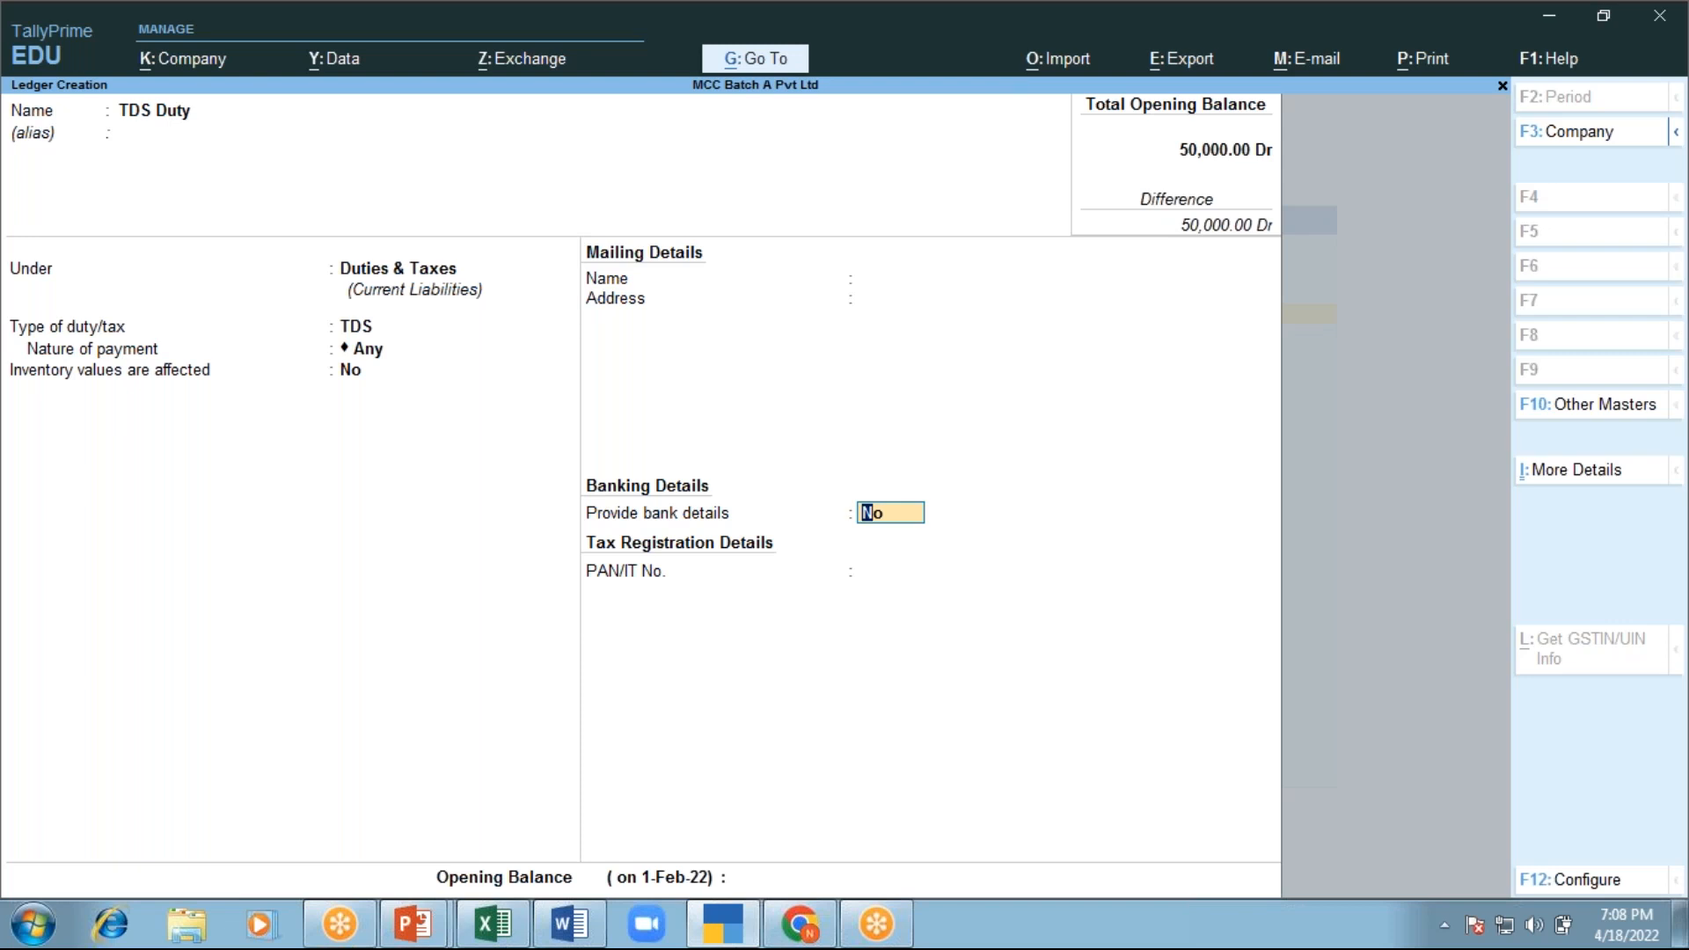
pyautogui.press('Return')
pyautogui.press('Return')
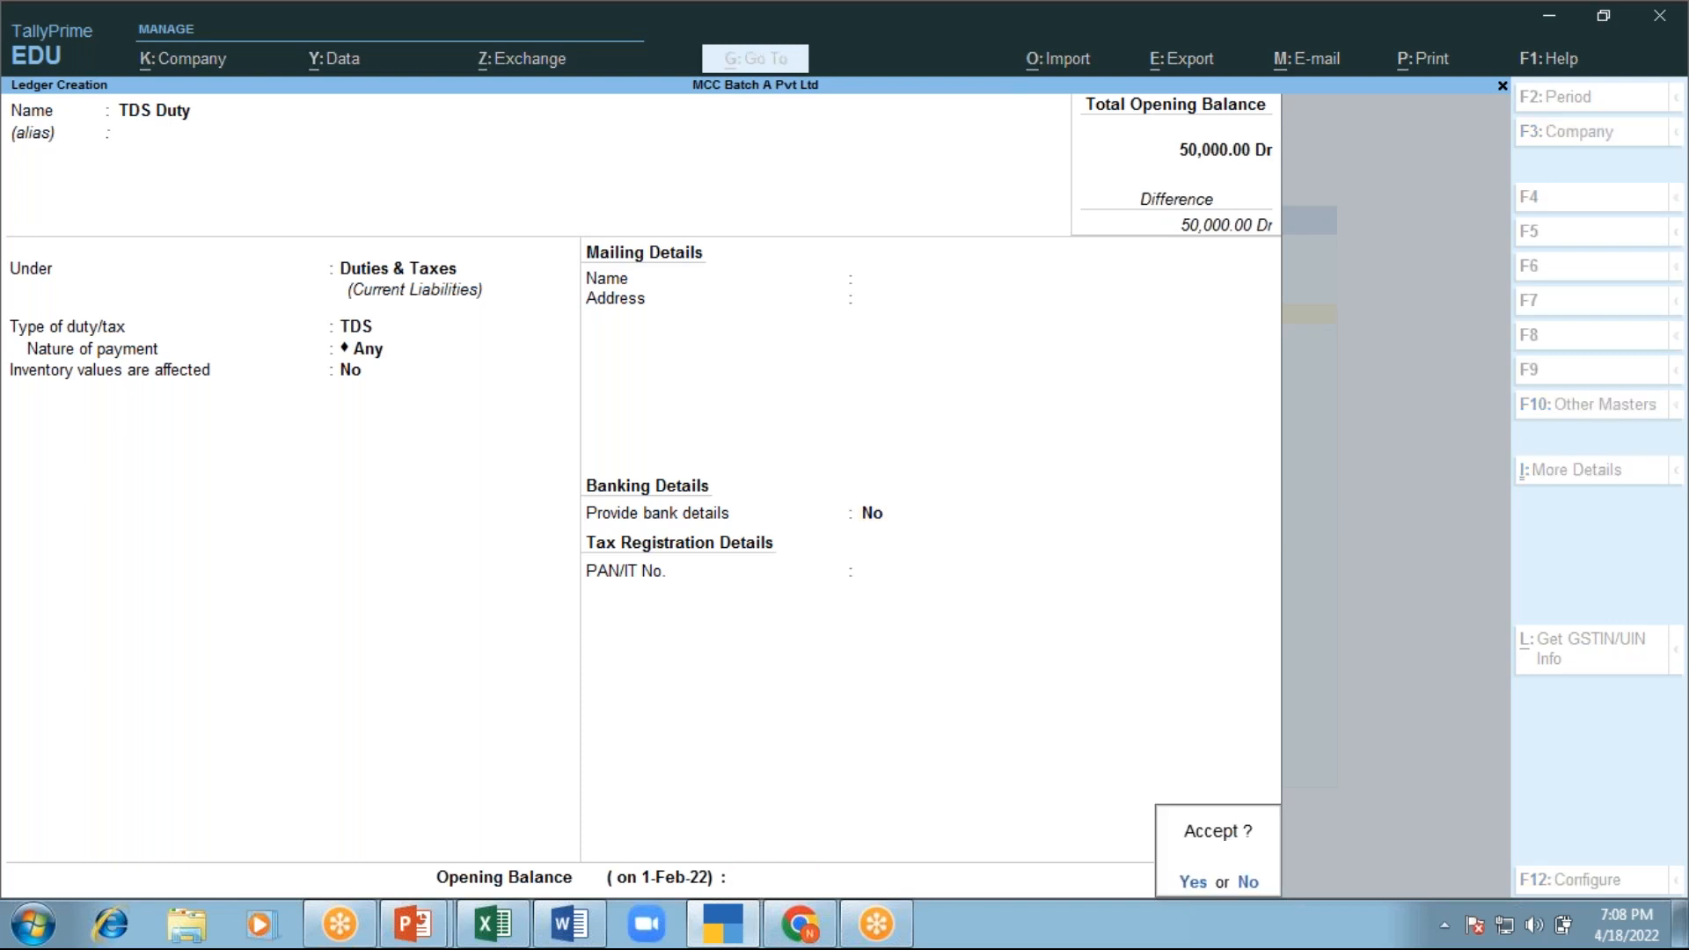
pyautogui.press('Return')
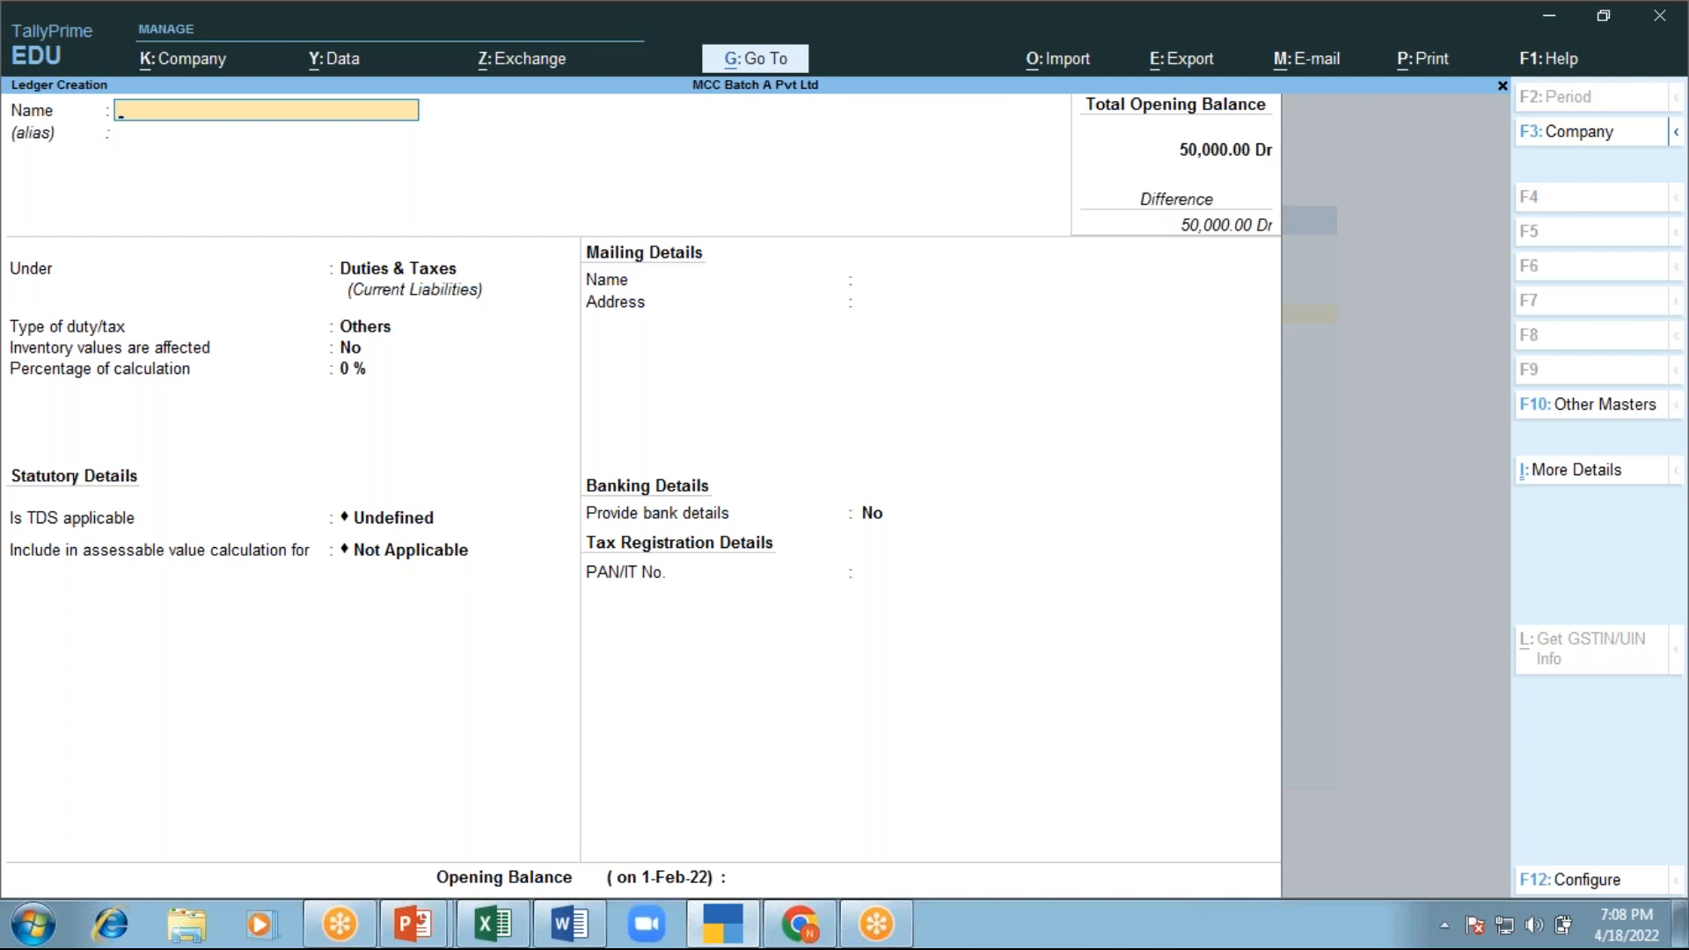
# Start a new ledger named Bineeta Plaza - Owner and place it under Sundry Creditors
pyautogui.write('Bineeta Plaza - Owneer')
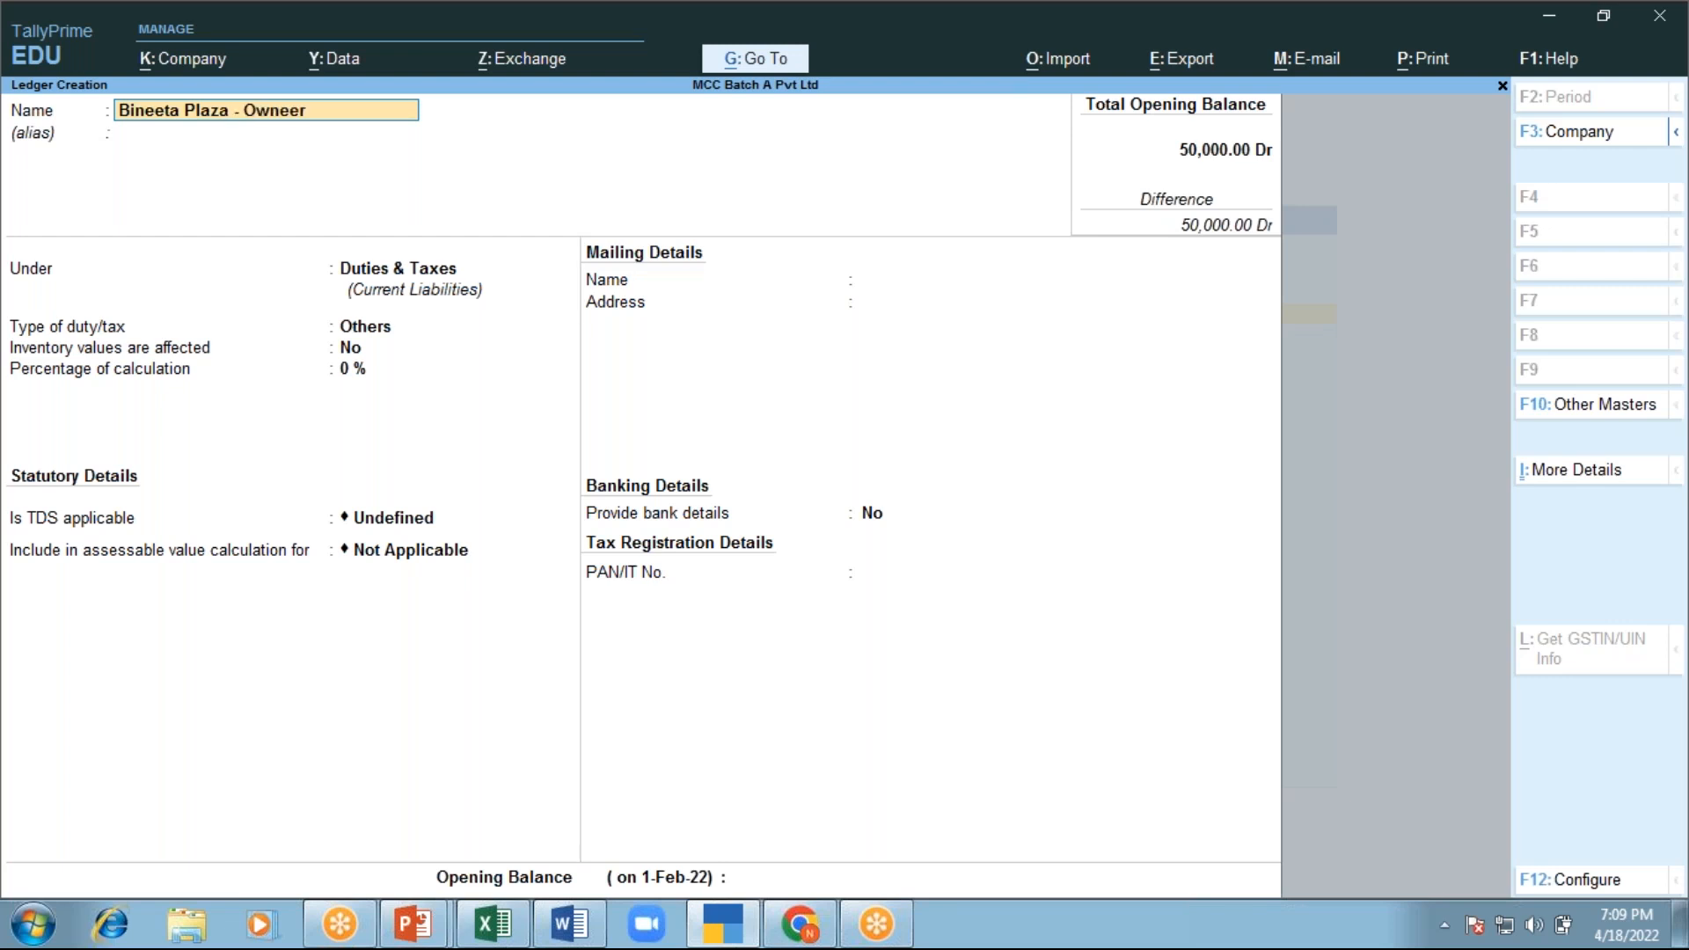
pyautogui.press('BackSpace')
pyautogui.press('BackSpace')
pyautogui.press('Return')
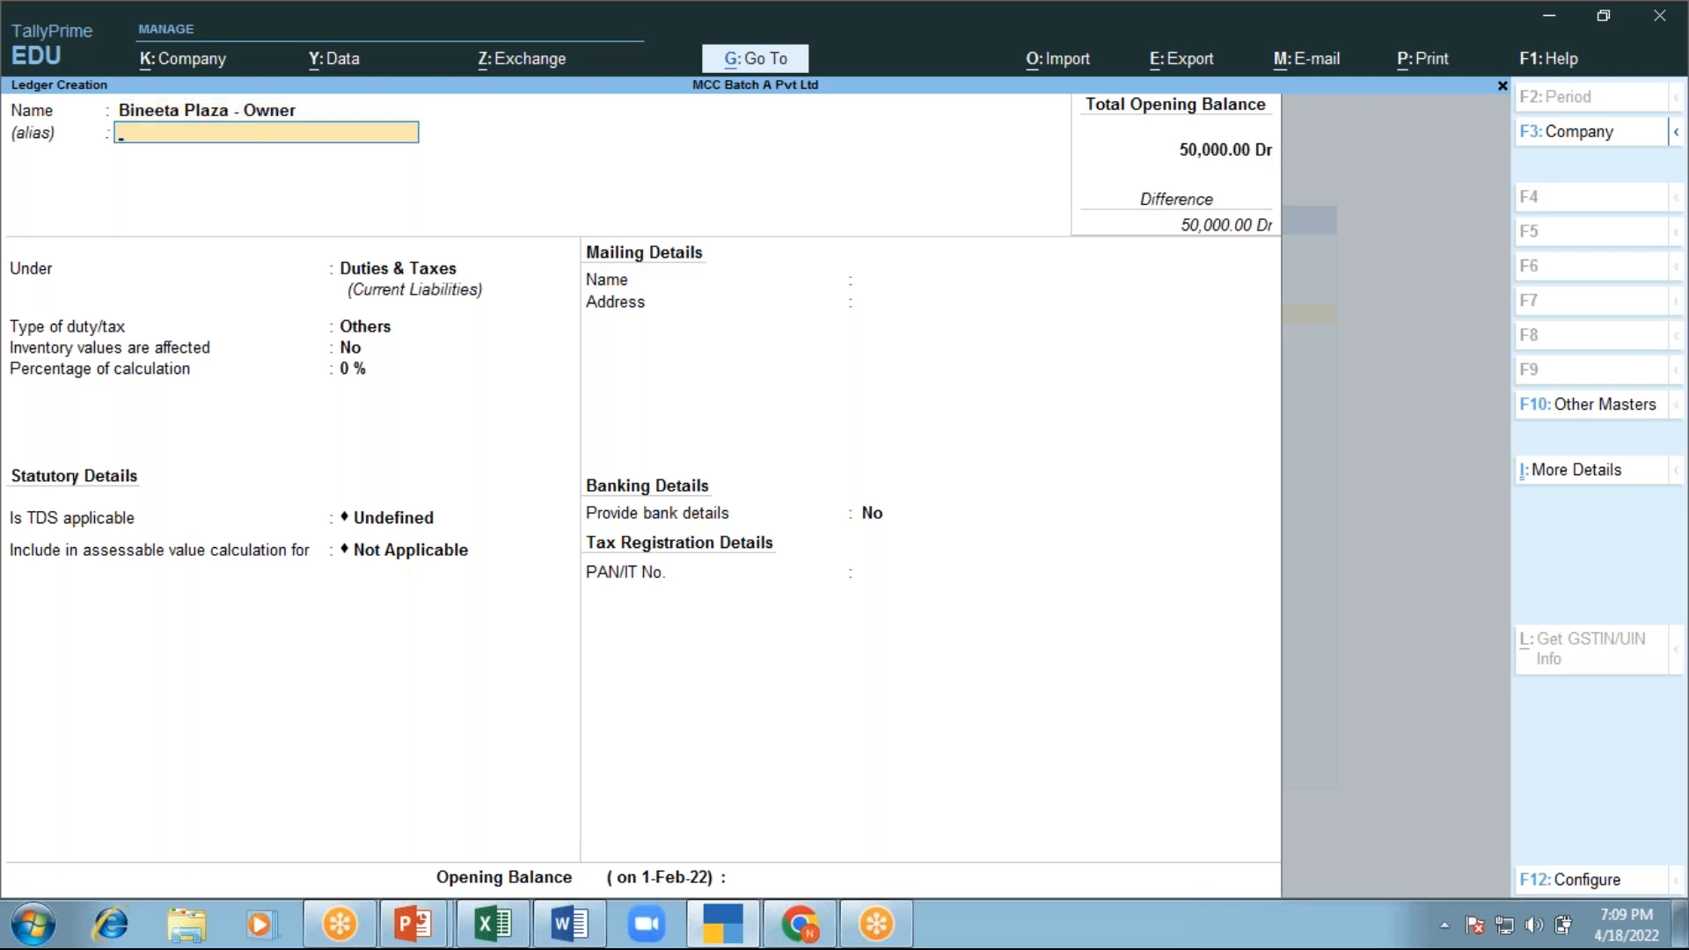
pyautogui.press('Return')
pyautogui.write('S')
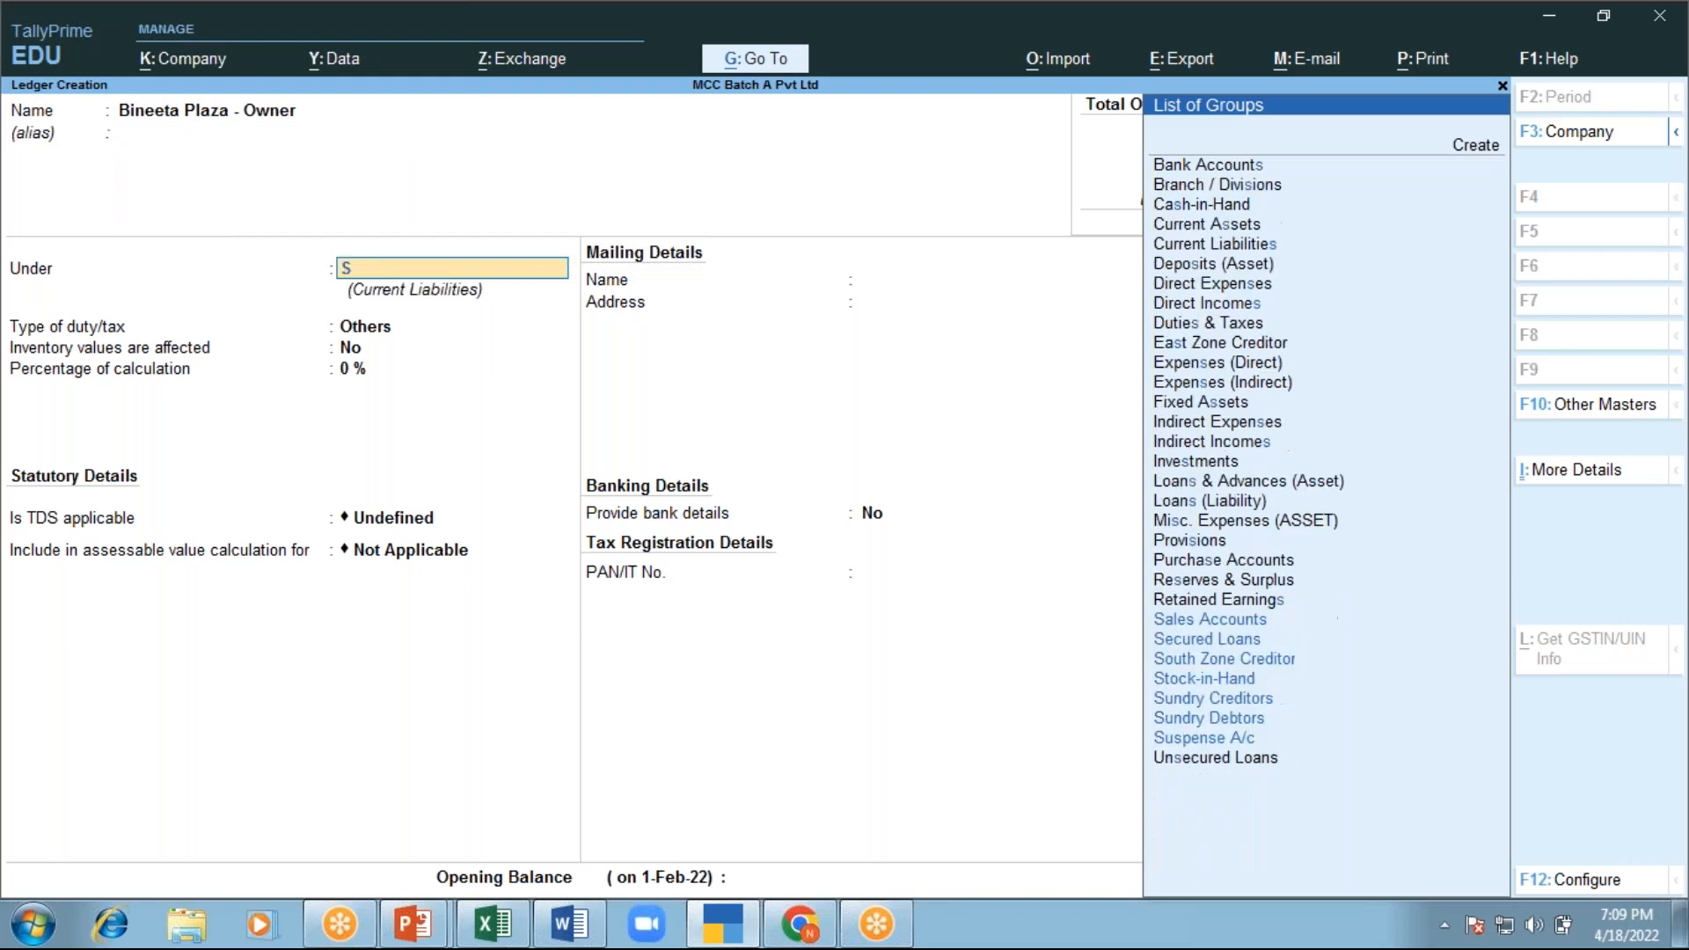
pyautogui.write('u')
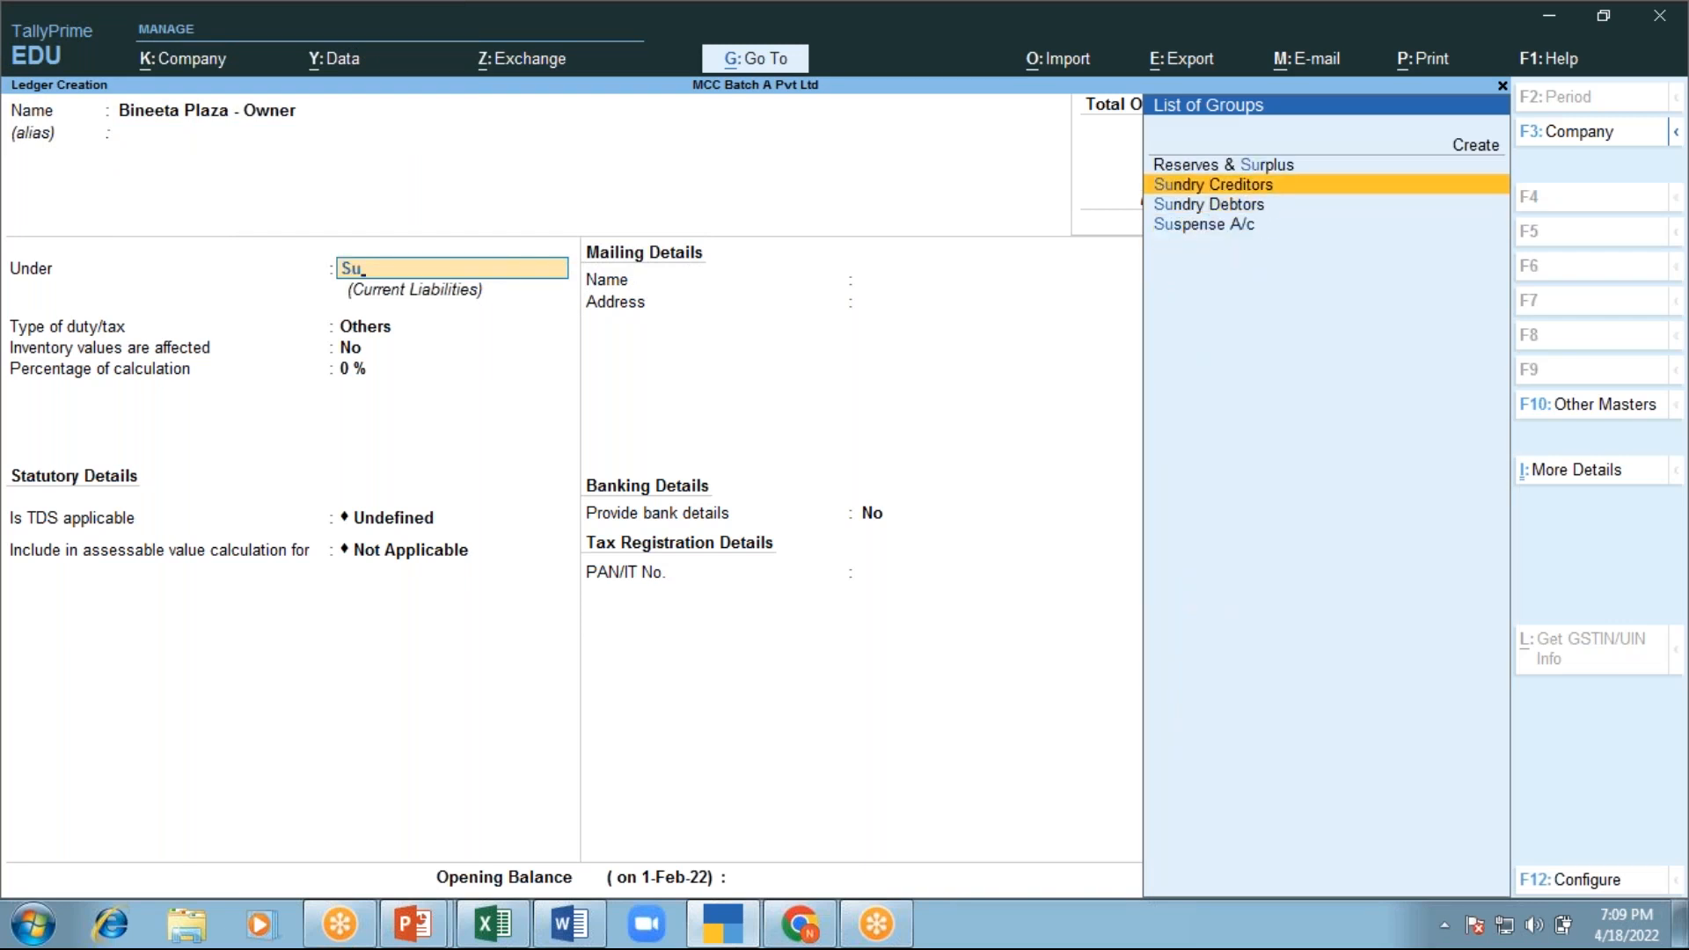
pyautogui.press('Return')
# Keep the owner ledger's default bill-by-bill and credit settings, and set Is TDS Deductable to Yes
pyautogui.press('Return')
pyautogui.press('Return')
pyautogui.press('Return')
pyautogui.press('Return')
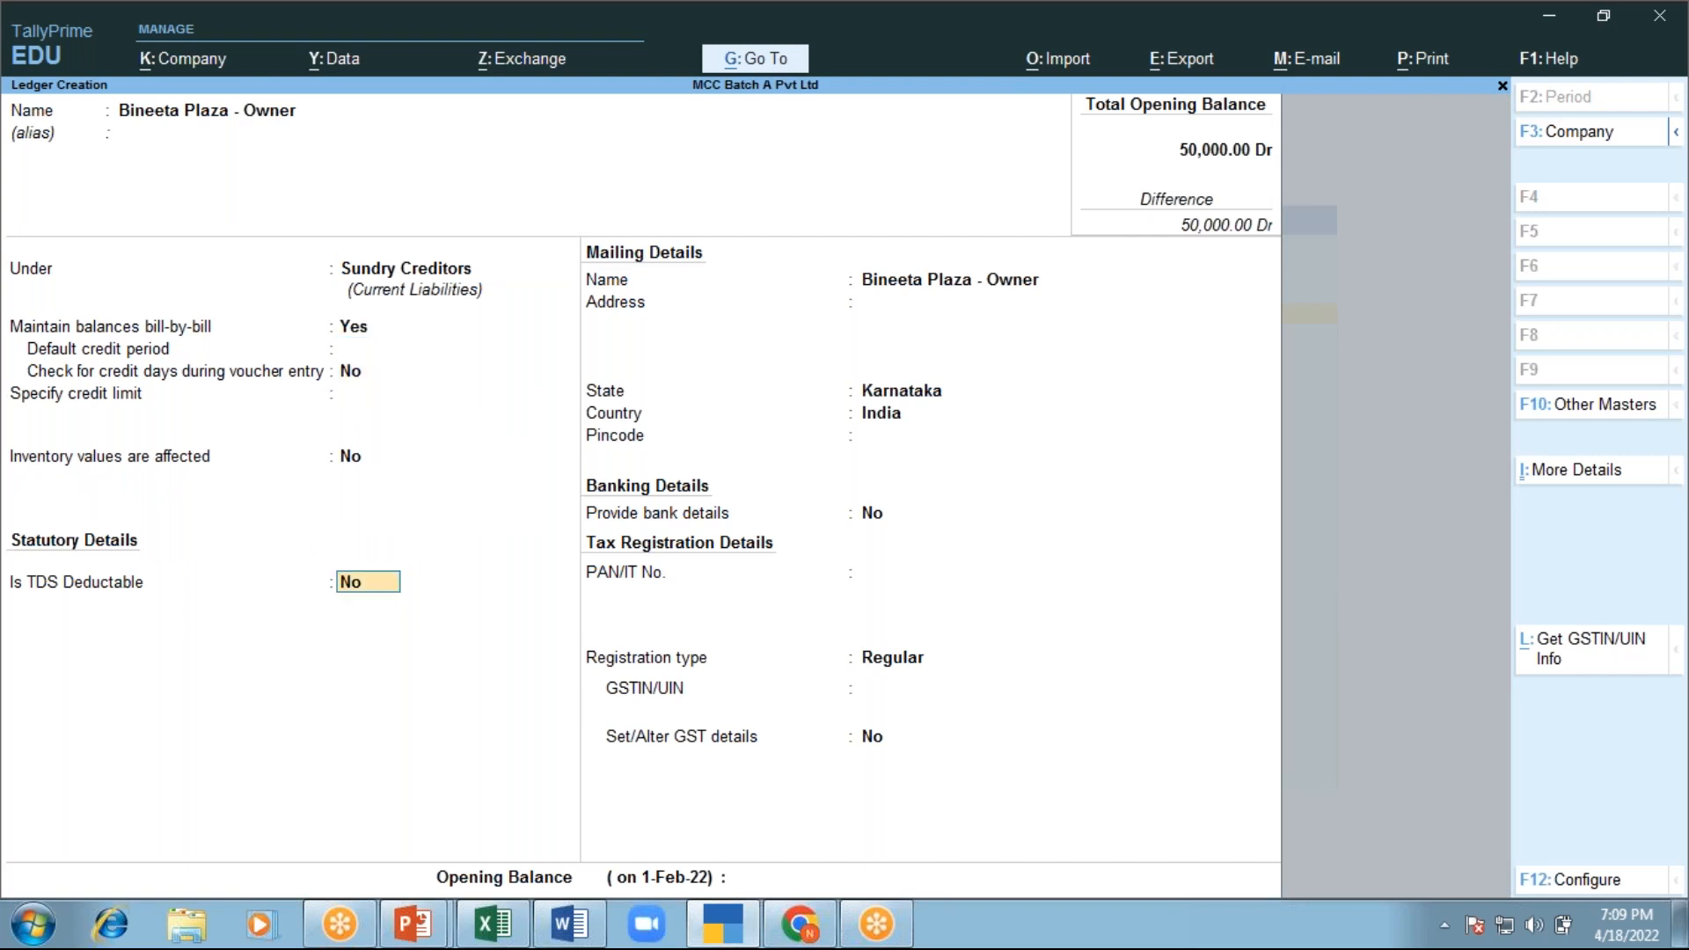
pyautogui.write('y')
pyautogui.press('Return')
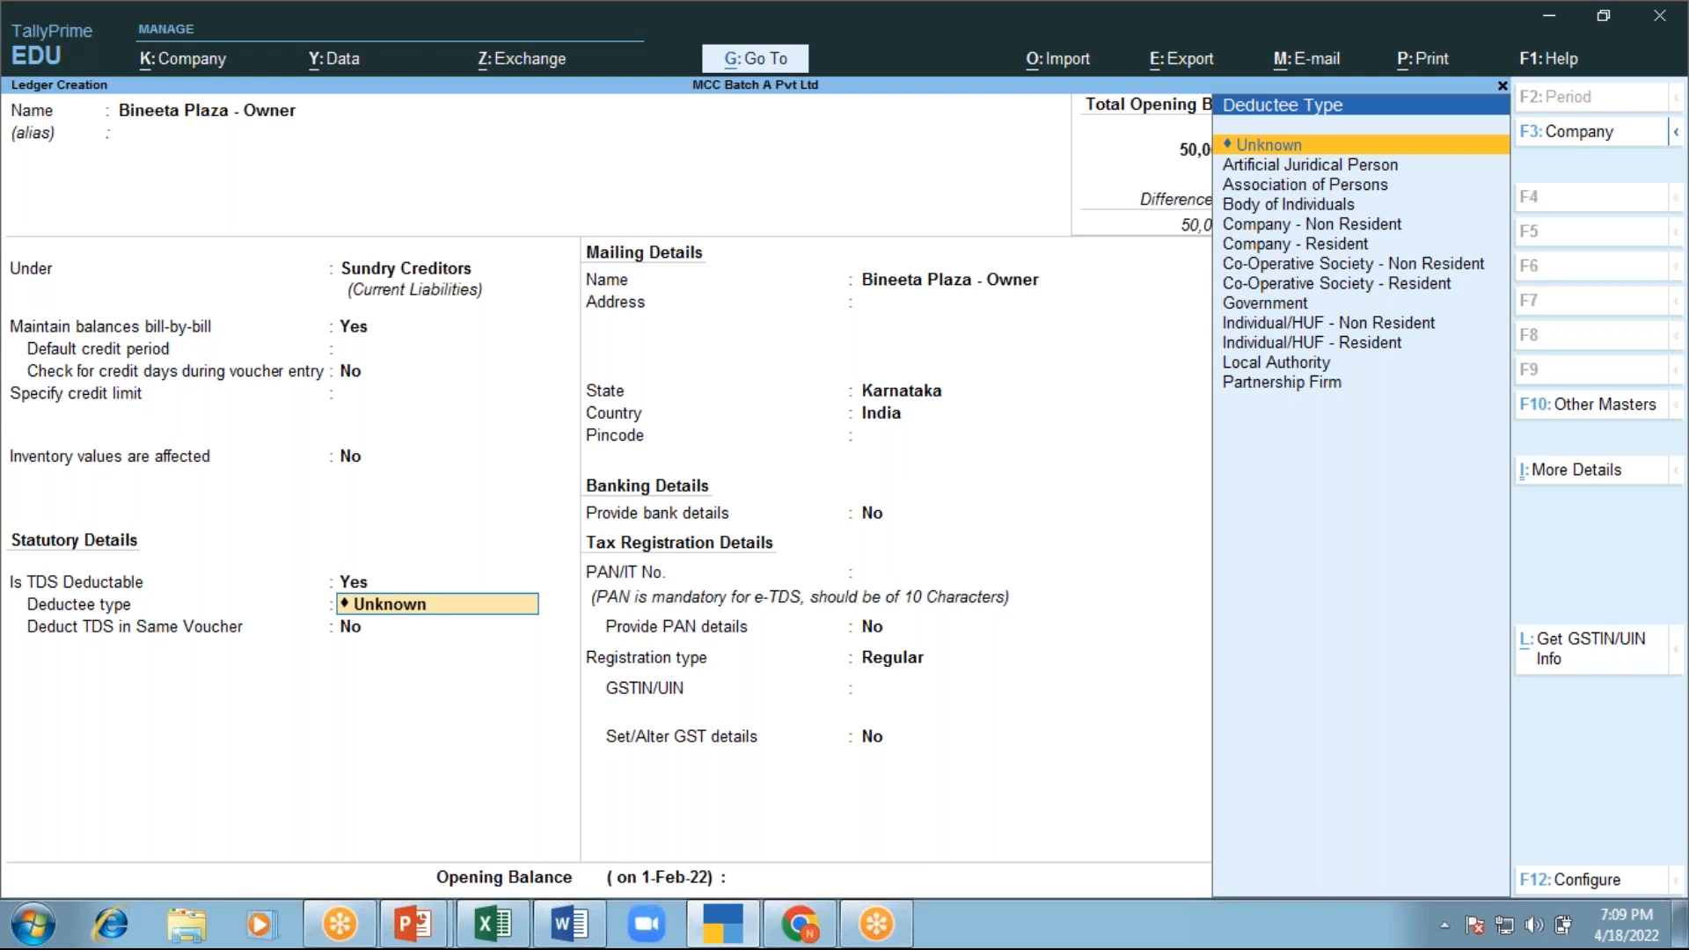
# Set the deductee type to Individual/HUF - Resident and Deduct TDS in Same Voucher to Yes
pyautogui.press('Down')
pyautogui.press('Down')
pyautogui.press('Down')
pyautogui.press('Down')
pyautogui.press('Down')
pyautogui.press('Down')
pyautogui.press('Down')
pyautogui.press('Down')
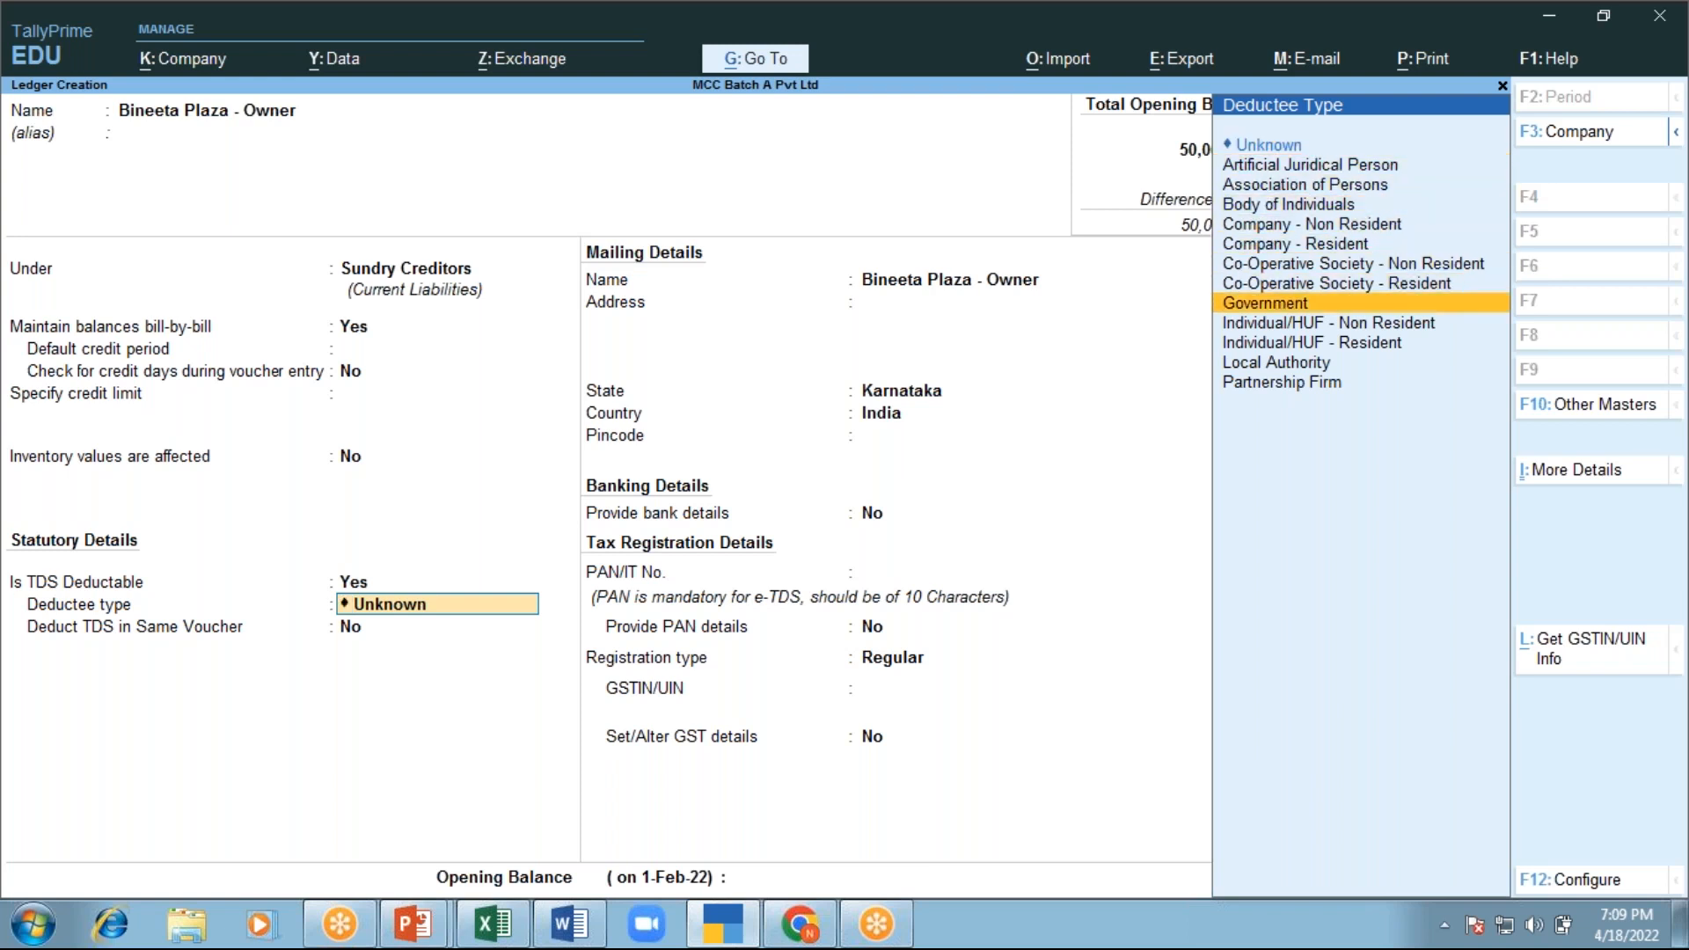
pyautogui.press('Down')
pyautogui.press('Down')
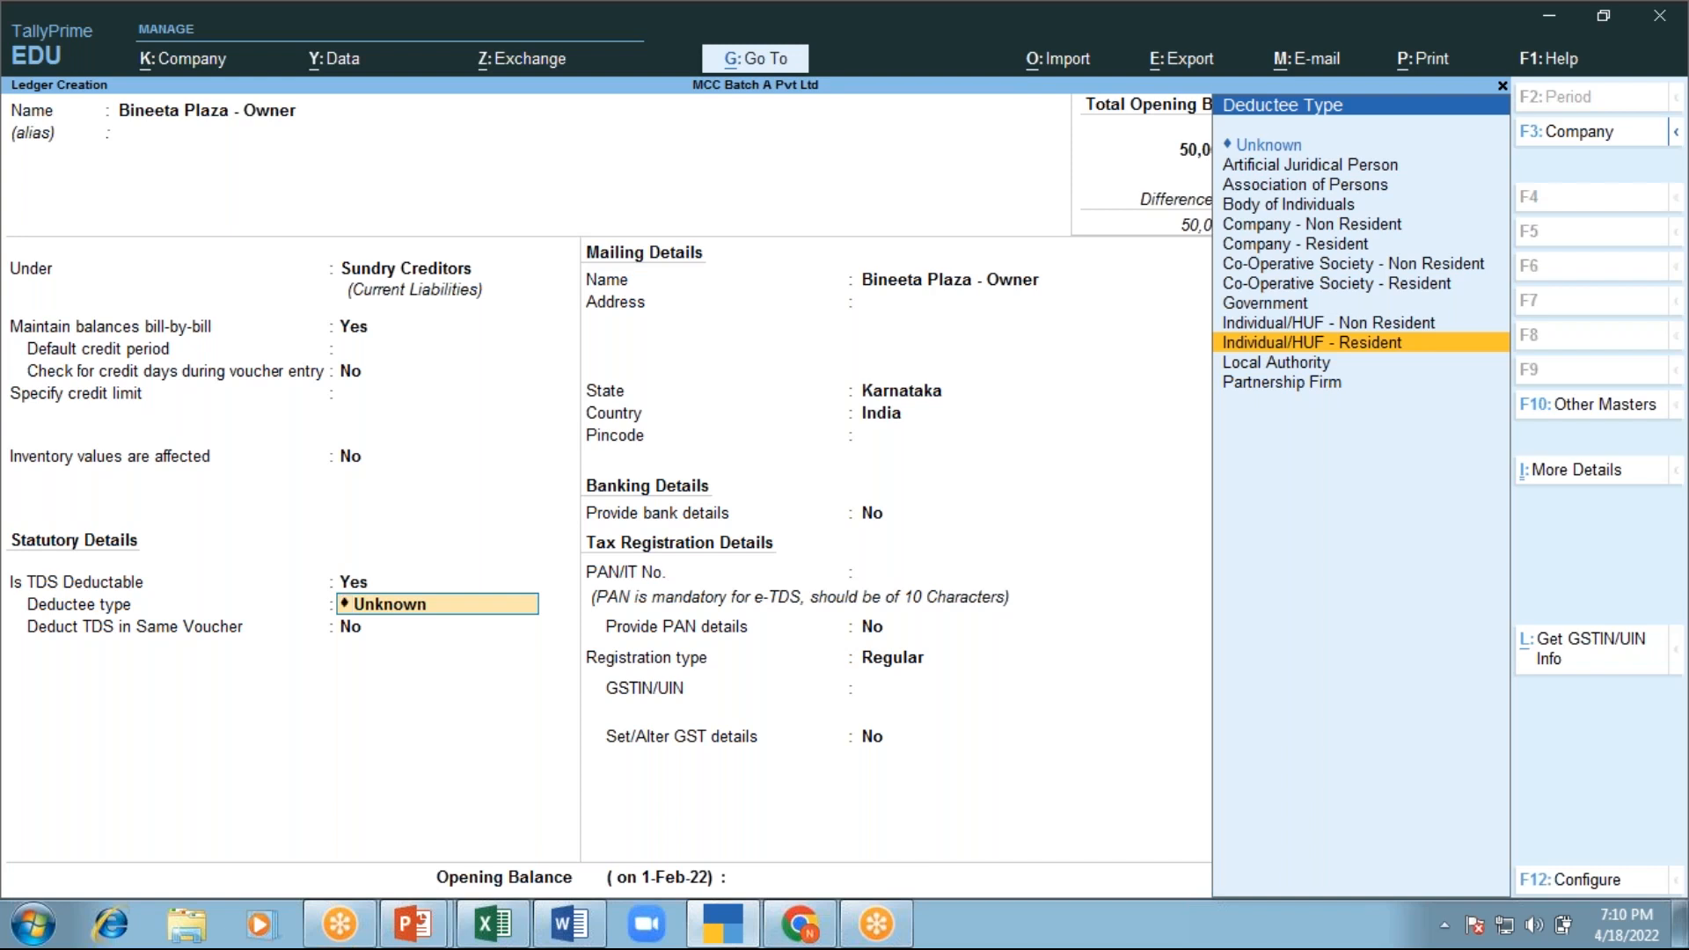
pyautogui.press('Return')
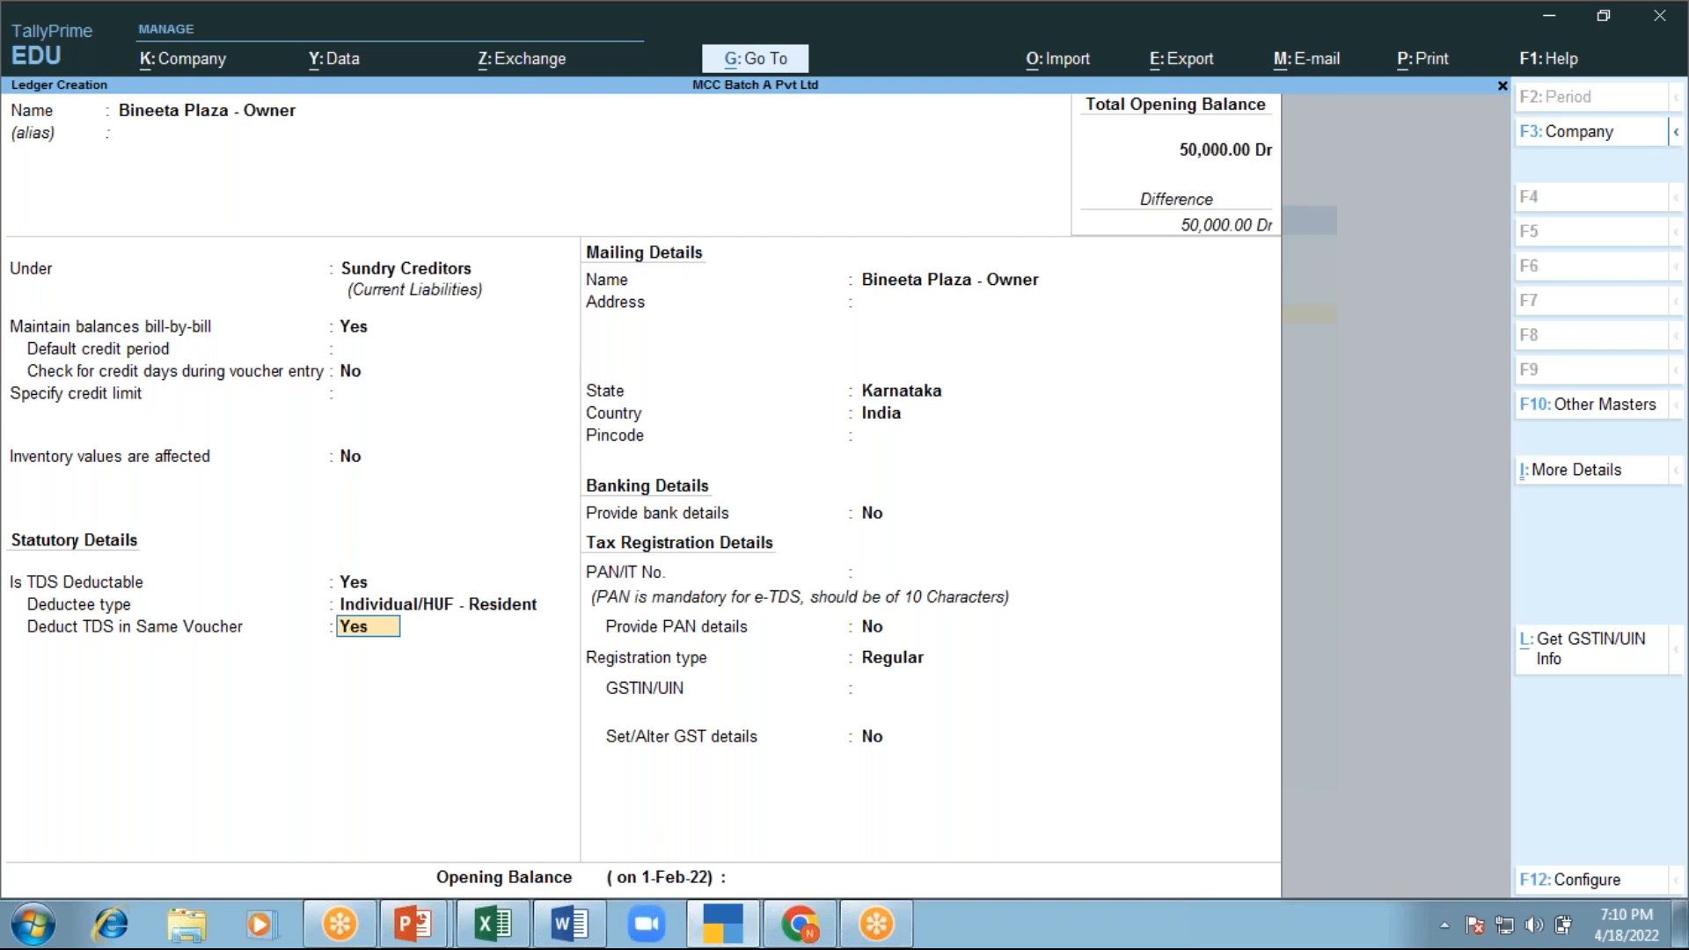
pyautogui.press('Return')
# Keep the default mailing and bank details, and fill in the owner's PAN/IT number
pyautogui.press('Return')
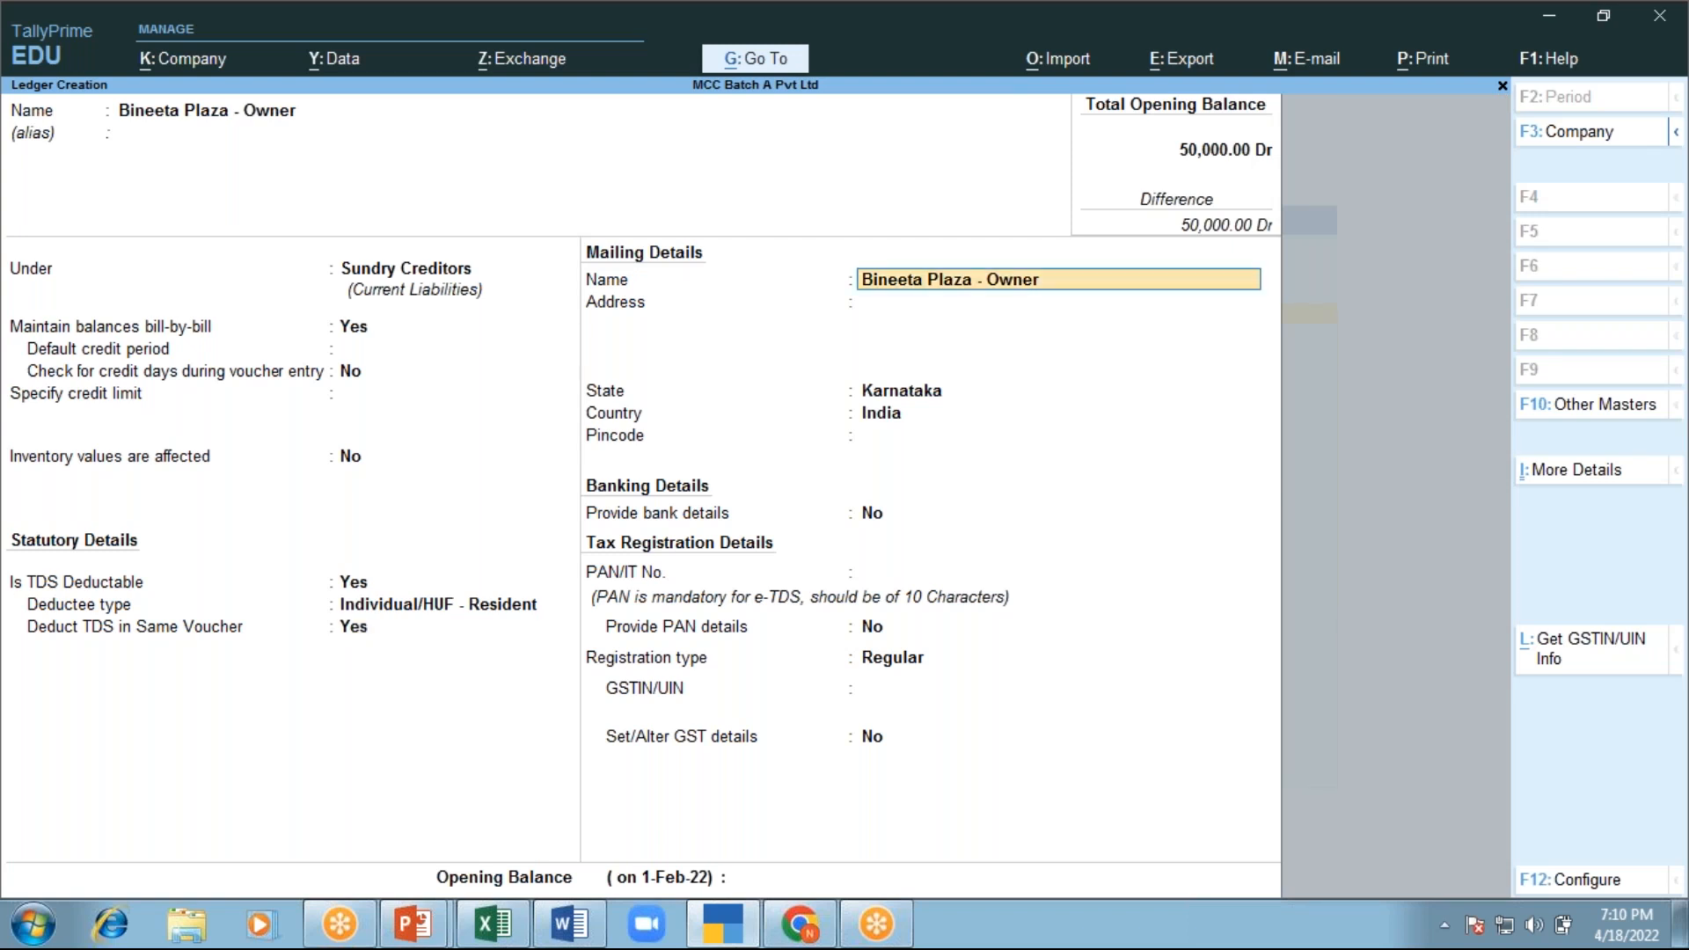
pyautogui.press('Return')
pyautogui.press('Return')
pyautogui.press('Return')
pyautogui.press('Return')
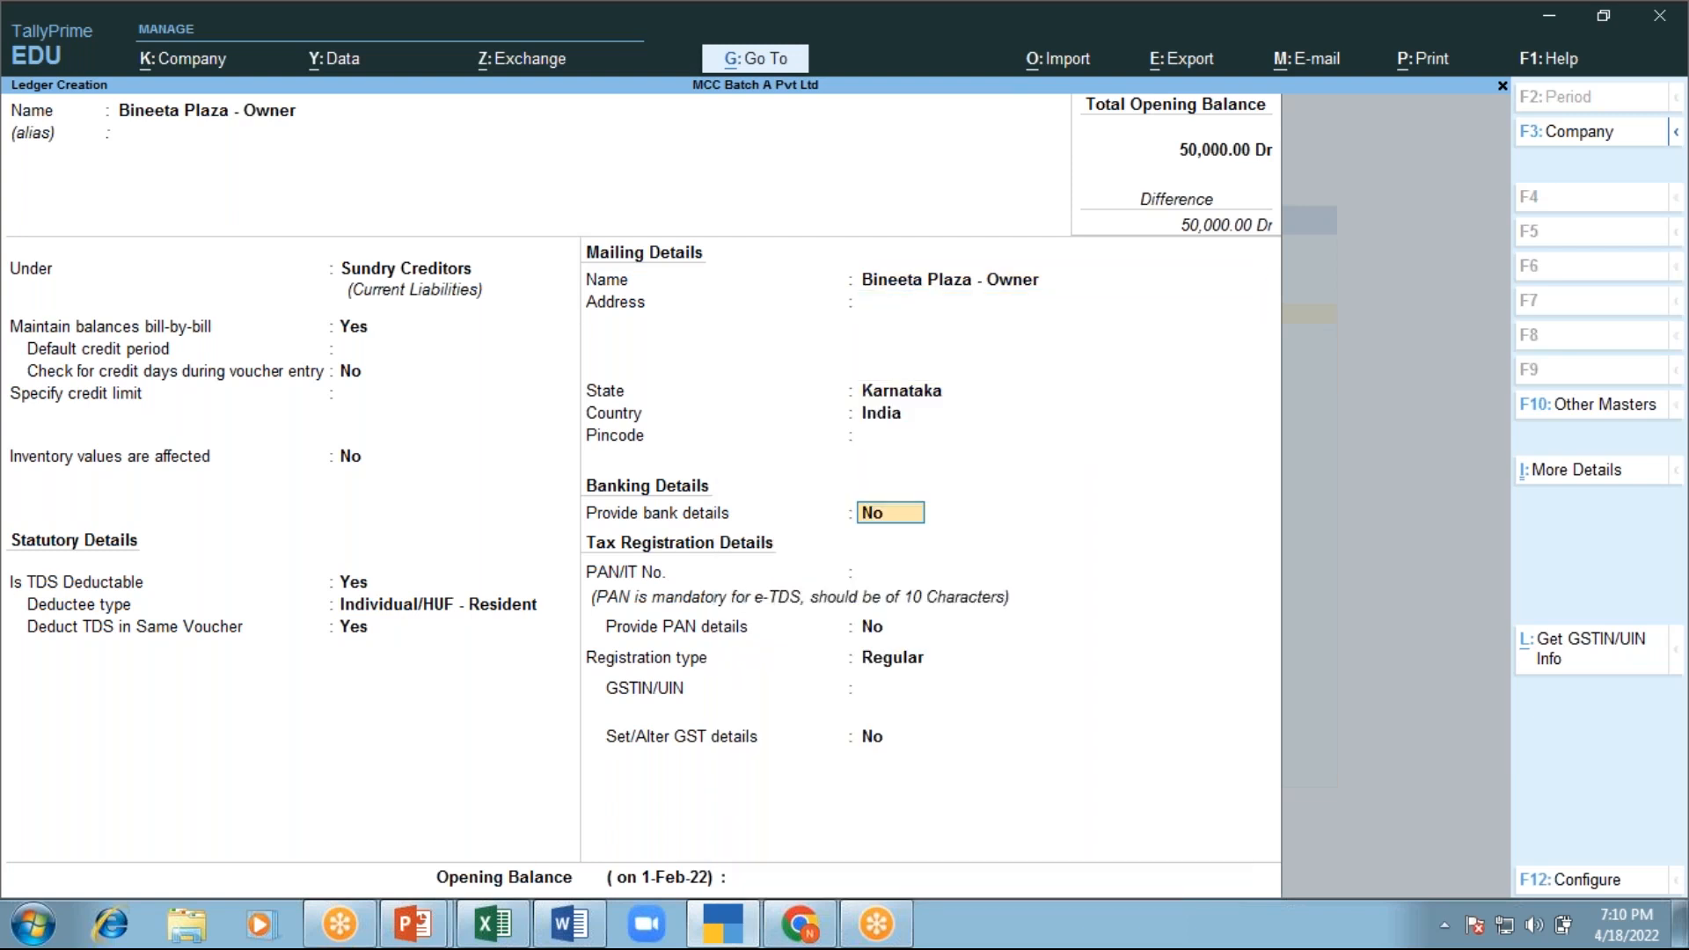
pyautogui.press('Return')
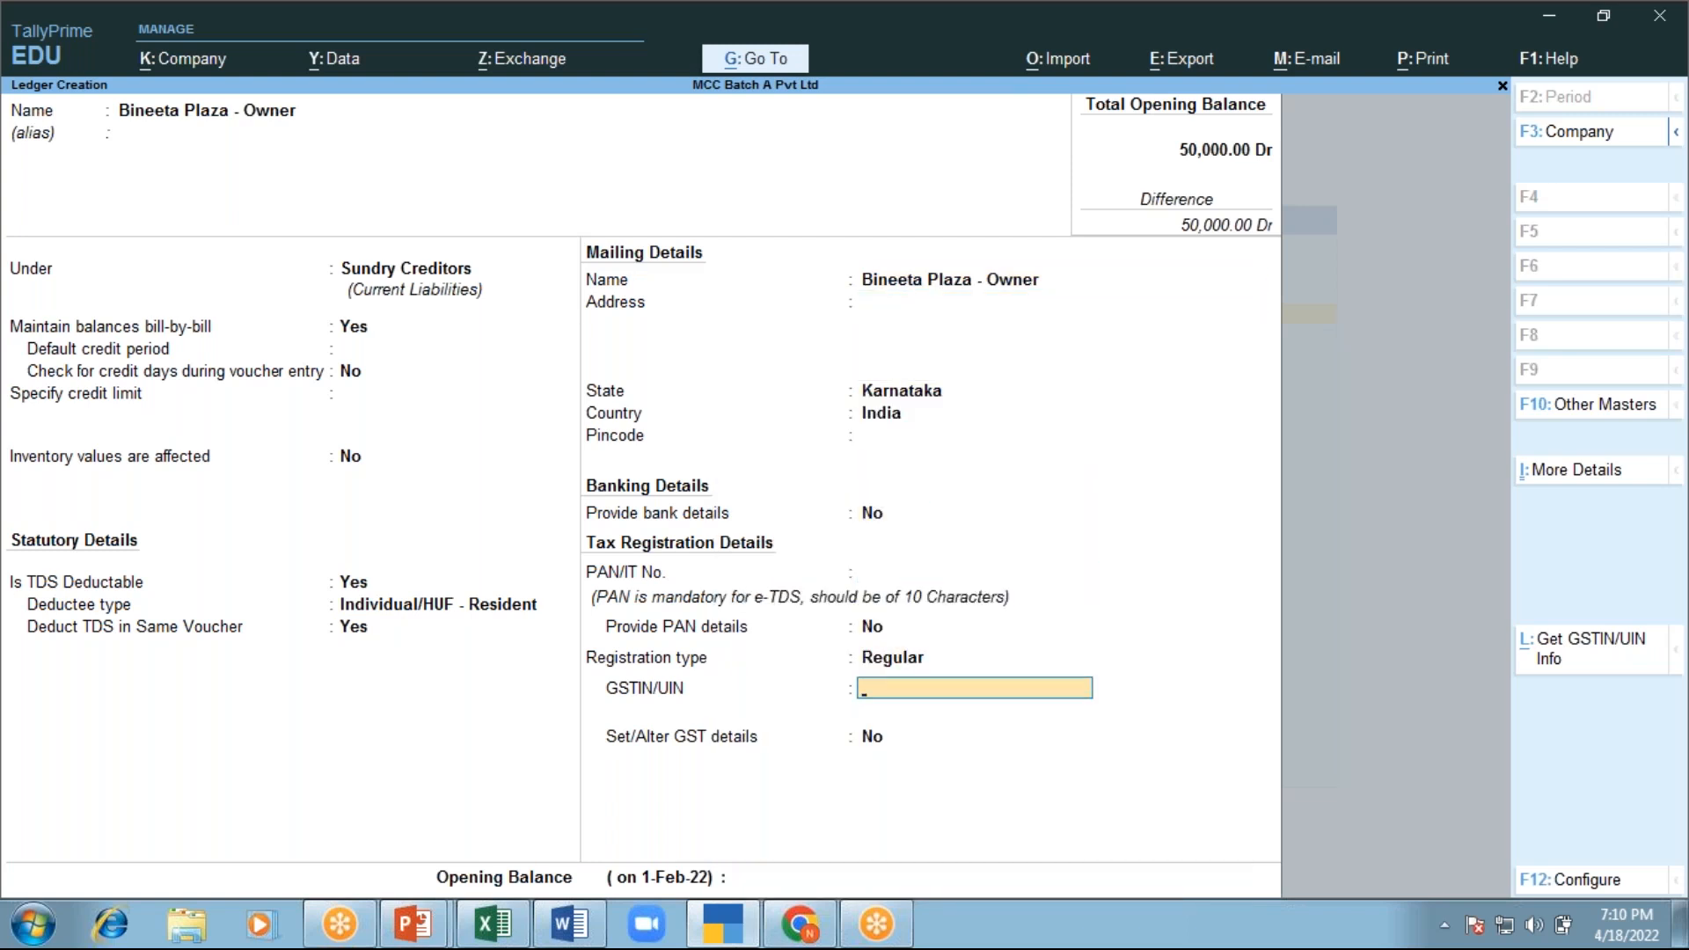
pyautogui.press('BackSpace')
pyautogui.press('BackSpace')
pyautogui.press('BackSpace')
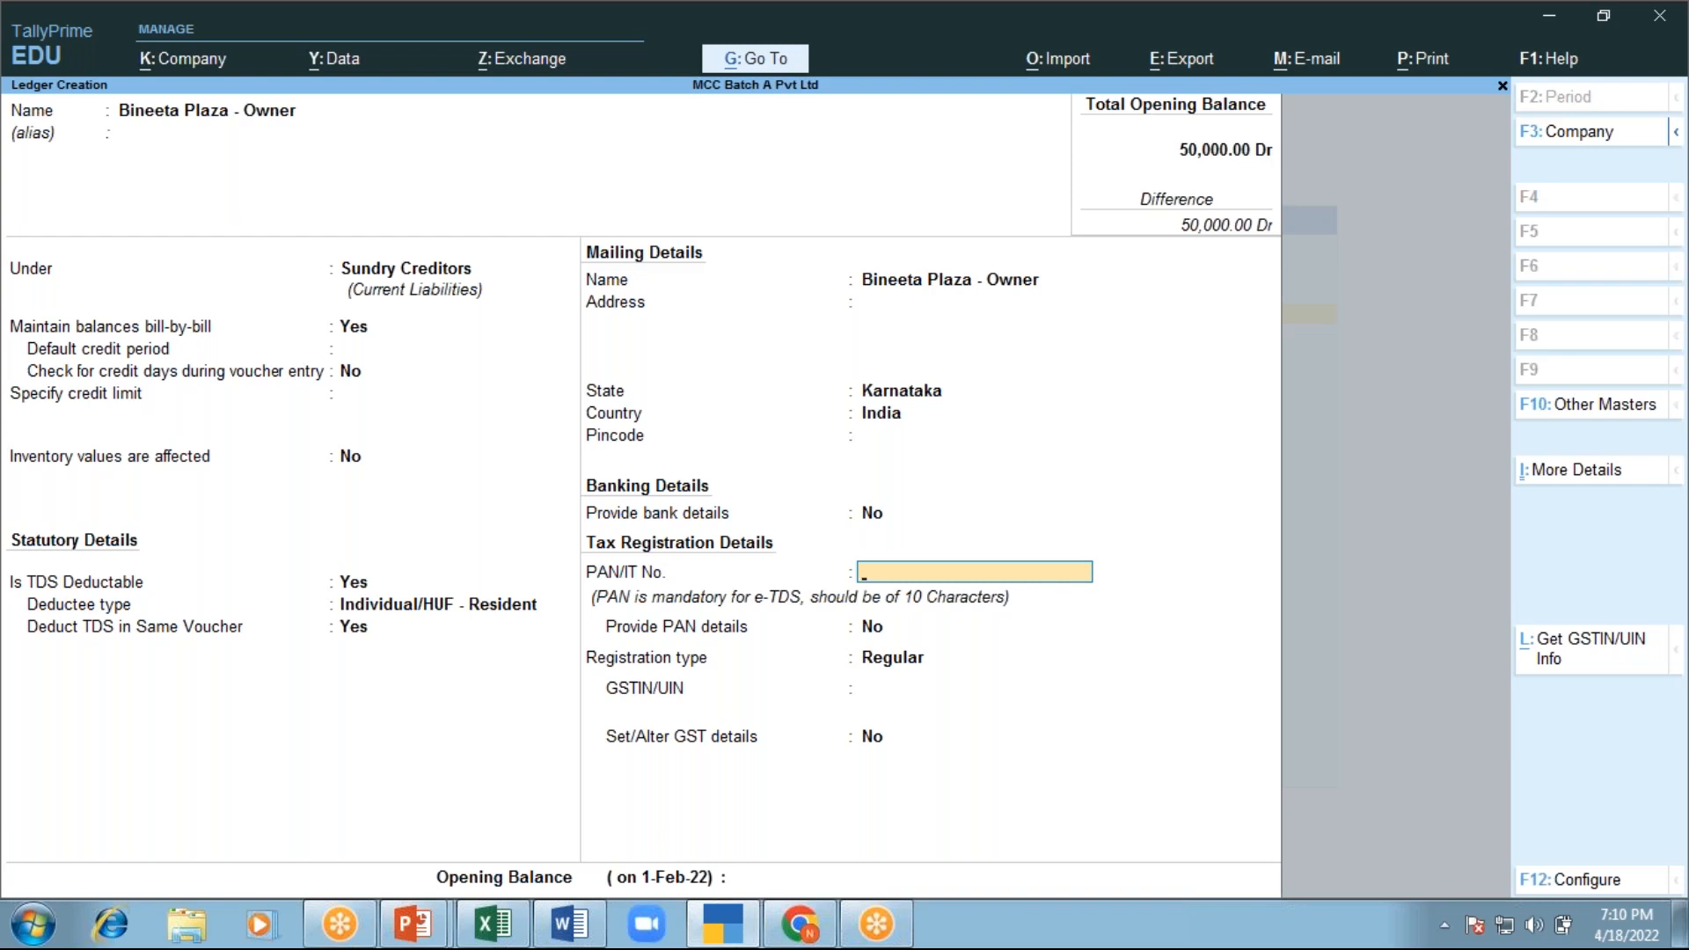
pyautogui.write('AAAAA1234A')
pyautogui.press('Return')
# Keep PAN details as No and the registration type as Regular, leaving the GSTIN/UIN blank
pyautogui.press('Return')
pyautogui.press('Return')
pyautogui.press('Return')
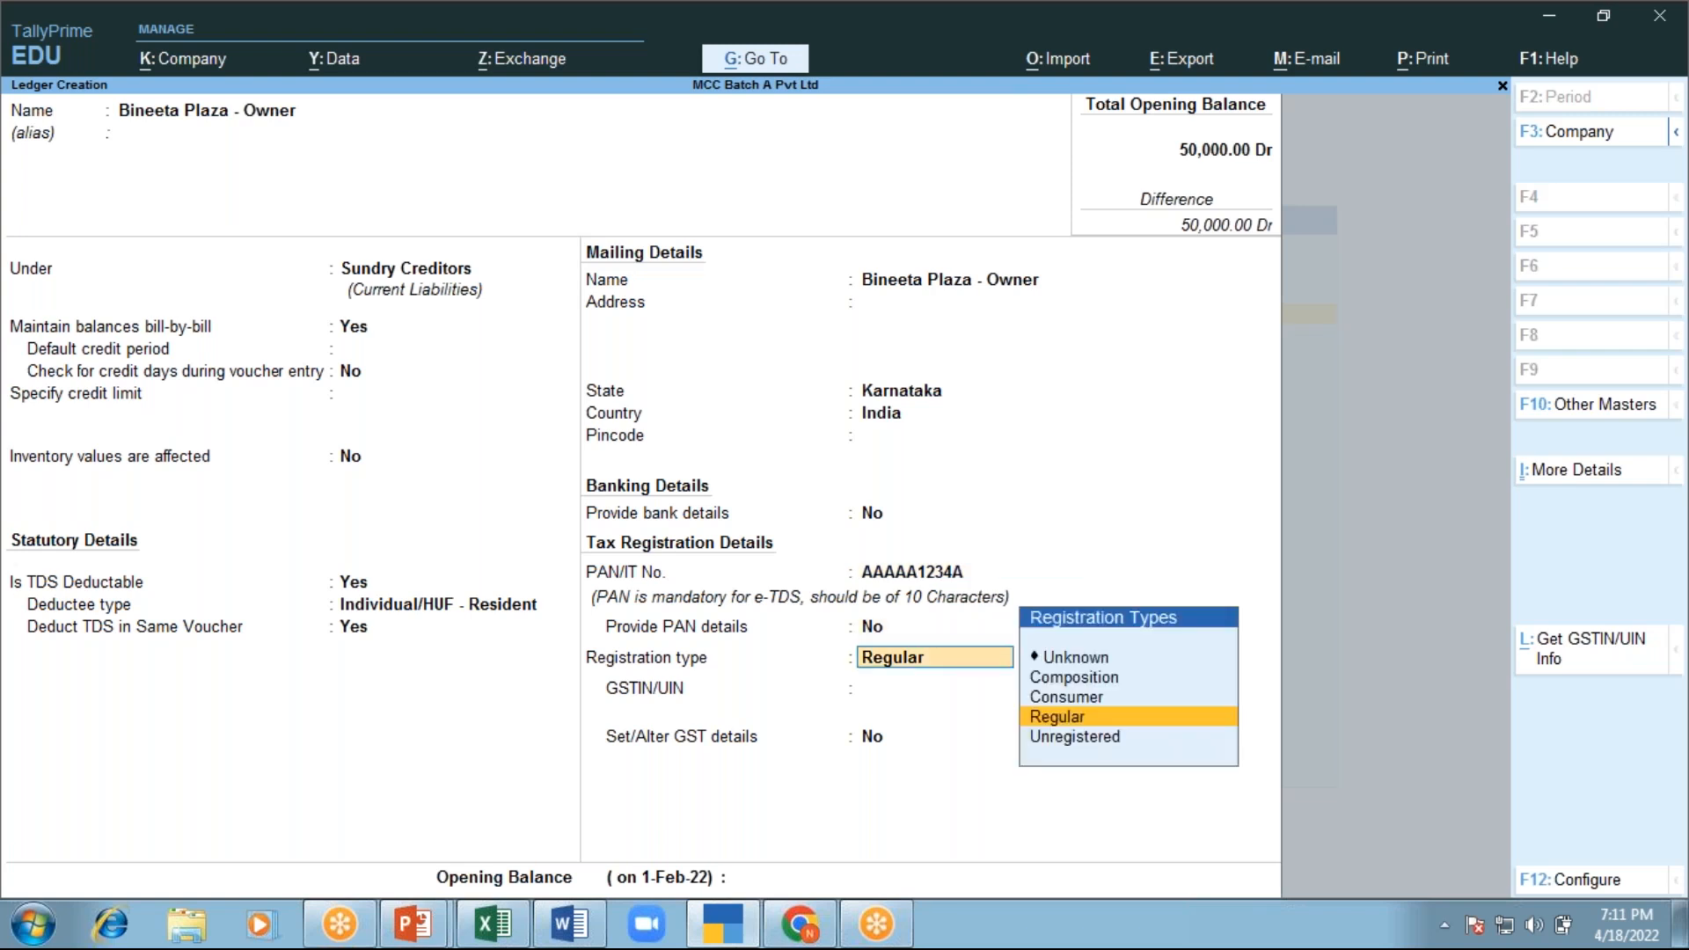
pyautogui.press('Return')
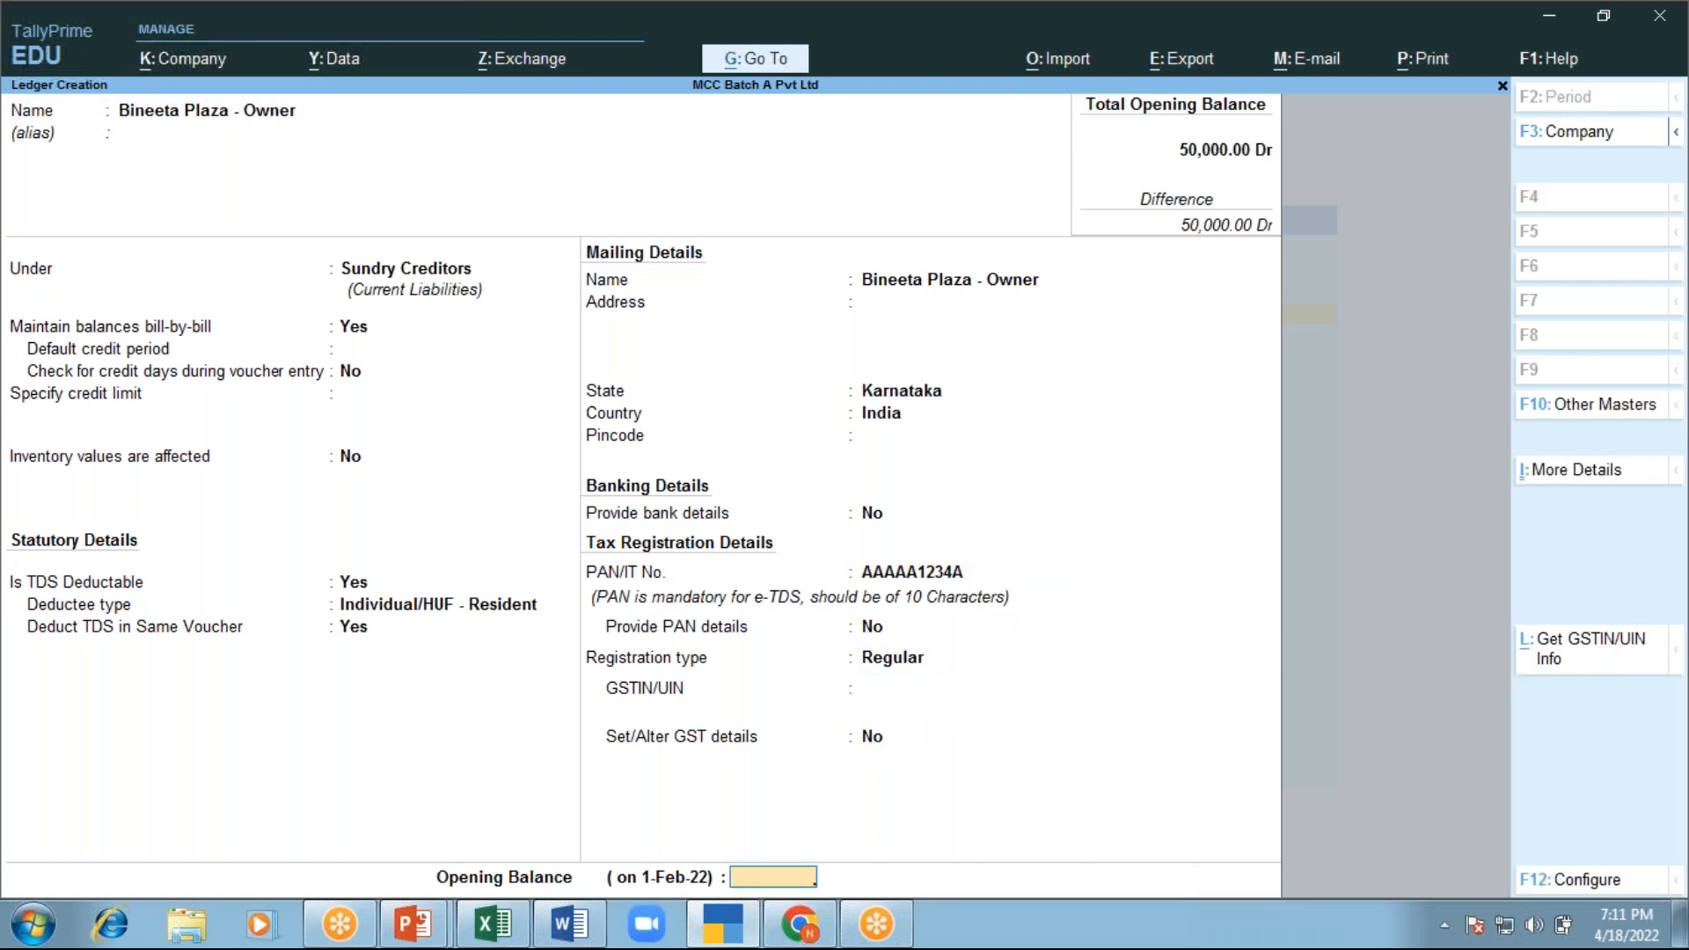
# Leave the opening balance blank, save the property owner's ledger and leave ledger creation
pyautogui.press('Return')
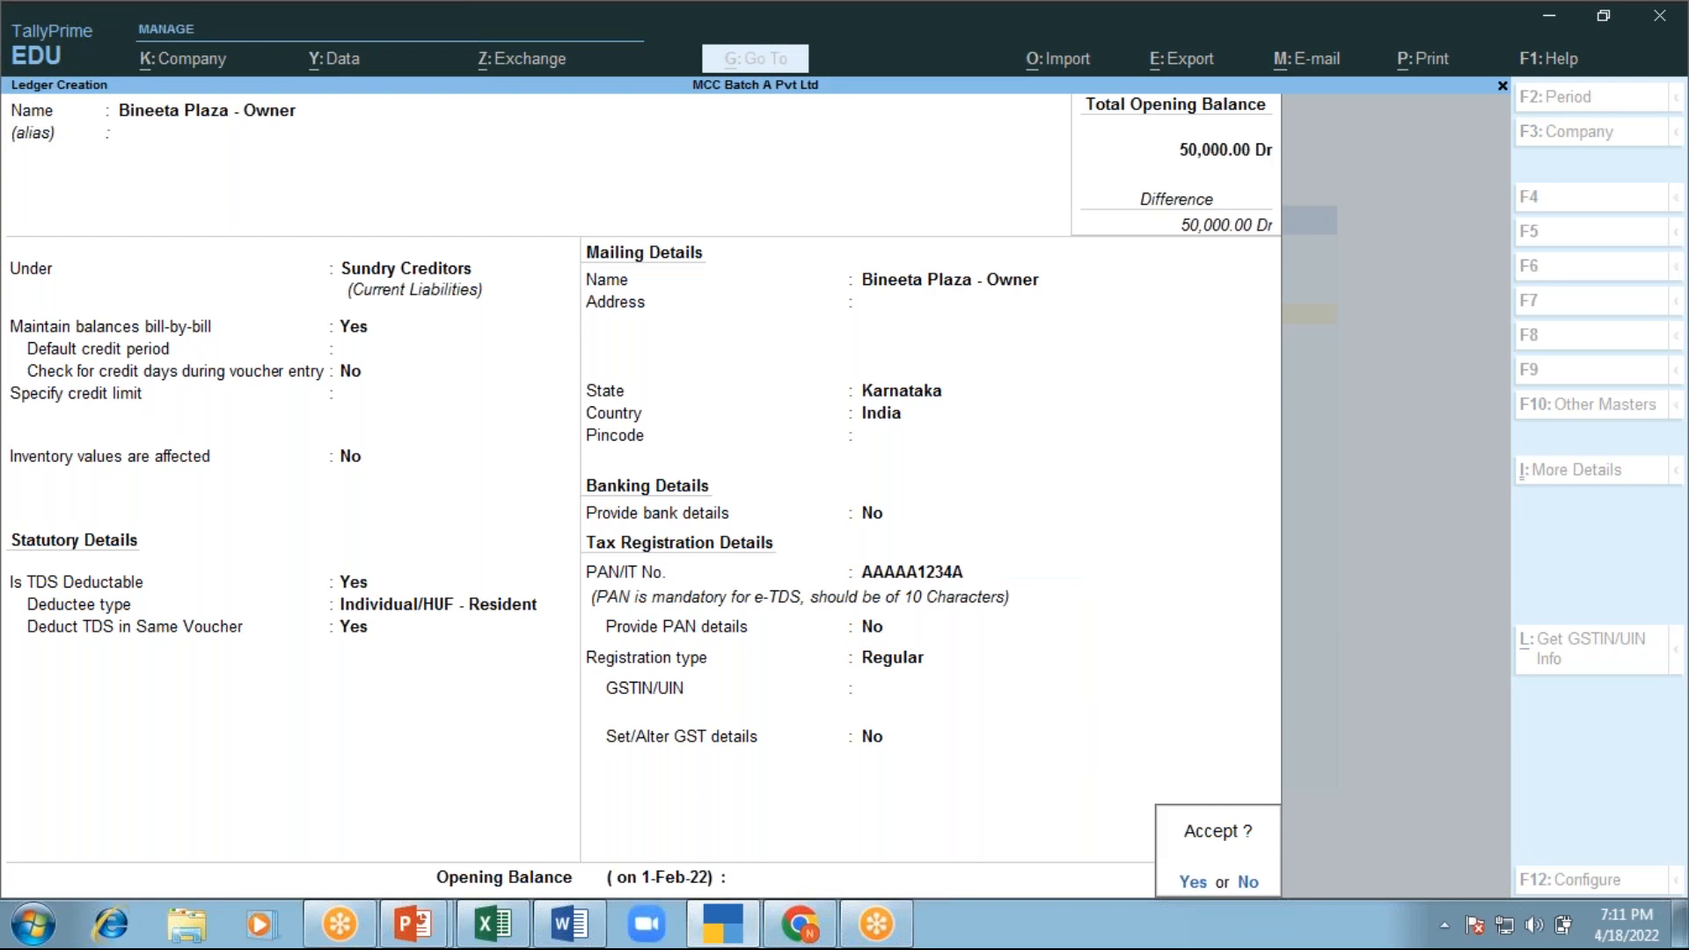
pyautogui.press('Return')
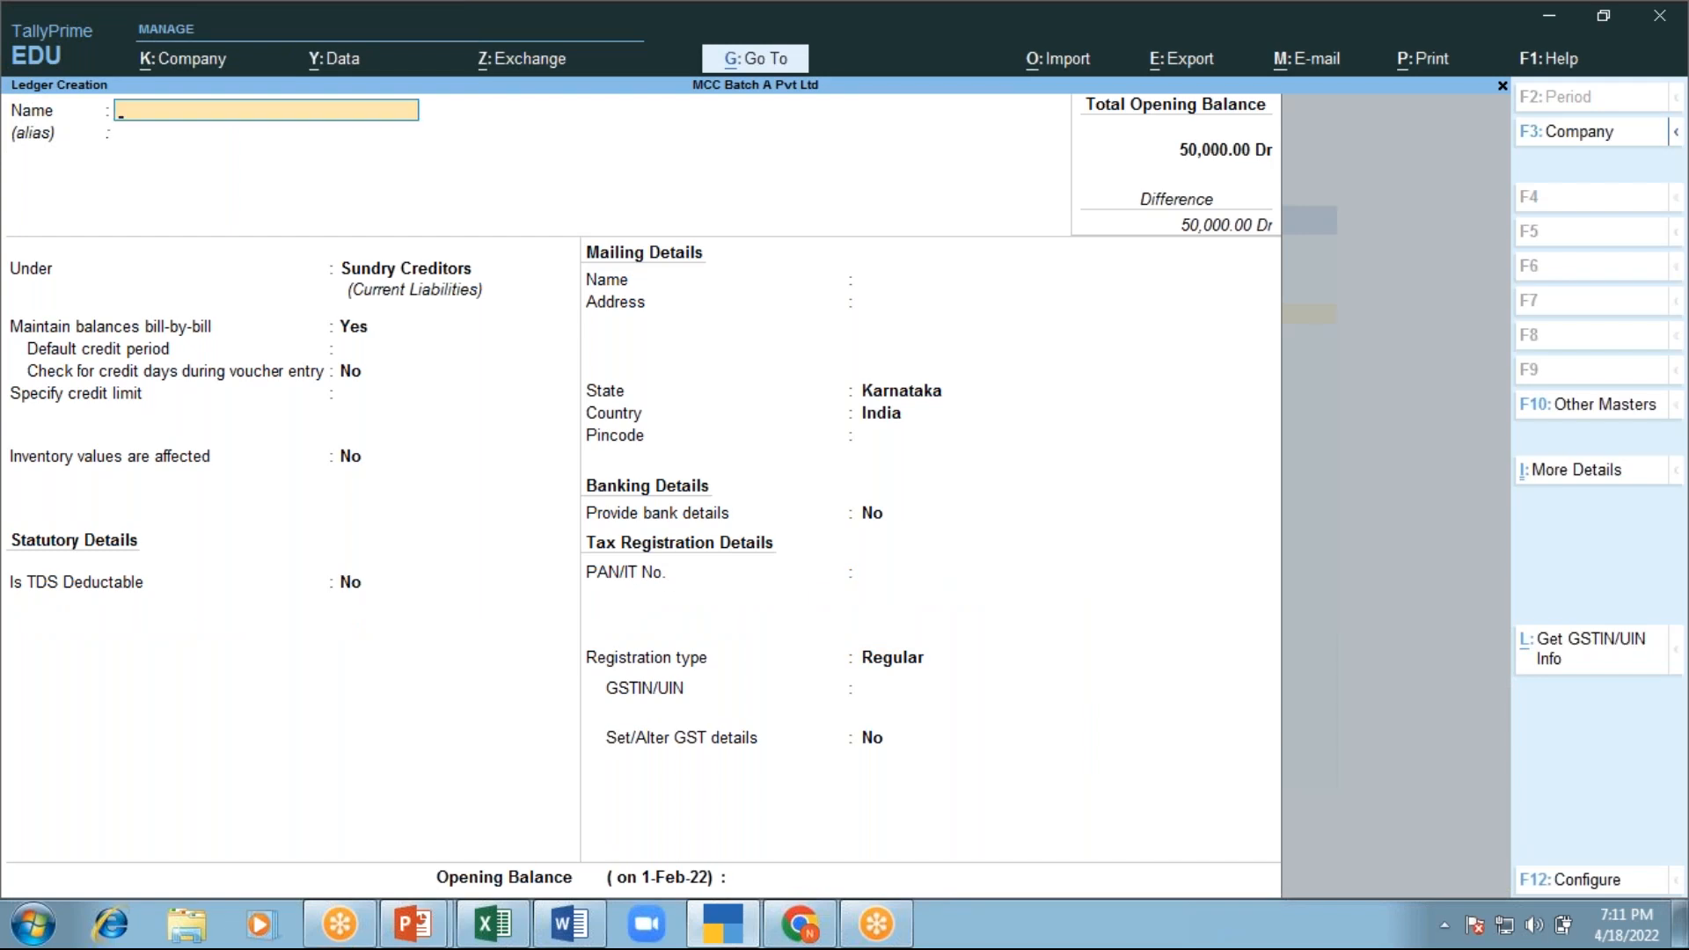
pyautogui.press('Escape')
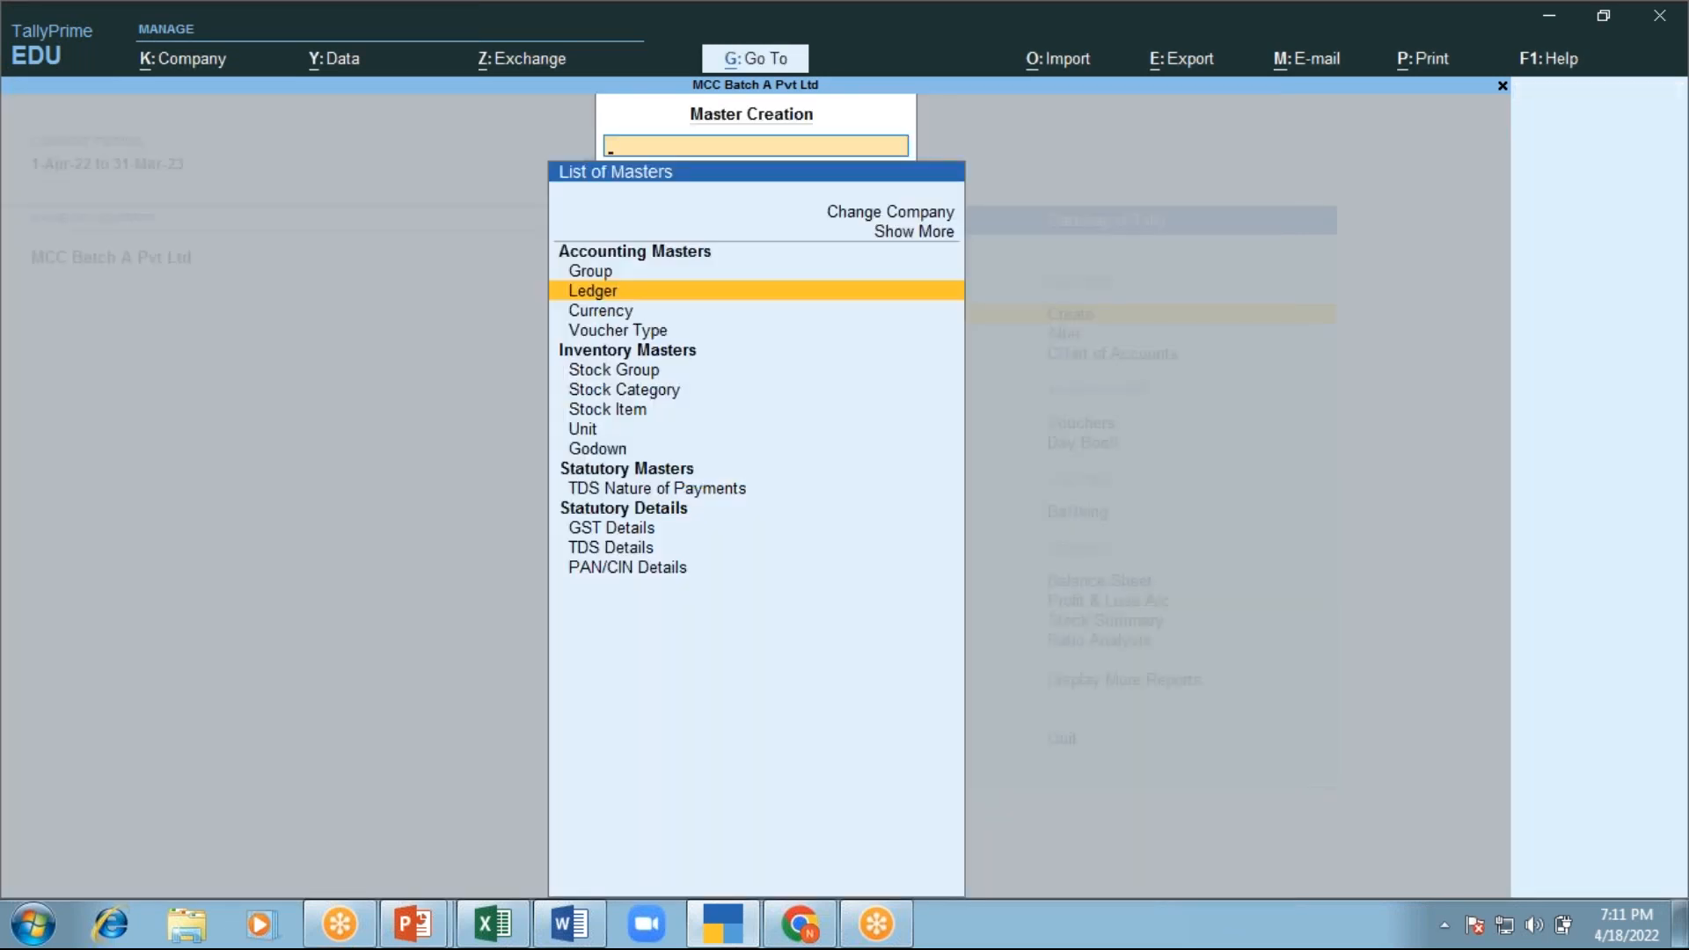
pyautogui.press('Escape')
# Open the Bineeta Plaza - Owner ledger for alteration to review its TDS and tax registration details, and leave without saving
pyautogui.press('Down')
pyautogui.press('Return')
pyautogui.press('Down')
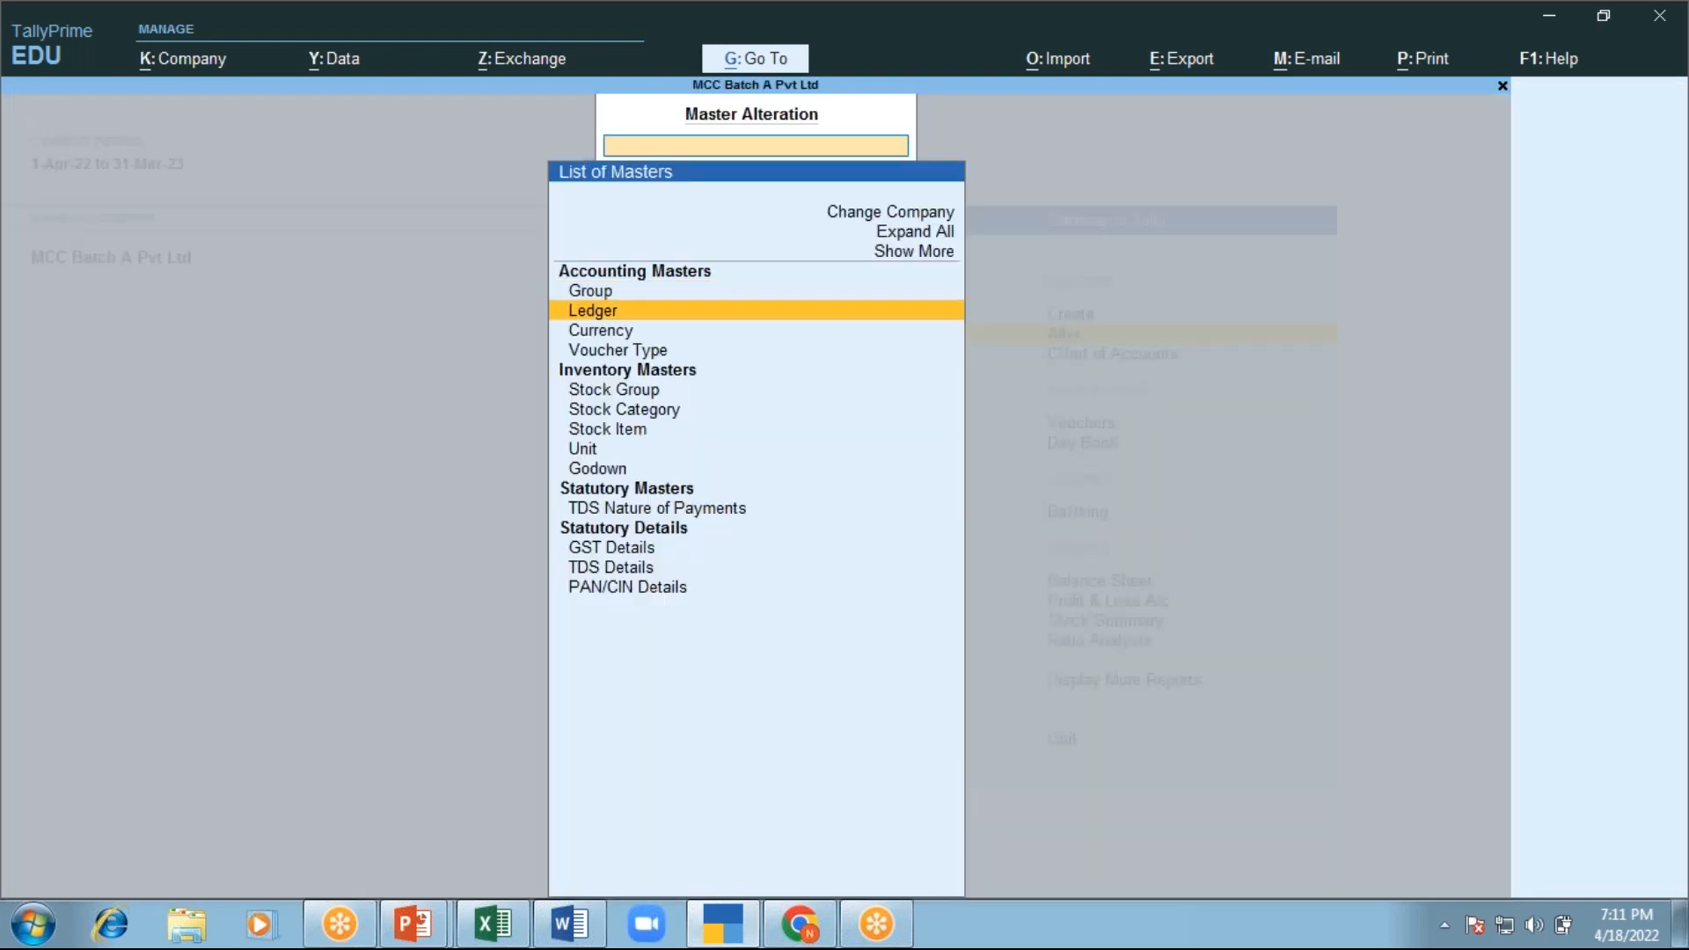
pyautogui.press('Return')
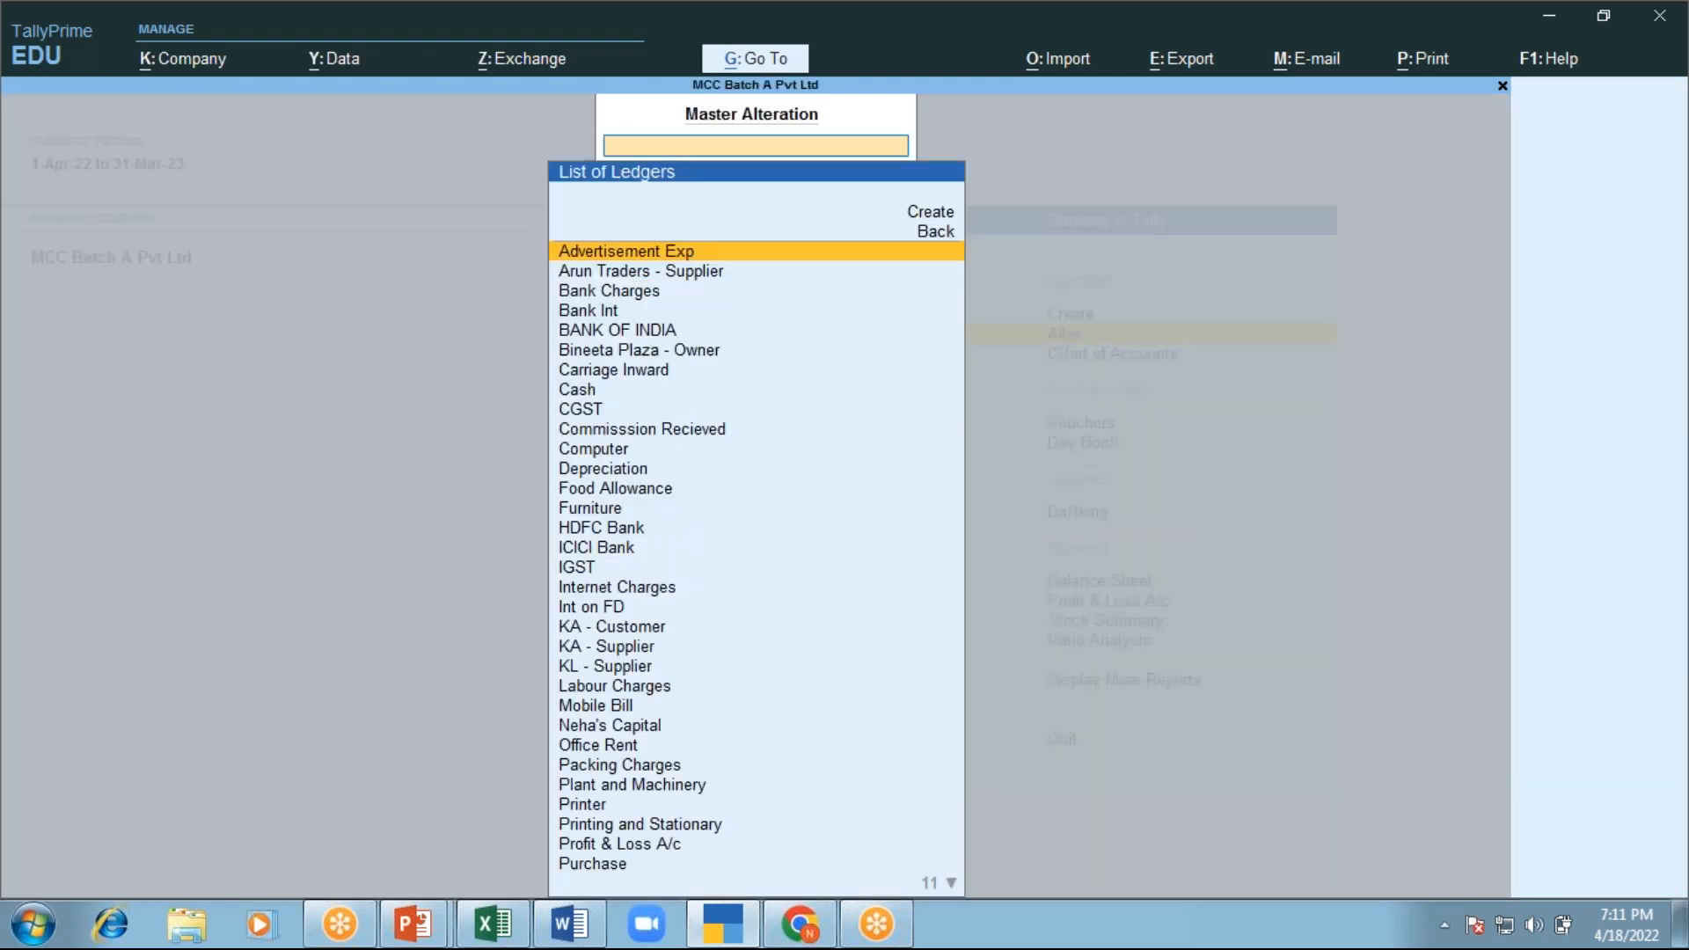
pyautogui.write('Bi')
pyautogui.press('Return')
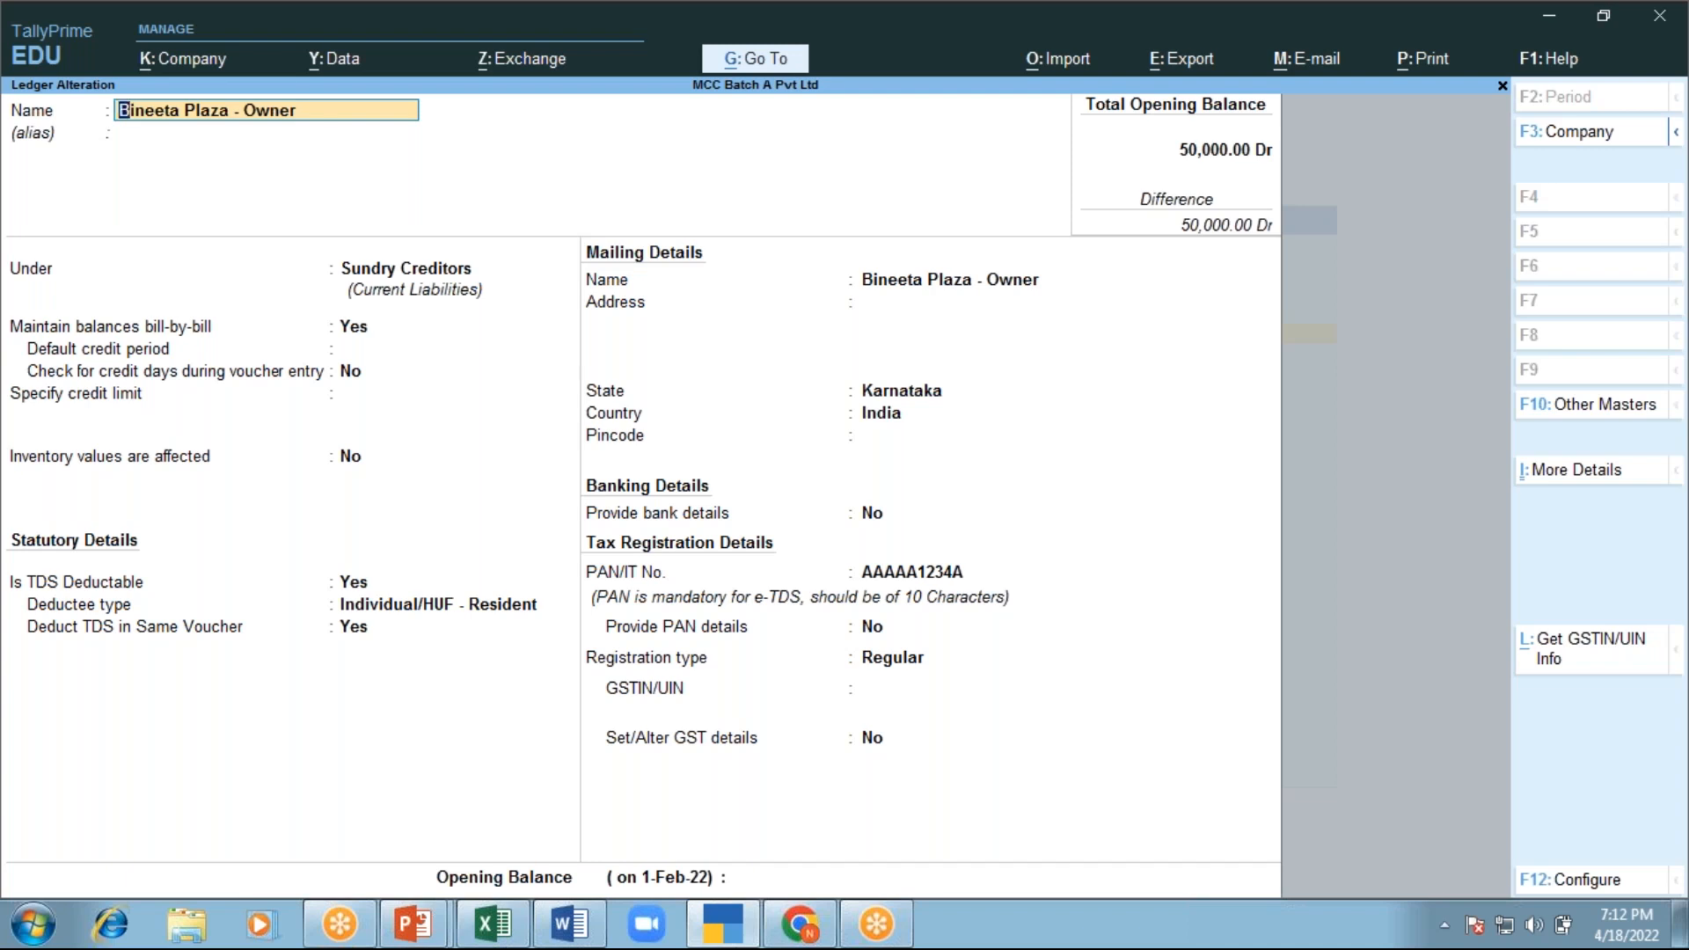
pyautogui.press('BackSpace')
pyautogui.press('Escape')
pyautogui.press('y')
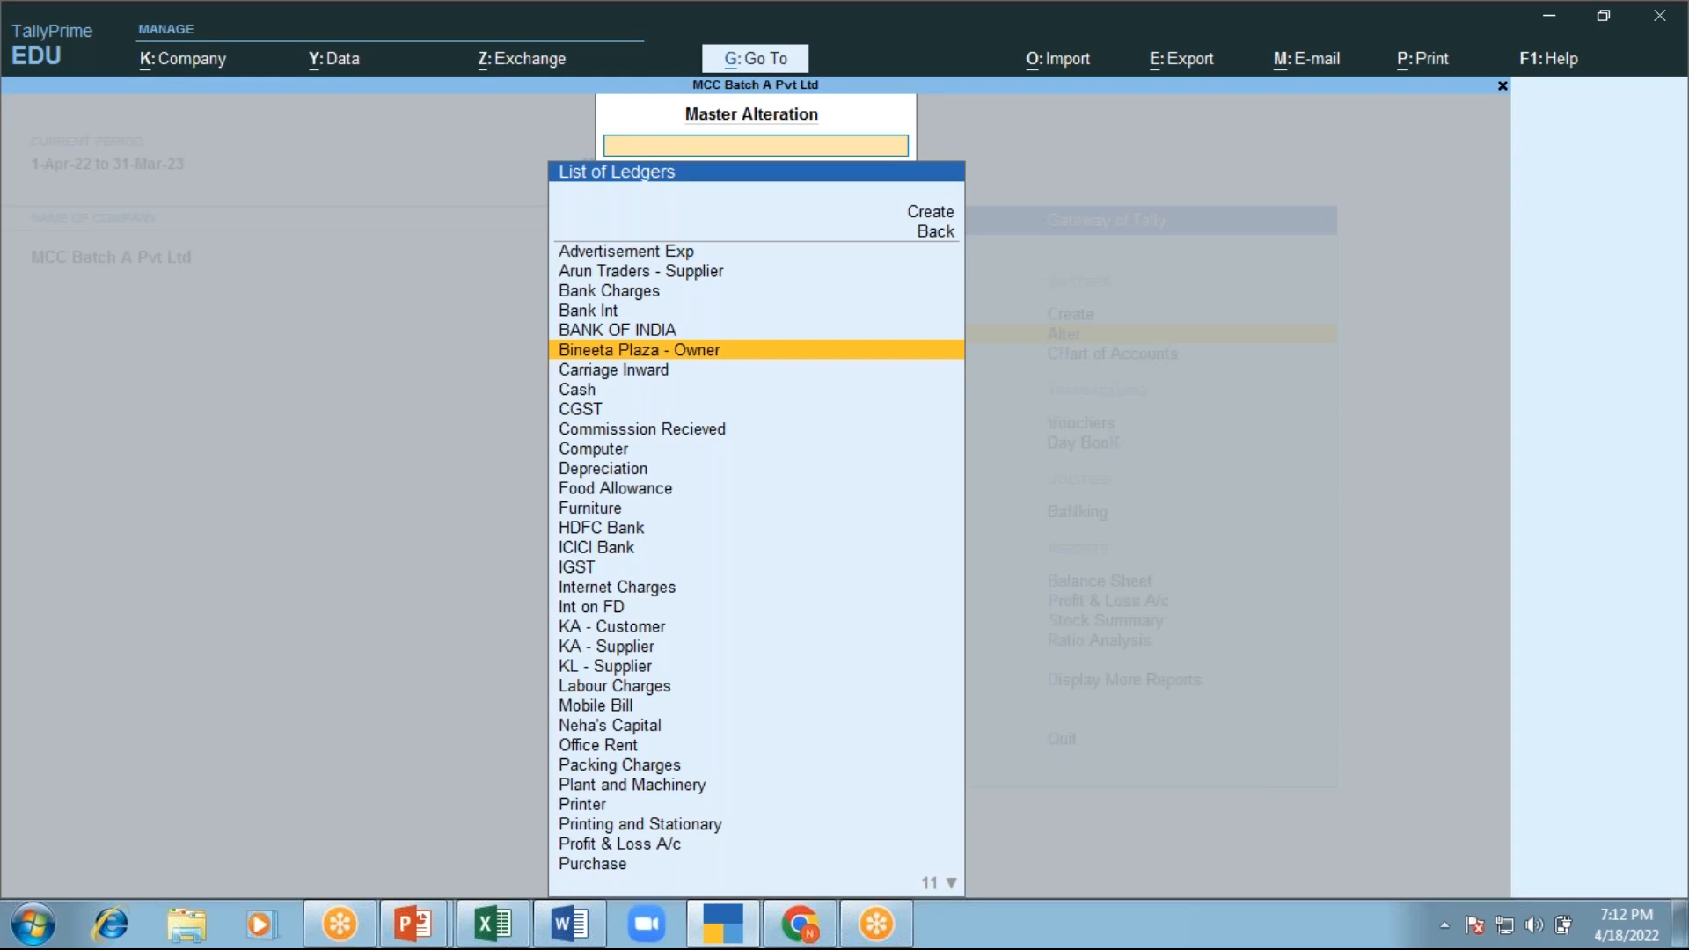
pyautogui.press('Escape')
pyautogui.press('Escape')
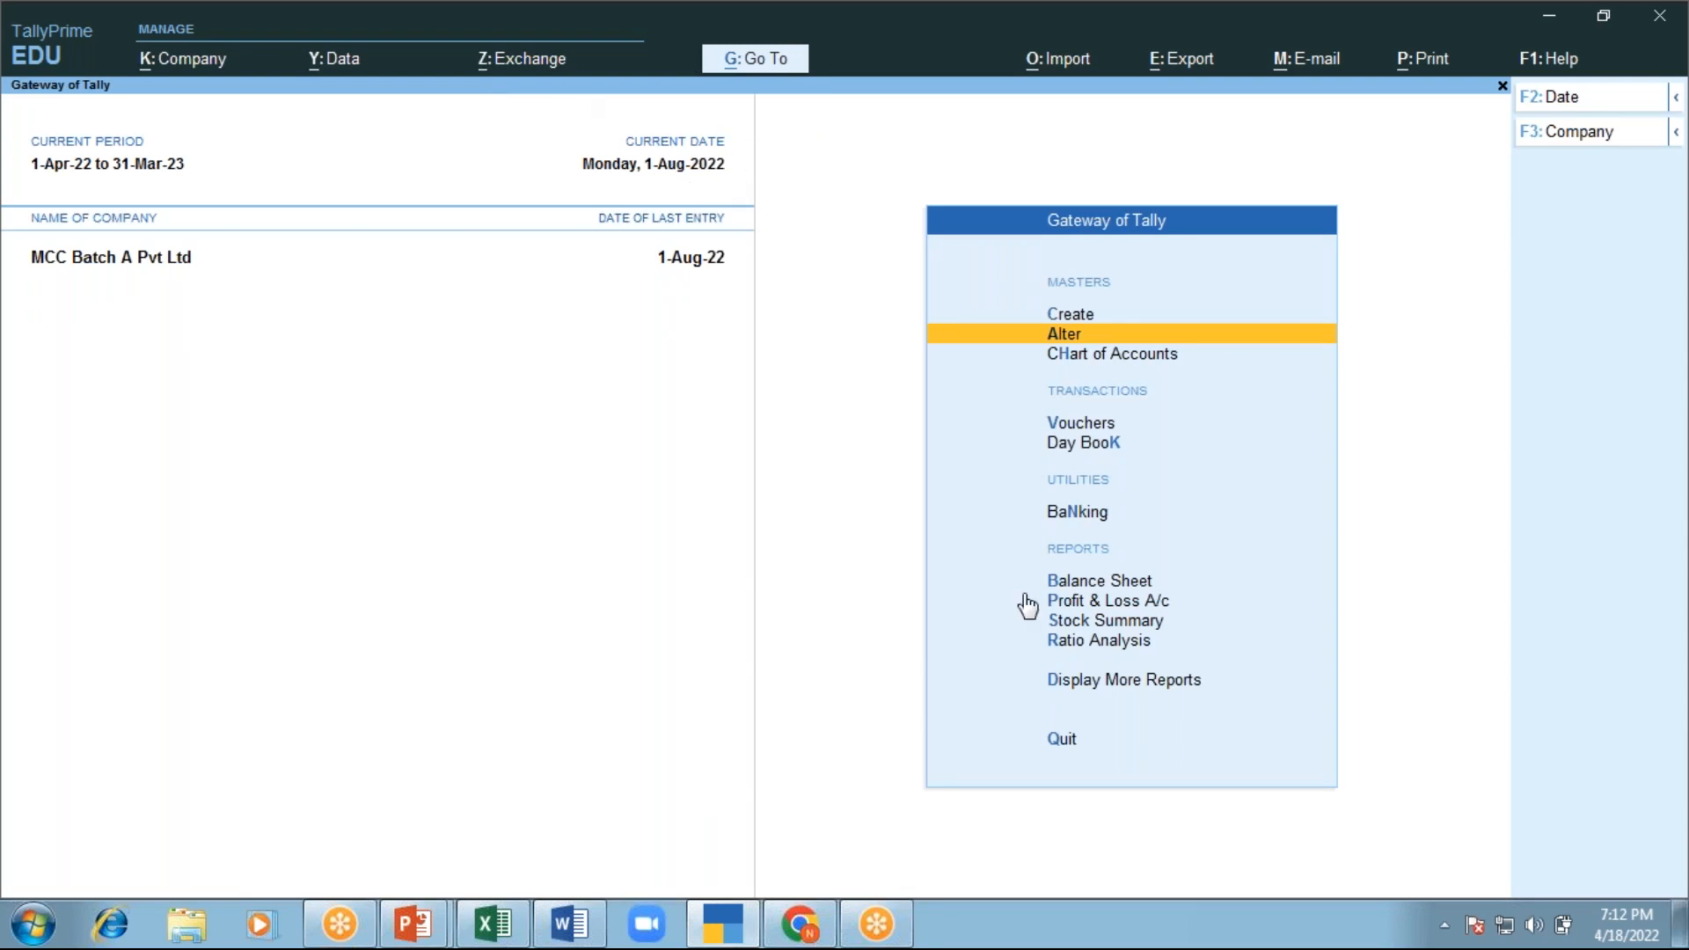
# Start a journal voucher dated 1-Aug-22, leaving the reference number and reference date blank
pyautogui.press('Down')
pyautogui.press('Down')
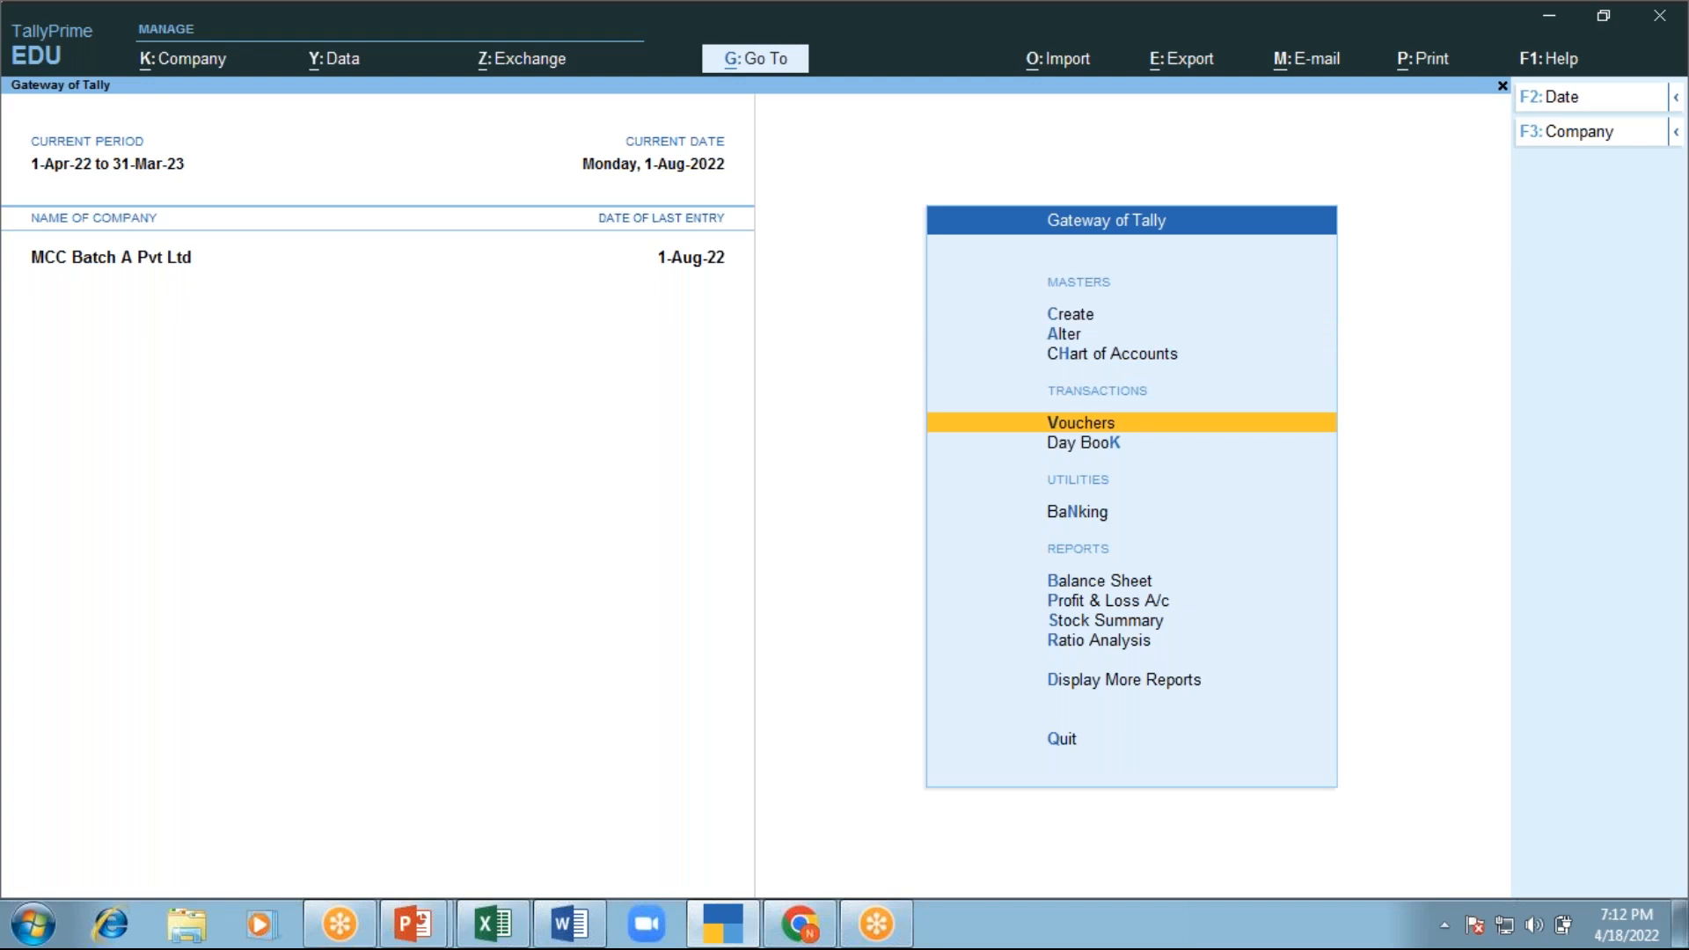
pyautogui.press('Return')
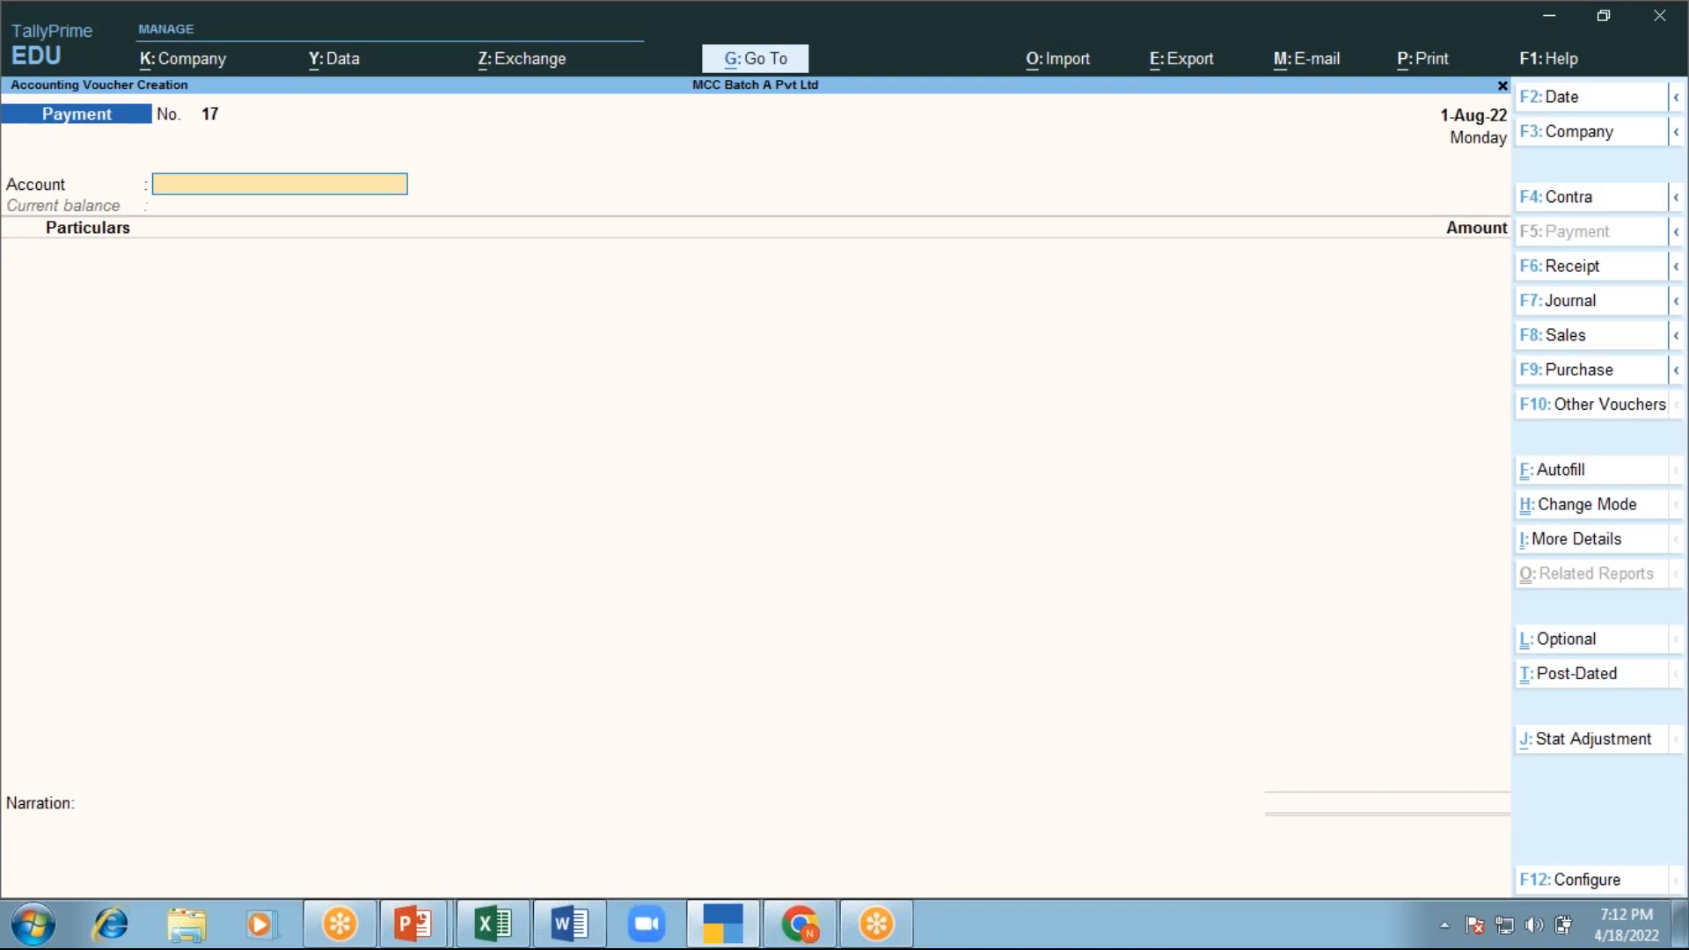
pyautogui.click(1578, 307)
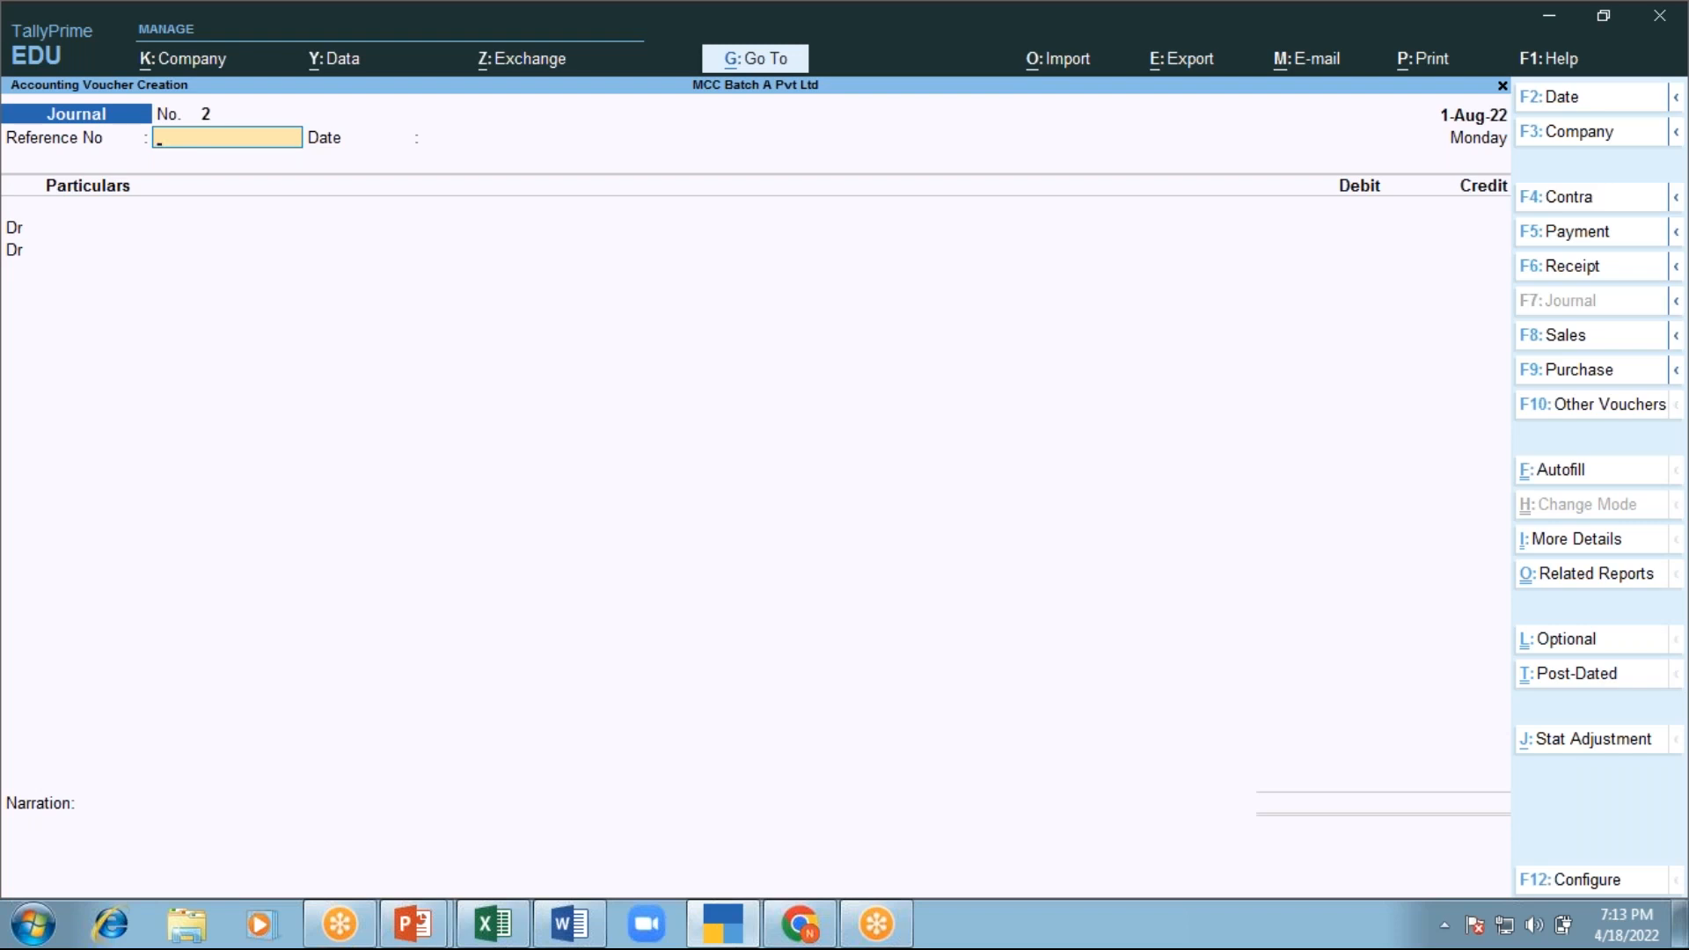
pyautogui.press('Return')
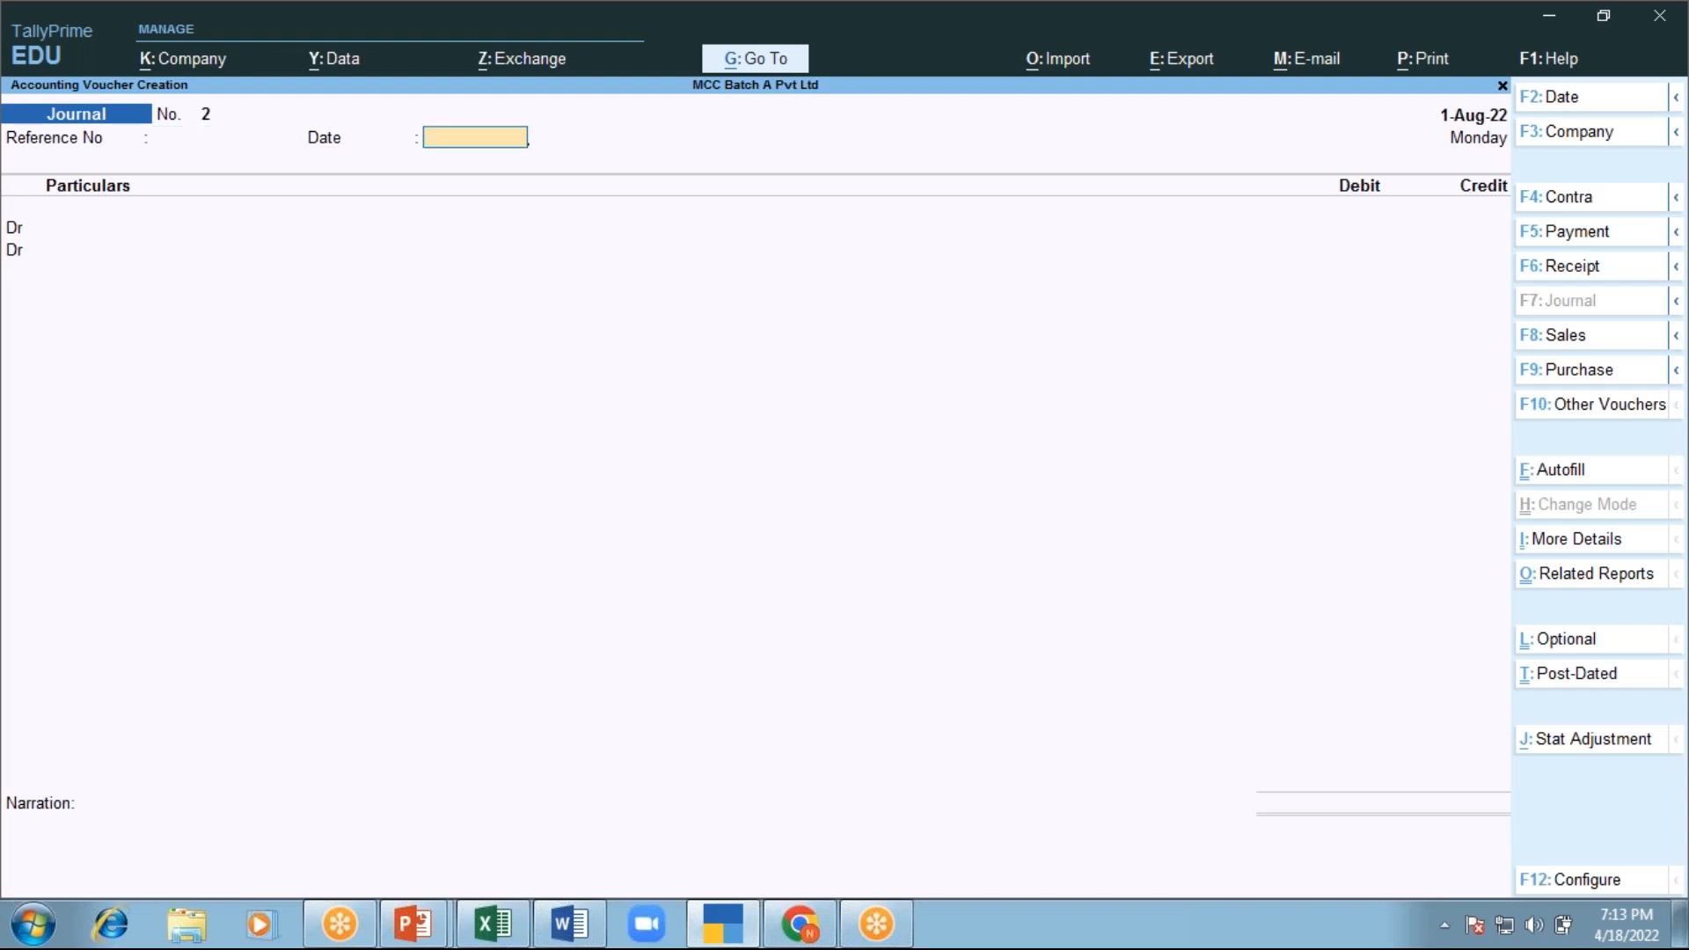
pyautogui.press('Return')
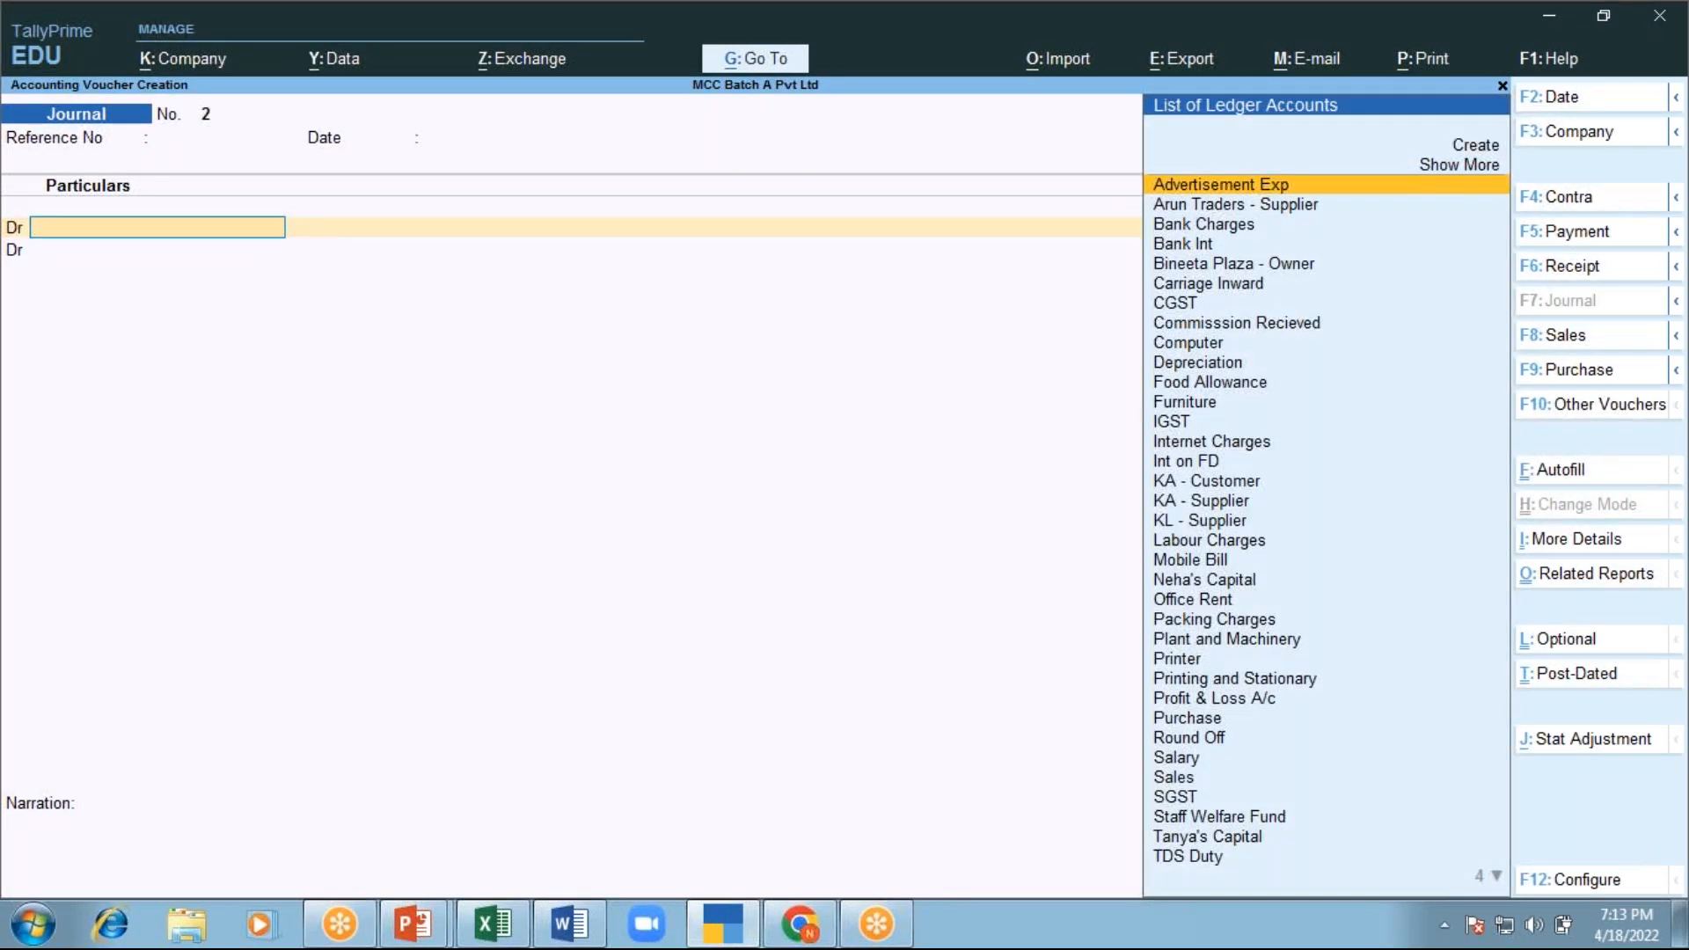
# Debit the Office Rent ledger with 1,00,000 in the journal voucher
pyautogui.write('of')
pyautogui.press('Return')
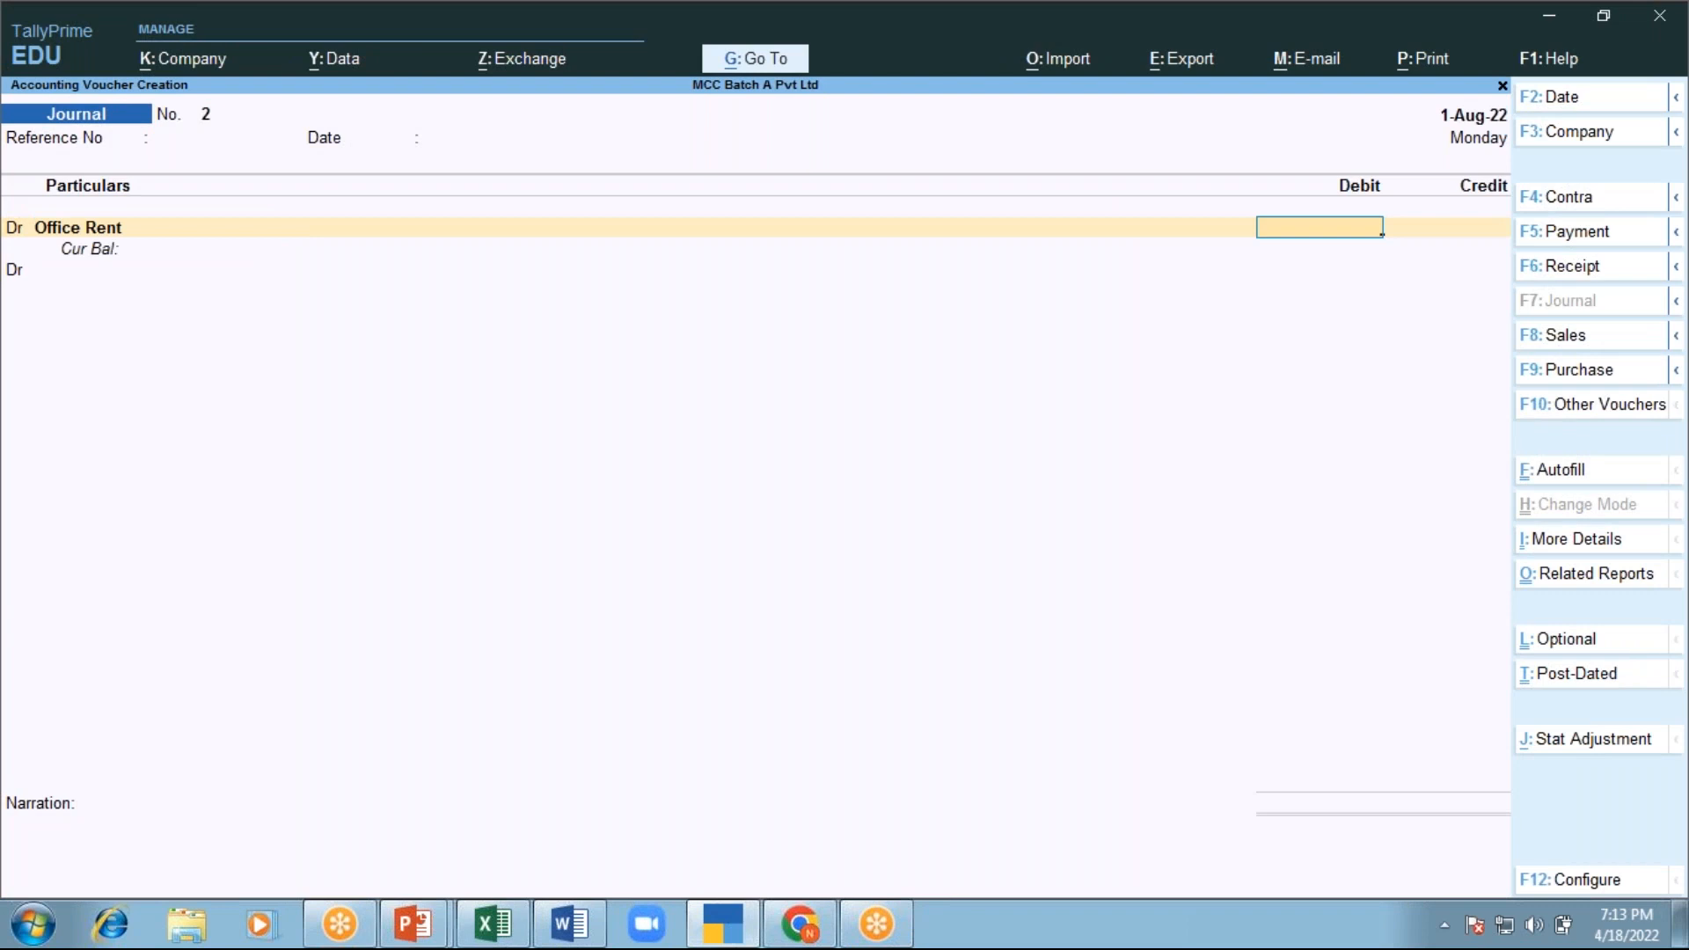
pyautogui.write('100000')
pyautogui.press('Return')
pyautogui.press('Return')
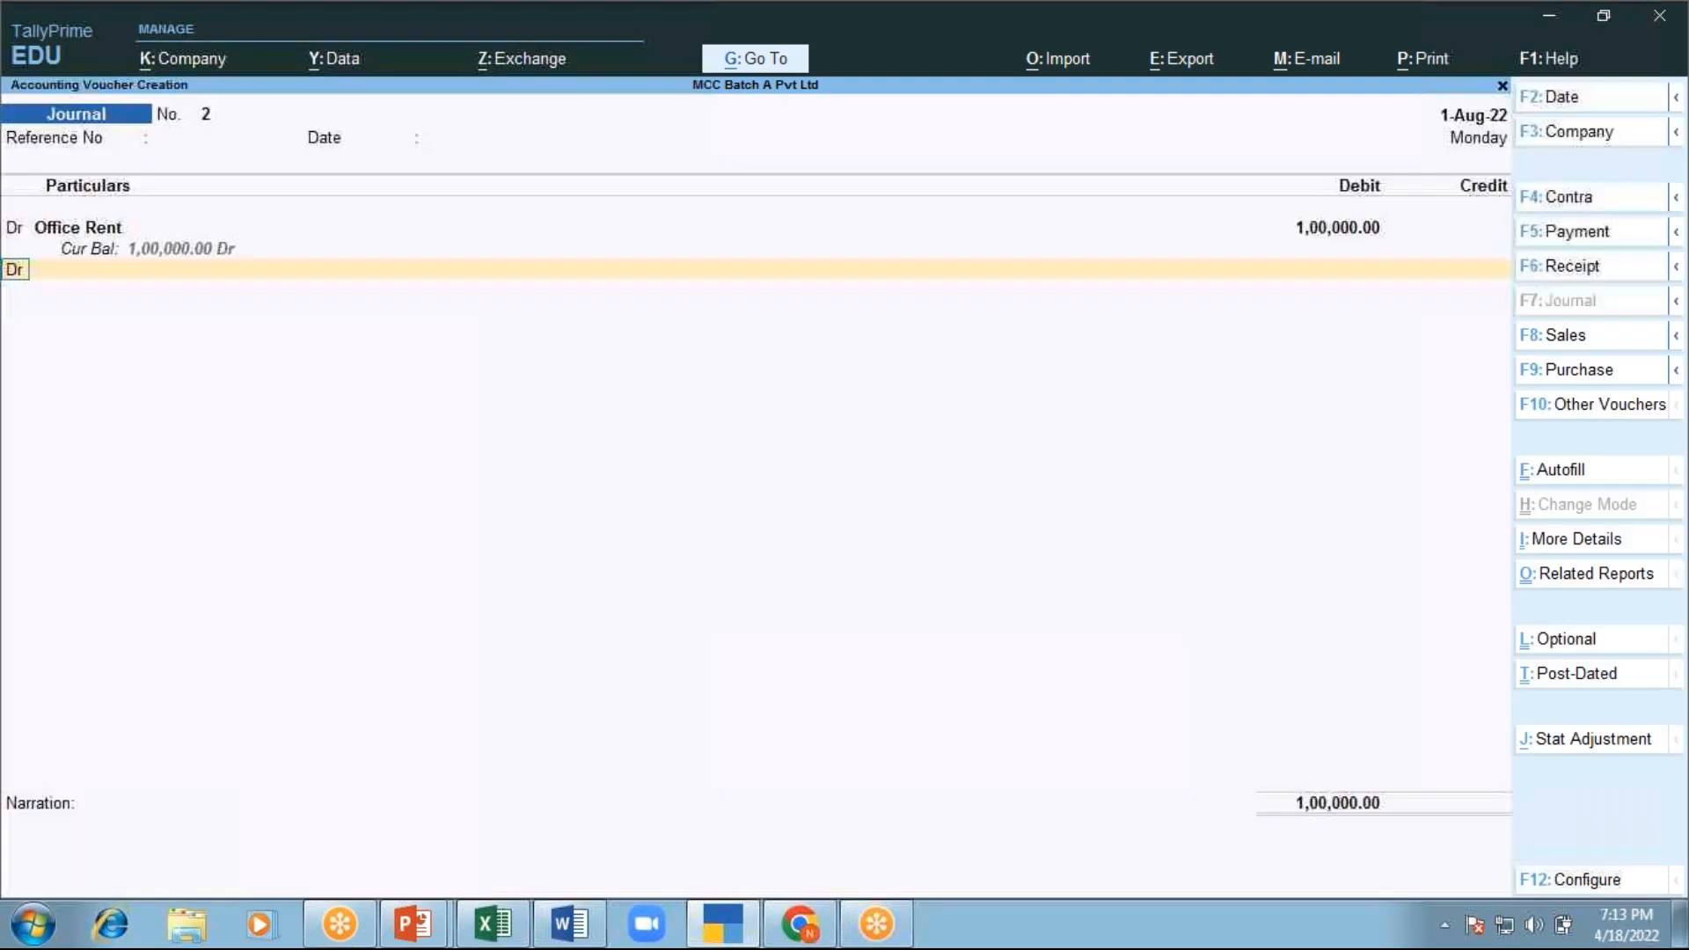
# Credit Bineeta Plaza - Owner with 1,00,000 as New Ref 2, save the journal voucher without narration and leave voucher entry
pyautogui.write('c')
pyautogui.press('Return')
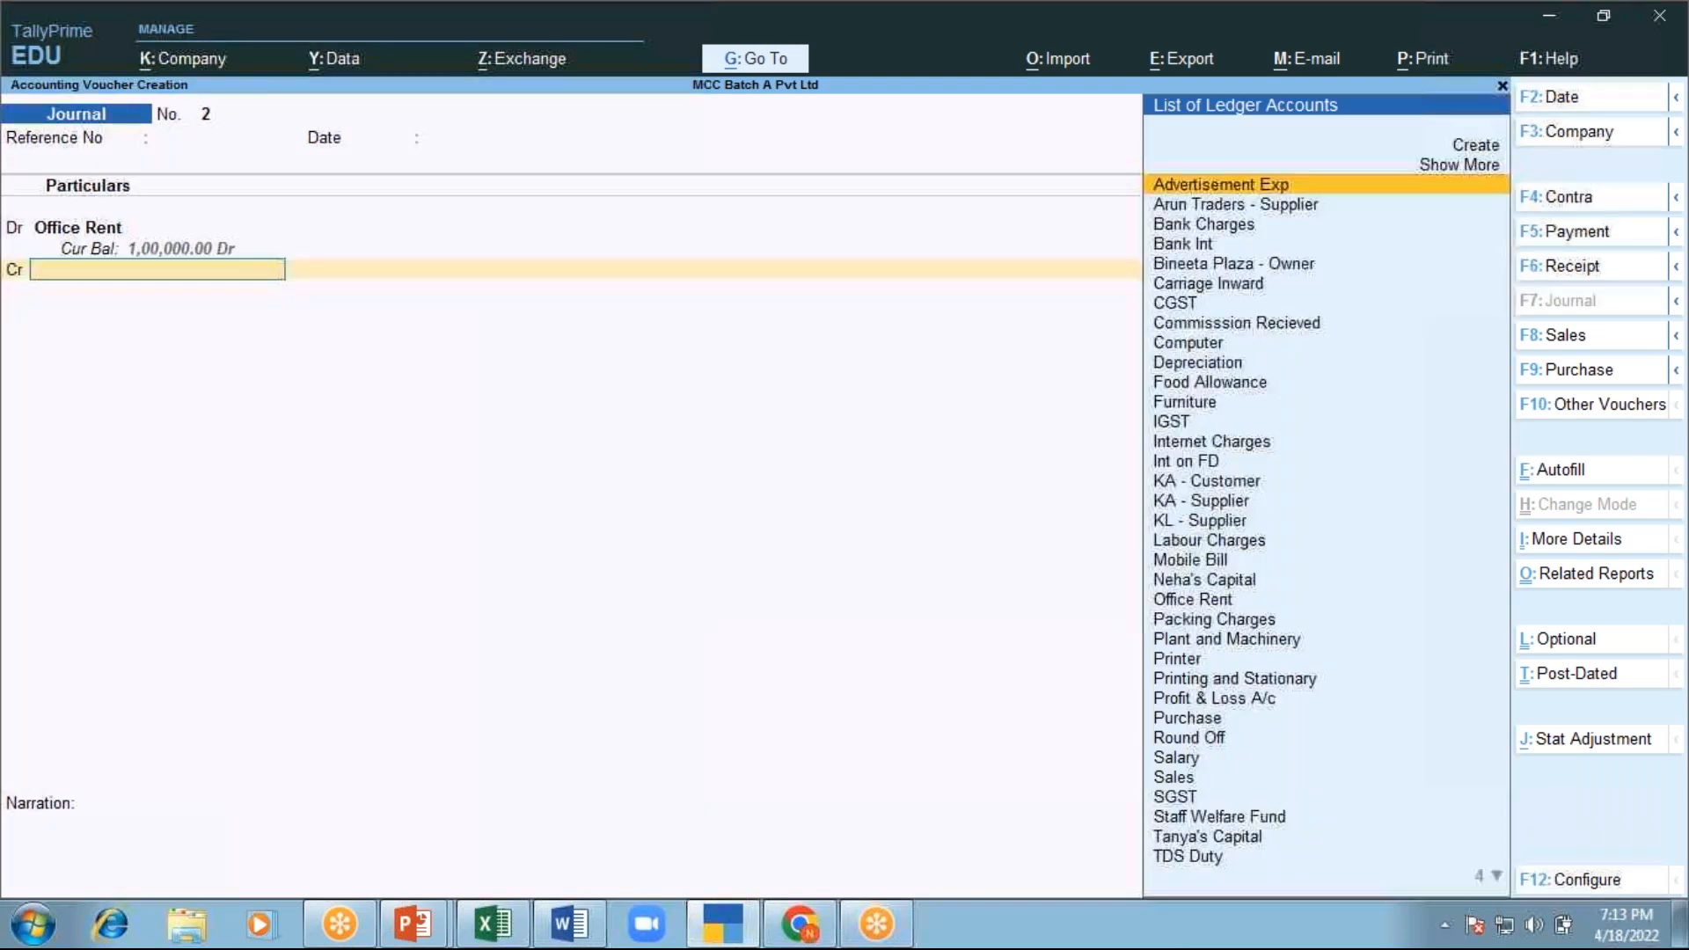
pyautogui.write('Bi')
pyautogui.press('Return')
pyautogui.press('Return')
pyautogui.press('Up')
pyautogui.press('Return')
pyautogui.press('Return')
pyautogui.press('Return')
pyautogui.press('Return')
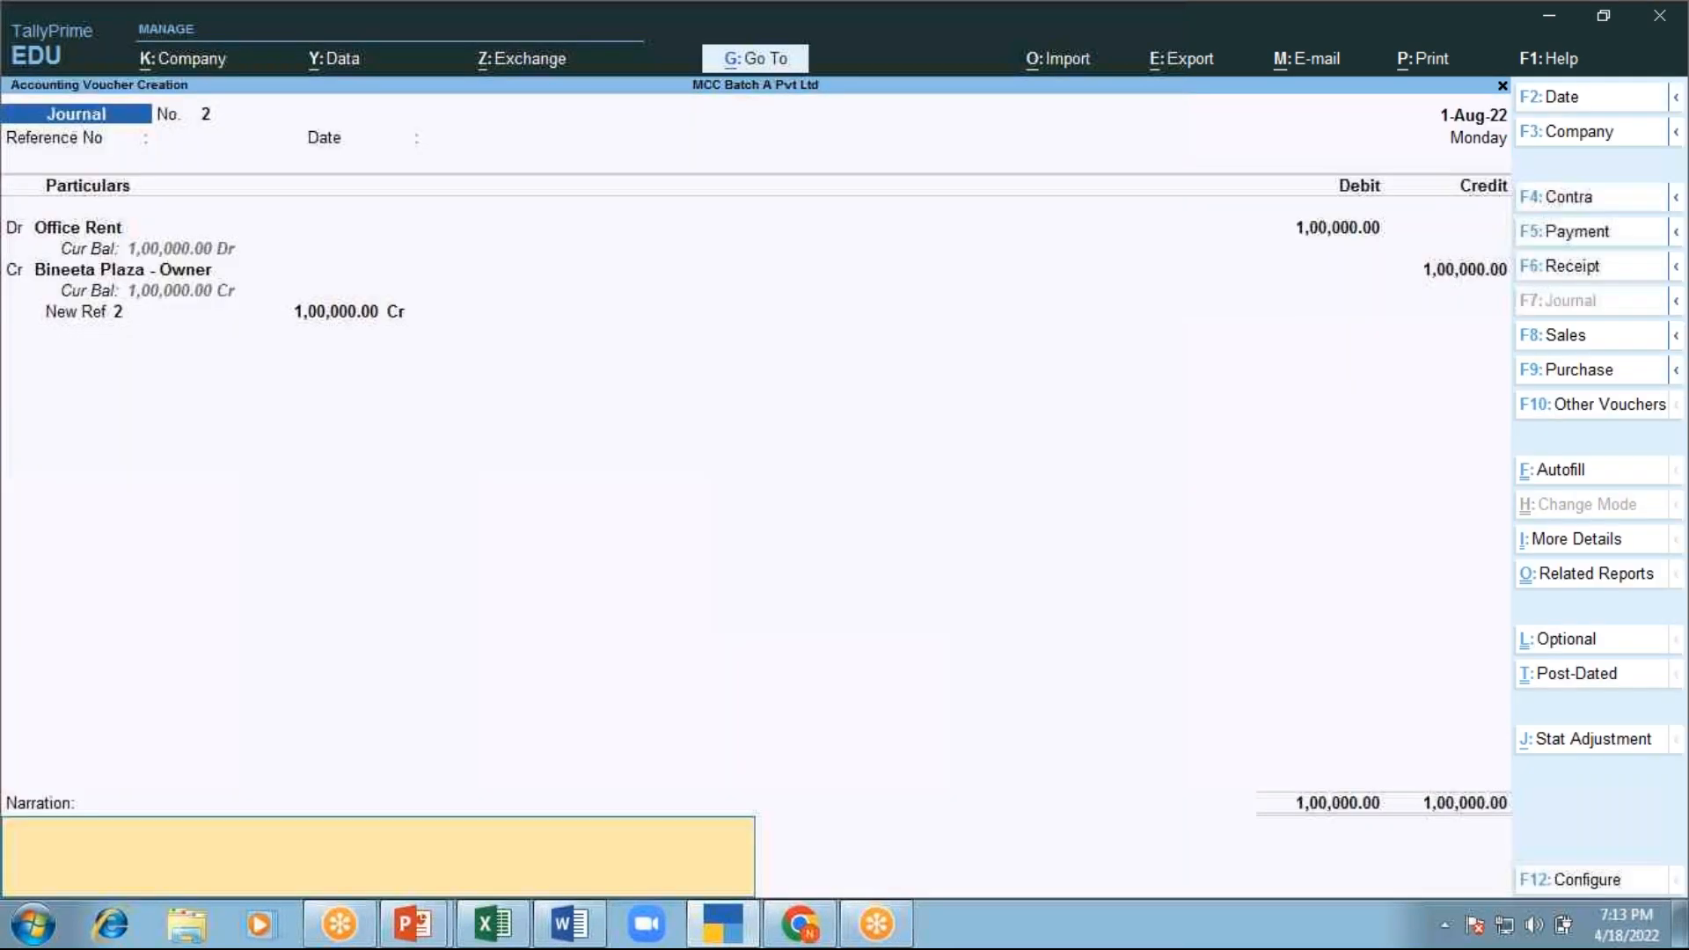
pyautogui.press('Return')
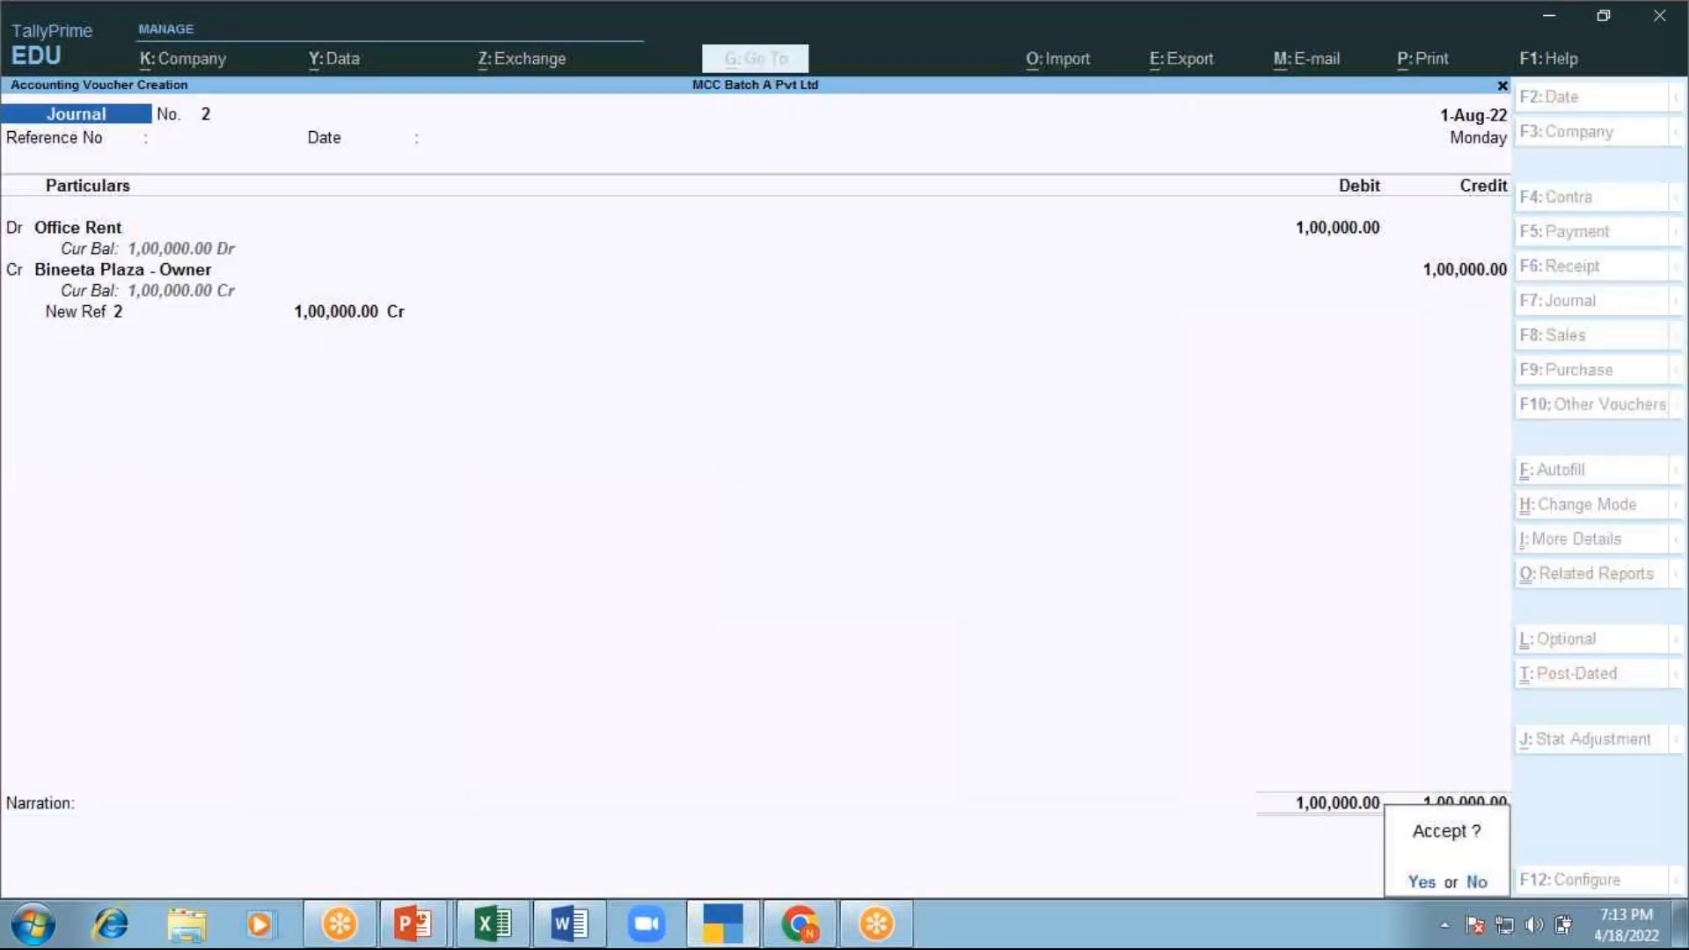
pyautogui.press('Return')
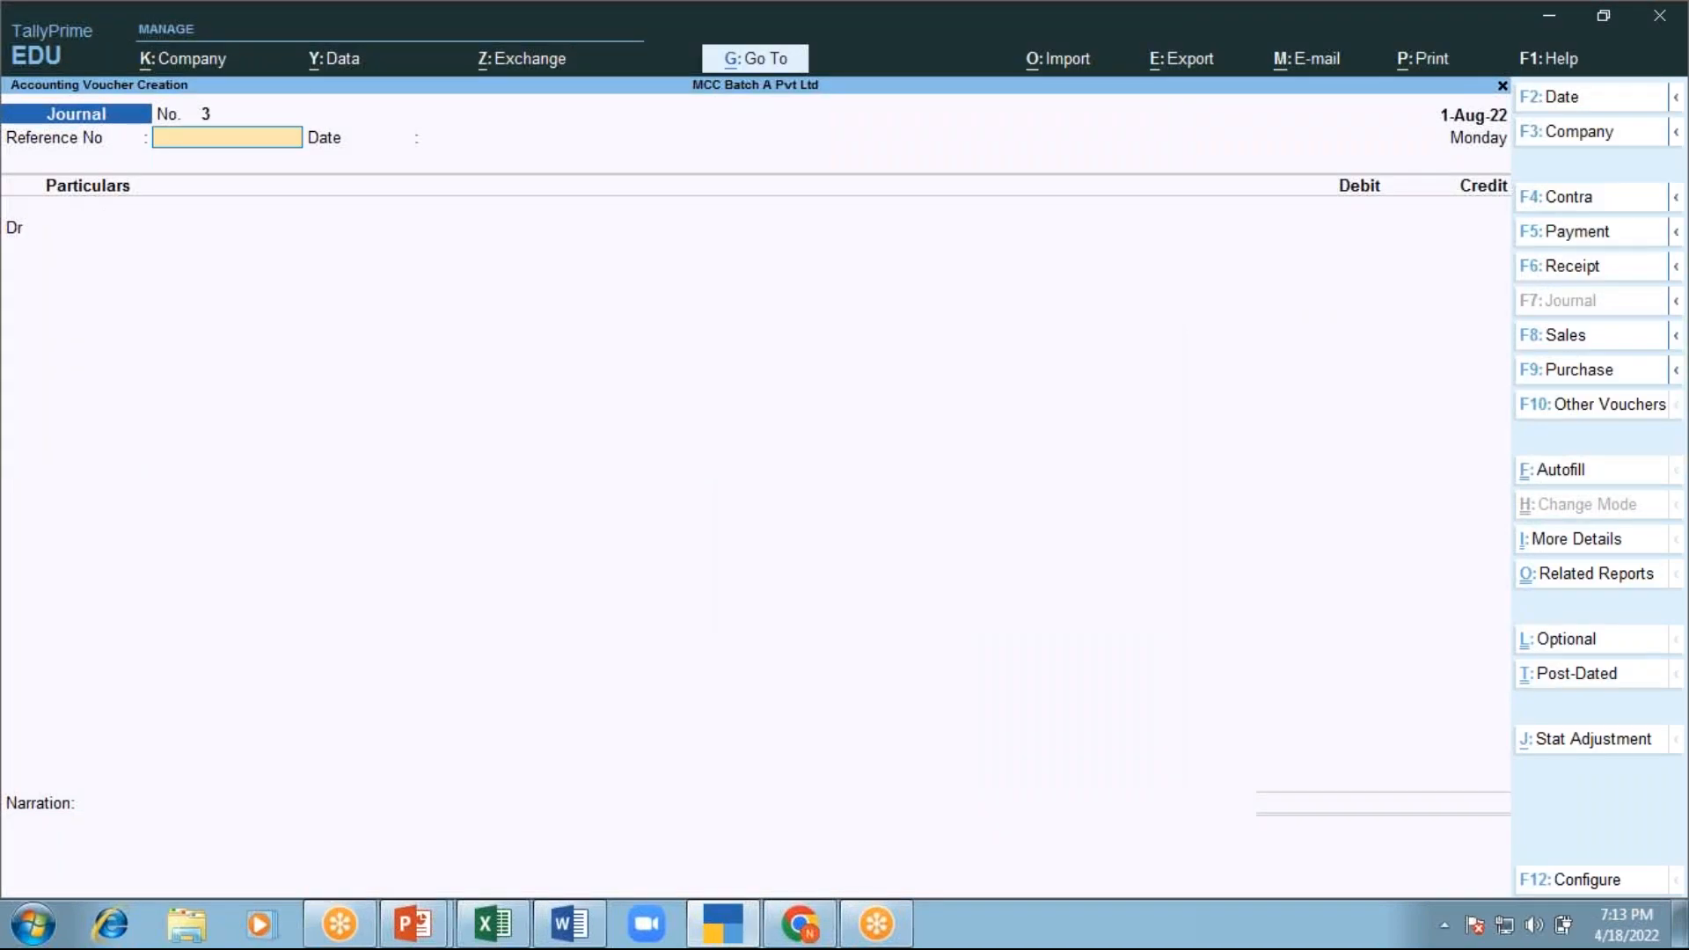
pyautogui.press('Escape')
pyautogui.press('Return')
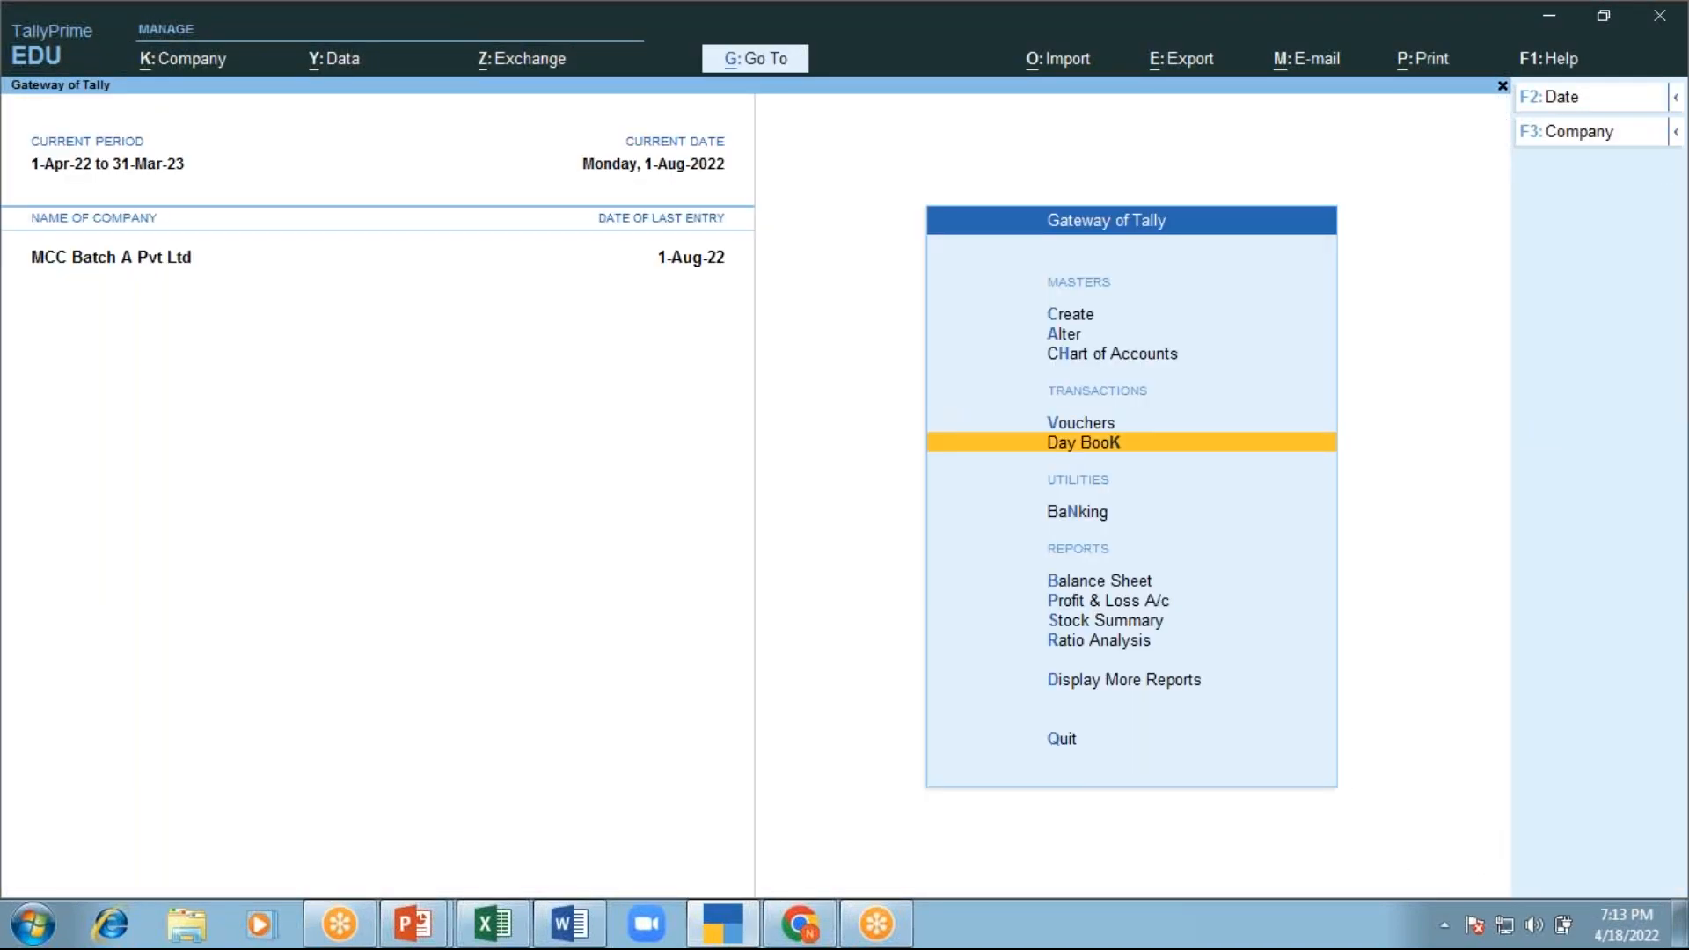
# Open the Office Rent journal voucher from the Day Book to examine its debit and credit lines, and leave without saving
pyautogui.press('Return')
pyautogui.press('Down')
pyautogui.press('Up')
pyautogui.press('Return')
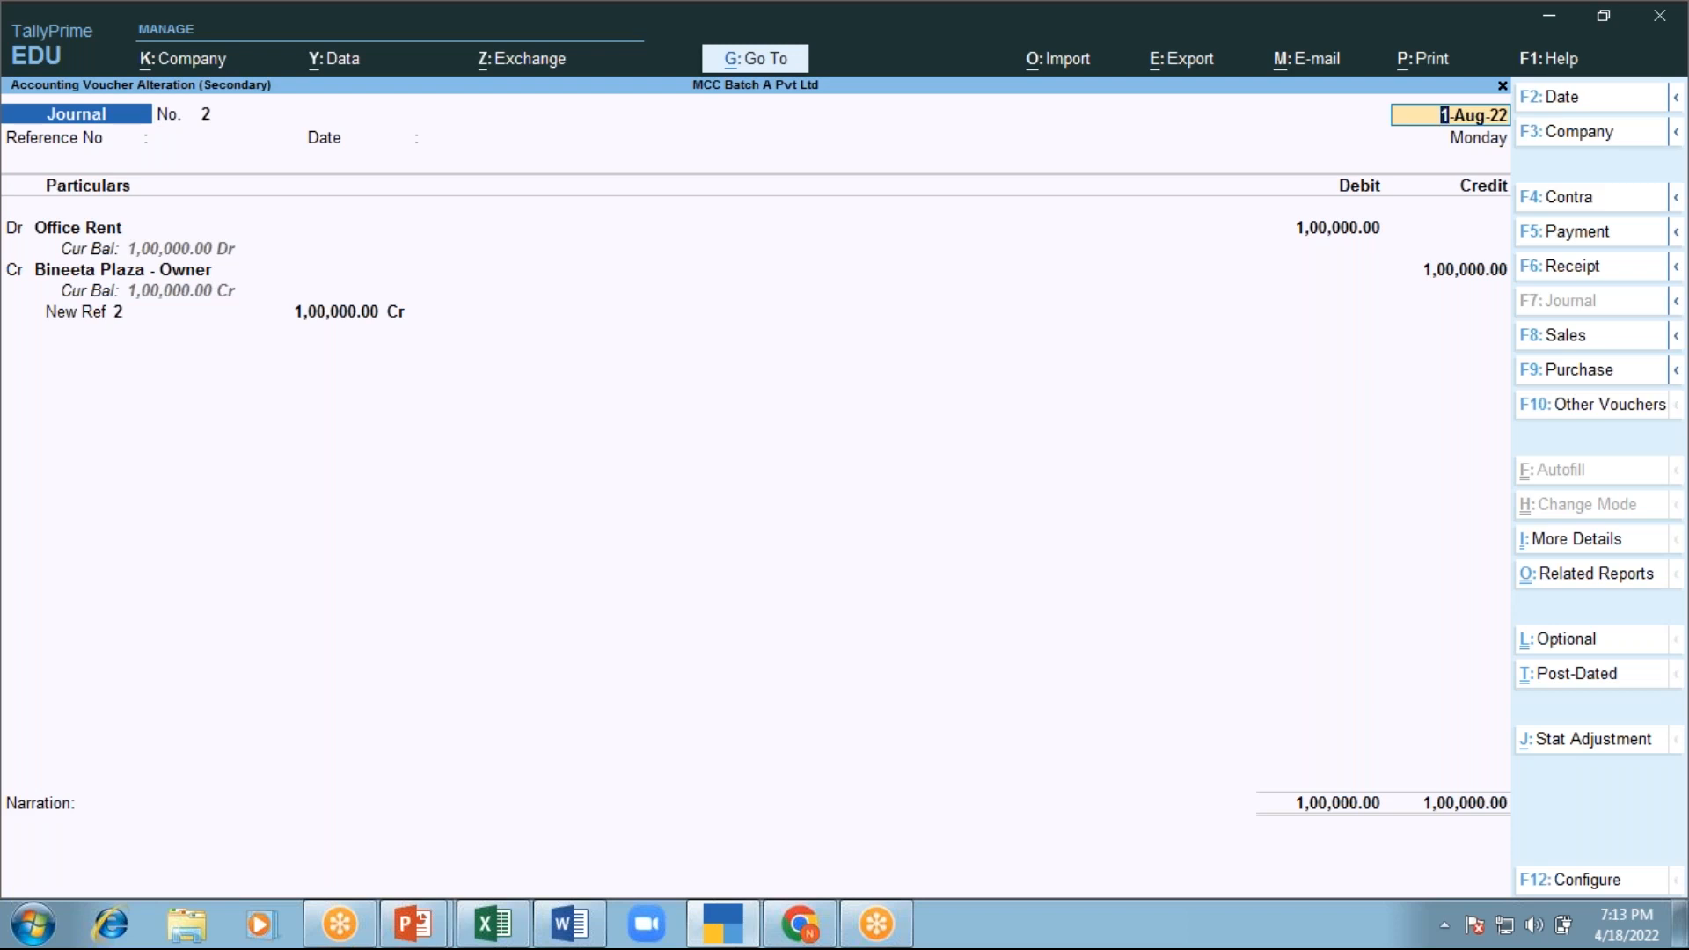
pyautogui.press('BackSpace')
pyautogui.press('Escape')
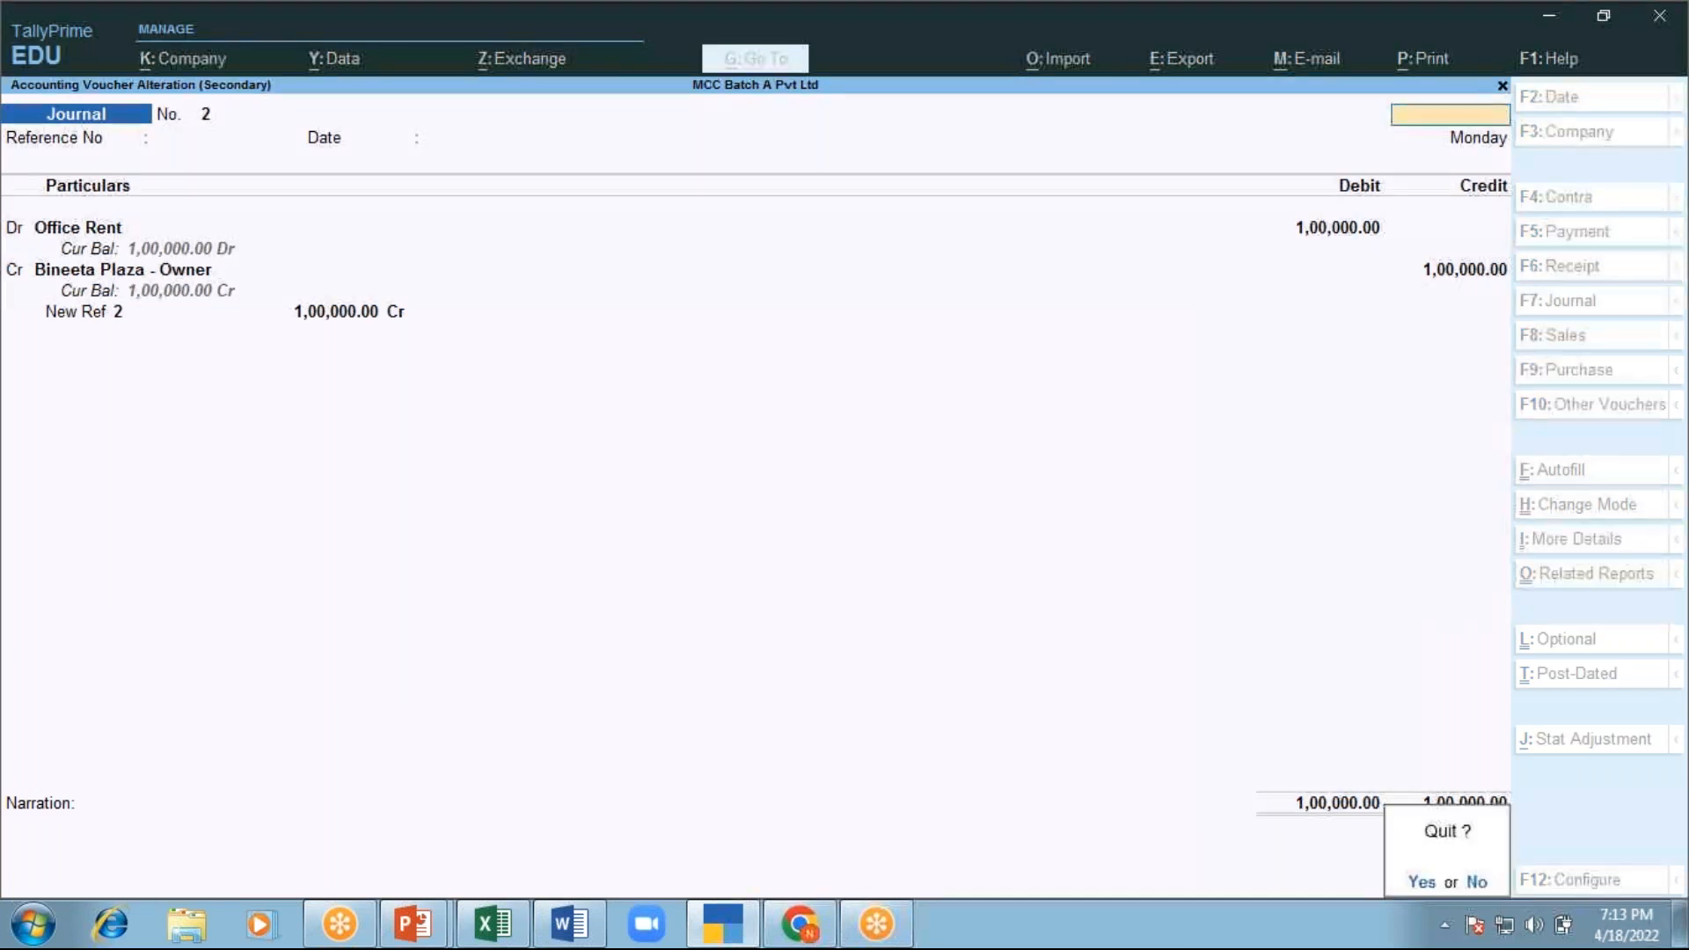
pyautogui.press('y')
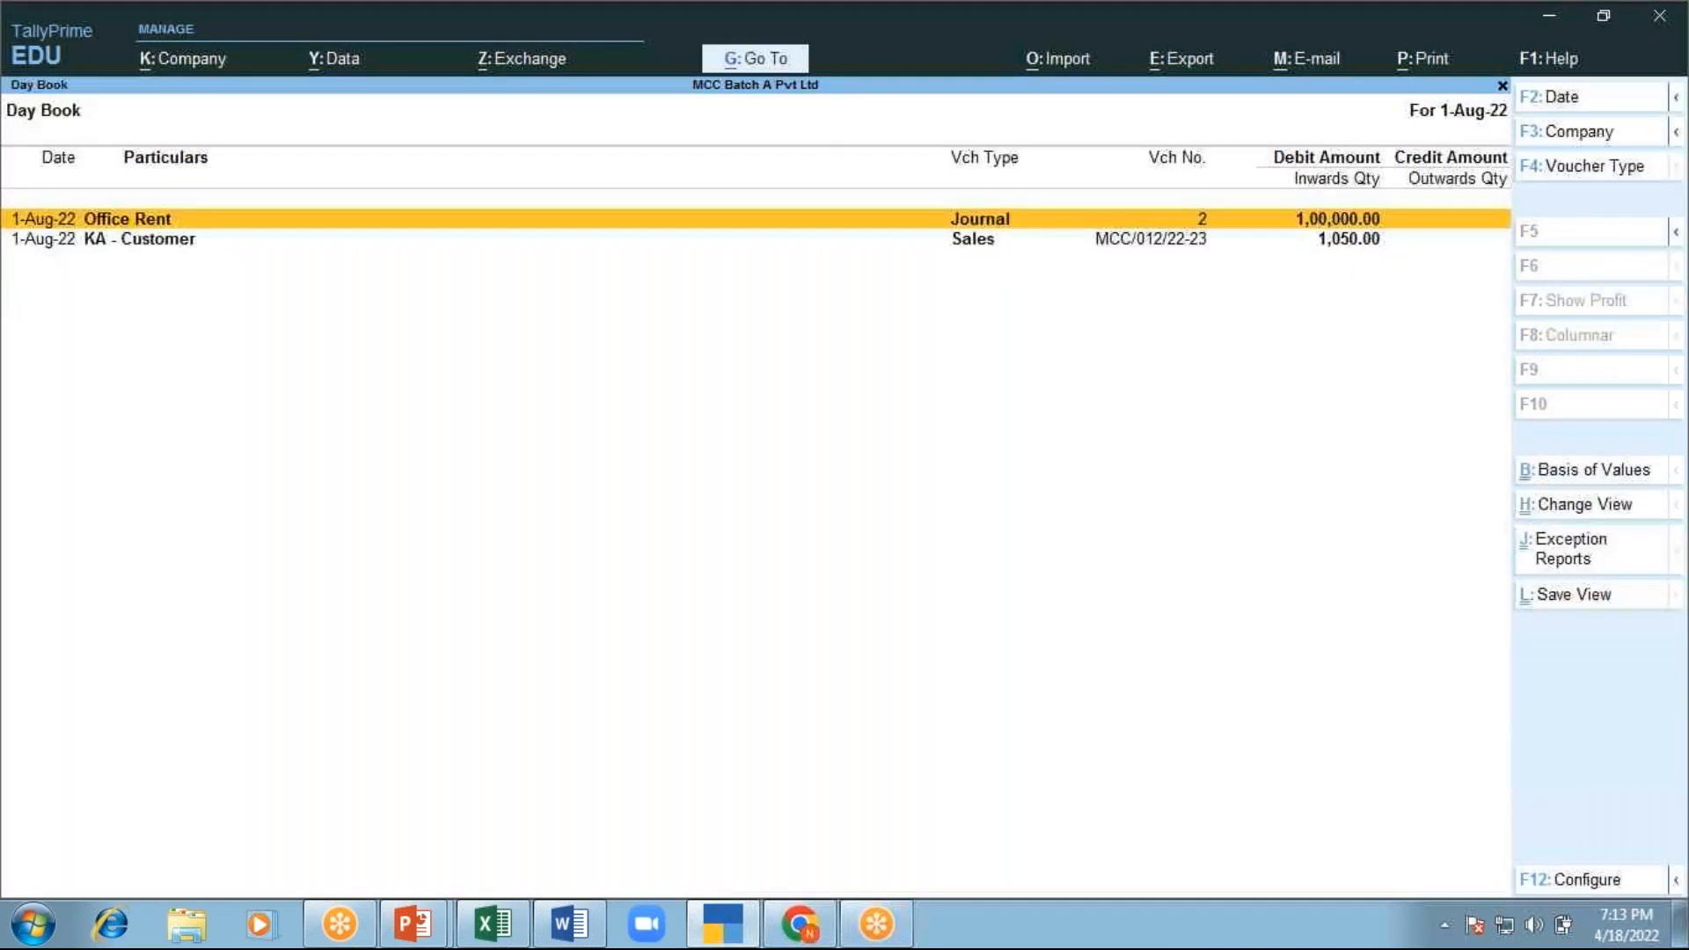
pyautogui.press('Escape')
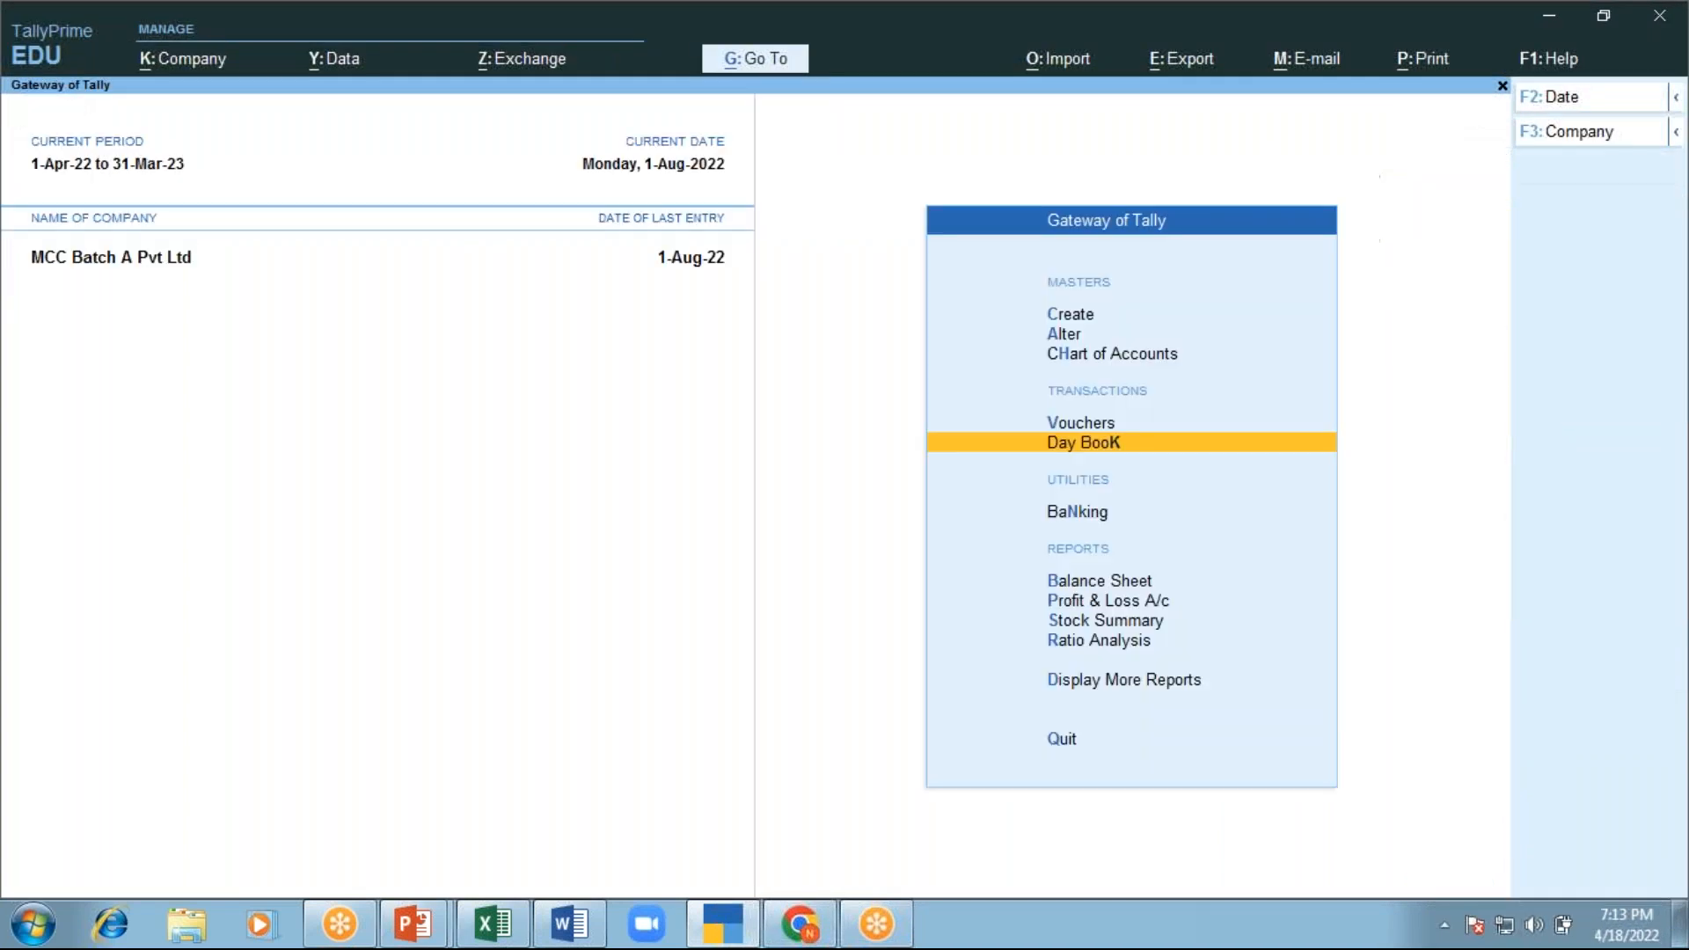
# Set the current date to 1-Sep-2022
pyautogui.press('F2')
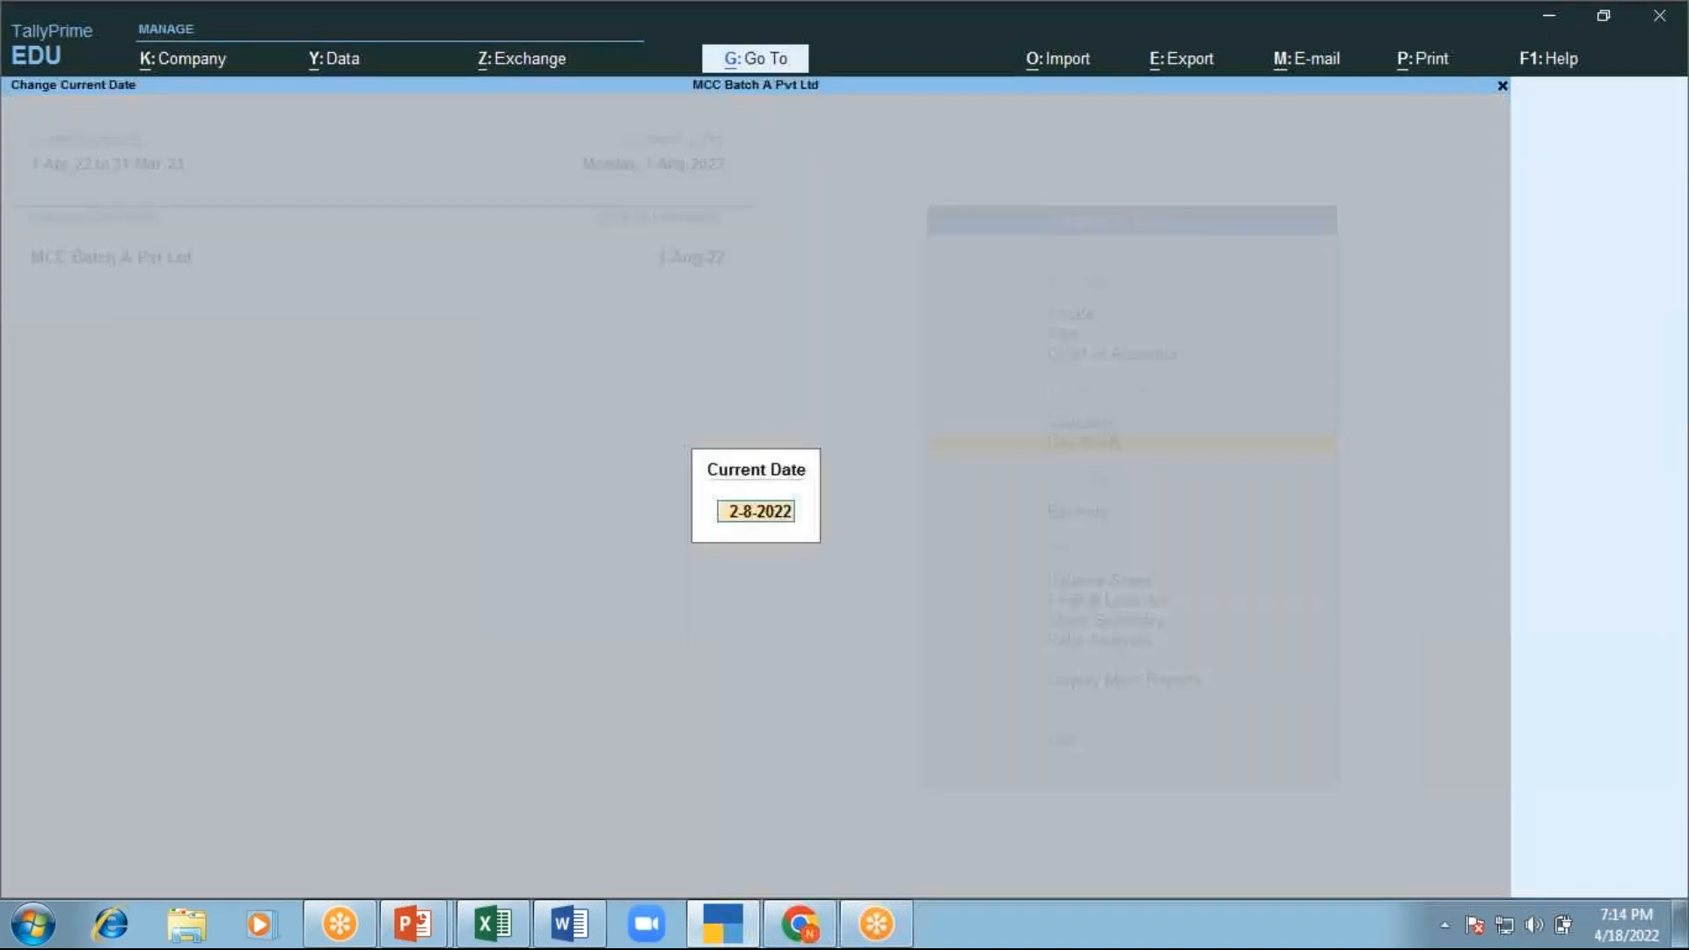
pyautogui.write('1.9')
pyautogui.press('Return')
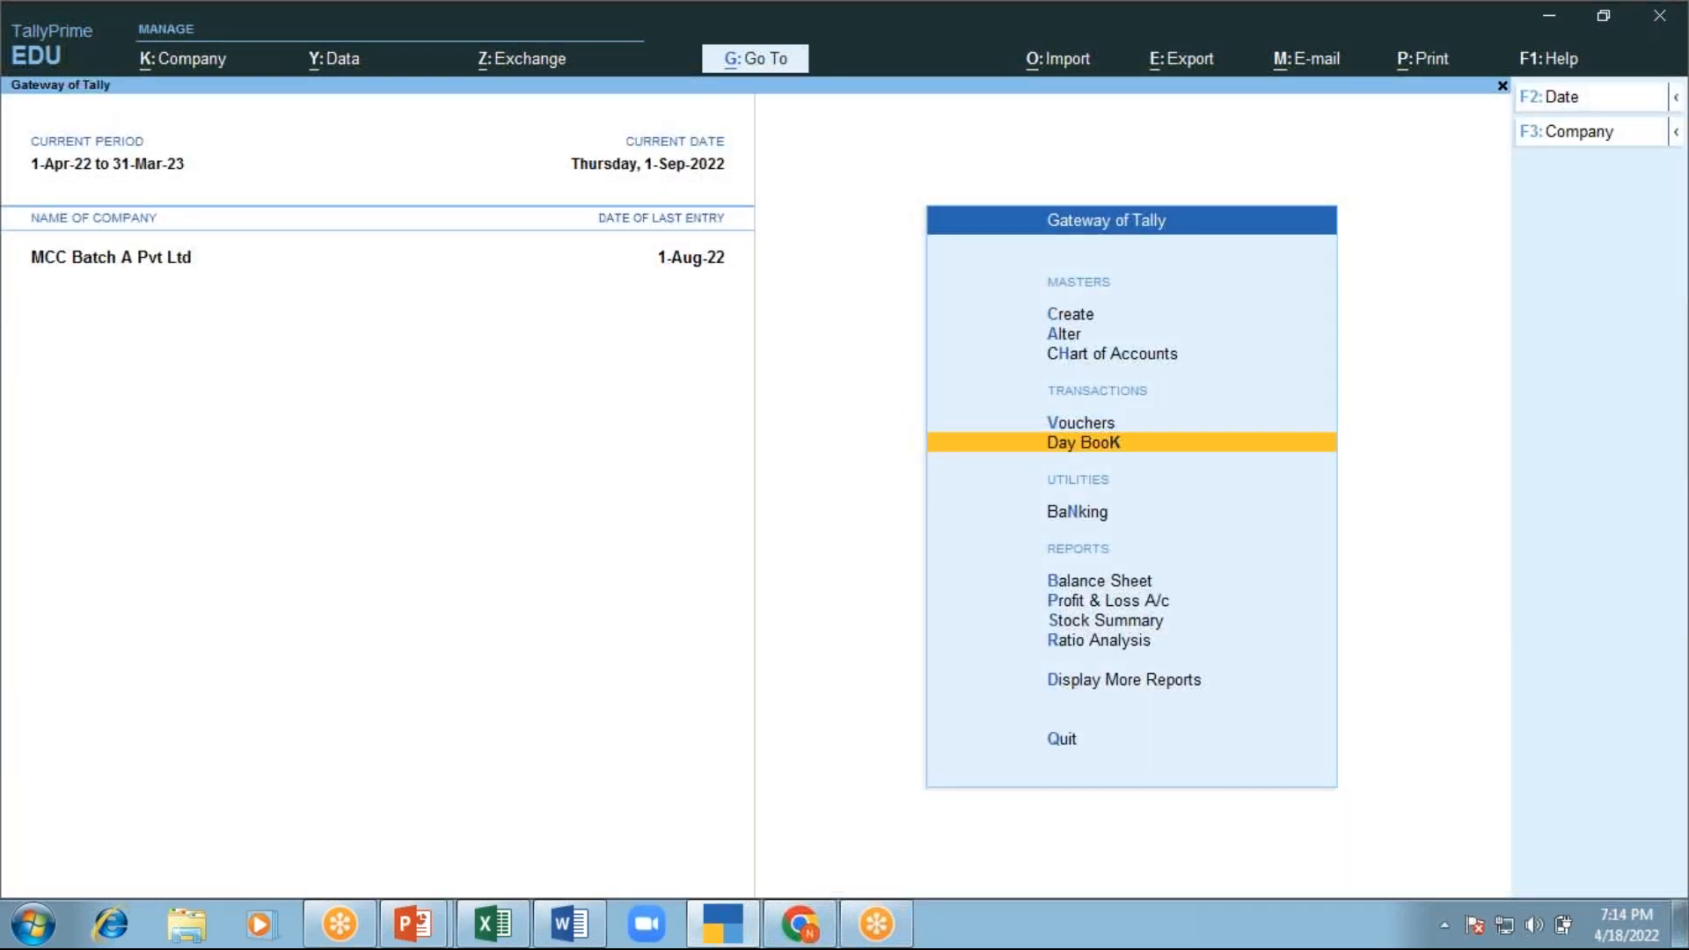
# Start a purchase voucher and switch its mode to Accounting Invoice
pyautogui.press('Up')
pyautogui.press('Return')
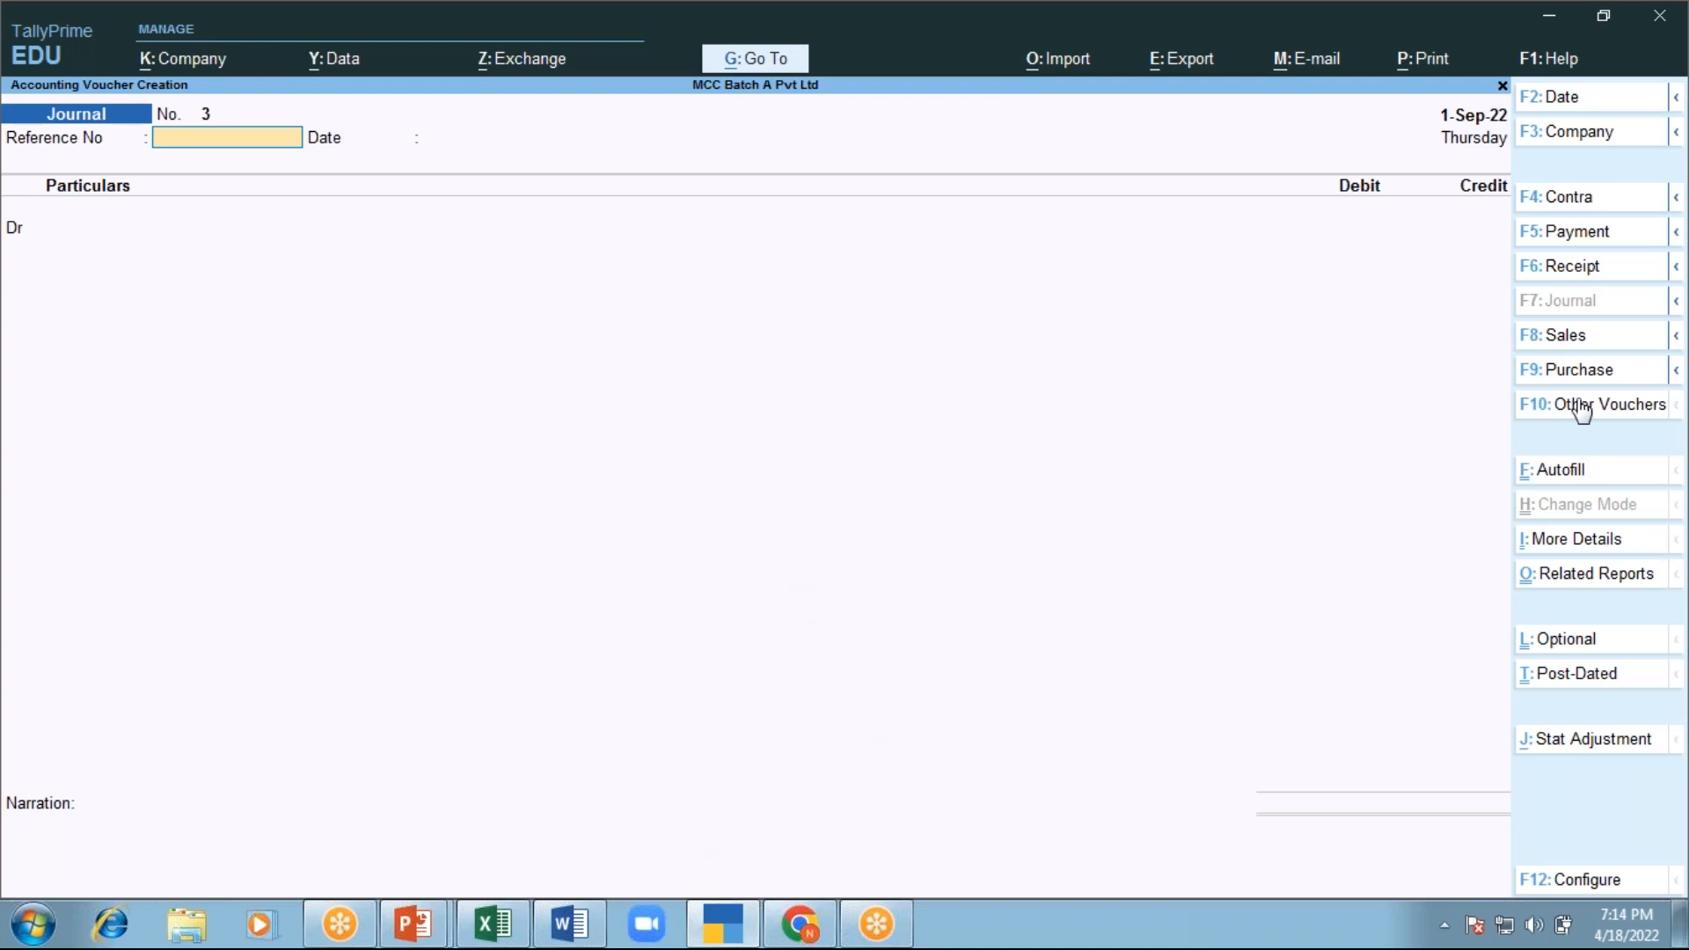
pyautogui.click(1580, 374)
pyautogui.press('F9')
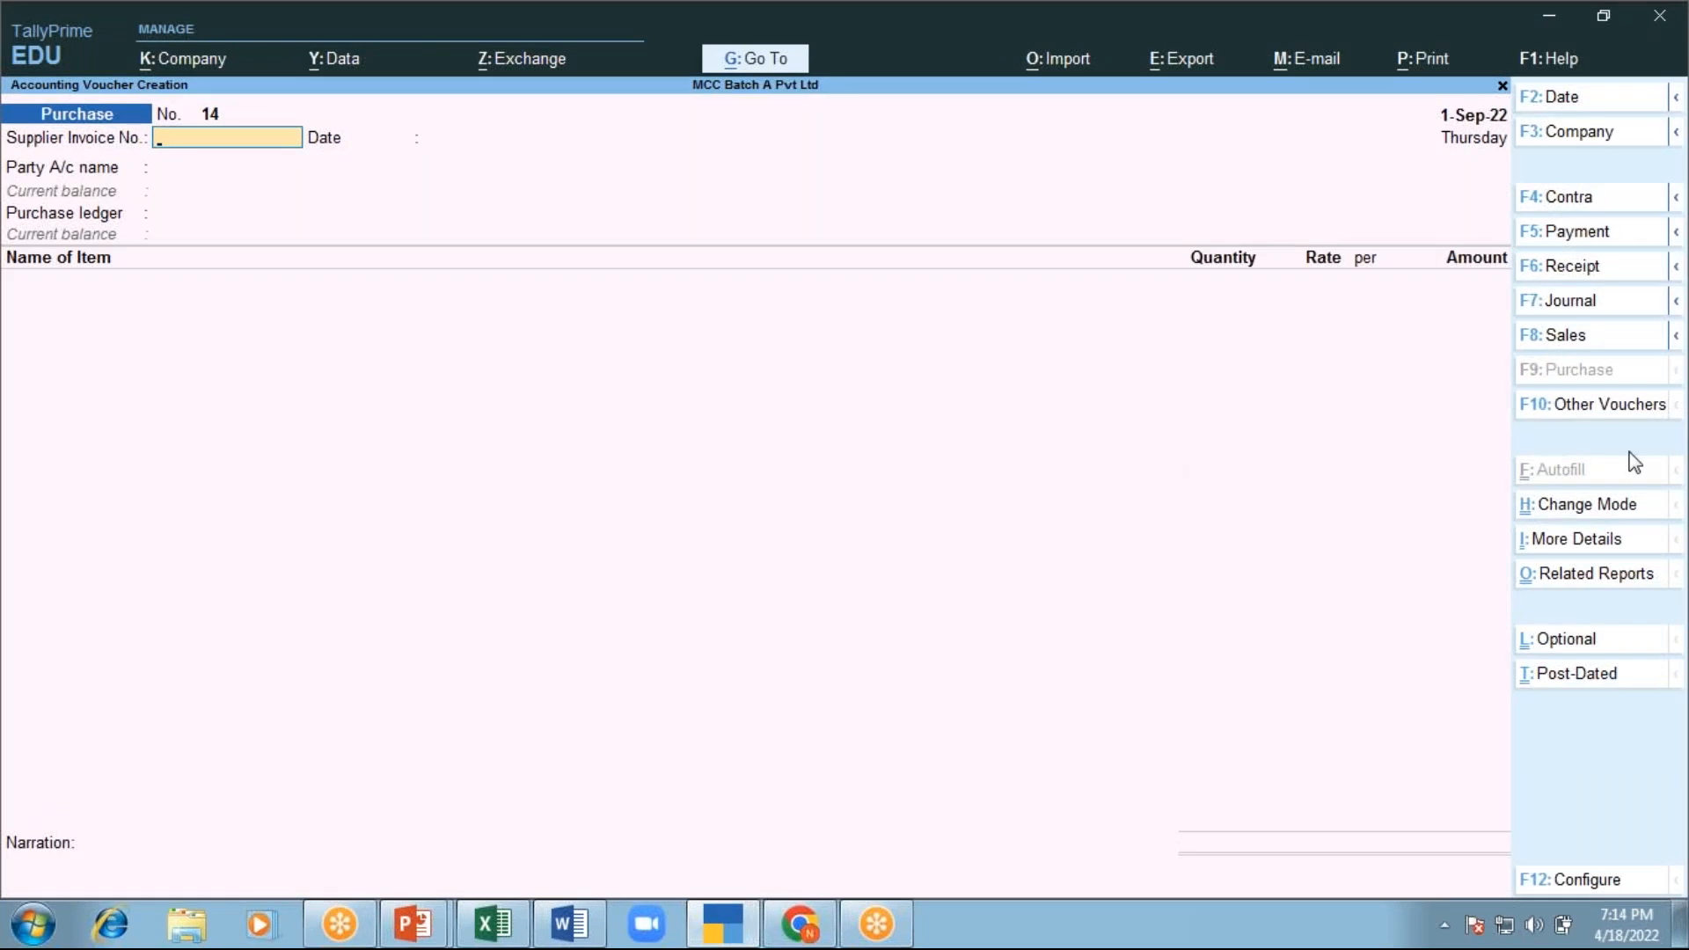
pyautogui.hotkey('ctrl', 'h')
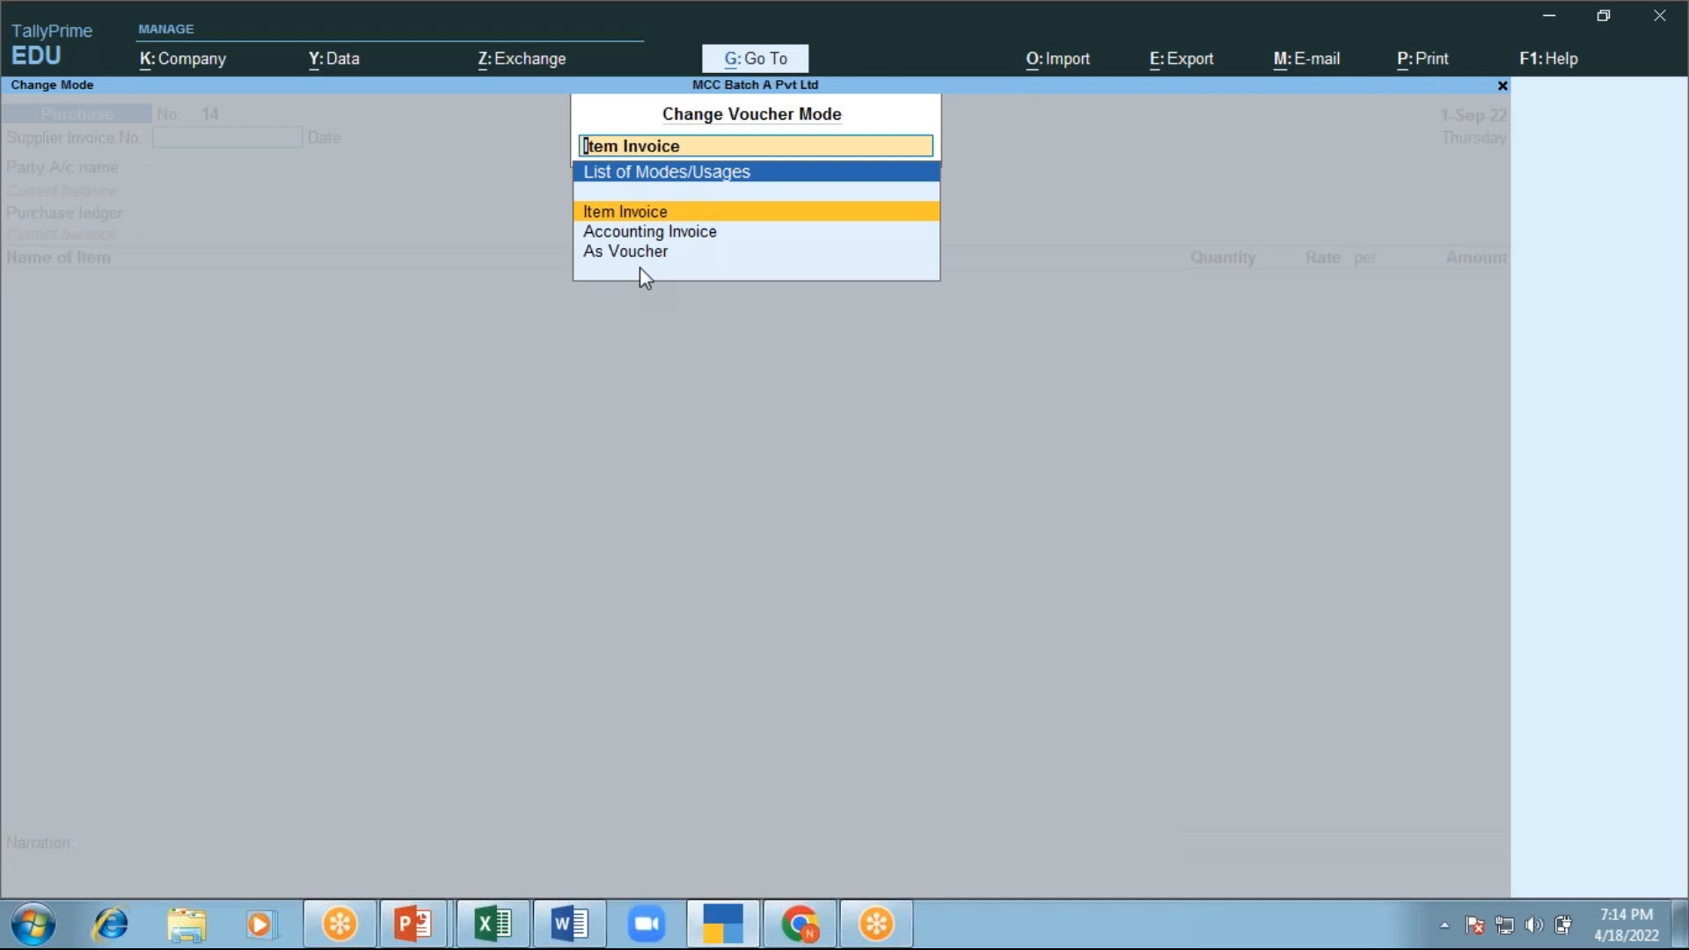
pyautogui.press('Down')
pyautogui.press('Return')
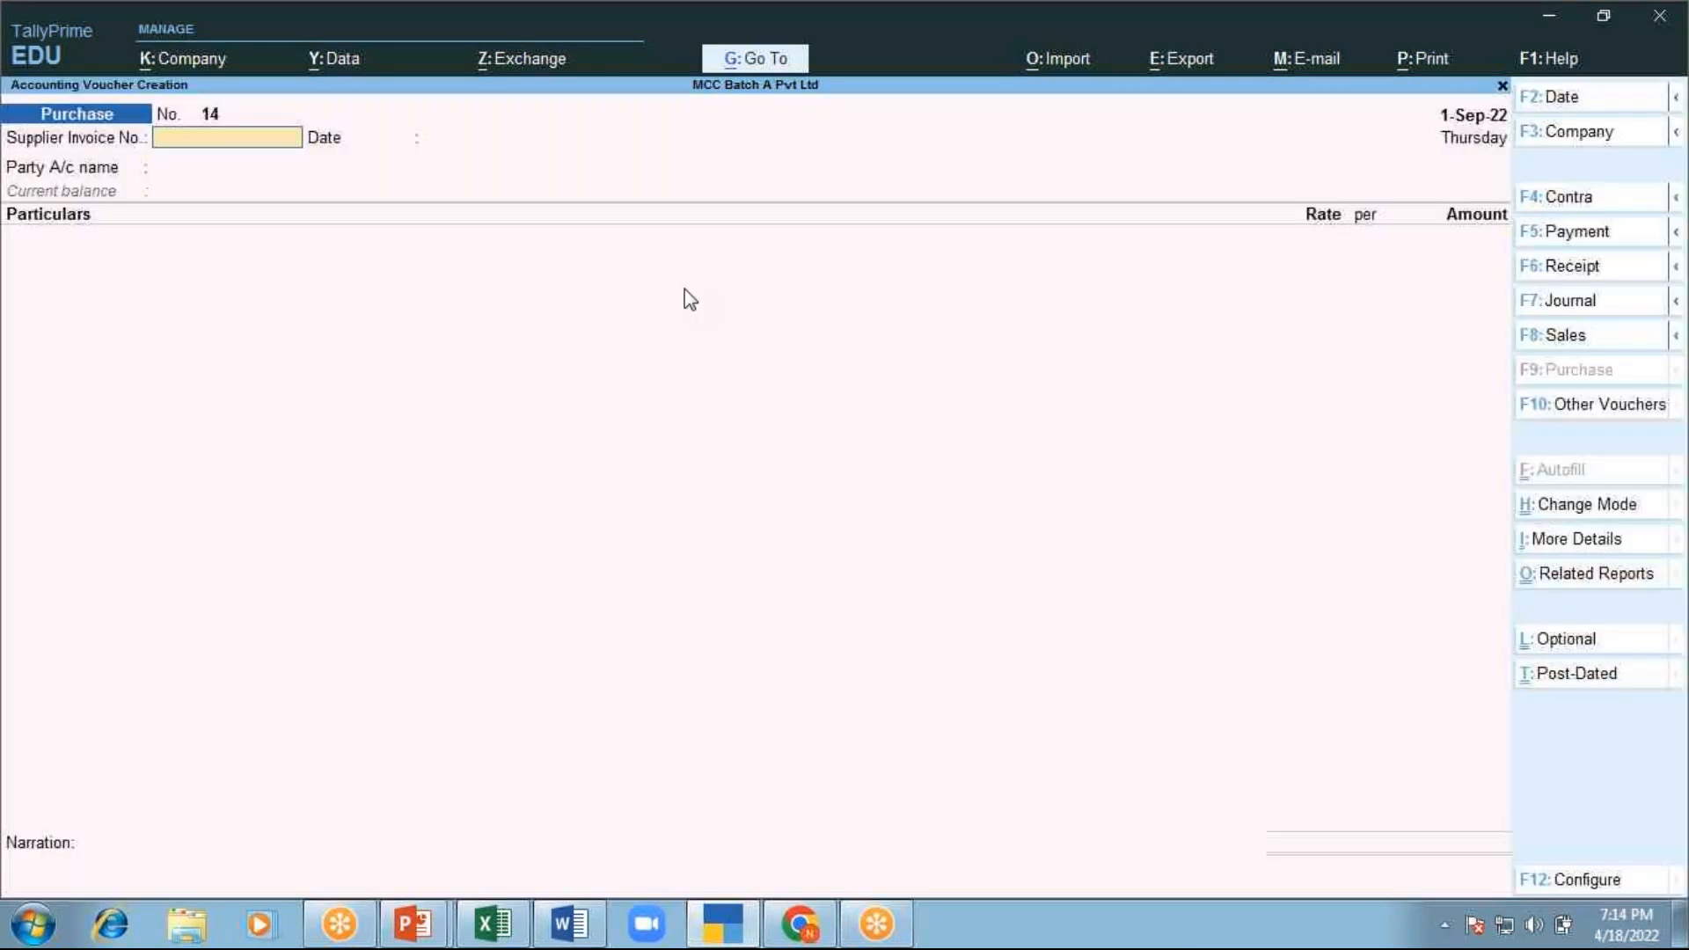
# Enter supplier invoice number A100 dated 1-Sep-22, choose Bineeta Plaza - Owner as the party and accept the default receipt and party details
pyautogui.write('A100')
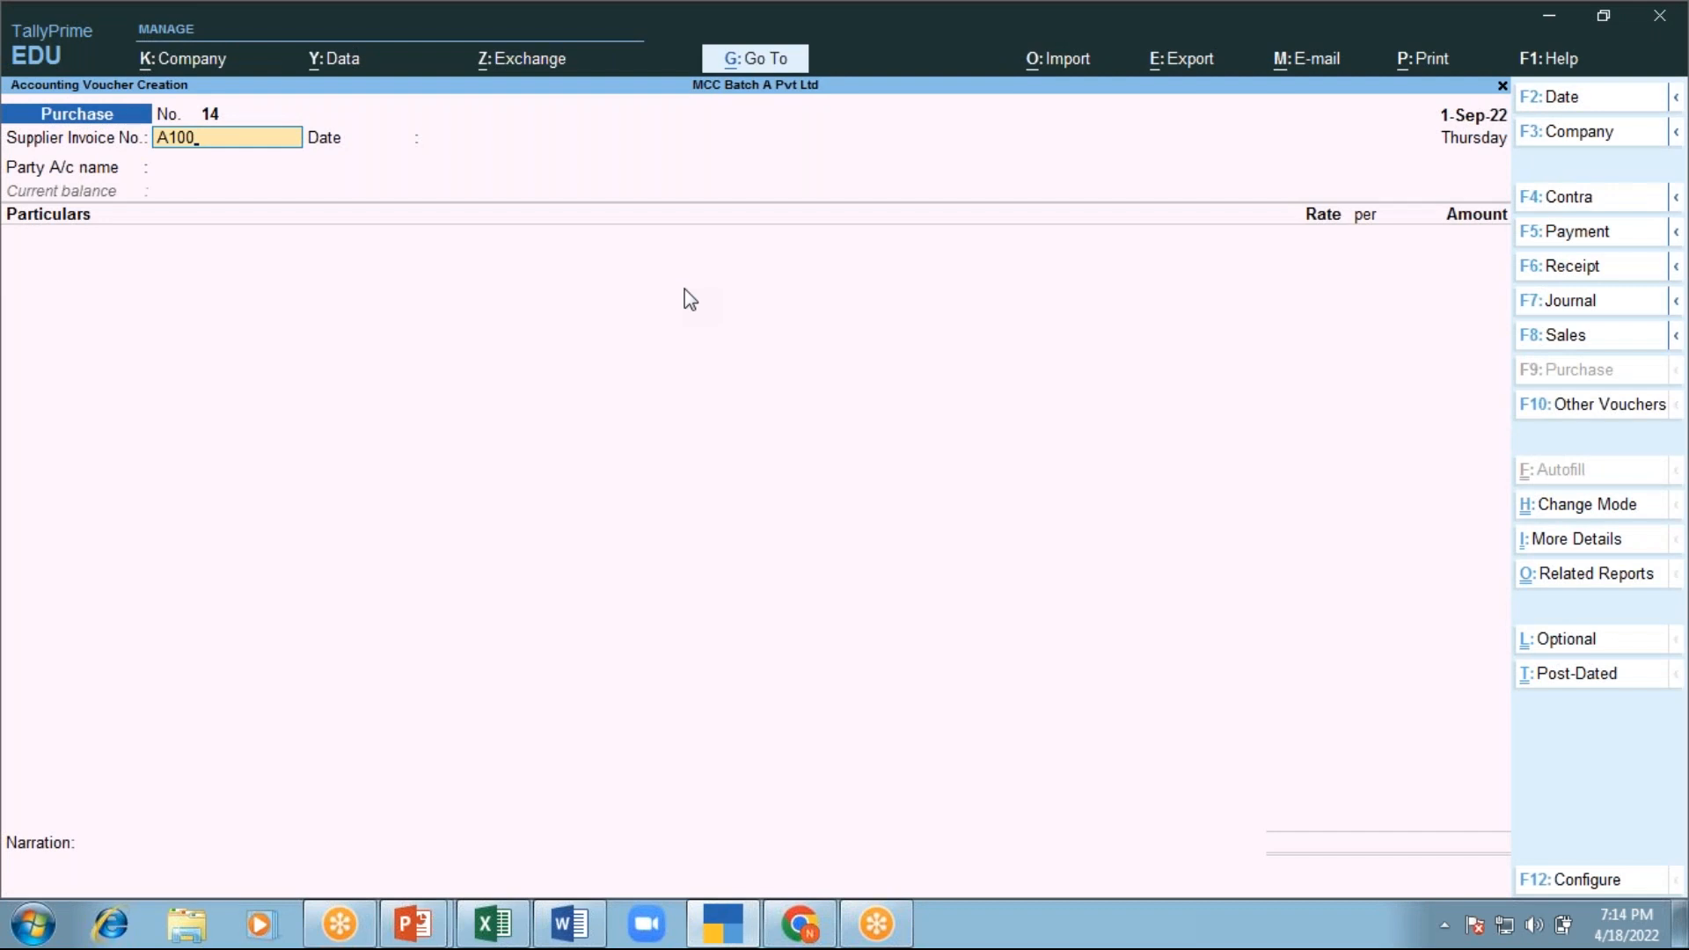
pyautogui.press('Return')
pyautogui.press('Return')
pyautogui.press('Down')
pyautogui.press('Down')
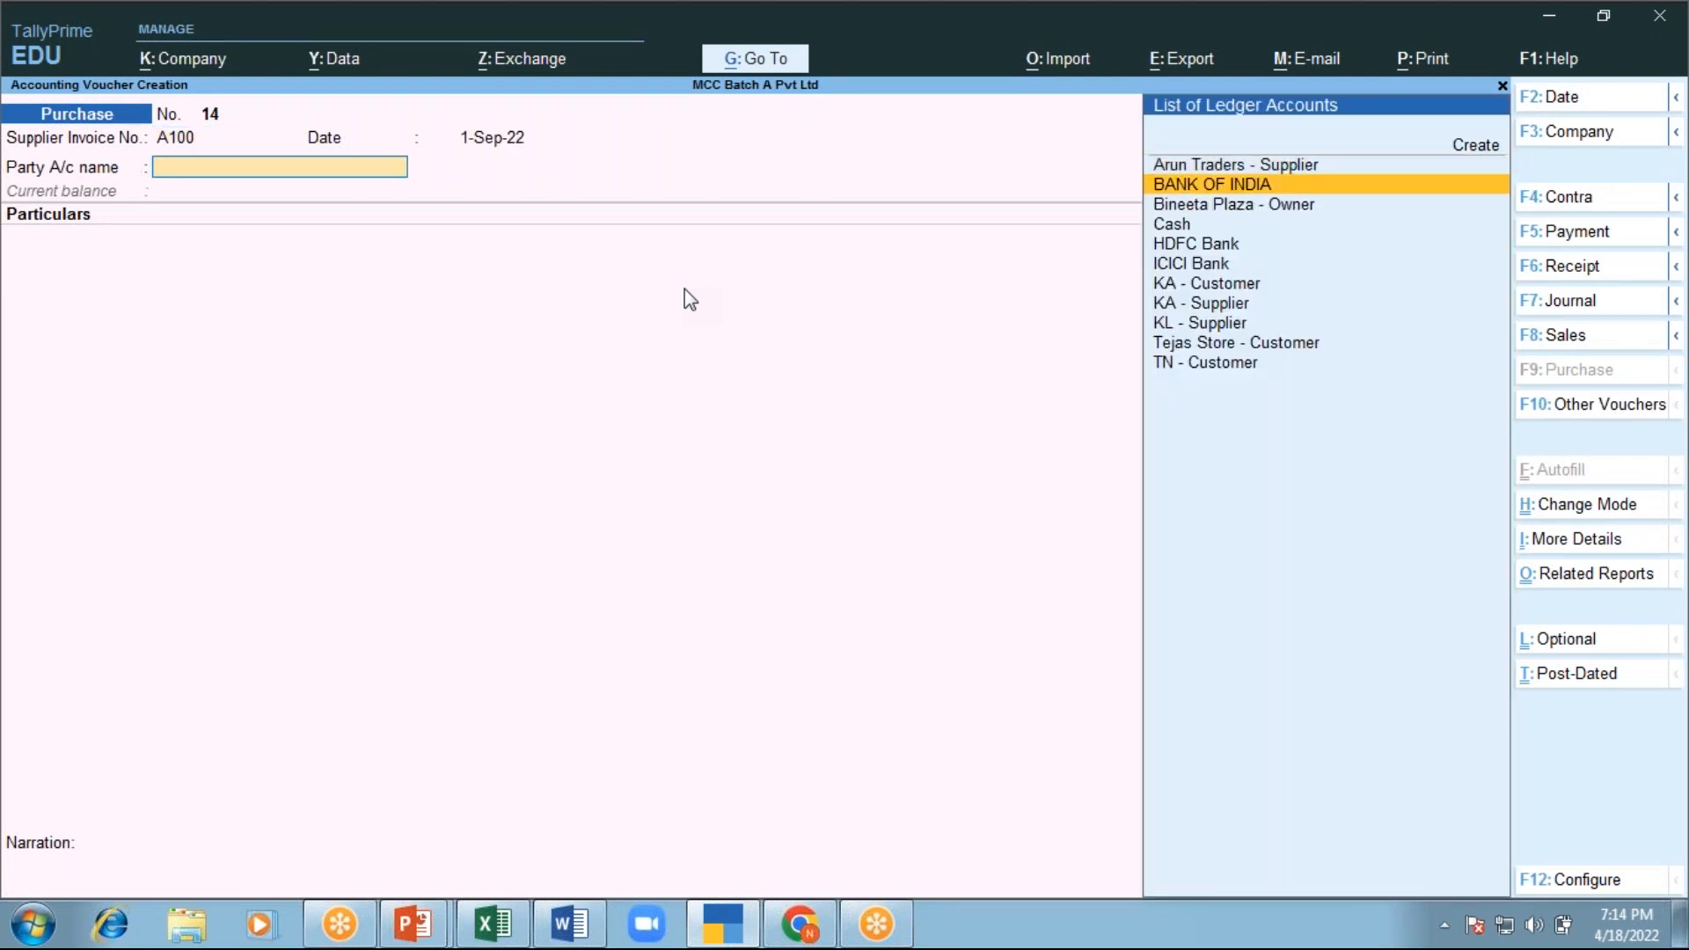
pyautogui.press('Return')
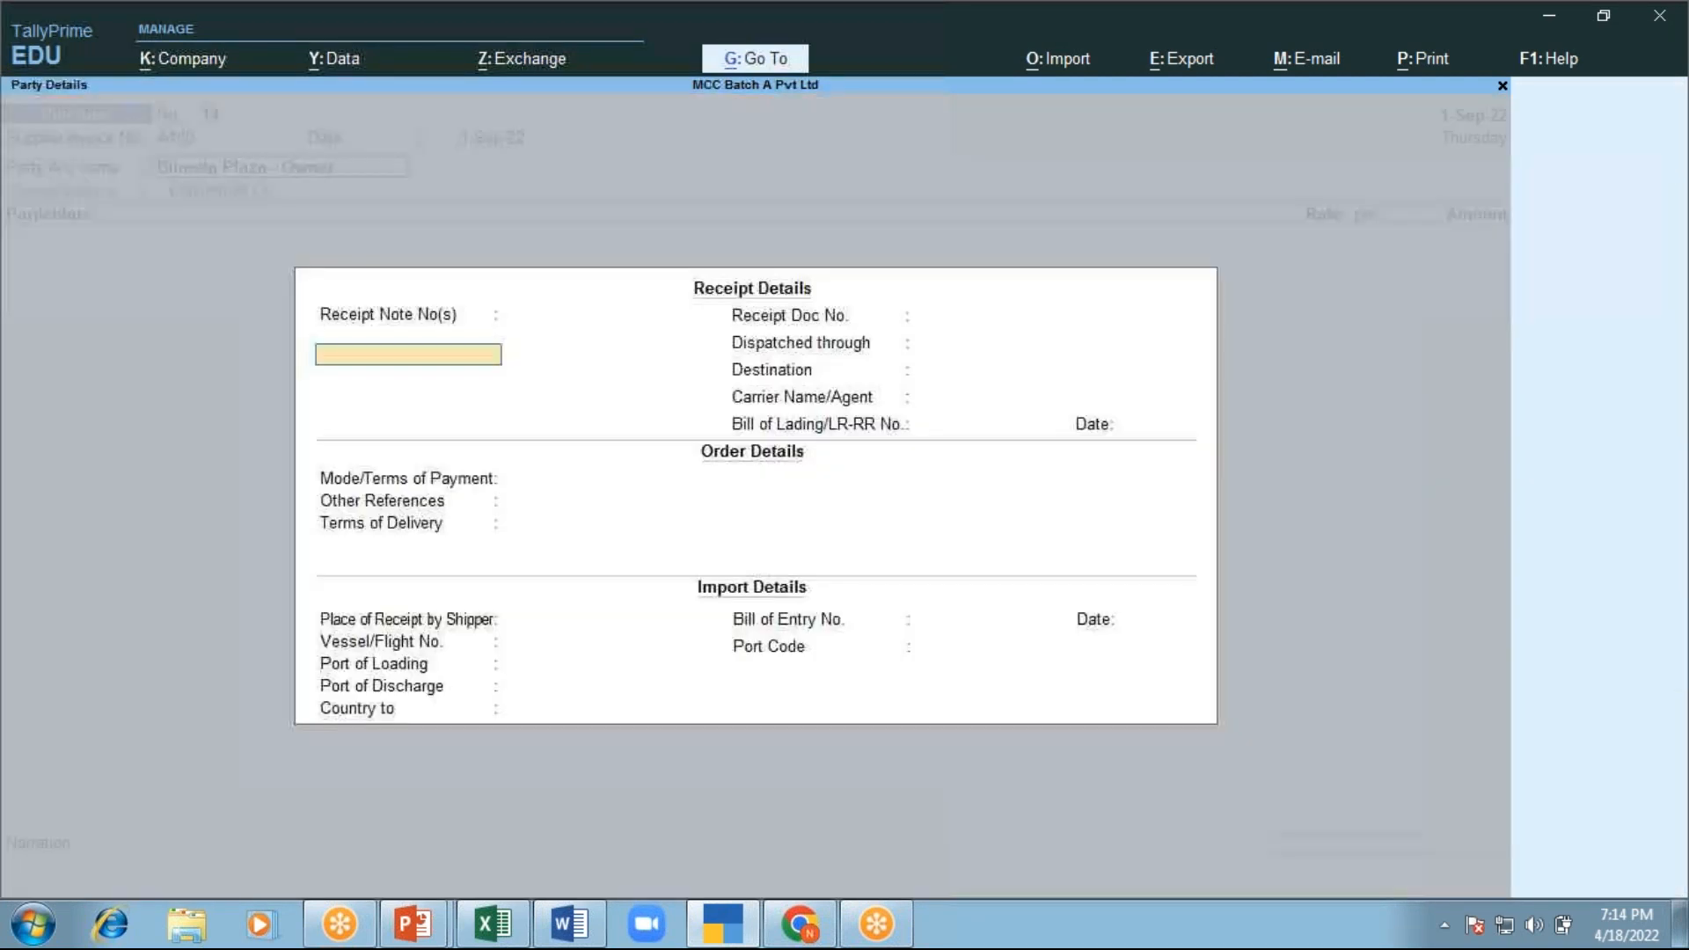
pyautogui.hotkey('ctrl', 'a')
pyautogui.hotkey('ctrl', 'a')
# Add Office Rent for 1,00,000 to the purchase voucher with TDS on Rent of Land & Building as the nature of payment
pyautogui.write('Off')
pyautogui.press('Return')
pyautogui.write('100000')
pyautogui.press('Return')
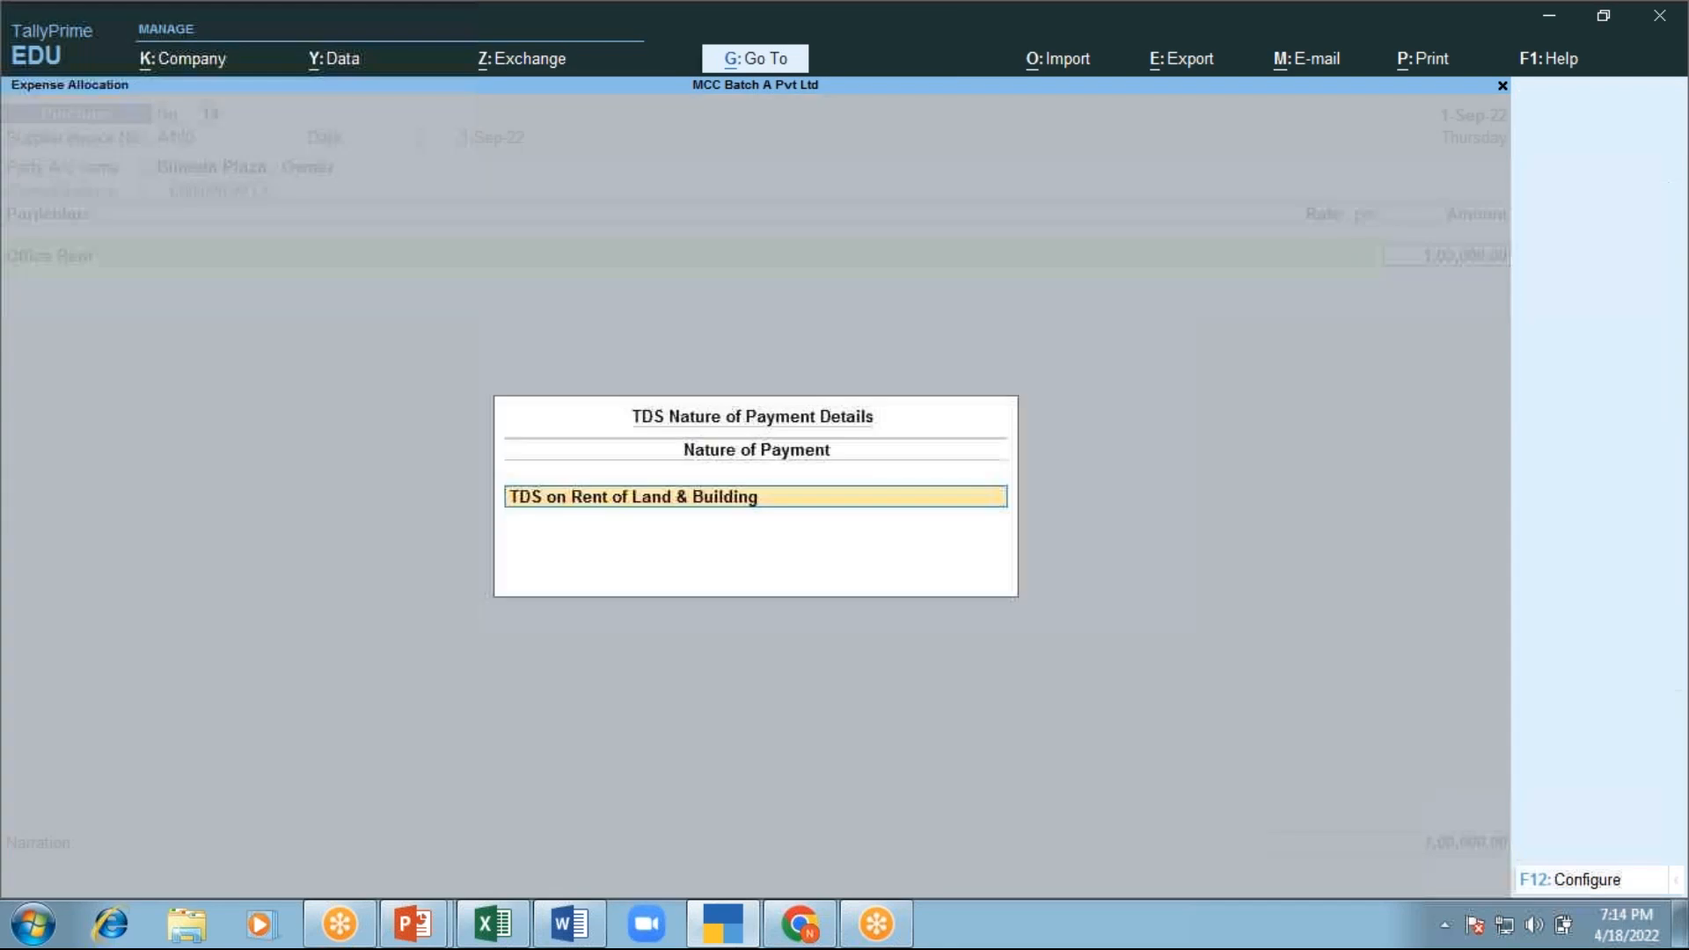
pyautogui.press('Return')
pyautogui.press('Return')
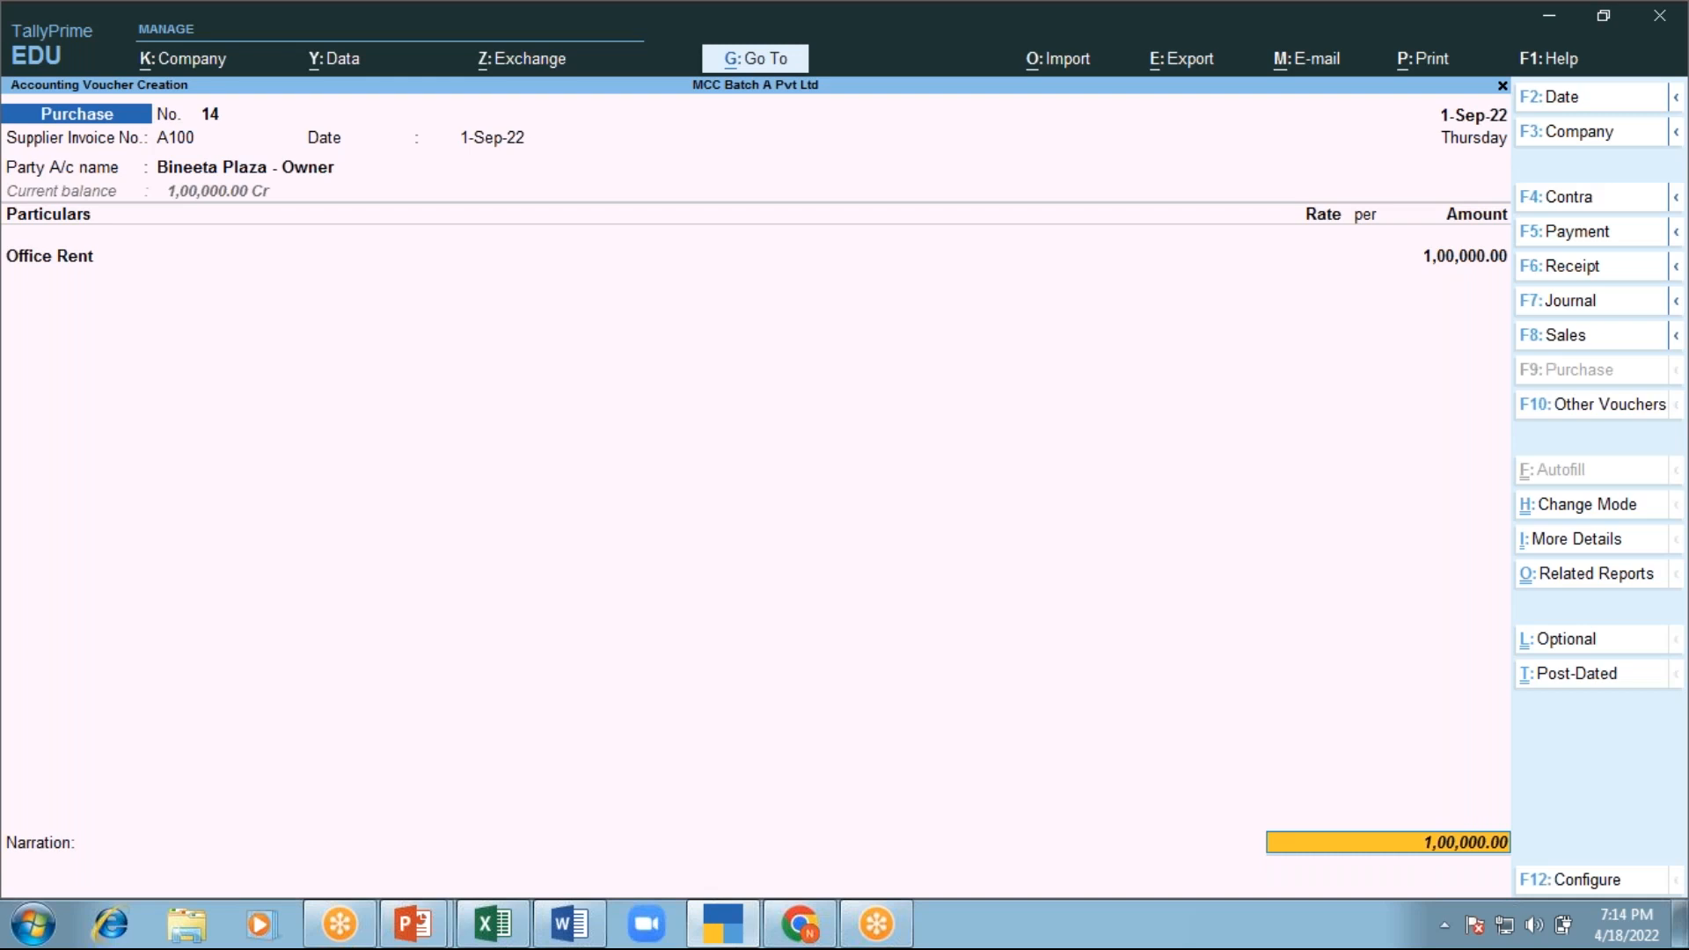
# Allocate 1,00,000 Cr for Bineeta Plaza - Owner to new reference A100, leave the narration empty and save the purchase voucher
pyautogui.press('Return')
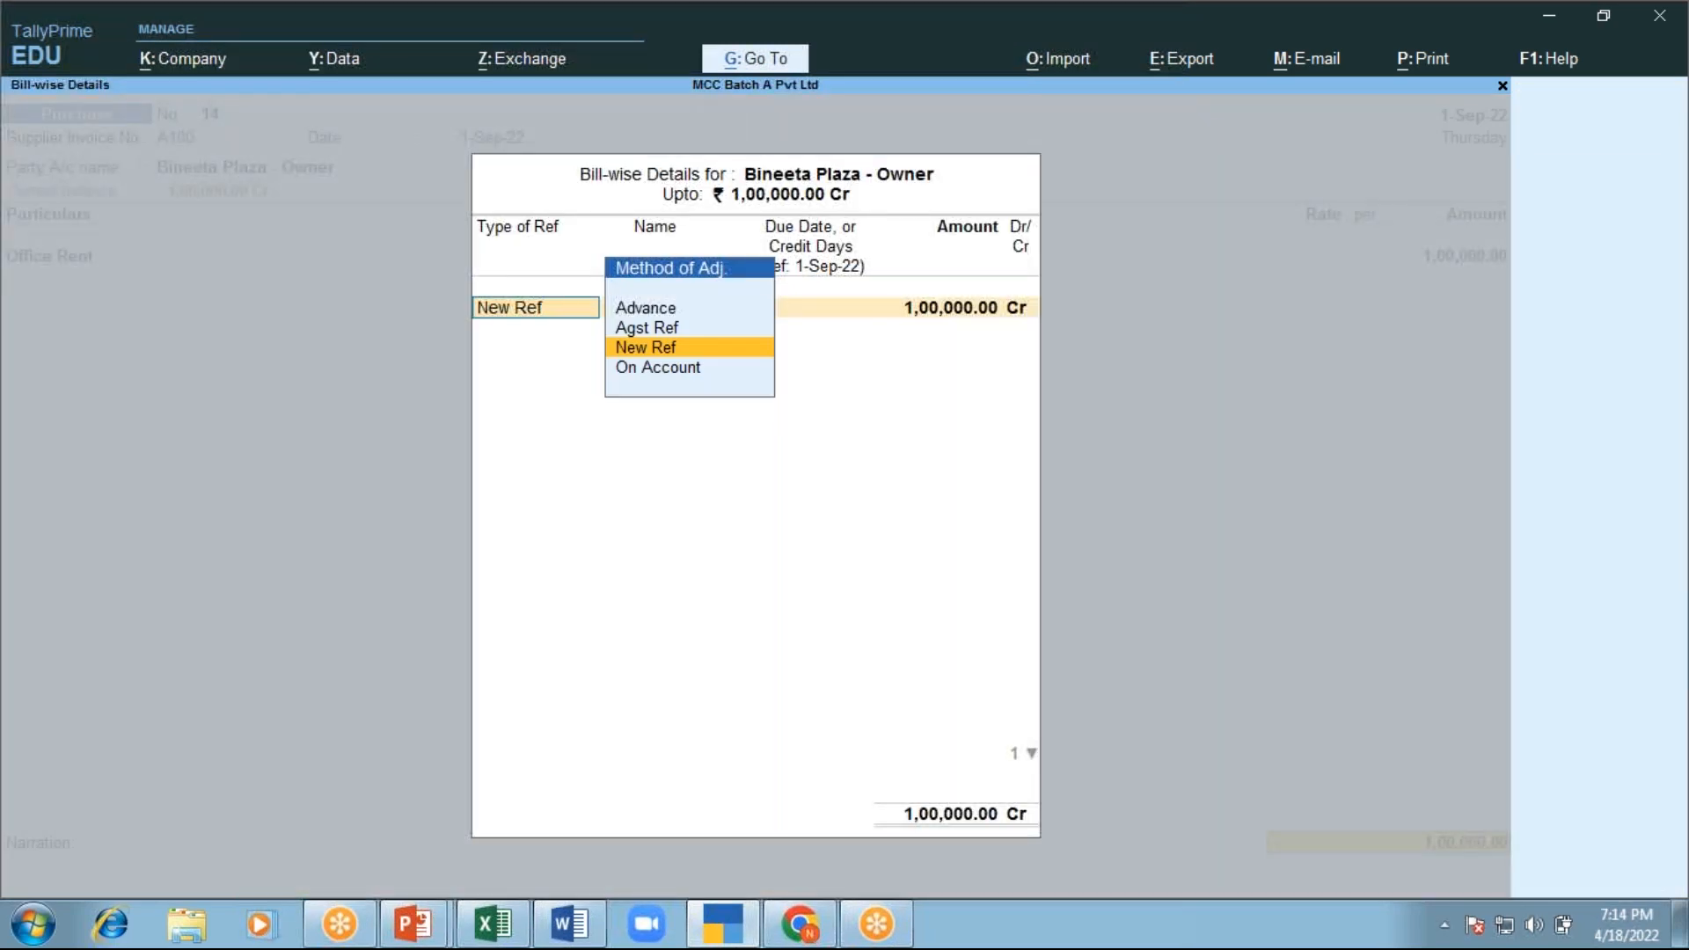
pyautogui.press('Return')
pyautogui.press('Return')
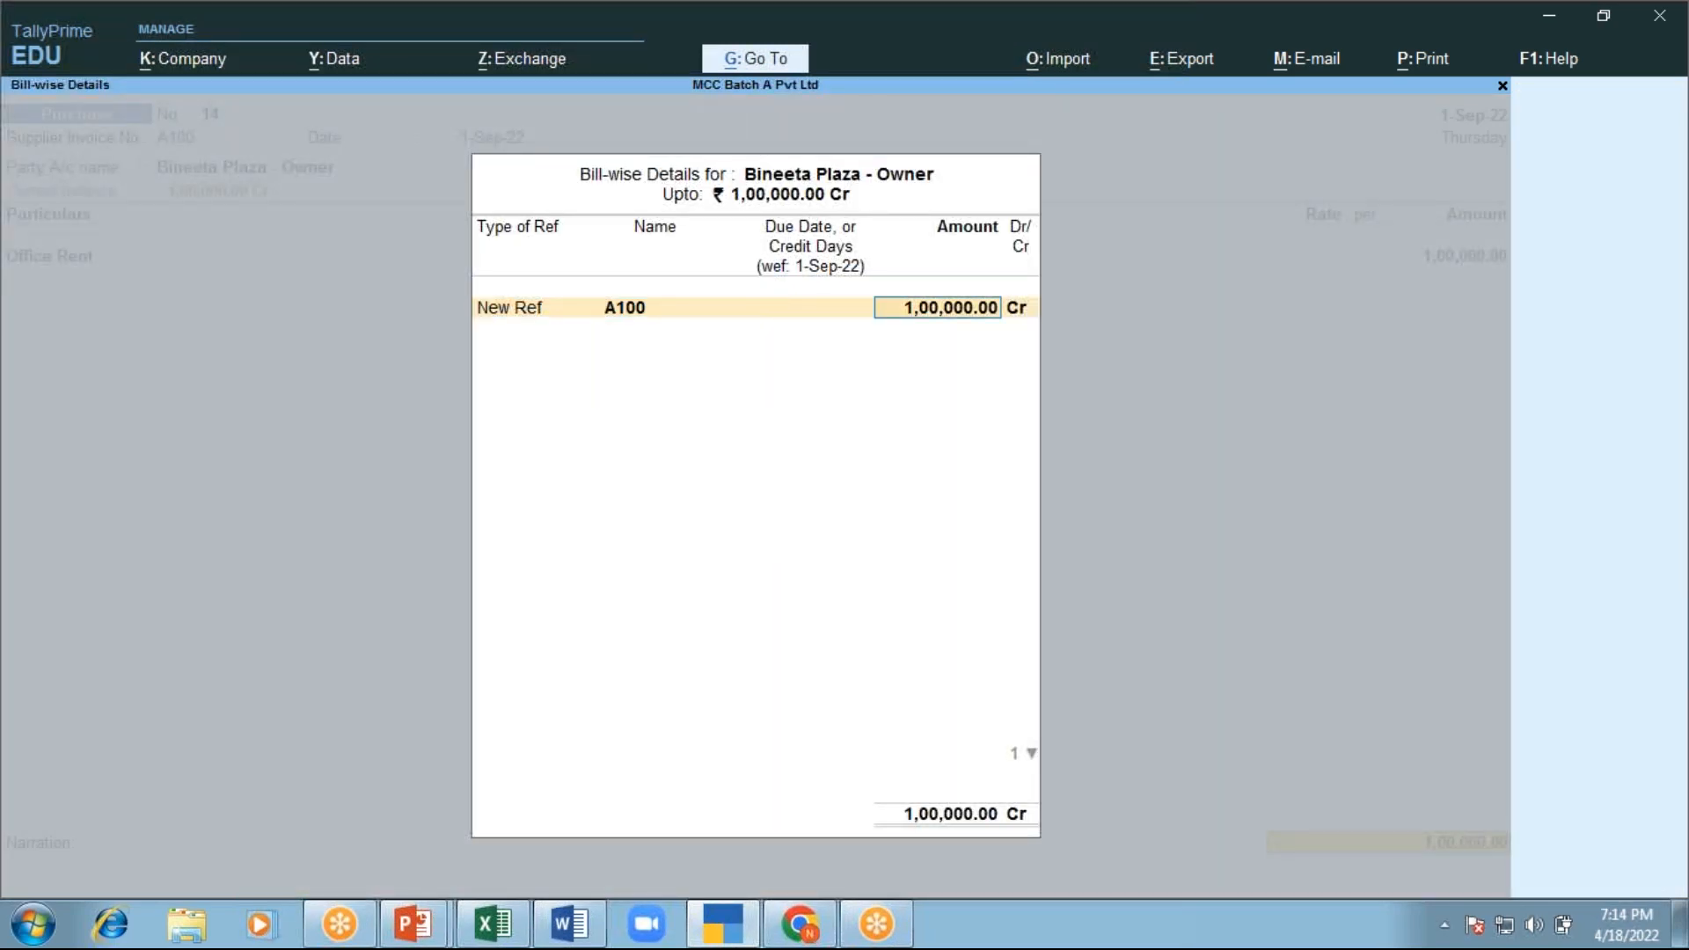
pyautogui.press('Return')
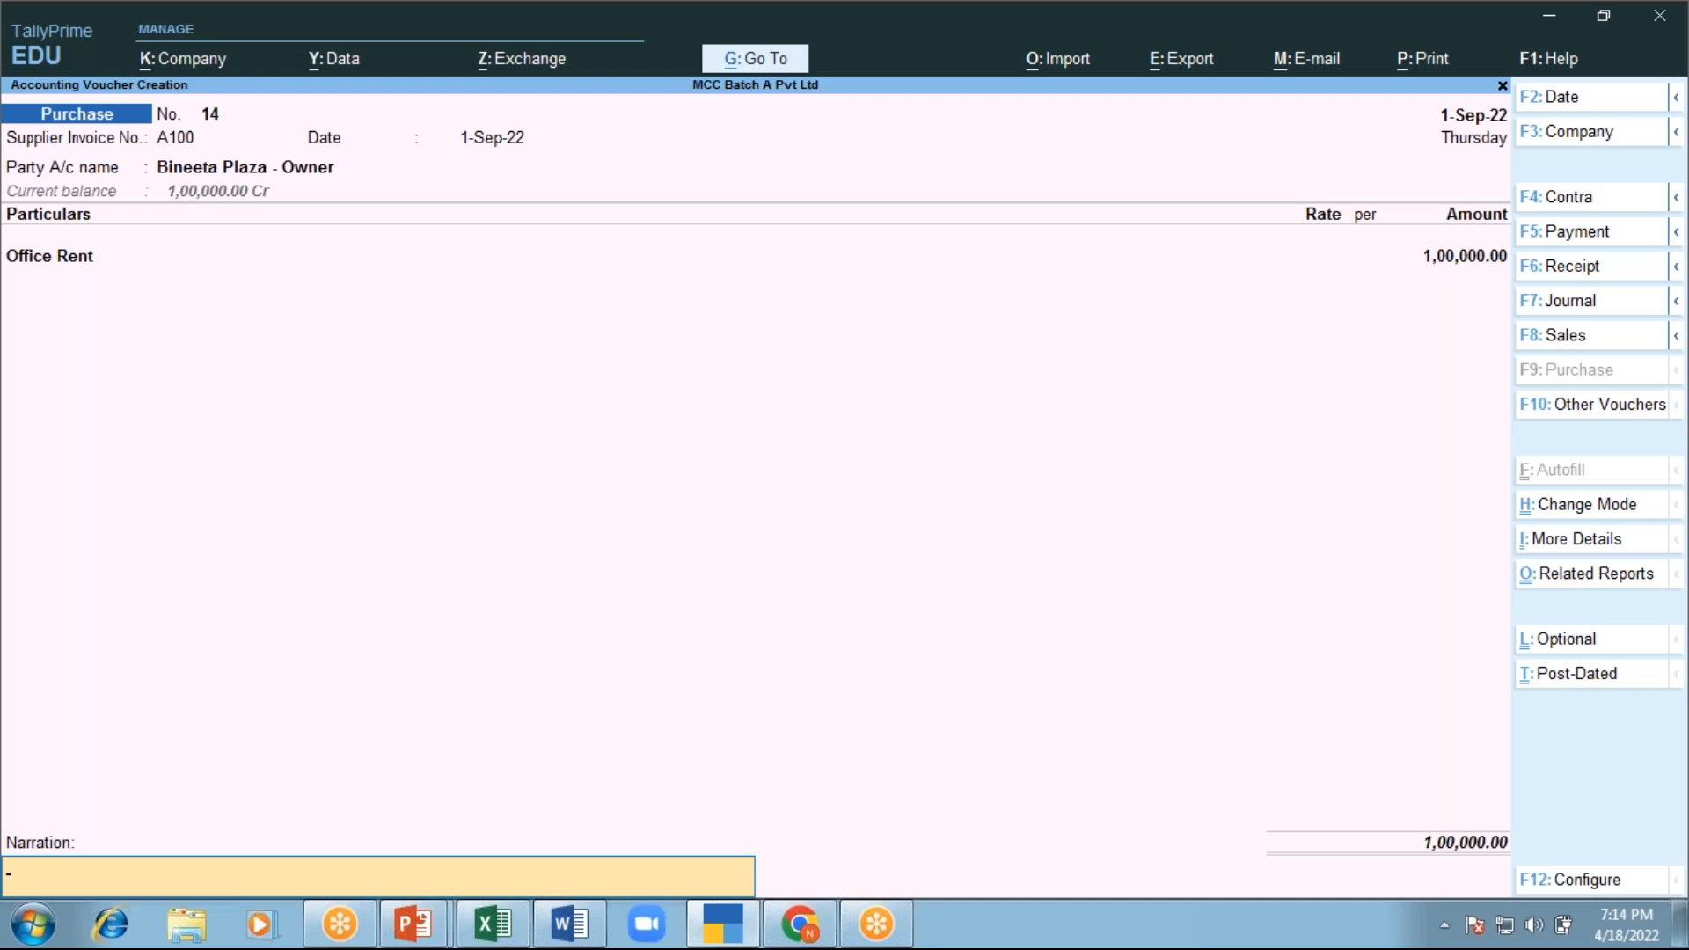
pyautogui.press('Return')
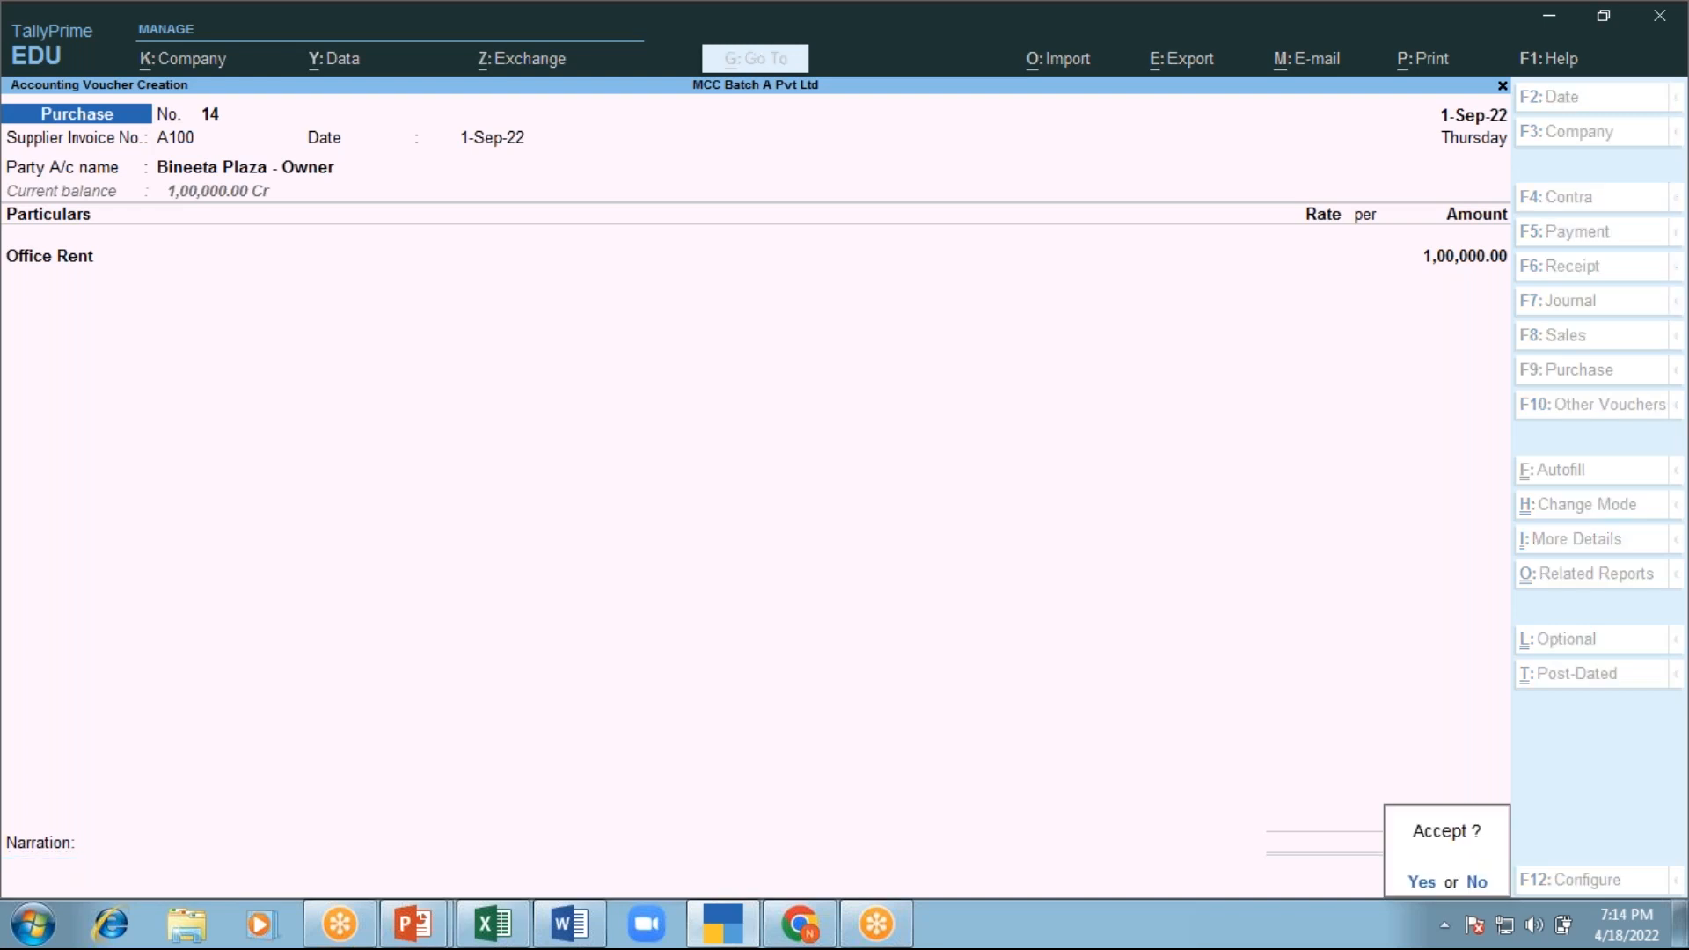
pyautogui.press('y')
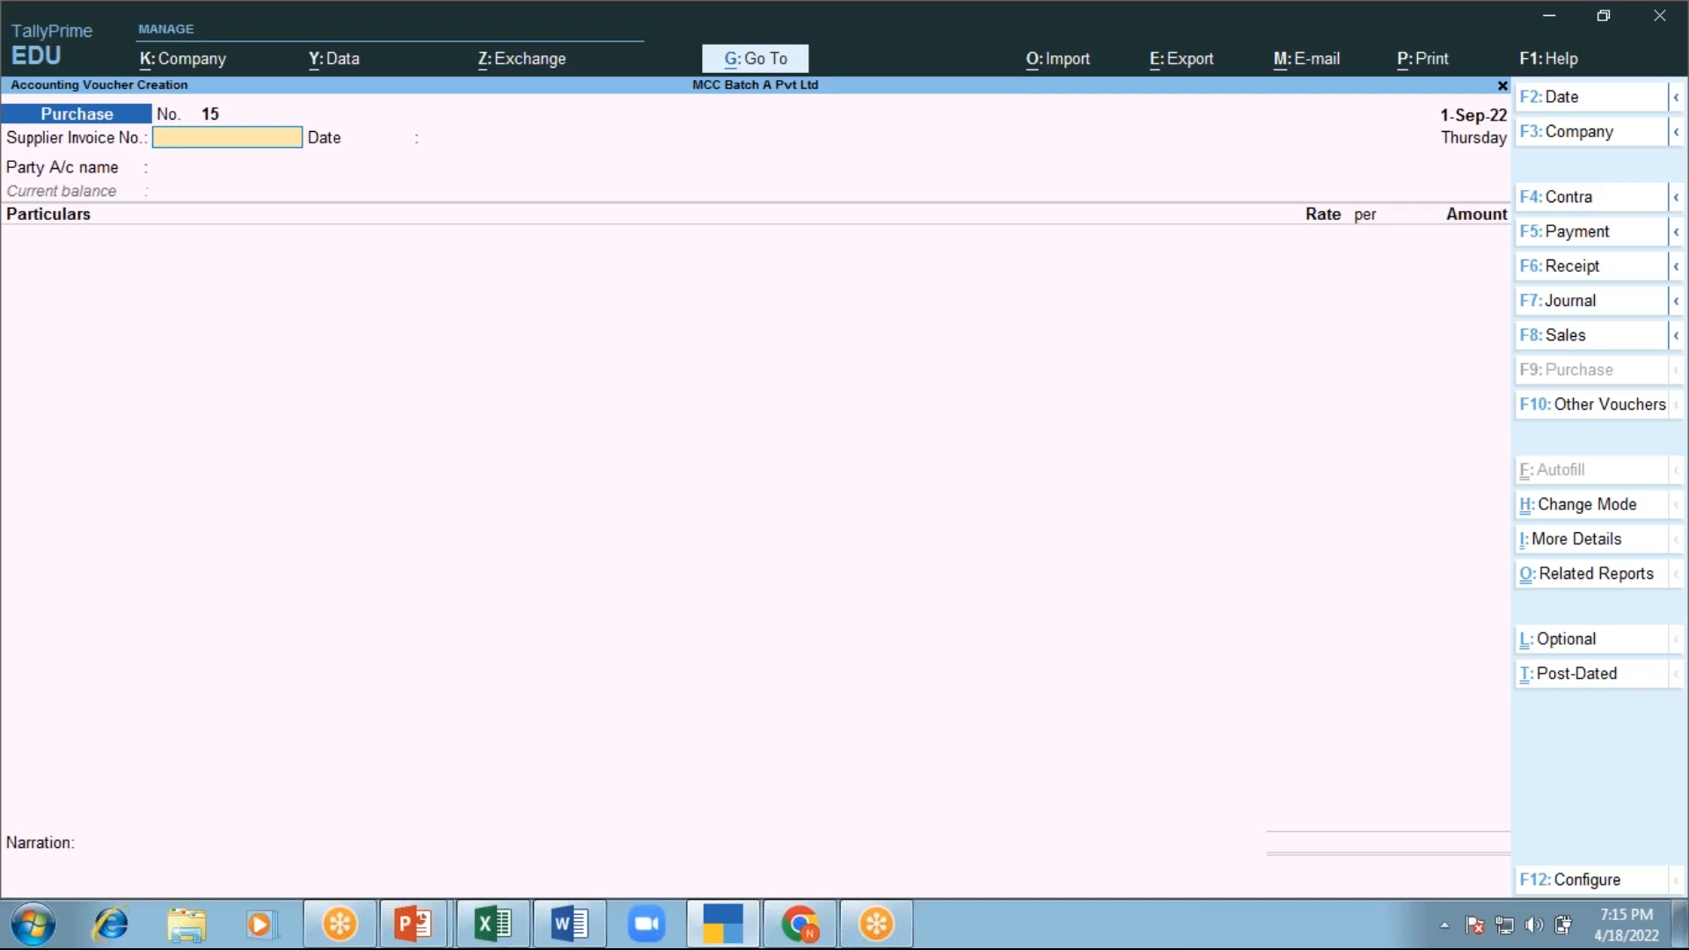
# Set the date of the new purchase voucher to 1-Oct-2022
pyautogui.press('F2')
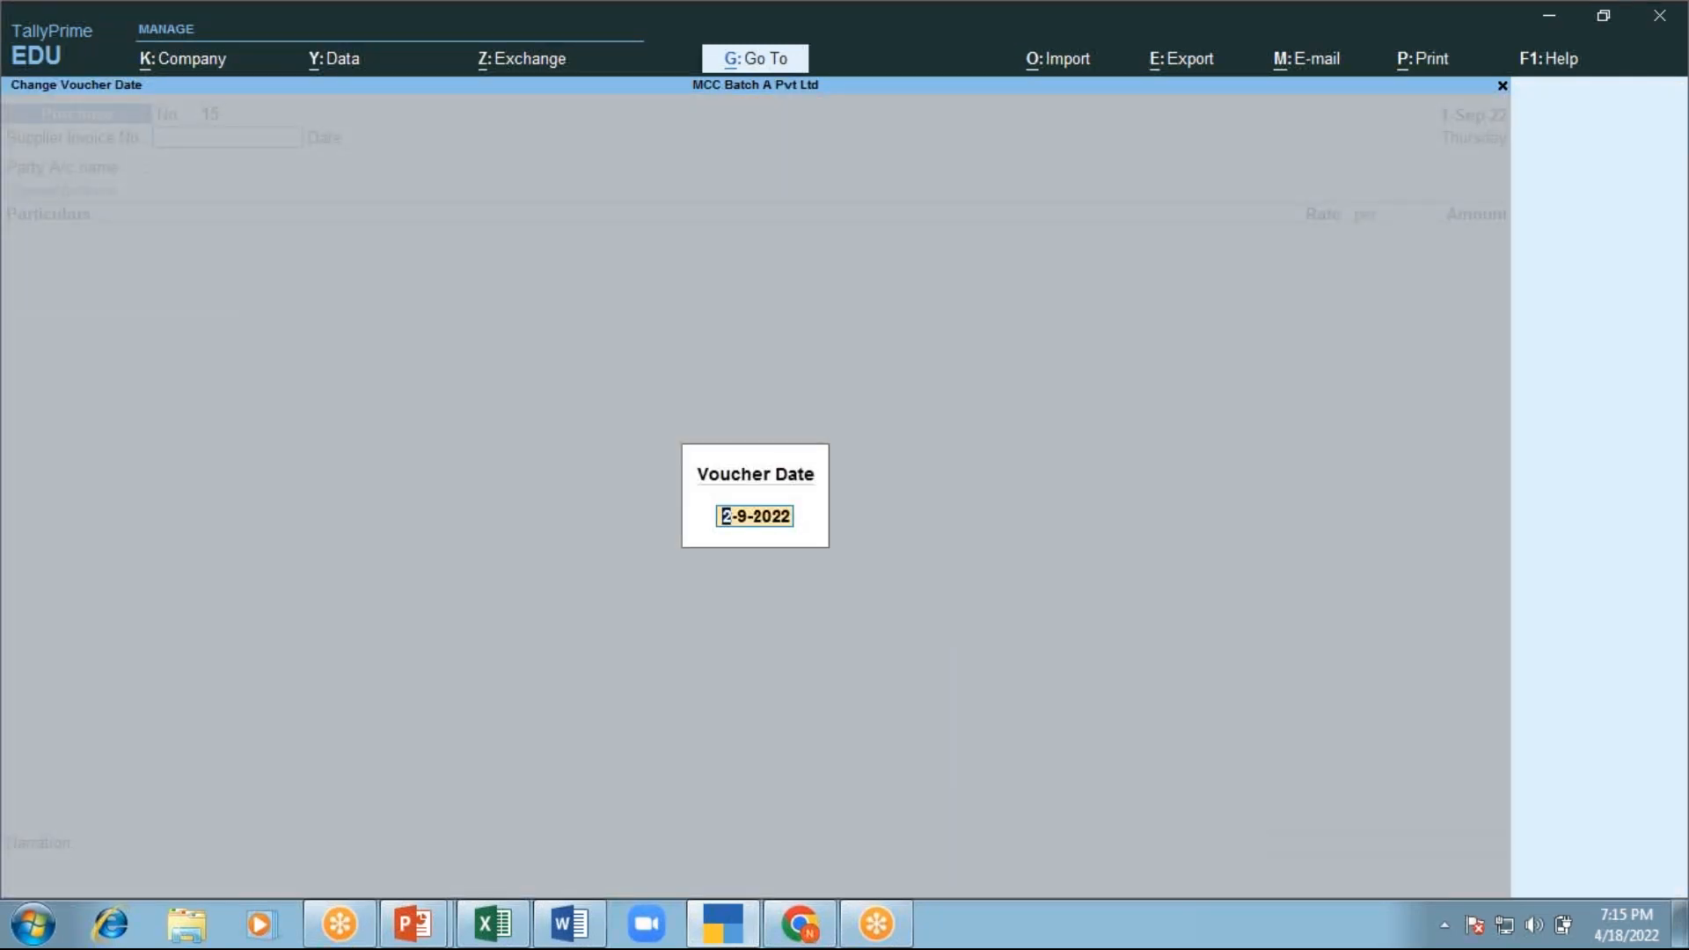
pyautogui.write('1.10')
pyautogui.press('Return')
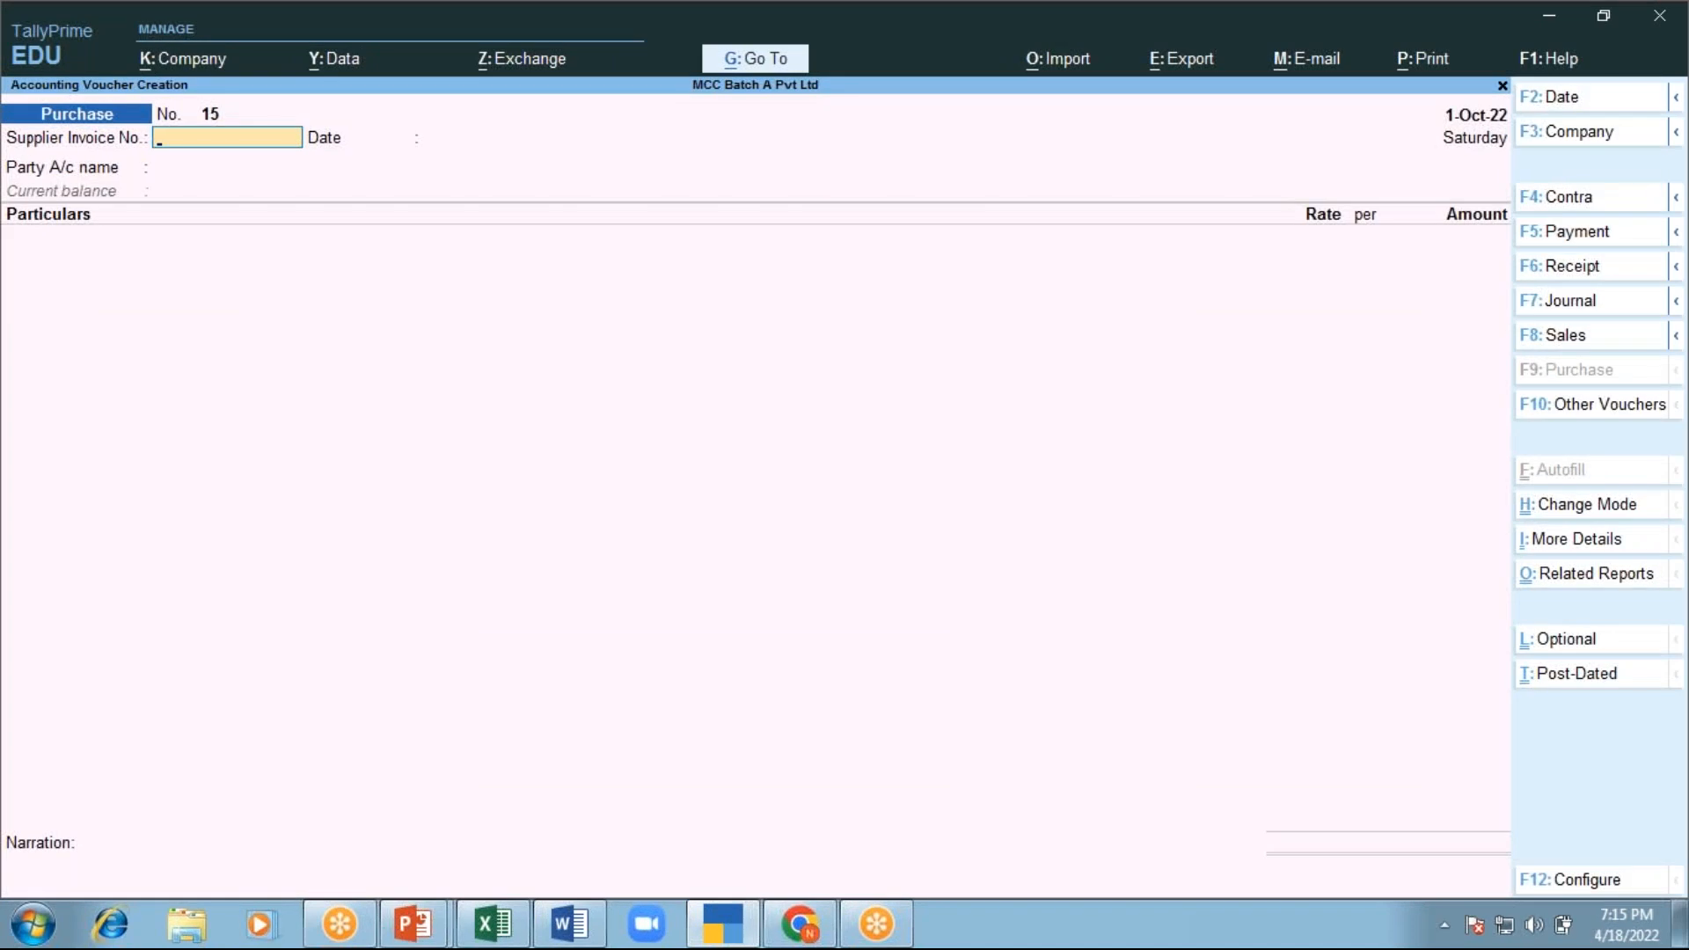
pyautogui.press('Return')
pyautogui.press('Return')
pyautogui.press('Down')
pyautogui.press('Down')
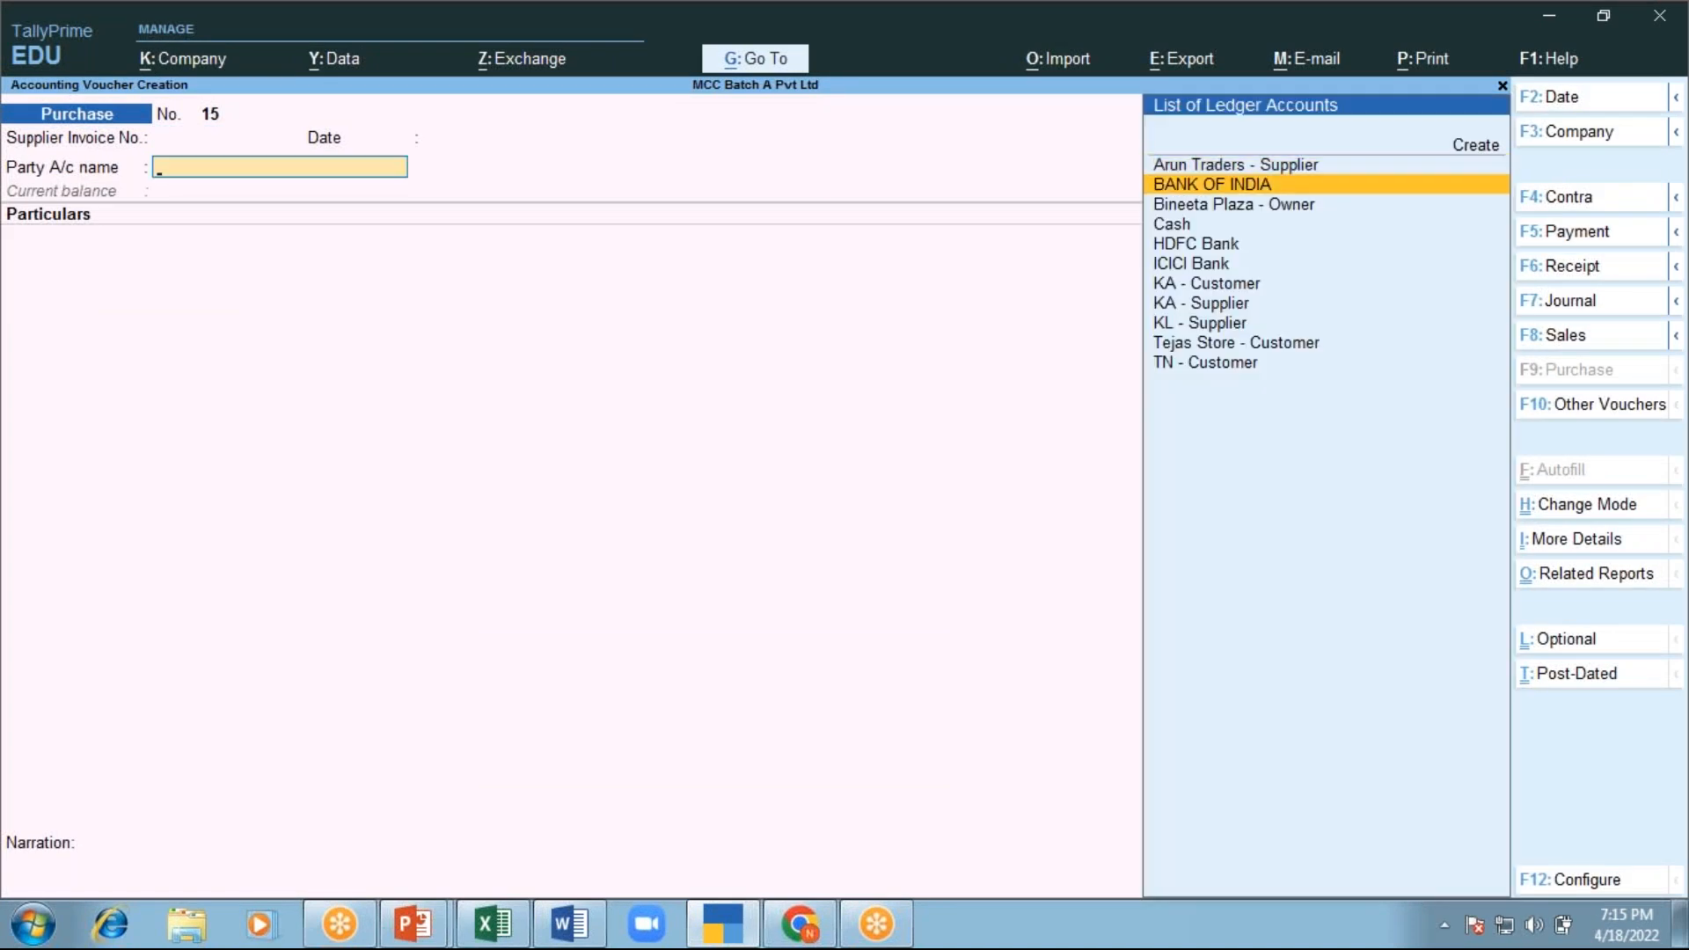
pyautogui.press('Return')
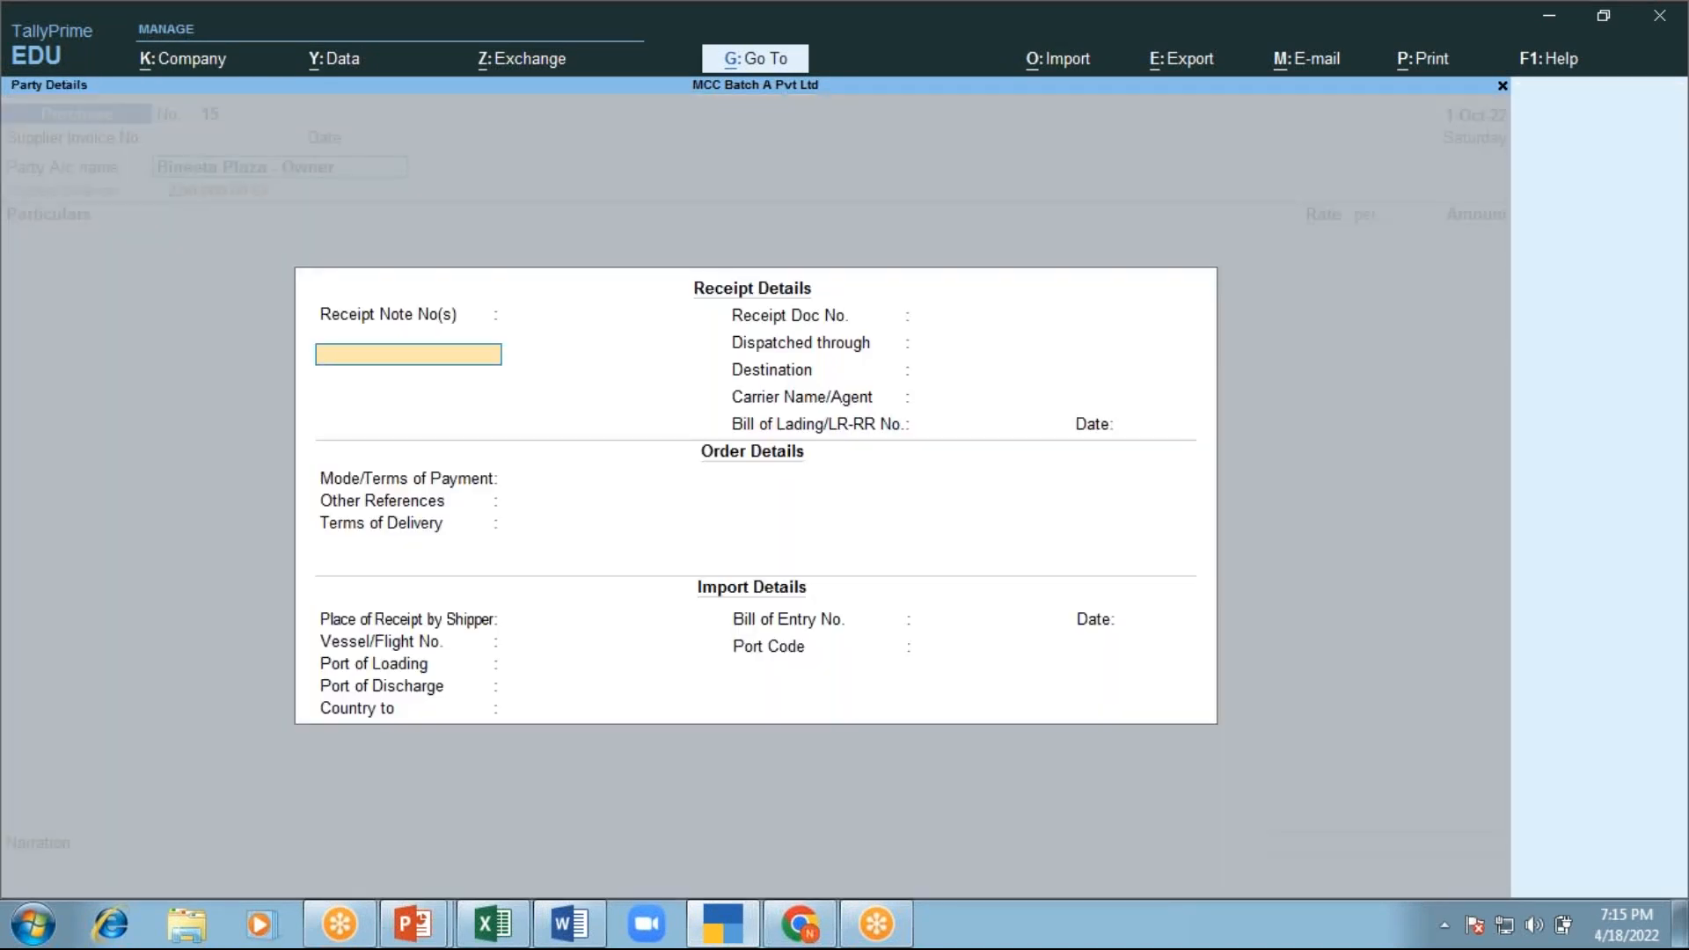
pyautogui.hotkey('ctrl', 'a')
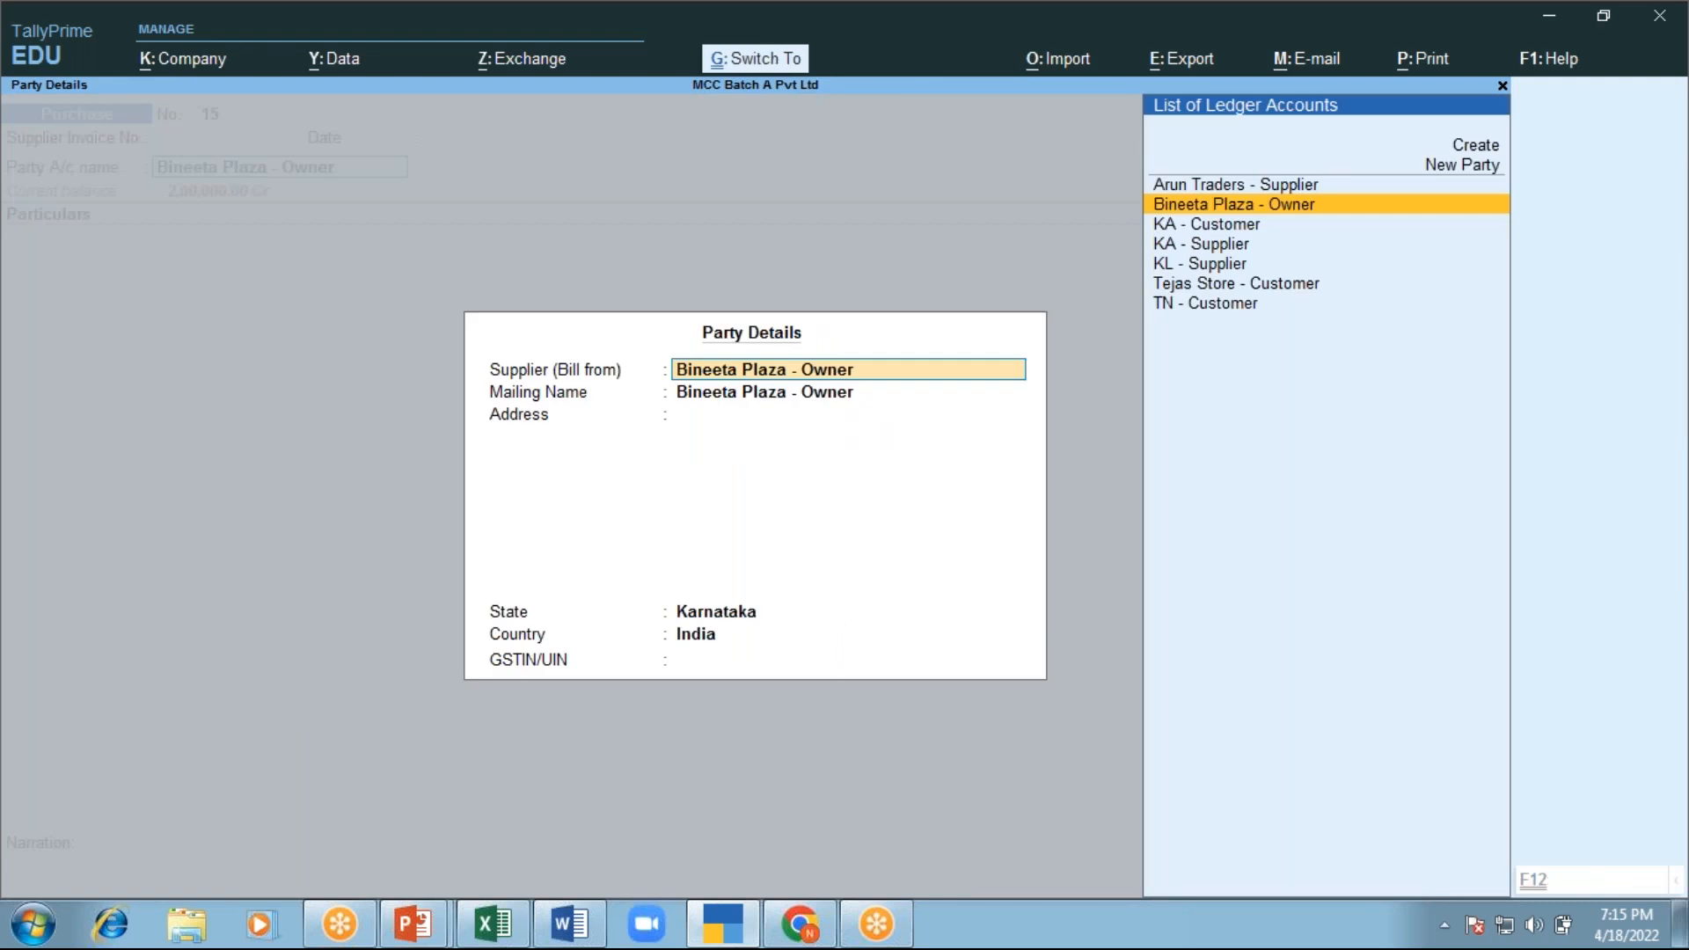
pyautogui.hotkey('ctrl', 'a')
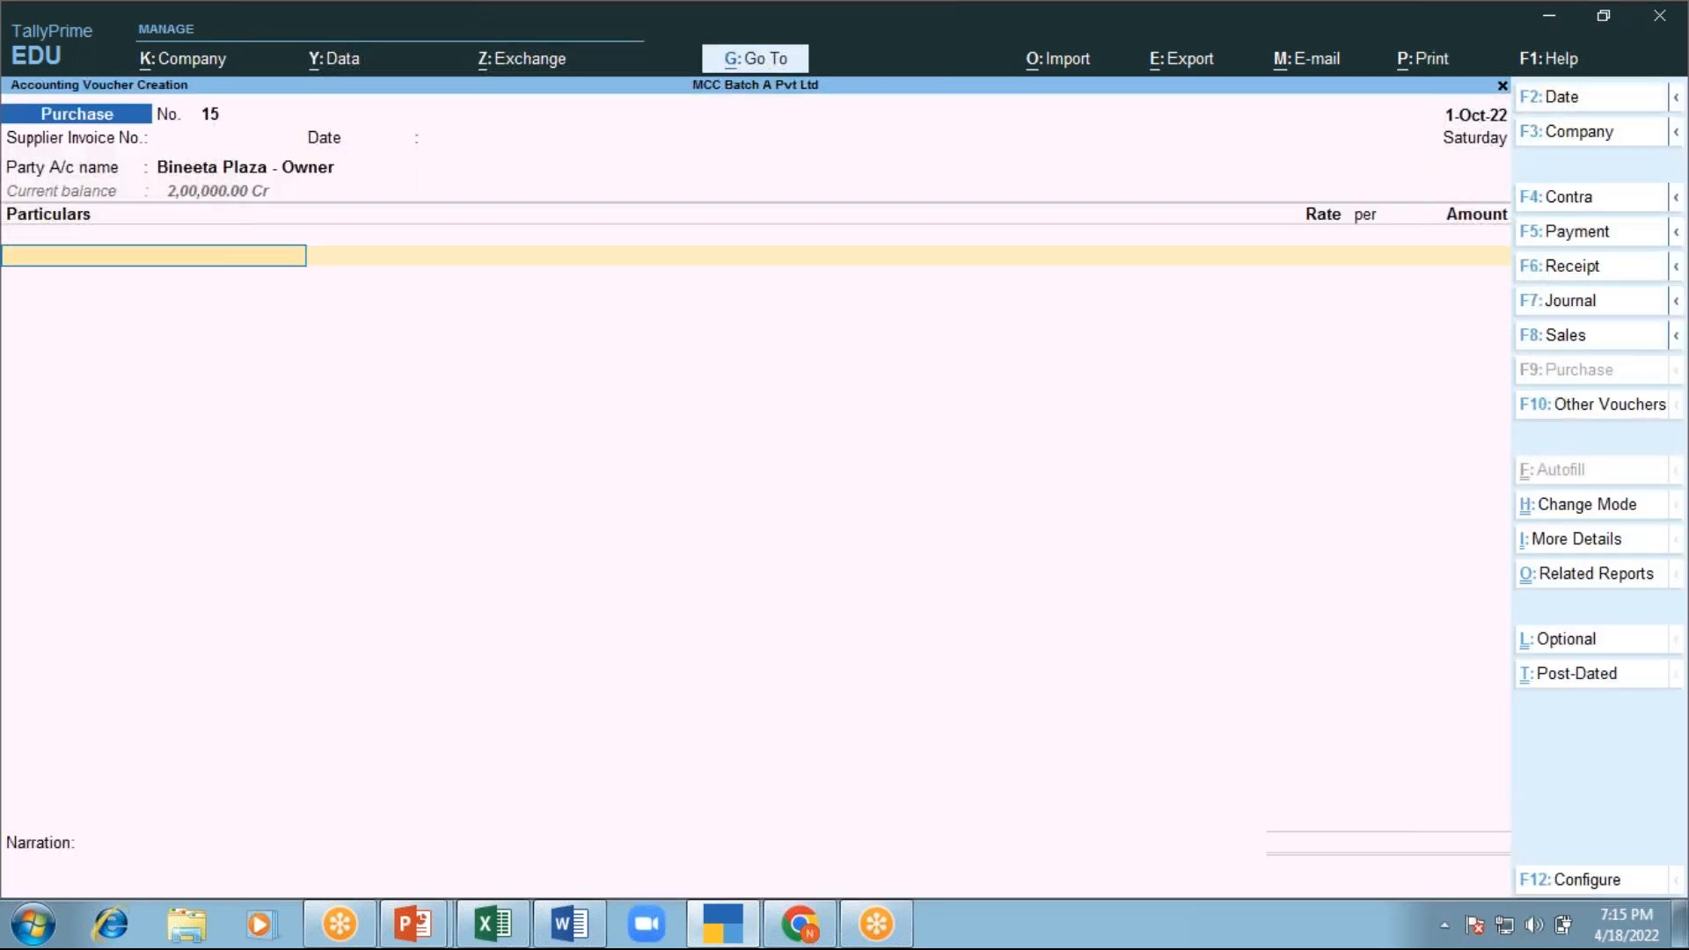
pyautogui.write('Off')
pyautogui.press('Return')
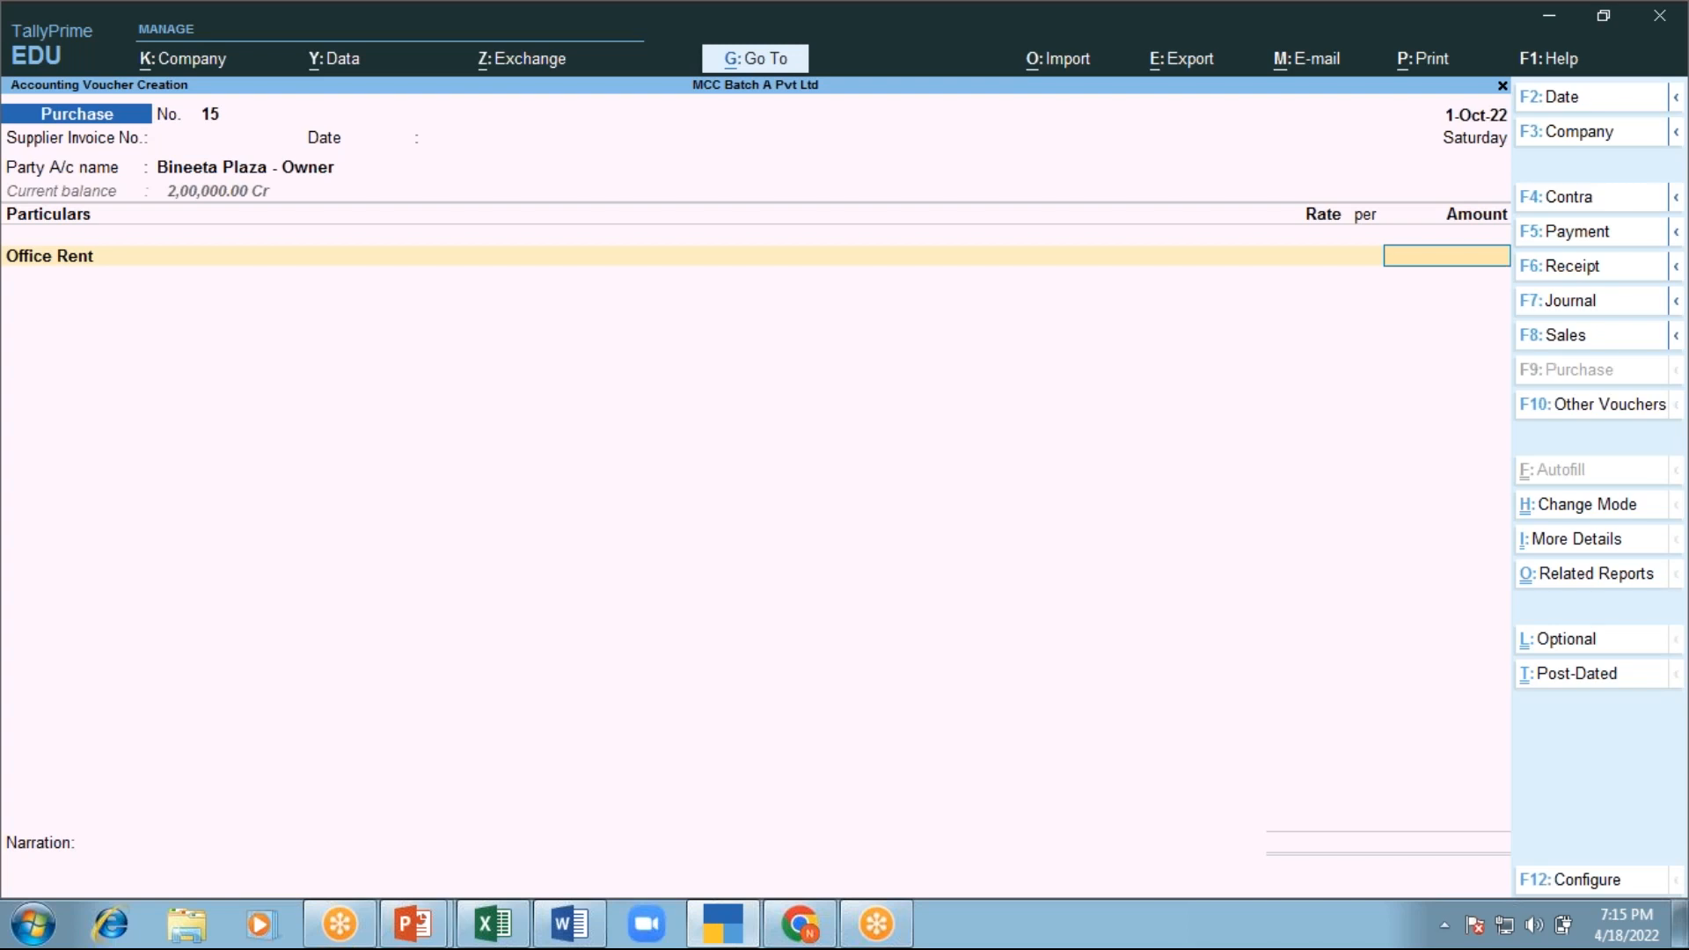
pyautogui.press('BackSpace')
pyautogui.write('100000')
pyautogui.press('Return')
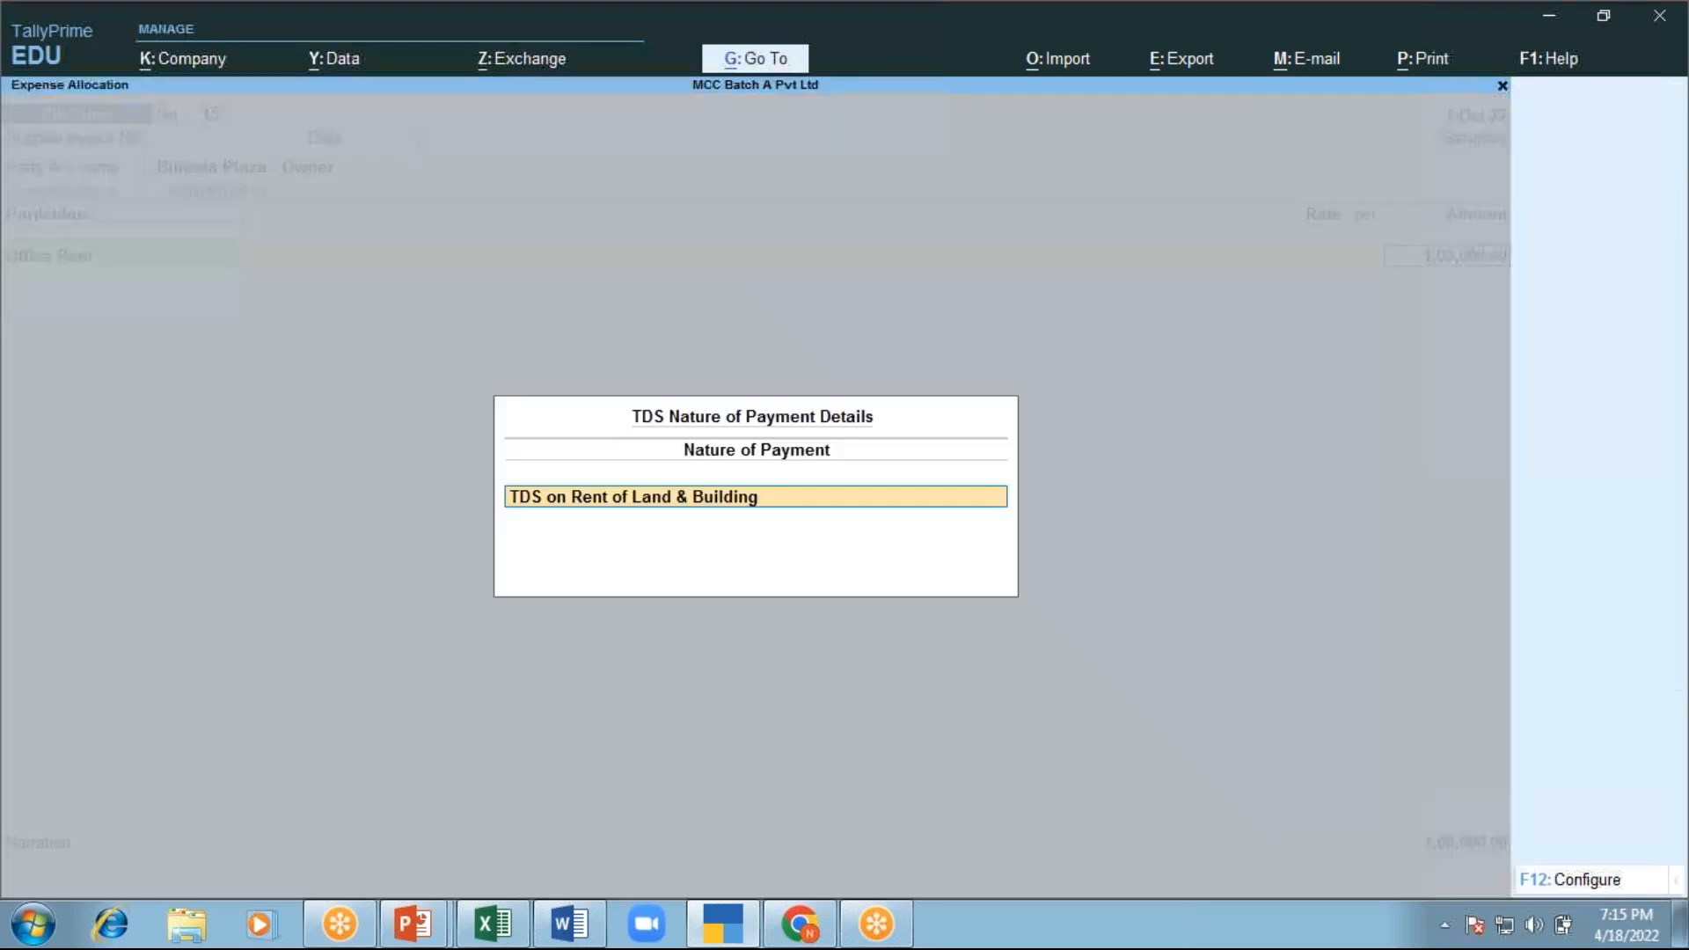
pyautogui.press('Return')
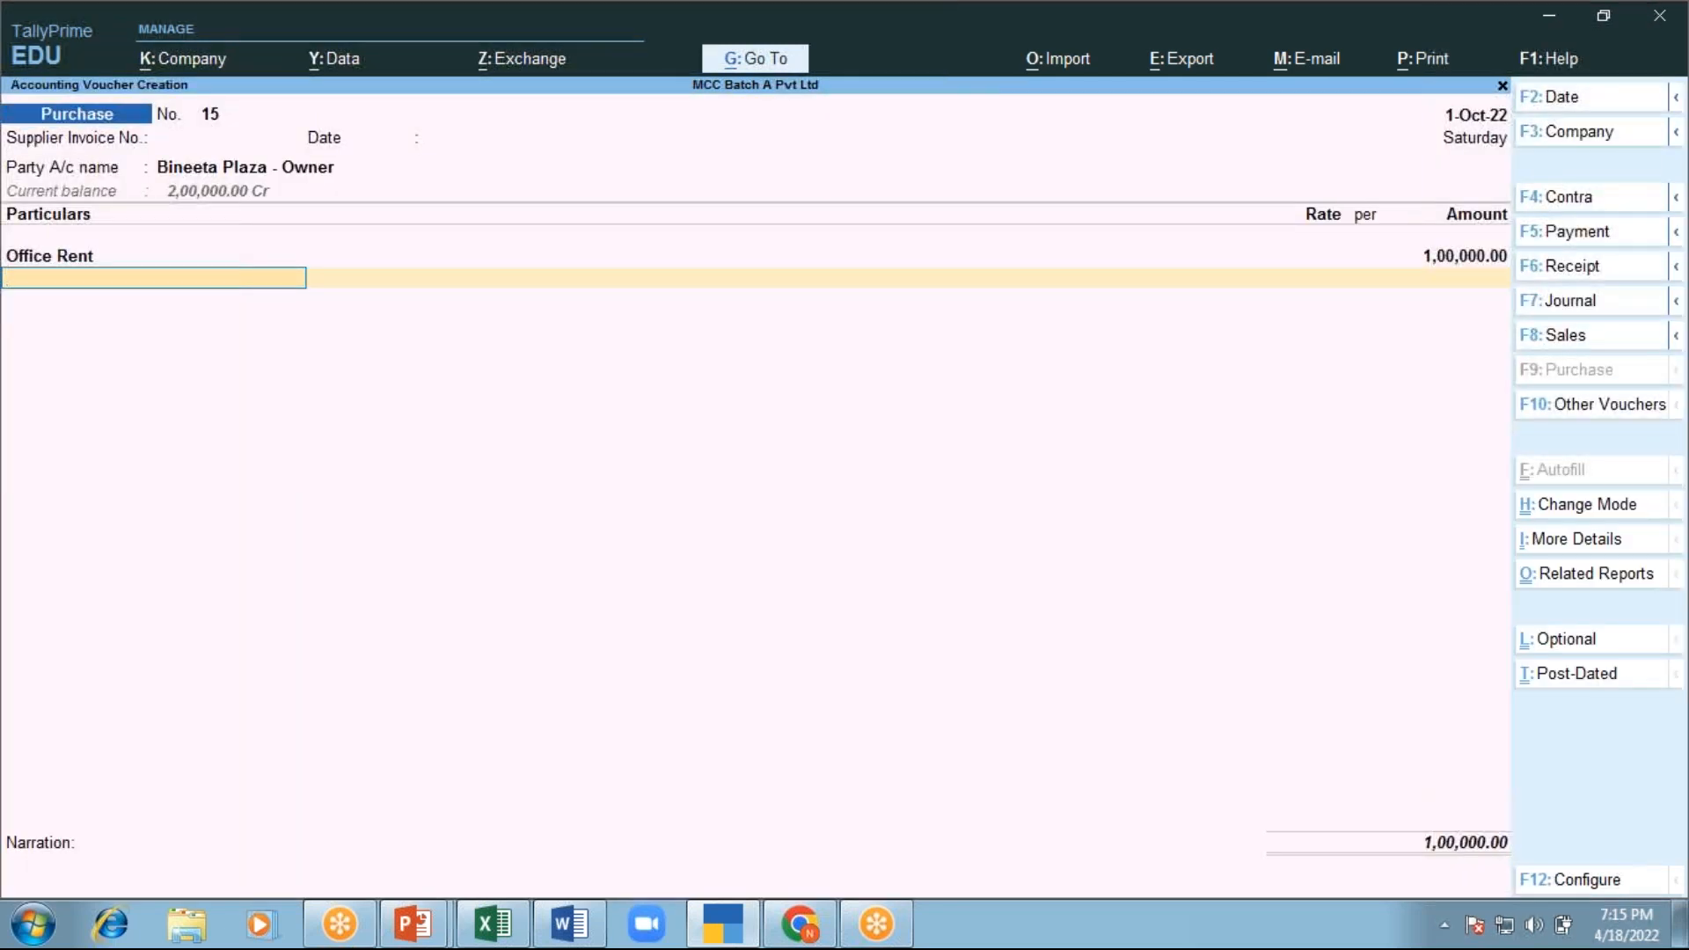
pyautogui.write('Td')
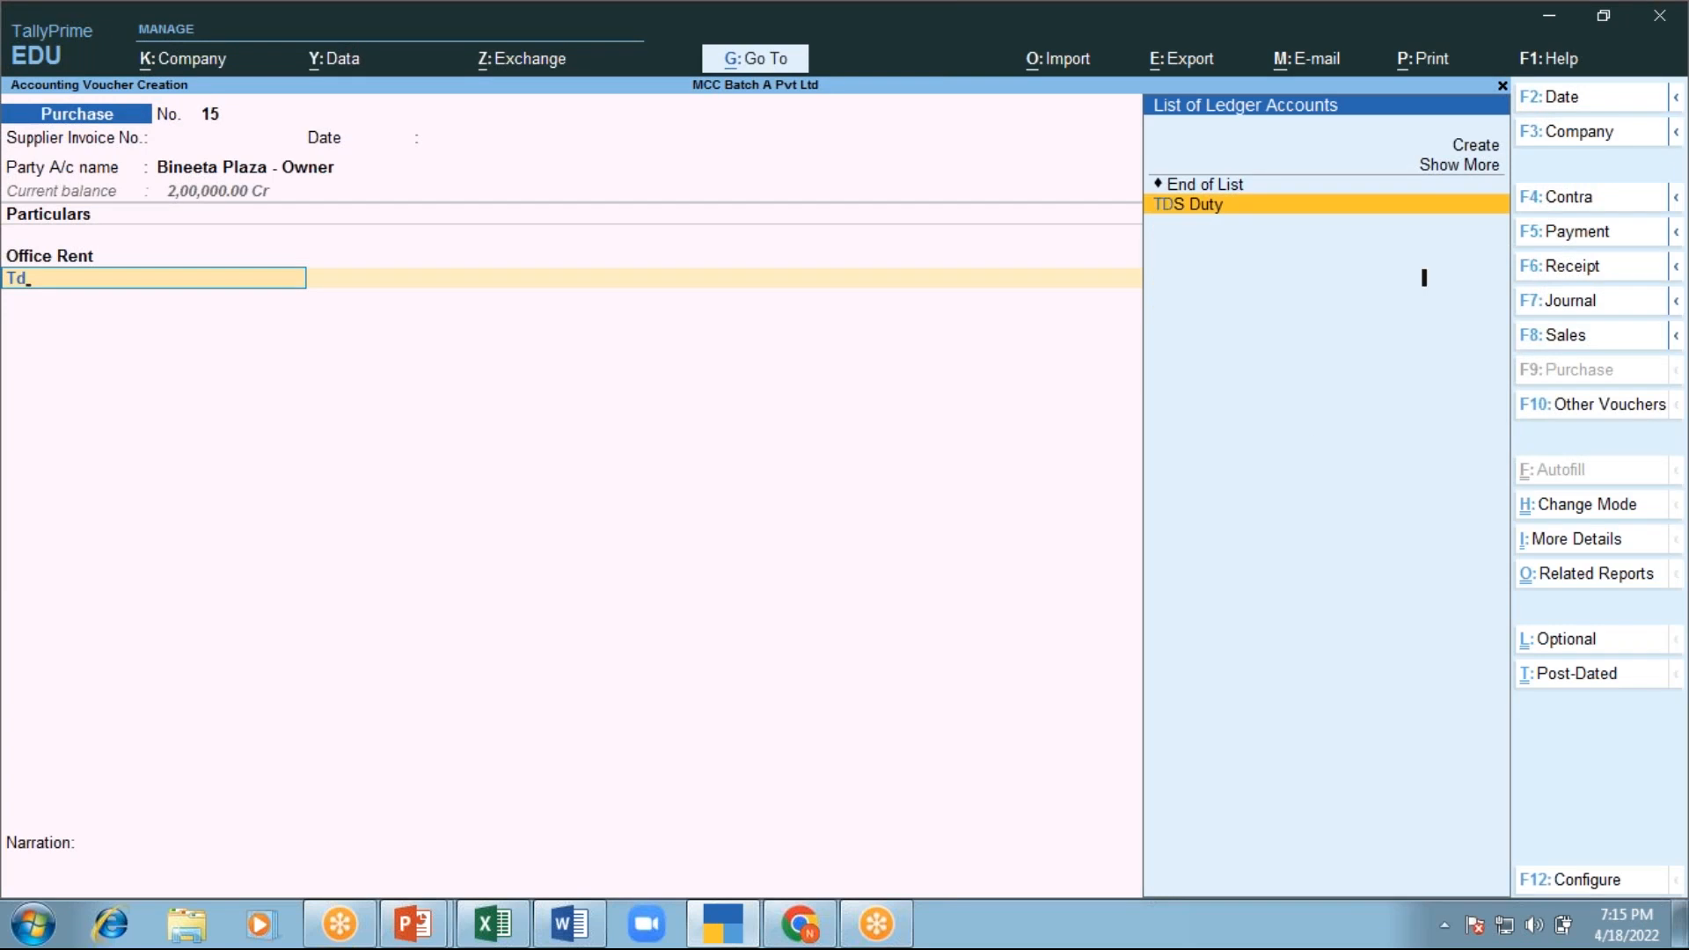
pyautogui.press('Return')
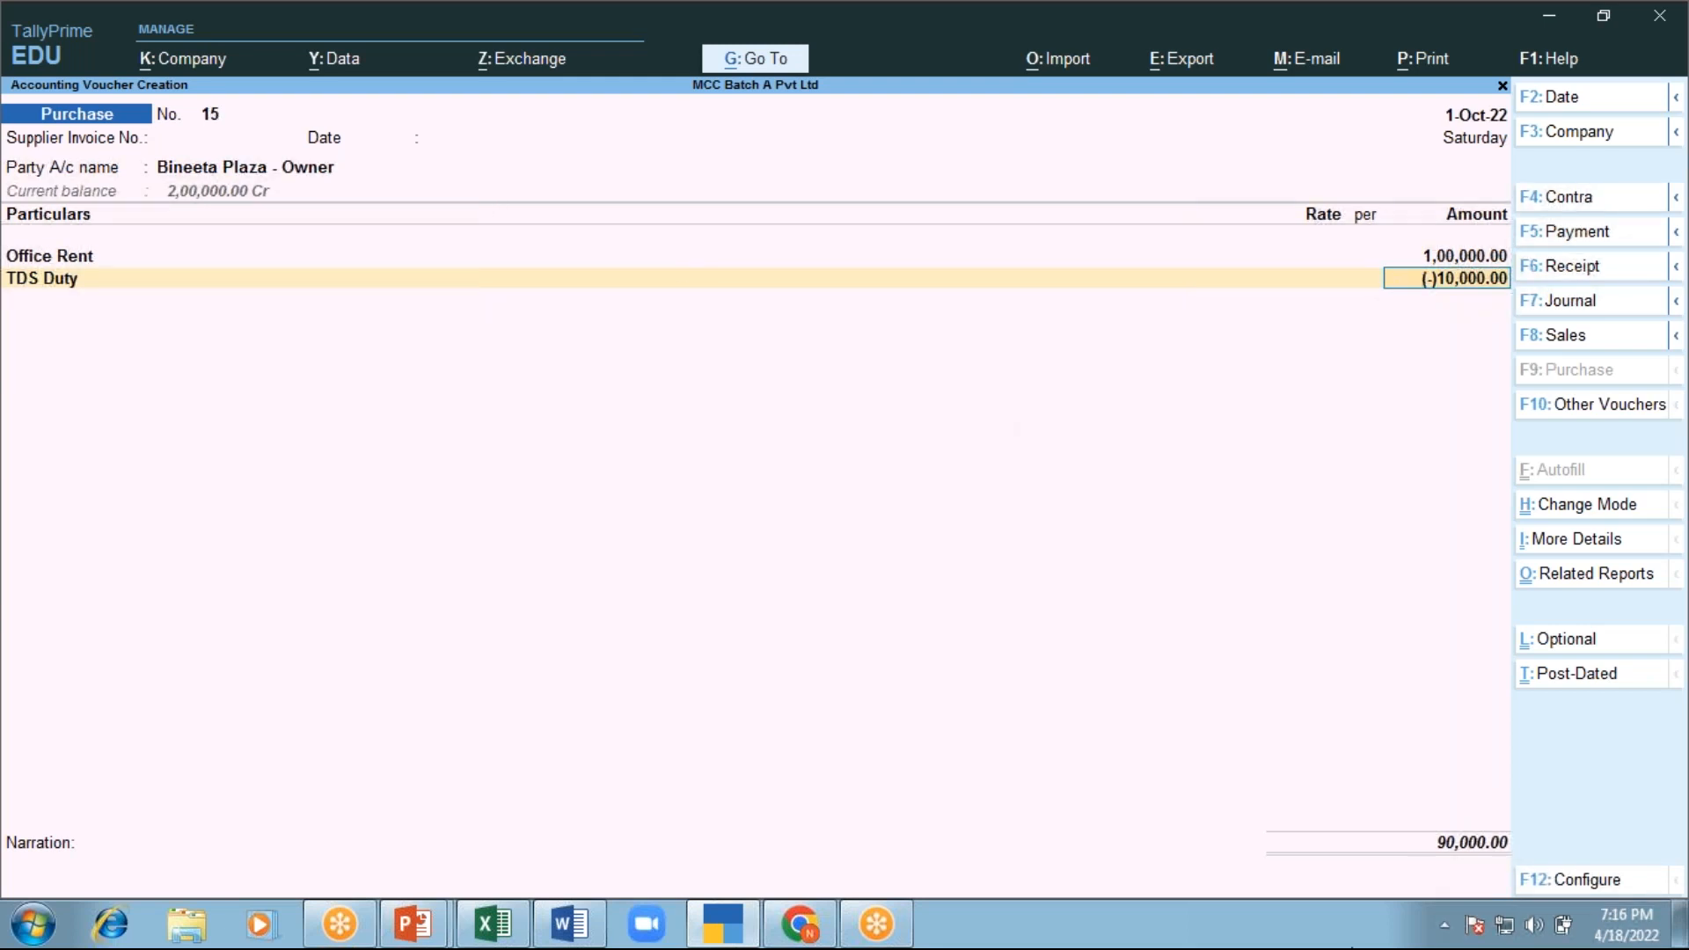
pyautogui.press('Return')
pyautogui.press('Return')
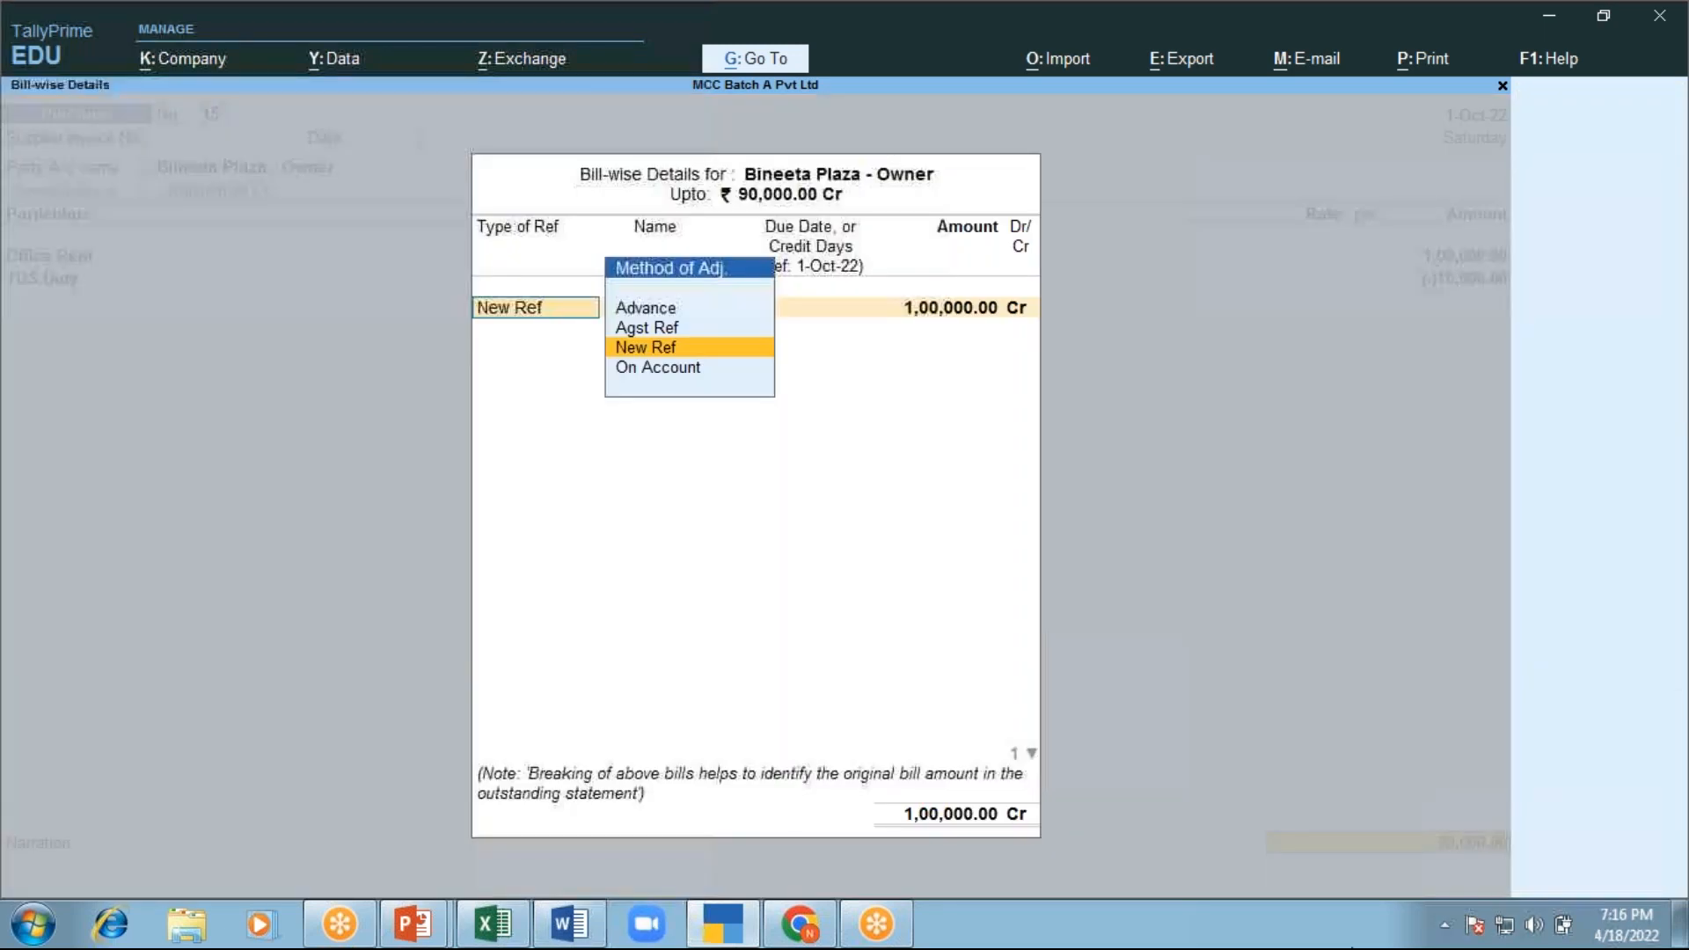
pyautogui.press('Escape')
pyautogui.press('Escape')
pyautogui.press('Return')
pyautogui.press('Escape')
pyautogui.press('Return')
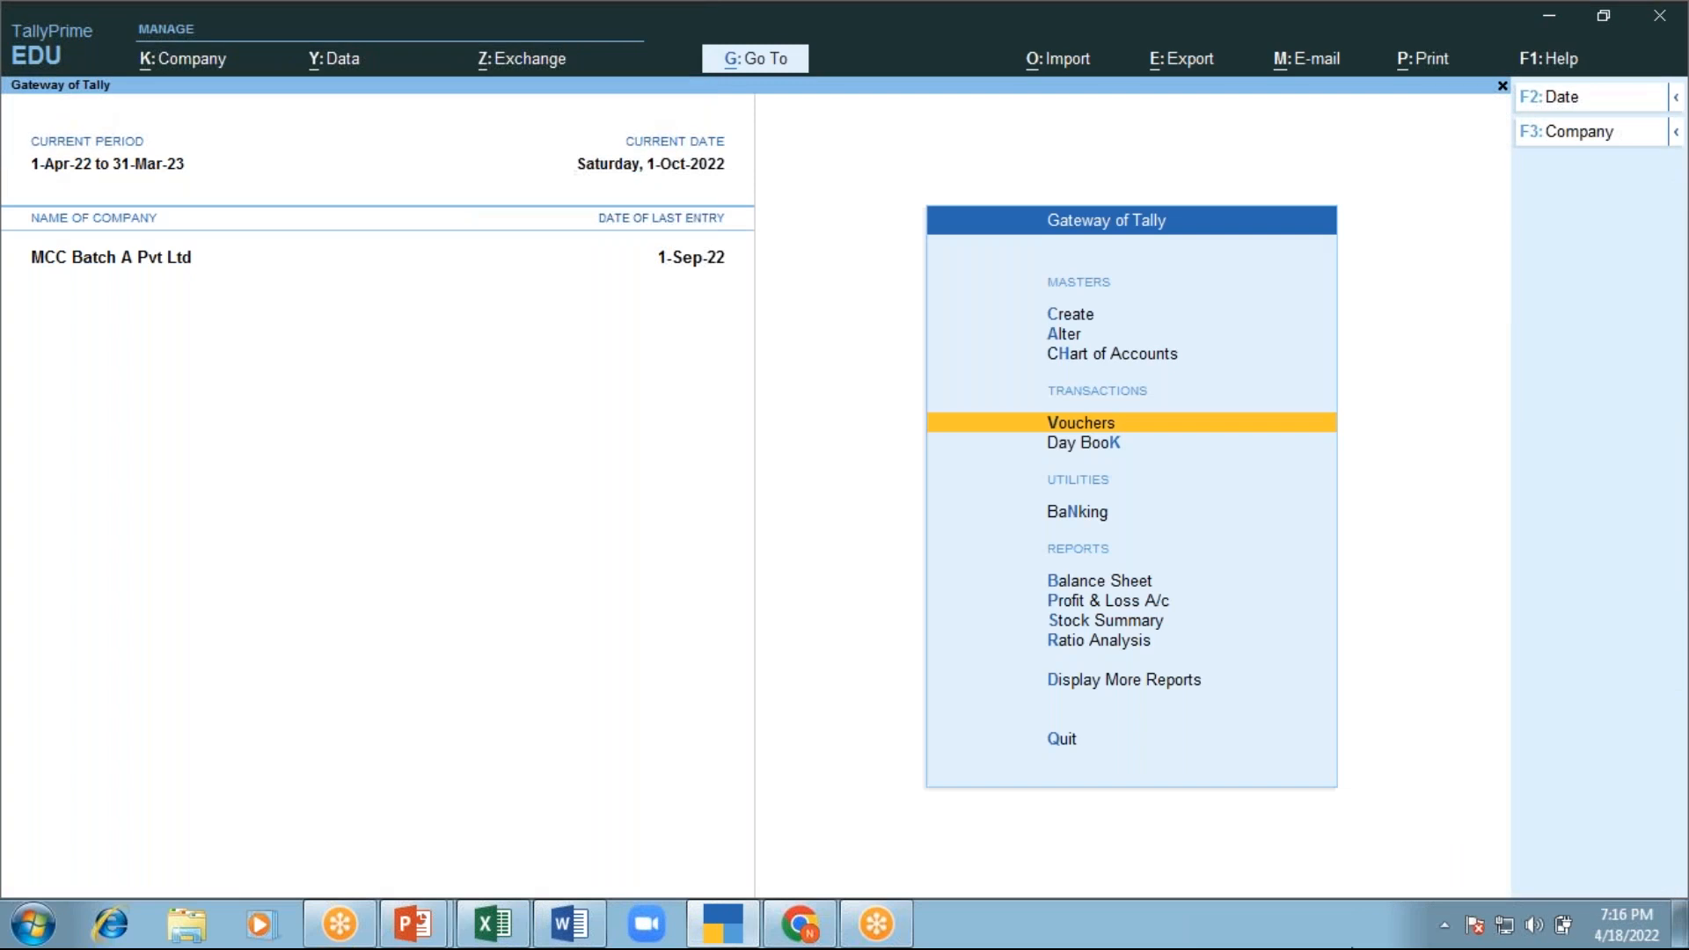
# Start a purchase voucher without supplier invoice details, choose Bineeta Plaza - Owner as the party and accept the default receipt and party details
pyautogui.press('Return')
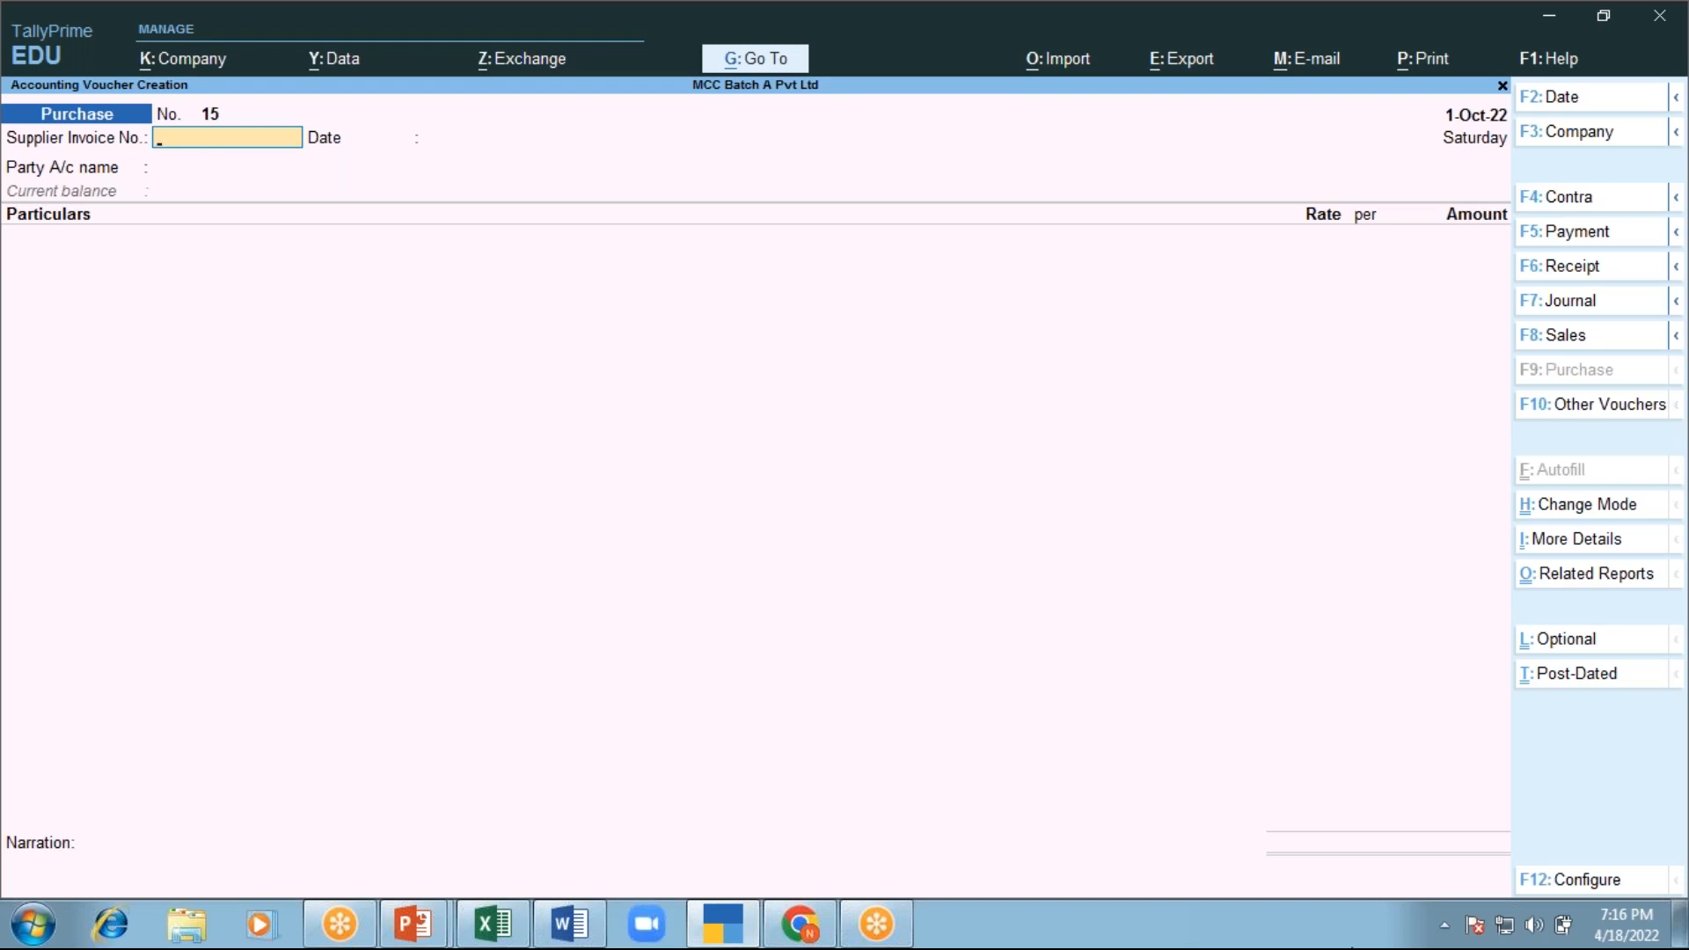
pyautogui.press('Return')
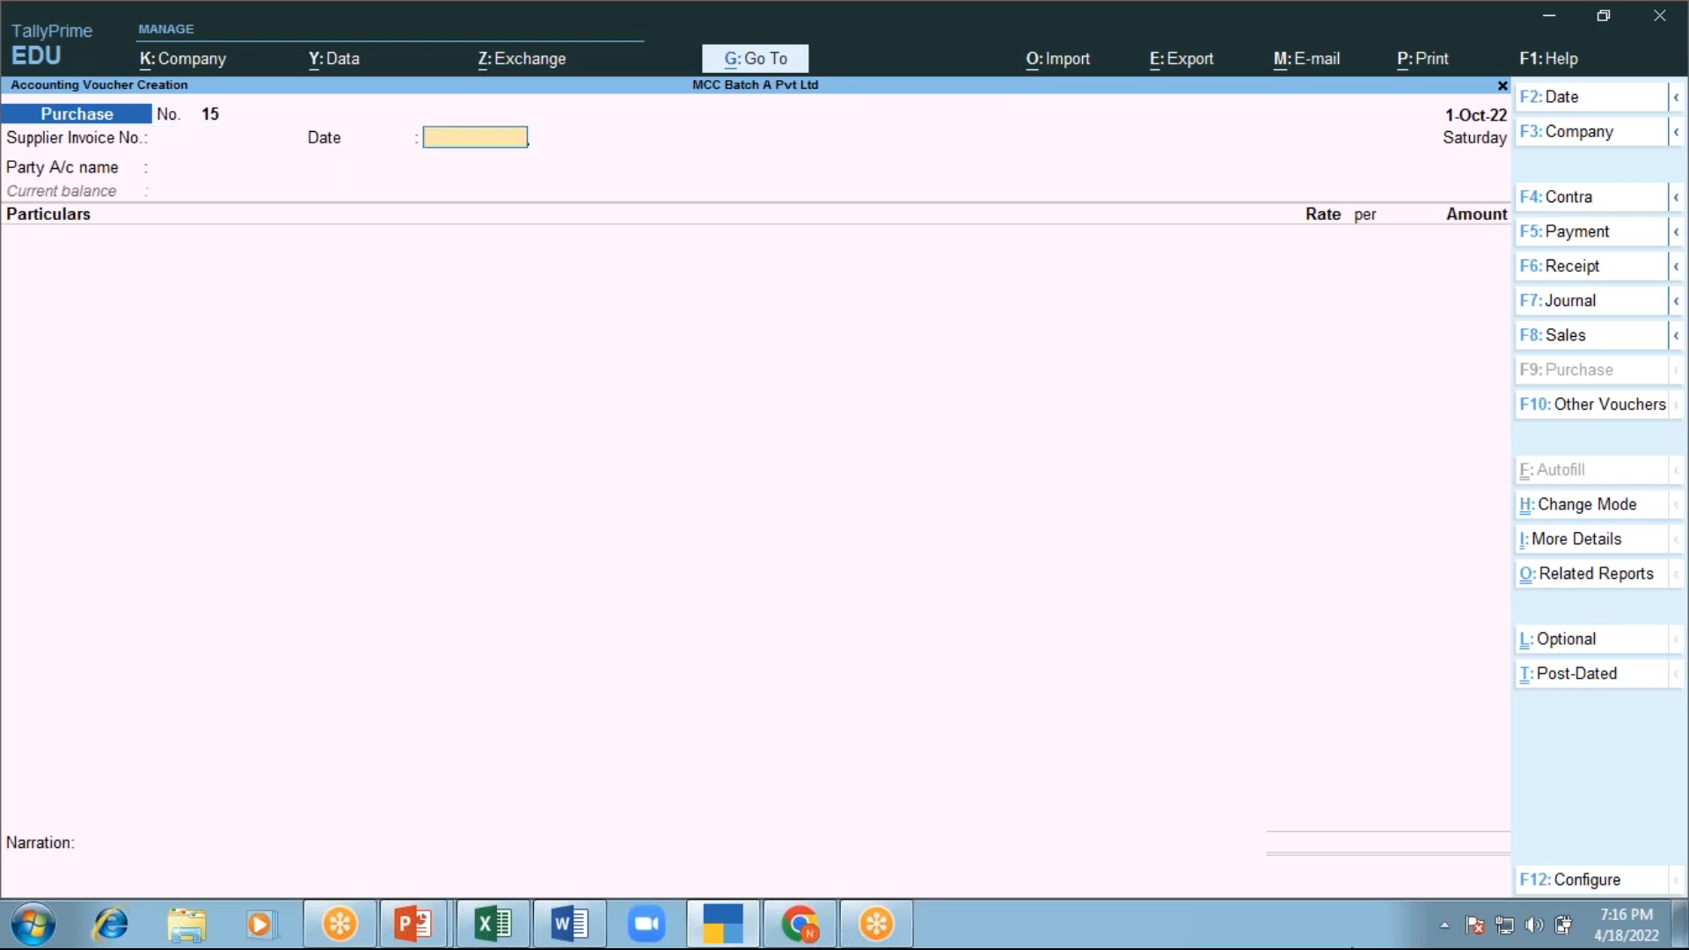
pyautogui.press('Return')
pyautogui.press('Down')
pyautogui.press('Down')
pyautogui.press('Down')
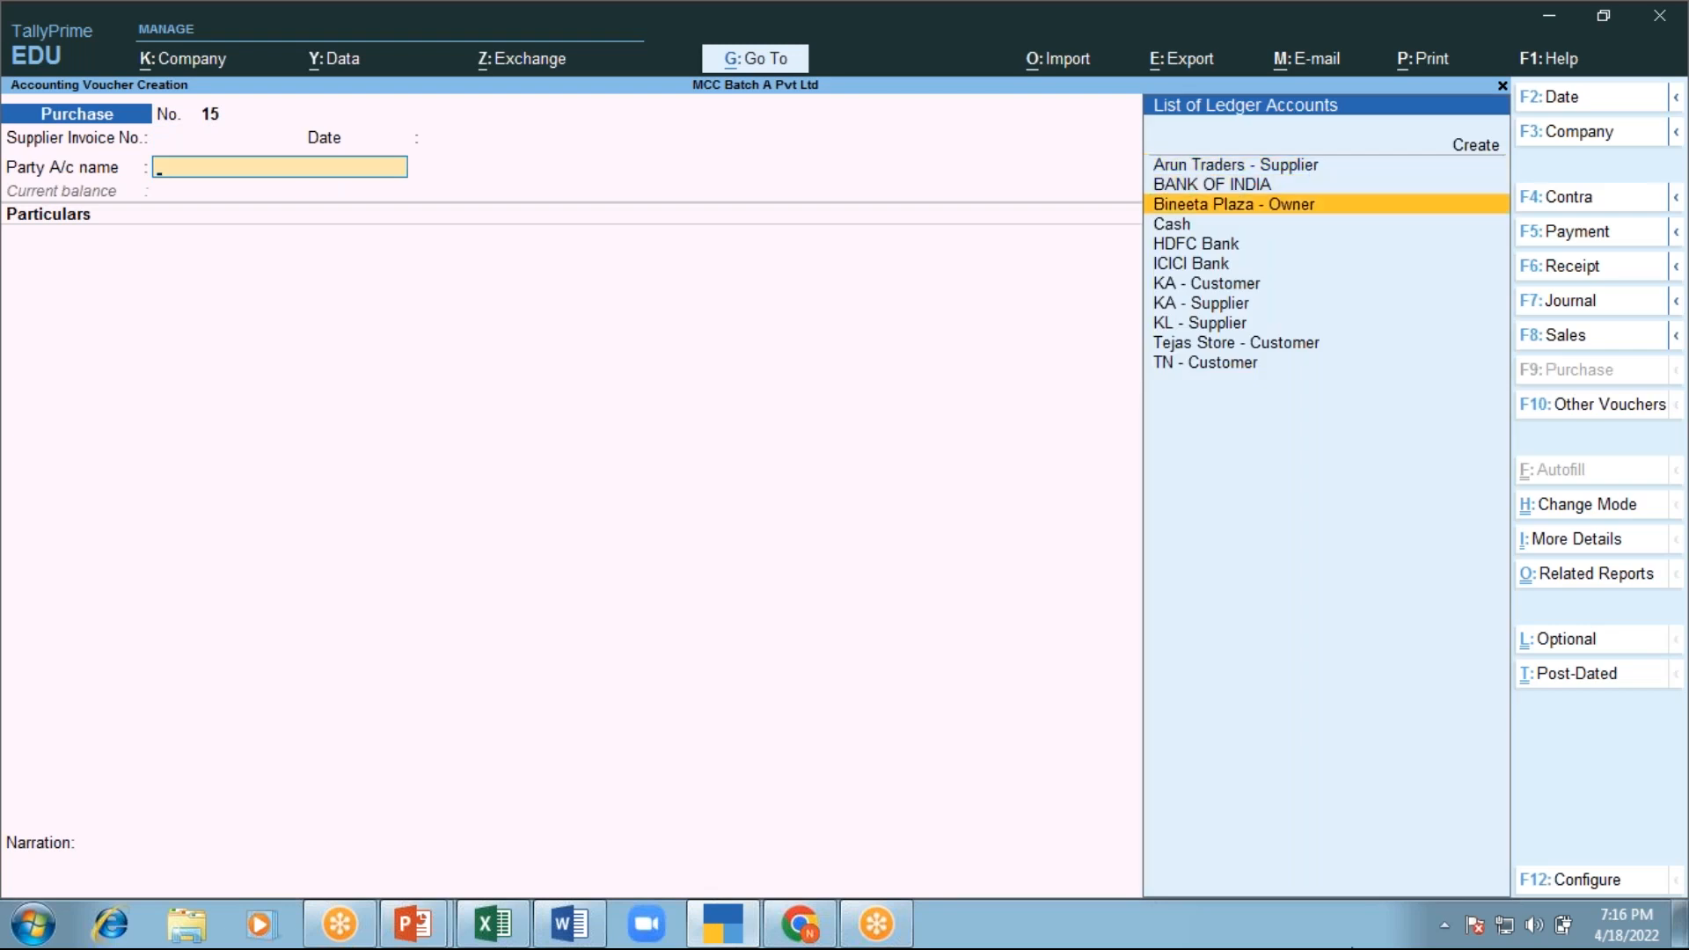
pyautogui.press('Up')
pyautogui.press('Return')
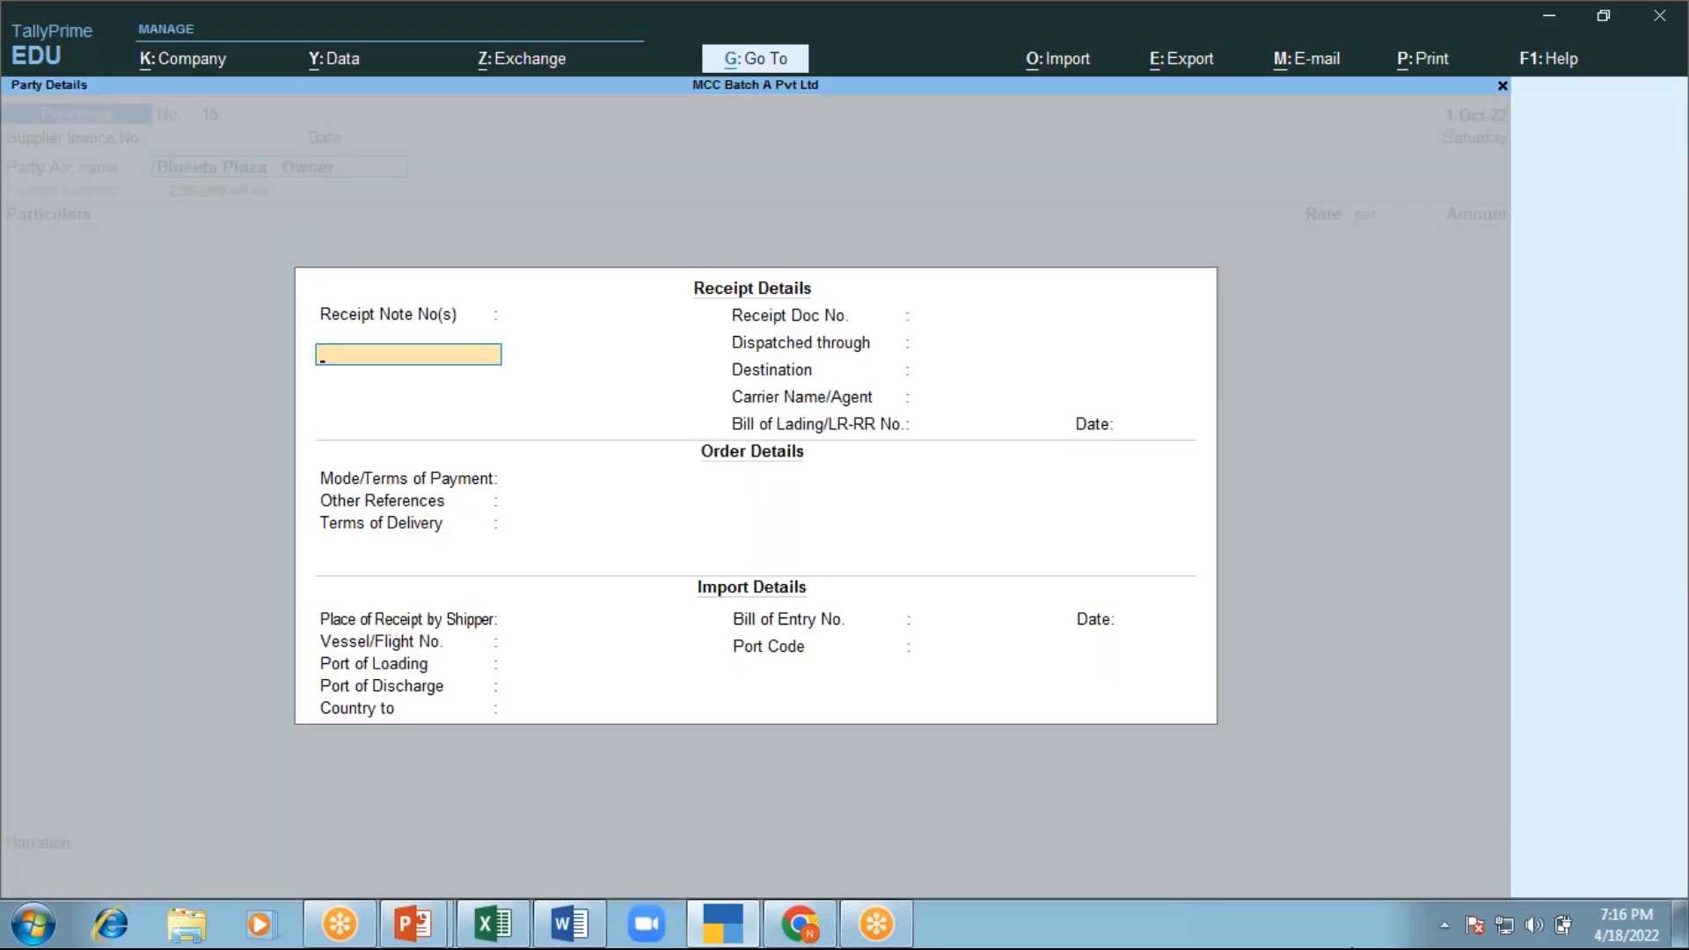
pyautogui.hotkey('ctrl', 'a')
pyautogui.hotkey('ctrl', 'a')
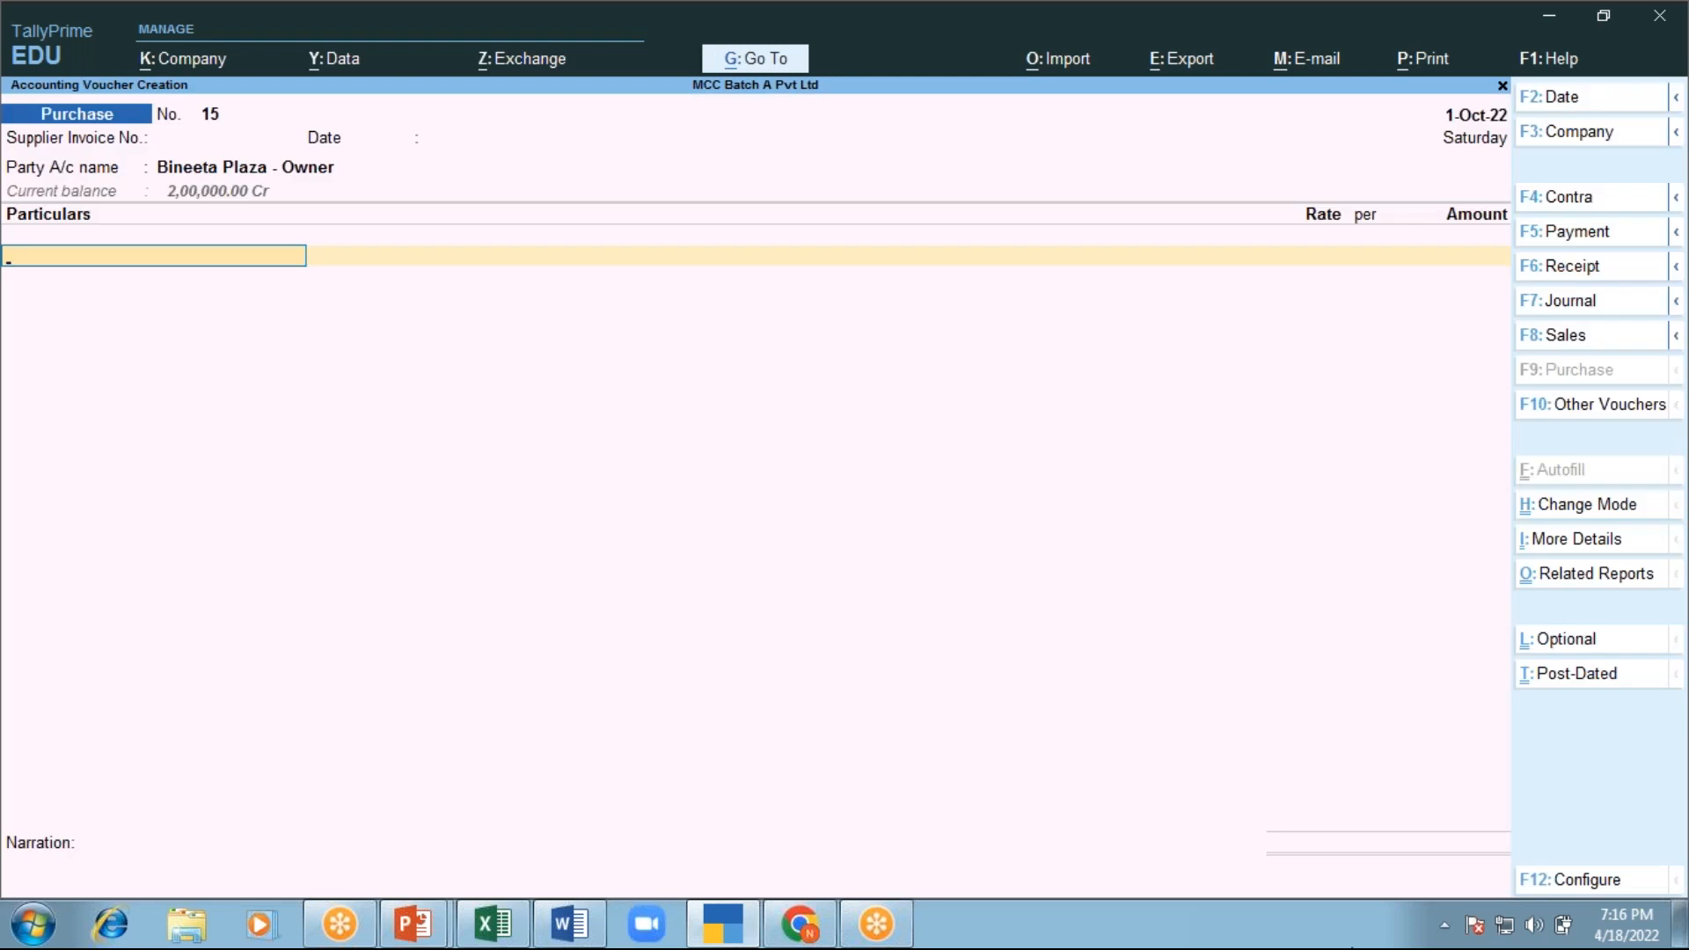
# Add Office Rent for 1,00,000 to the October voucher with TDS on Rent of Land & Building as the nature of payment
pyautogui.press('Down')
pyautogui.press('Down')
pyautogui.press('Down')
pyautogui.press('Down')
pyautogui.press('Down')
pyautogui.press('Down')
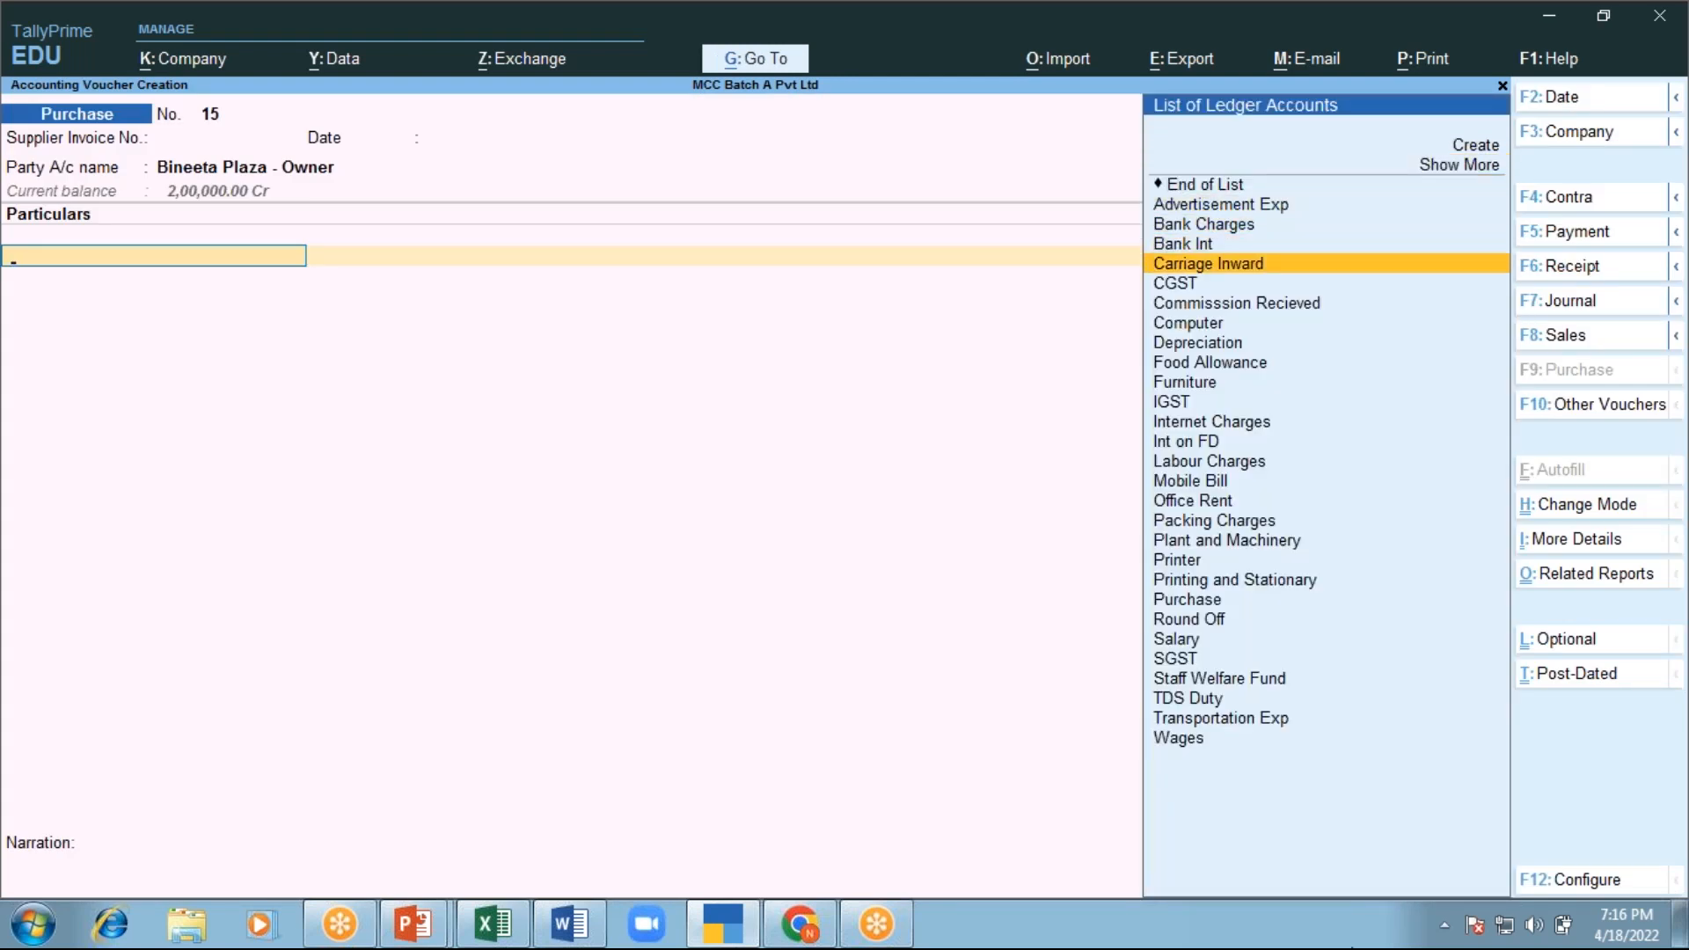
pyautogui.write('off')
pyautogui.press('Return')
pyautogui.write('100000')
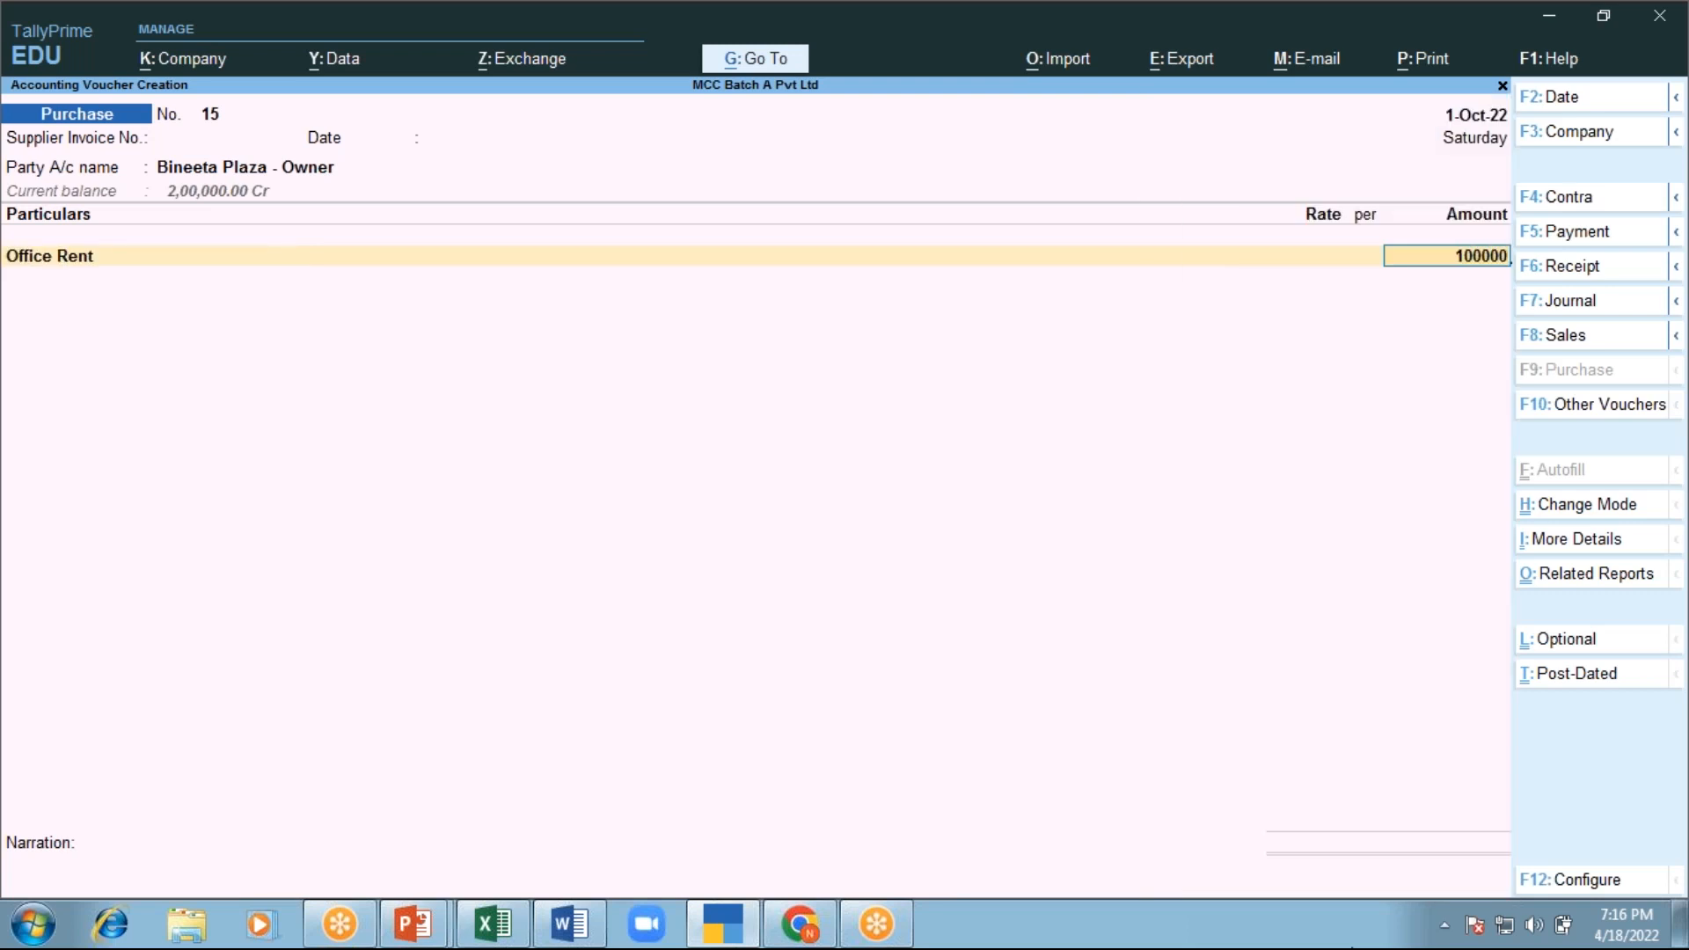
pyautogui.press('Return')
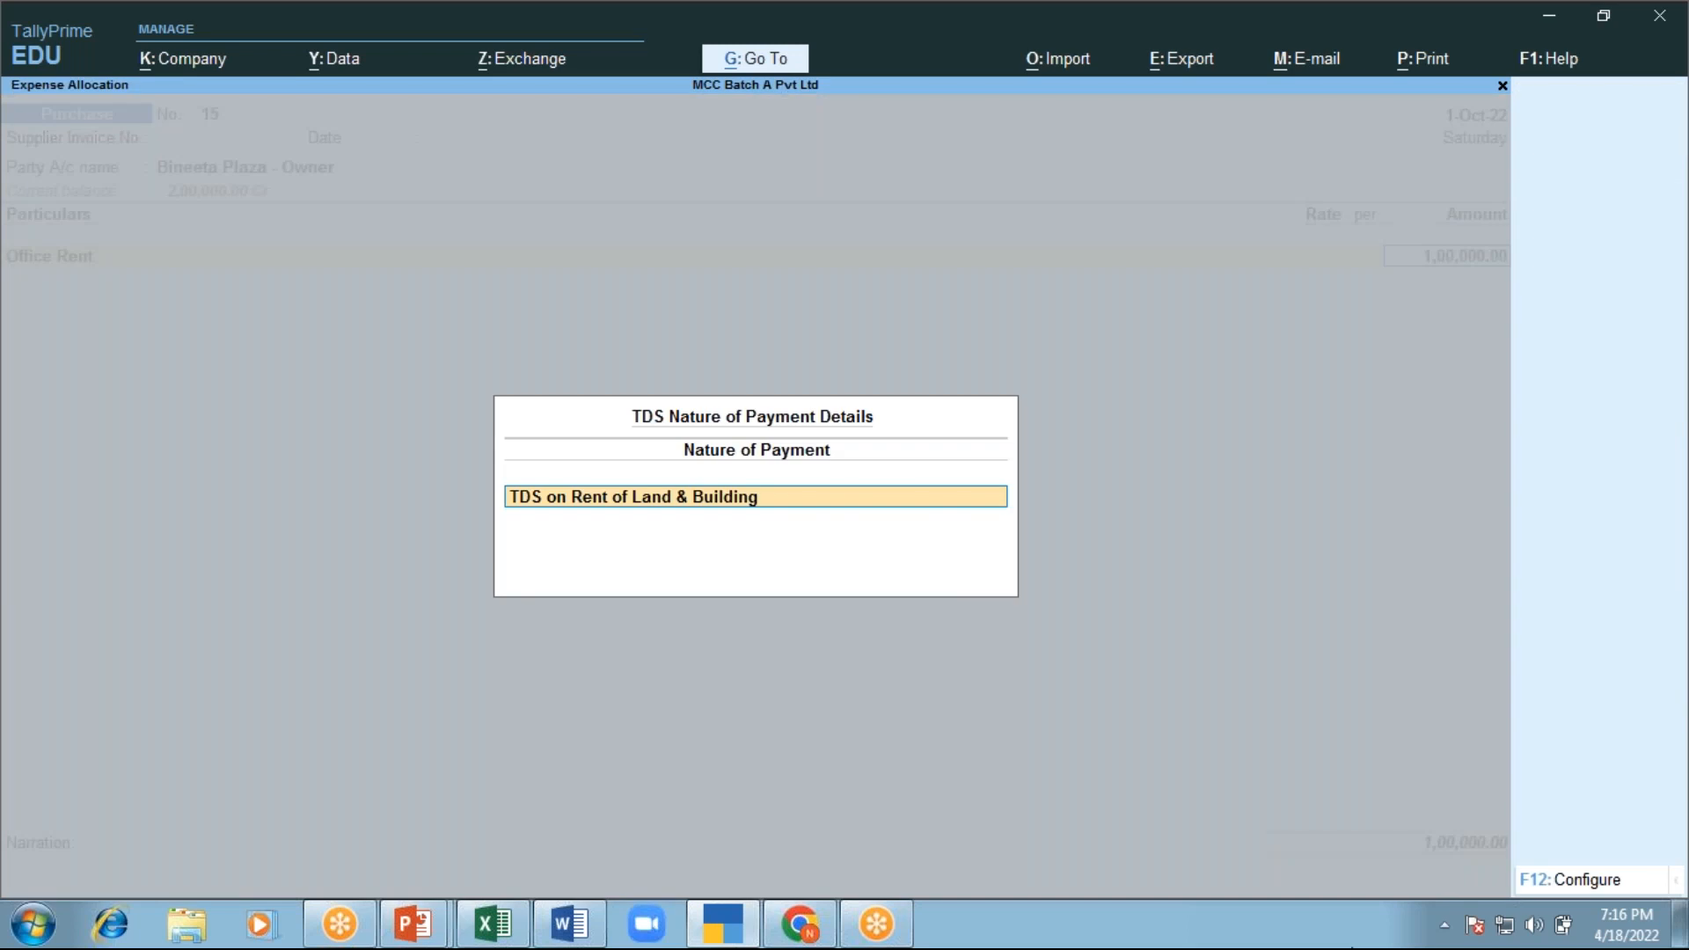
pyautogui.press('Return')
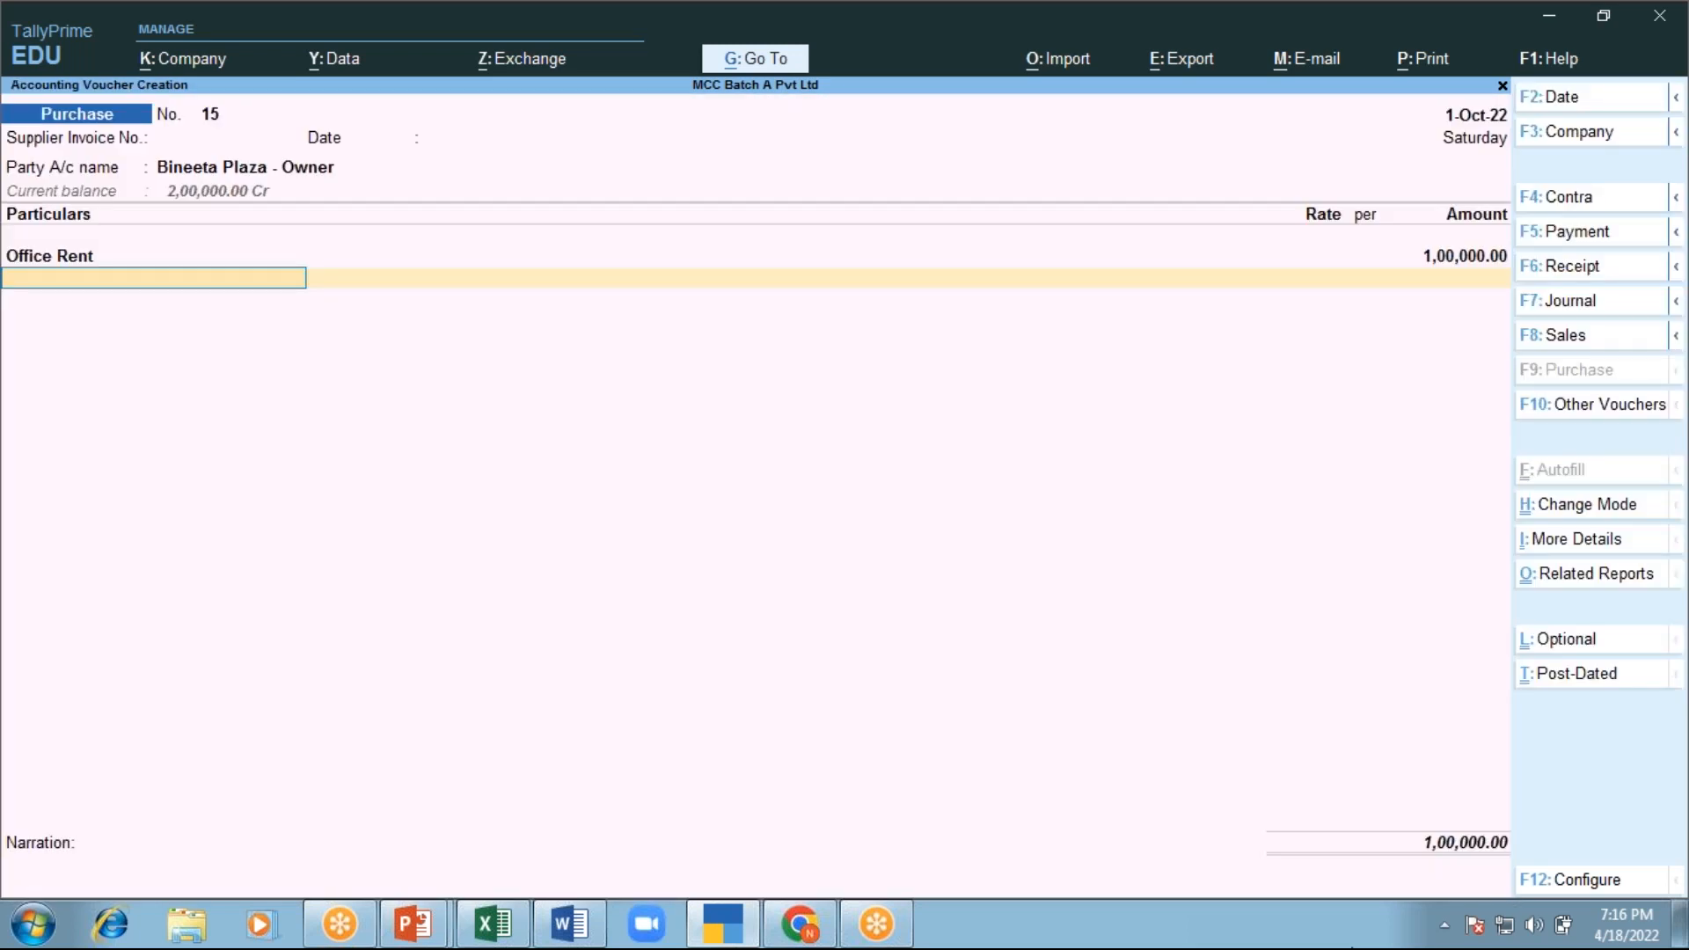
# Finish the particulars without a TDS line, allocate 1,00,000 Cr to new reference 15 and accept the voucher
pyautogui.press('Return')
pyautogui.press('Return')
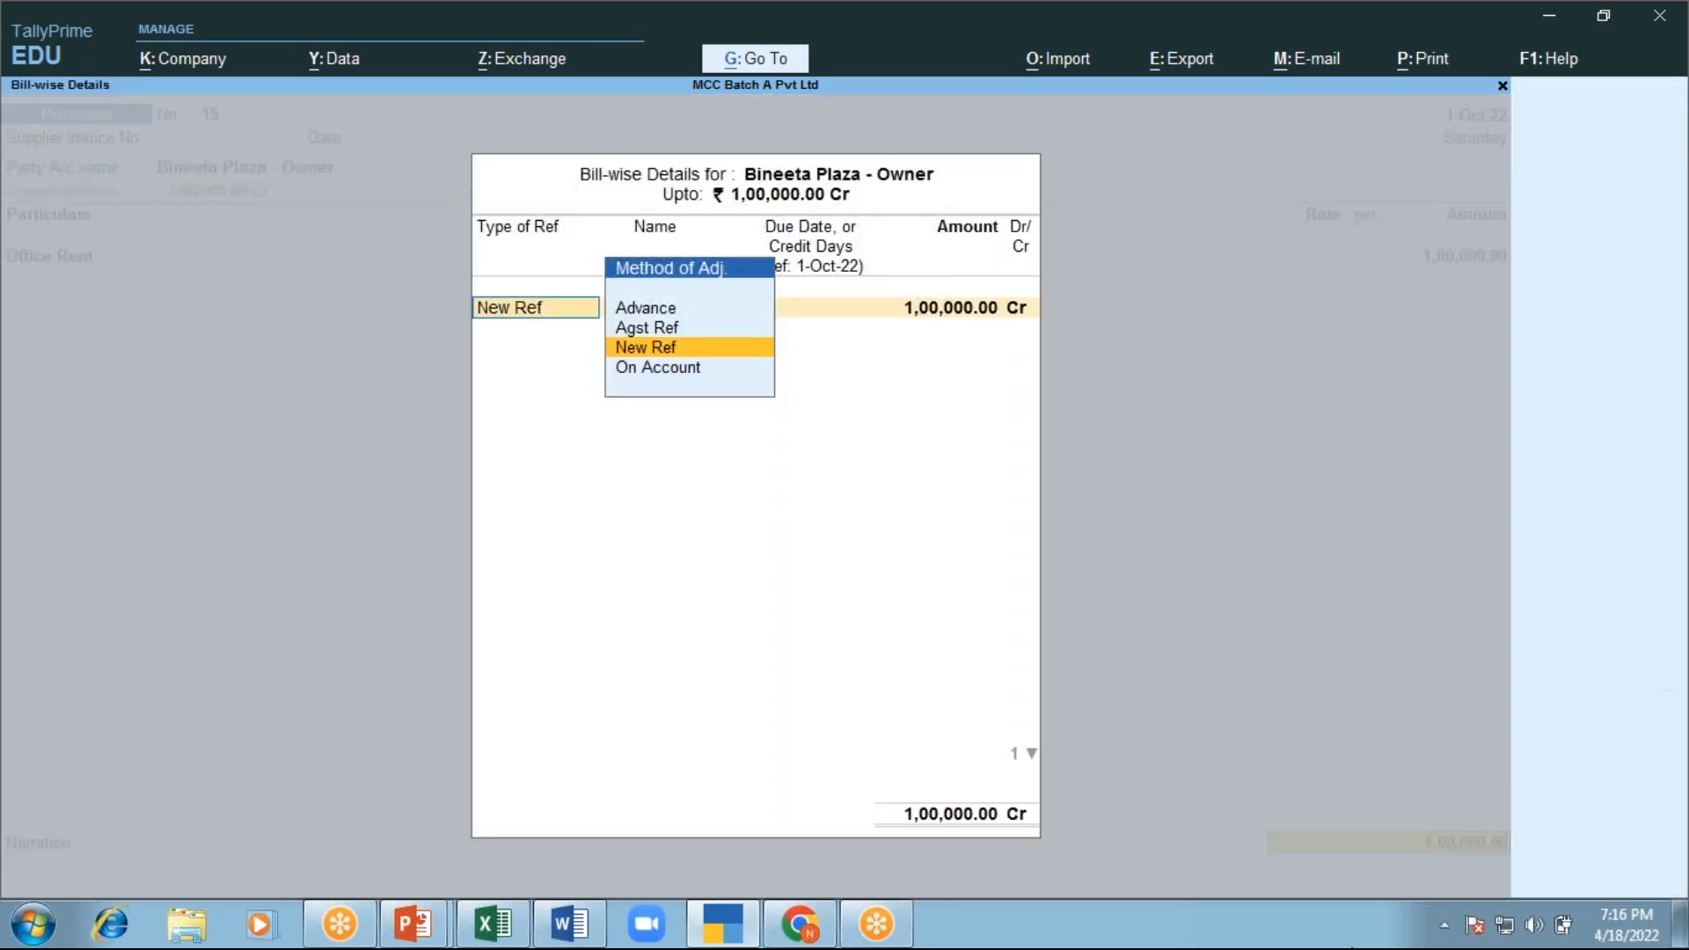
pyautogui.press('Return')
pyautogui.press('Return')
pyautogui.press('Return')
pyautogui.press('Return')
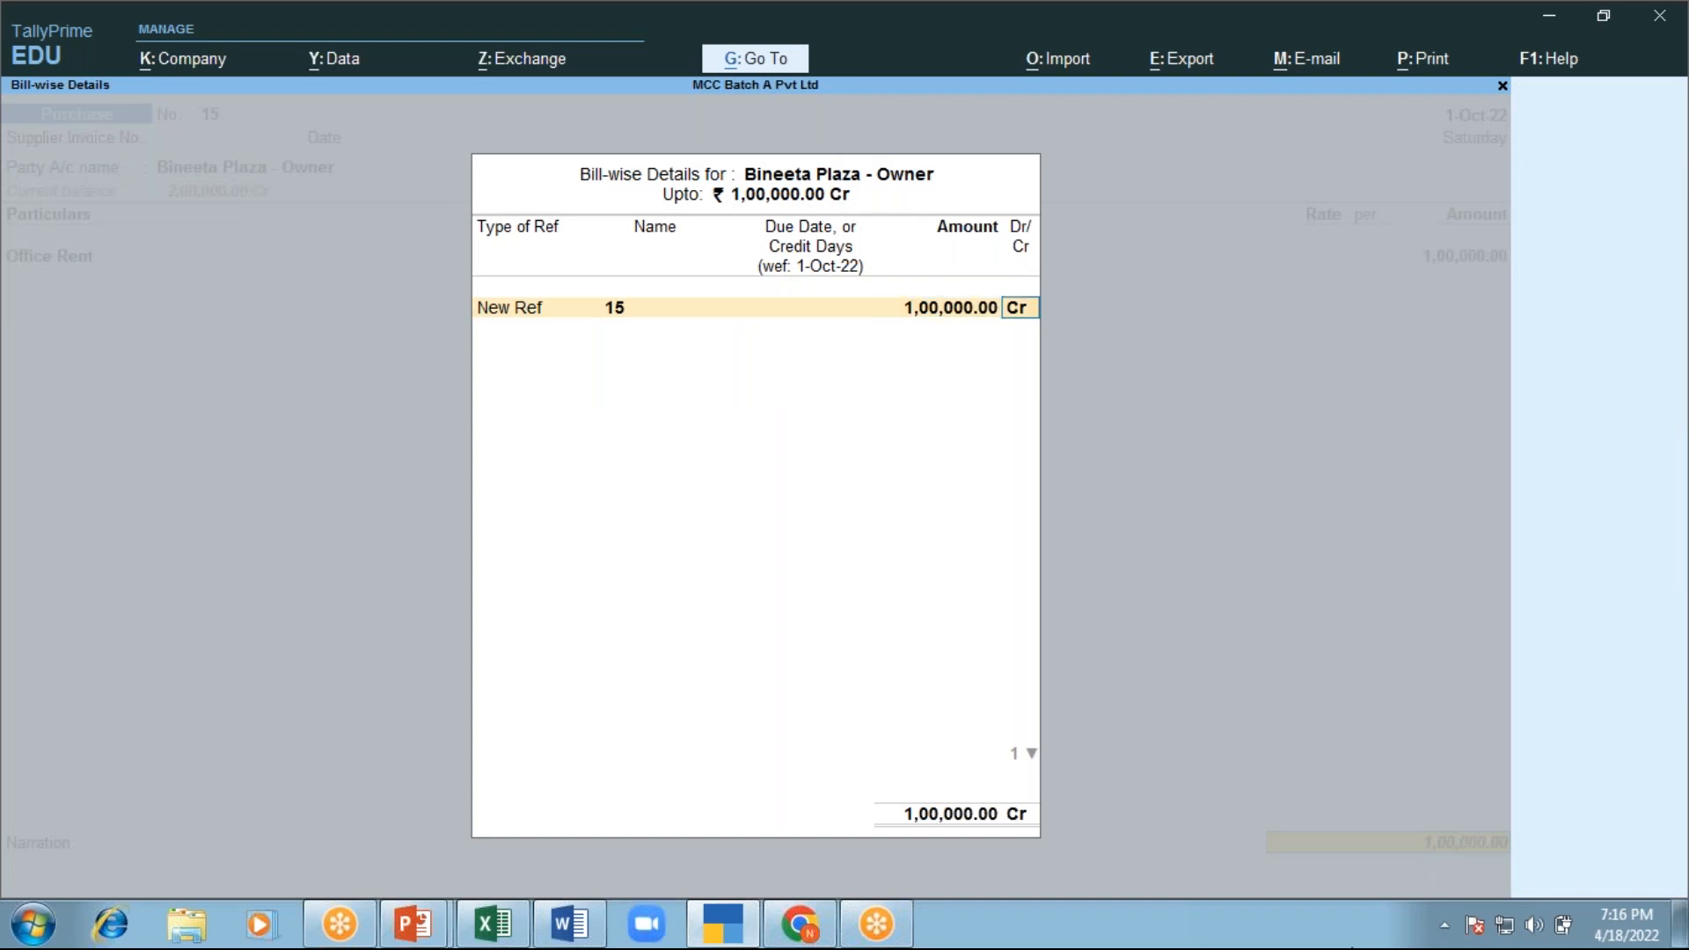
pyautogui.press('Return')
pyautogui.press('Return')
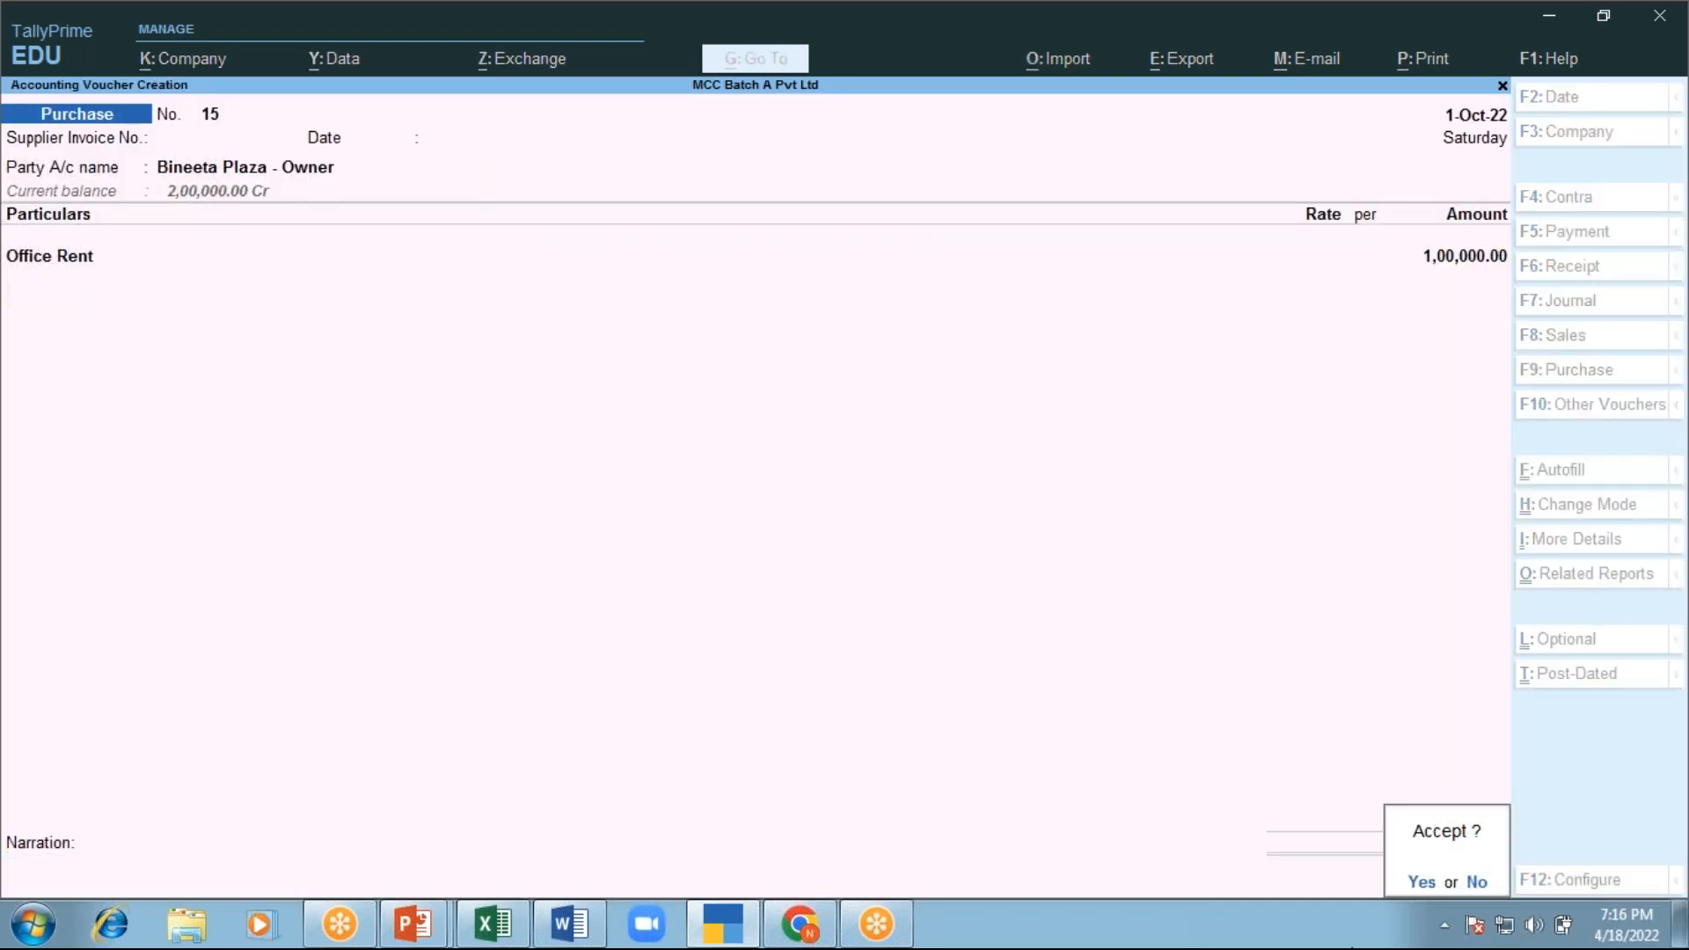
pyautogui.press('Return')
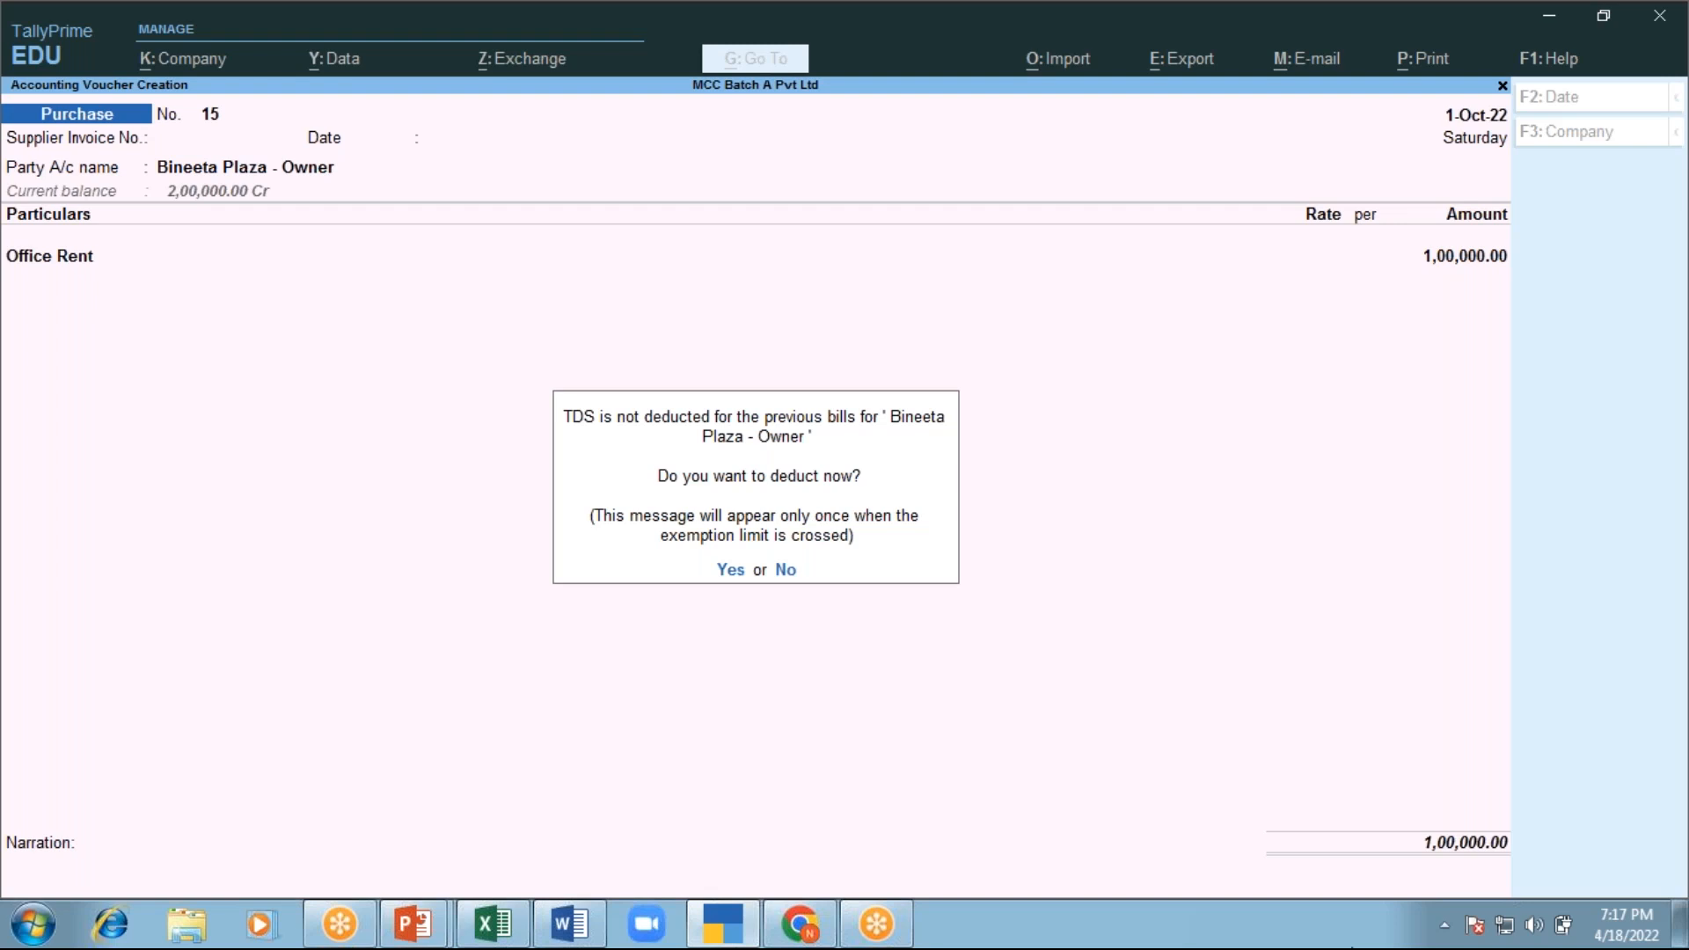
# Agree to deduct TDS on the previous bills till 1-Oct-22 for Bineeta Plaza - Owner, with TDS on Rent of Land & Building and duty ledger TDS Duty
pyautogui.press('y')
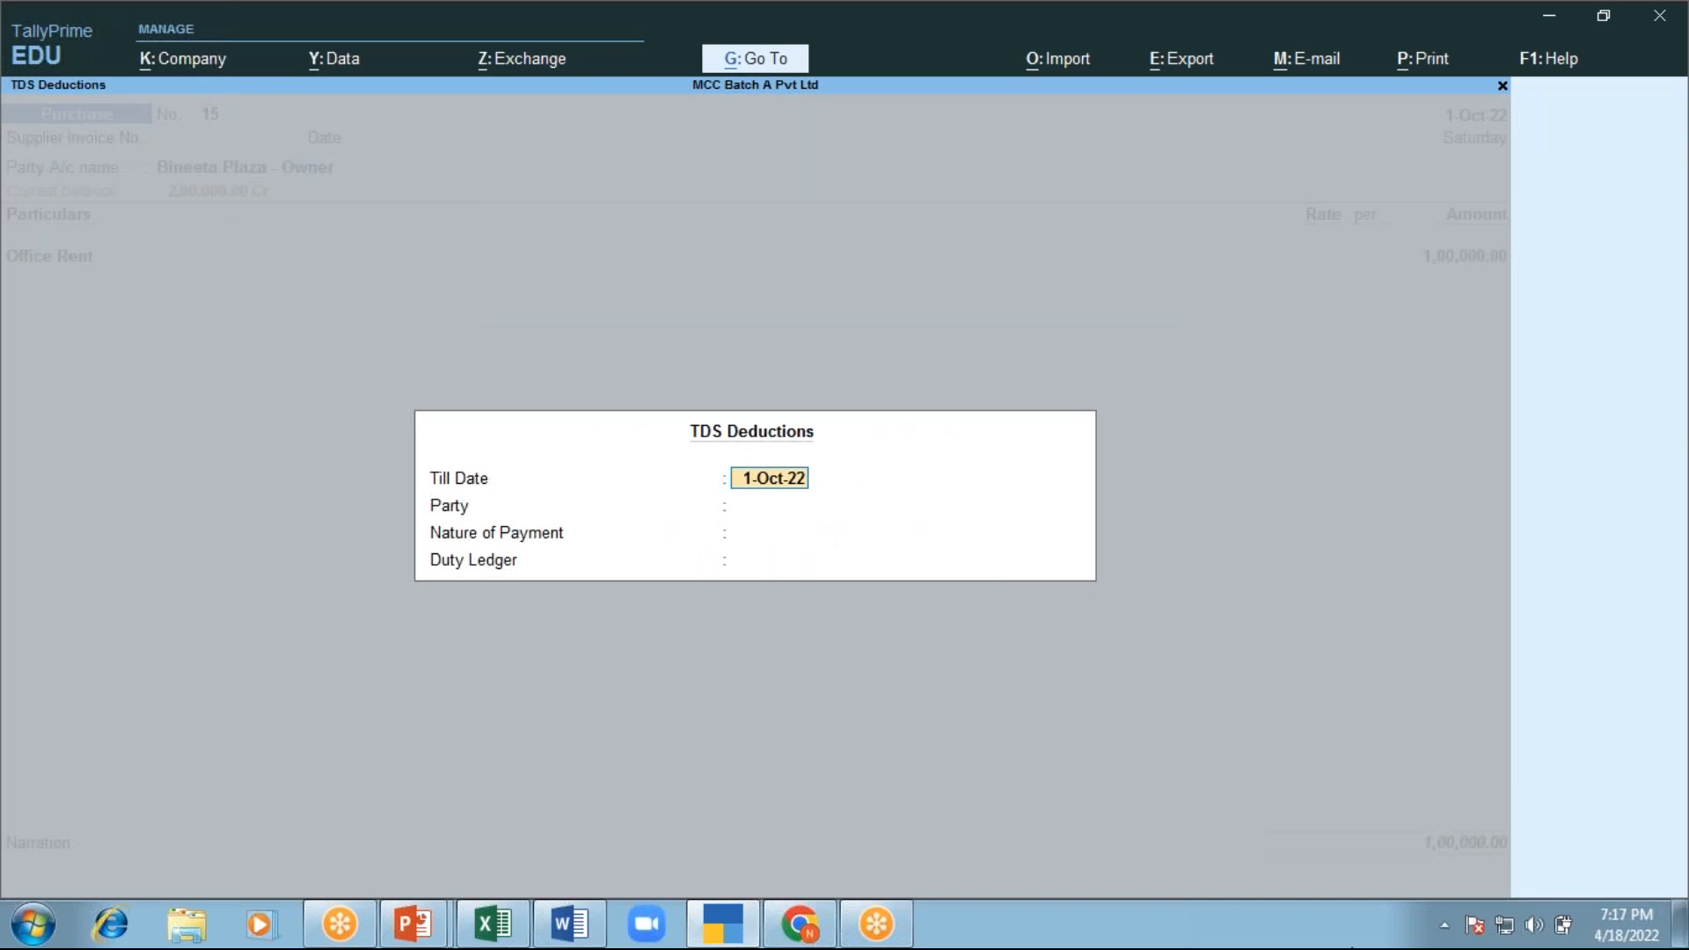
pyautogui.press('Return')
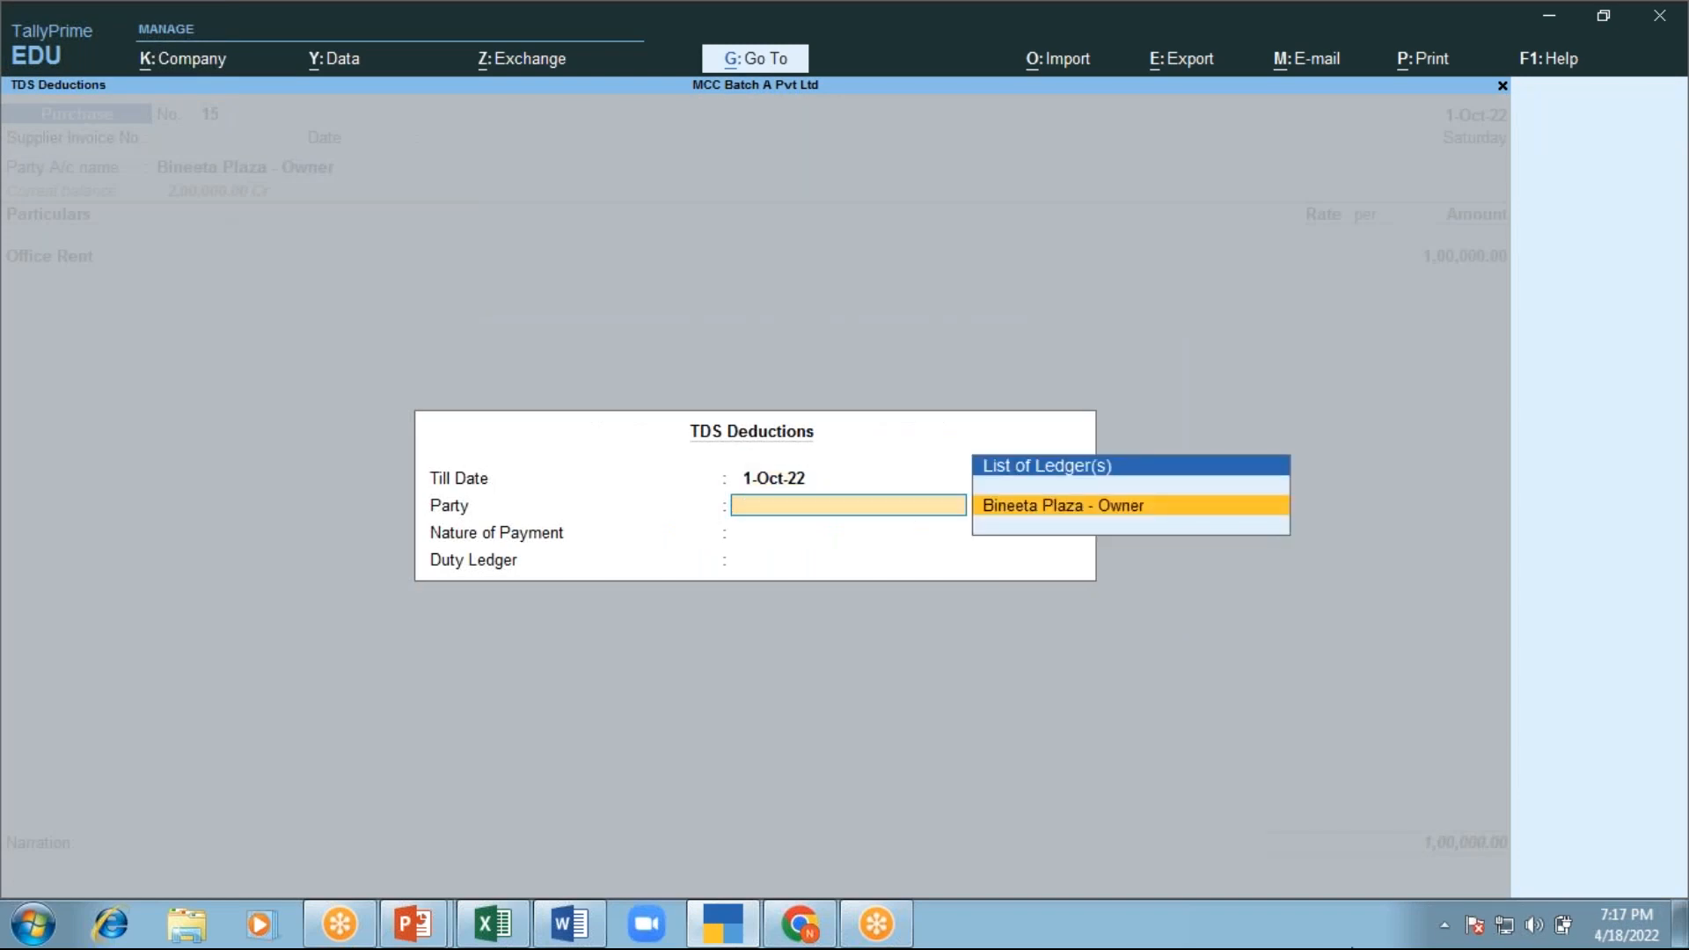
pyautogui.press('Return')
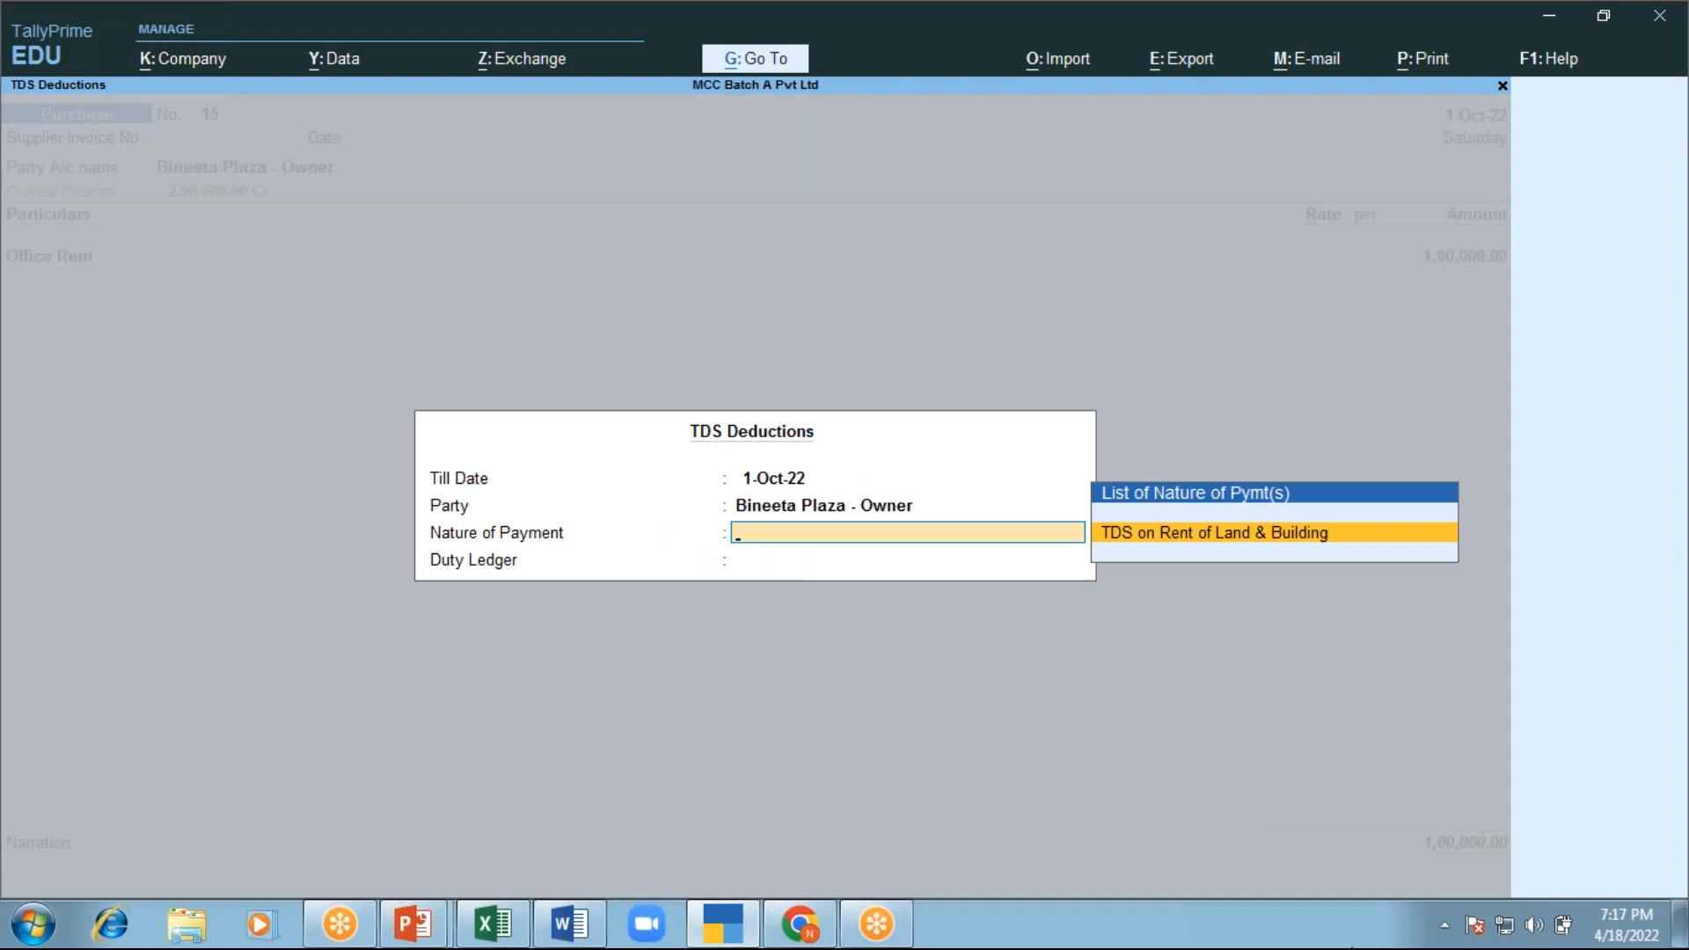
pyautogui.press('Return')
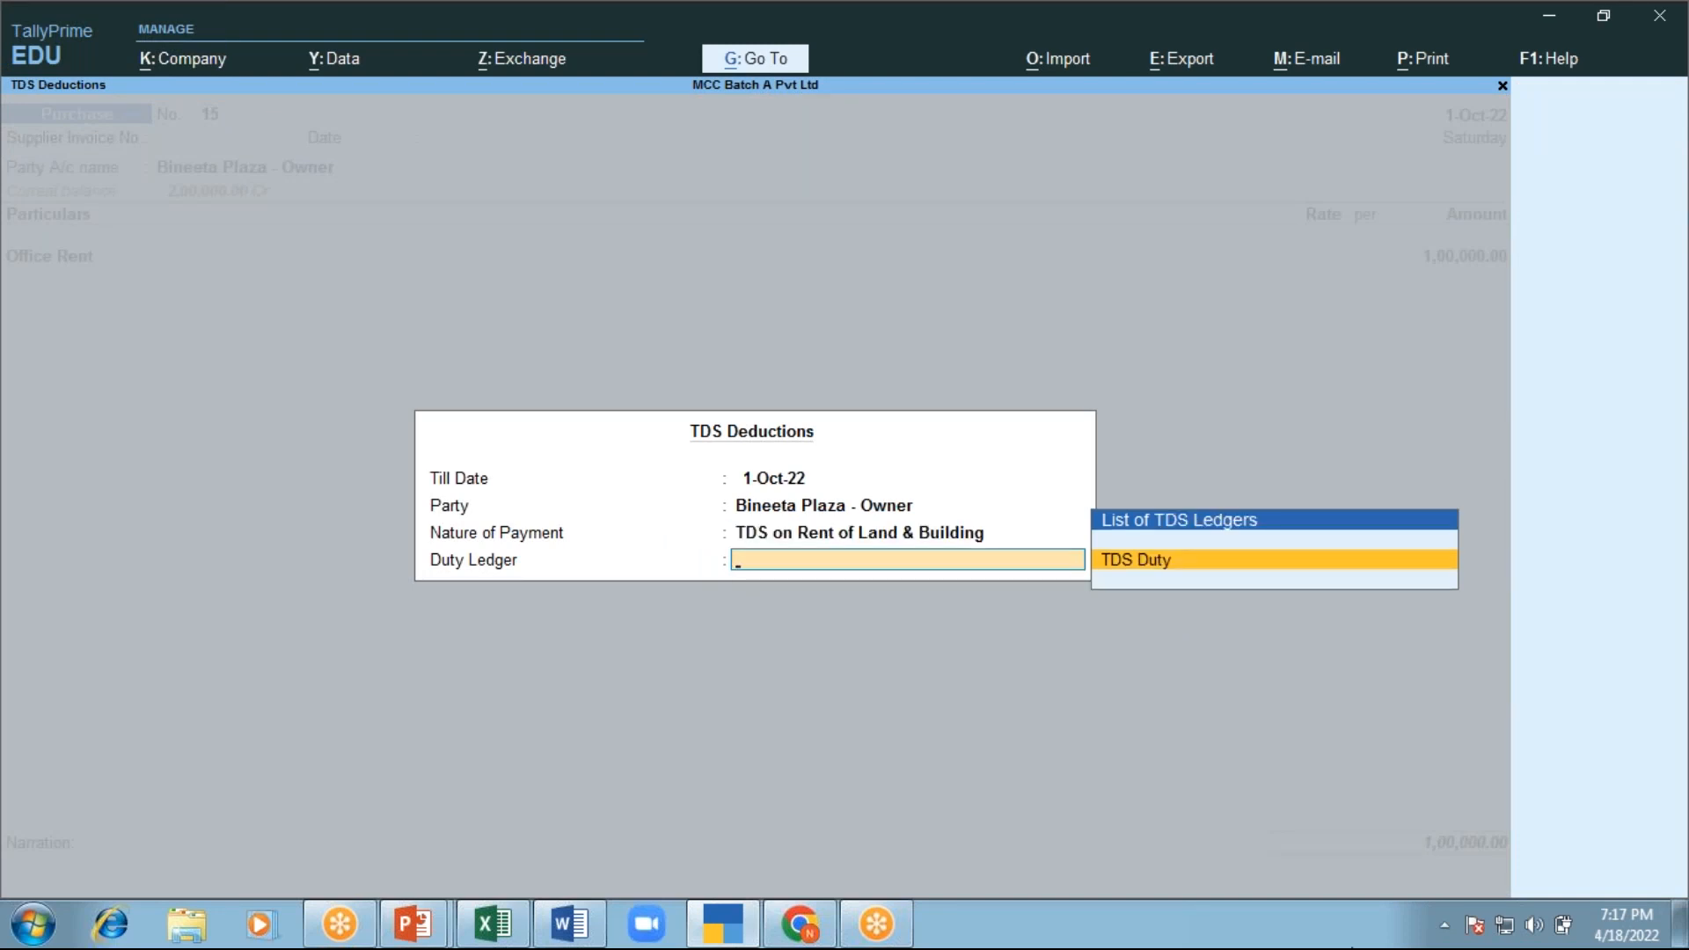
pyautogui.press('Return')
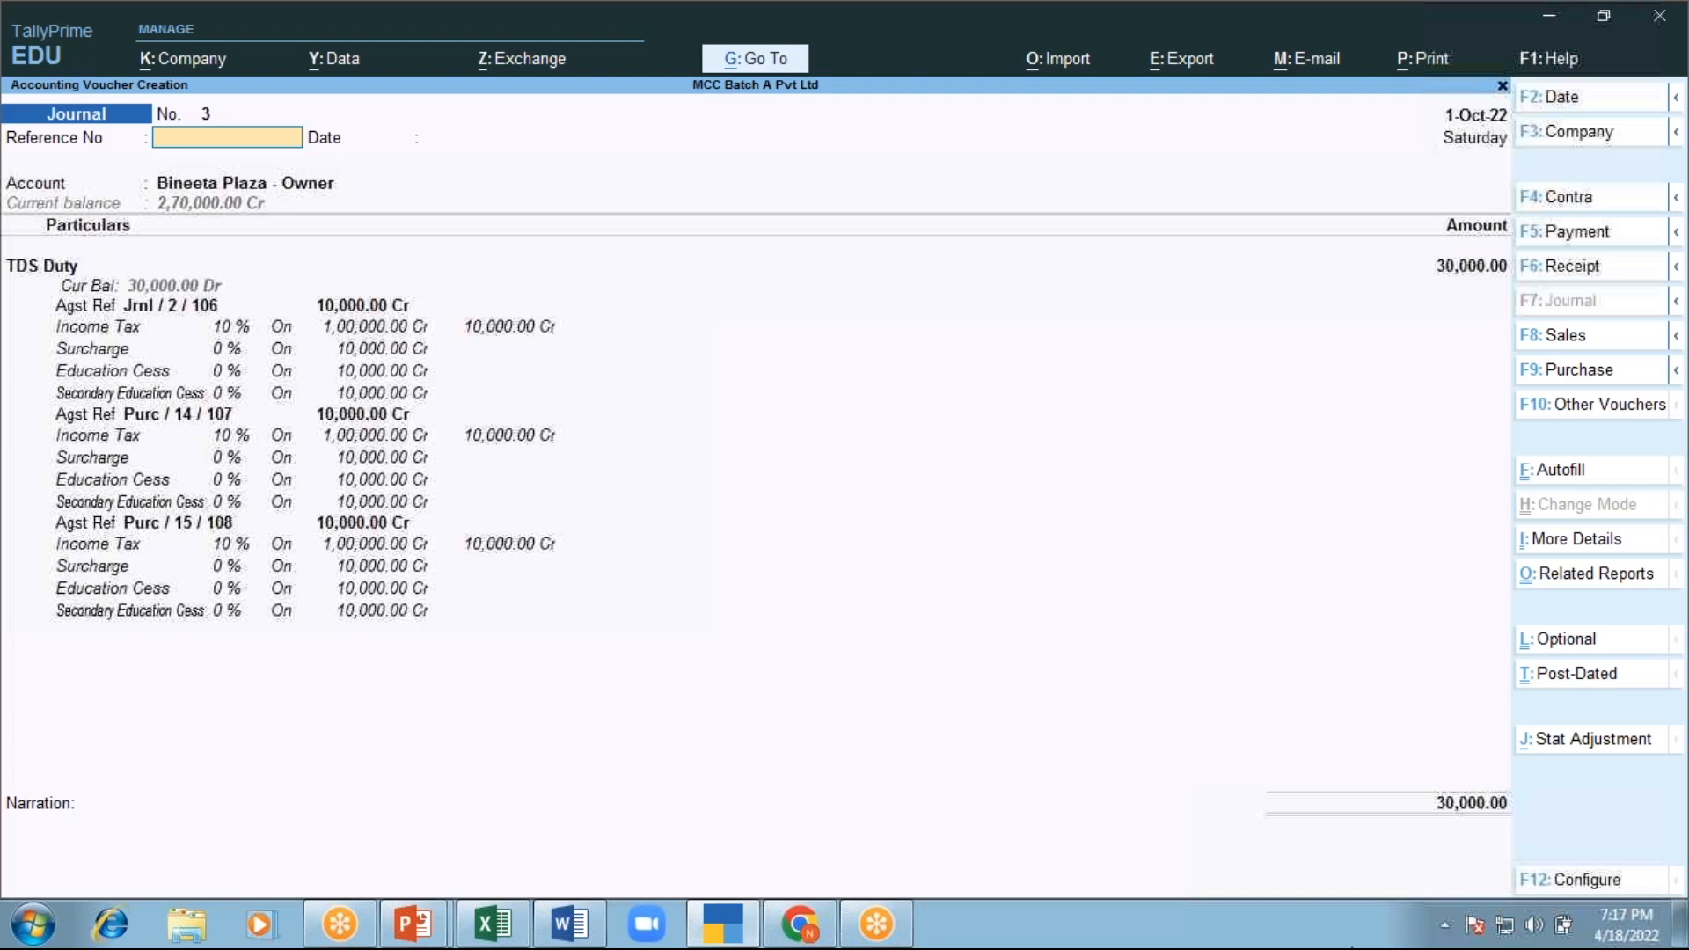
# Keep the prefilled TDS journal without a reference number and allocate 10,000 Dr against pending bill 2
pyautogui.press('Return')
pyautogui.press('Return')
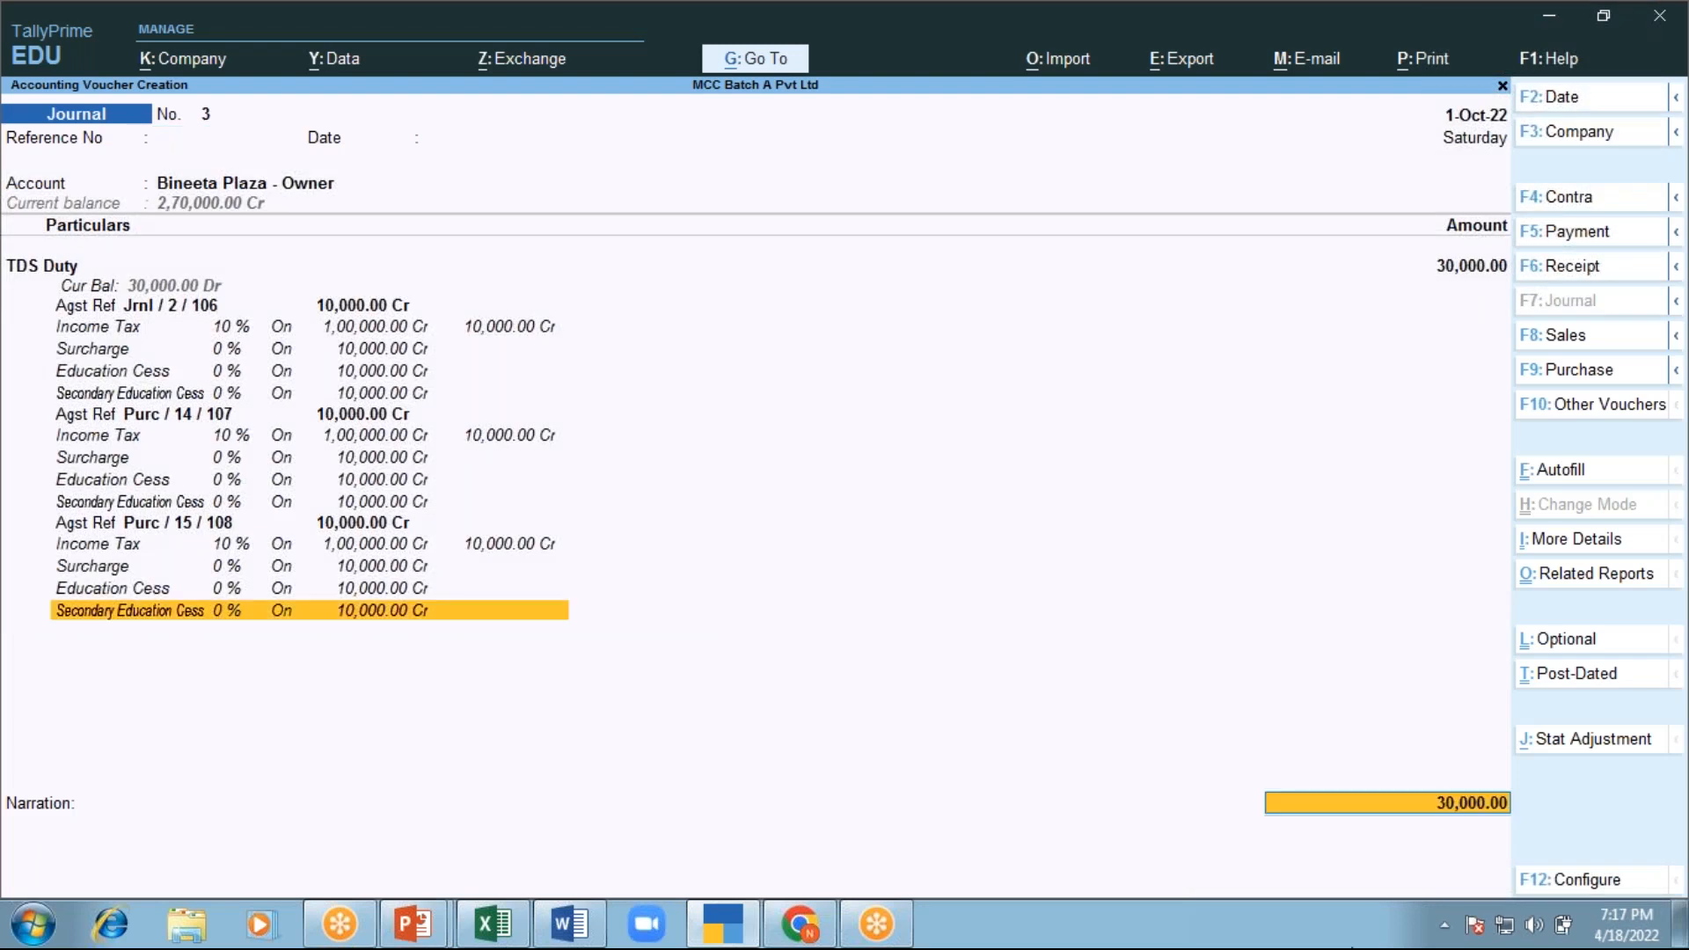
pyautogui.press('Return')
pyautogui.press('Return')
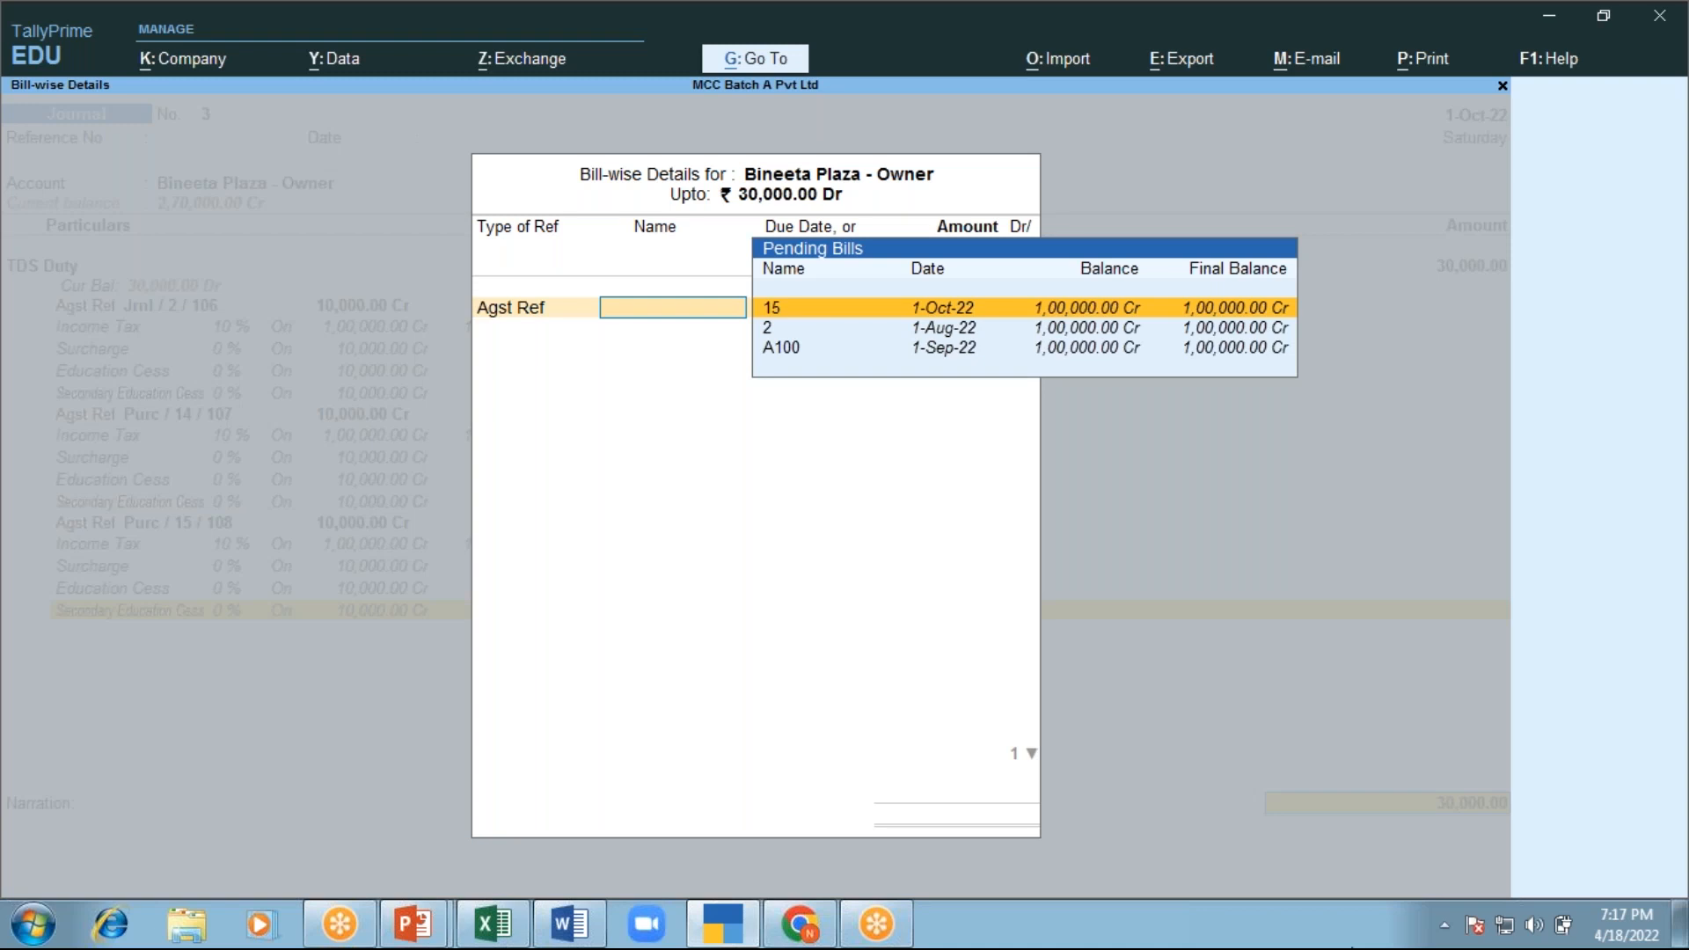
pyautogui.press('Down')
pyautogui.press('Return')
pyautogui.write('10000')
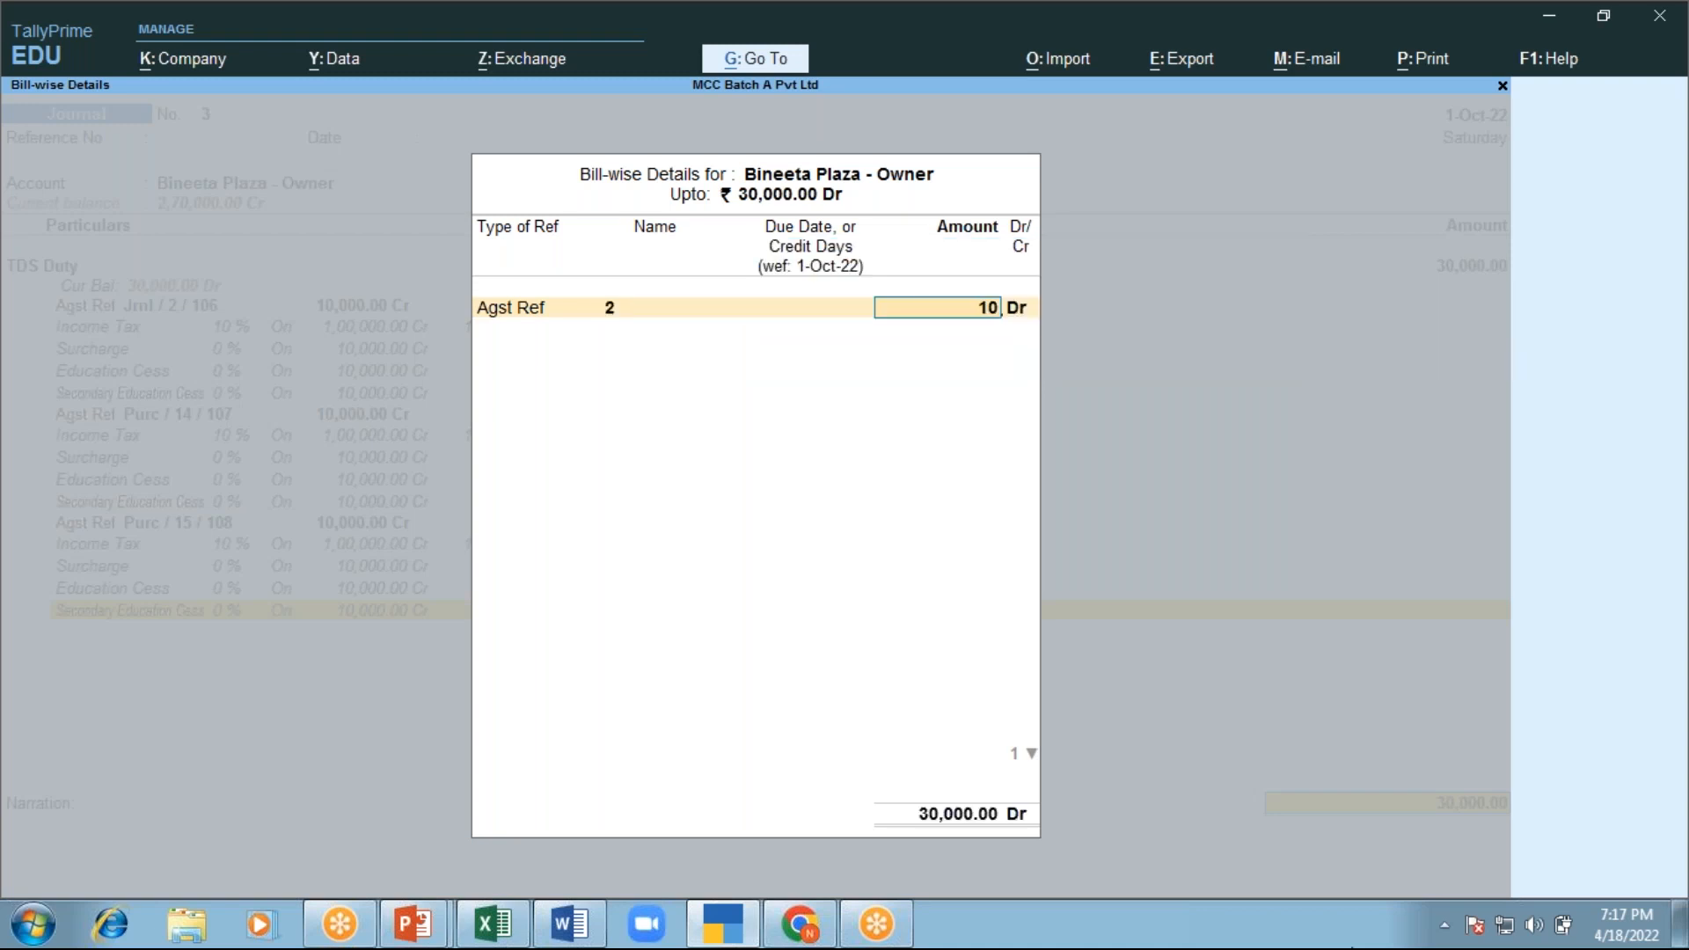
pyautogui.press('Return')
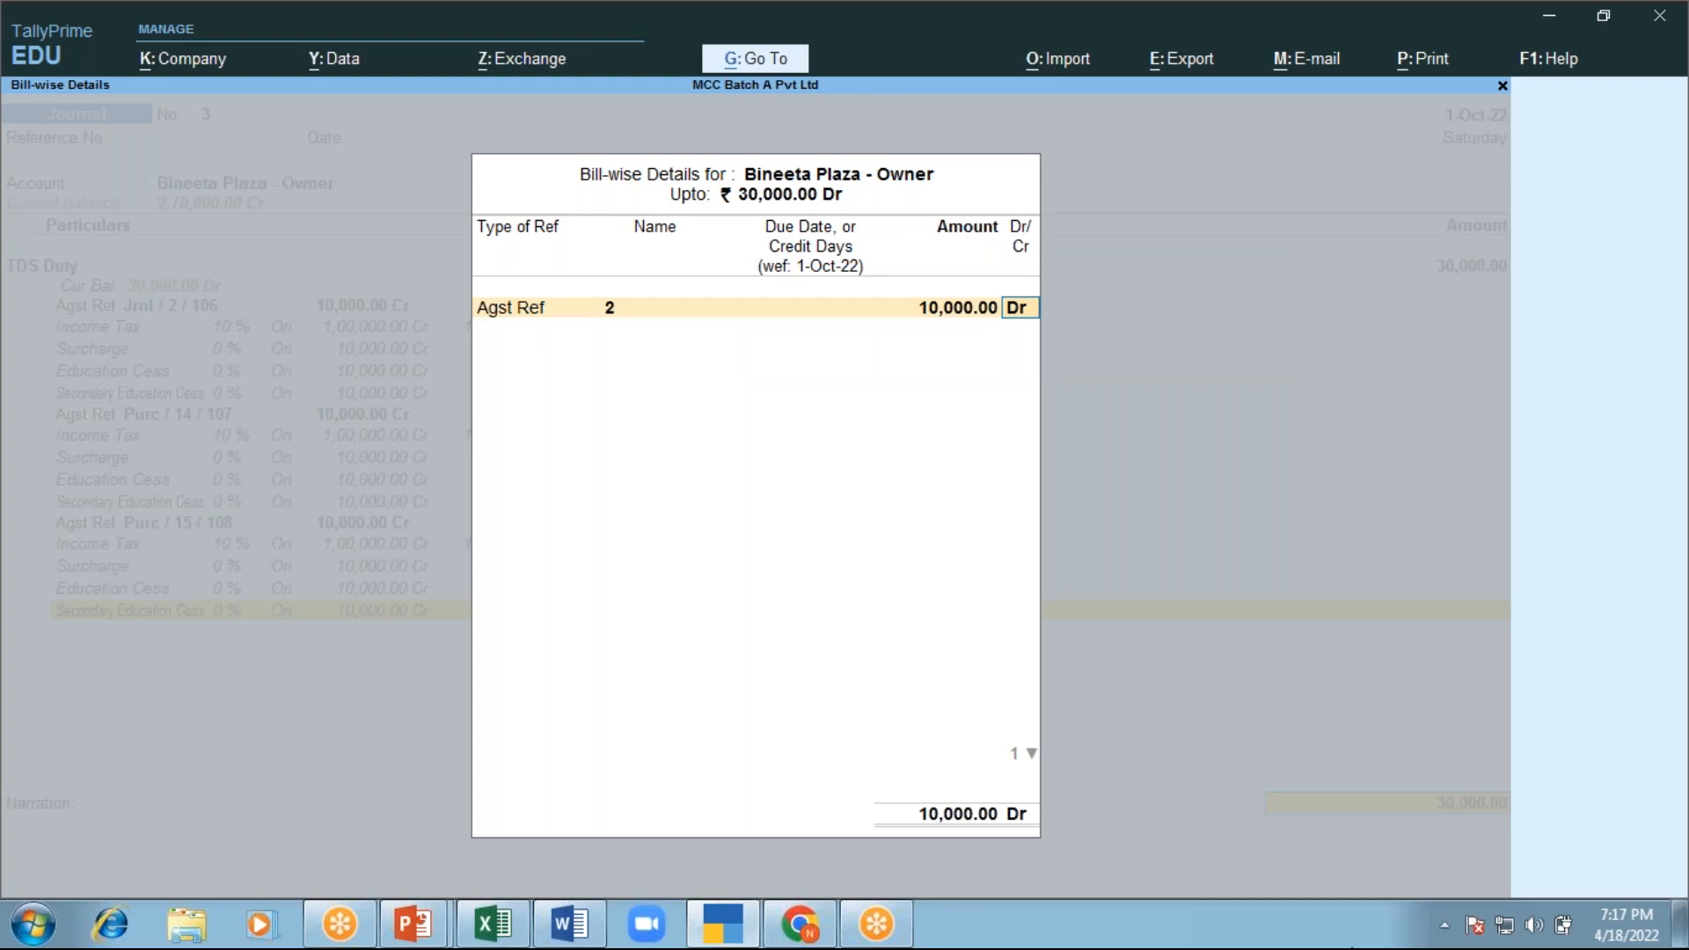
pyautogui.press('Return')
pyautogui.press('Return')
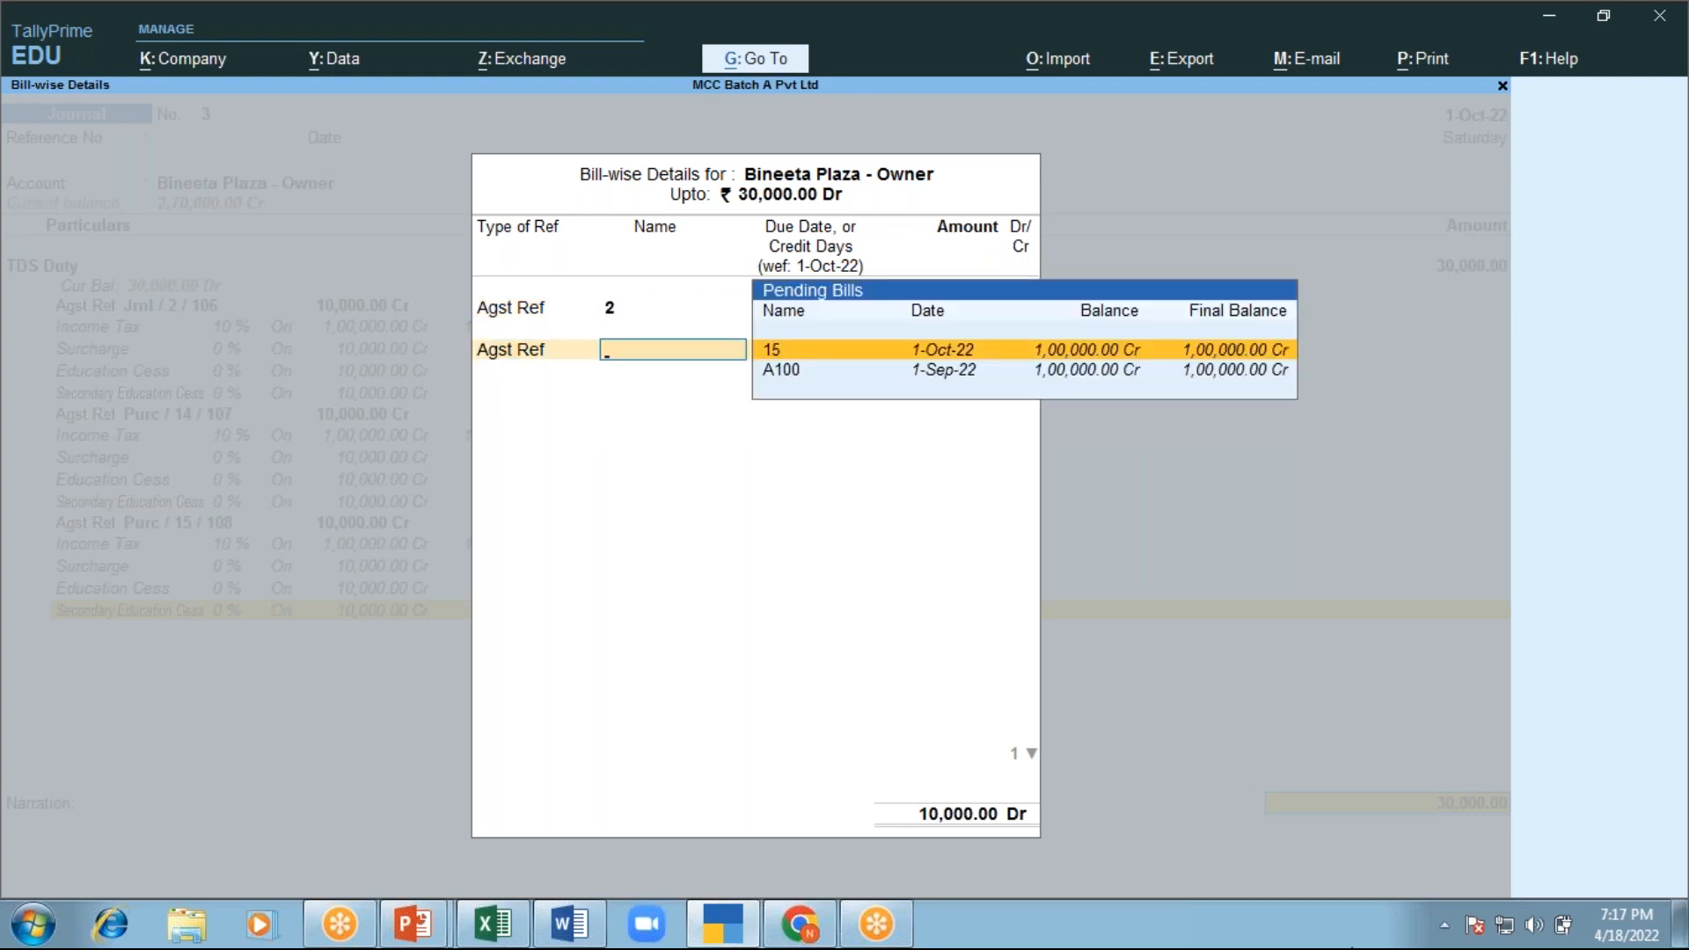
# Allocate 10,000 Dr of the TDS against pending bill A100
pyautogui.press('Down')
pyautogui.press('Return')
pyautogui.write('10')
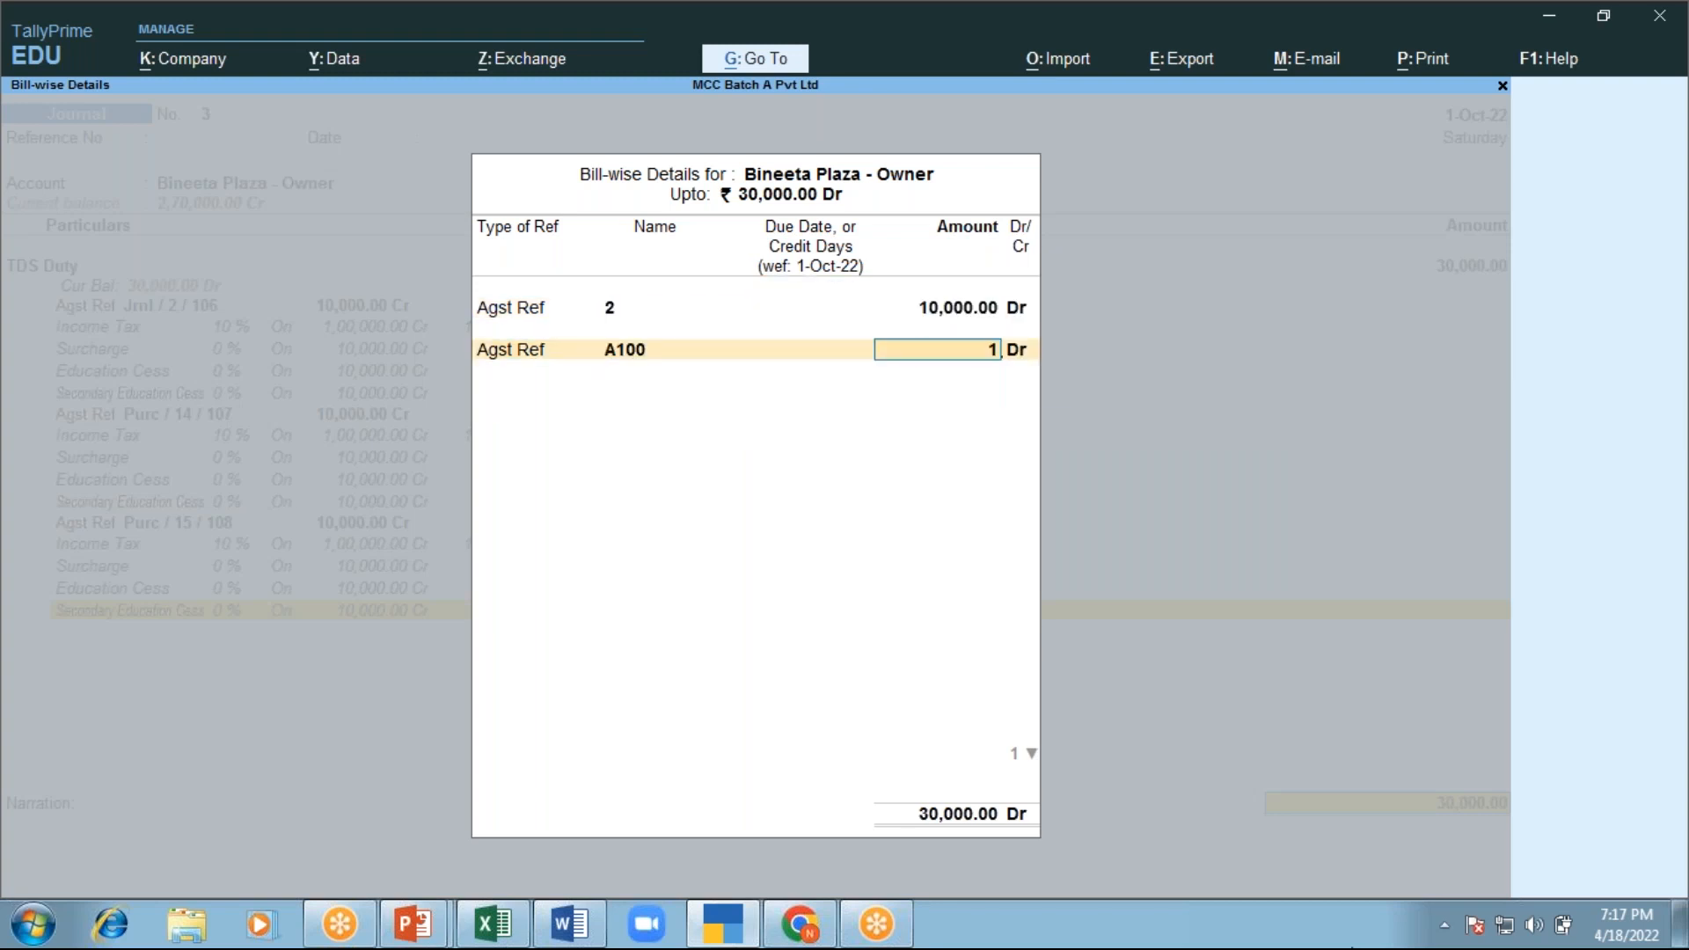
pyautogui.write('000')
pyautogui.press('Return')
pyautogui.press('Return')
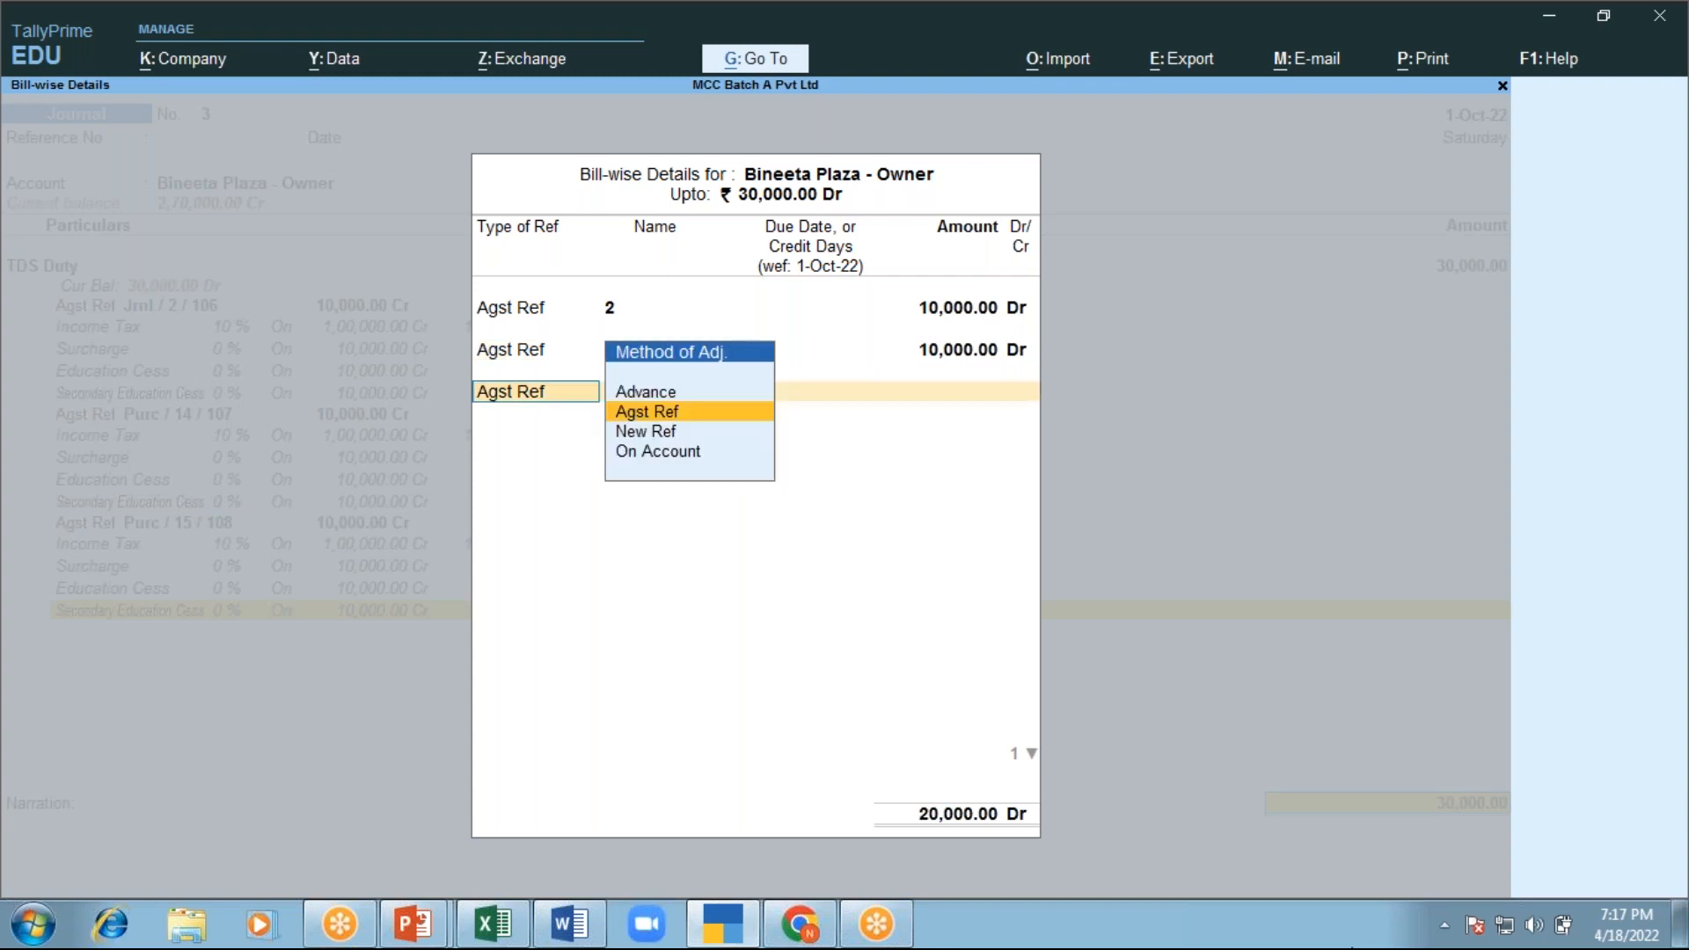
# Allocate the remaining 10,000 Dr against bill 15 and accept the TDS journal without a narration
pyautogui.press('Return')
pyautogui.press('Return')
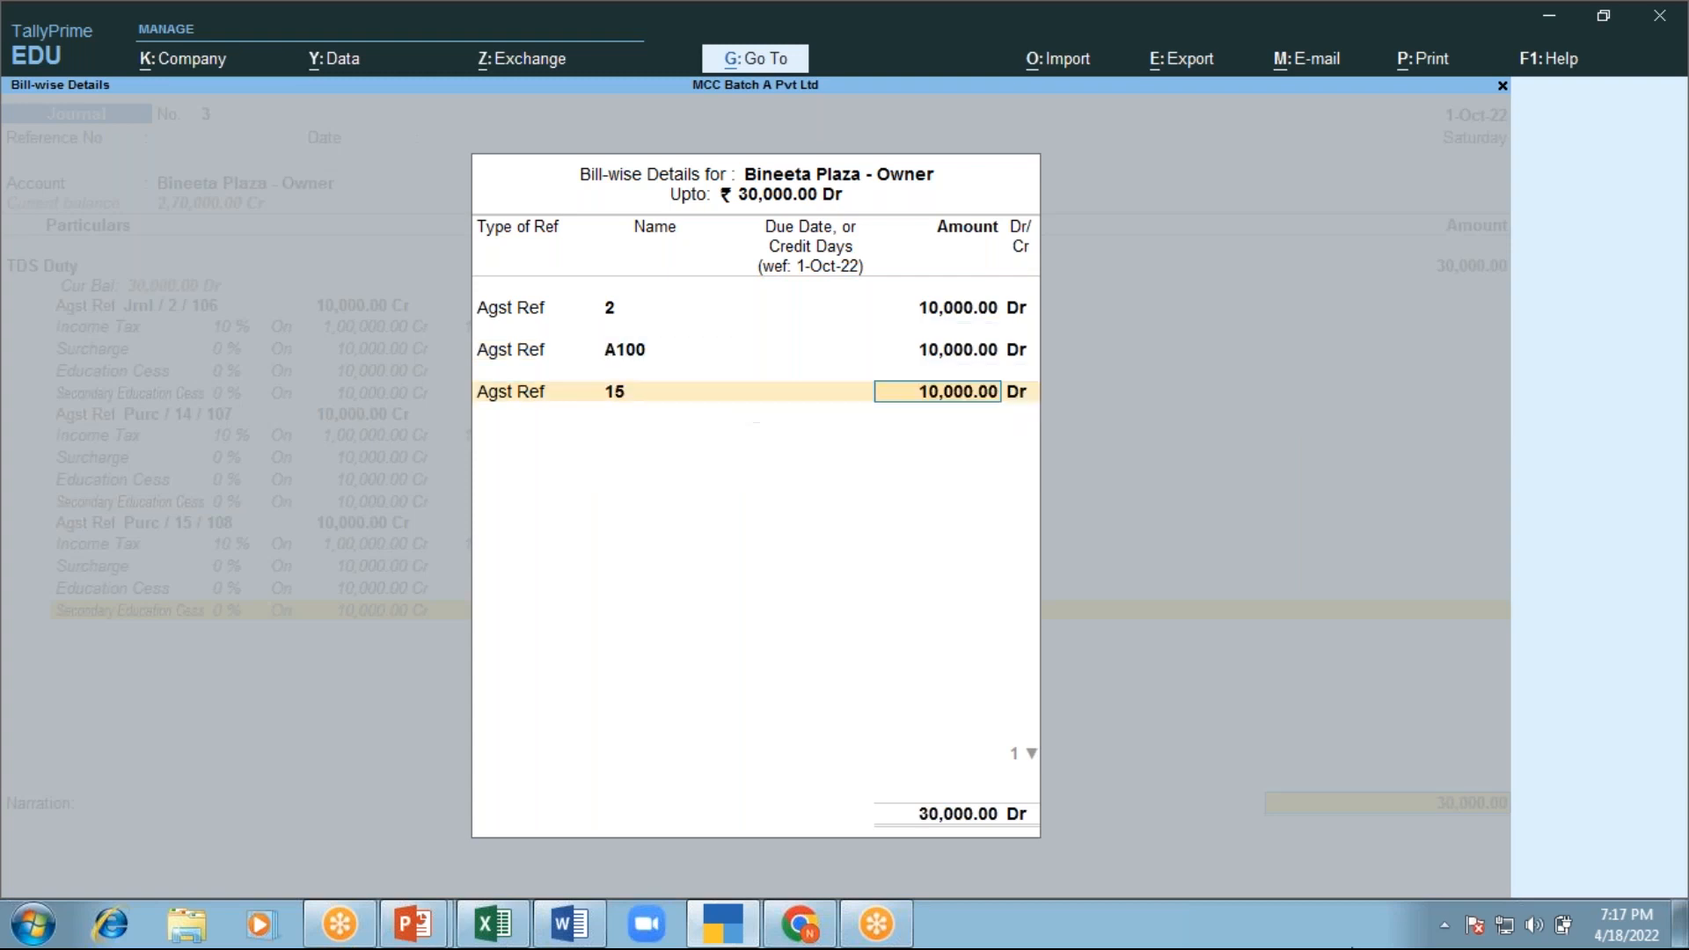
pyautogui.press('Return')
pyautogui.press('Return')
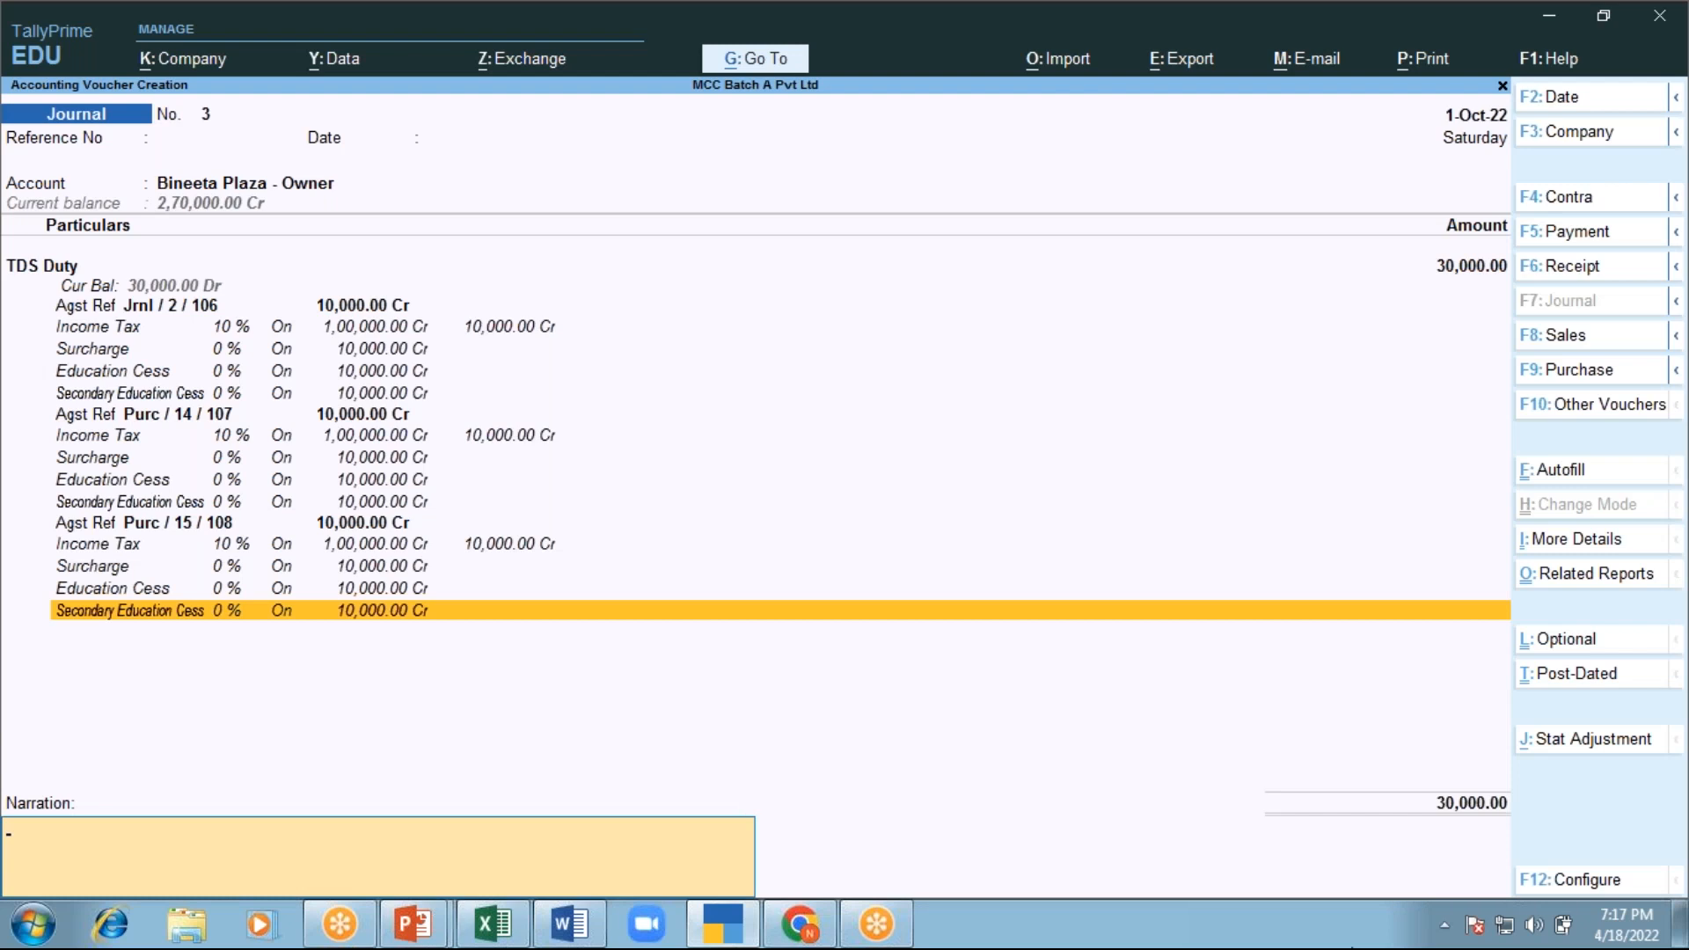
pyautogui.press('Return')
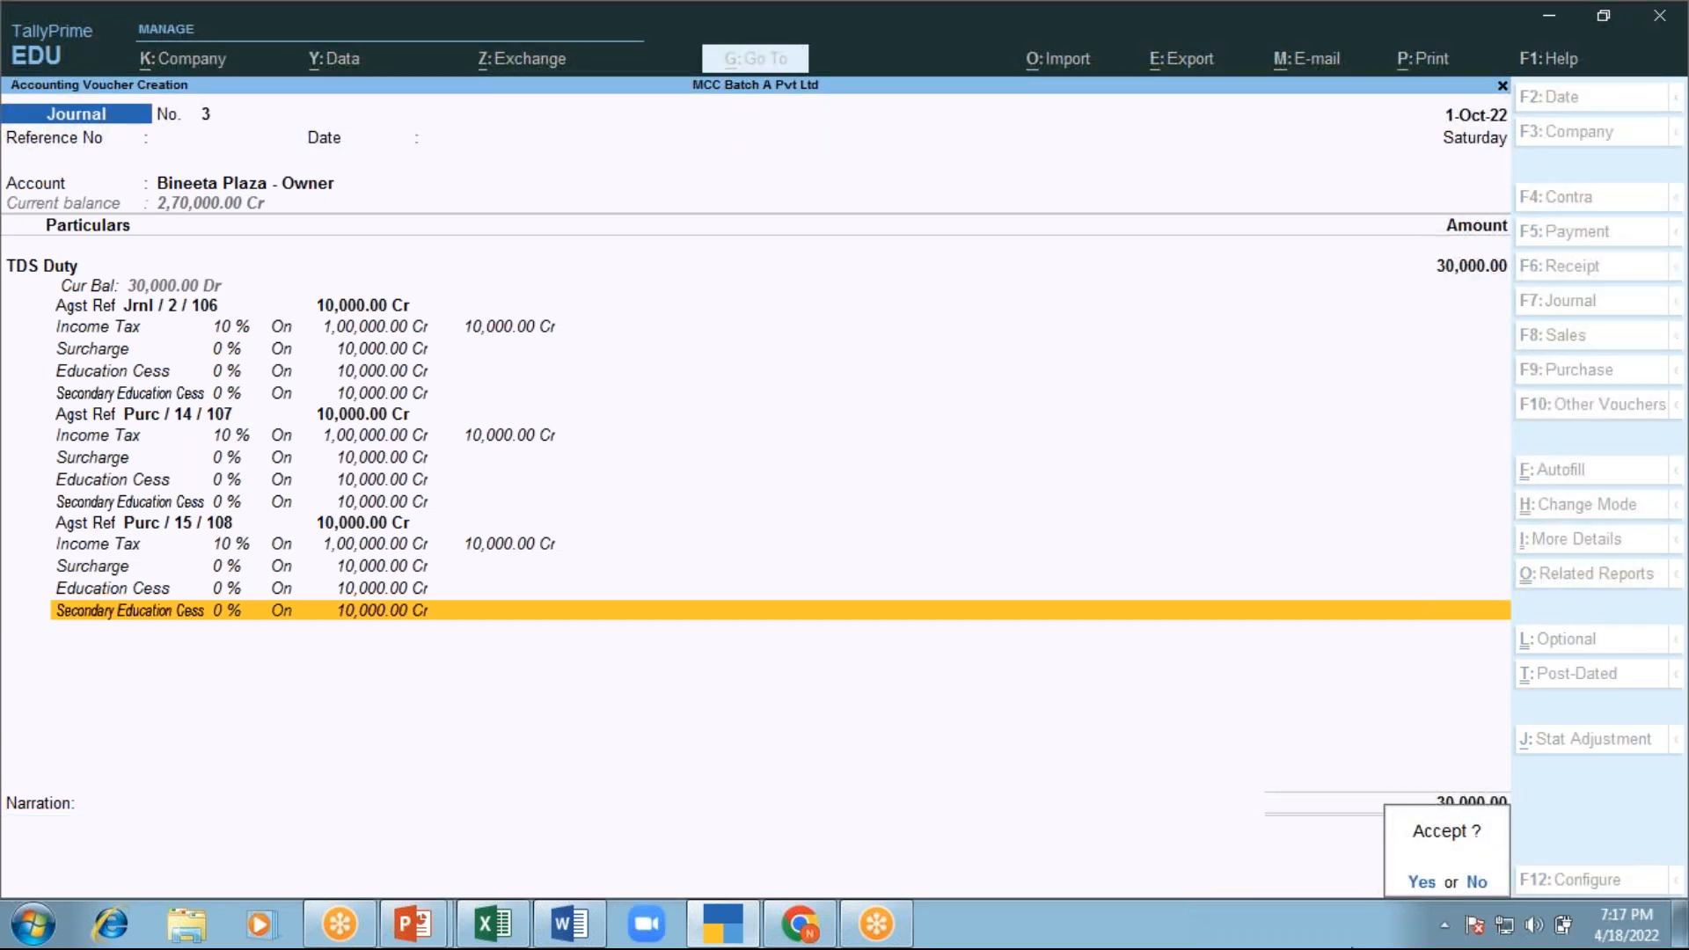
pyautogui.press('y')
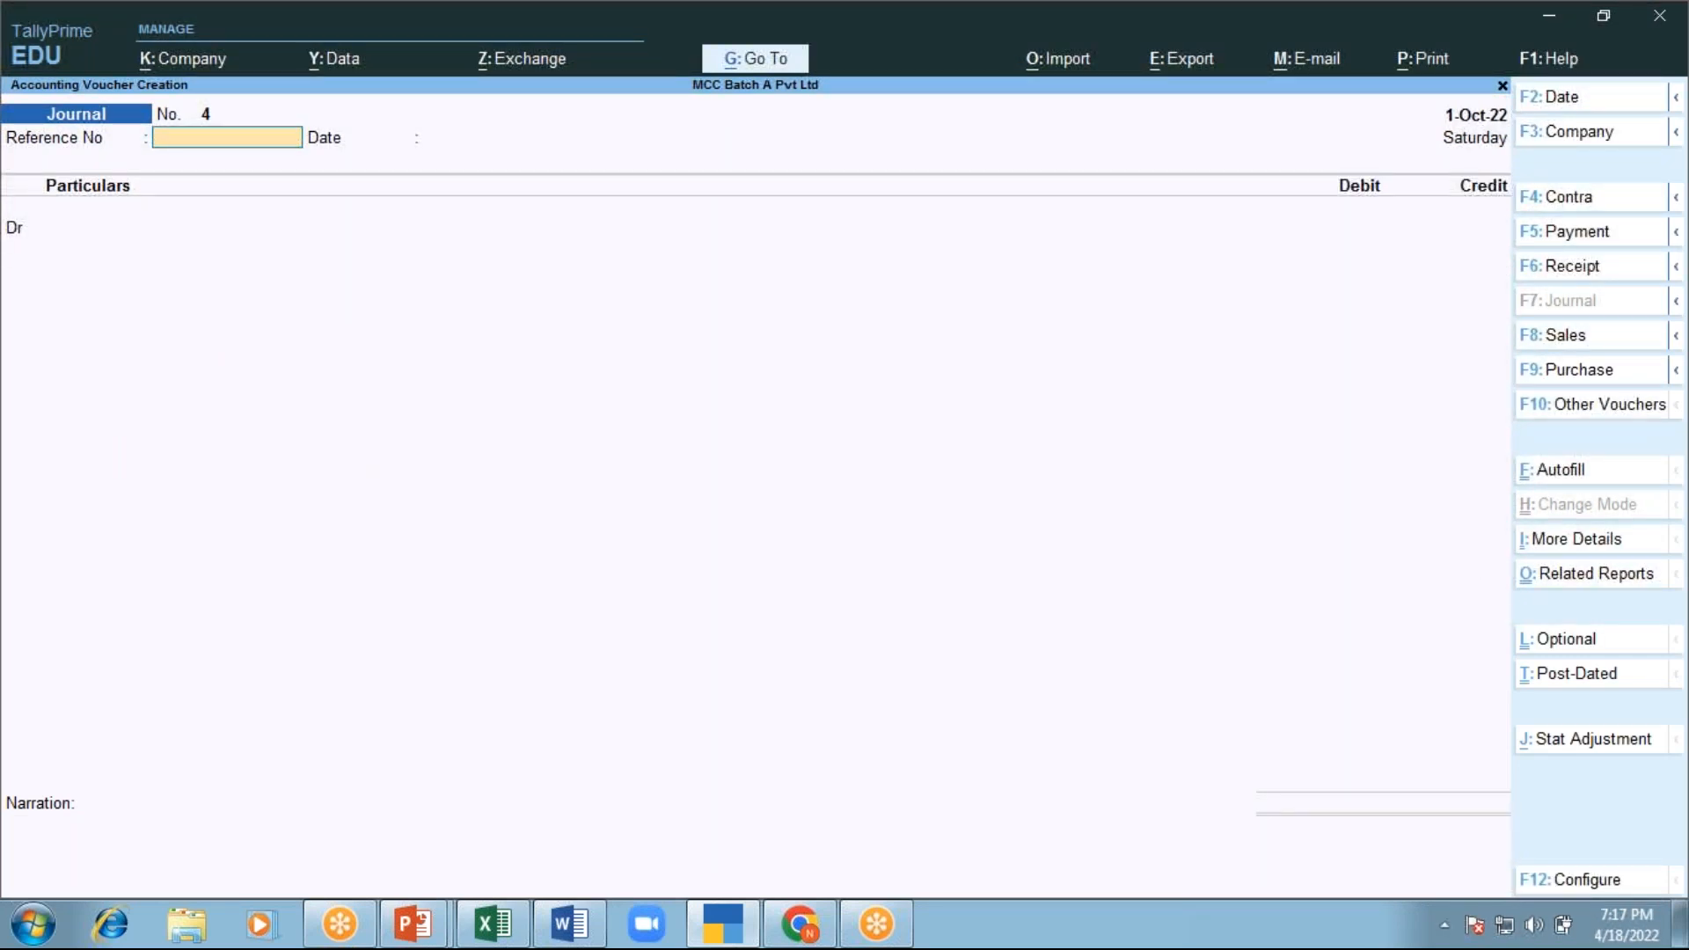
# Start a new purchase voucher and set its date to 1-Nov-2022
pyautogui.press('F9')
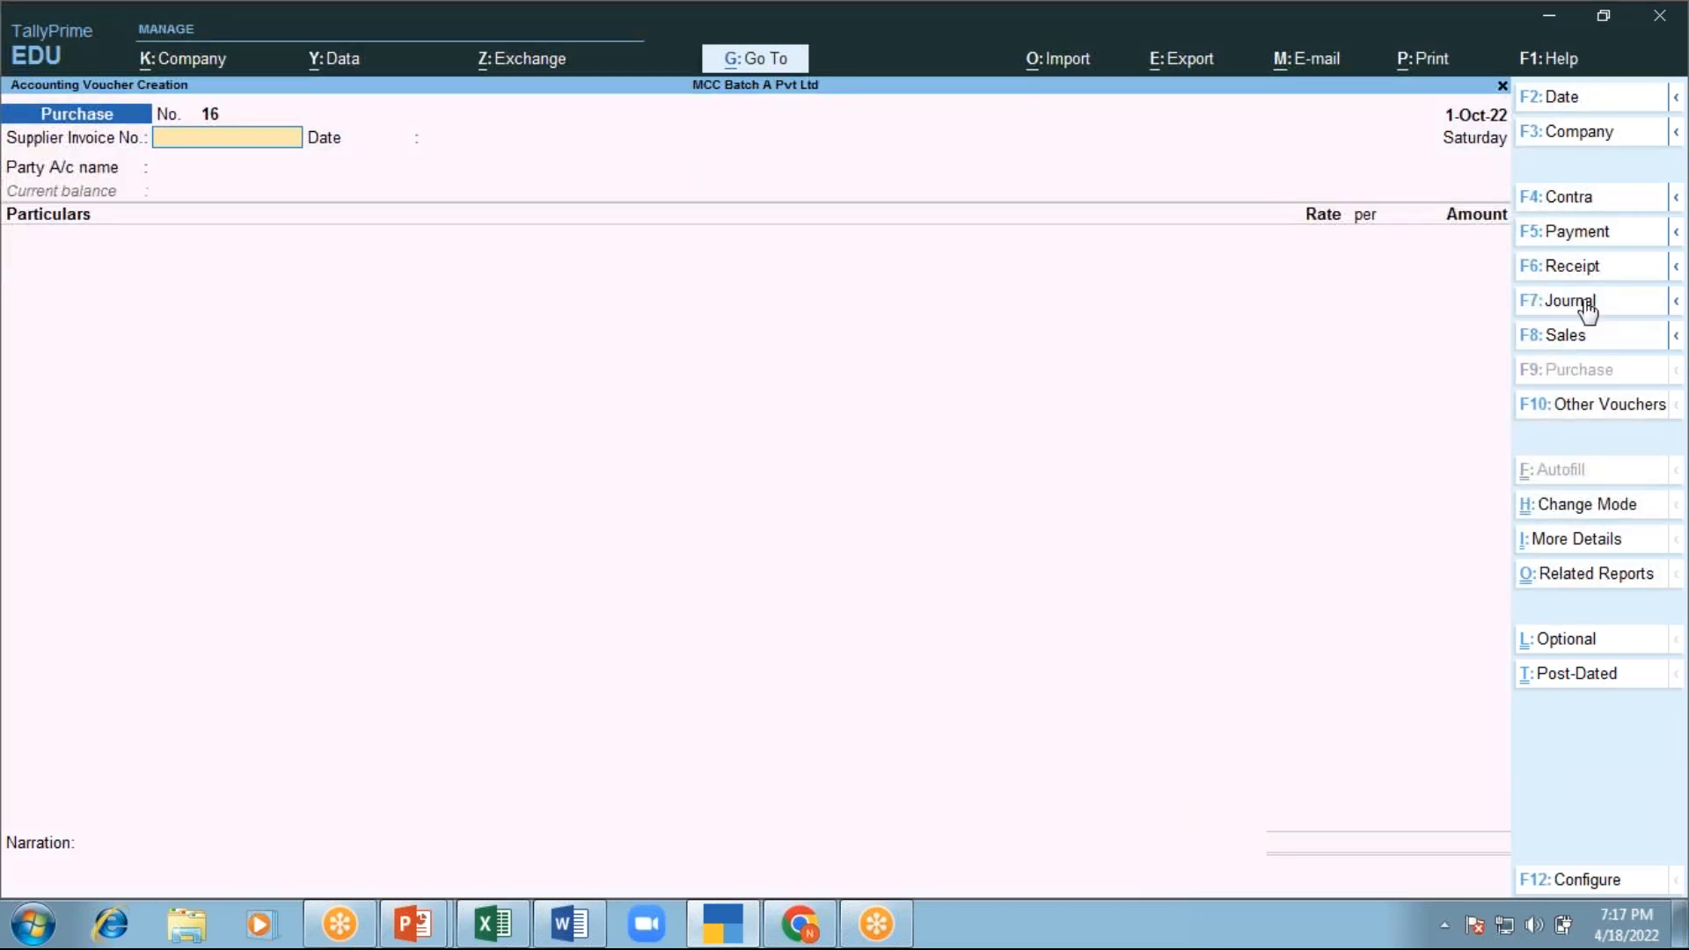
pyautogui.press('F2')
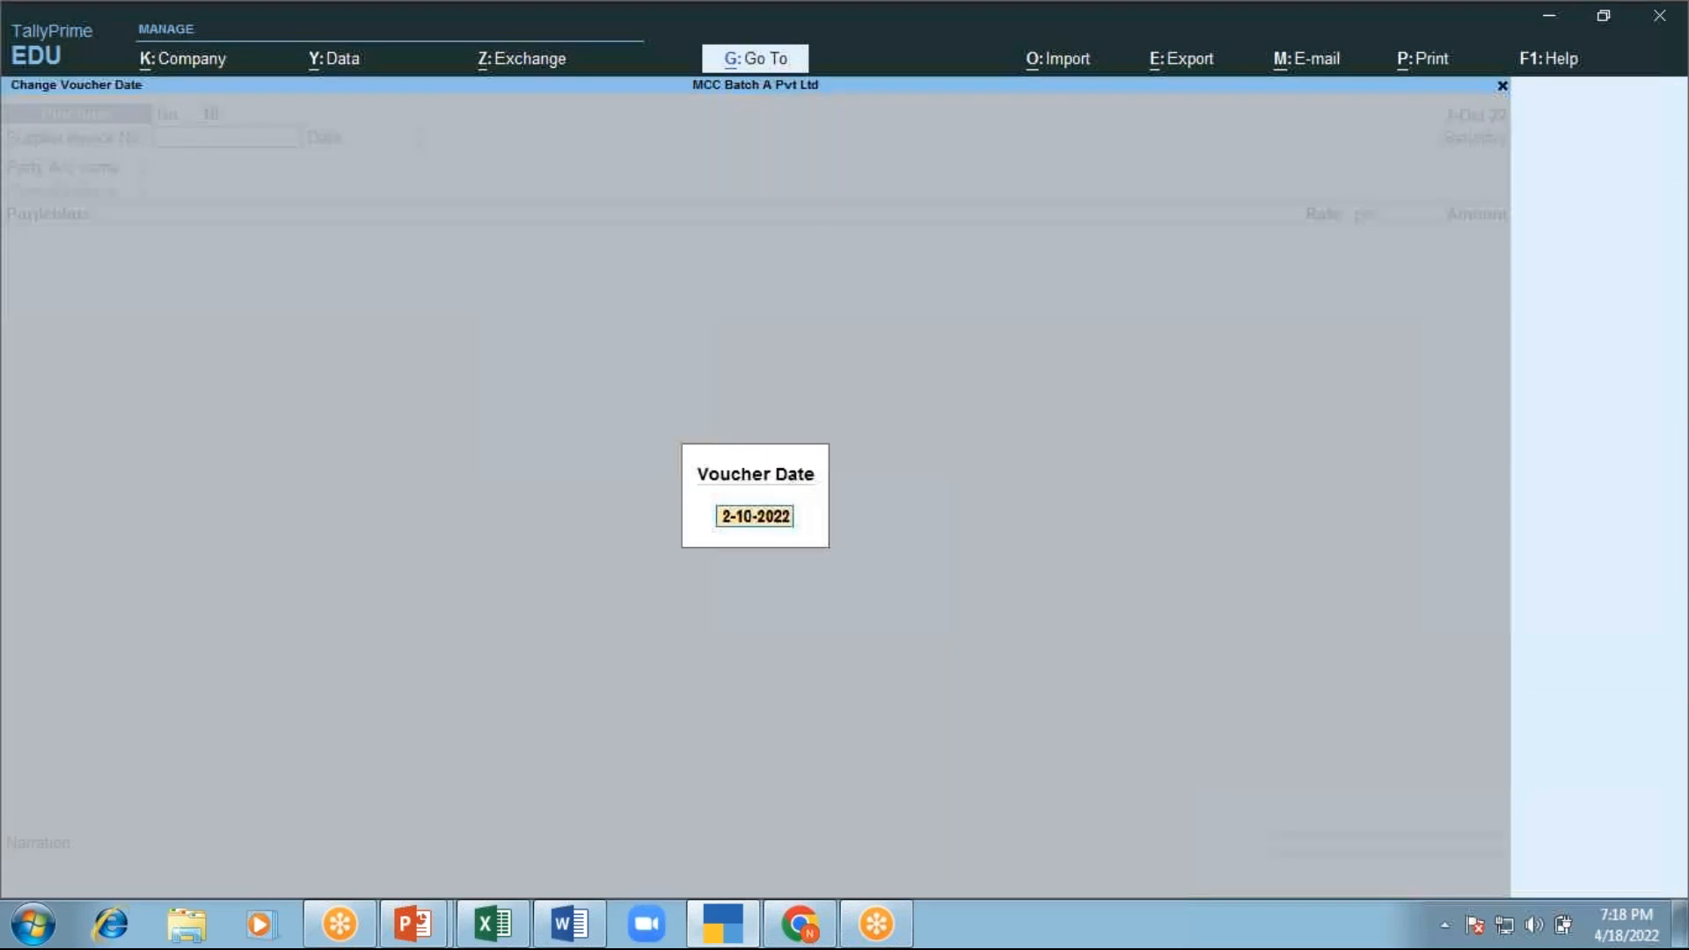
pyautogui.write('1.11')
pyautogui.press('Return')
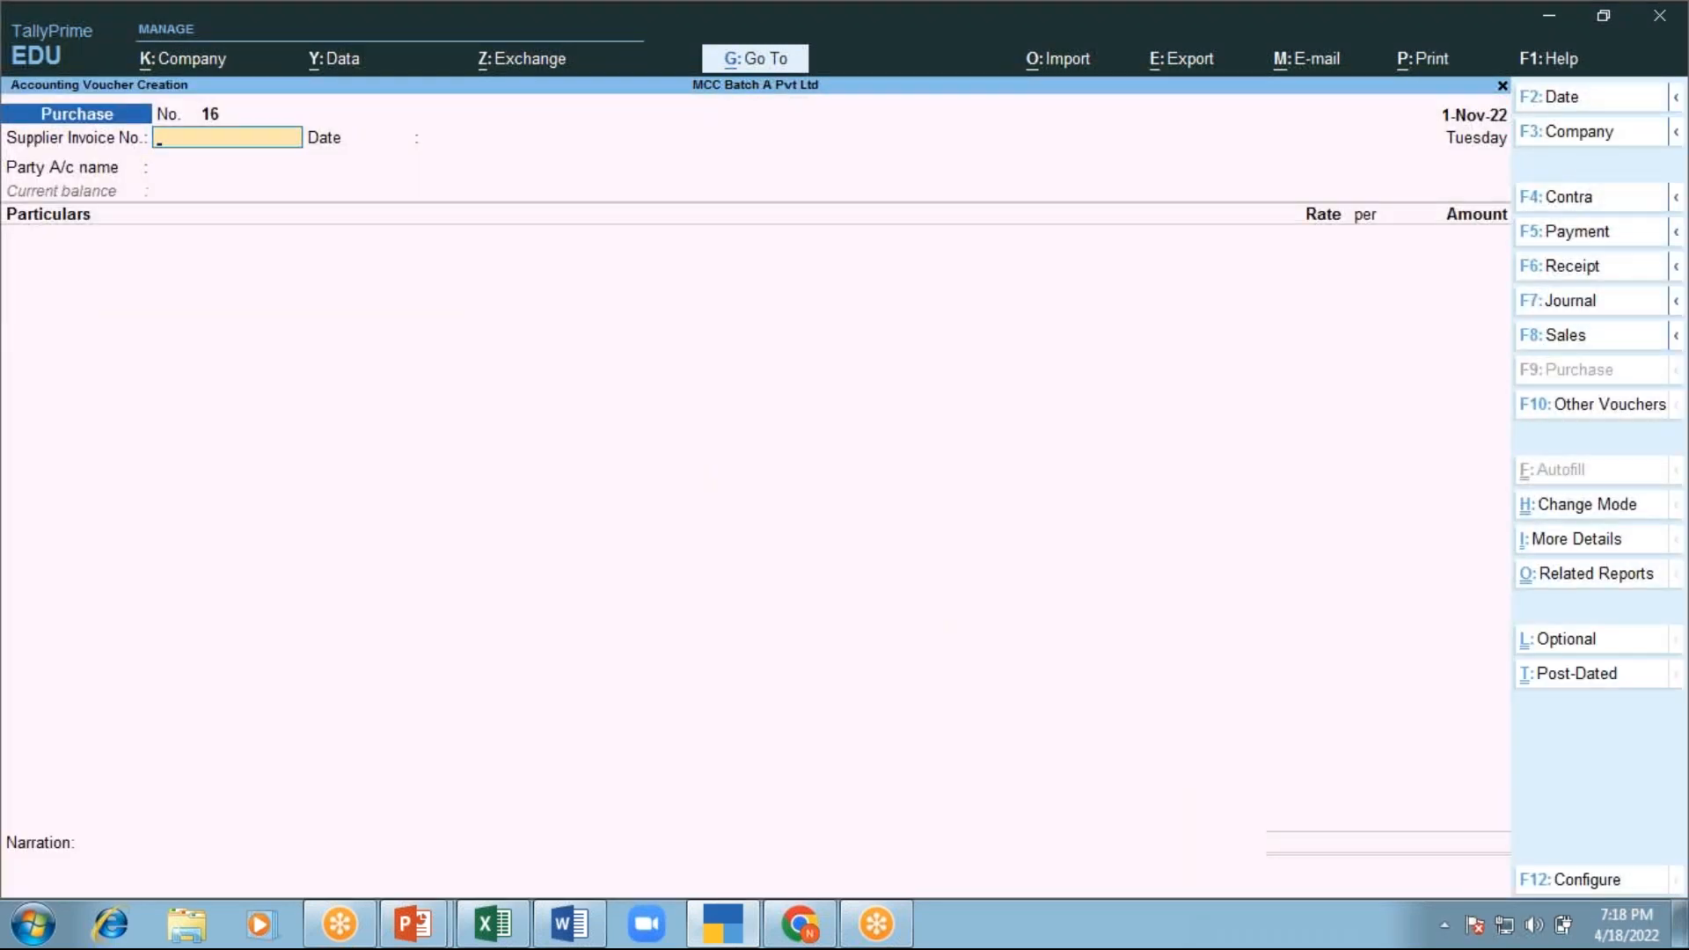
# Skip the supplier invoice details, choose Bineeta Plaza - Owner as the party and accept the default receipt and party details
pyautogui.press('Return')
pyautogui.press('Return')
pyautogui.press('Return')
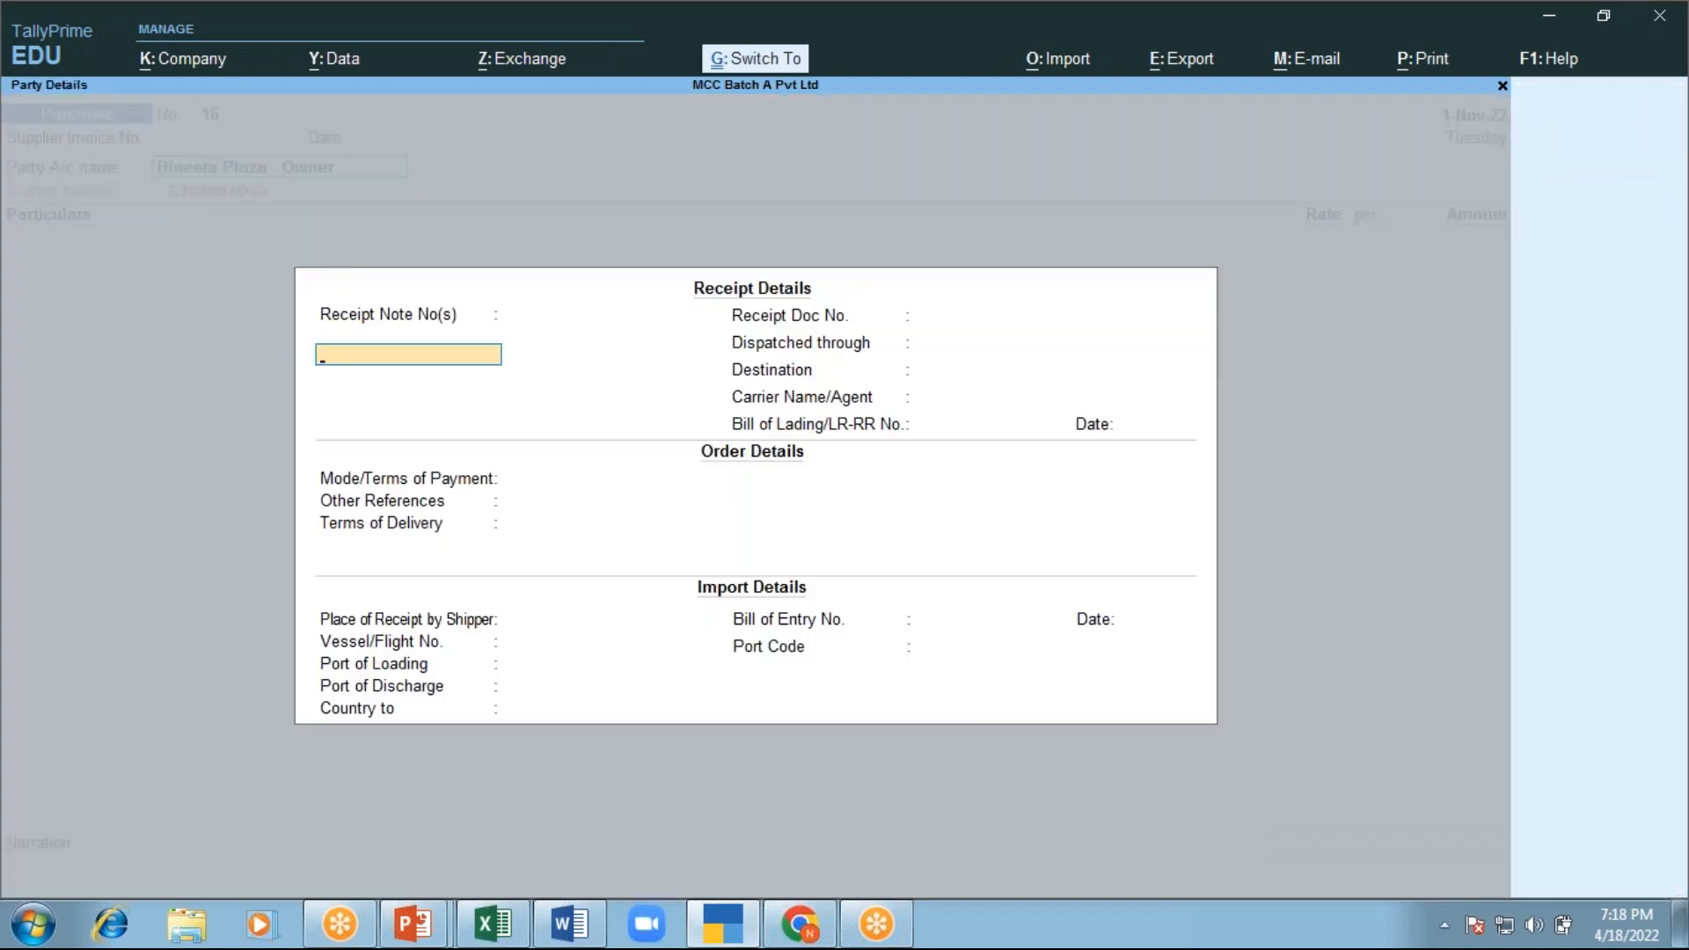
pyautogui.hotkey('ctrl', 'a')
pyautogui.hotkey('ctrl', 'a')
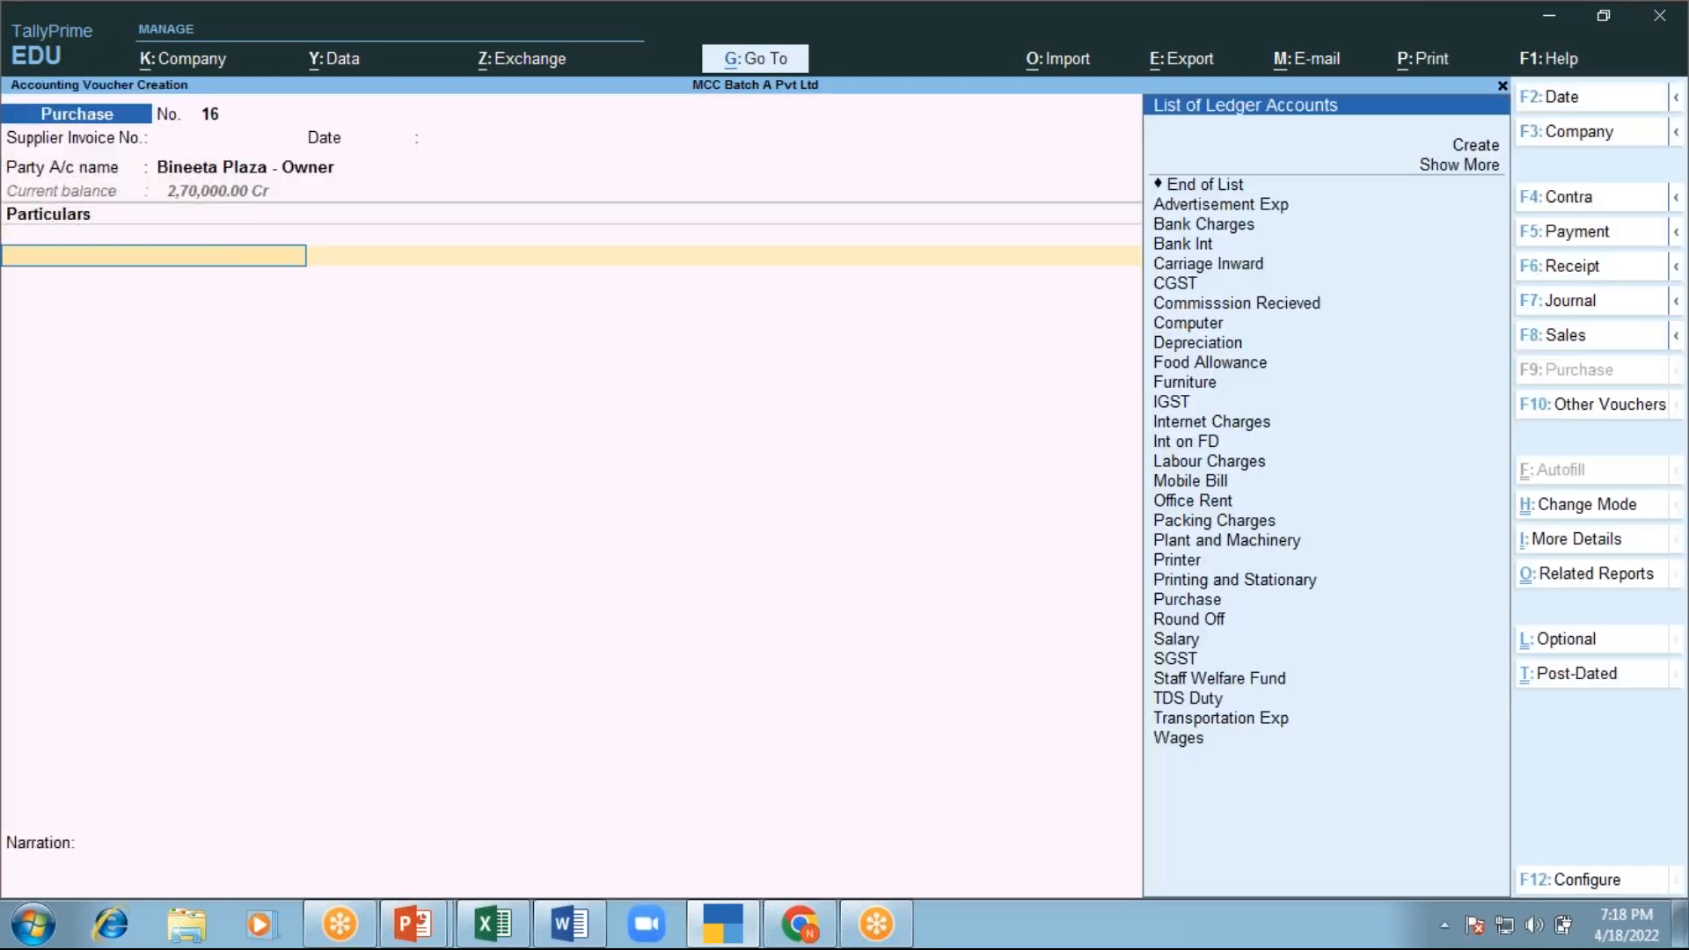
# Add Office Rent for 1,00,000 to the November voucher with TDS on Rent of Land & Building and end the particulars
pyautogui.write('of')
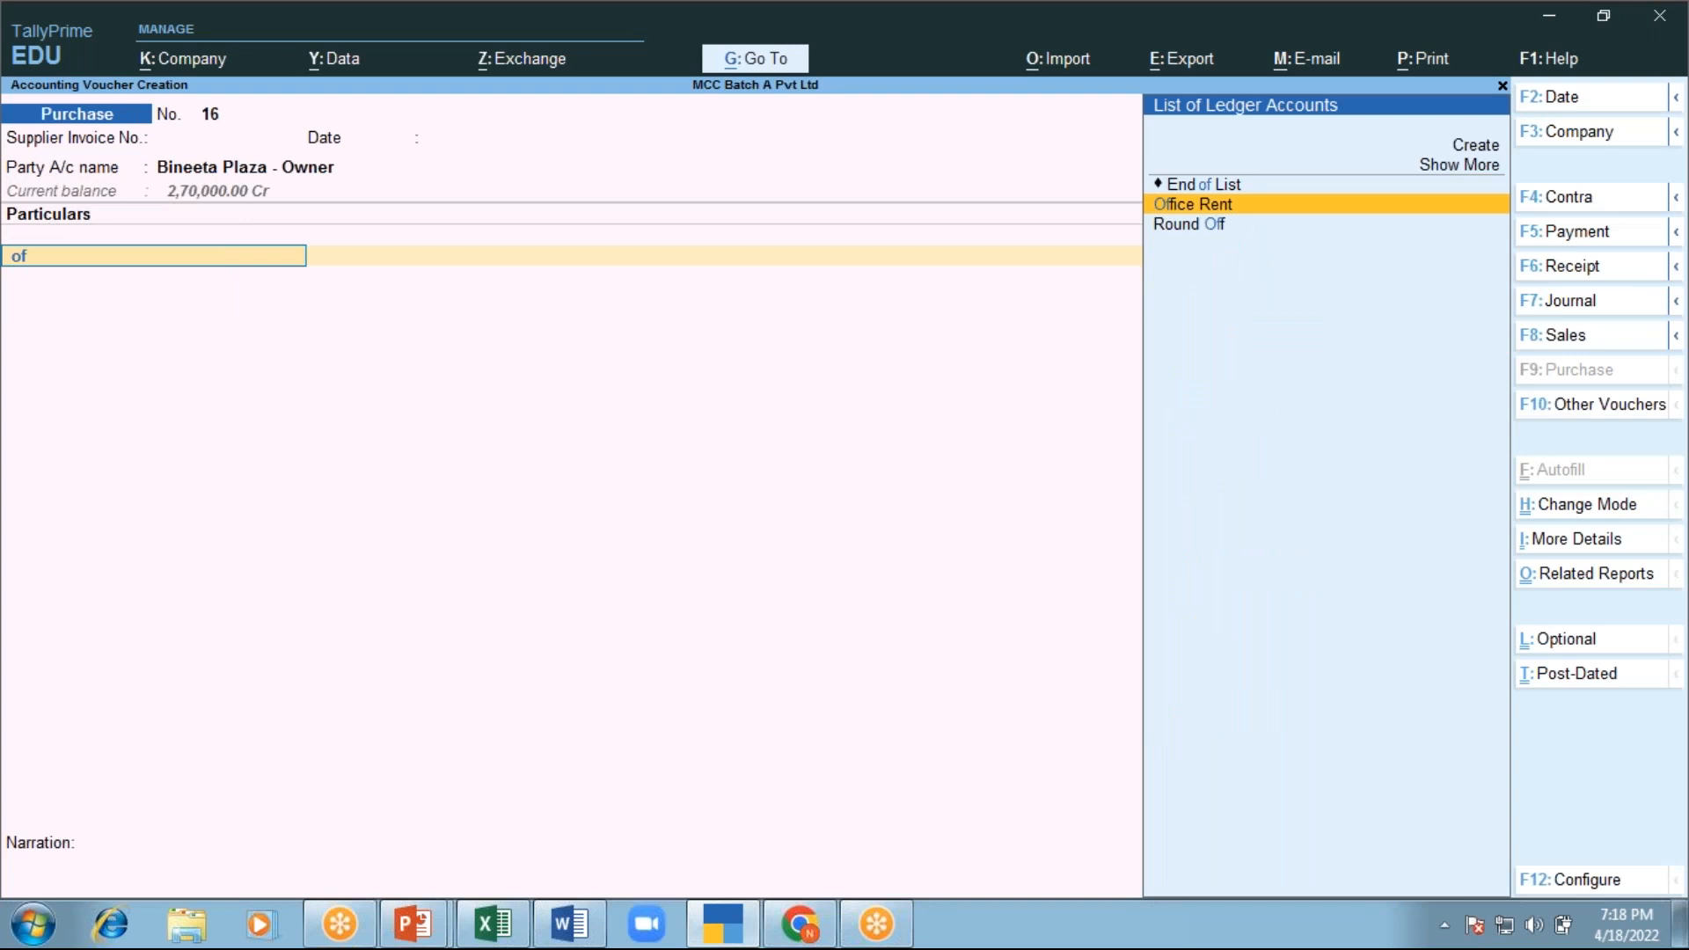
pyautogui.press('Return')
pyautogui.write('100000')
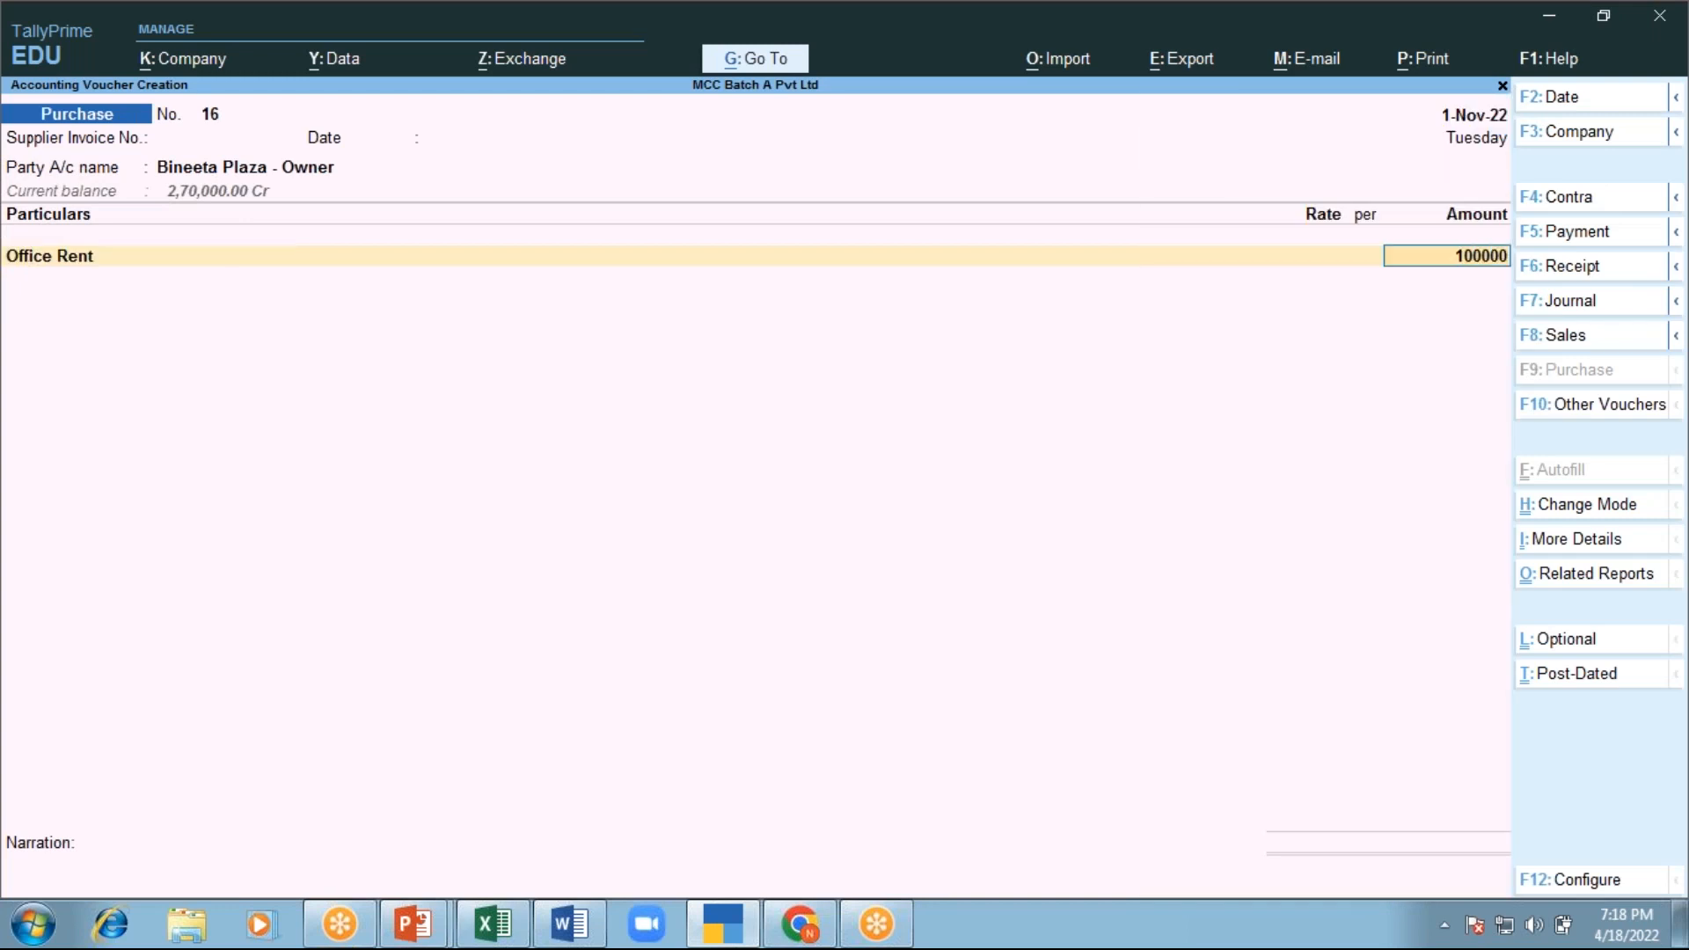
pyautogui.press('Return')
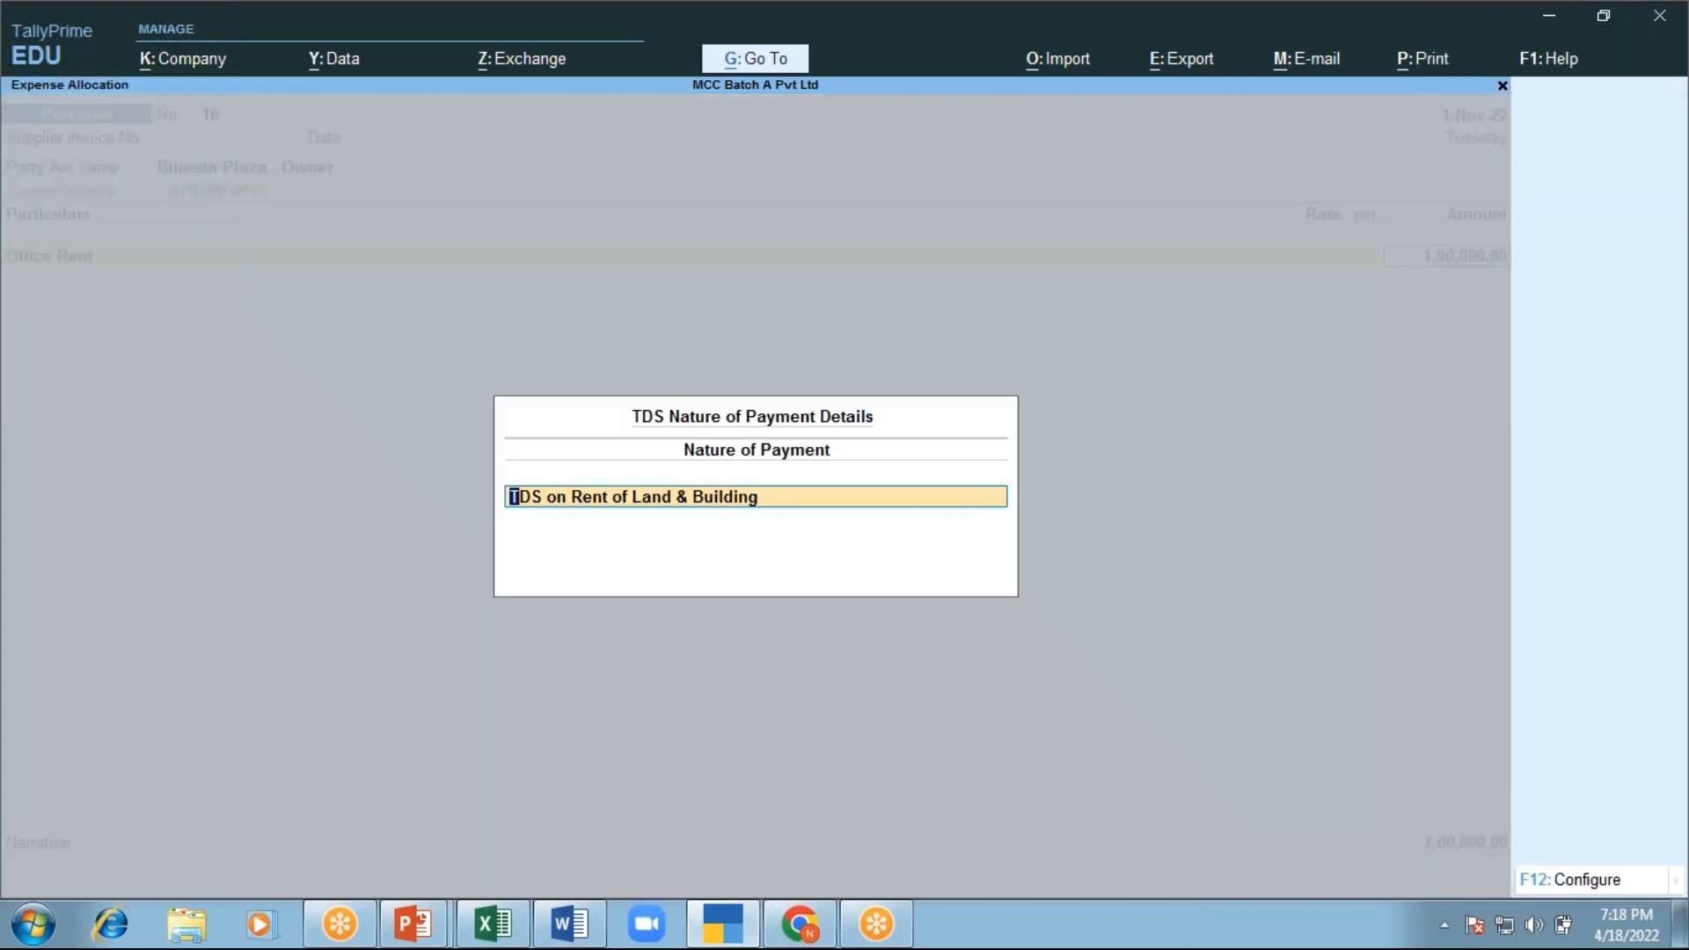
pyautogui.press('Return')
pyautogui.press('Return')
pyautogui.press('Return')
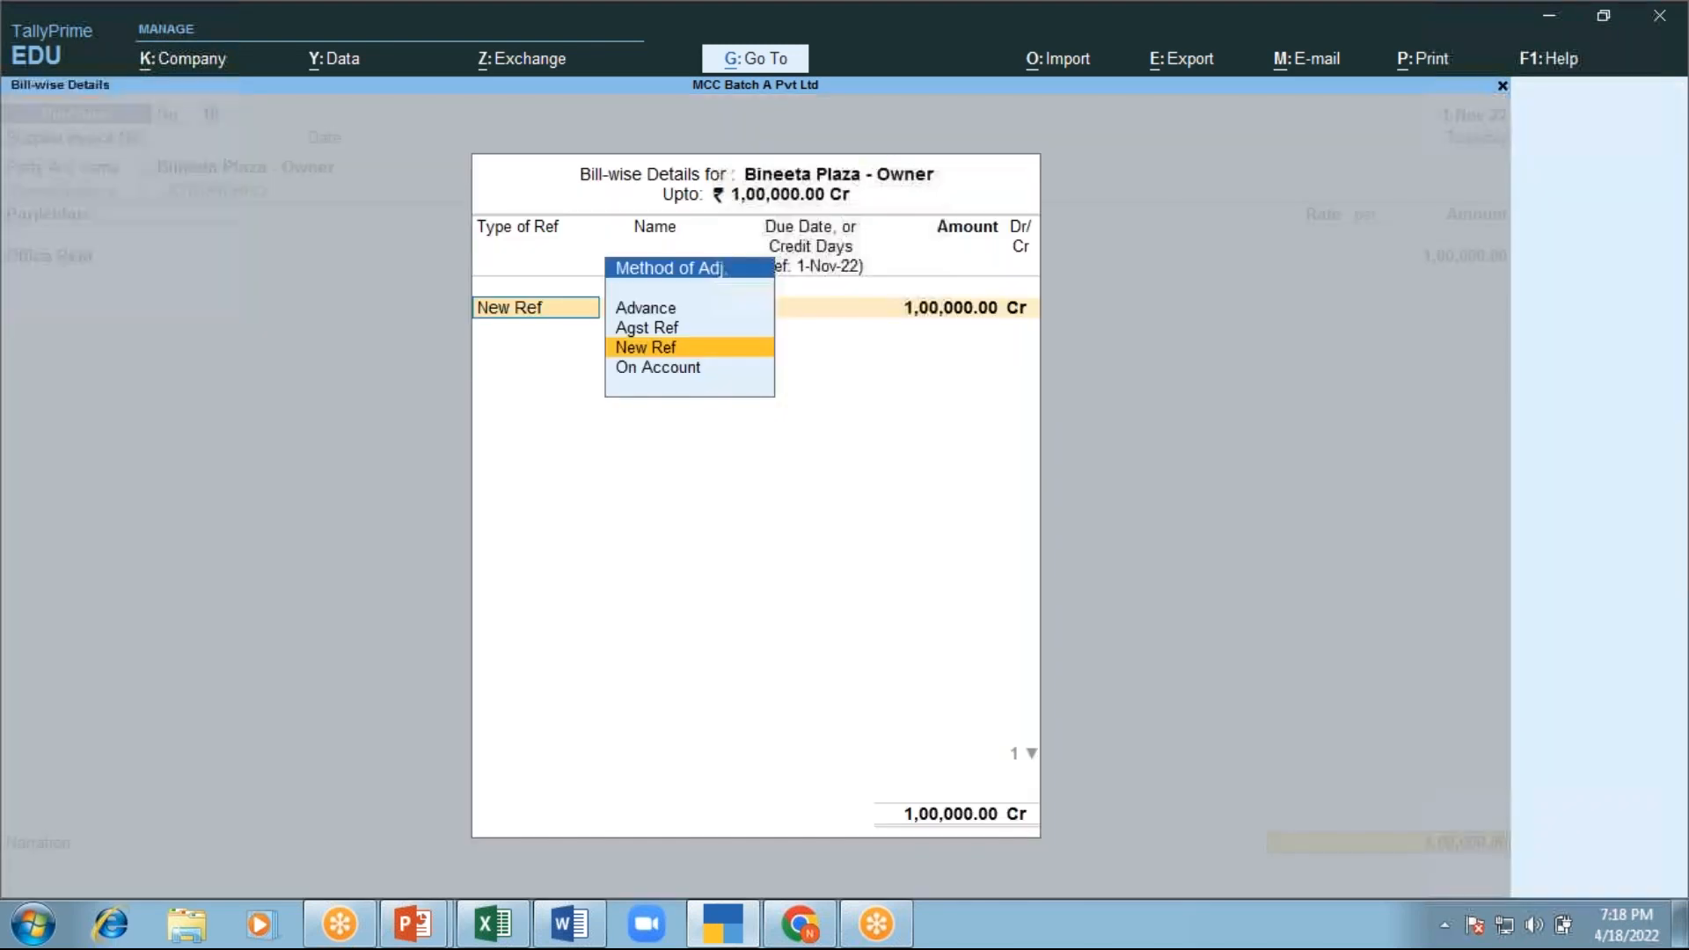
# Allocate 1,00,000 Cr to new reference 16 and accept the November purchase voucher
pyautogui.press('Return')
pyautogui.press('Return')
pyautogui.press('Return')
pyautogui.press('Return')
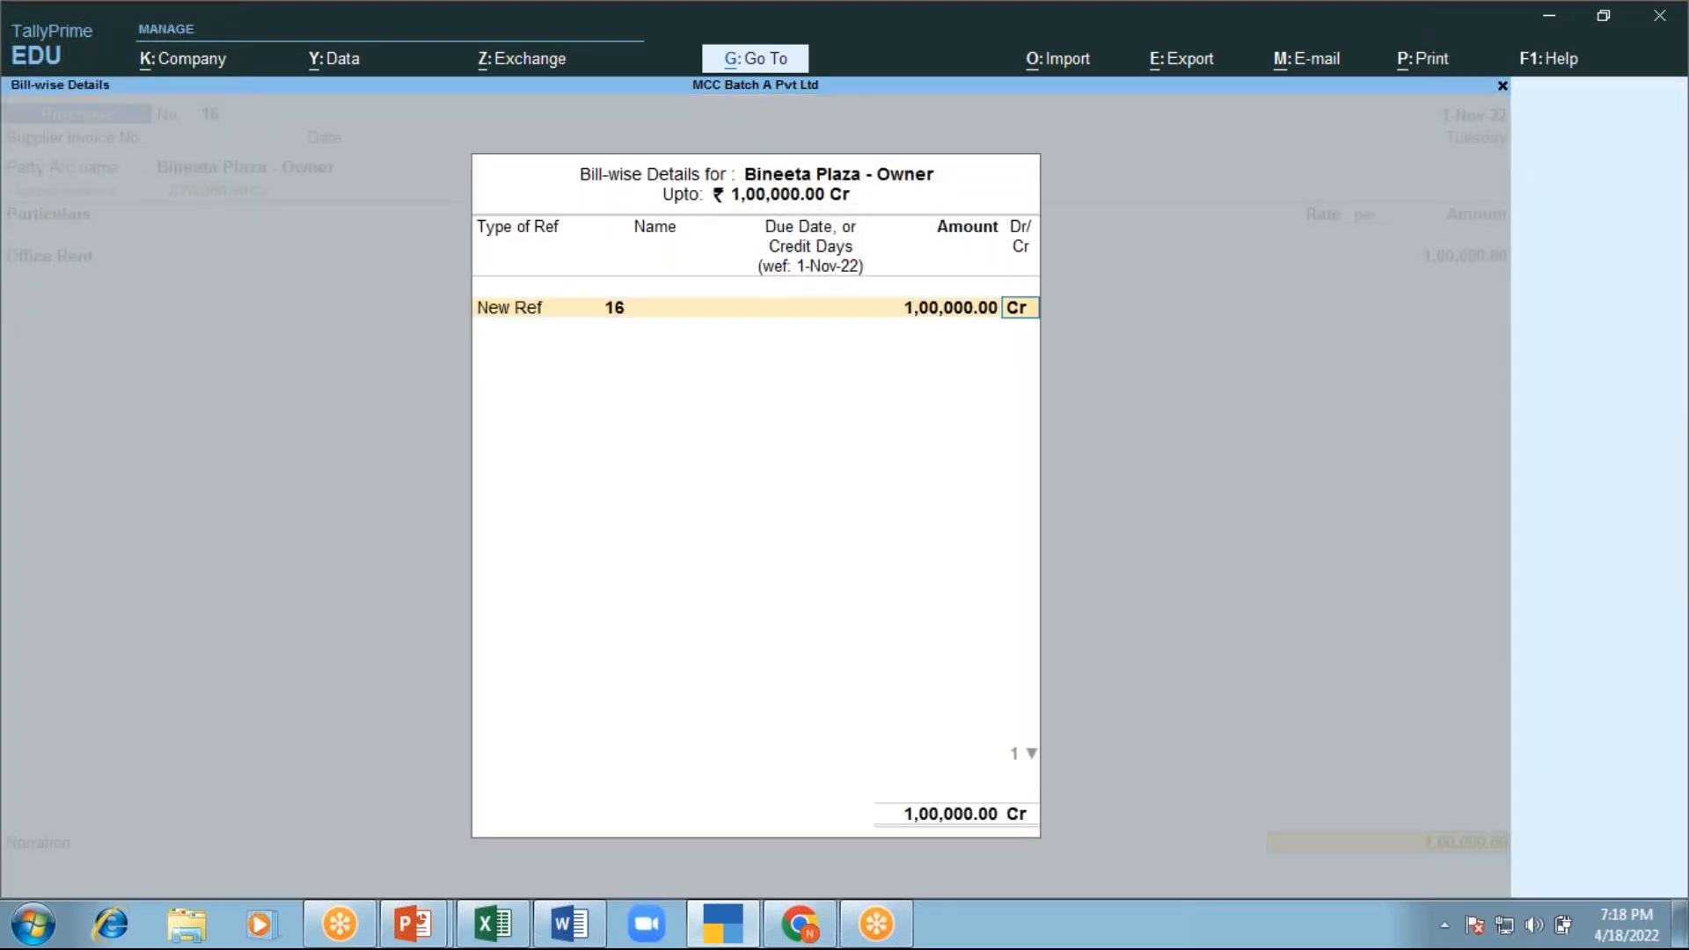
pyautogui.press('Return')
pyautogui.press('Return')
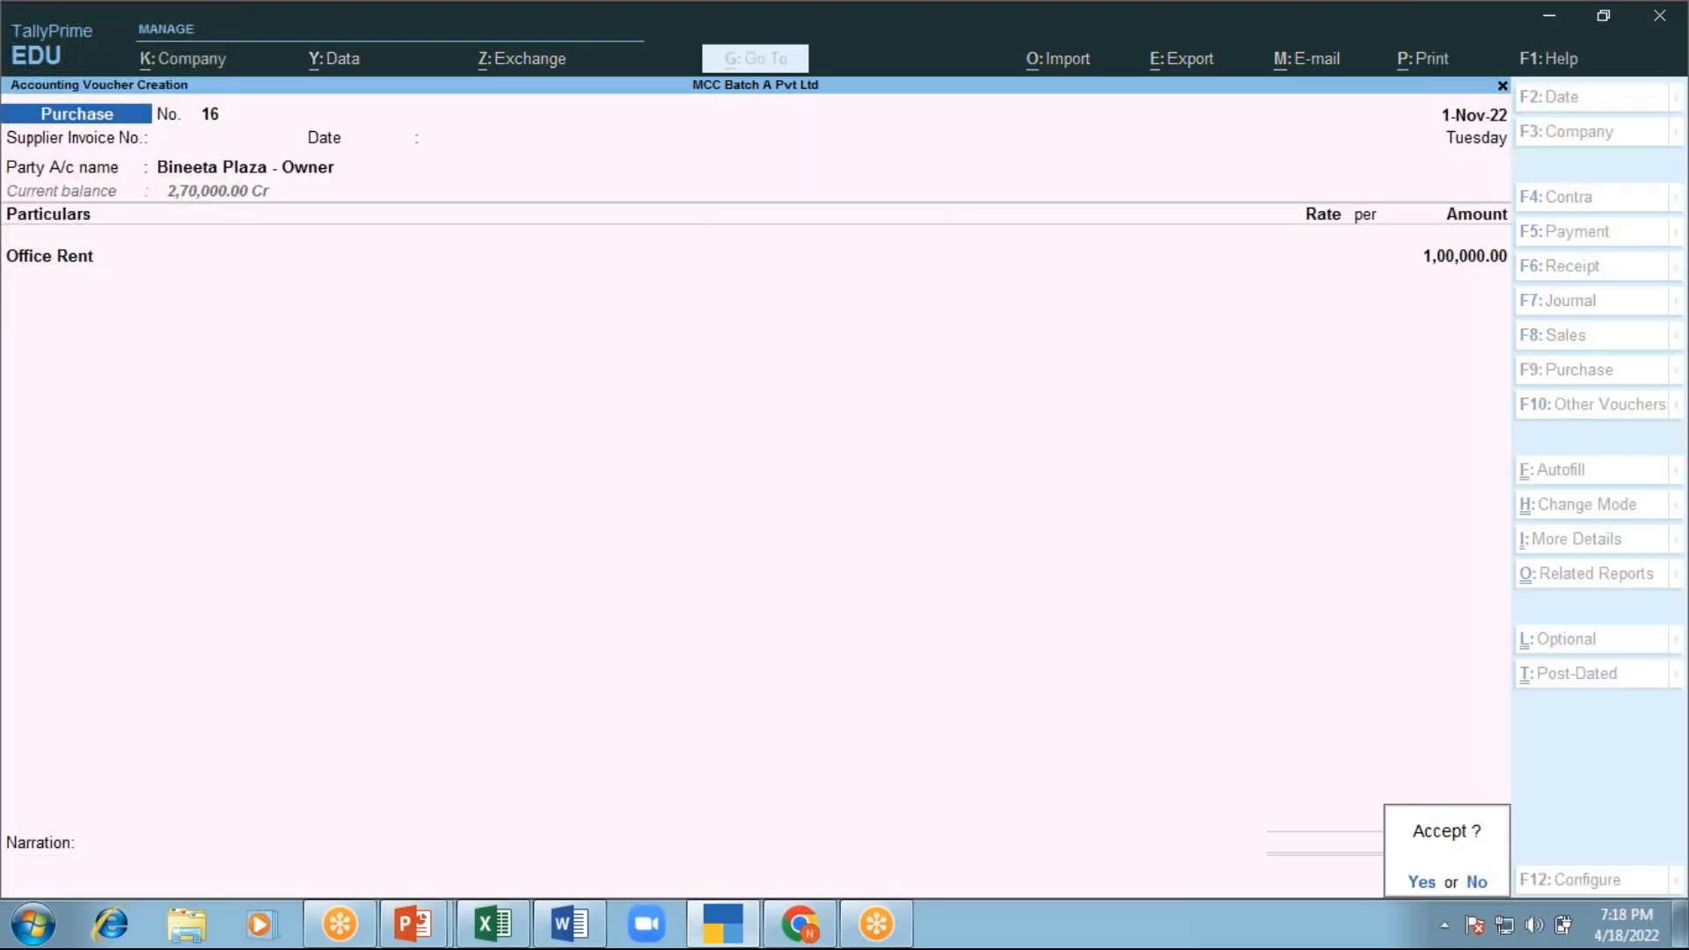
pyautogui.press('Return')
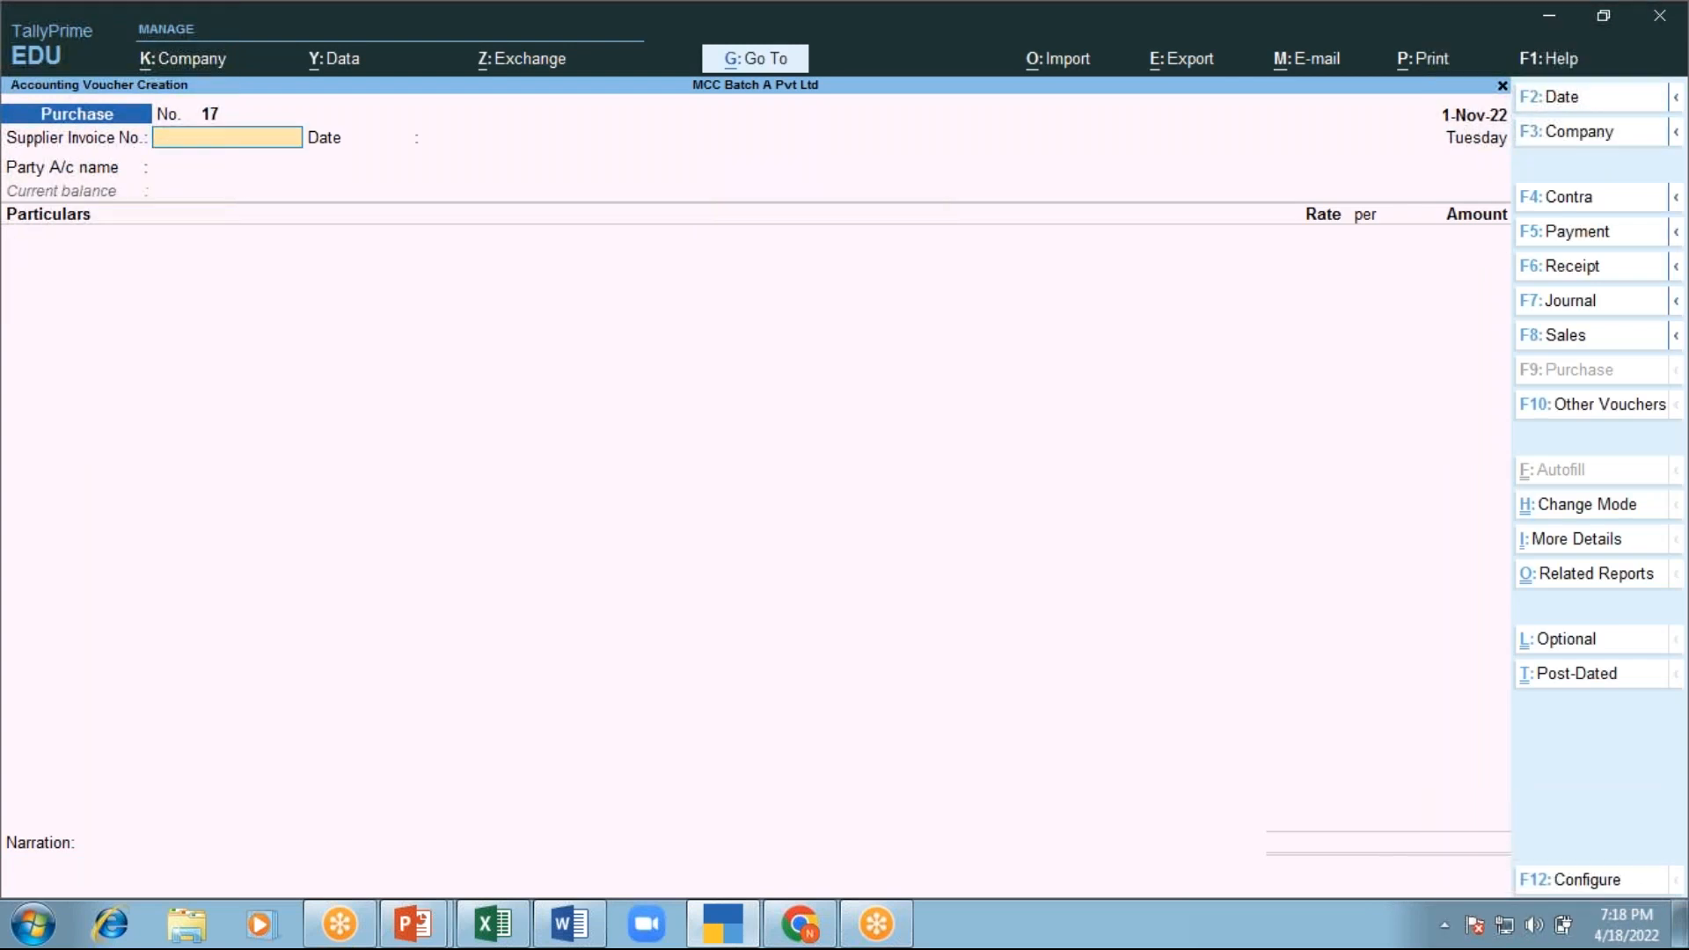
# Leave voucher creation and open purchase voucher 16 of 1-Nov-22 from the Day Book for alteration
pyautogui.press('Escape')
pyautogui.press('Return')
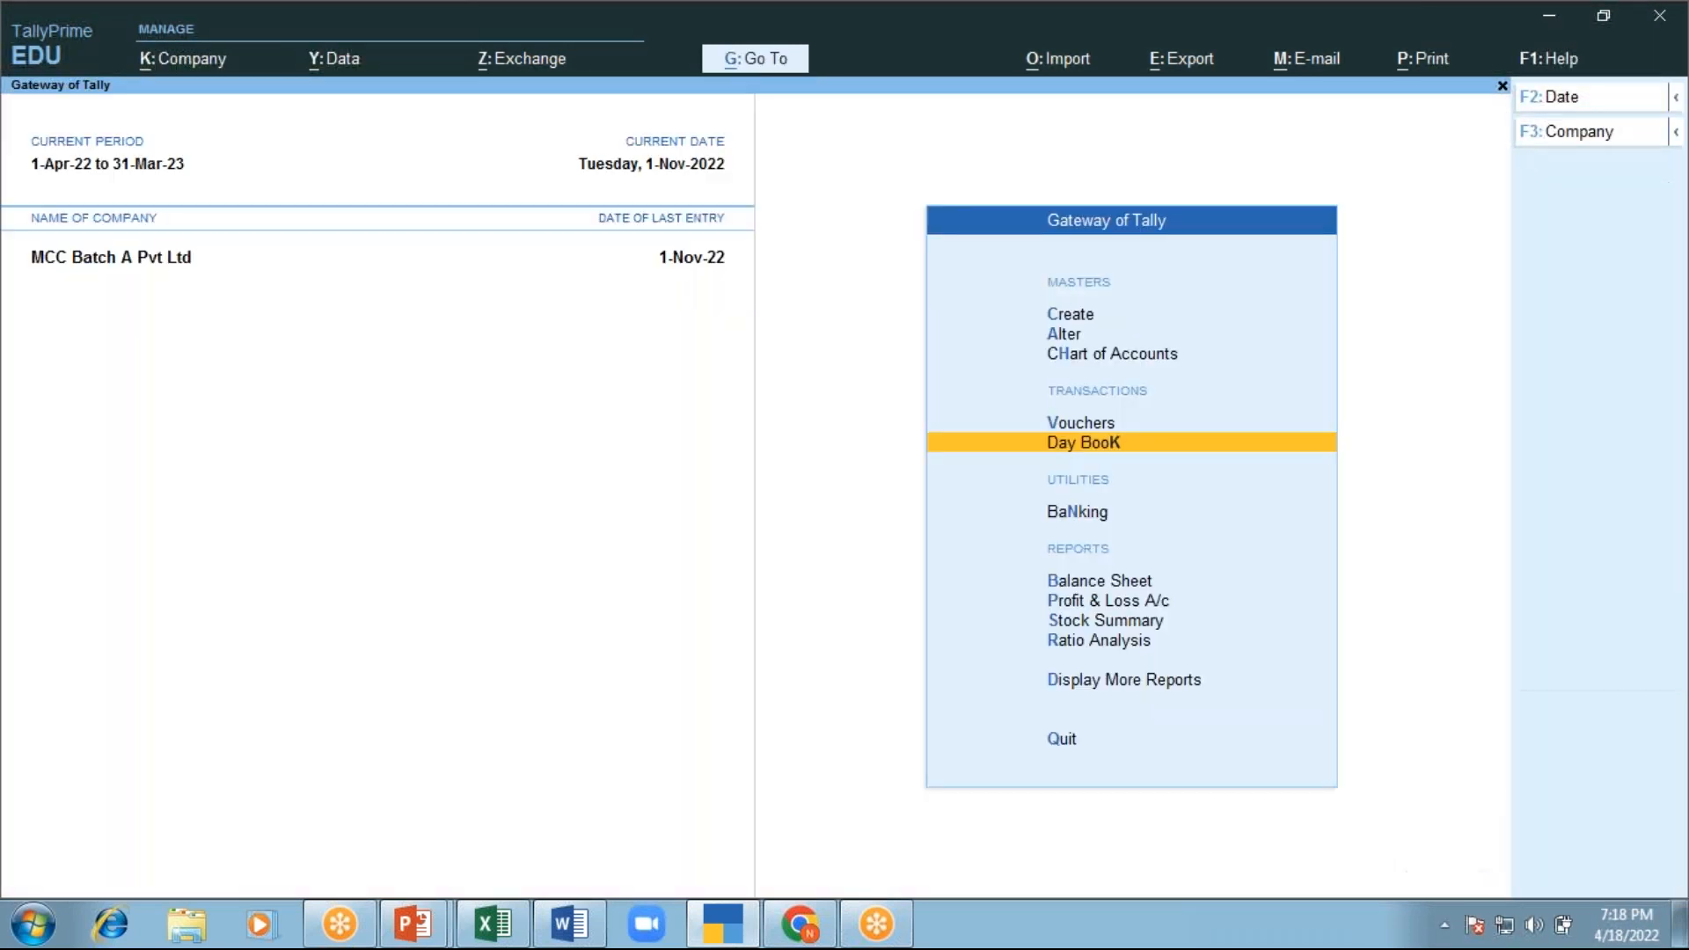
pyautogui.press('Return')
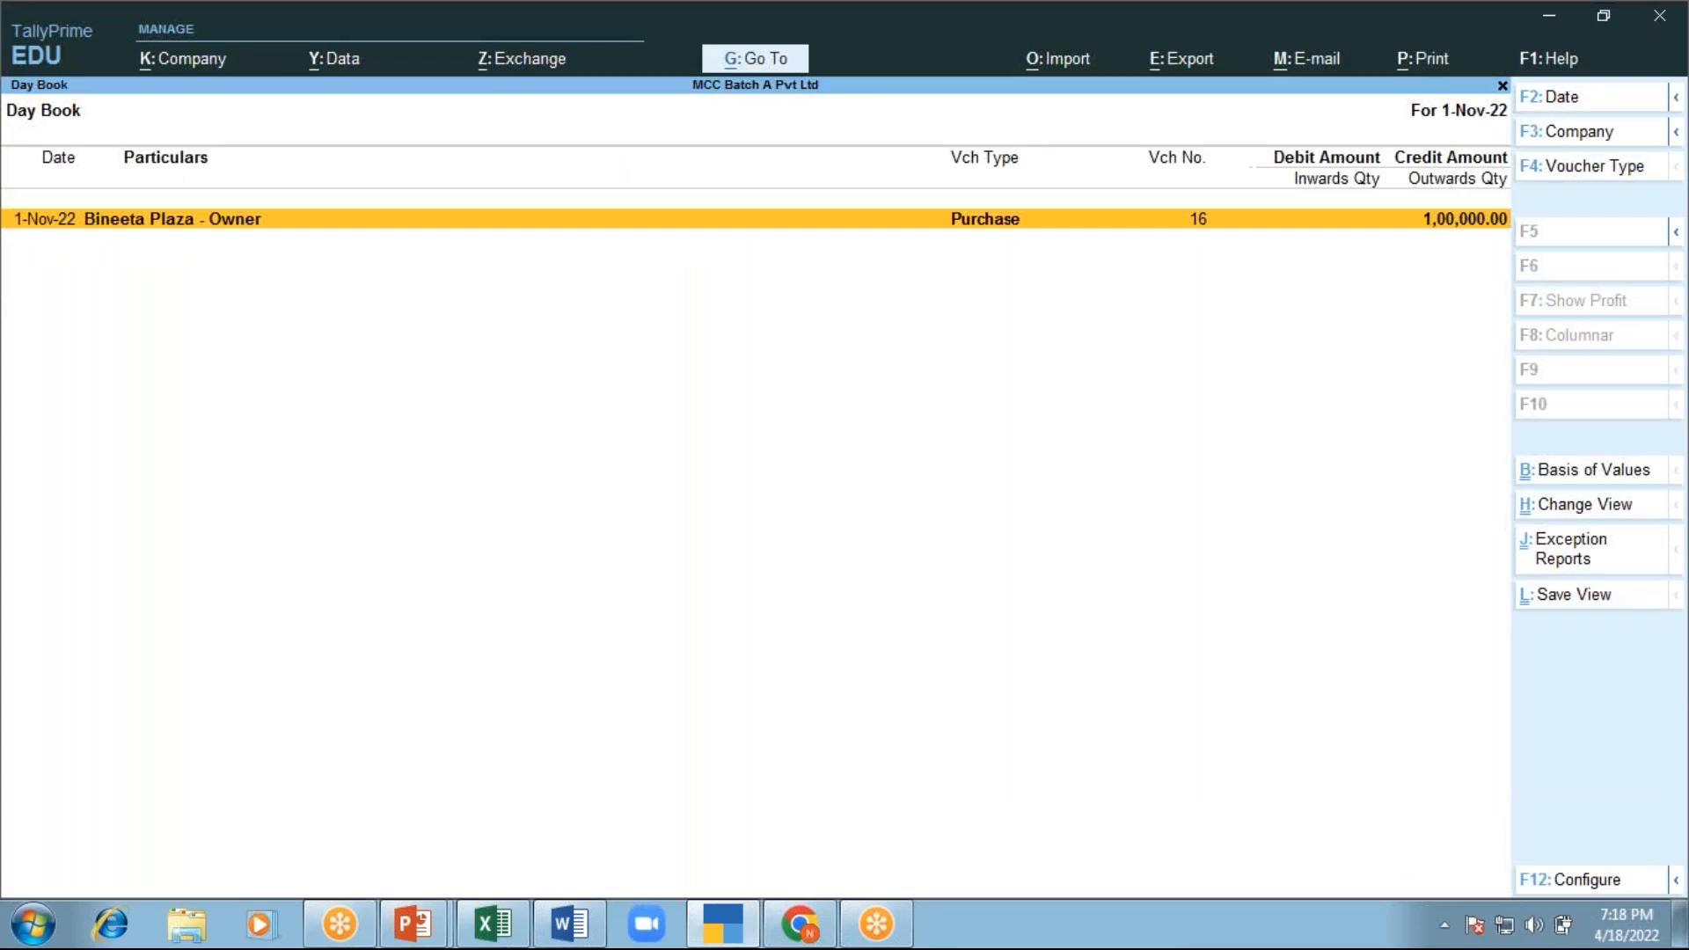
pyautogui.press('Escape')
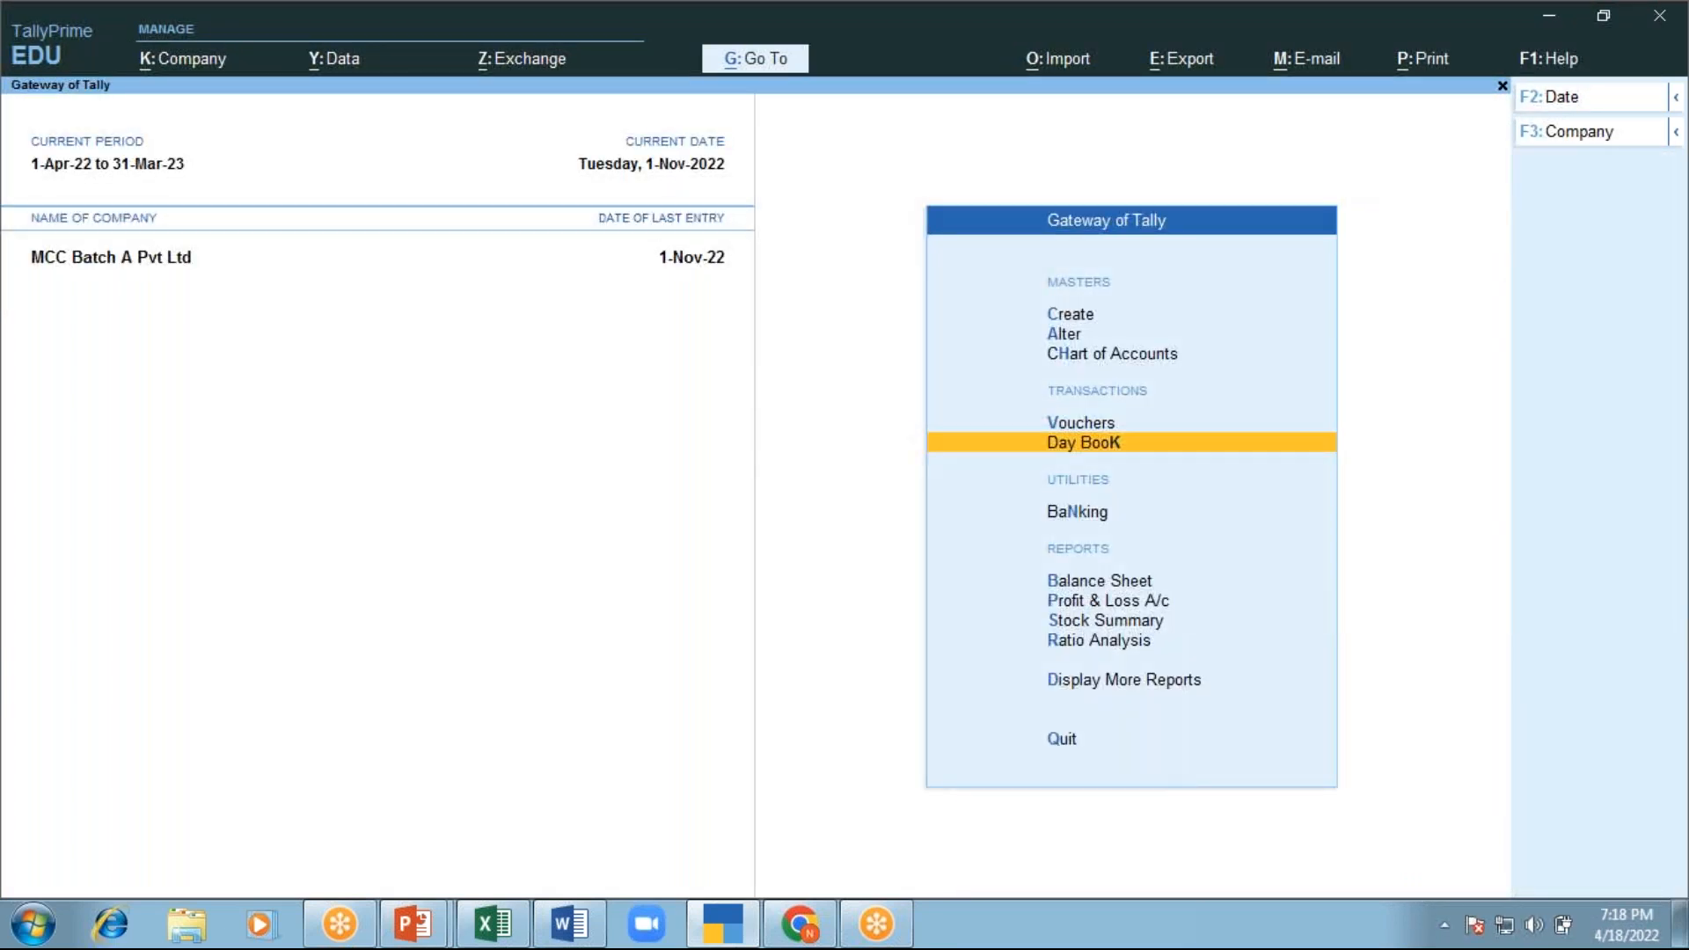
pyautogui.press('Return')
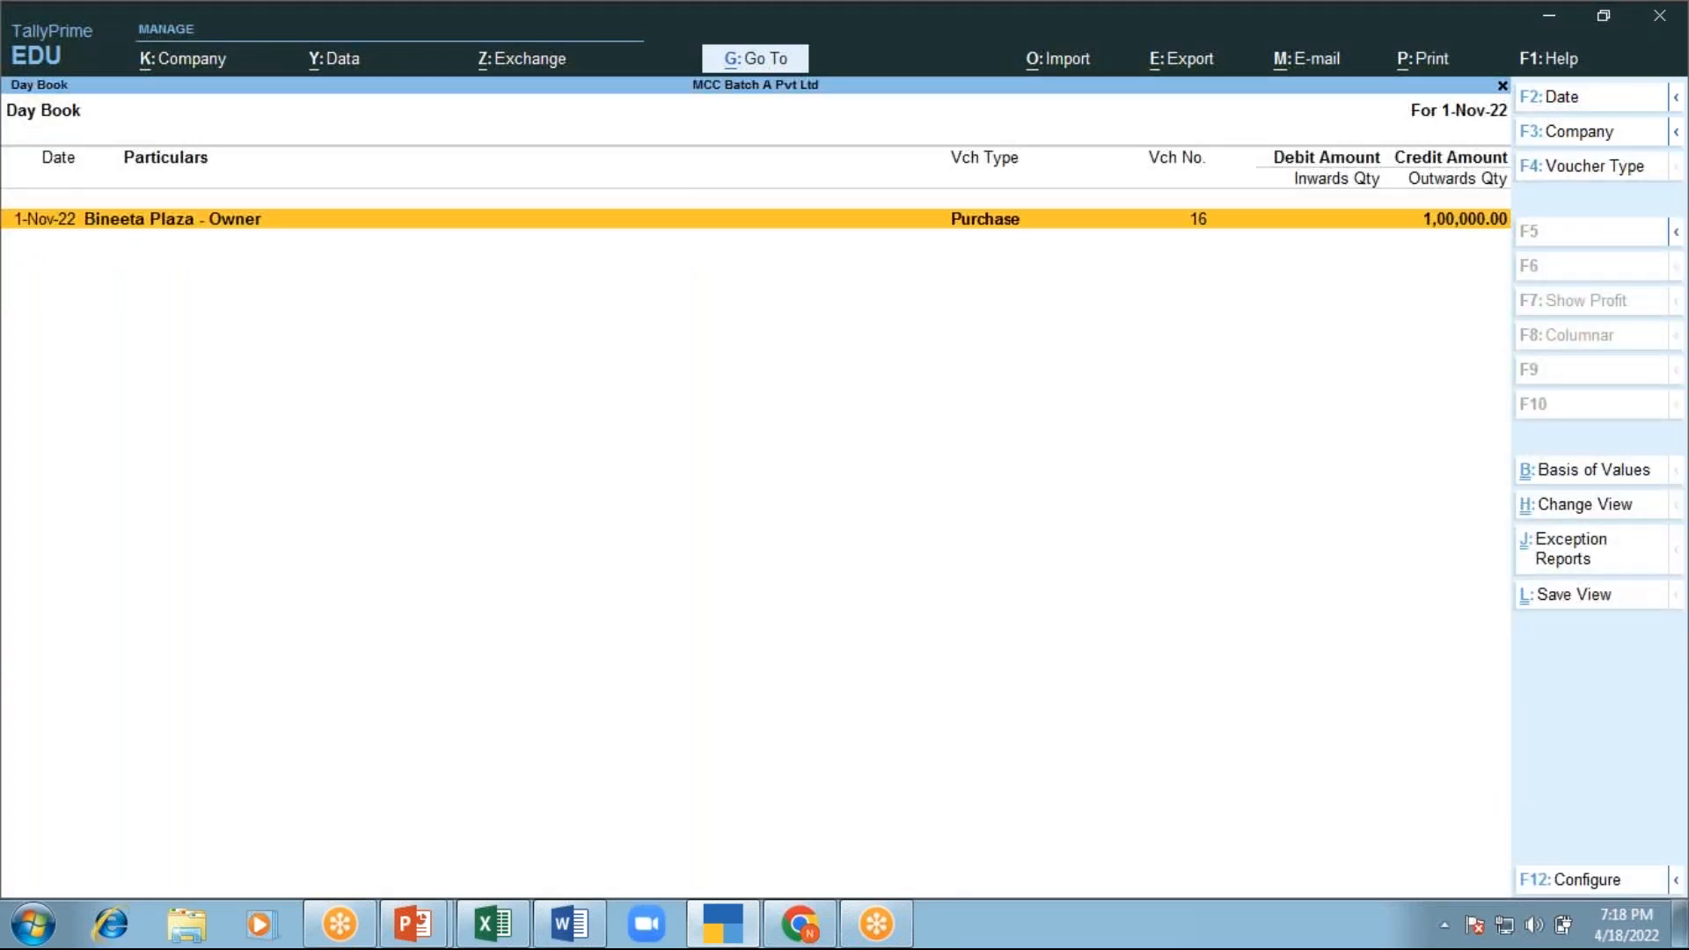
pyautogui.press('Return')
# Keep the existing party and receipt details and the Office Rent line of purchase voucher 16
pyautogui.press('Return')
pyautogui.press('Return')
pyautogui.press('Return')
pyautogui.press('Return')
pyautogui.press('Return')
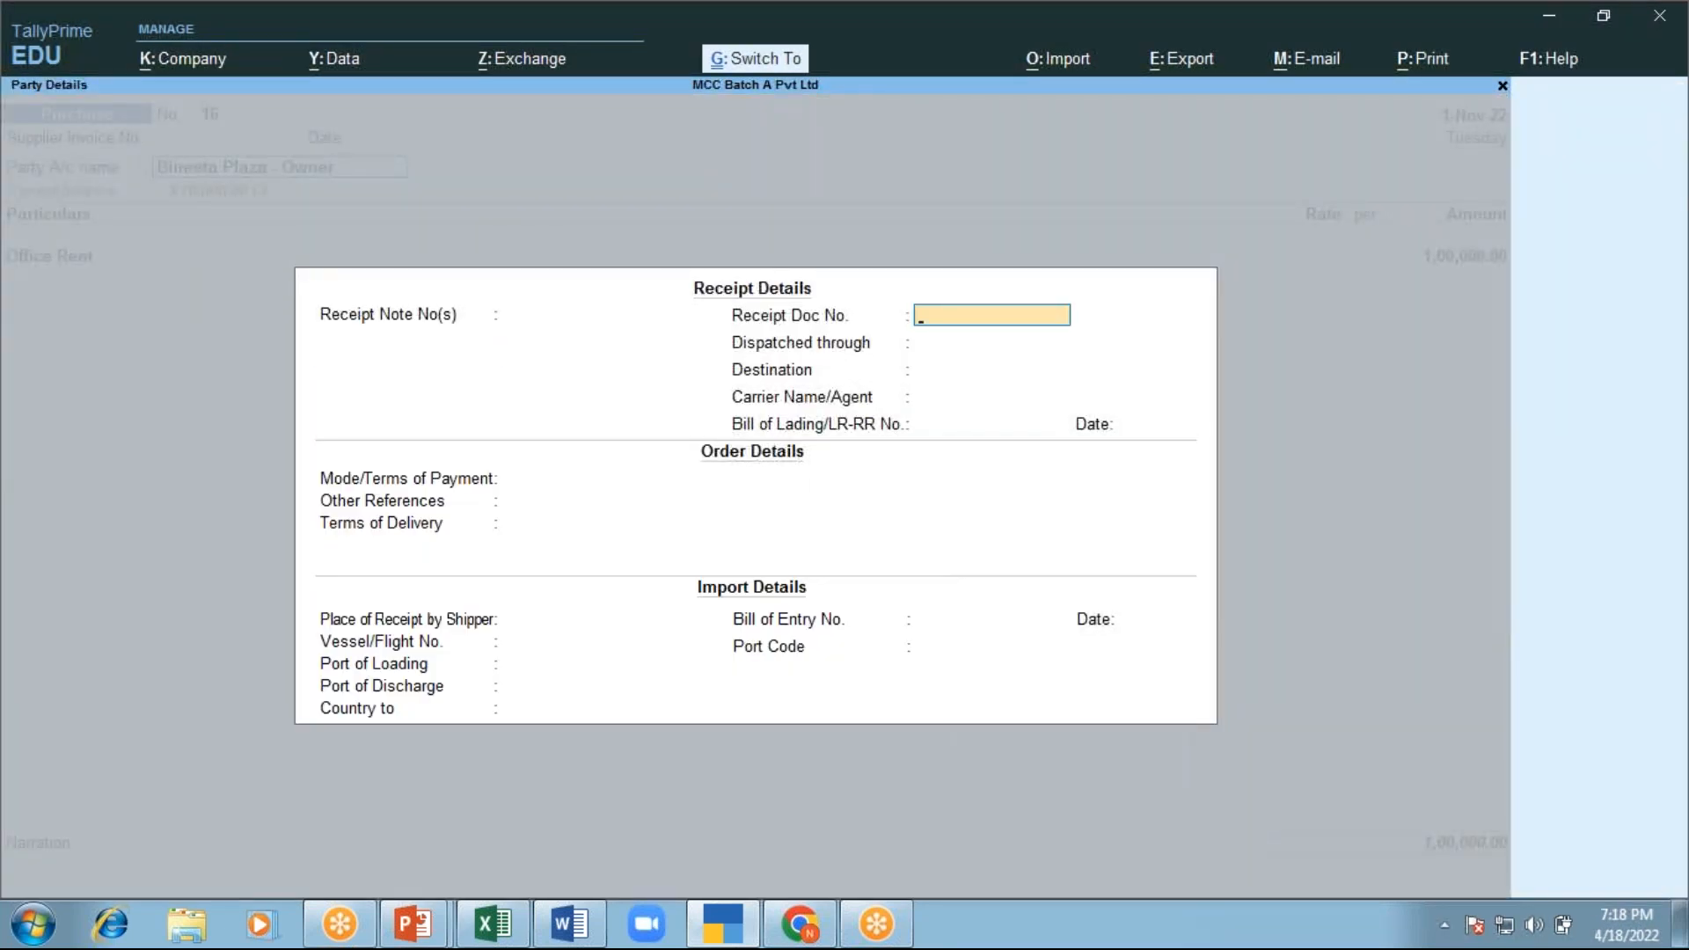
pyautogui.hotkey('ctrl', 'a')
pyautogui.hotkey('ctrl', 'a')
pyautogui.press('Return')
pyautogui.press('Return')
pyautogui.press('Return')
# Add TDS Duty with a 10,000 deduction below Office Rent in purchase voucher 16 and accept the altered voucher
pyautogui.write('Tds')
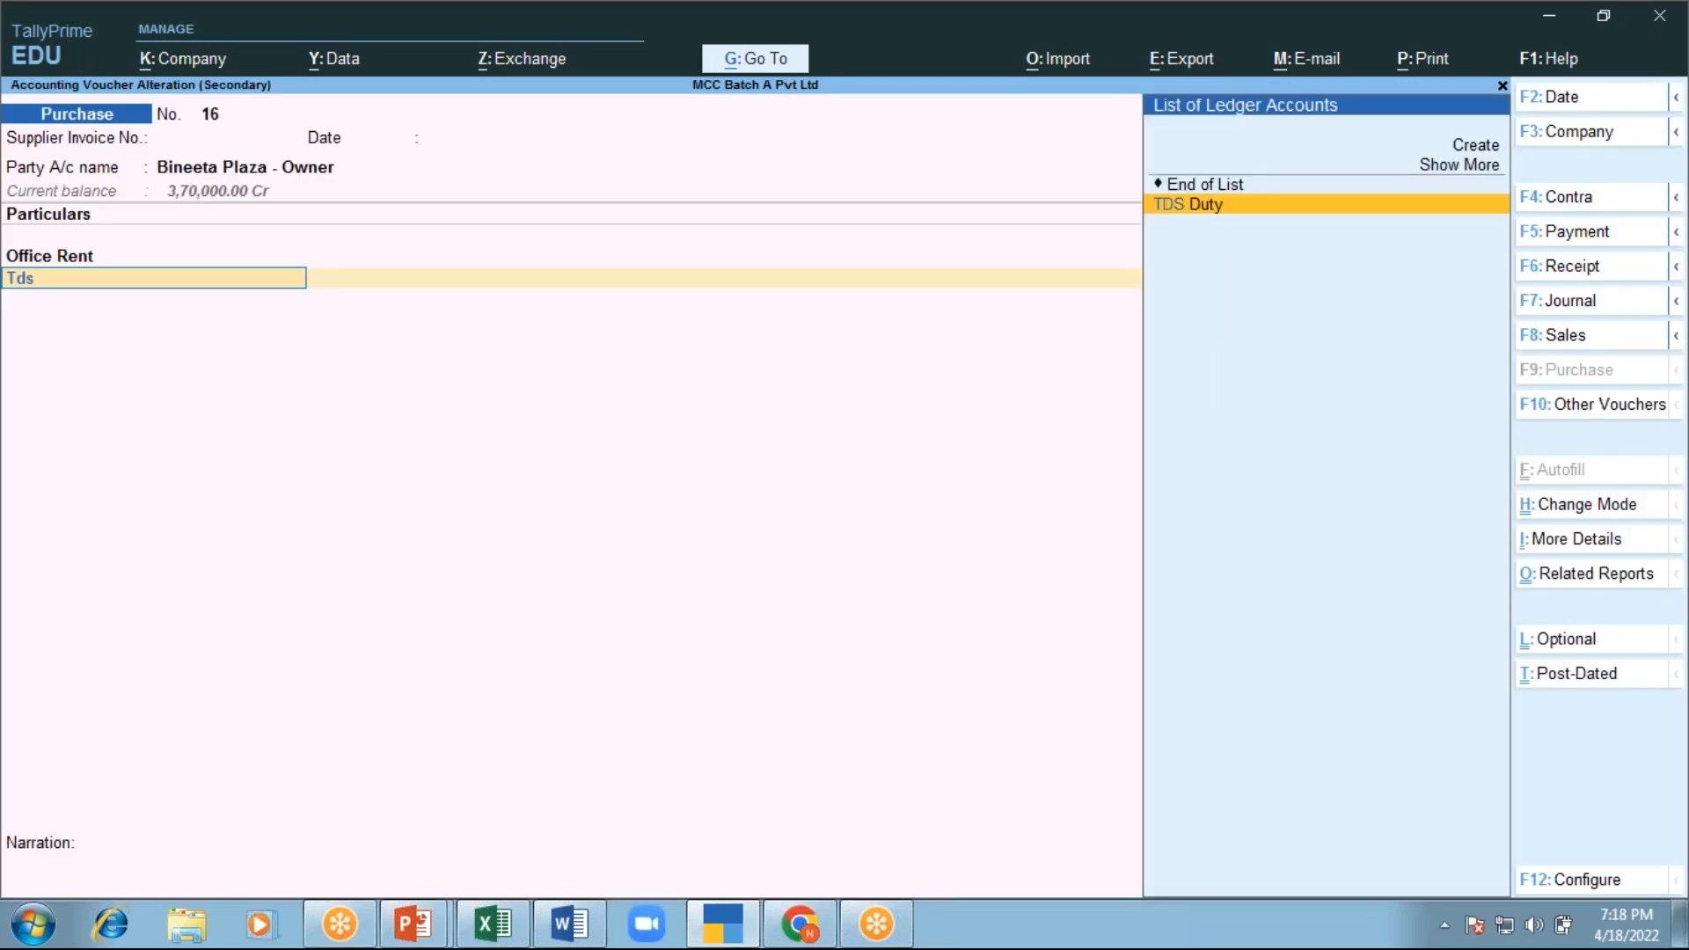
pyautogui.press('Return')
pyautogui.press('Return')
pyautogui.press('Return')
pyautogui.press('Return')
pyautogui.press('Return')
pyautogui.press('Return')
pyautogui.press('Return')
pyautogui.press('Return')
pyautogui.press('Return')
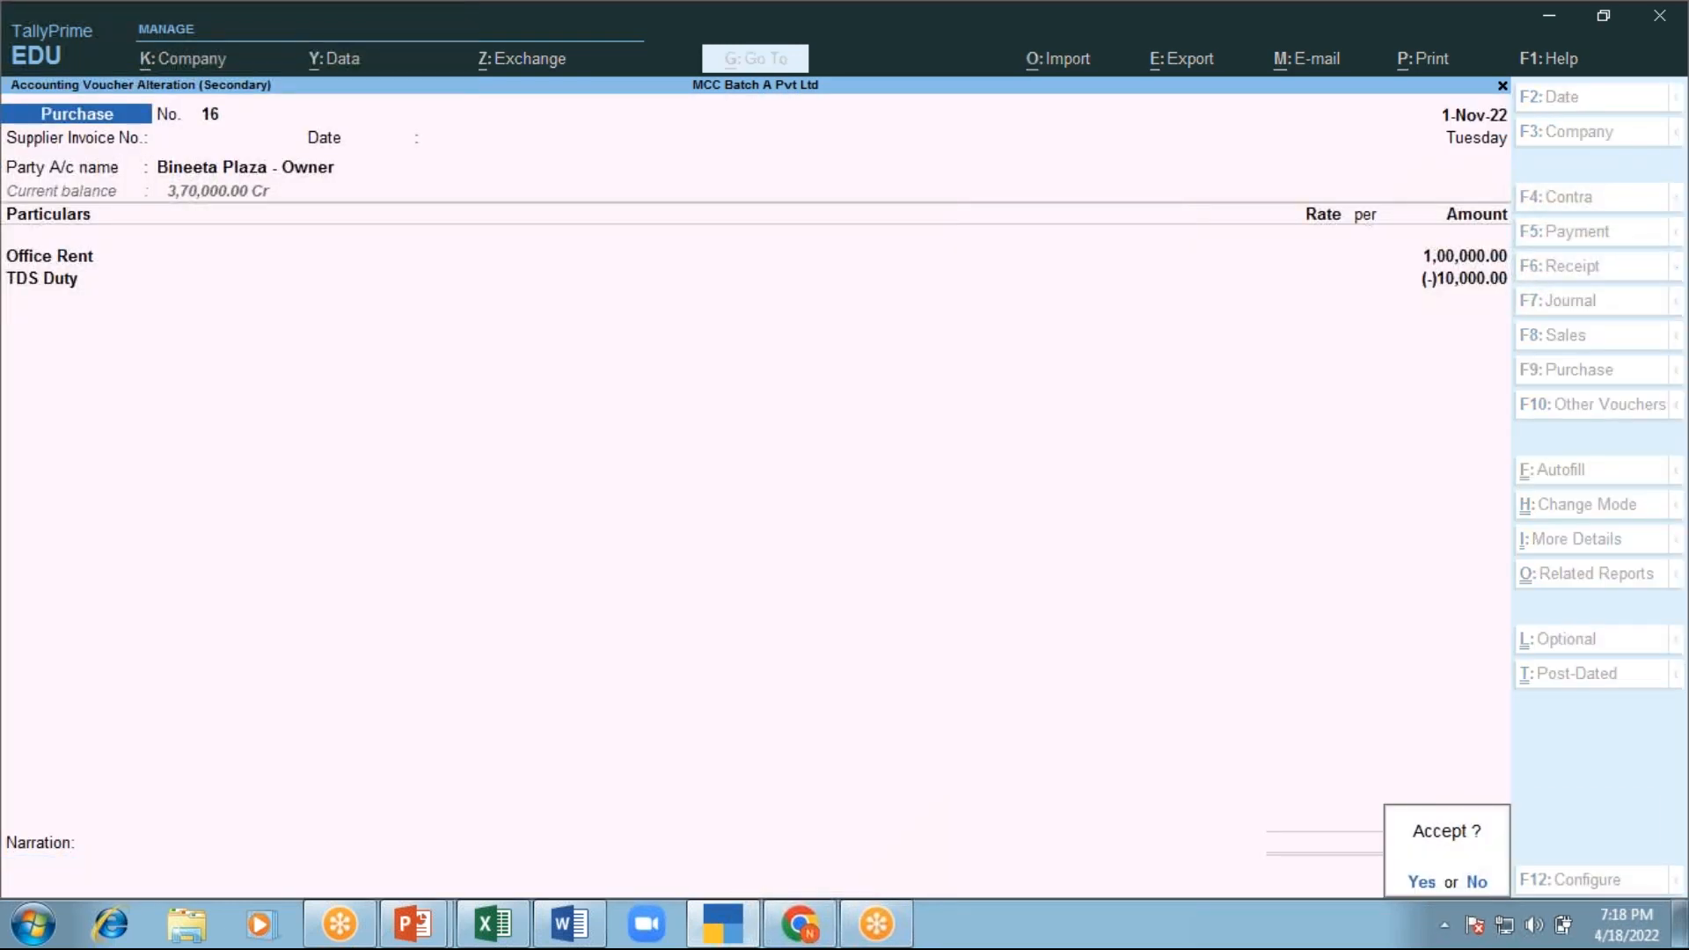
pyautogui.press('Return')
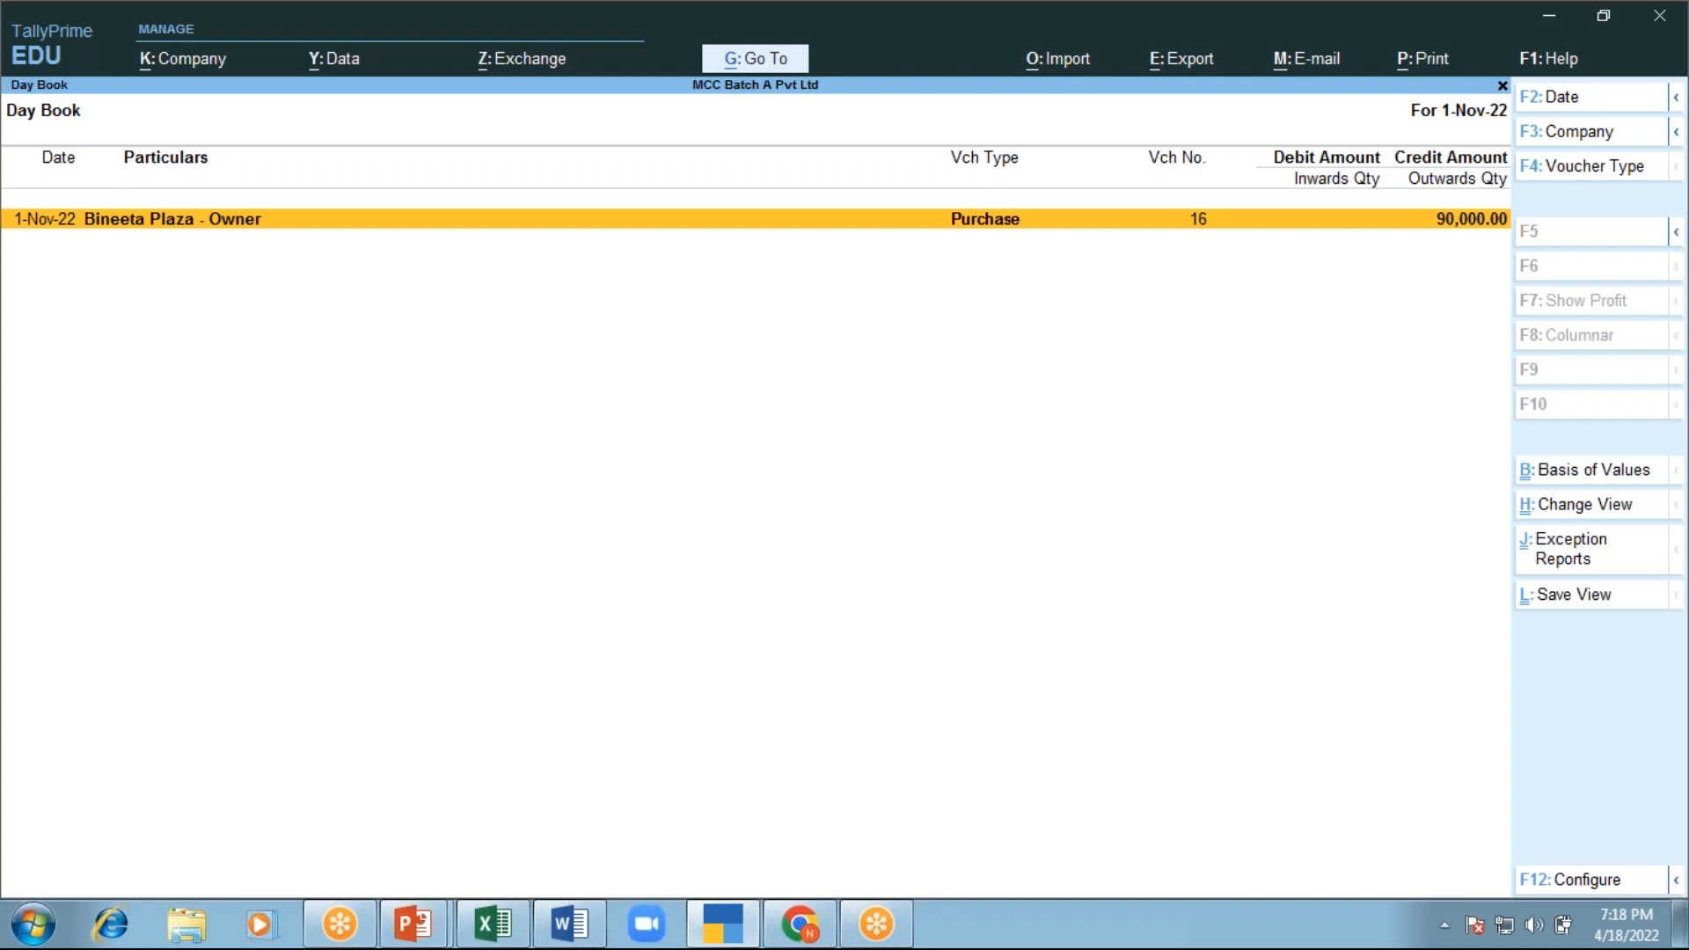
# Leave the Day Book and start creating a new ledger under the accounting masters
pyautogui.press('Escape')
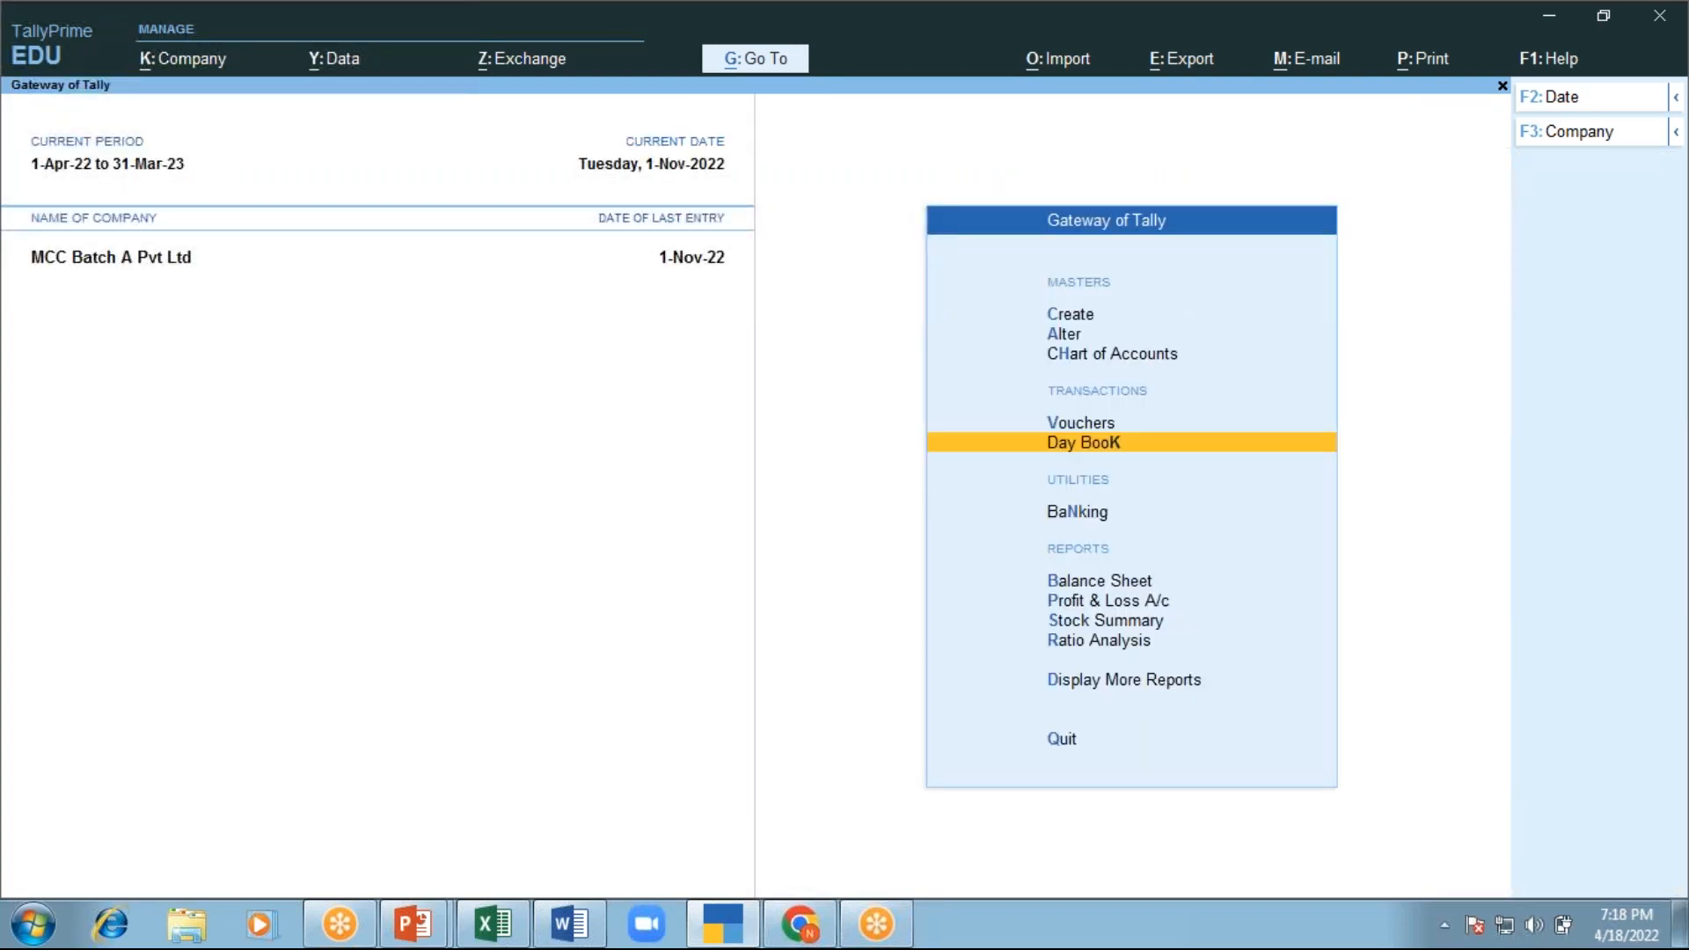
pyautogui.press('Up')
pyautogui.press('Up')
pyautogui.press('Up')
pyautogui.press('Up')
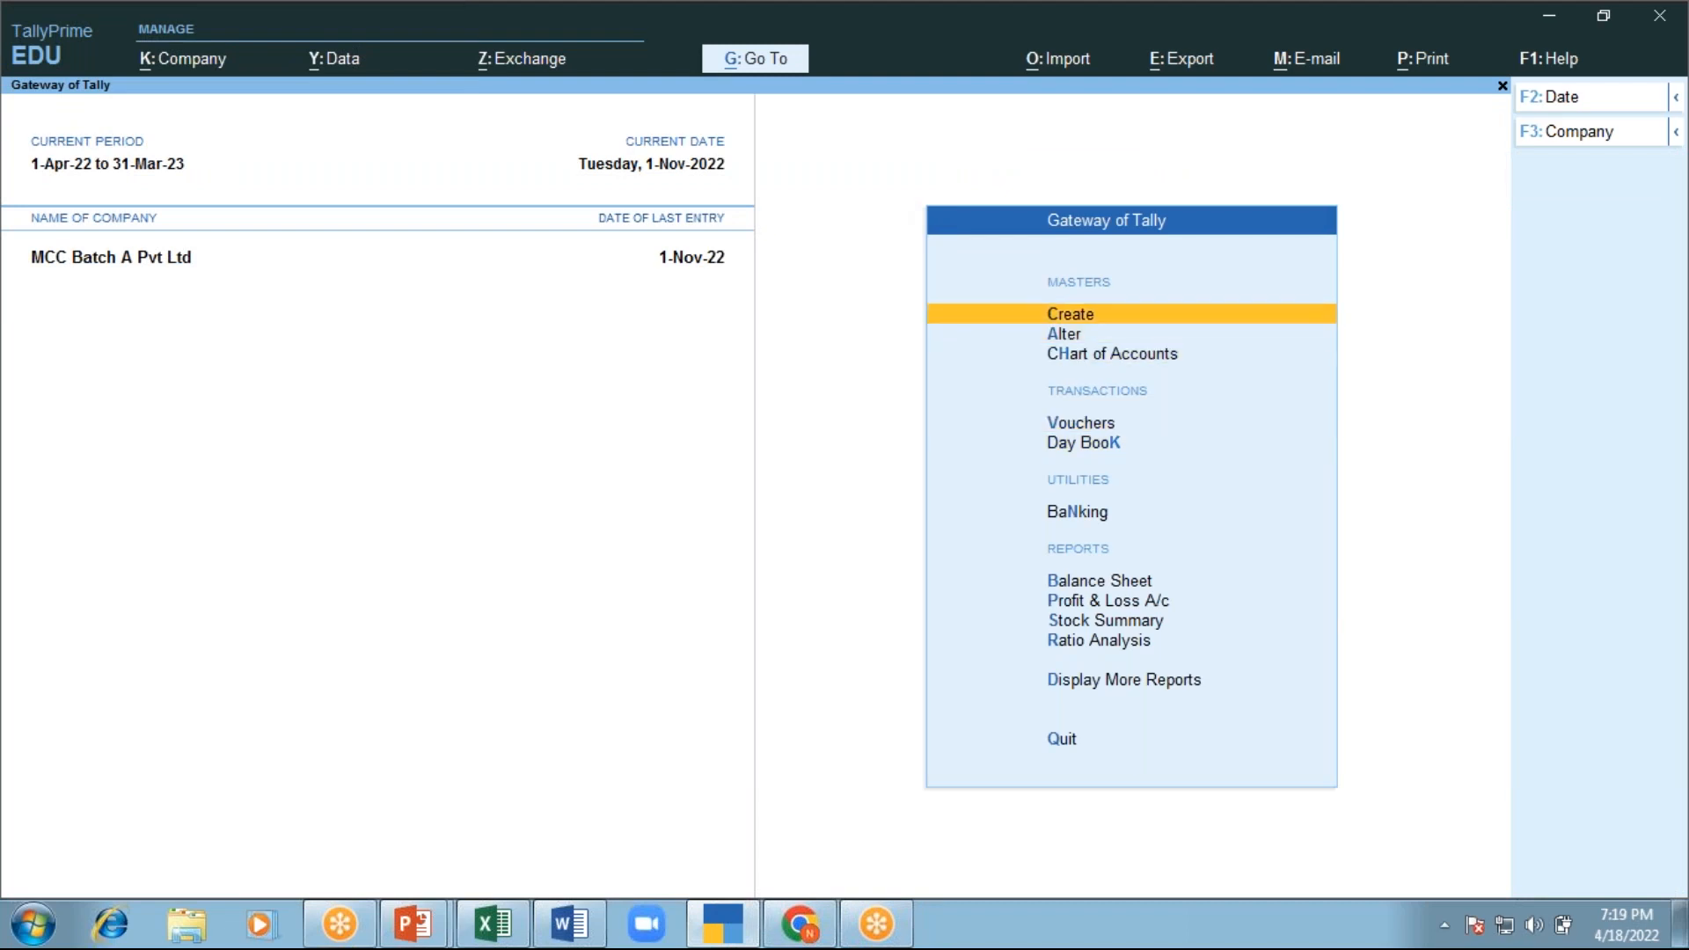
pyautogui.press('Return')
pyautogui.press('Down')
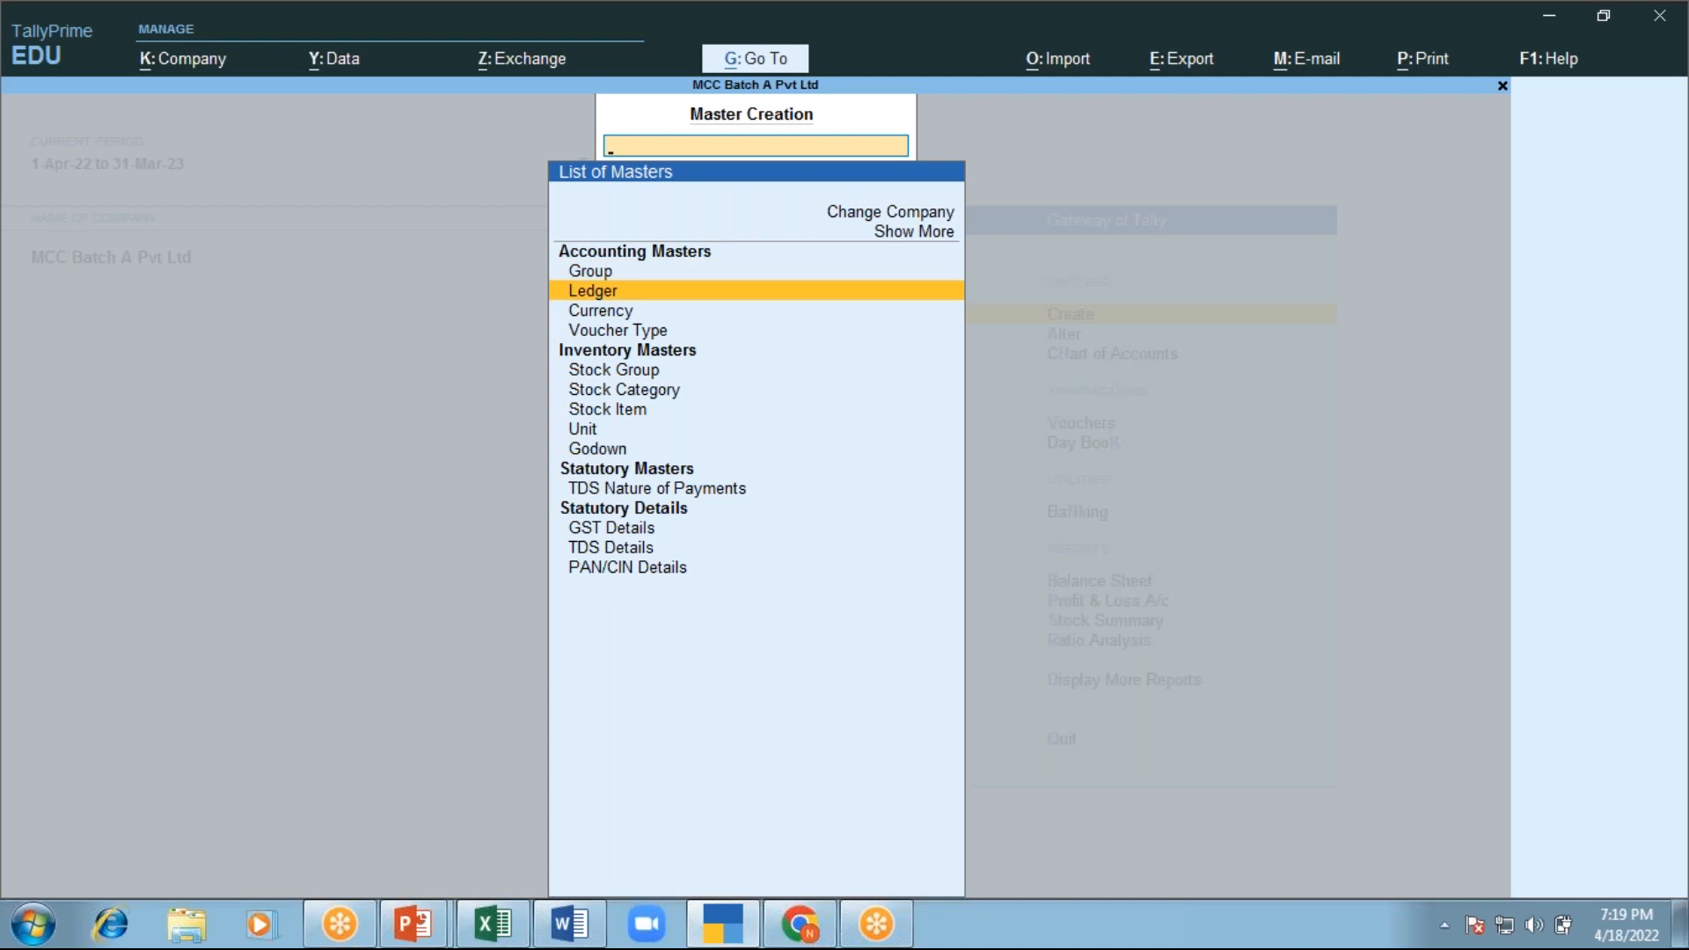
pyautogui.press('Return')
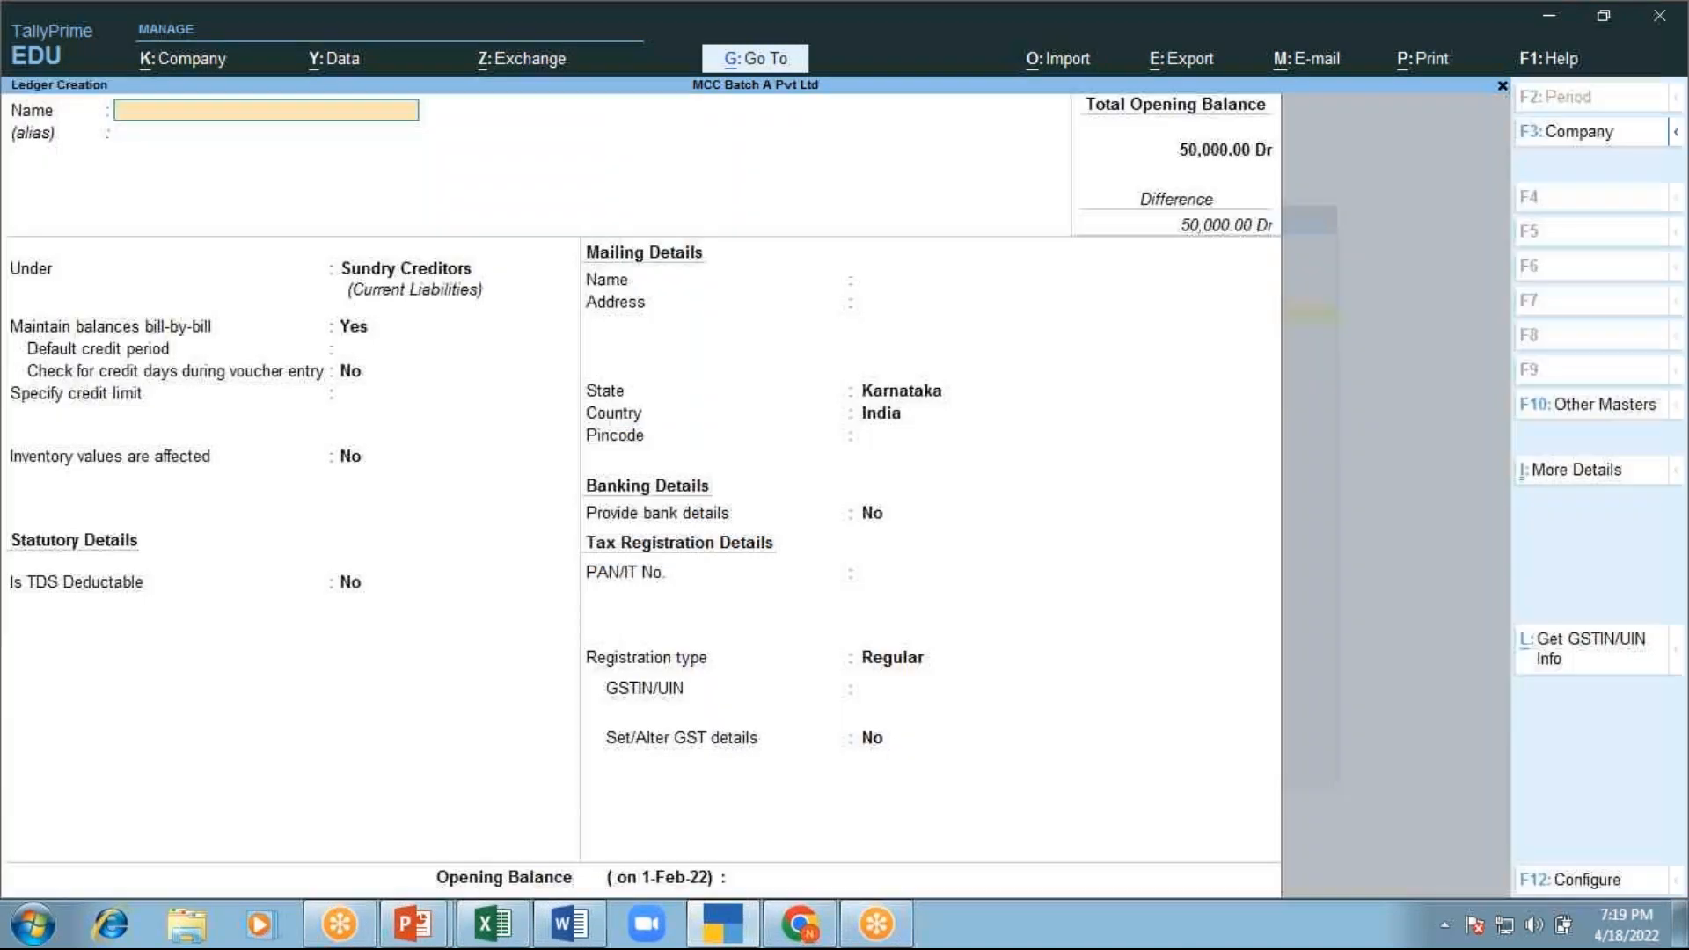
# Name the new ledger Professional Fee and place it under the Indirect Expenses group
pyautogui.write('Poffessional Fee')
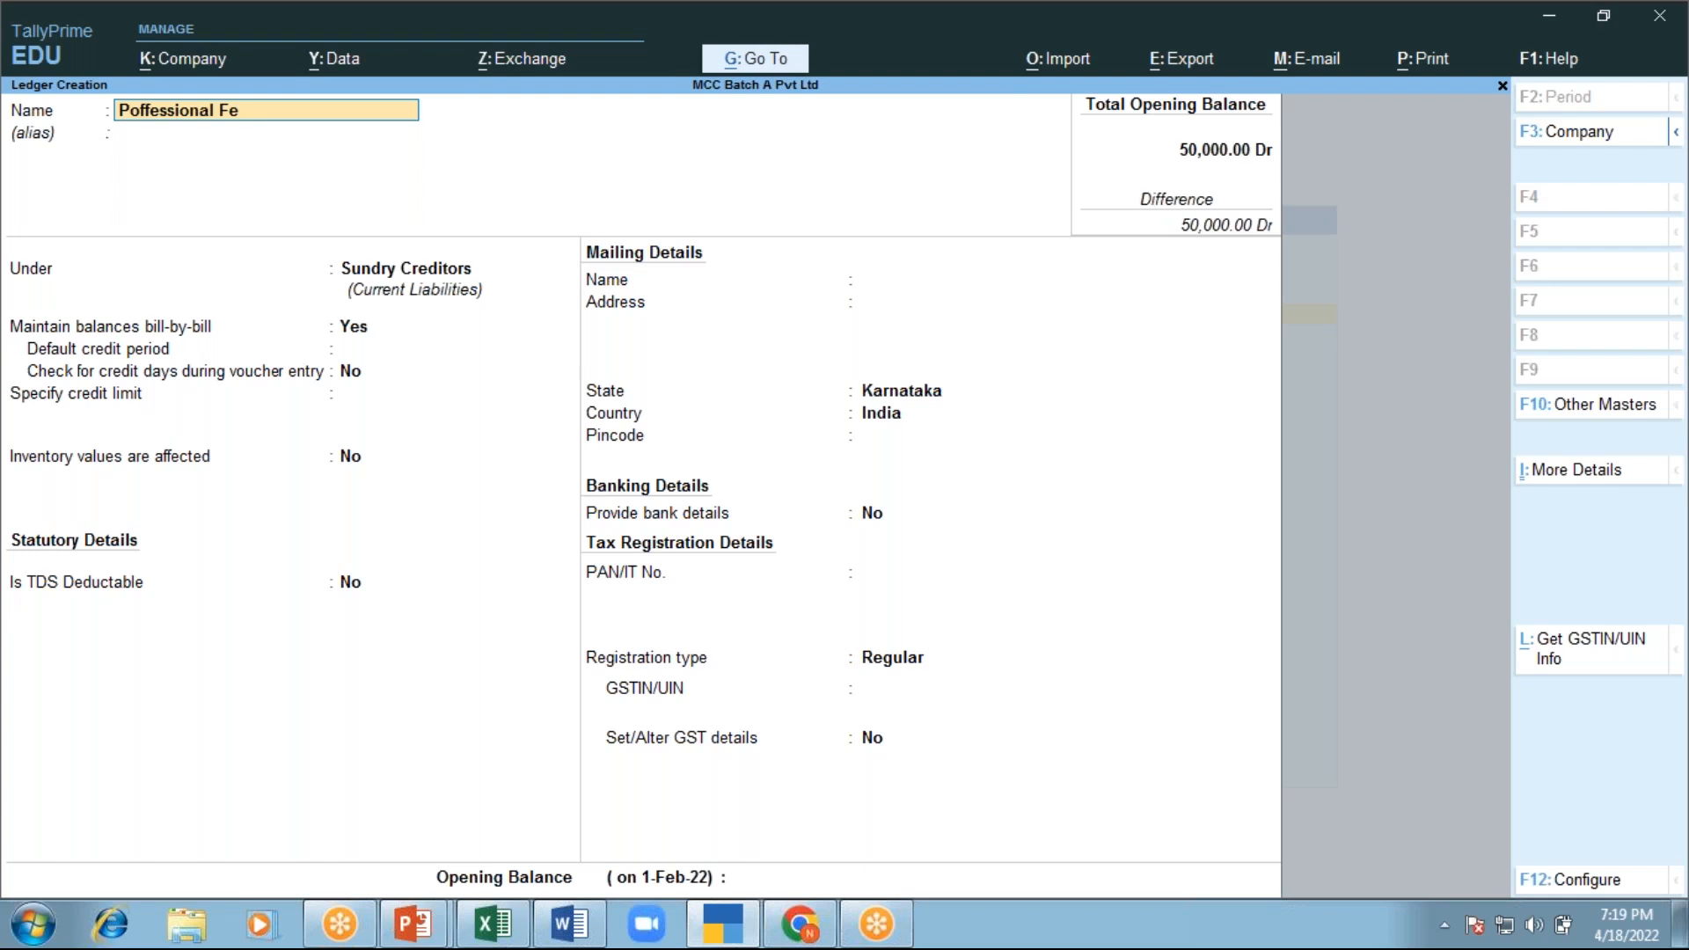
pyautogui.press('Return')
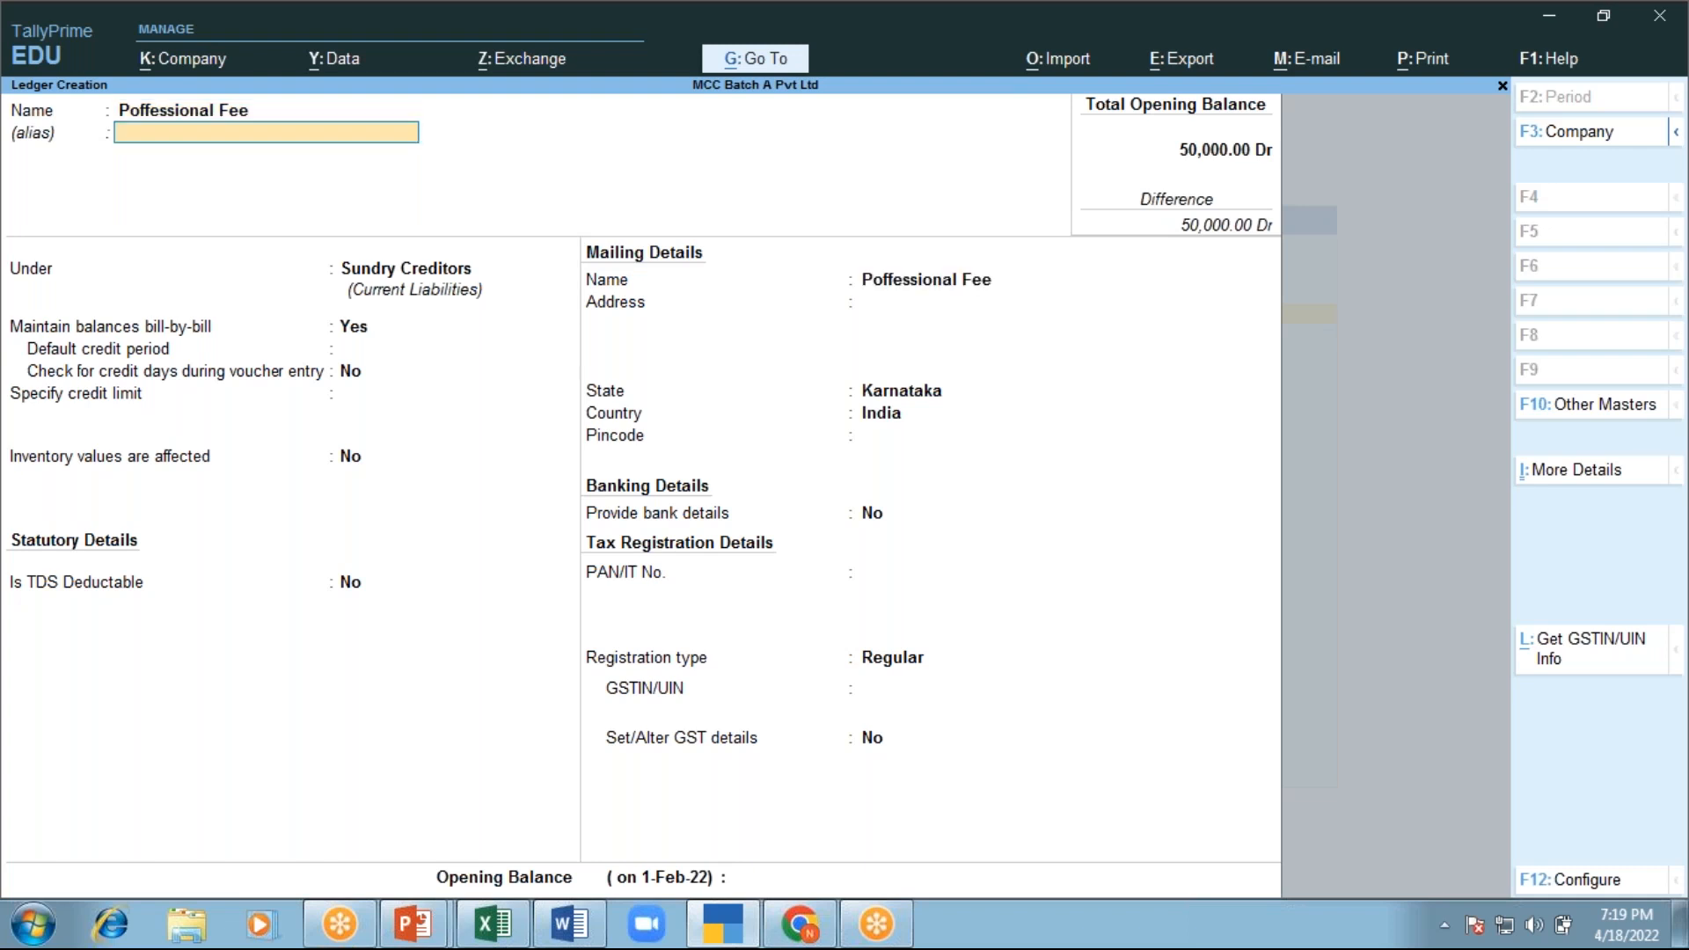
pyautogui.press('Return')
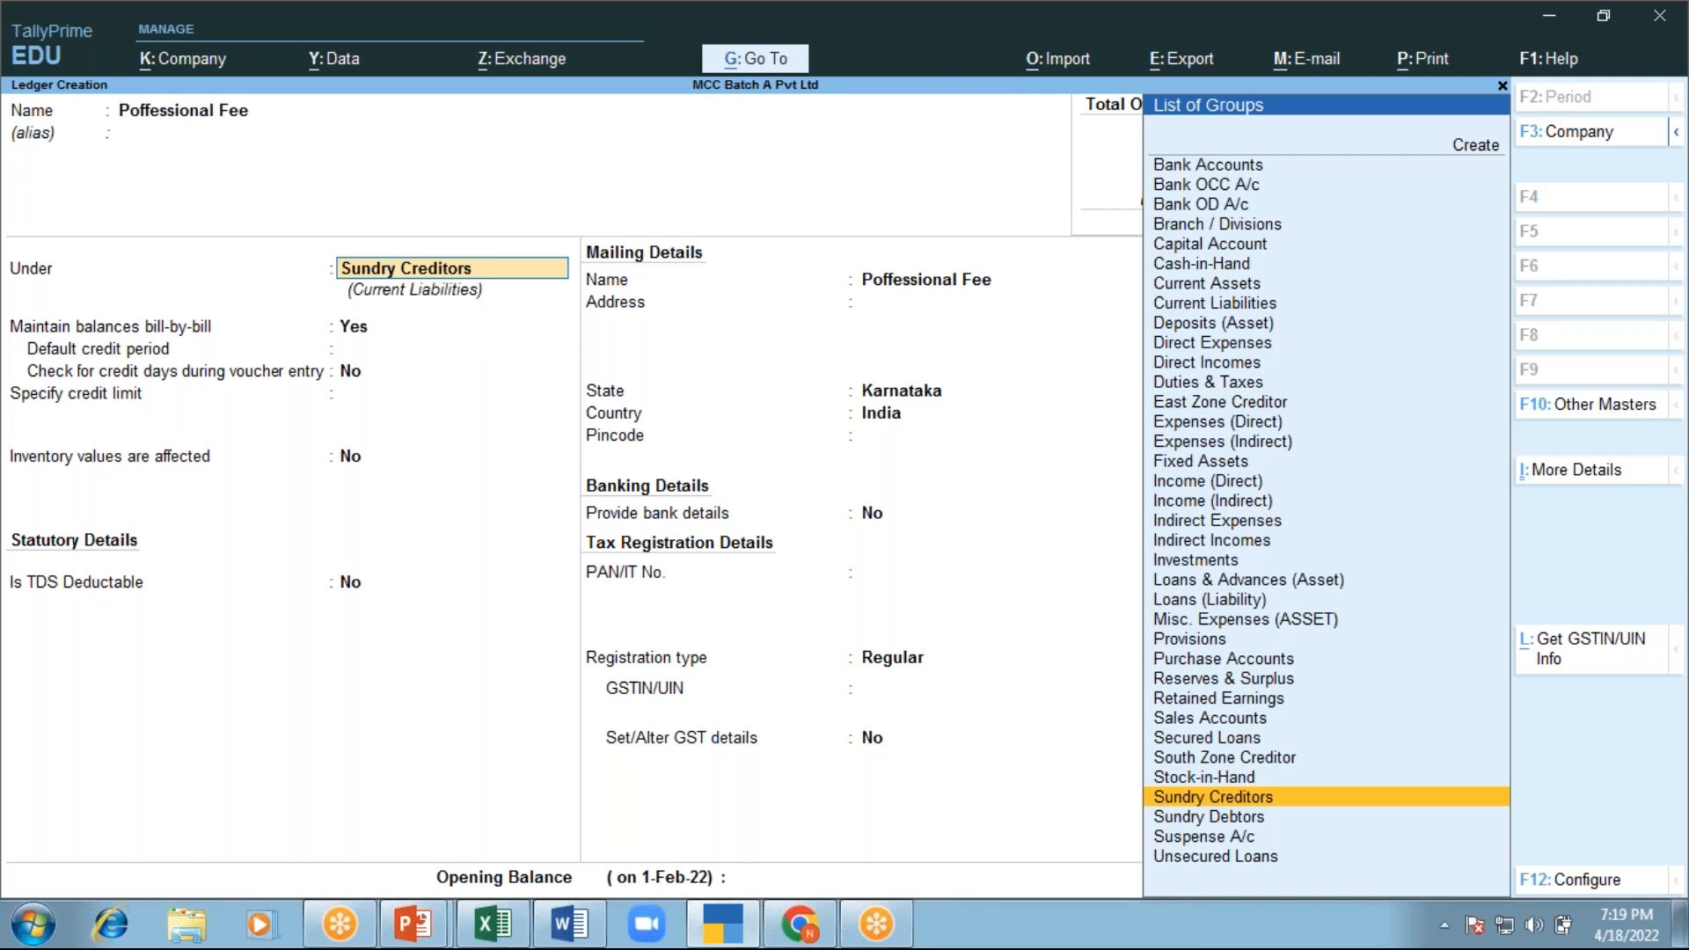
pyautogui.press('Return')
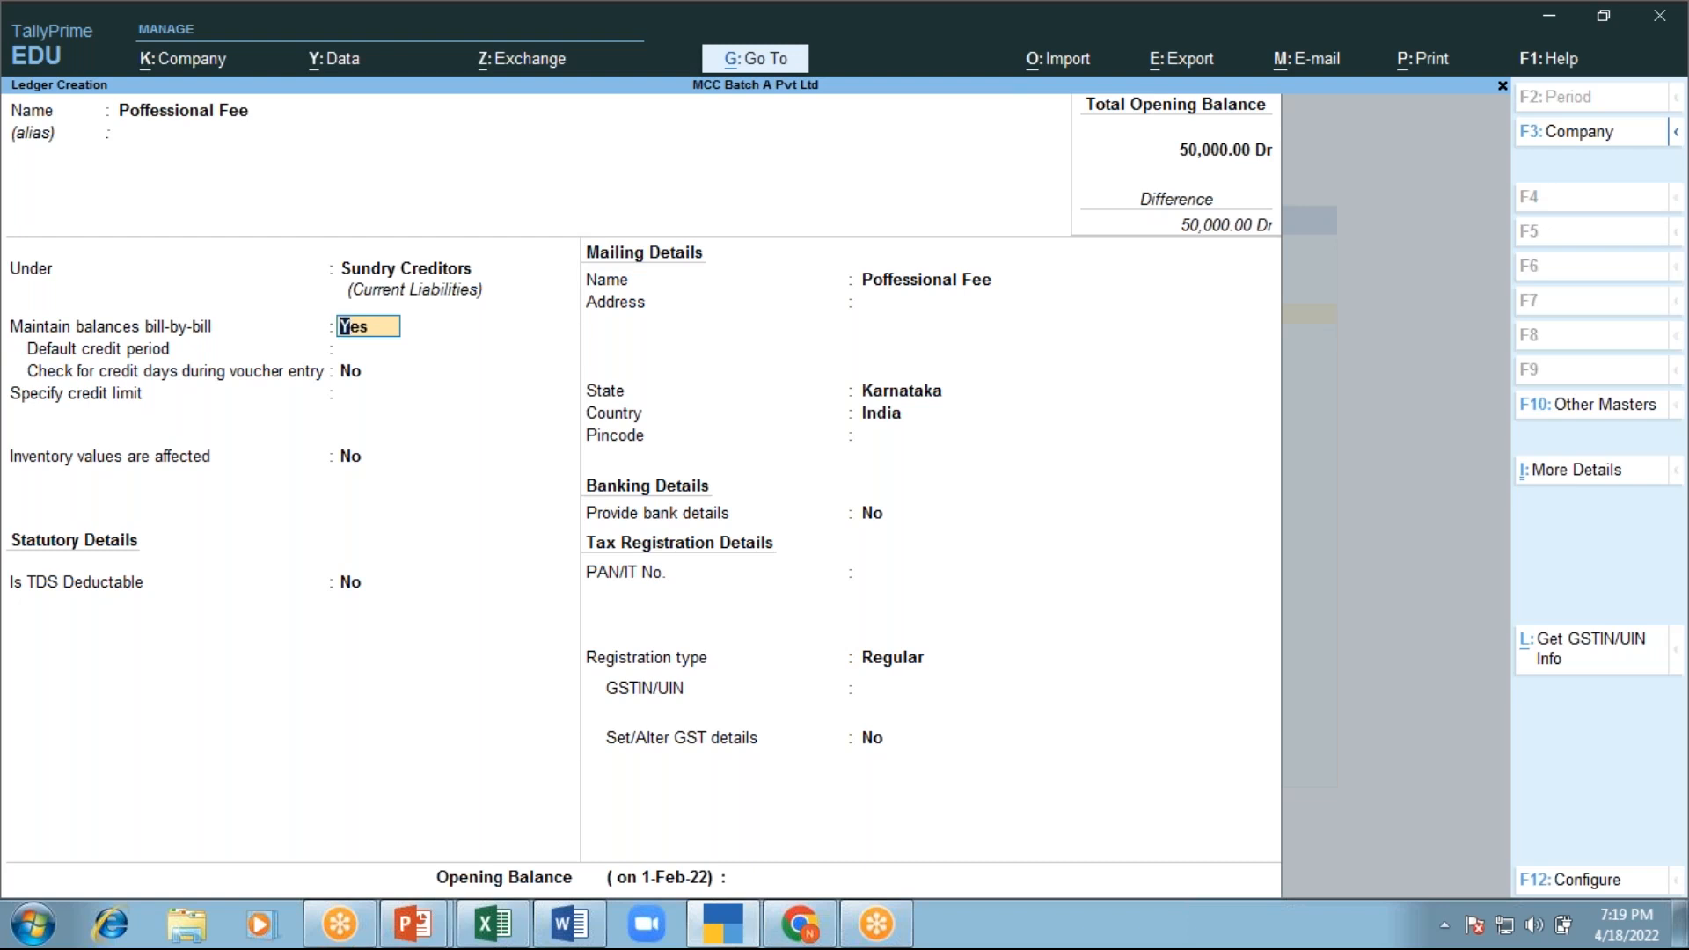
pyautogui.press('BackSpace')
pyautogui.press('BackSpace')
pyautogui.write('P')
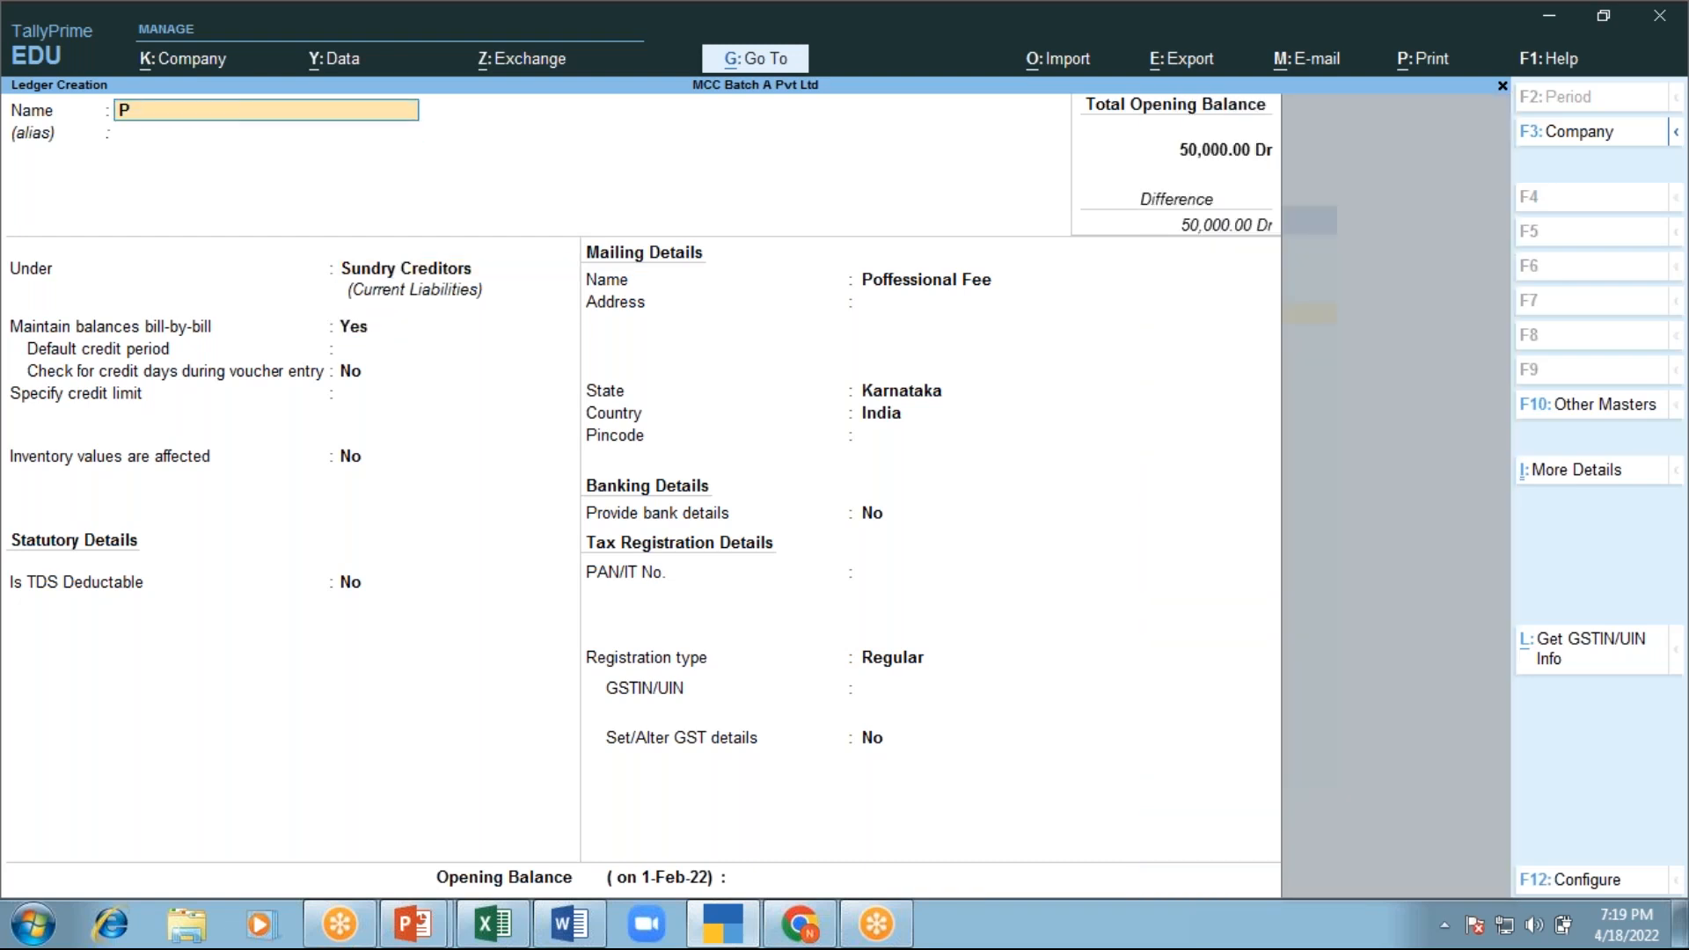
pyautogui.write('rofessional Fee')
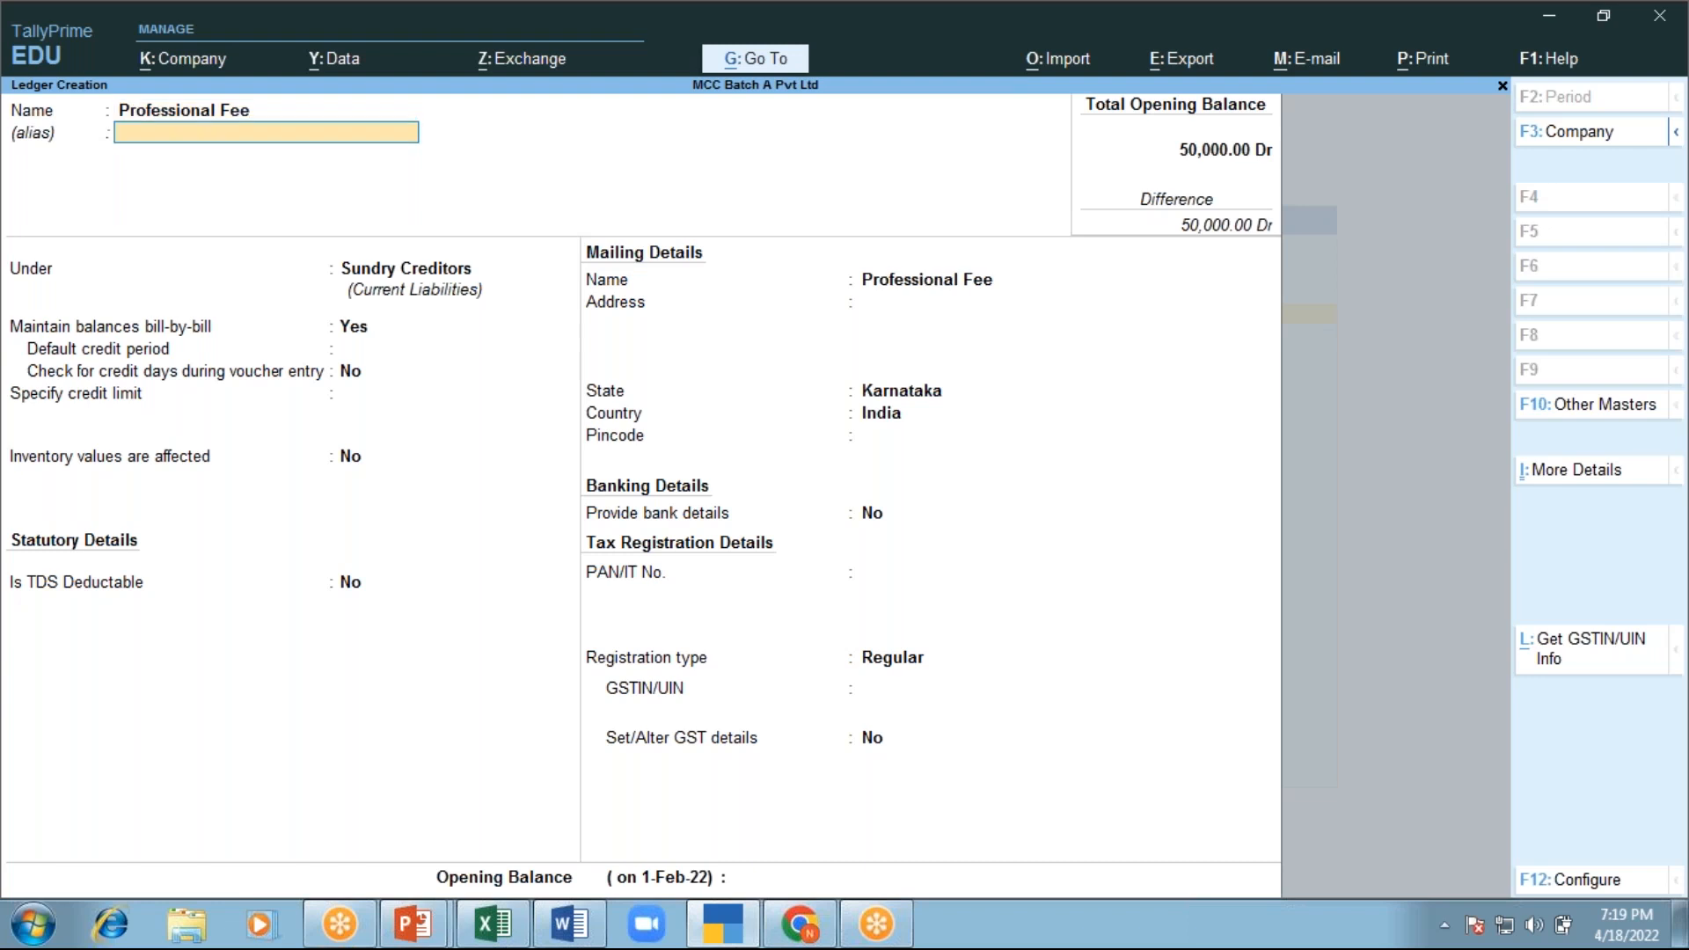
pyautogui.press('Return')
pyautogui.press('Return')
pyautogui.write('Ind')
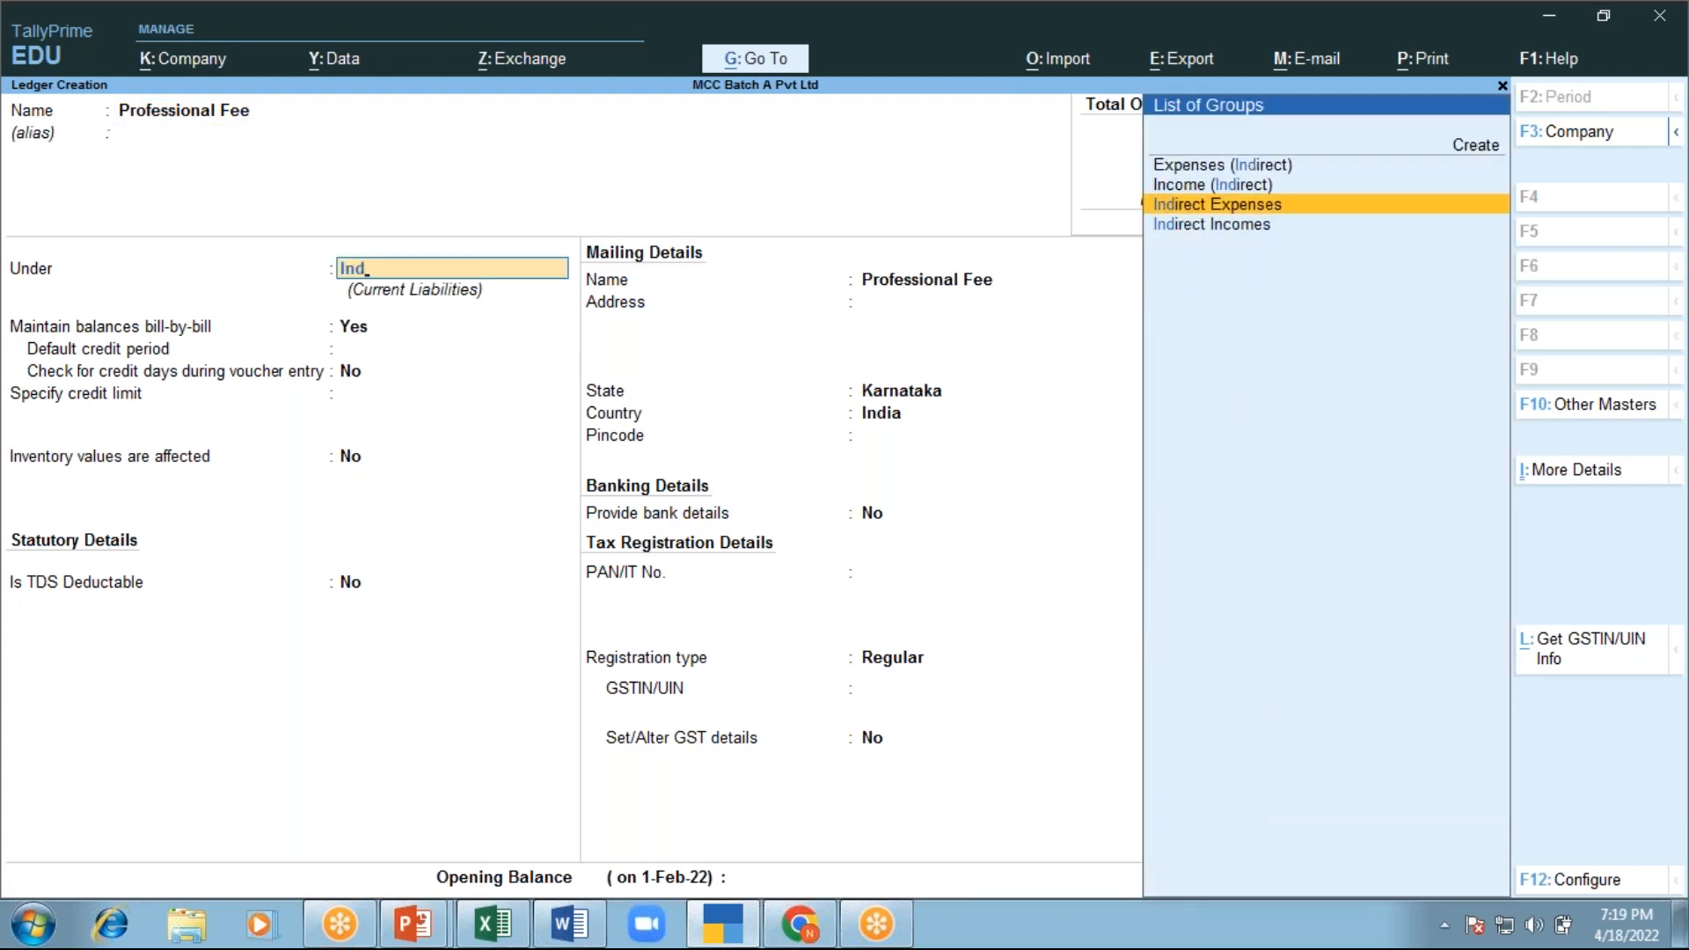
pyautogui.press('Return')
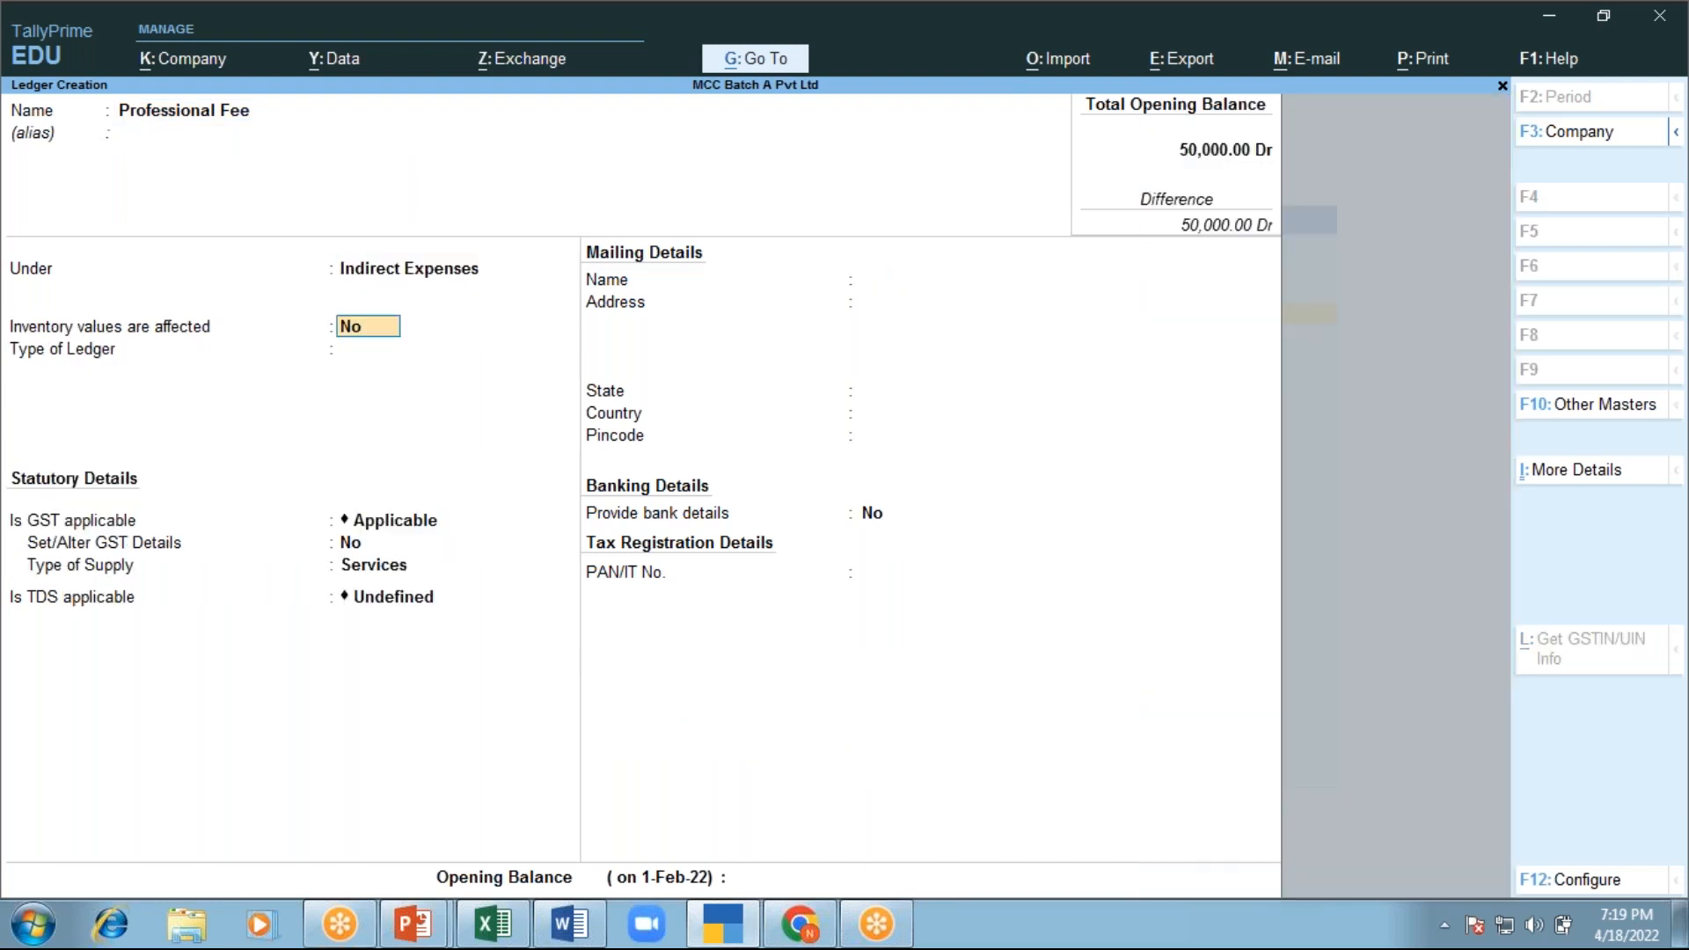
# Keep the ledger type Not Applicable, and set GST to Not Applicable and TDS to Applicable for Professional Fee
pyautogui.press('Return')
pyautogui.press('Return')
pyautogui.press('Return')
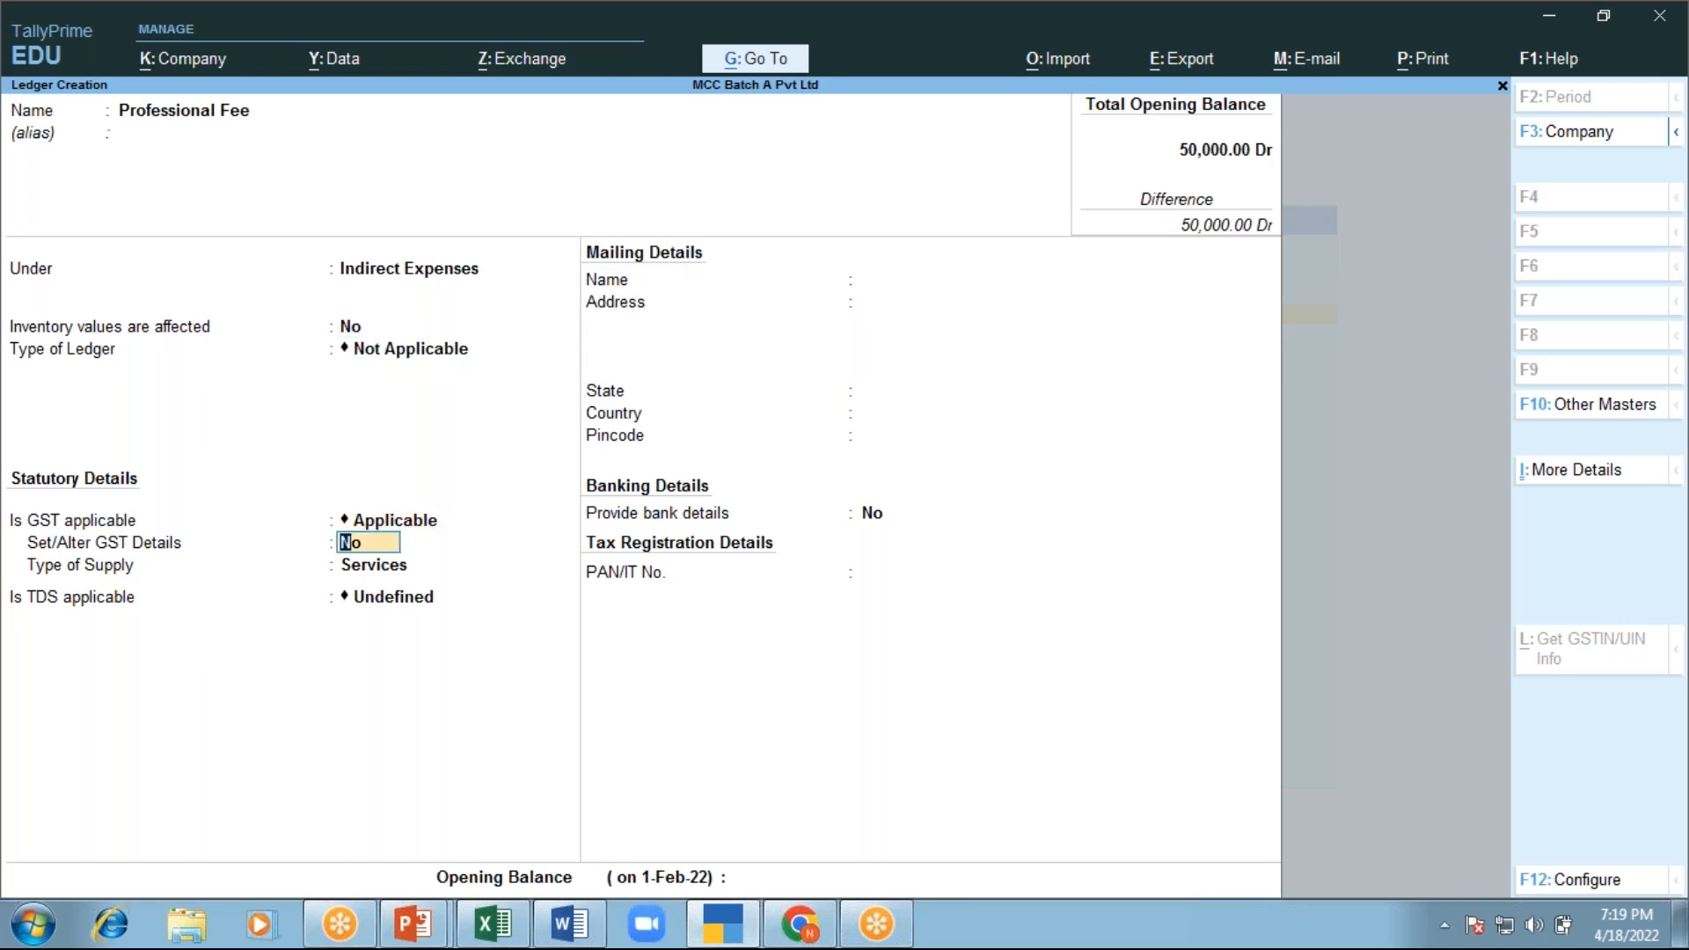
pyautogui.press('BackSpace')
pyautogui.write('N')
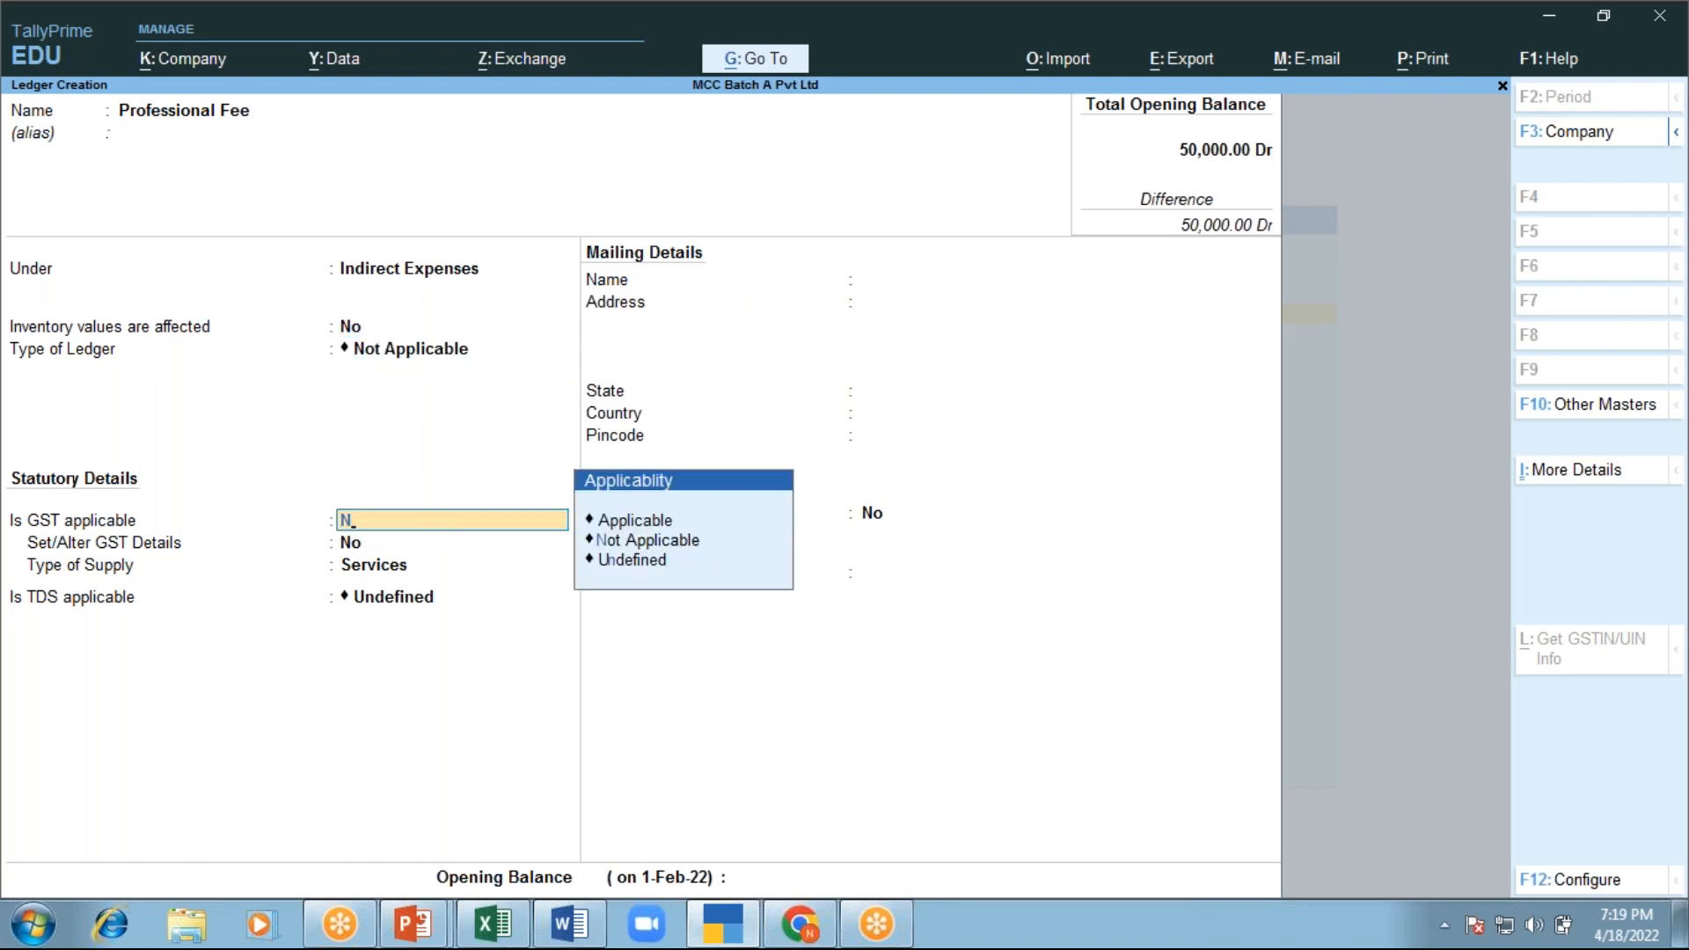
pyautogui.press('Return')
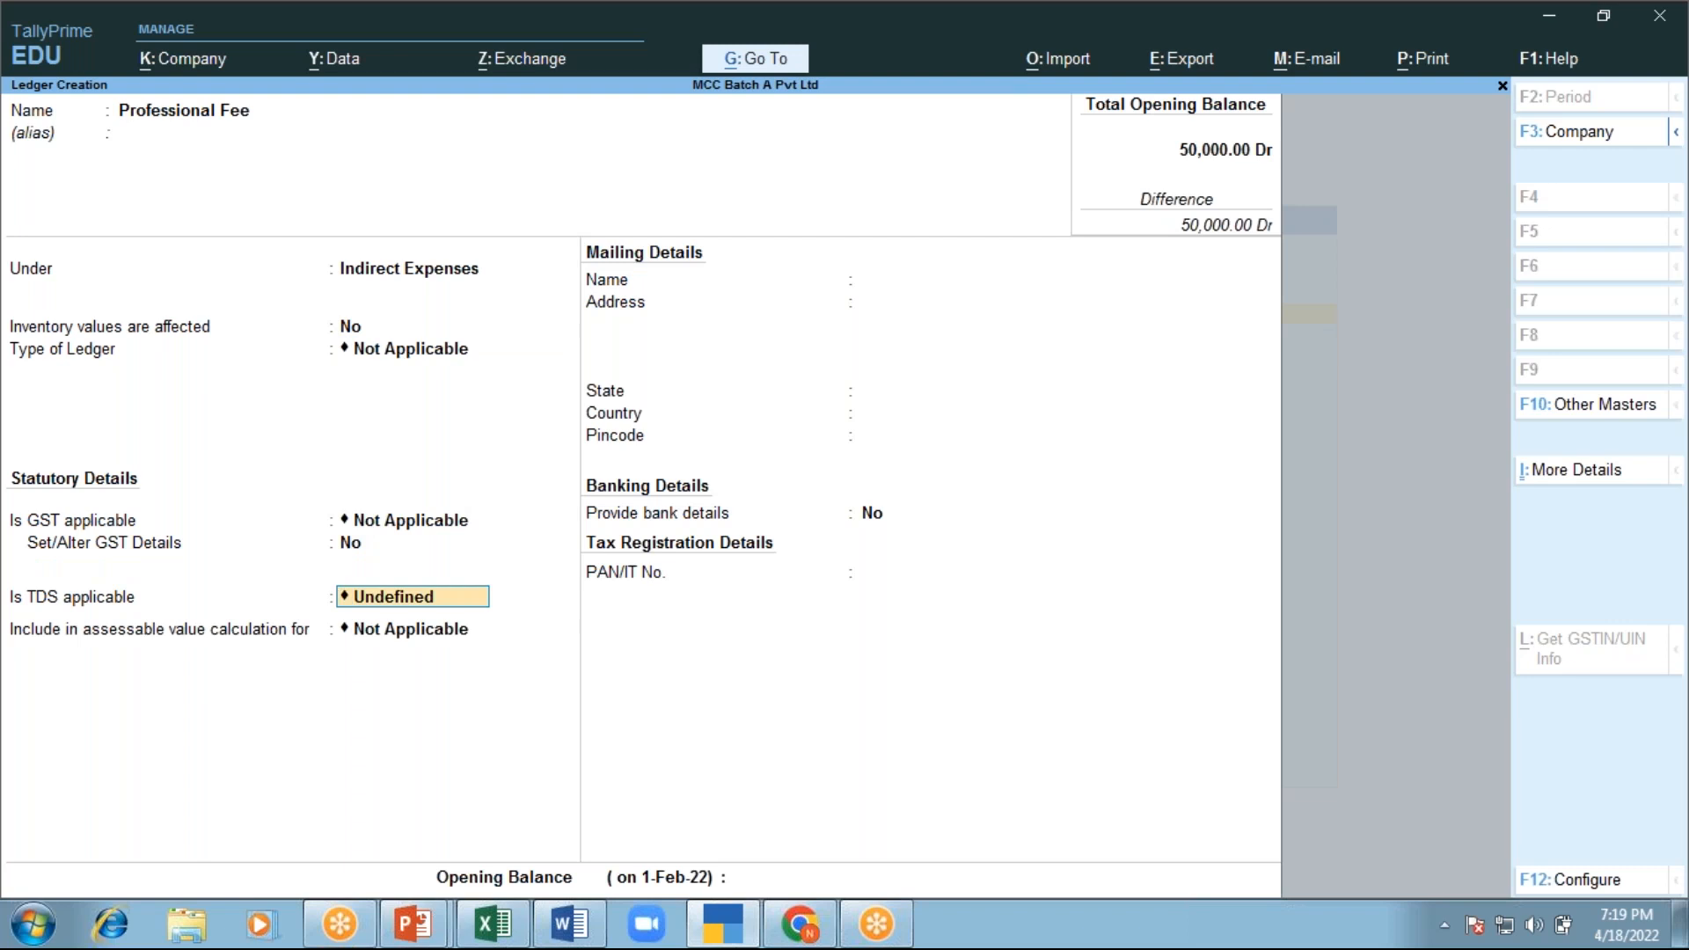
pyautogui.write('App')
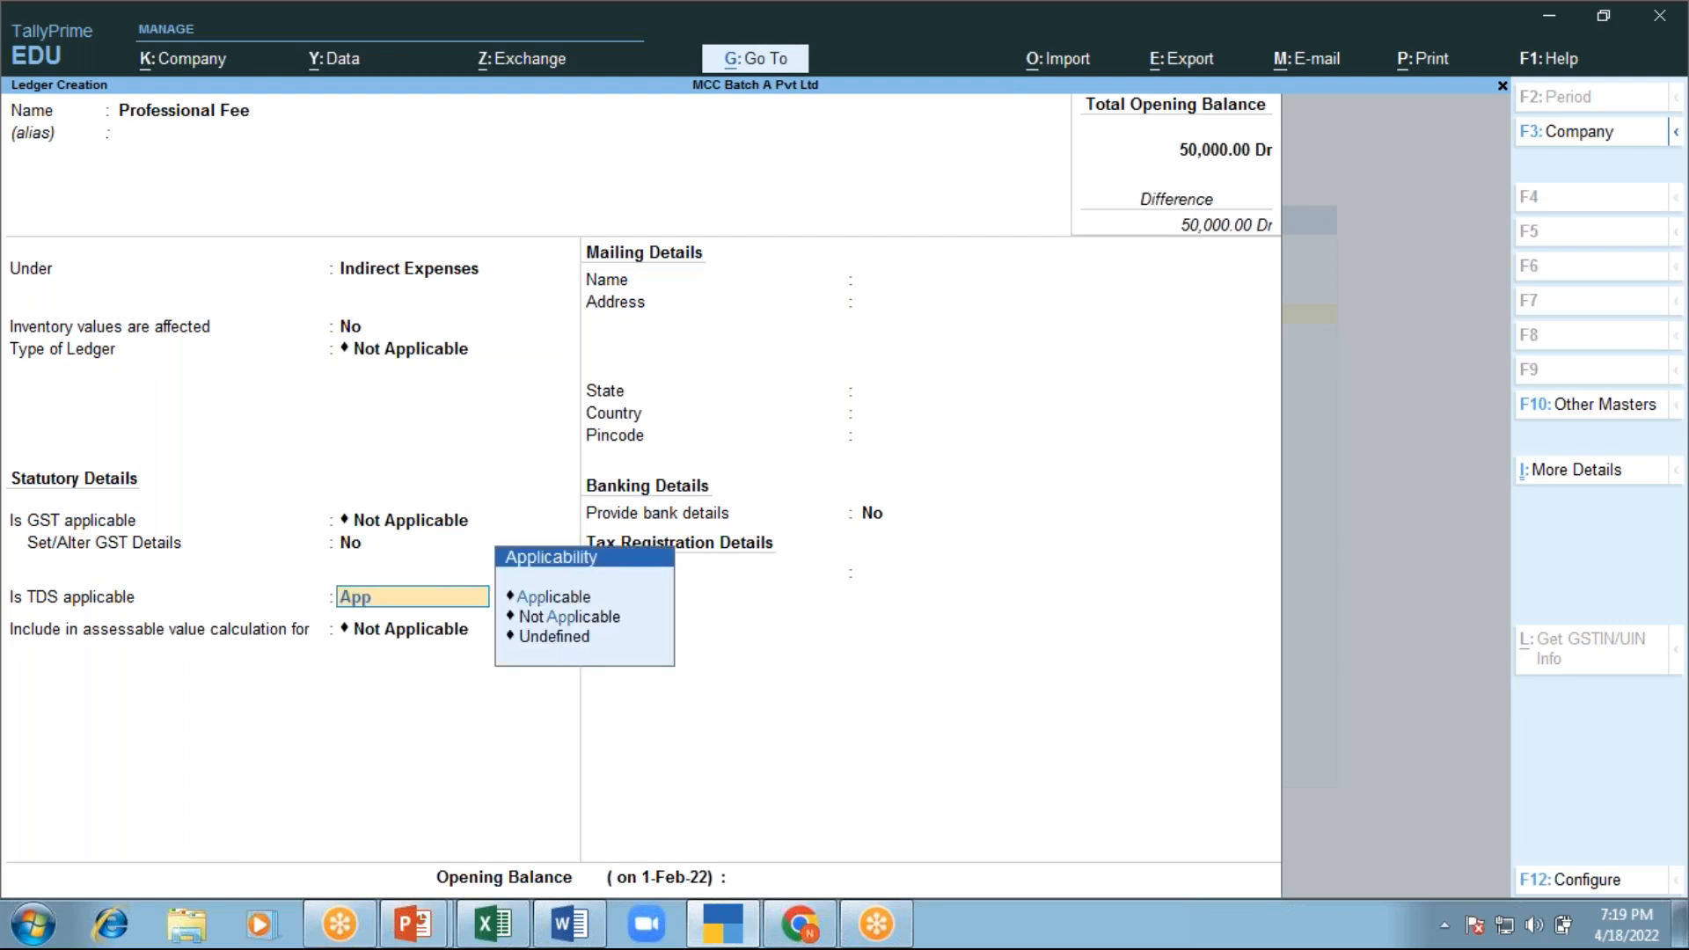
pyautogui.press('Return')
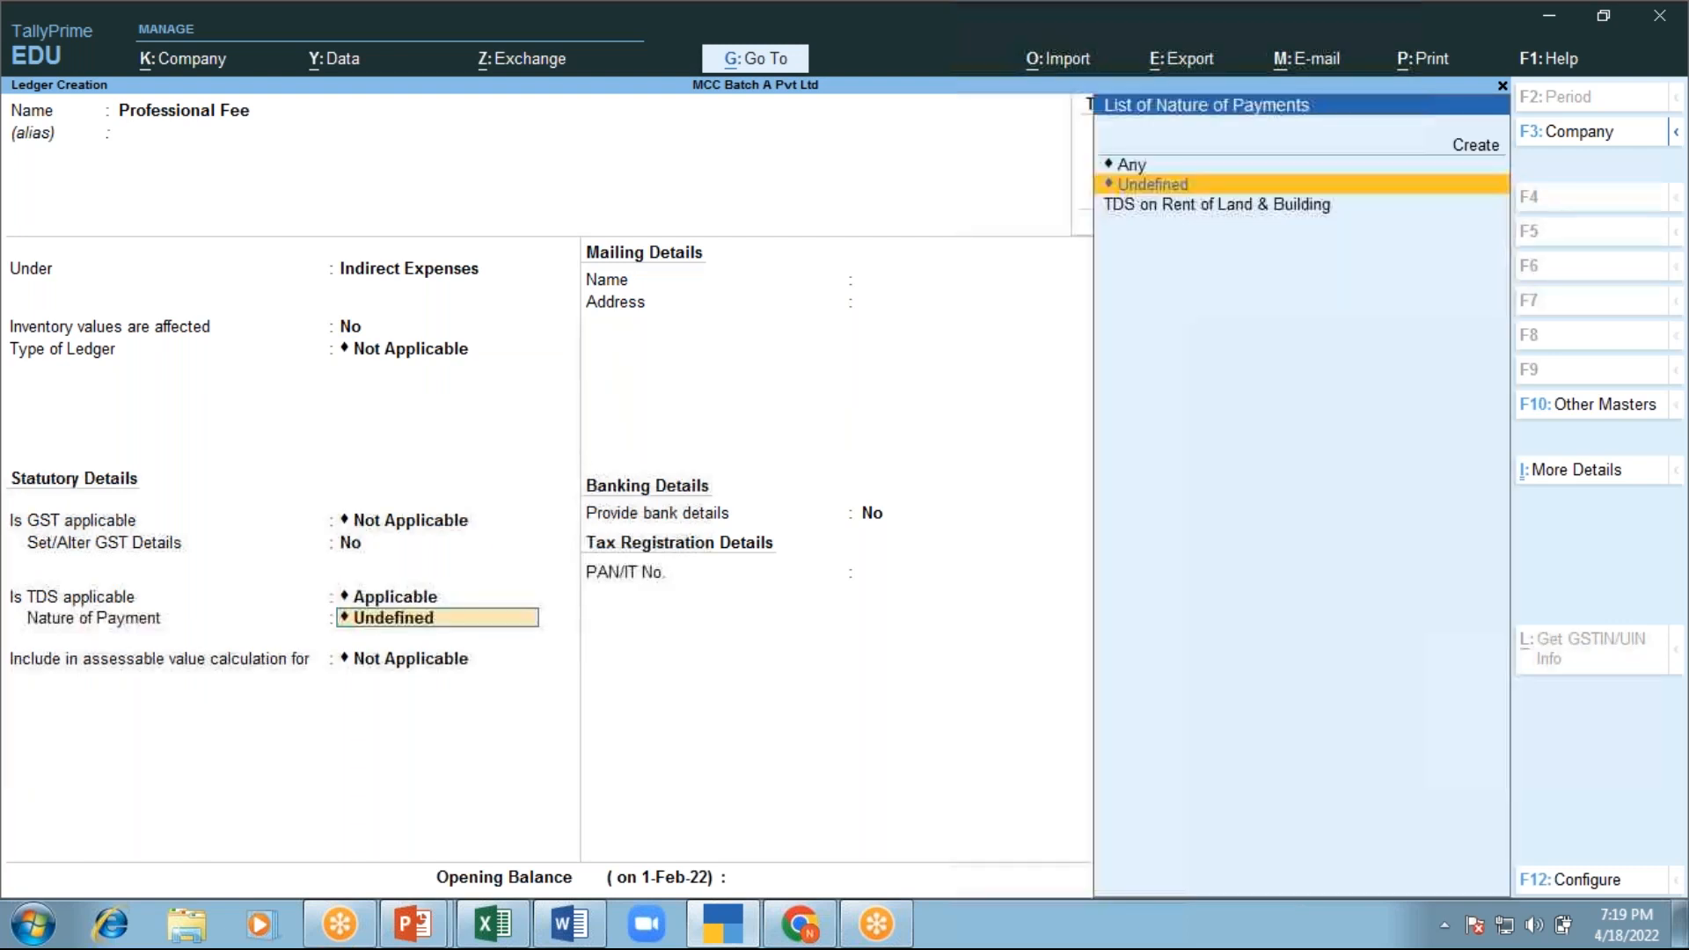
# Create a nature of payment named TDS on Professional Fee with section 194J and payment code 94J
pyautogui.press('Down')
pyautogui.press('Down')
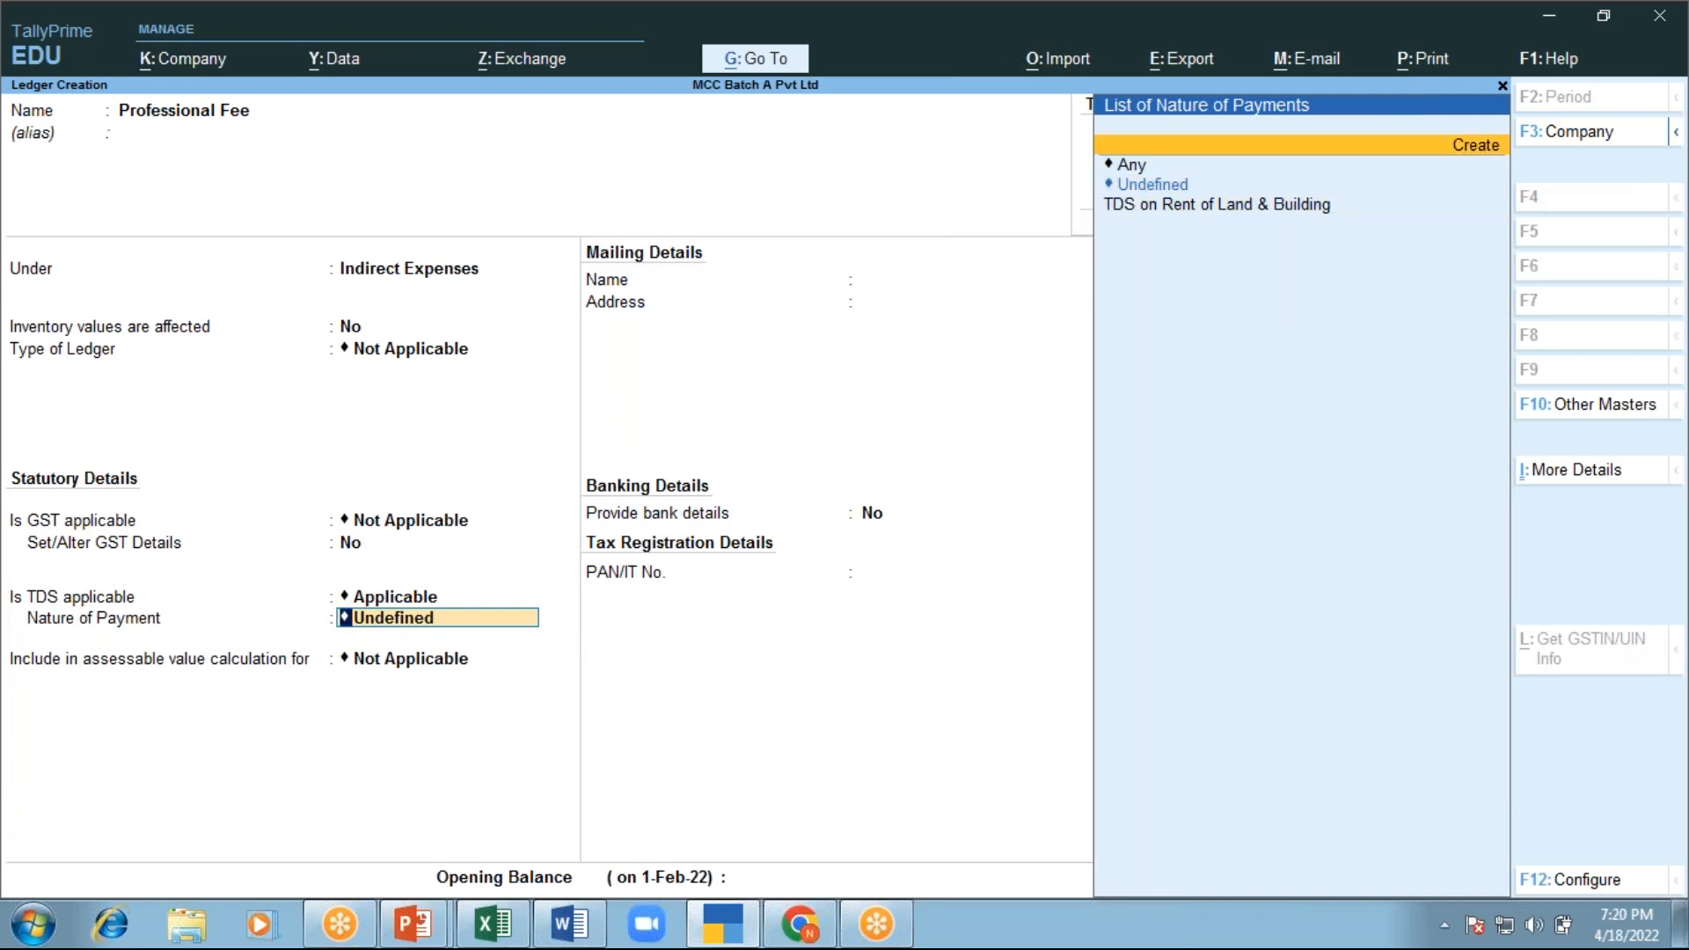
pyautogui.press('Return')
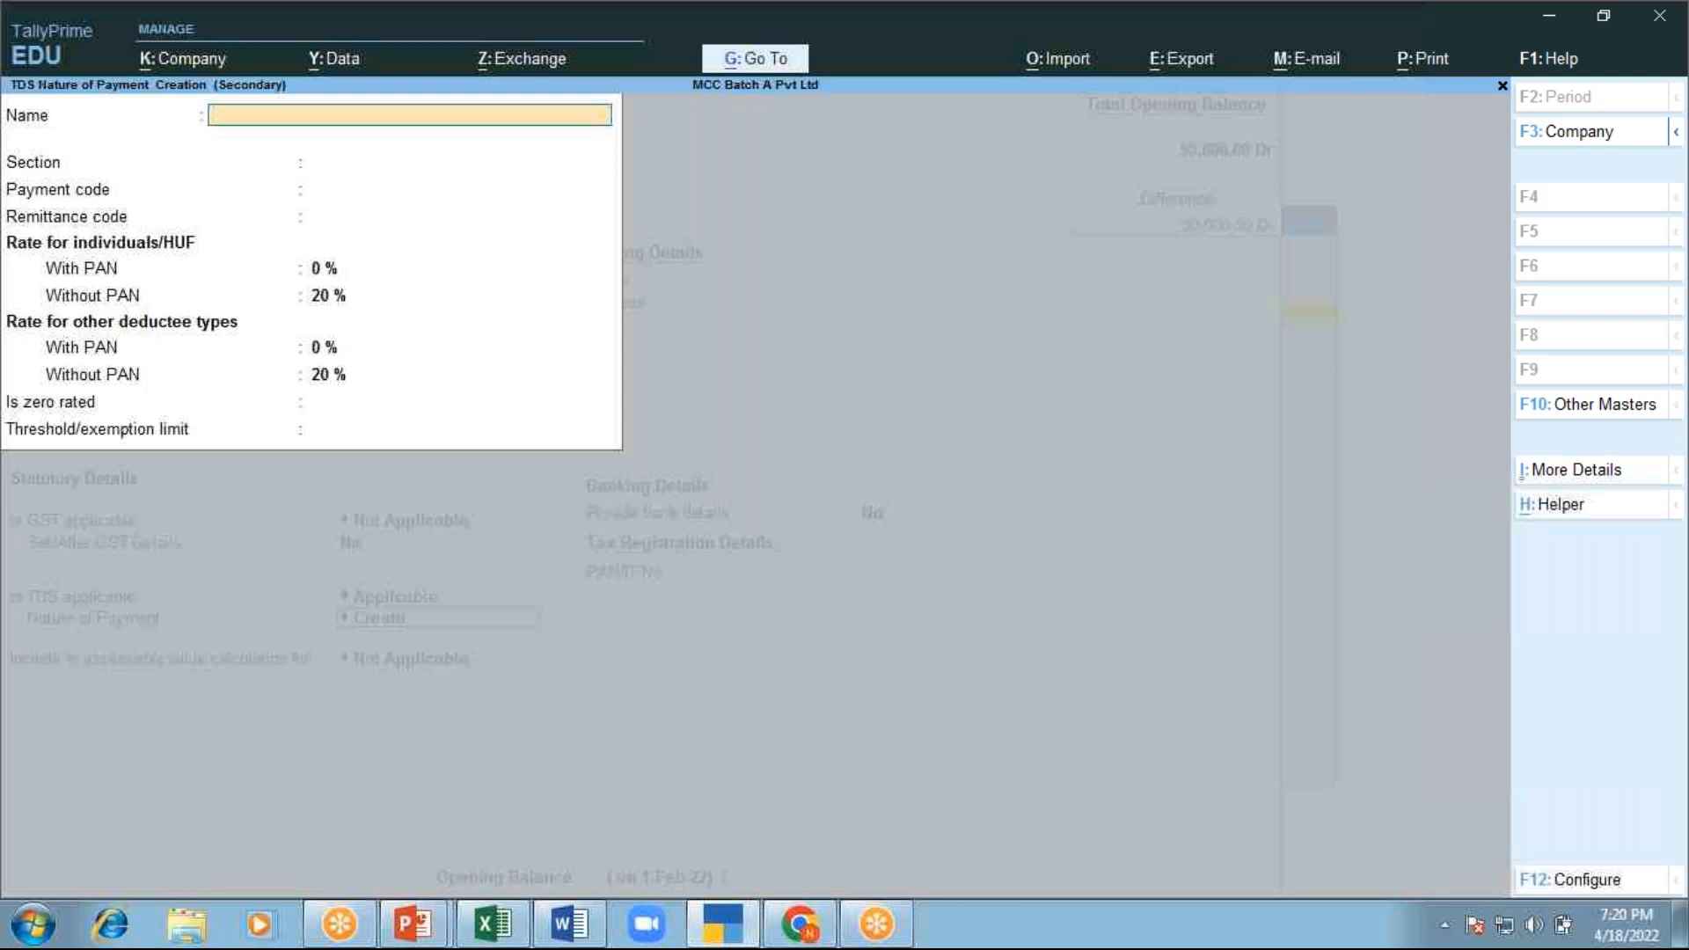
pyautogui.write('TDS on Professional')
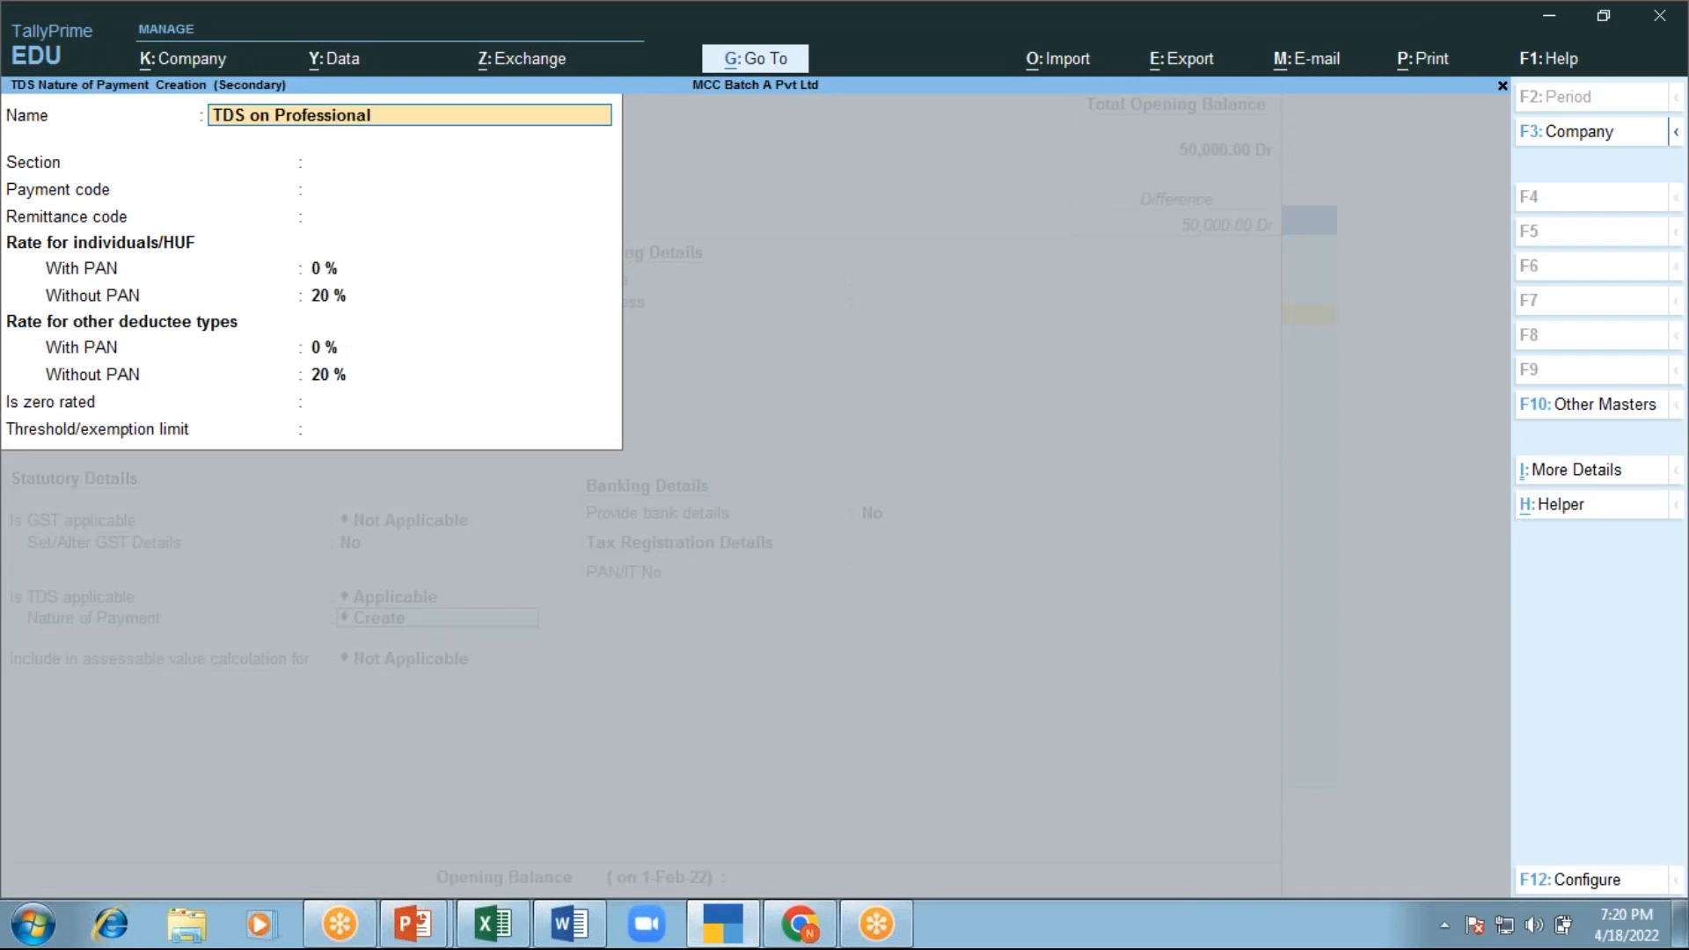
pyautogui.write(' Fee')
pyautogui.press('Return')
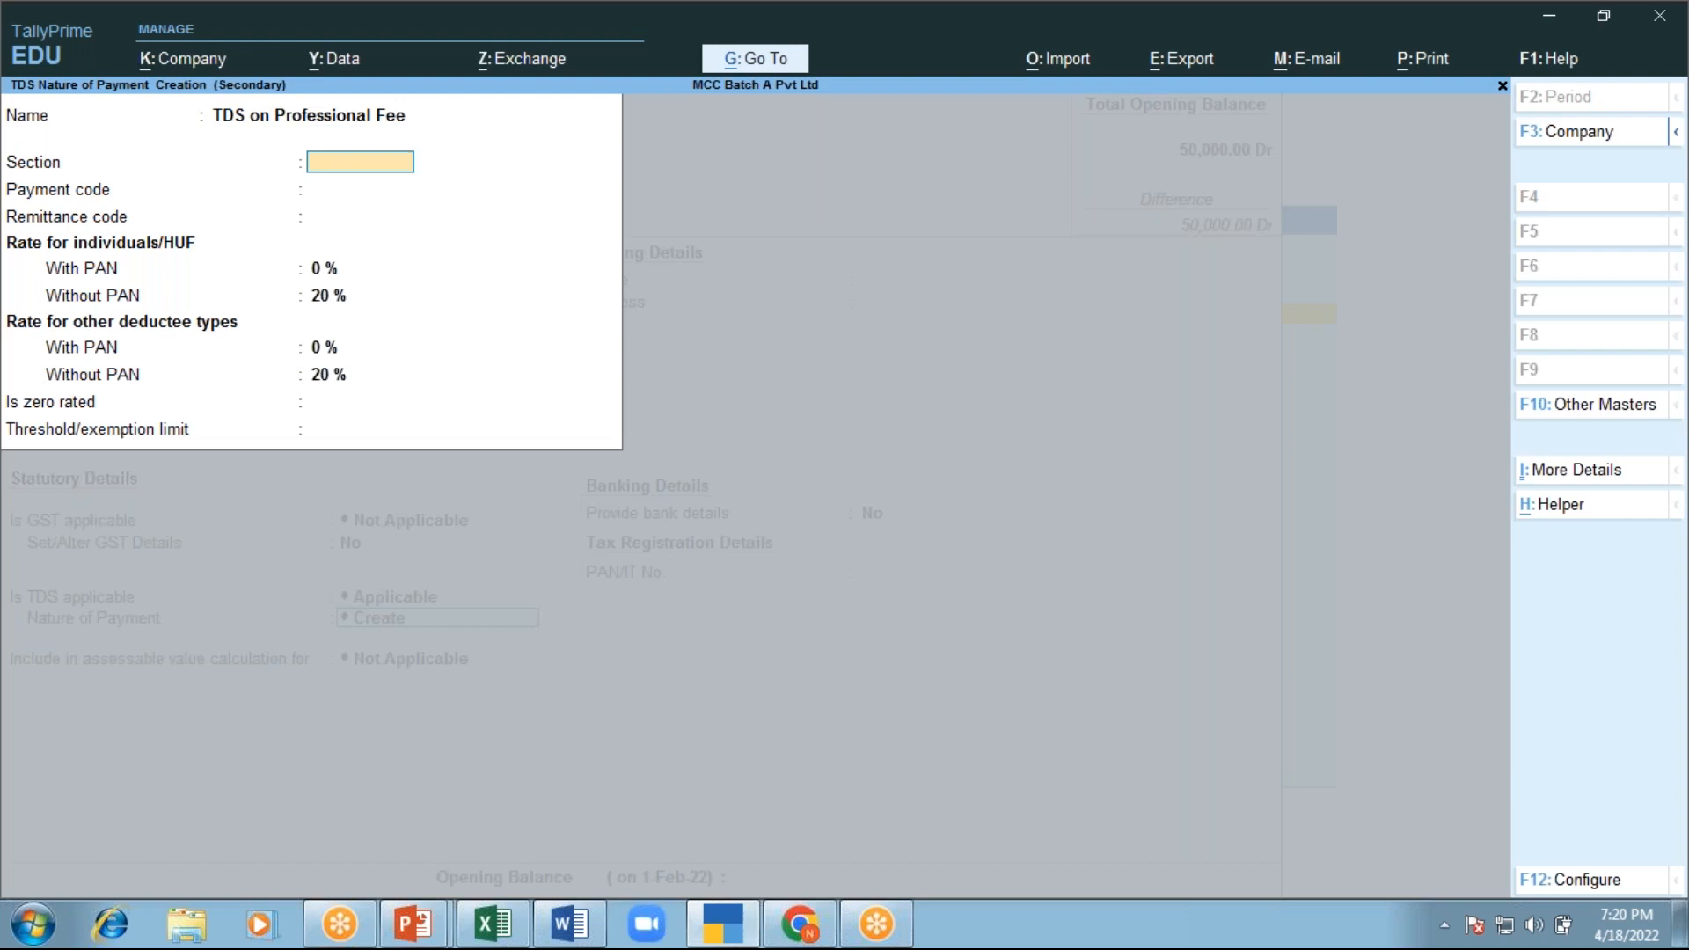
pyautogui.write('194J')
pyautogui.press('Return')
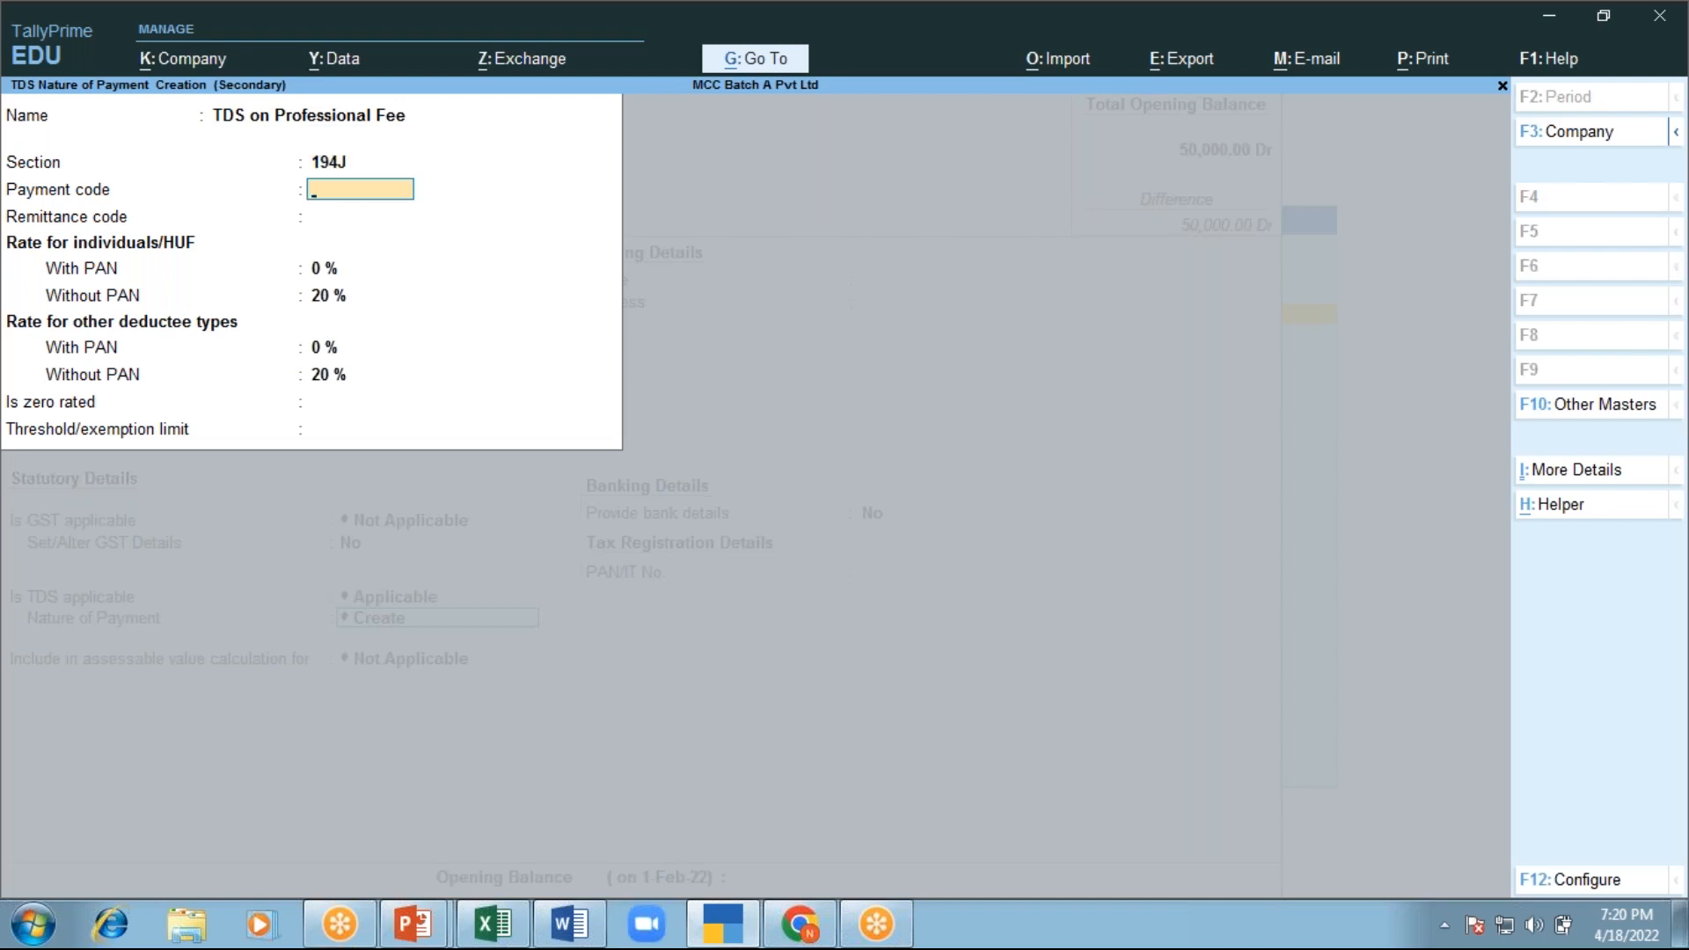
pyautogui.write('94J')
pyautogui.press('Return')
pyautogui.press('Return')
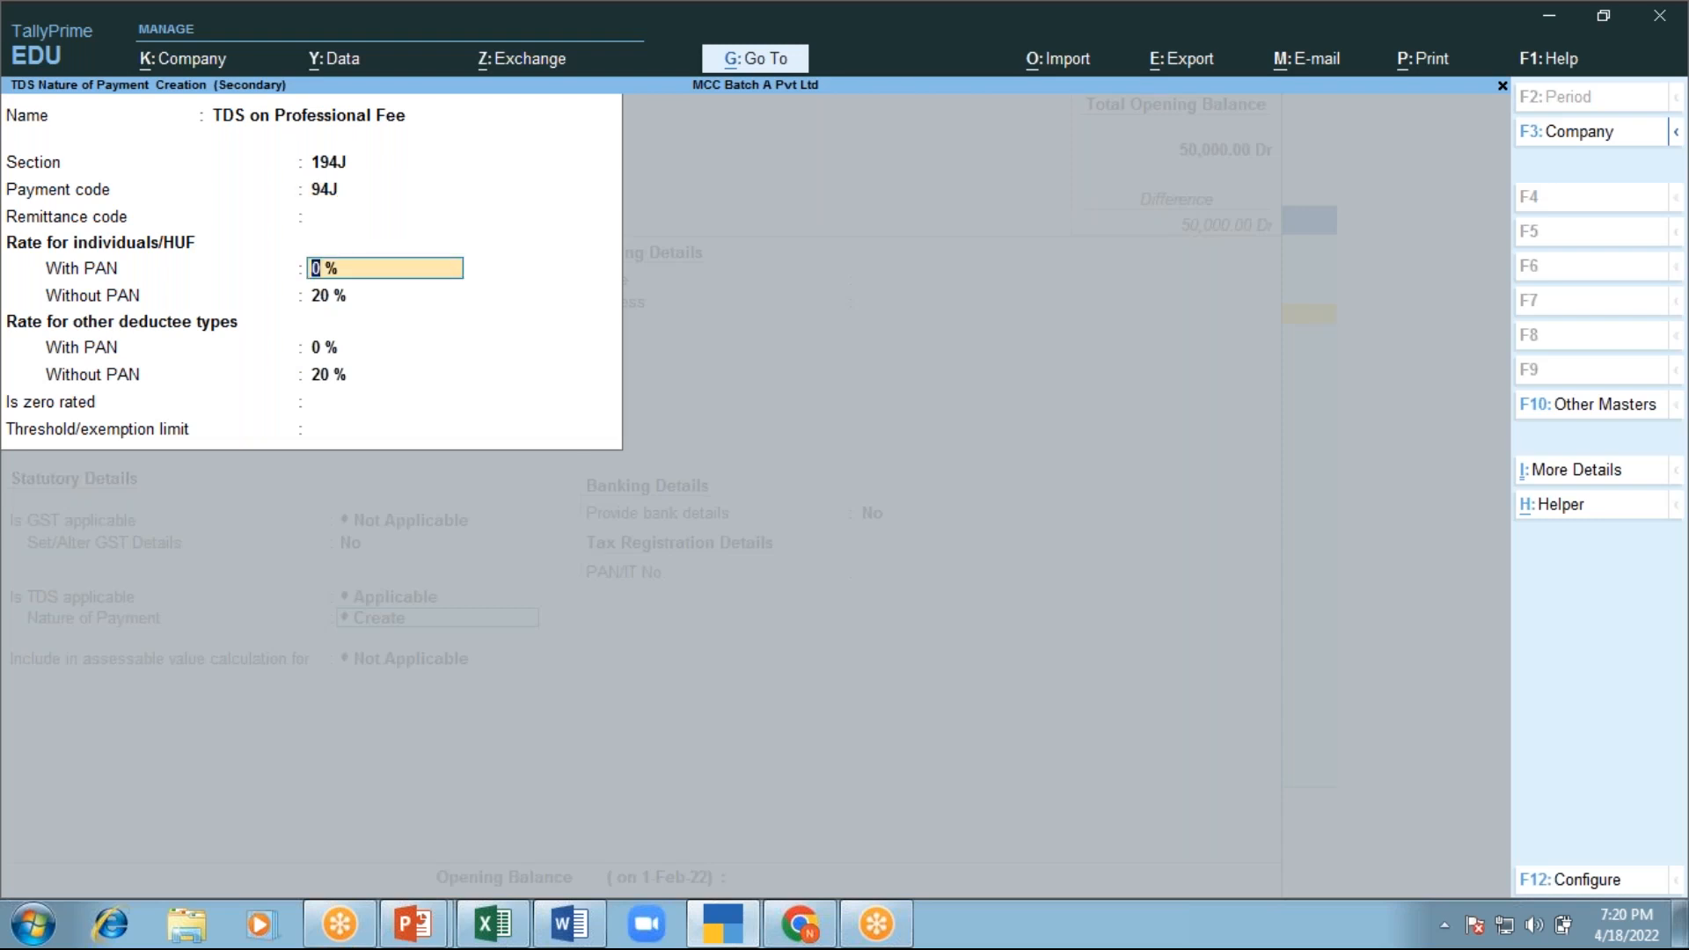
# Set the with-PAN rates to 10 % and the exemption limit to 30,000, and accept the nature of payment and the Professional Fee ledger
pyautogui.write('10')
pyautogui.press('Return')
pyautogui.press('Return')
pyautogui.press('Return')
pyautogui.press('Return')
pyautogui.write('30000')
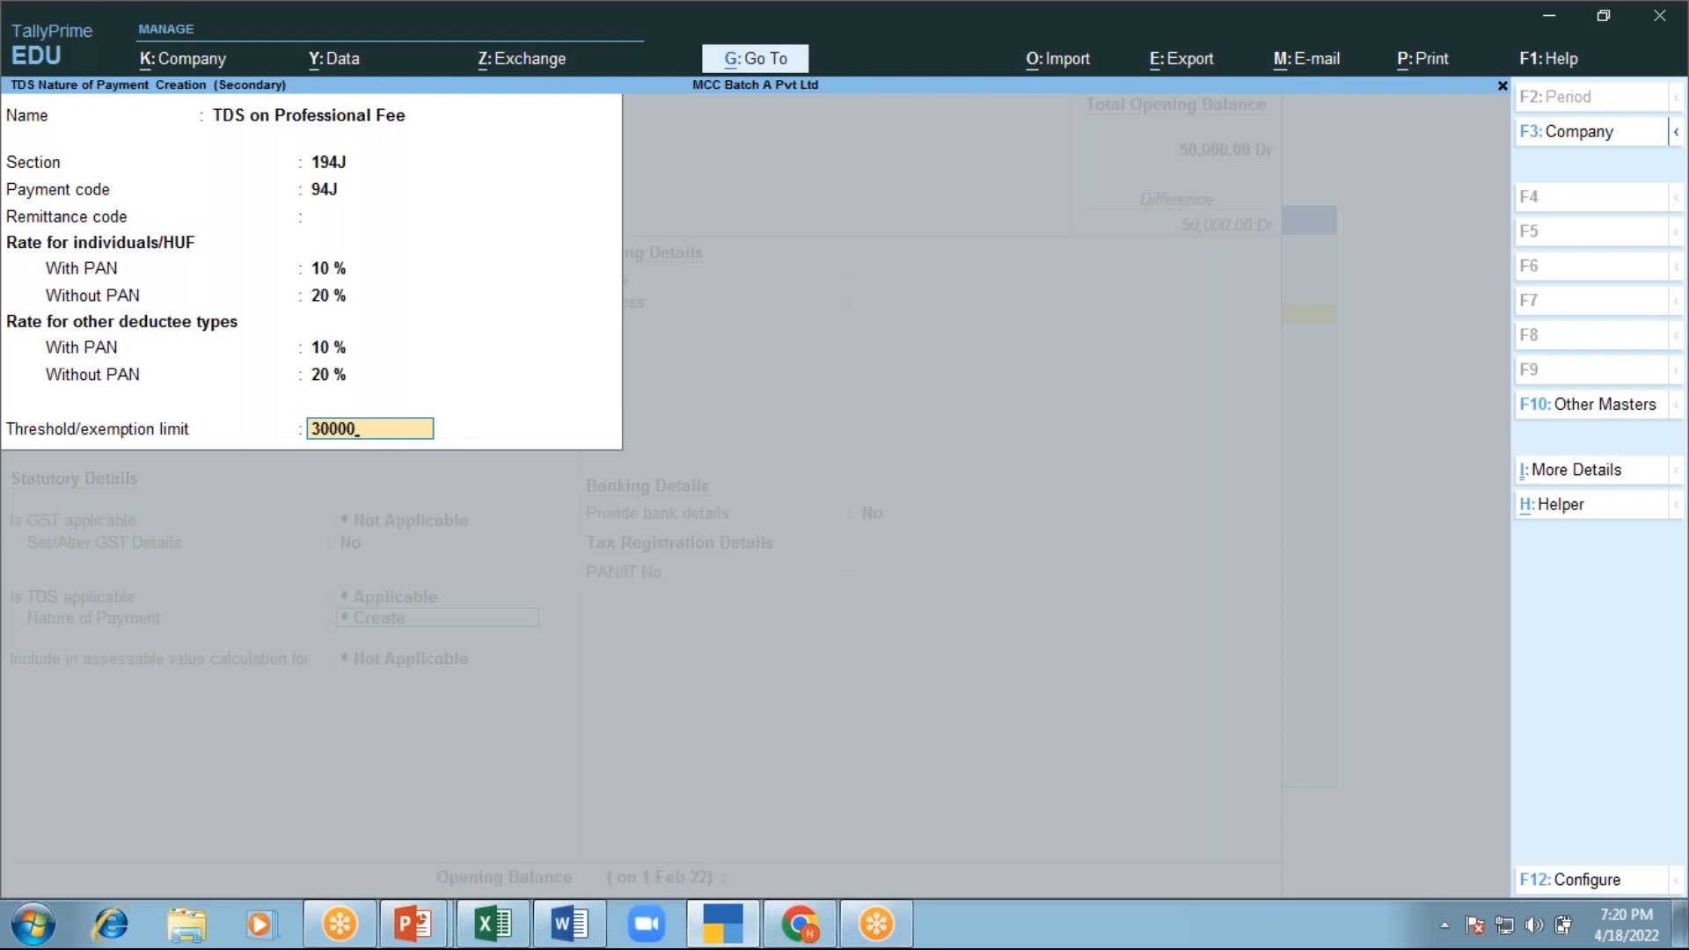
pyautogui.press('Return')
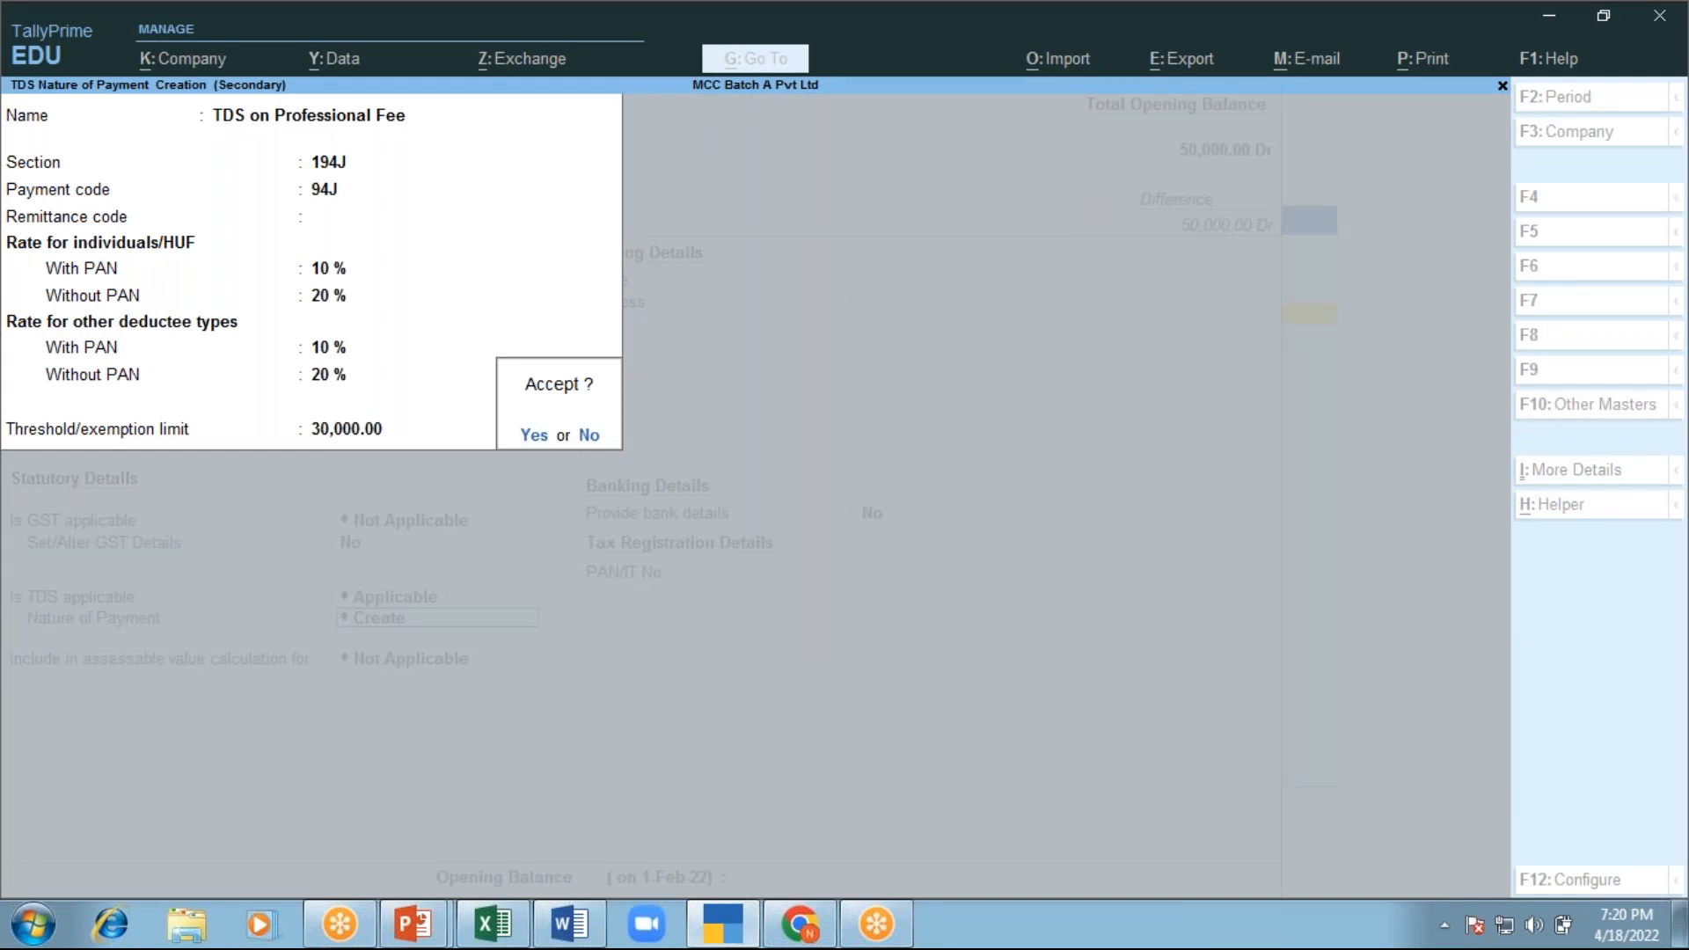
pyautogui.press('Return')
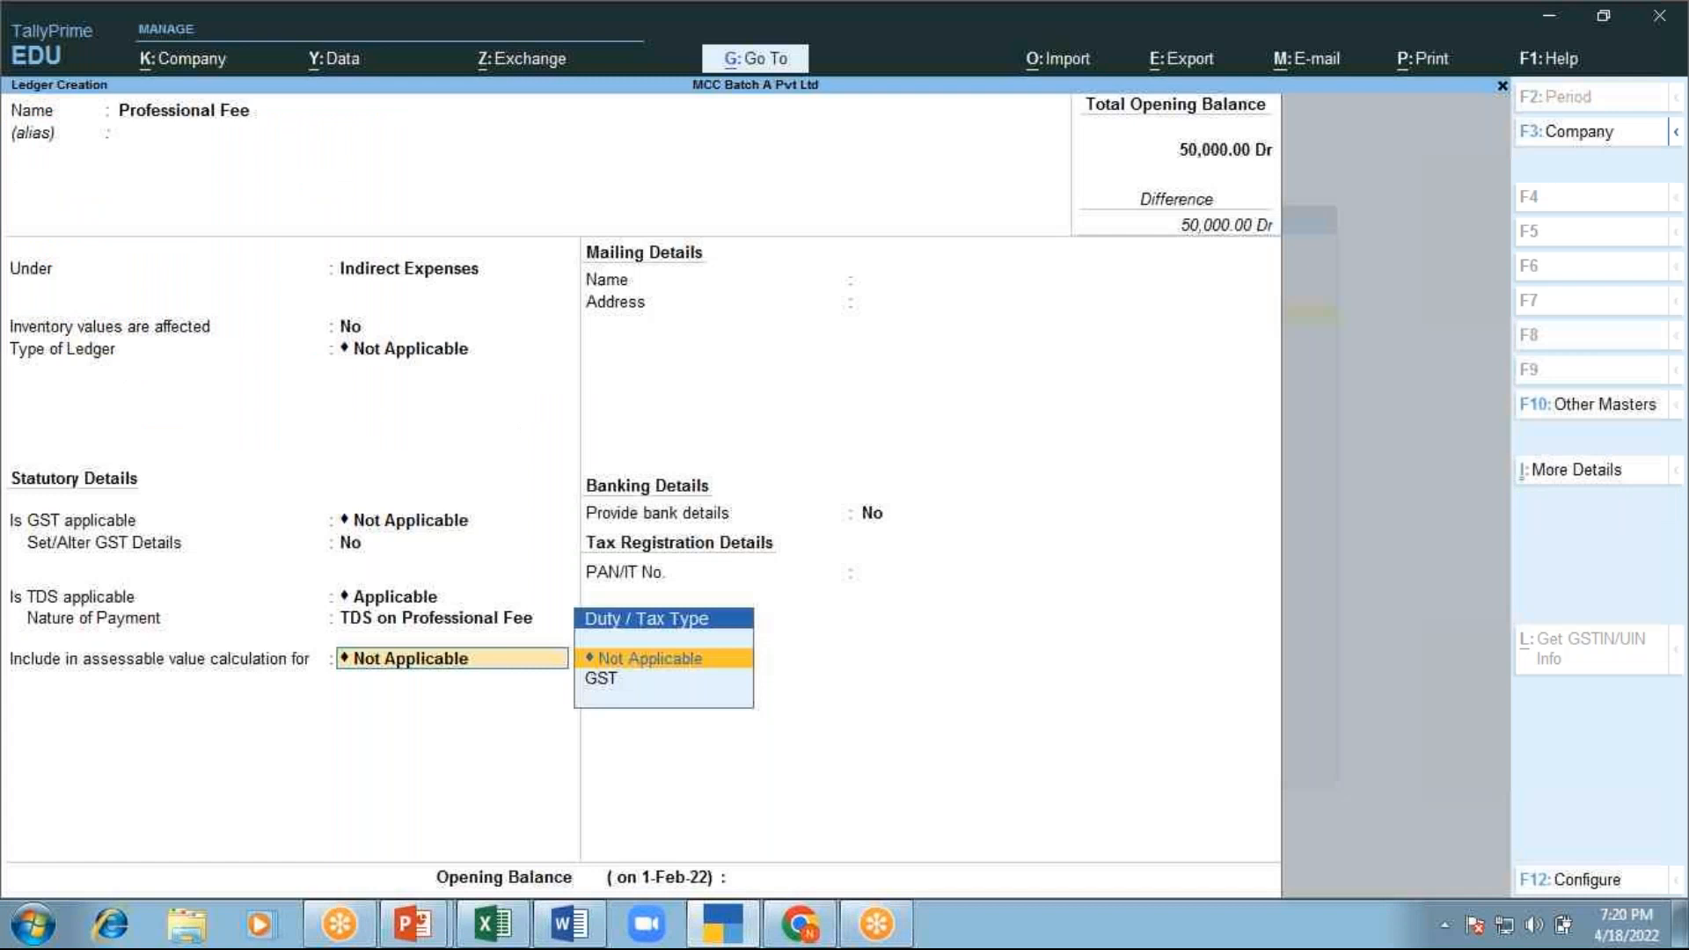
pyautogui.press('Return')
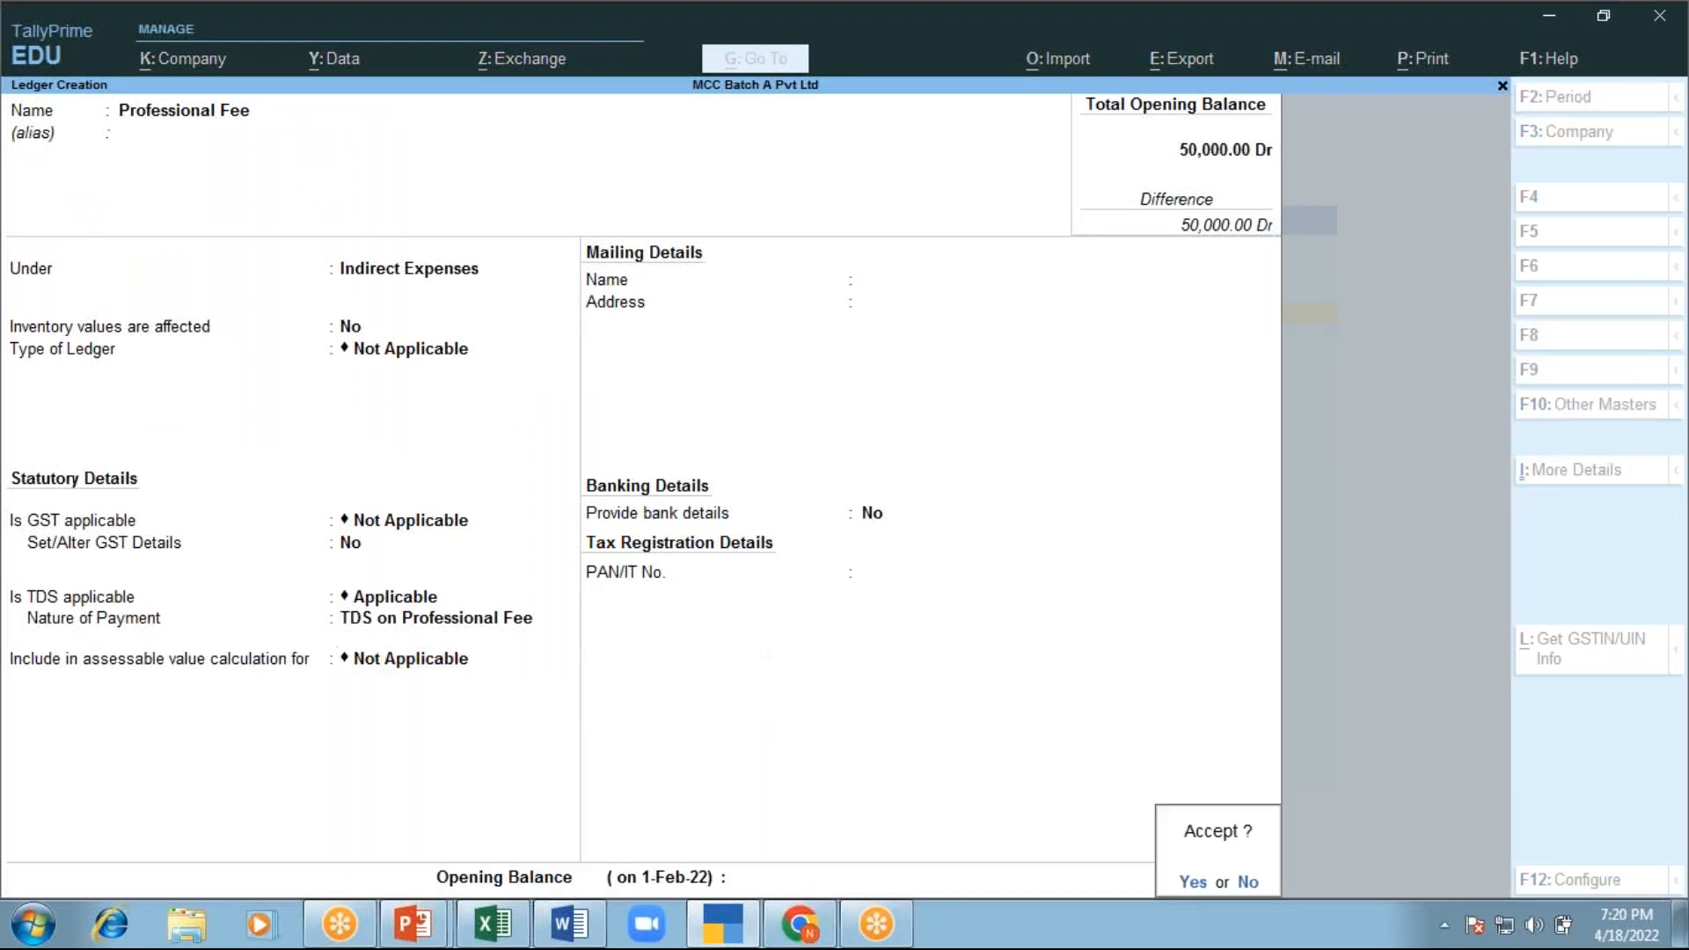
pyautogui.press('Return')
# Name the new ledger ABC Business Consultancy and place it under the Sundry Creditors group
pyautogui.write('ABC')
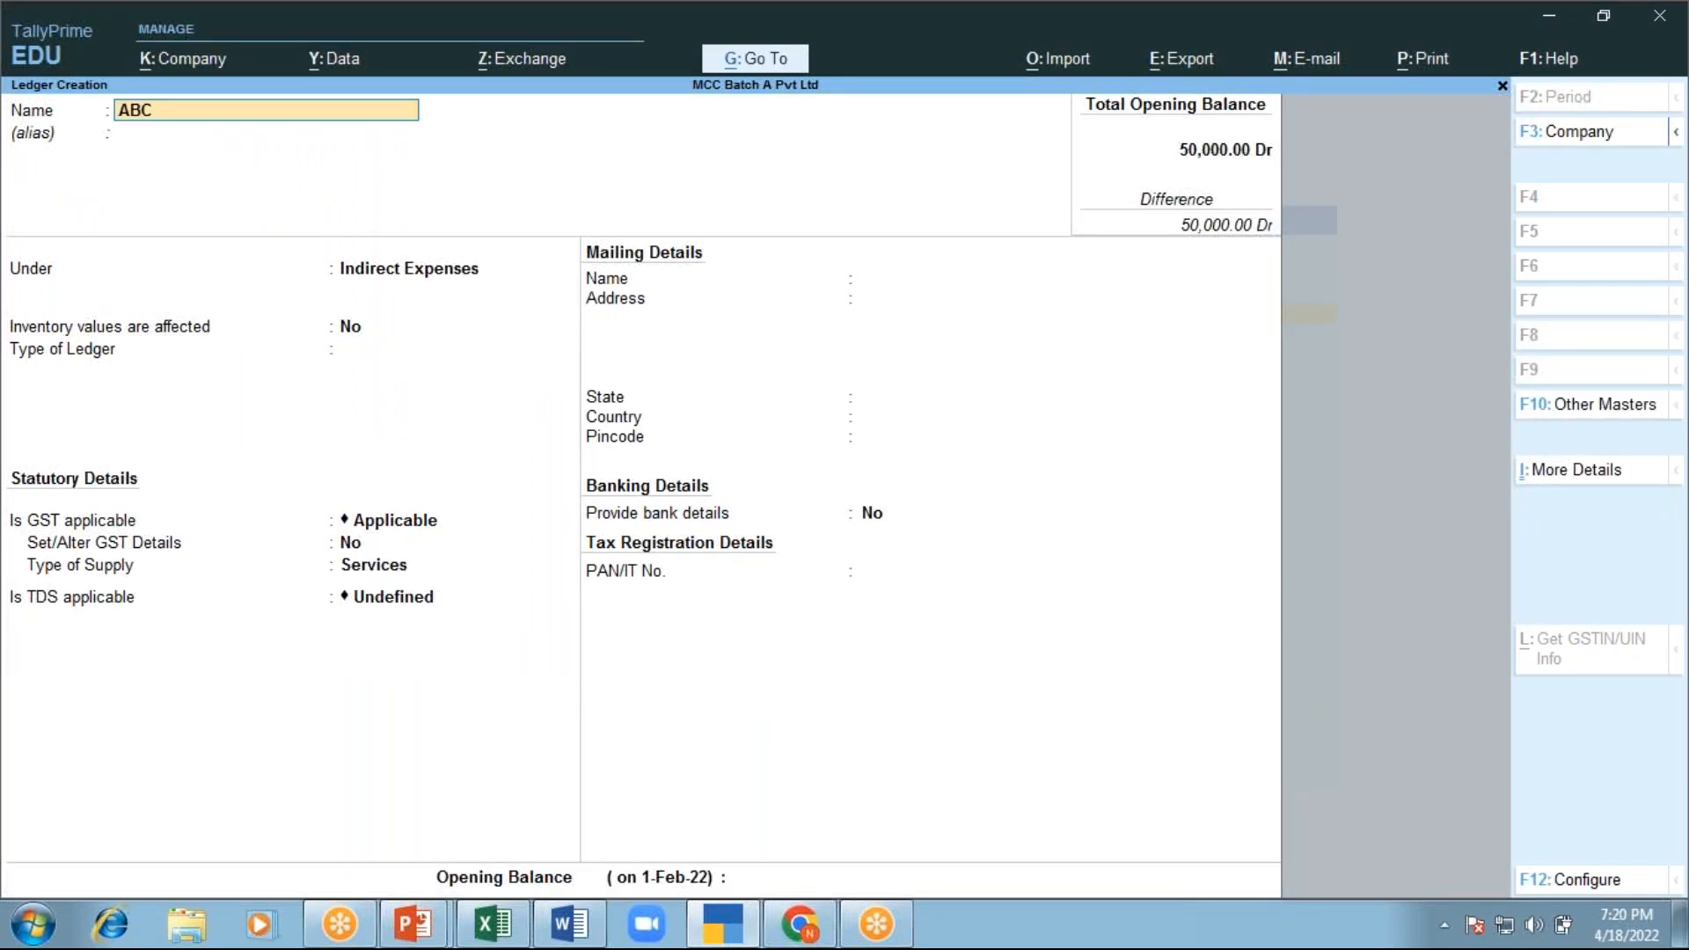
pyautogui.write(' Business consultancy')
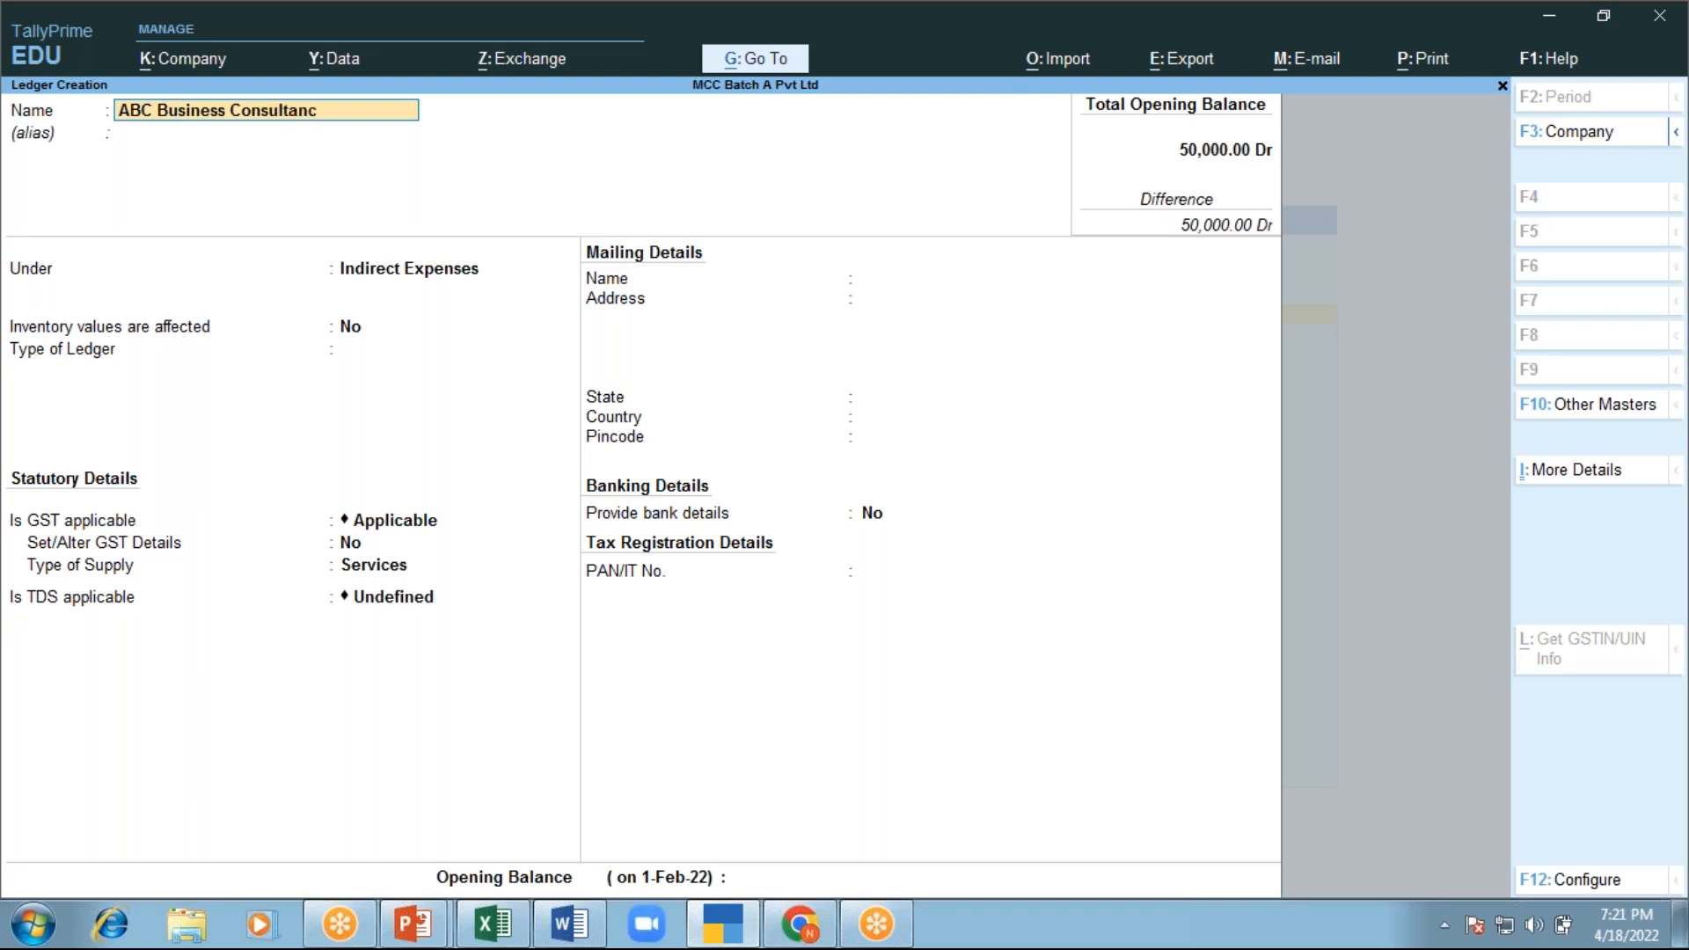
pyautogui.press('Return')
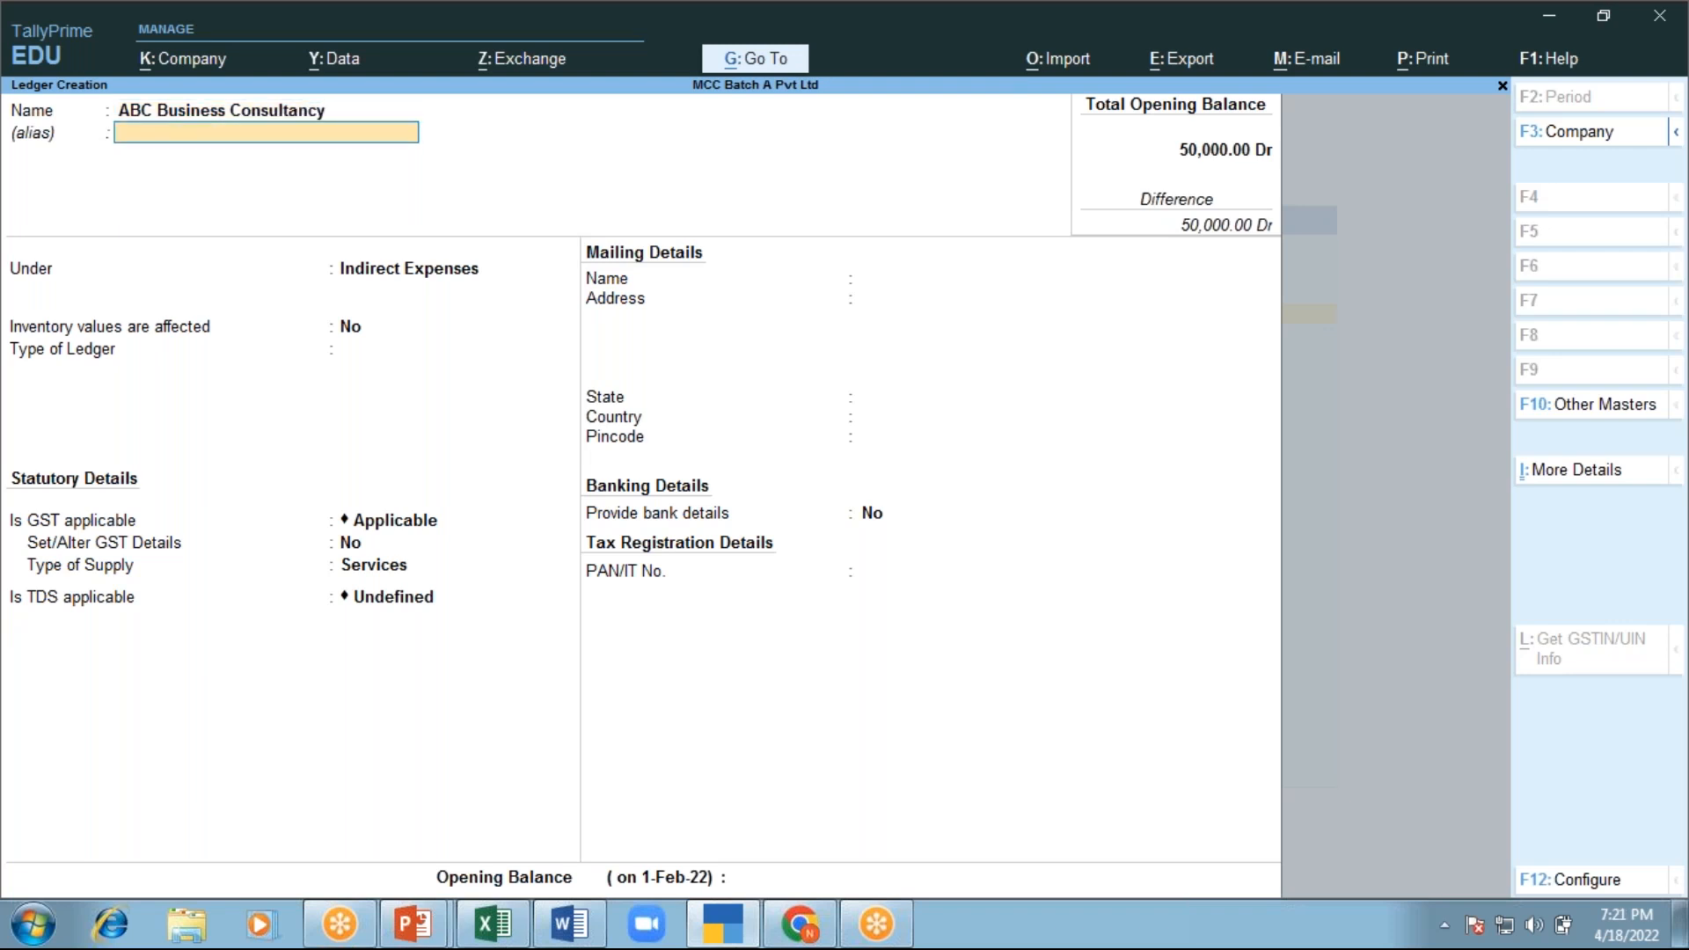
pyautogui.press('Return')
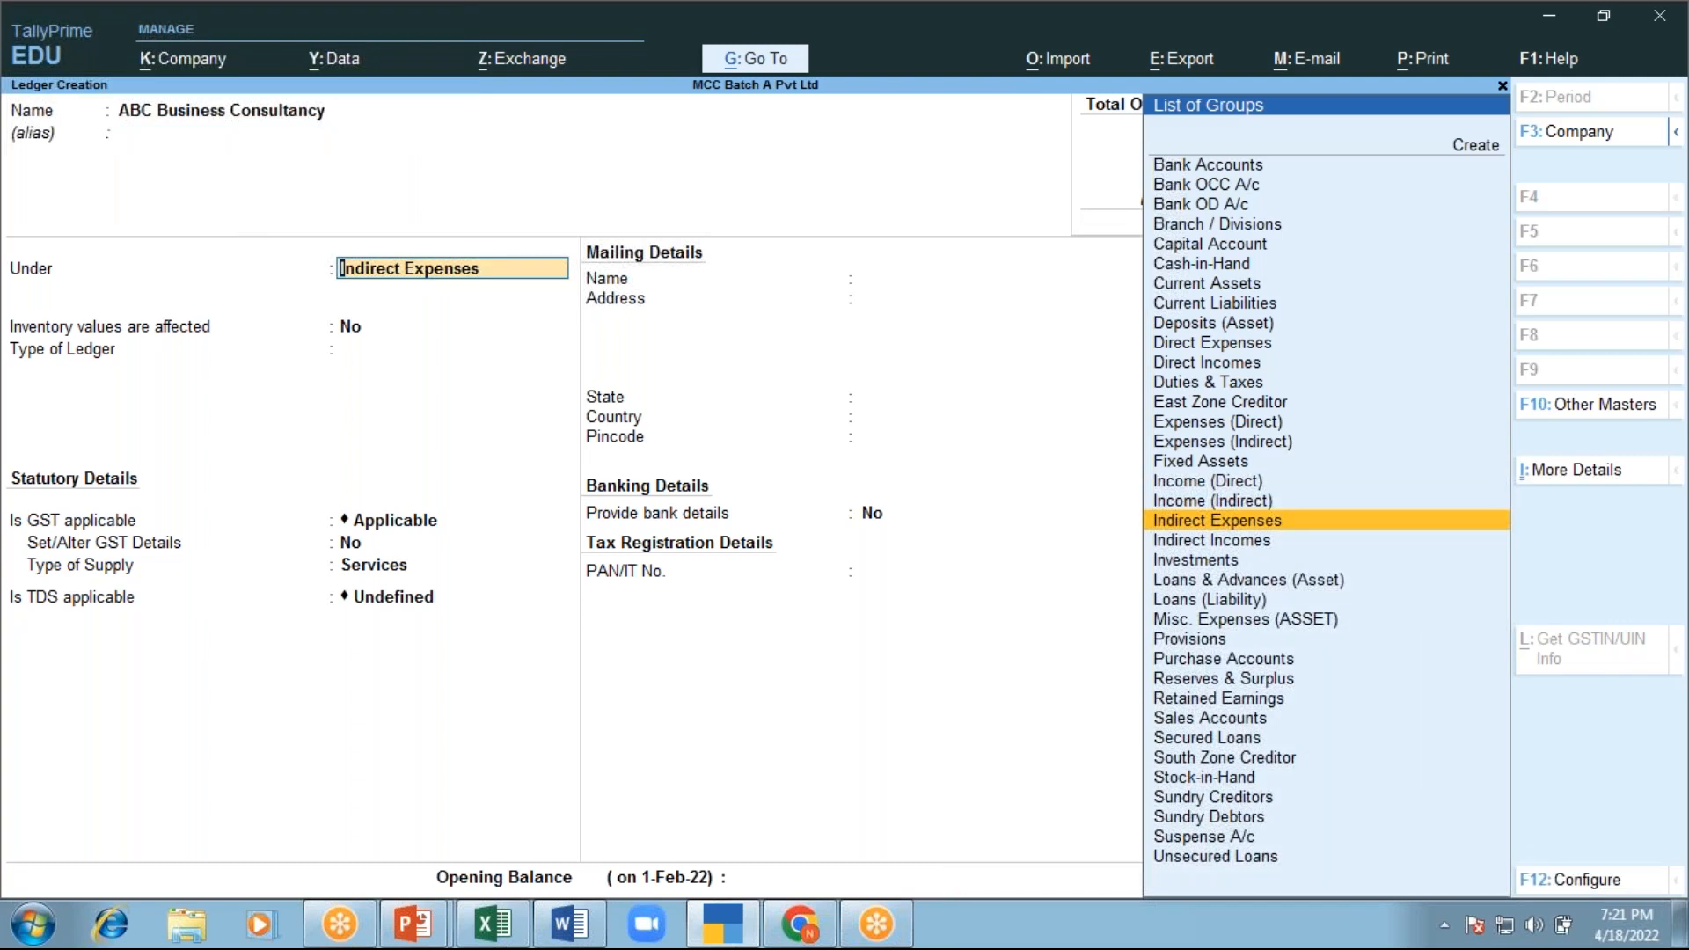
pyautogui.write('Sc')
pyautogui.press('BackSpace')
pyautogui.press('BackSpace')
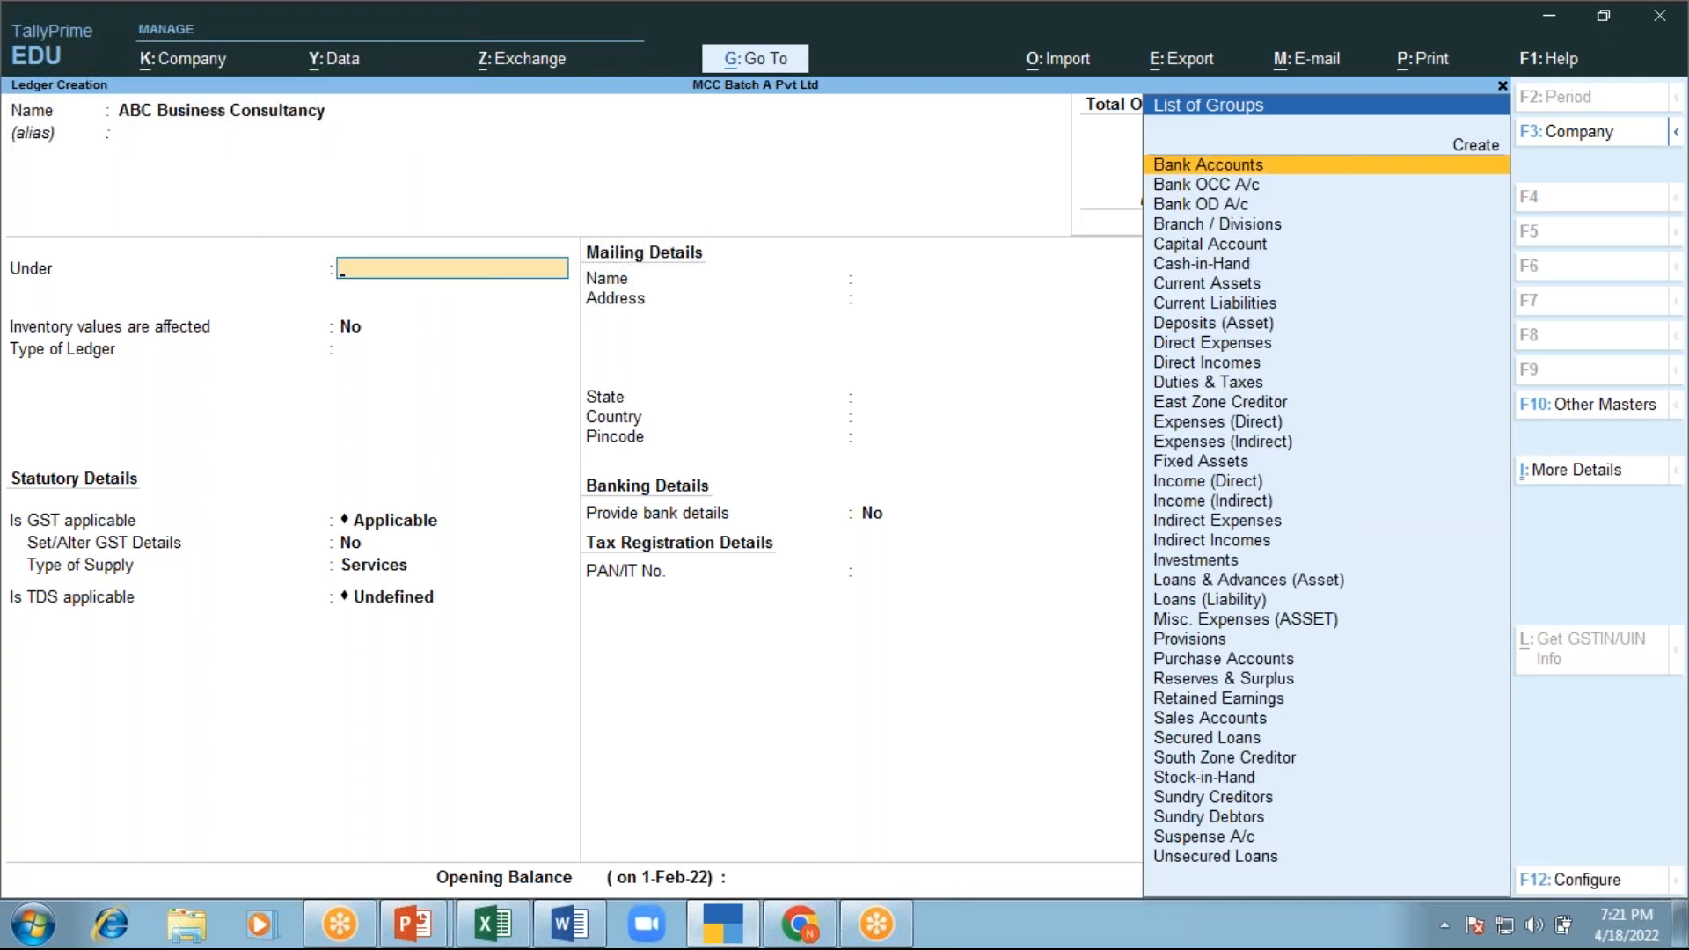
pyautogui.write('Cre')
pyautogui.press('Down')
pyautogui.press('Down')
pyautogui.press('Return')
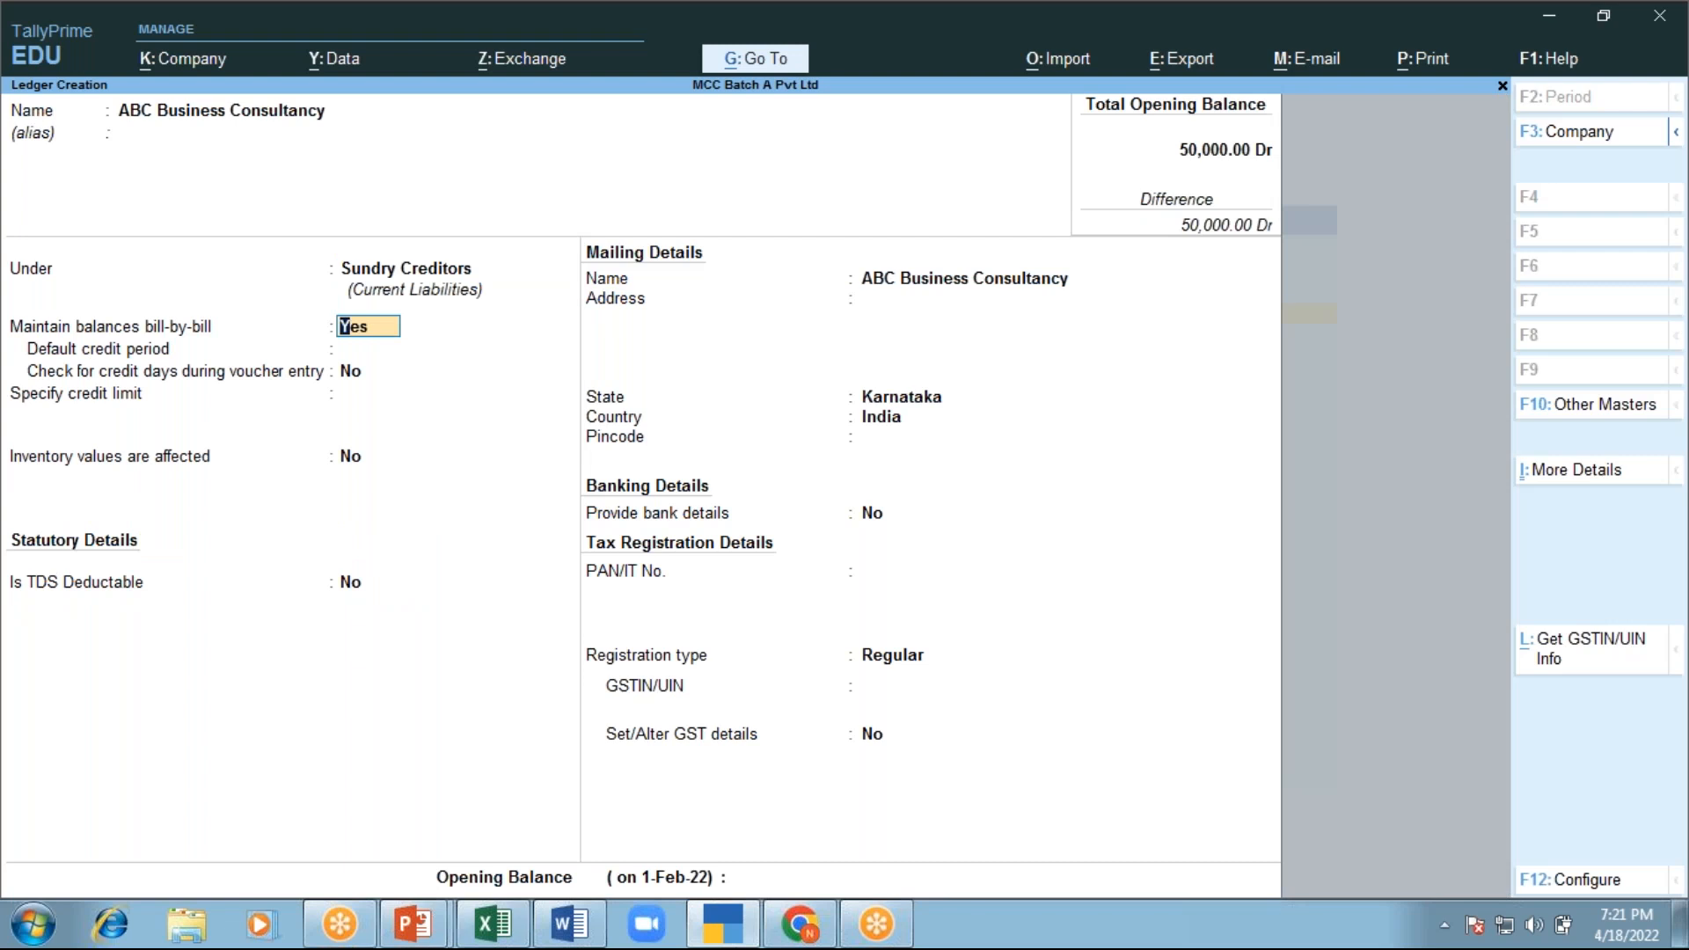
# Make TDS deductable for ABC Business Consultancy, with deductee type Company - Resident and TDS deducted in the same voucher
pyautogui.press('Return')
pyautogui.press('Return')
pyautogui.press('Return')
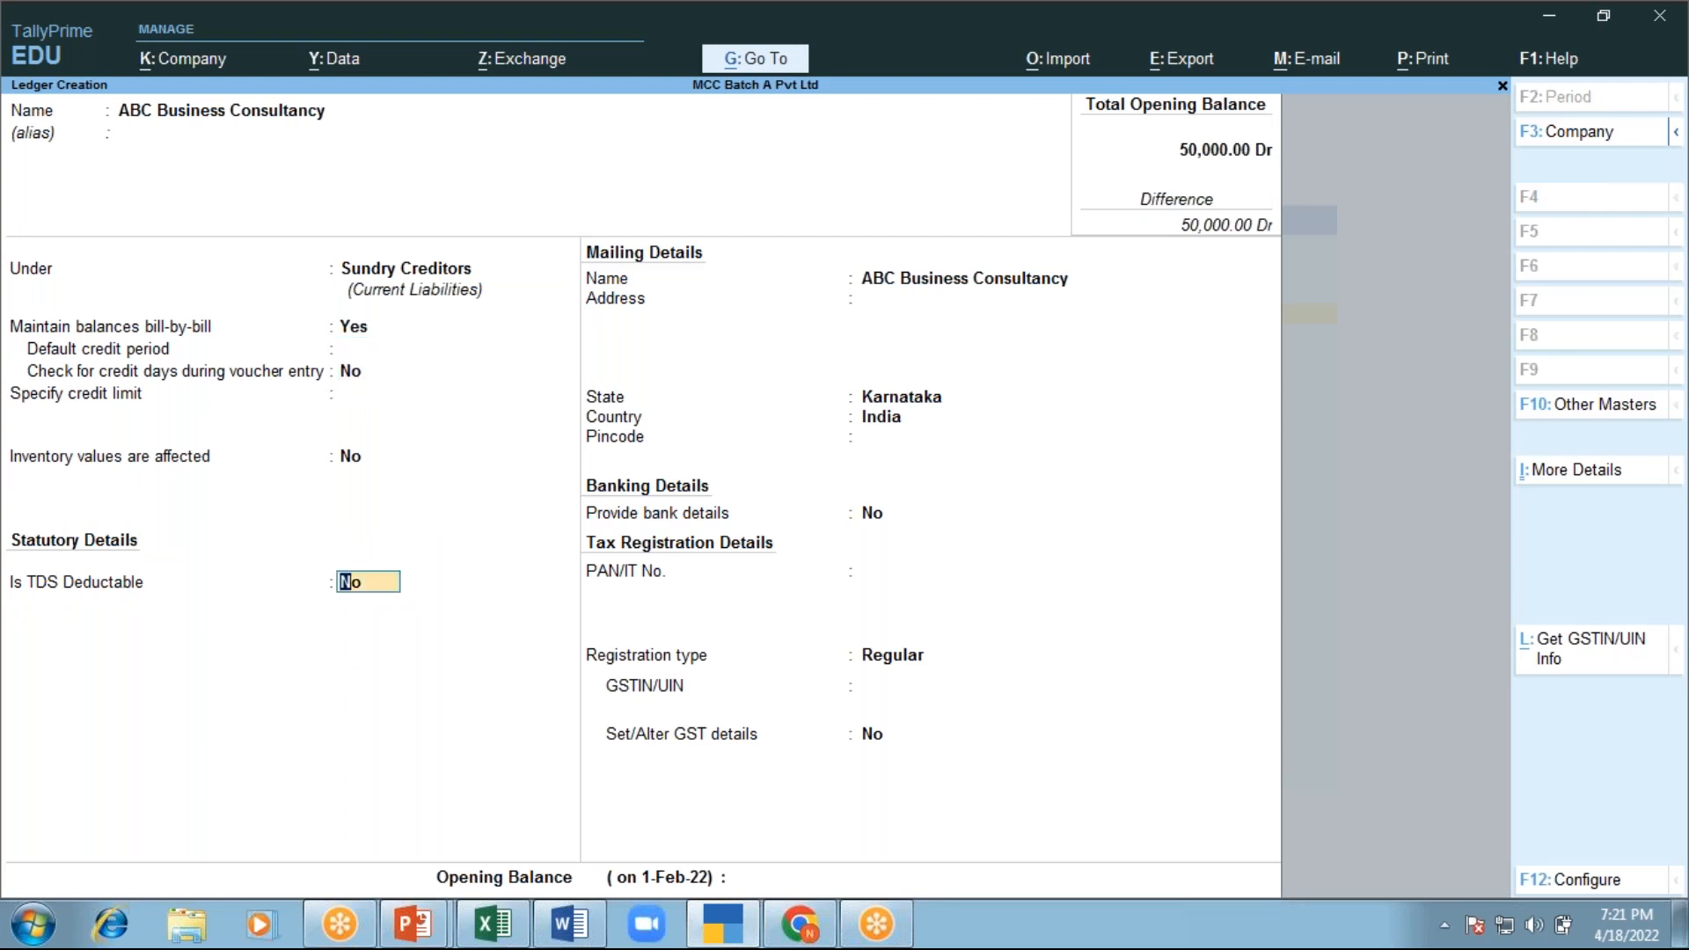
pyautogui.write('y')
pyautogui.press('Return')
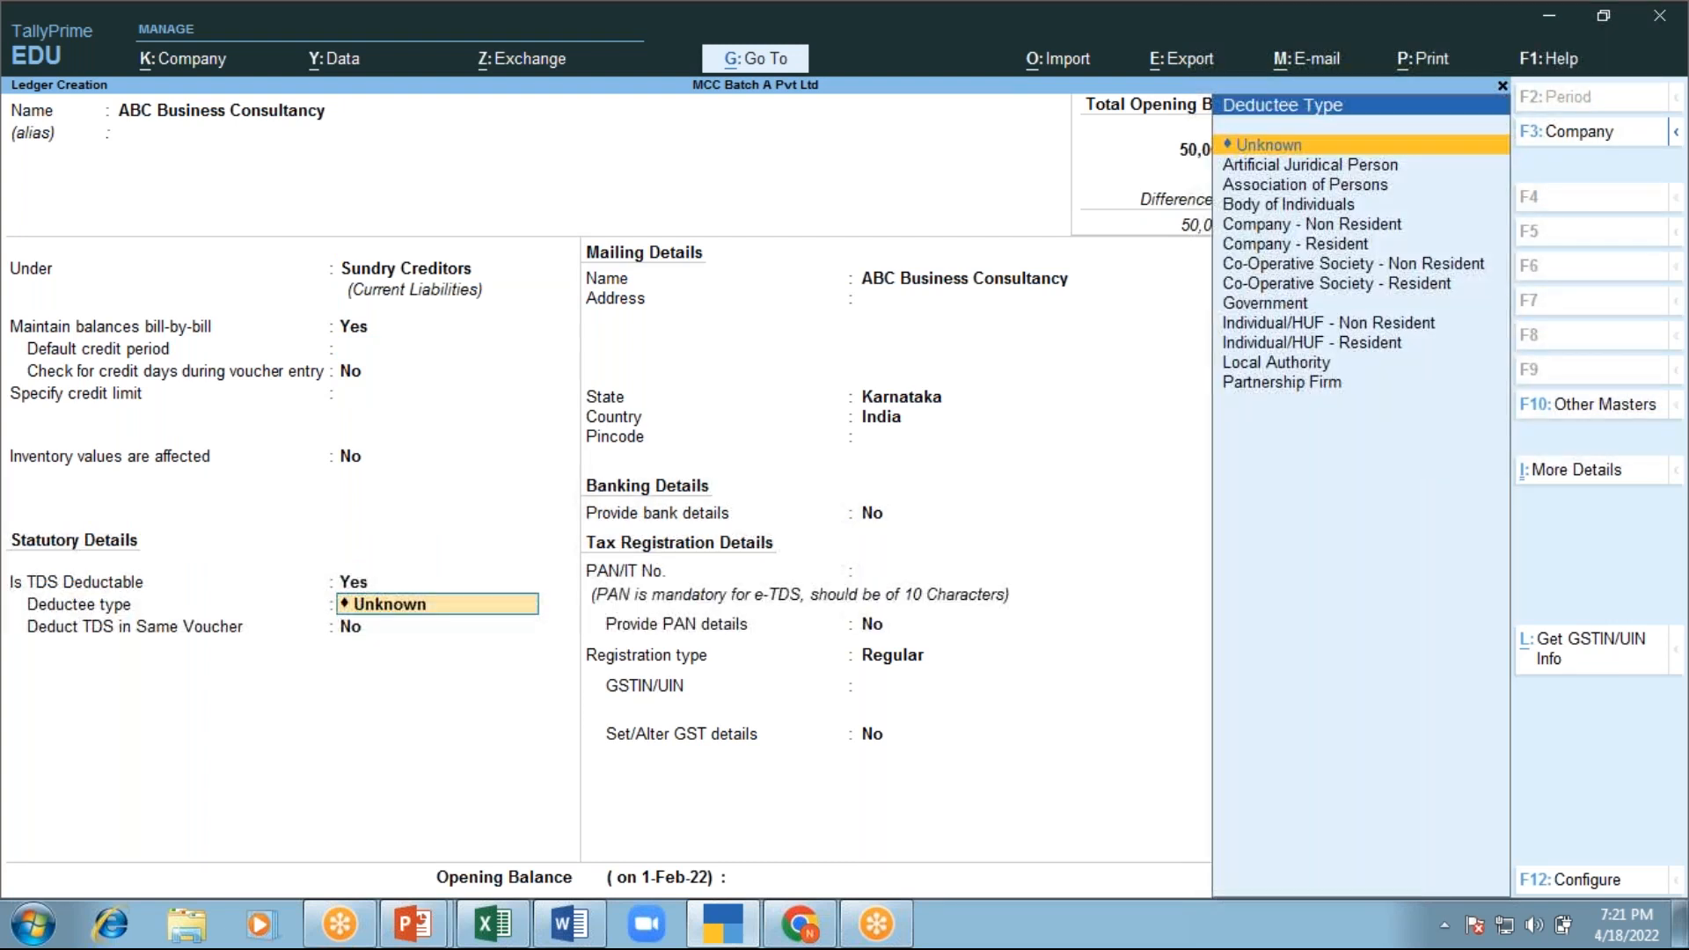
pyautogui.press('Down')
pyautogui.press('Down')
pyautogui.press('Down')
pyautogui.press('Down')
pyautogui.press('Down')
pyautogui.press('Return')
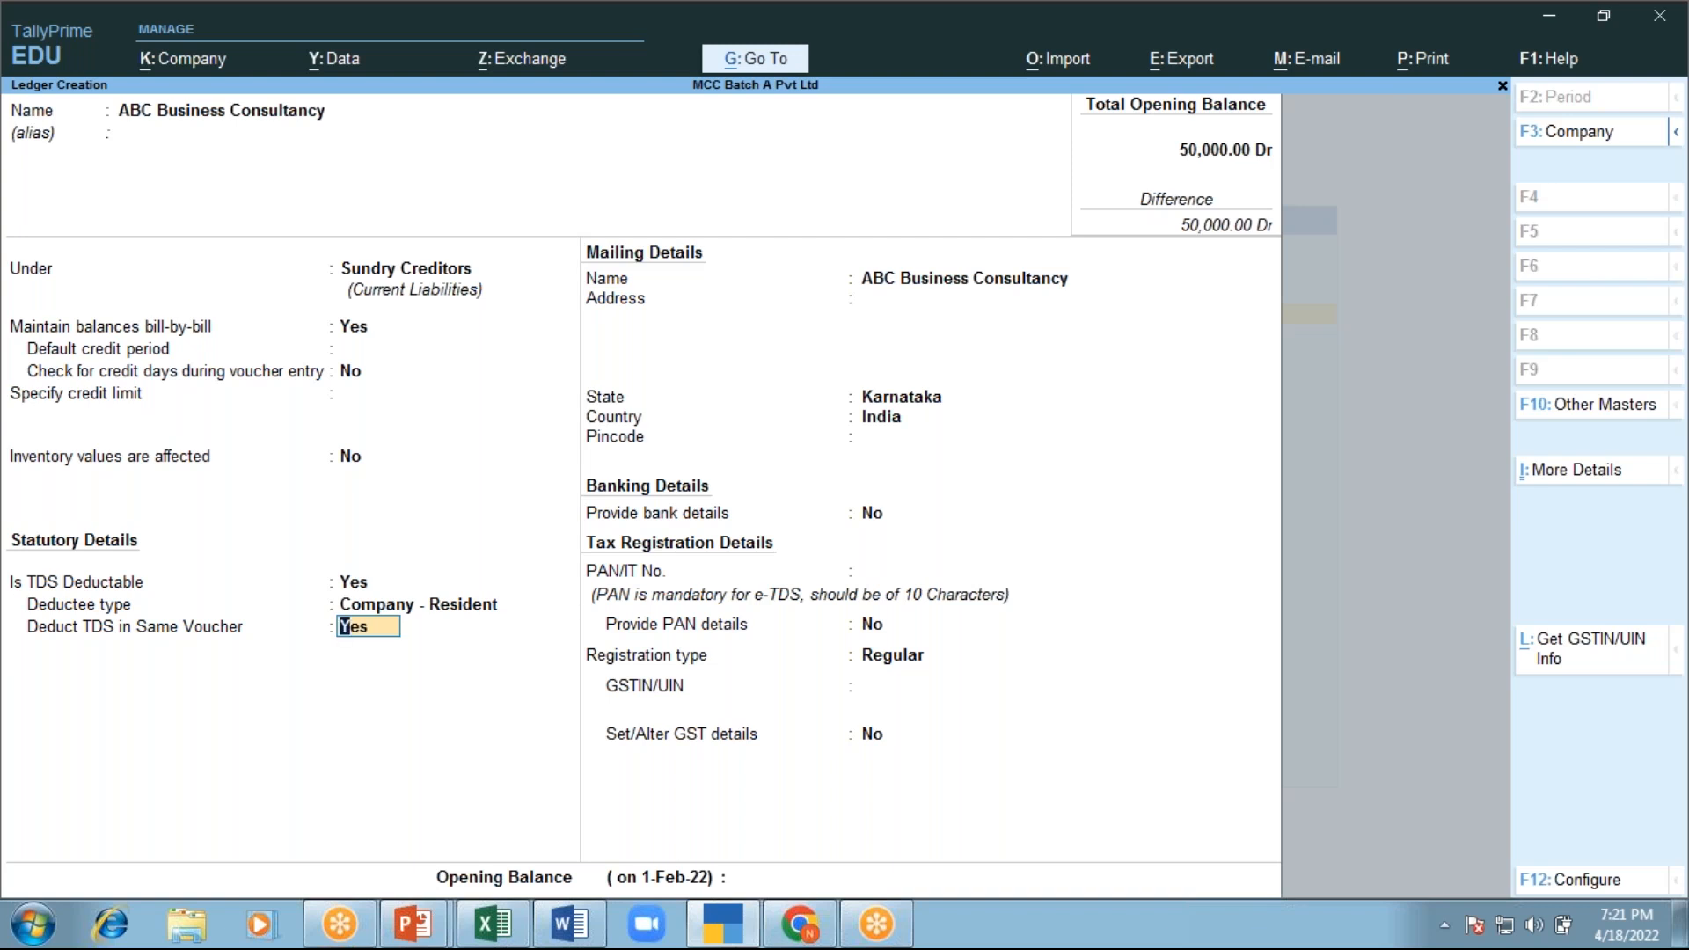
pyautogui.press('Return')
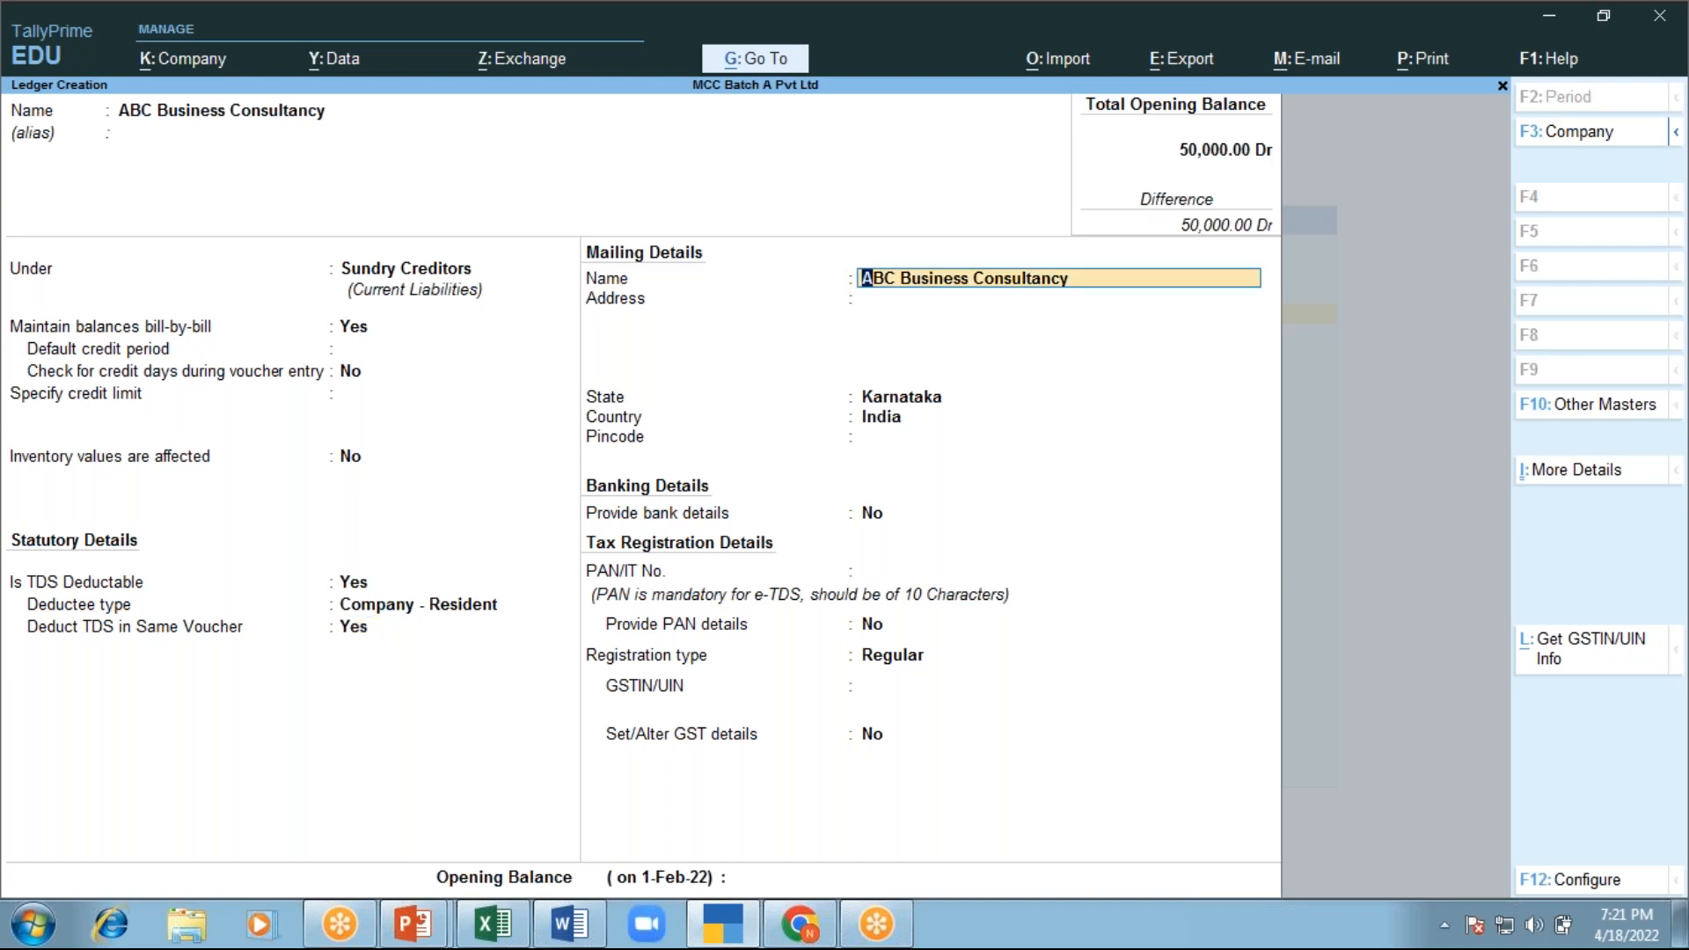
# Keep the default mailing and banking details of ABC Business Consultancy and enter its PAN
pyautogui.press('Return')
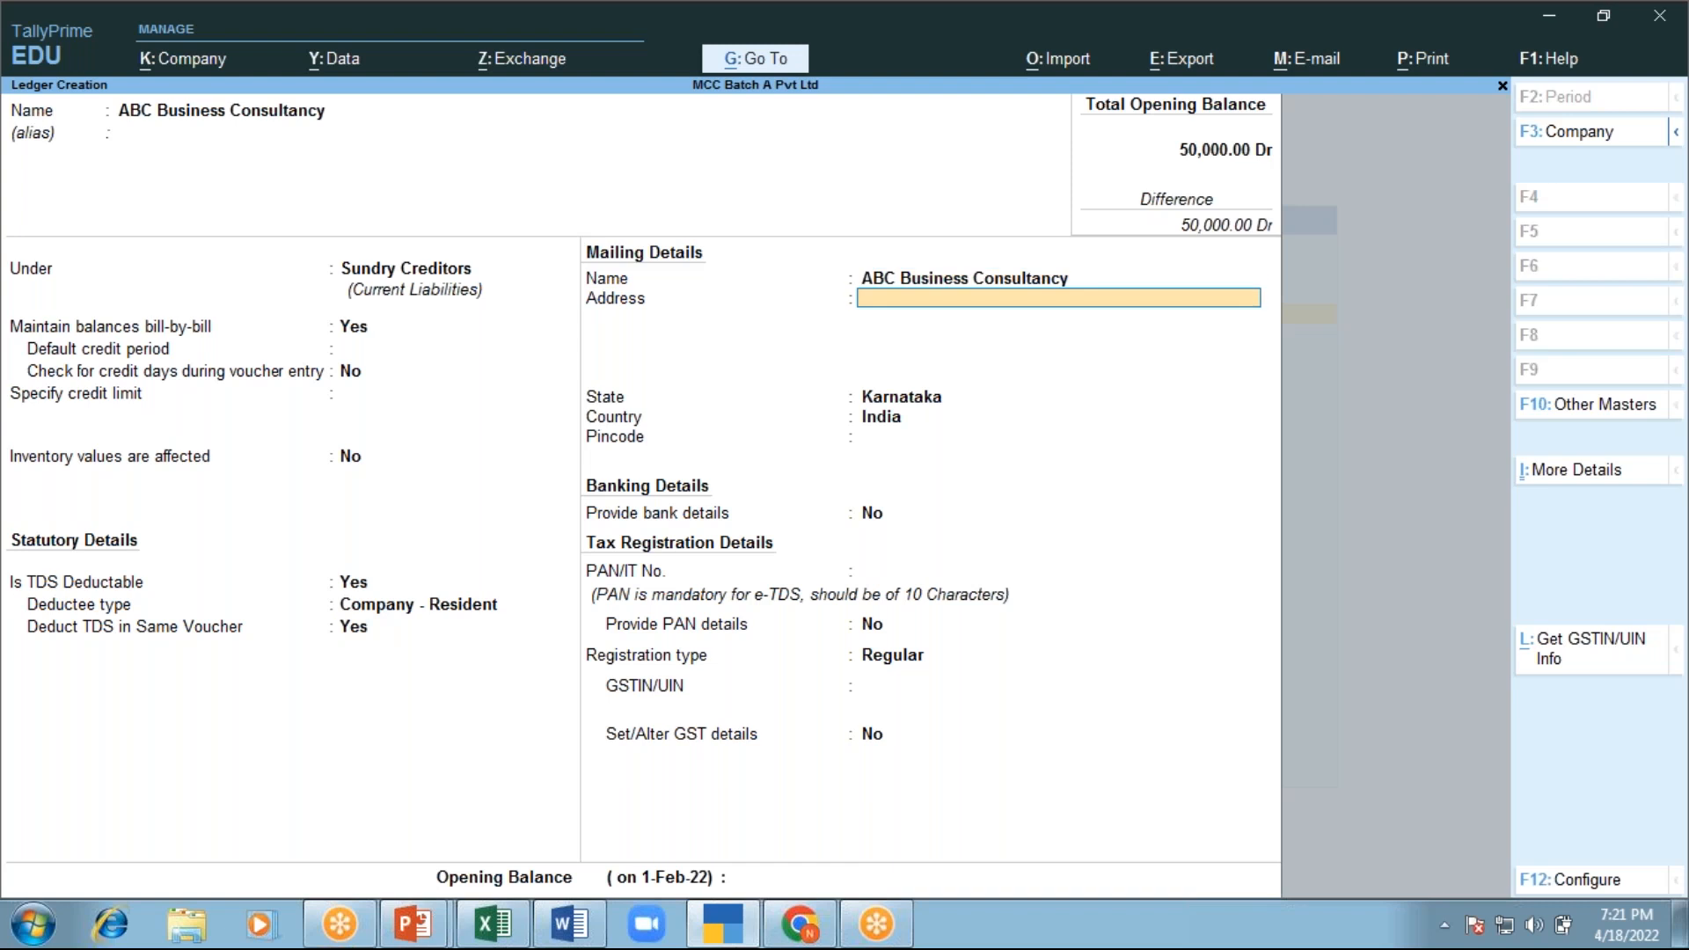
pyautogui.press('Return')
pyautogui.press('Return')
pyautogui.press('Return')
pyautogui.press('Return')
pyautogui.press('Return')
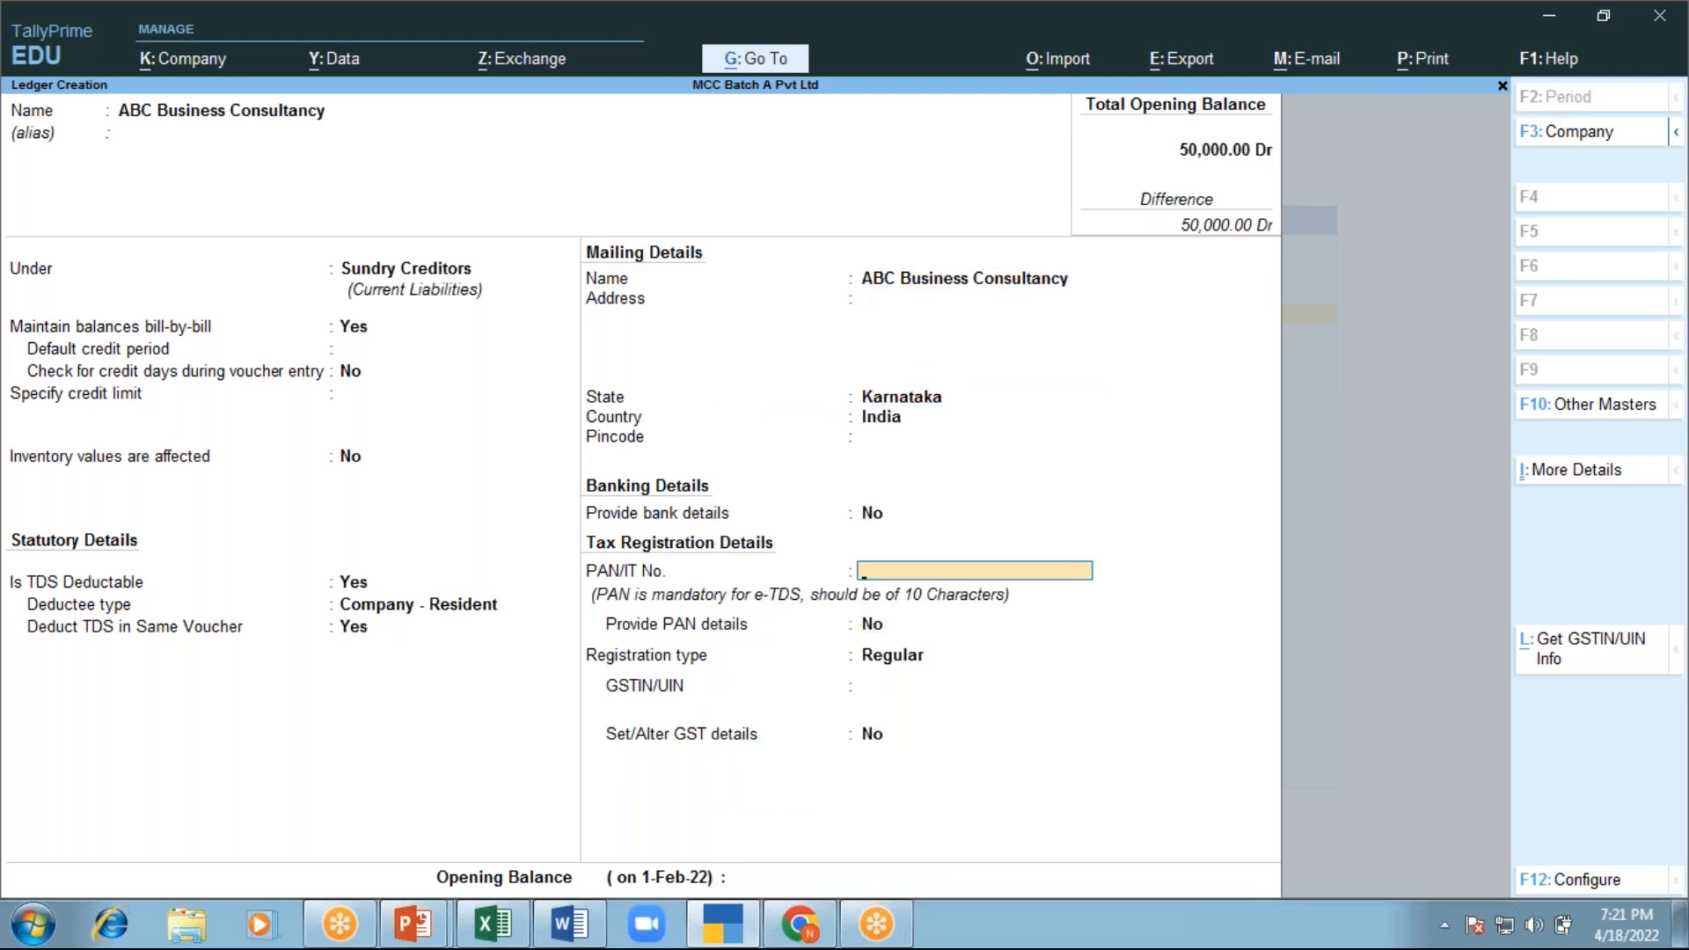
pyautogui.write('ASDFA1234A')
pyautogui.press('Return')
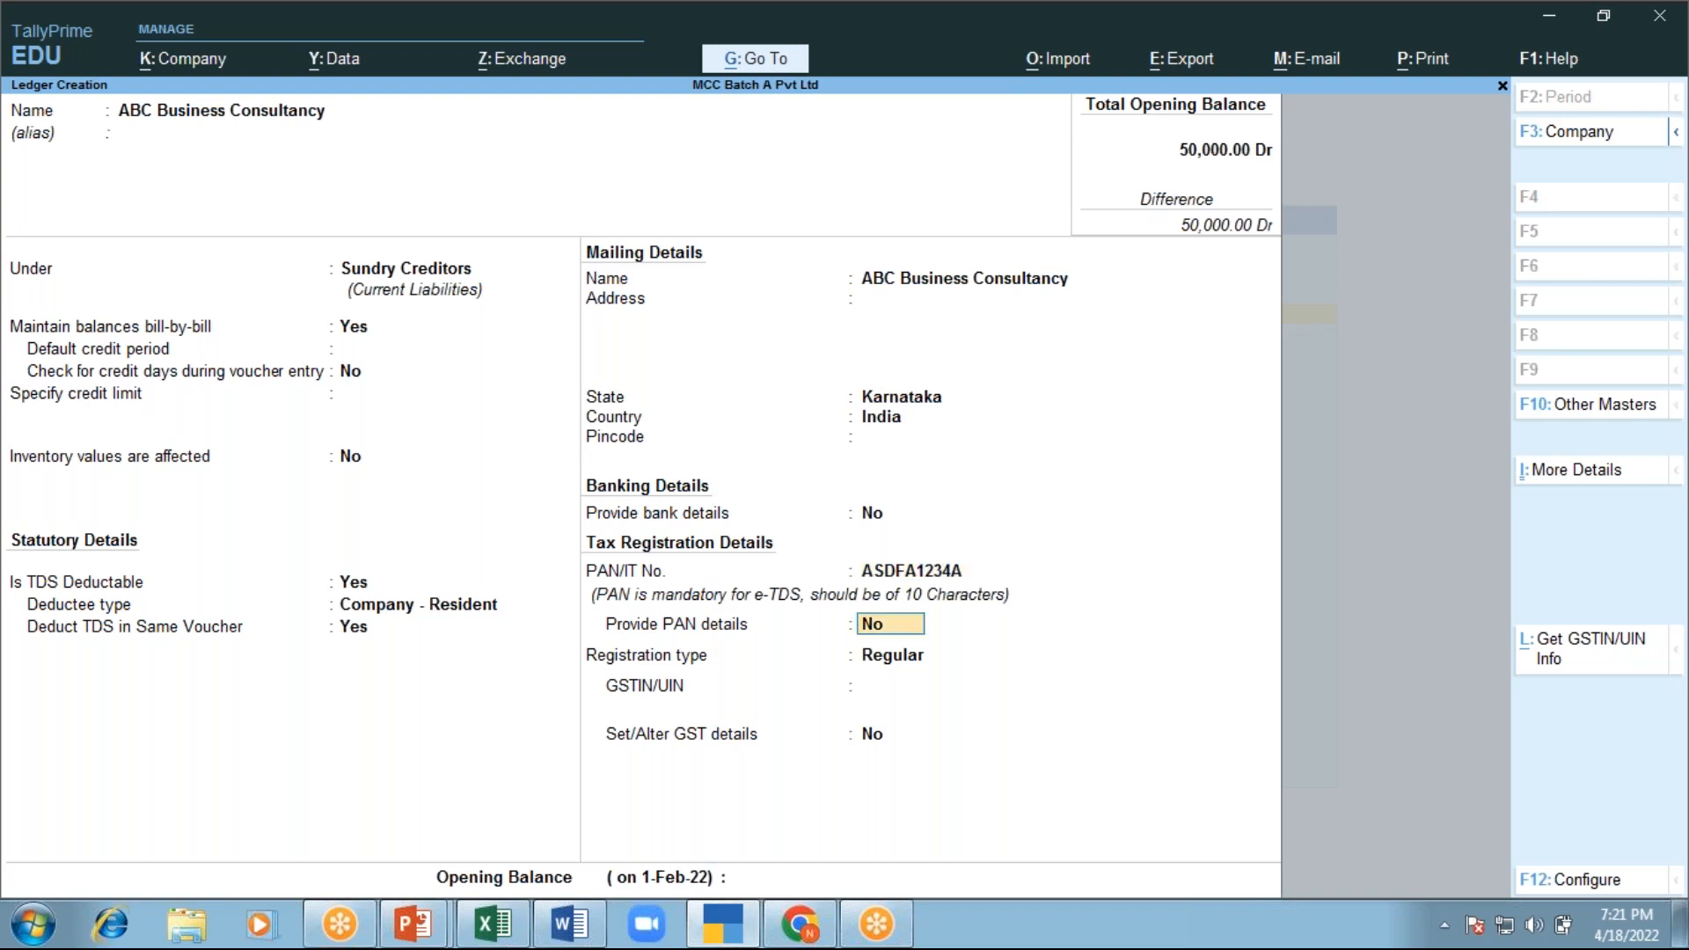
# Keep the Regular registration type without a GSTIN, accept the ABC Business Consultancy ledger, and return to the Gateway of Tally
pyautogui.press('Return')
pyautogui.press('Return')
pyautogui.press('Return')
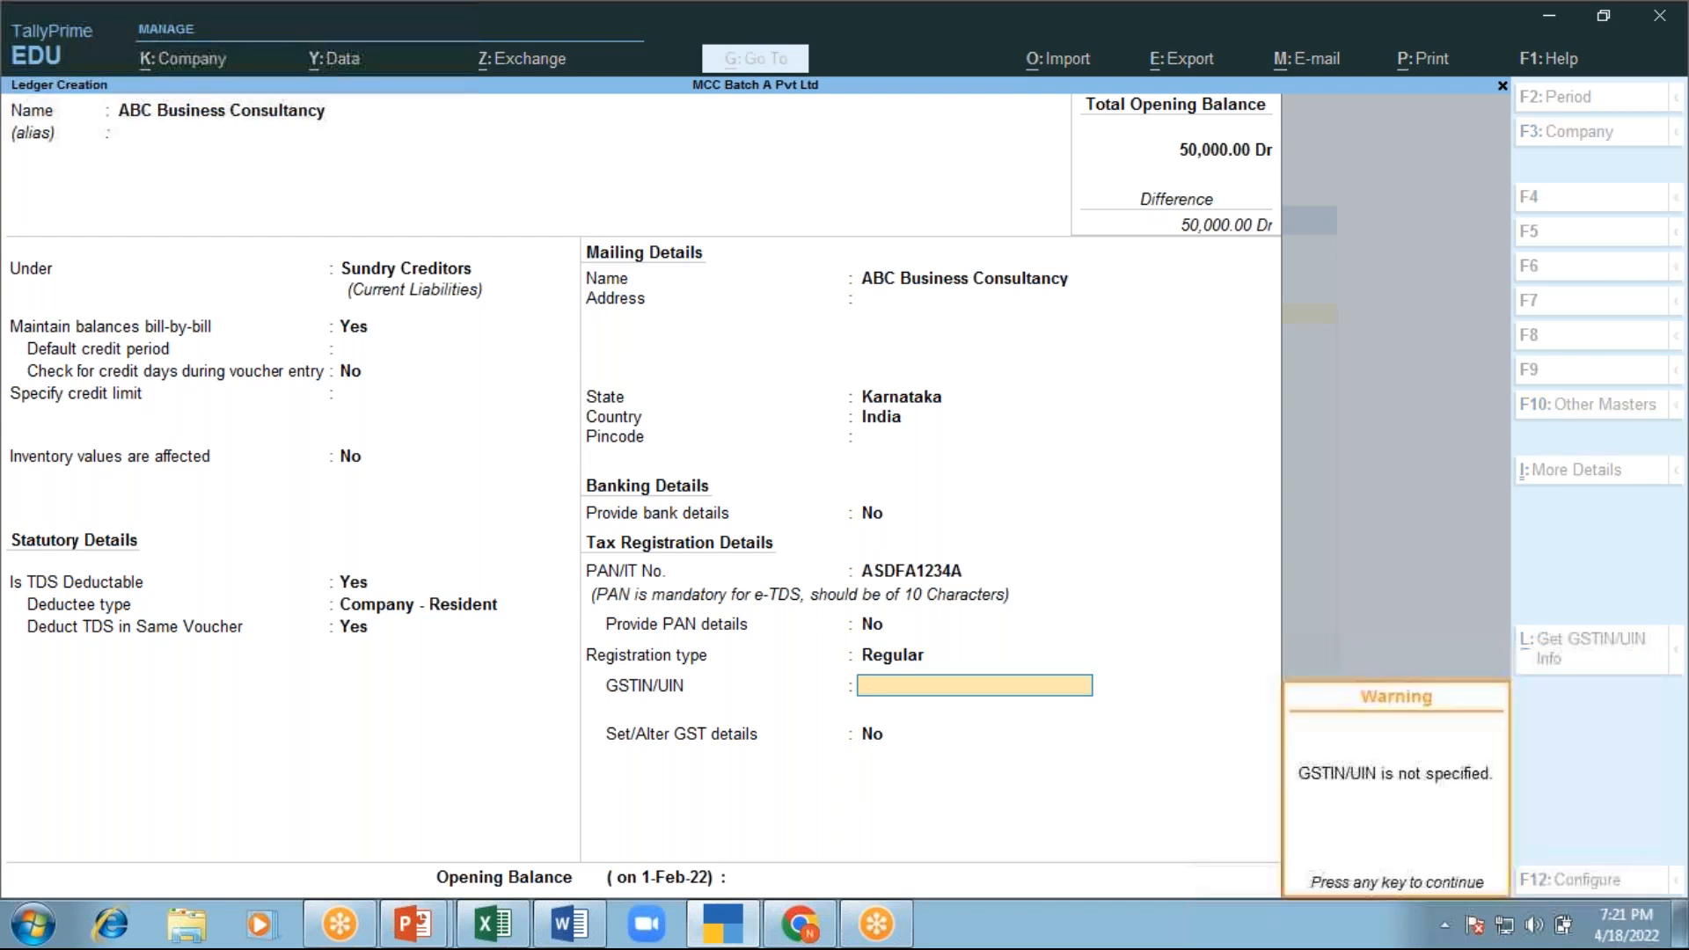
pyautogui.press('Return')
pyautogui.press('Return')
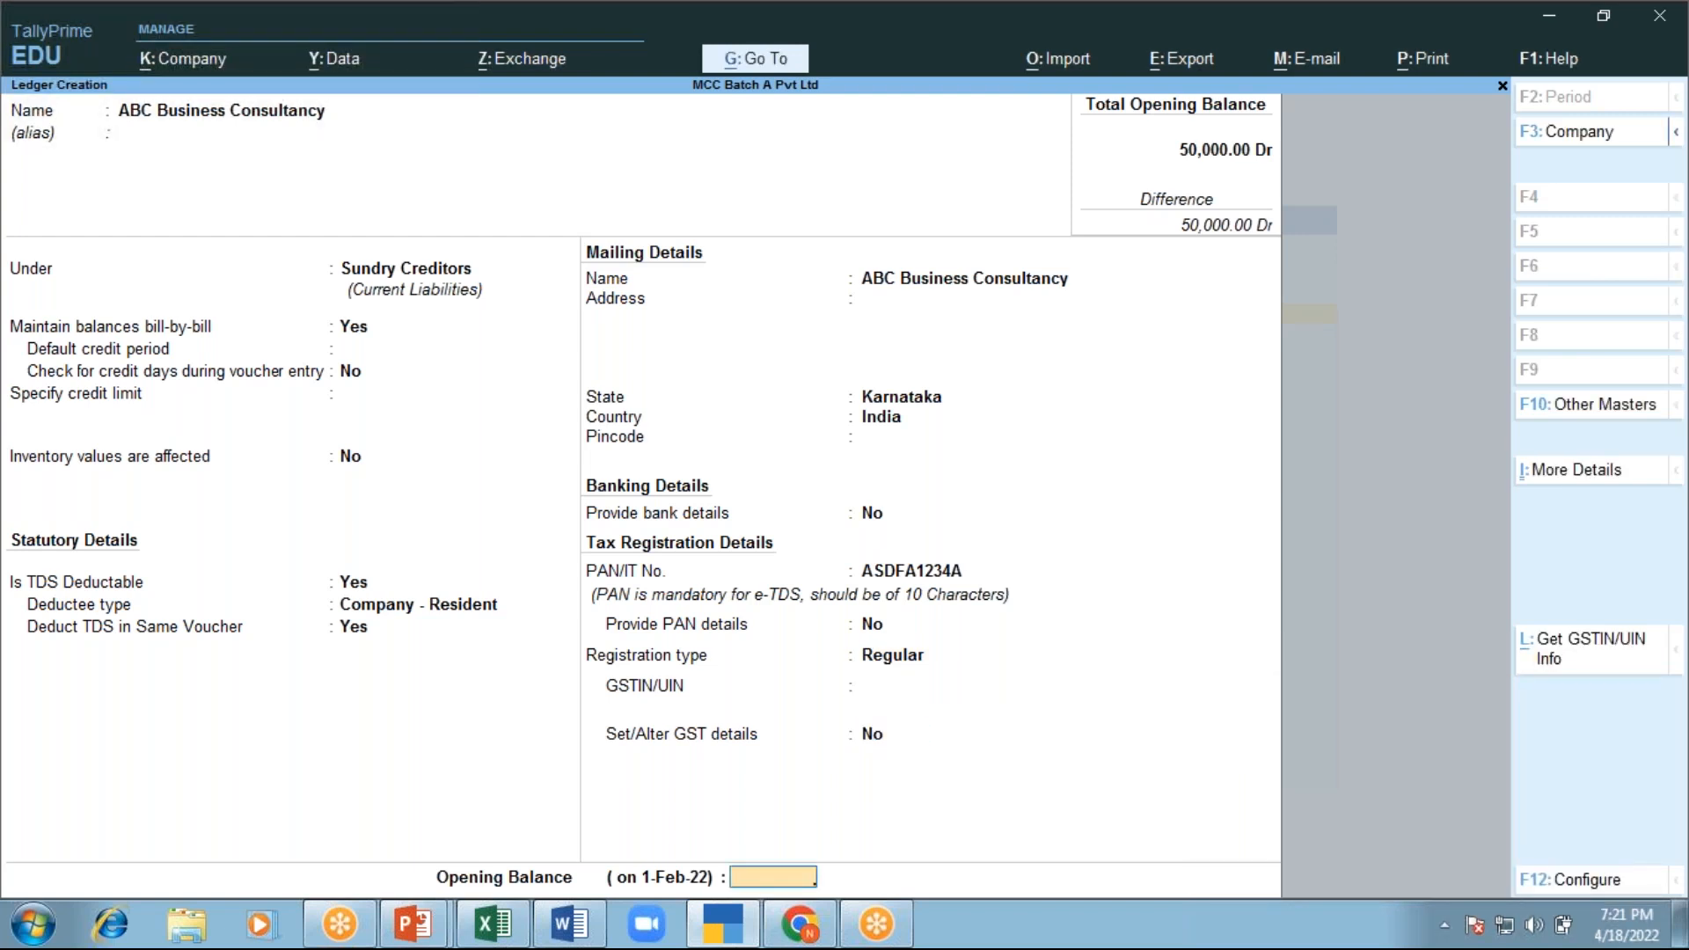
pyautogui.press('Return')
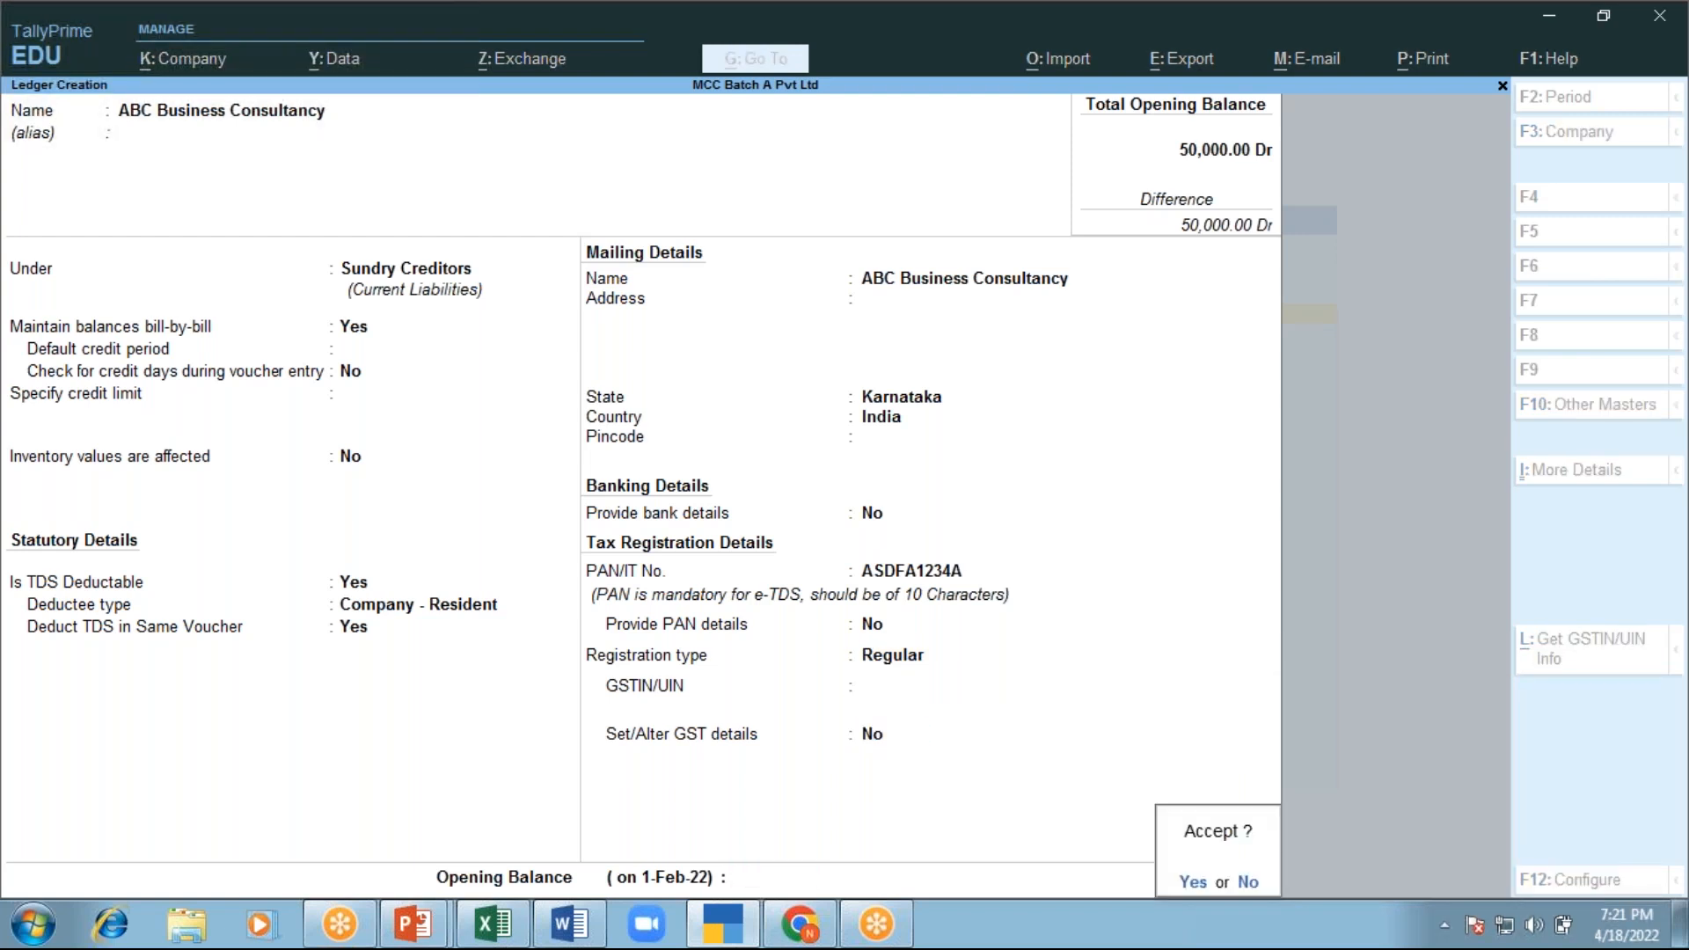
pyautogui.press('Return')
pyautogui.press('Escape')
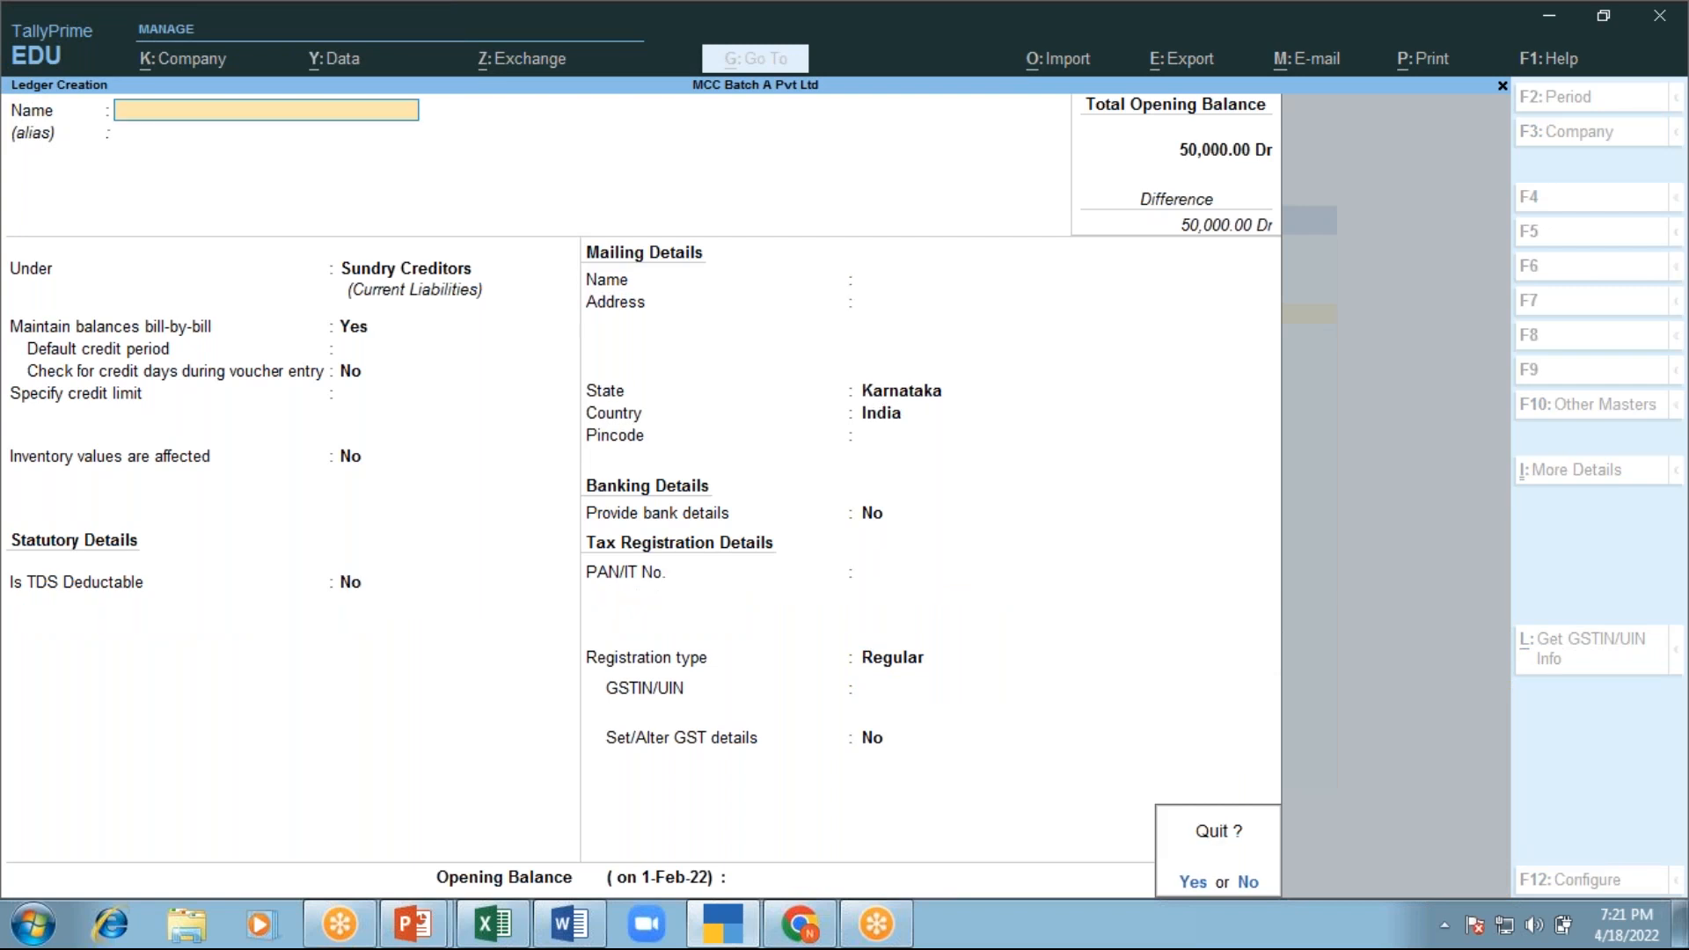
pyautogui.press('Return')
pyautogui.press('Escape')
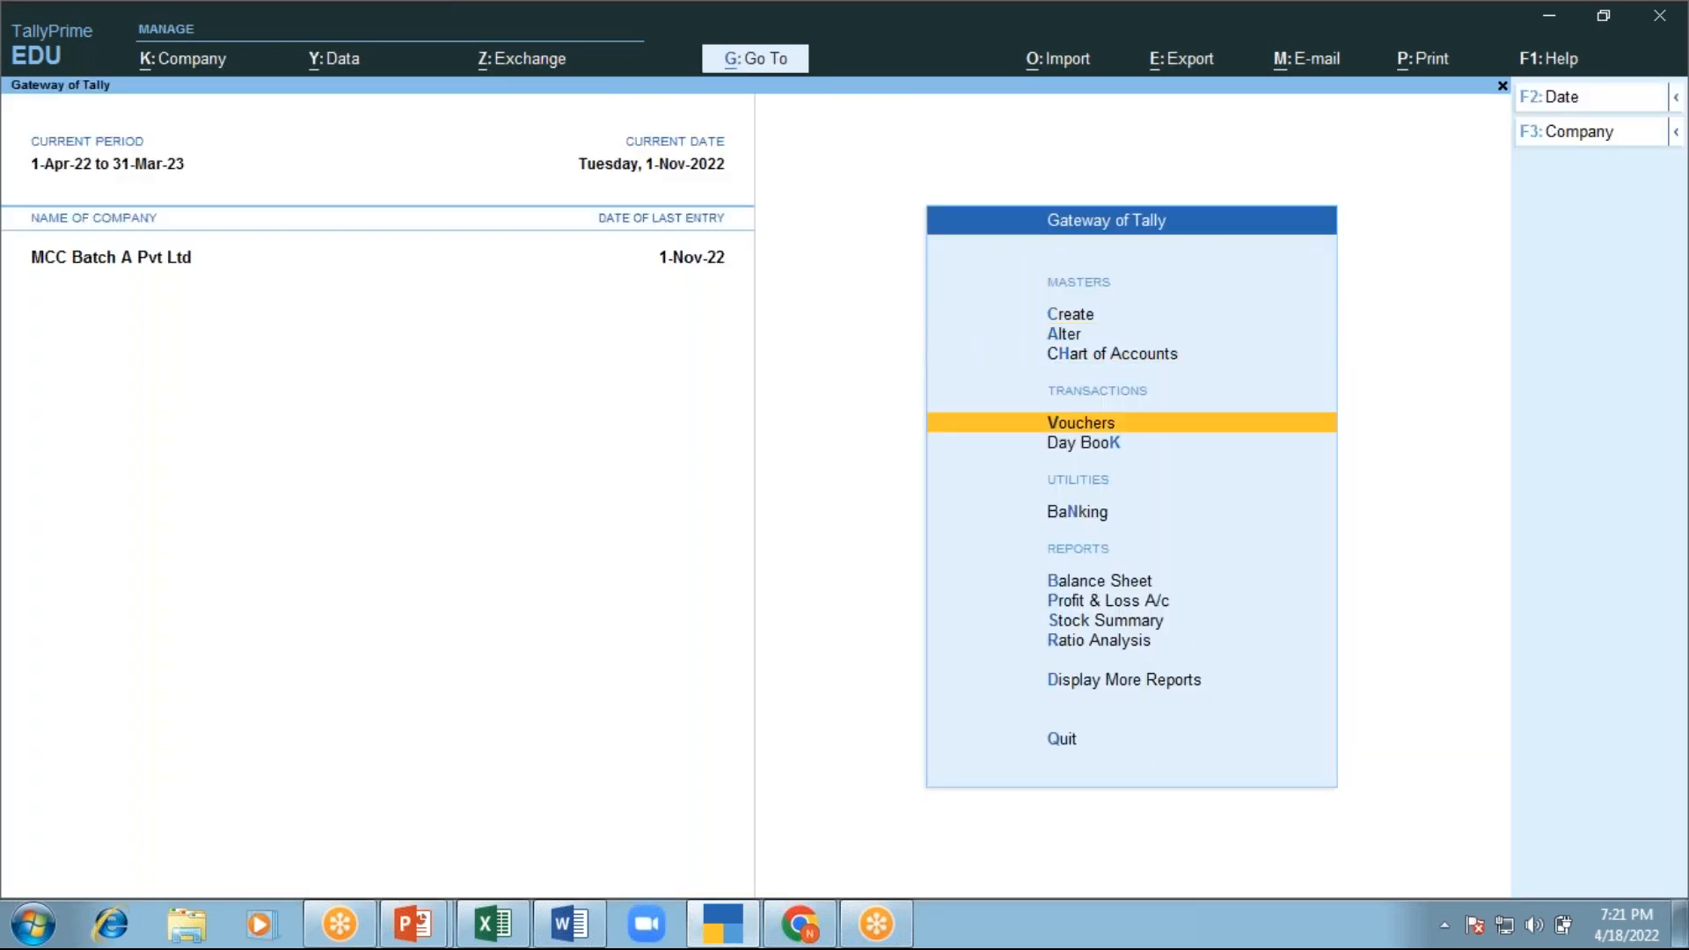
# Start a purchase voucher and set its date to 1-Apr-22
pyautogui.press('Return')
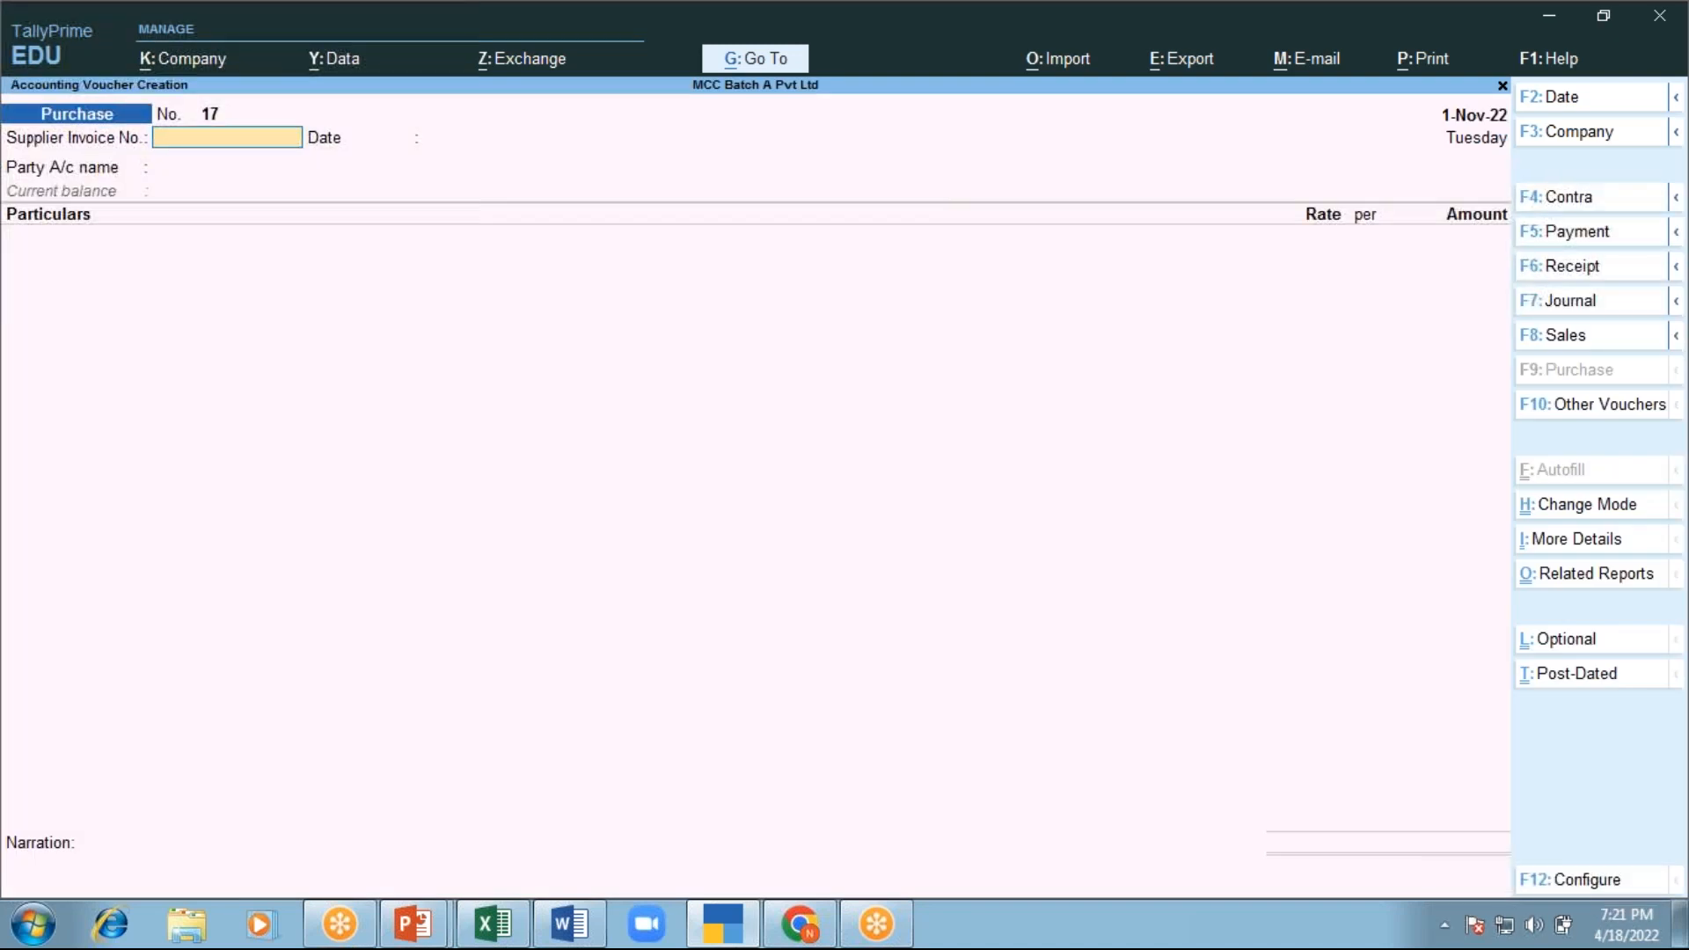
pyautogui.press('F2')
pyautogui.write('1.4.')
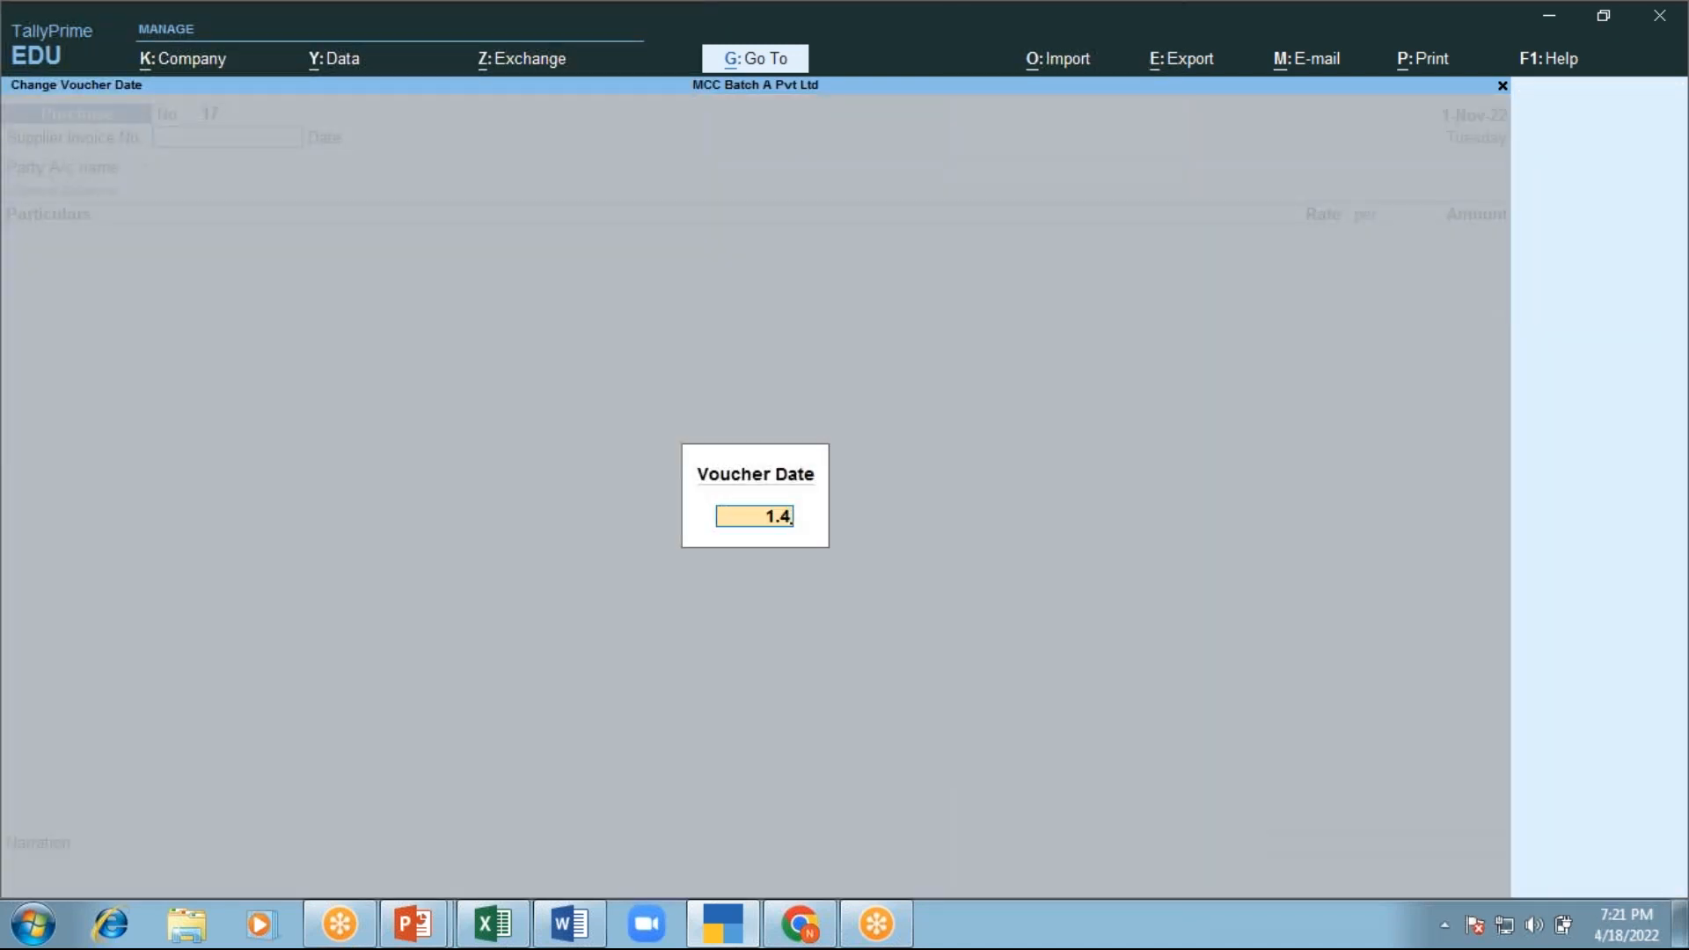
pyautogui.press('Return')
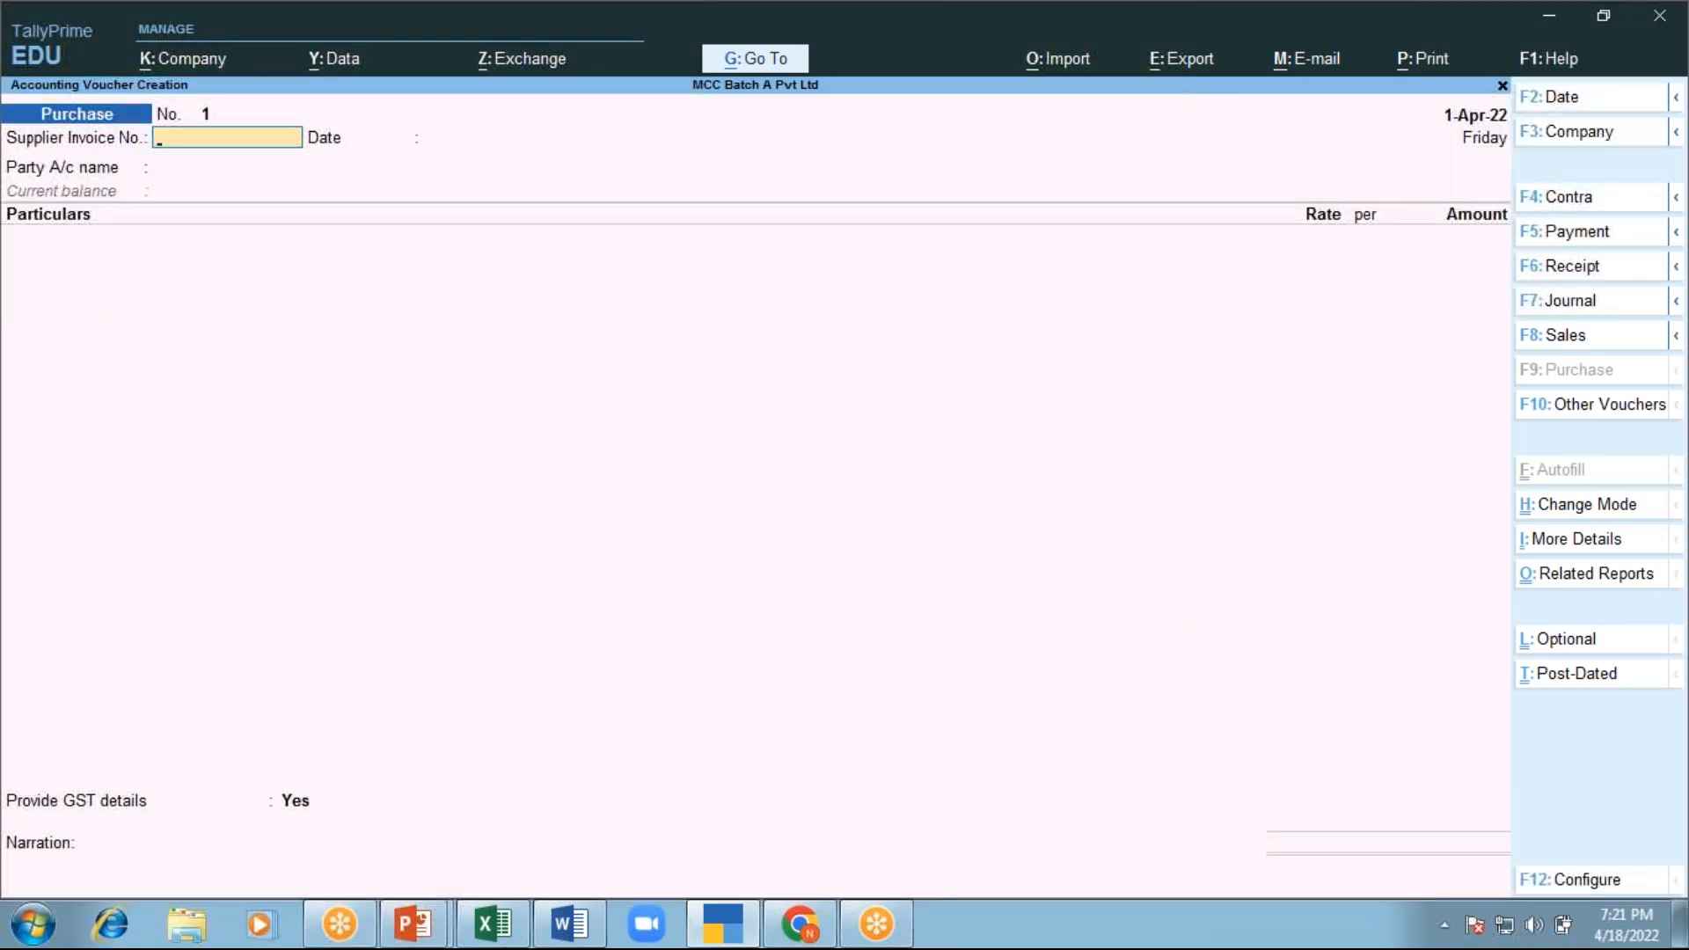
# Choose ABC Business Consultancy as the voucher's party account and accept the party details without entering receipt or order data
pyautogui.press('Return')
pyautogui.press('Down')
pyautogui.press('Down')
pyautogui.press('Down')
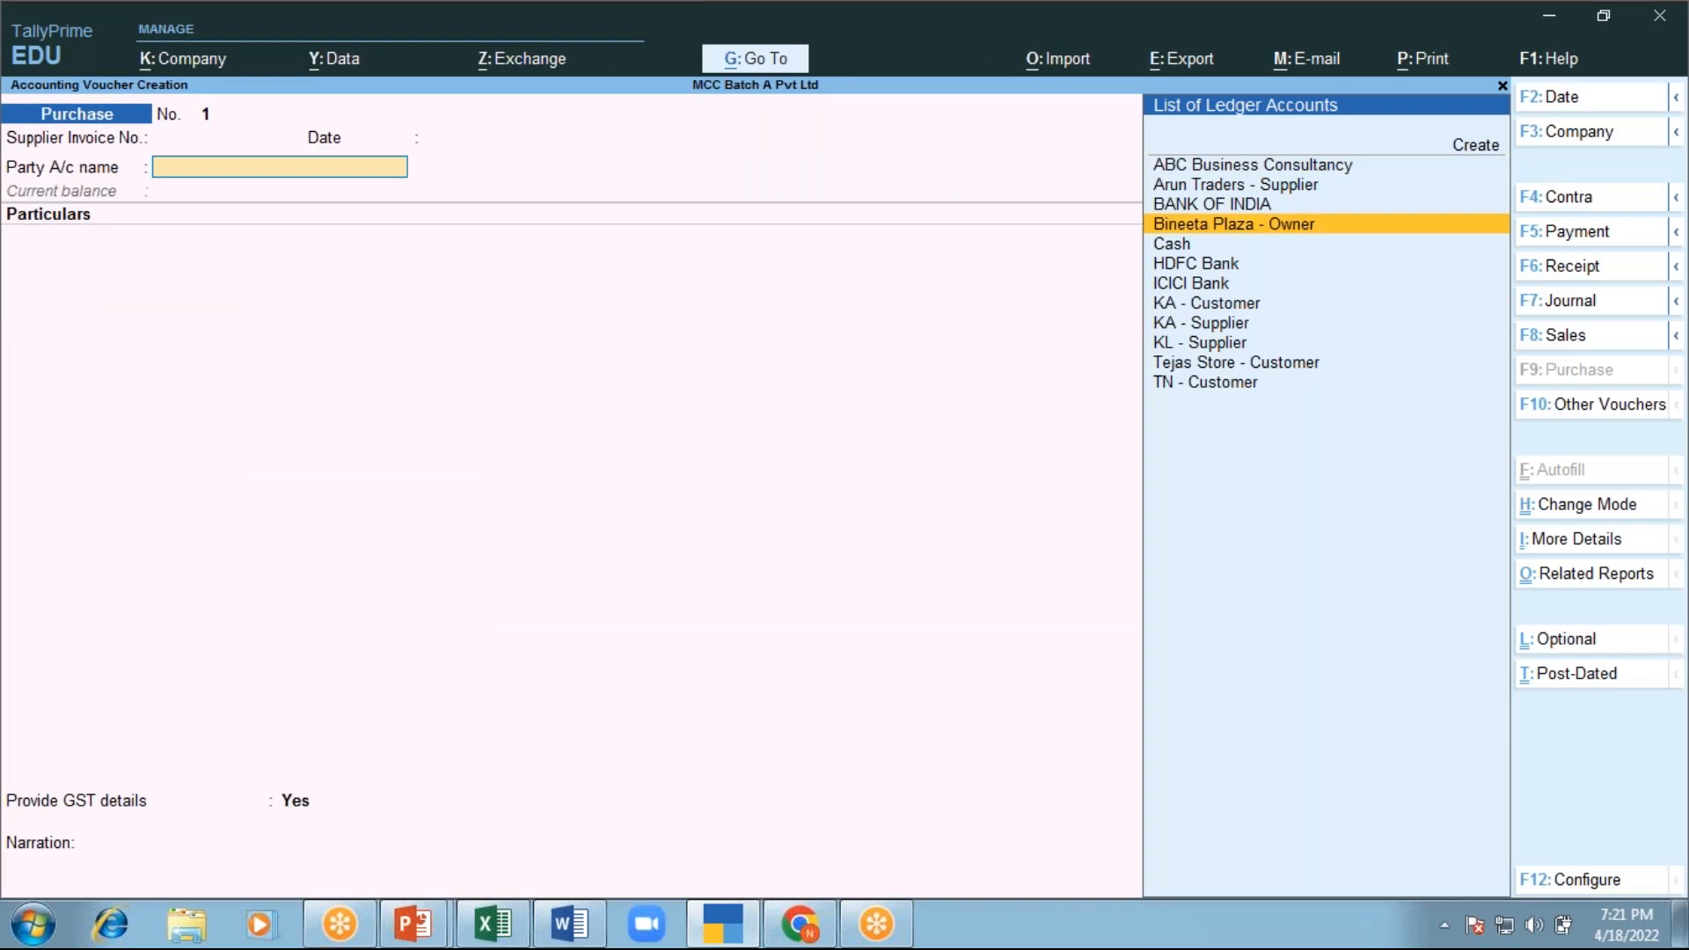
pyautogui.press('Up')
pyautogui.press('Up')
pyautogui.press('Up')
pyautogui.press('Return')
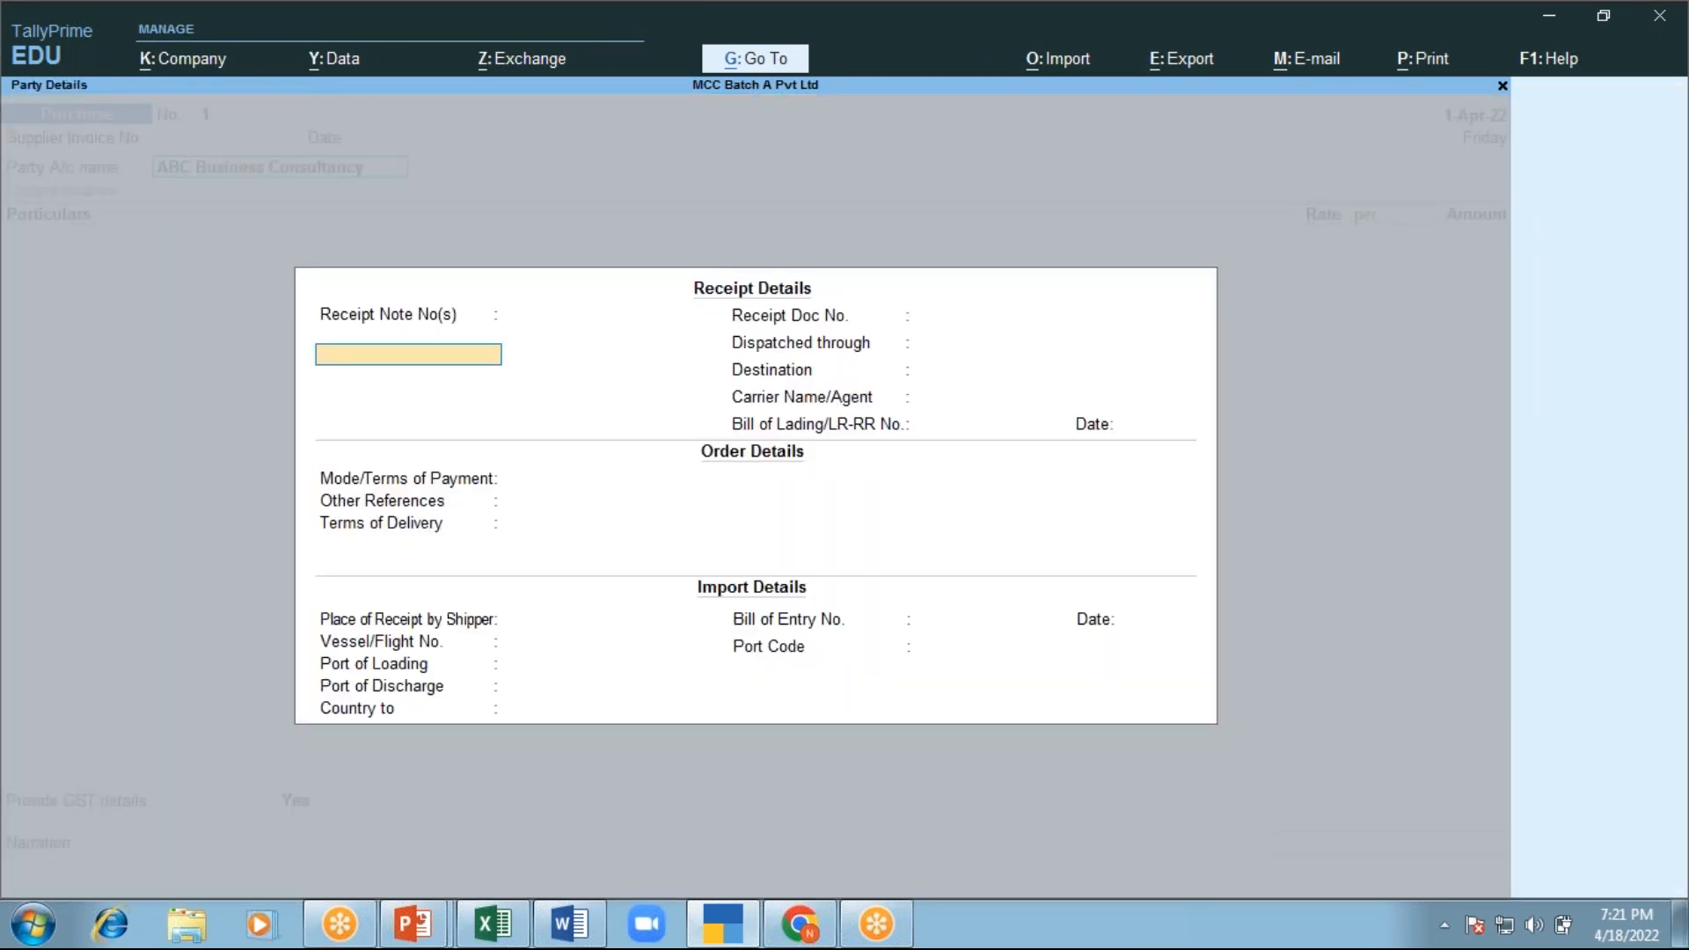
pyautogui.hotkey('ctrl', 'a')
pyautogui.hotkey('ctrl', 'a')
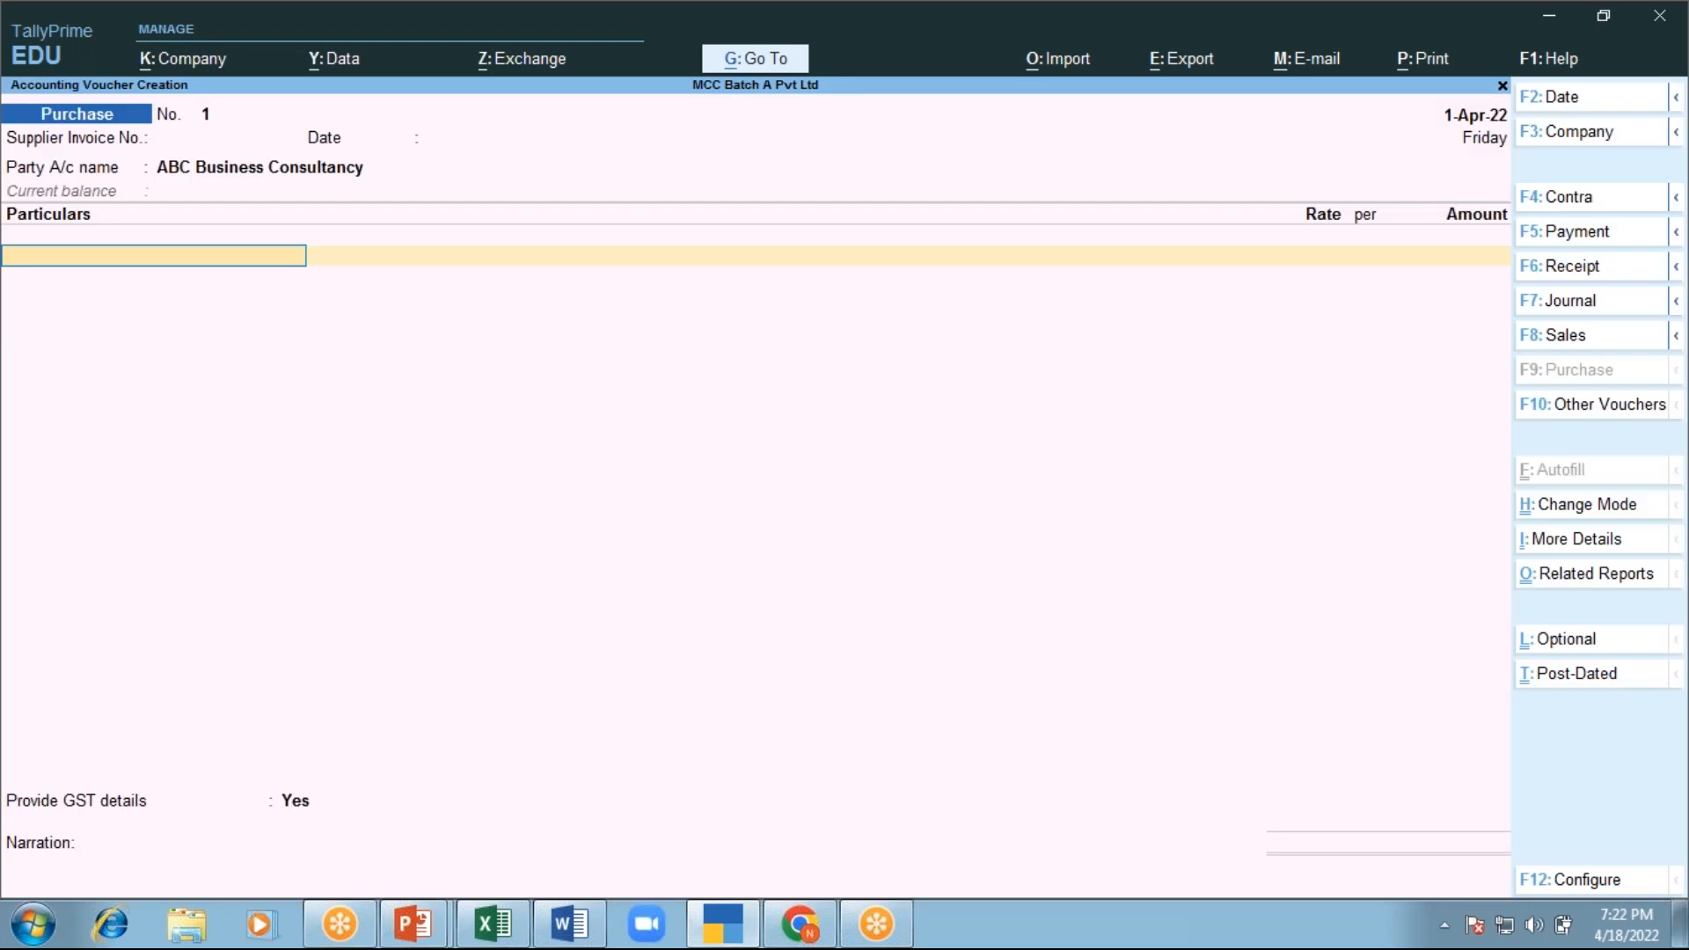
# Enter Professional Fee for 20,000 in the purchase voucher, with TDS on Professional Fee as the nature of payment
pyautogui.write('Pr')
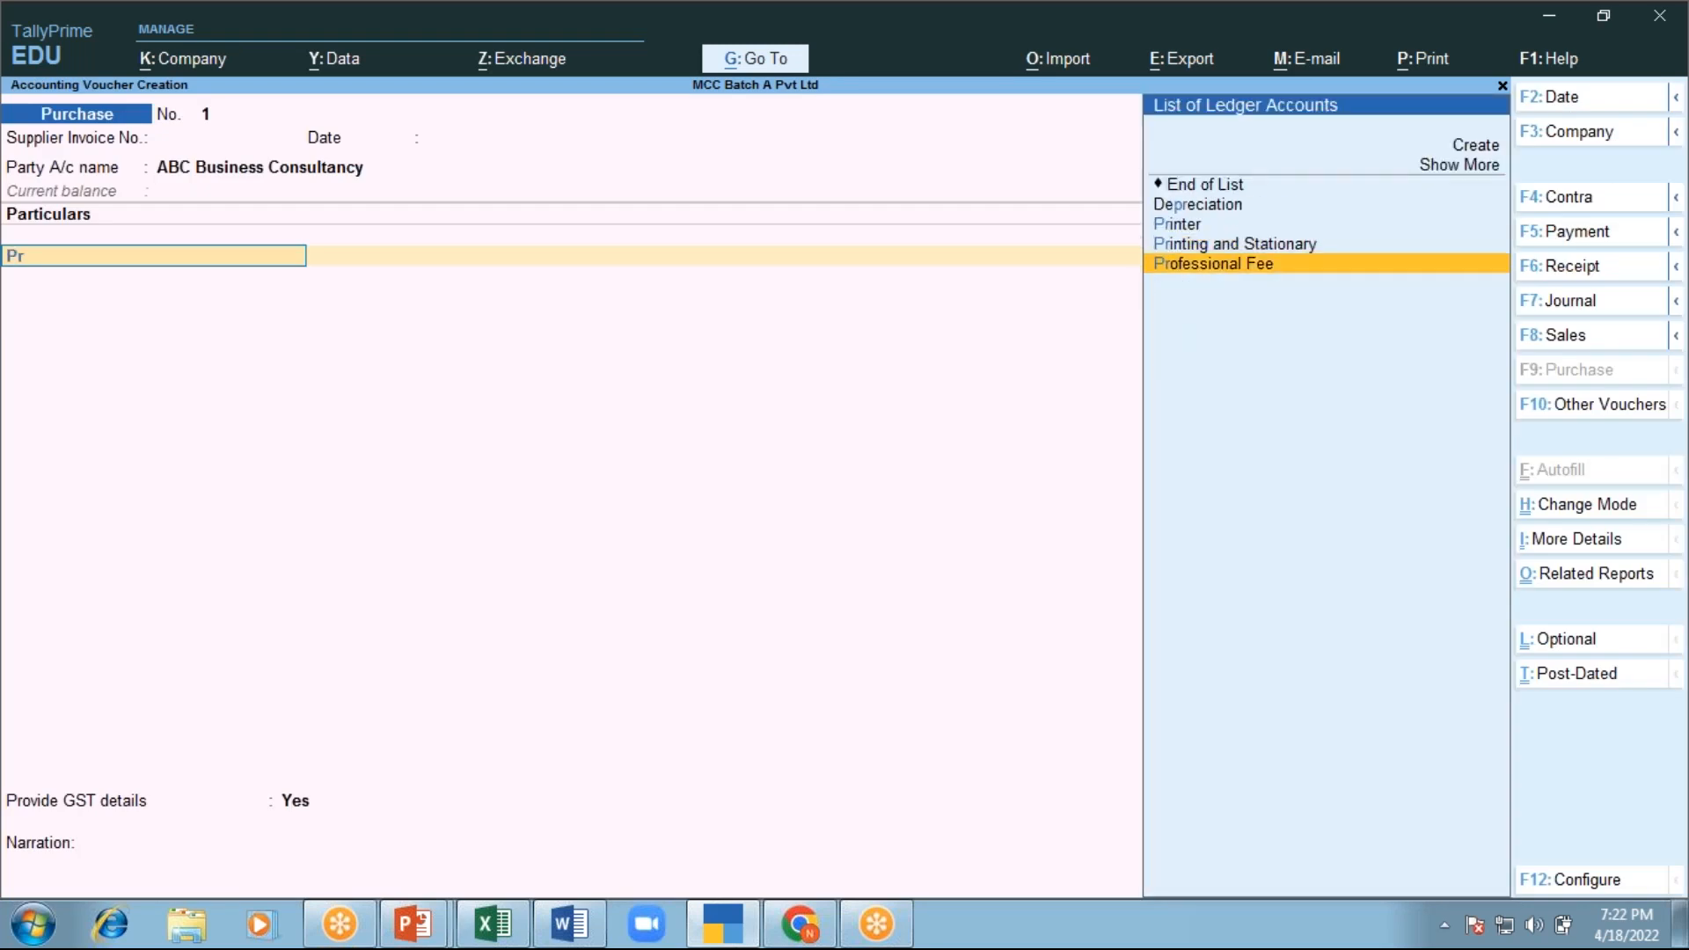
pyautogui.press('Return')
pyautogui.write('15000')
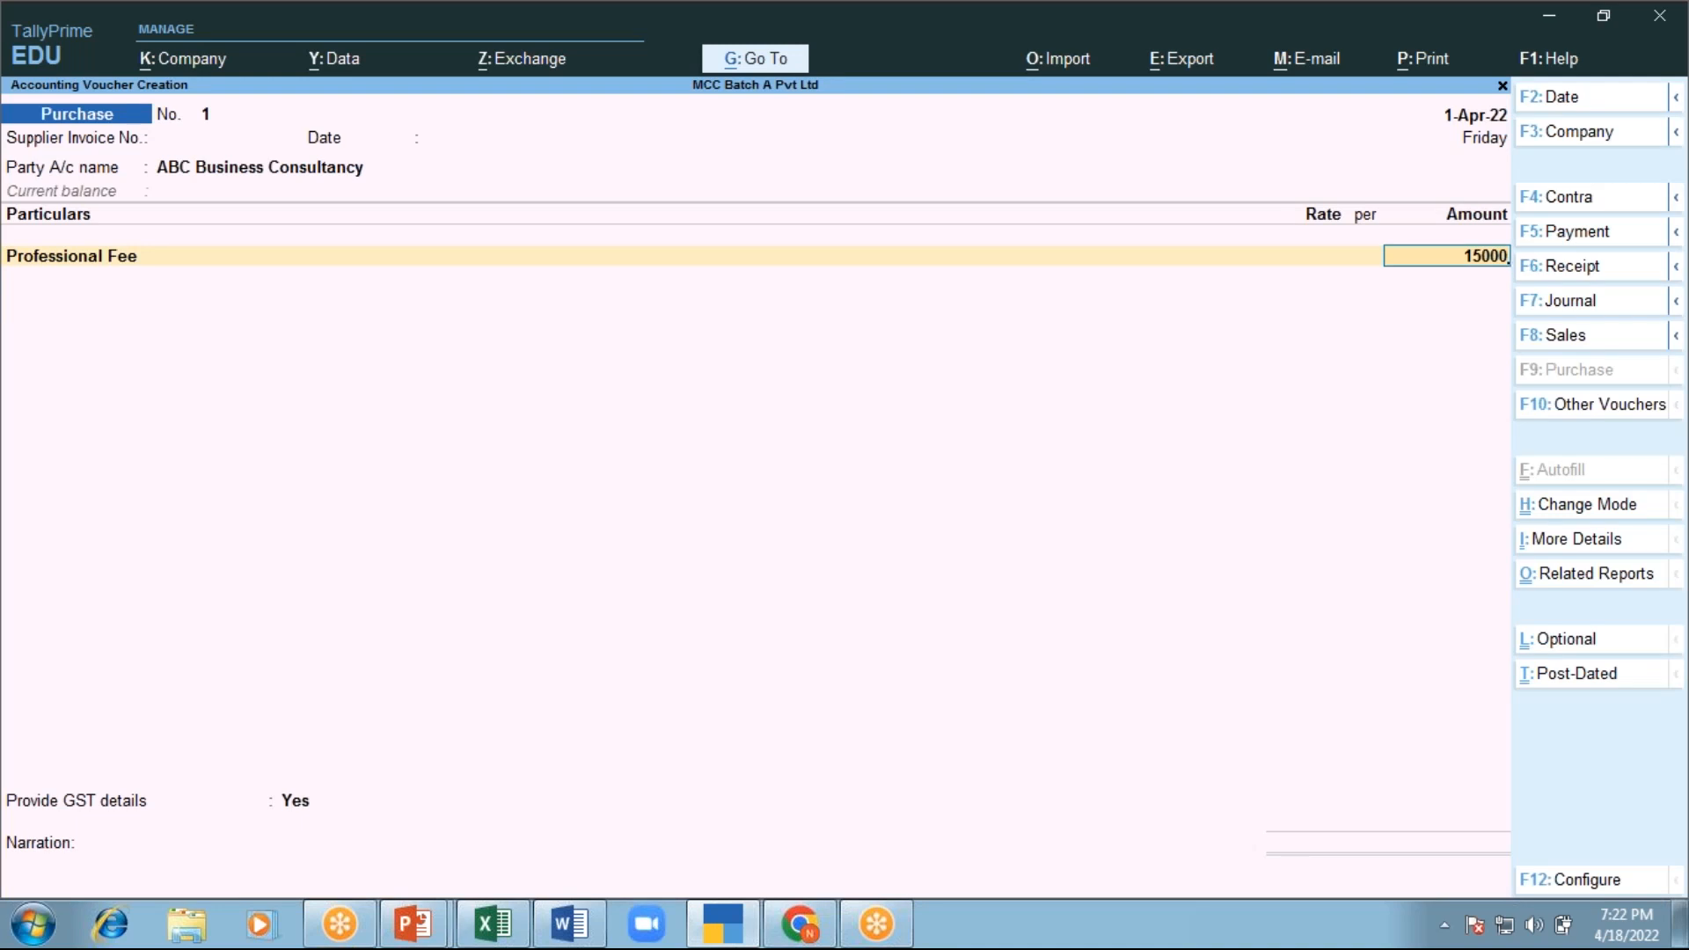
pyautogui.press('BackSpace')
pyautogui.press('BackSpace')
pyautogui.press('BackSpace')
pyautogui.press('BackSpace')
pyautogui.press('BackSpace')
pyautogui.write('20000')
pyautogui.press('Return')
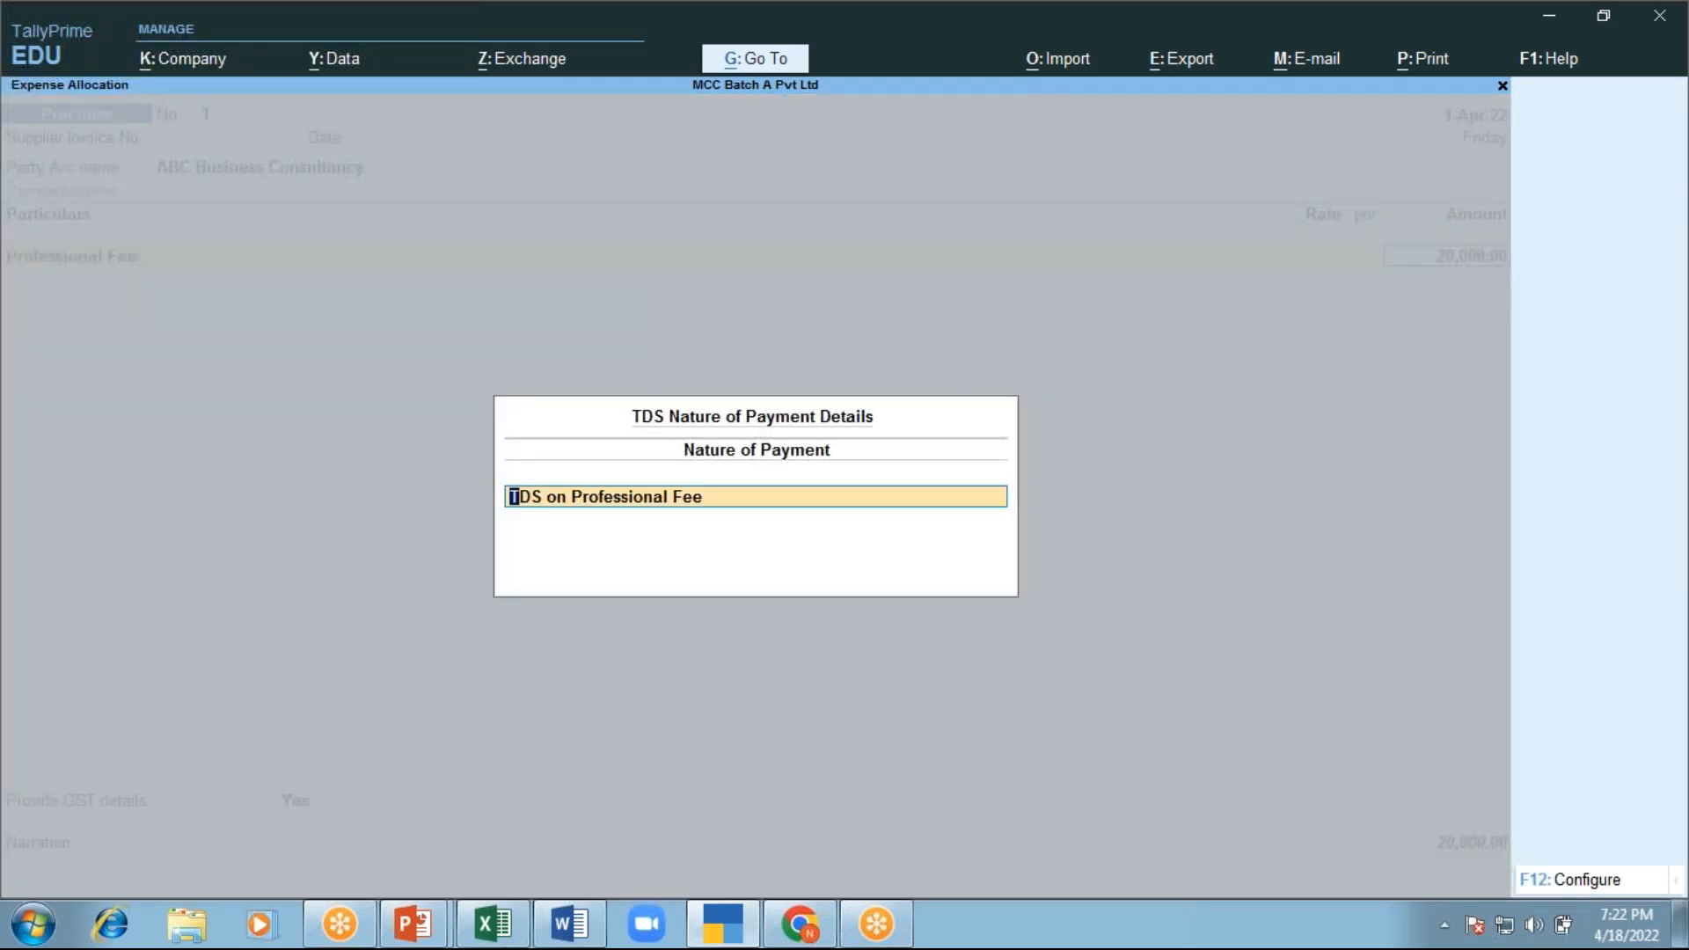
pyautogui.press('Return')
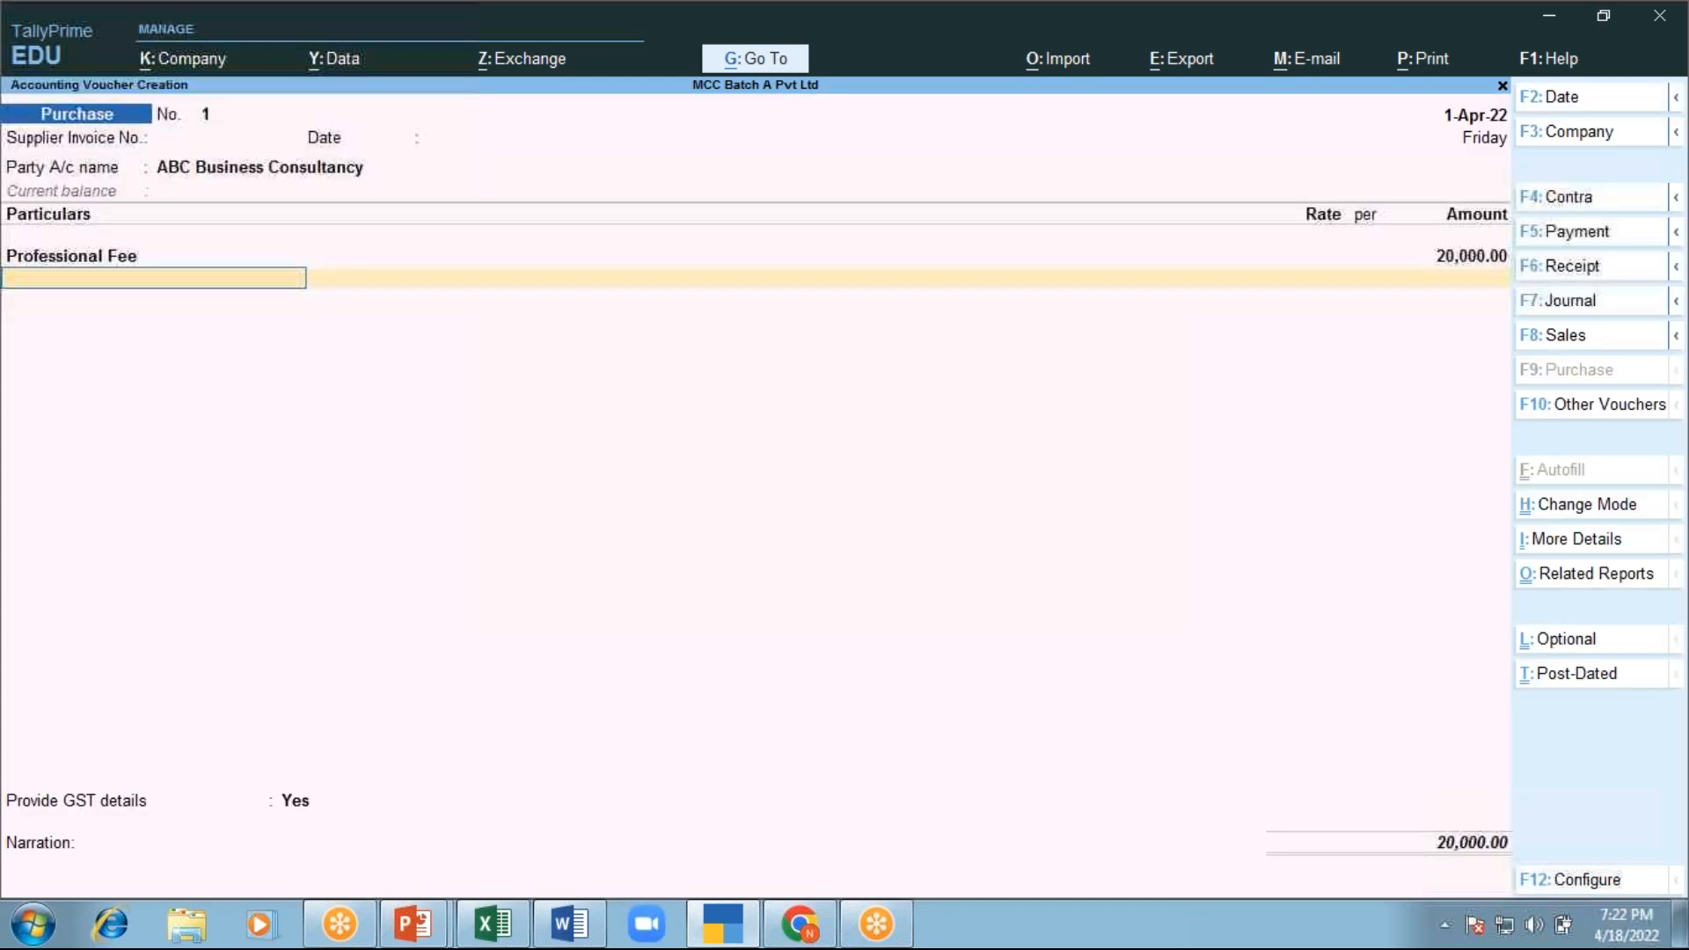
# Try to add a TDS Duty line below Professional Fee in the purchase voucher
pyautogui.press('Return')
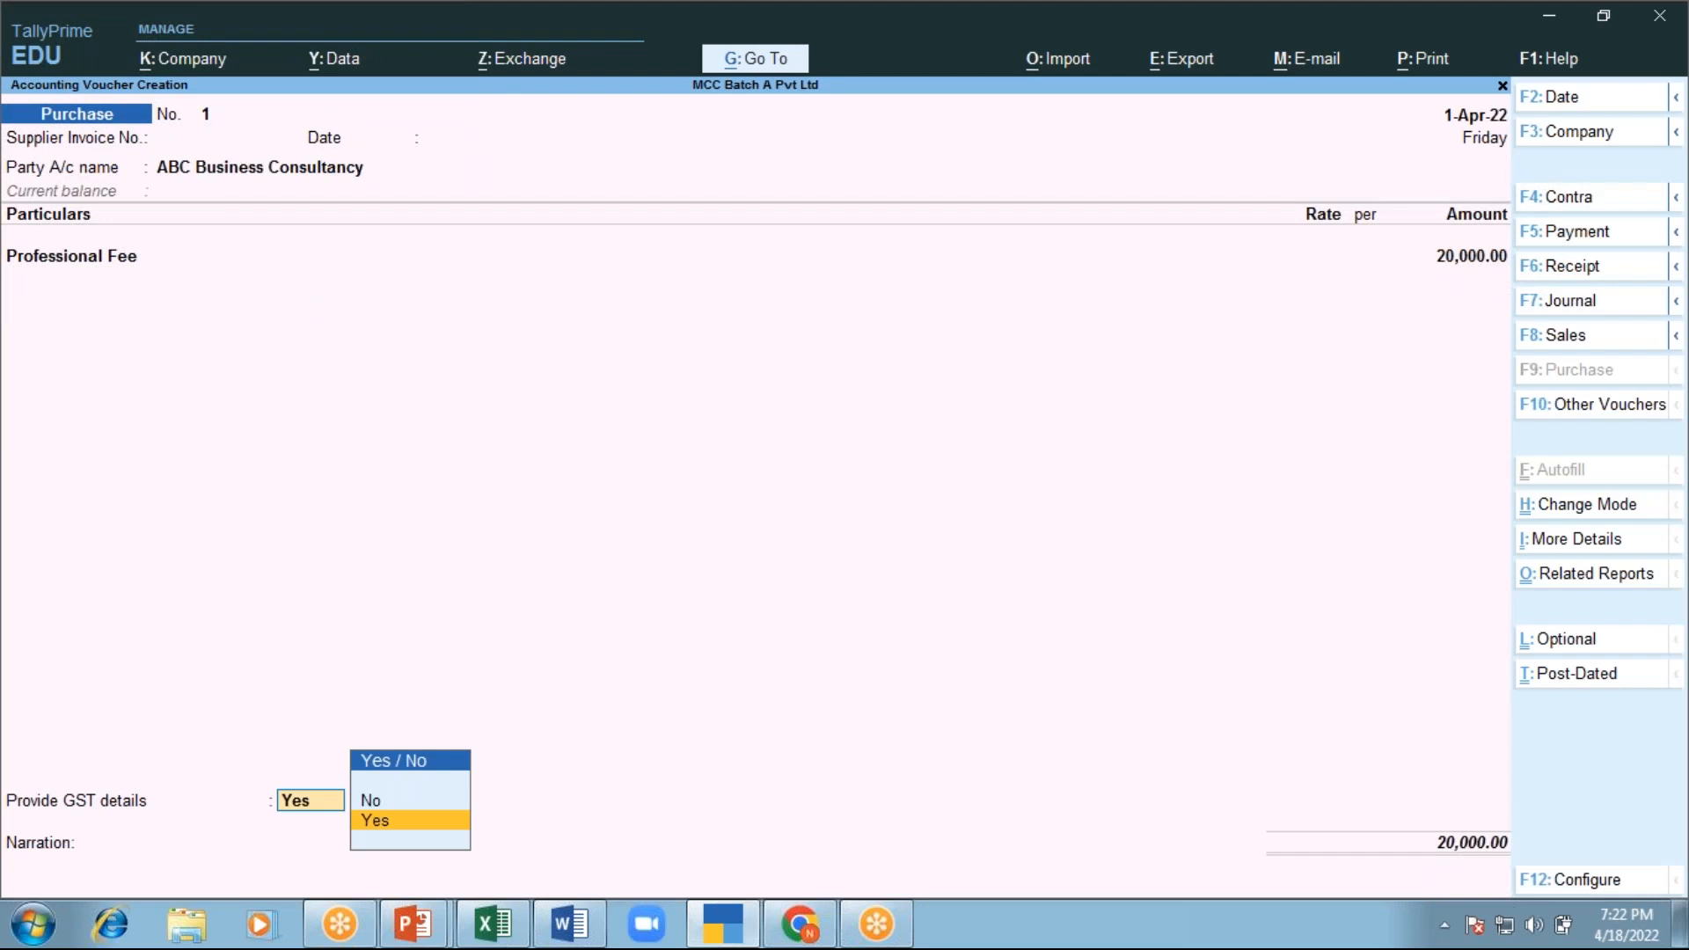
pyautogui.press('BackSpace')
pyautogui.press('Return')
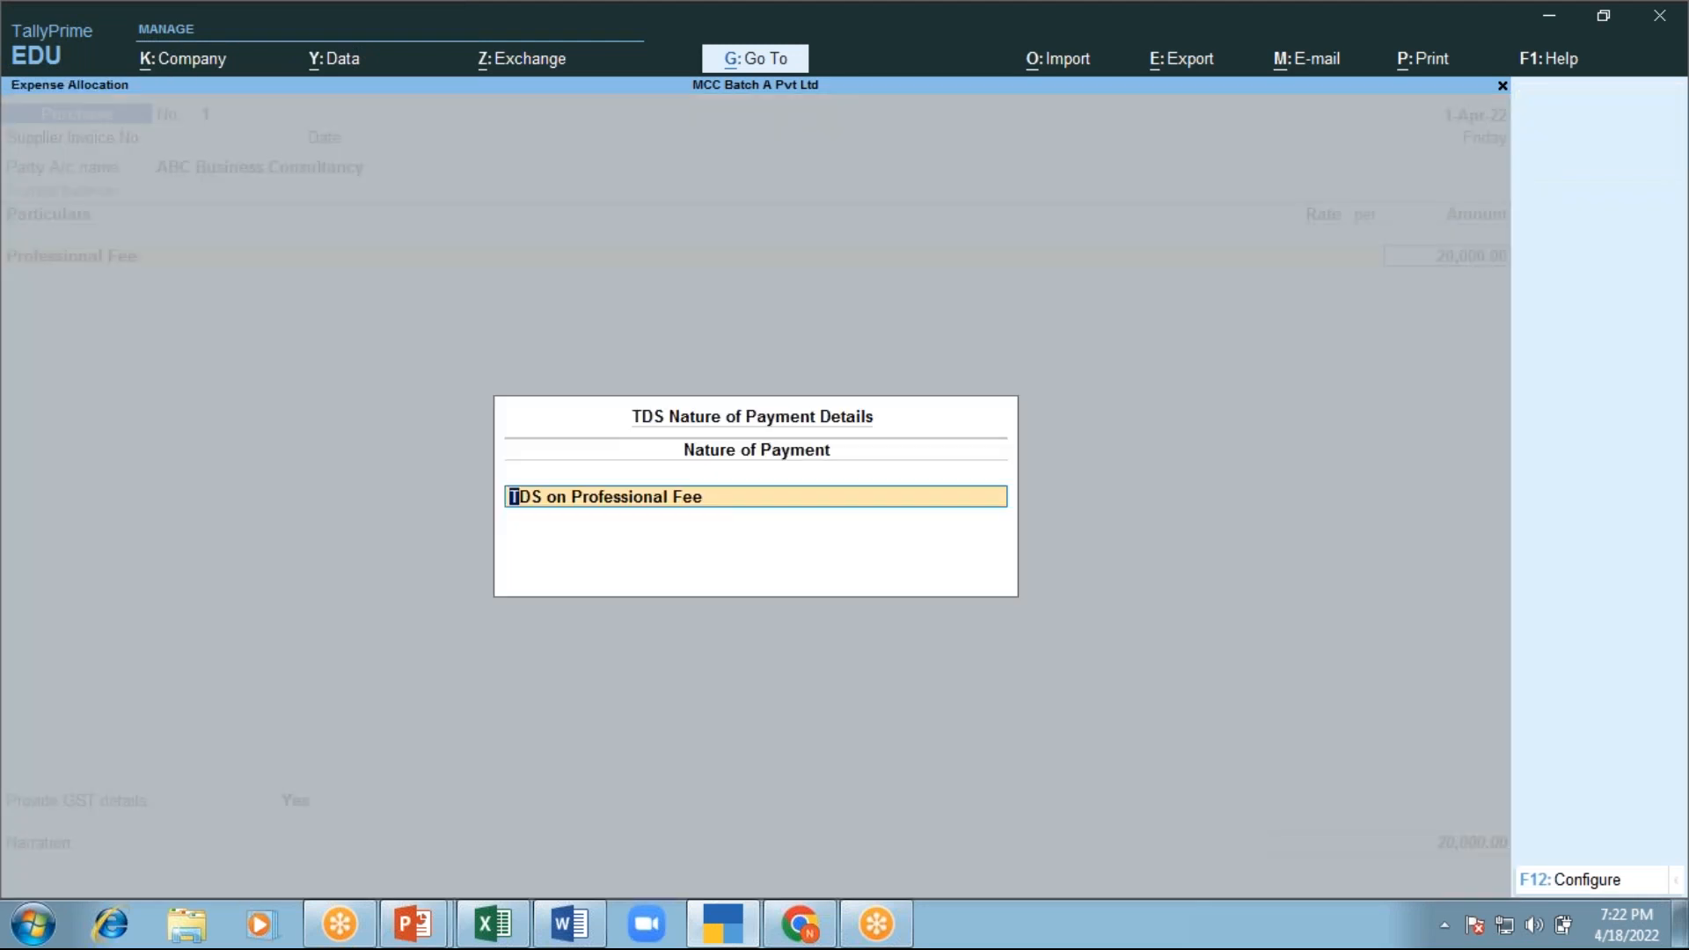
pyautogui.press('Return')
pyautogui.write('TDS Duty')
pyautogui.press('Return')
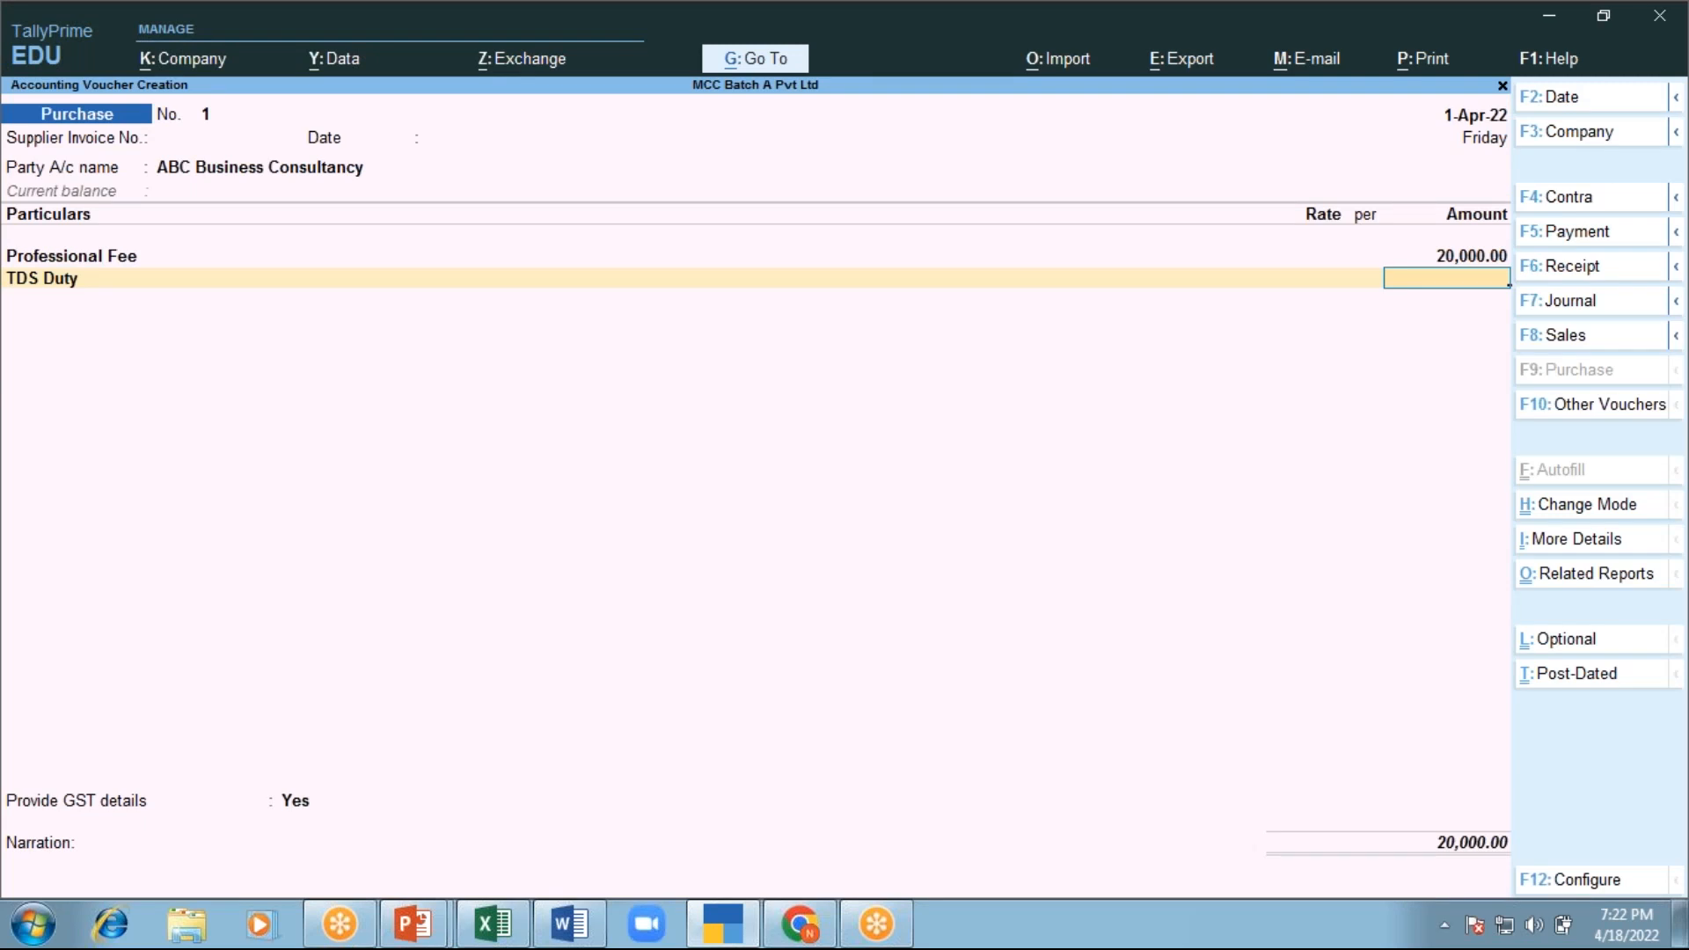
pyautogui.press('BackSpace')
pyautogui.press('BackSpace')
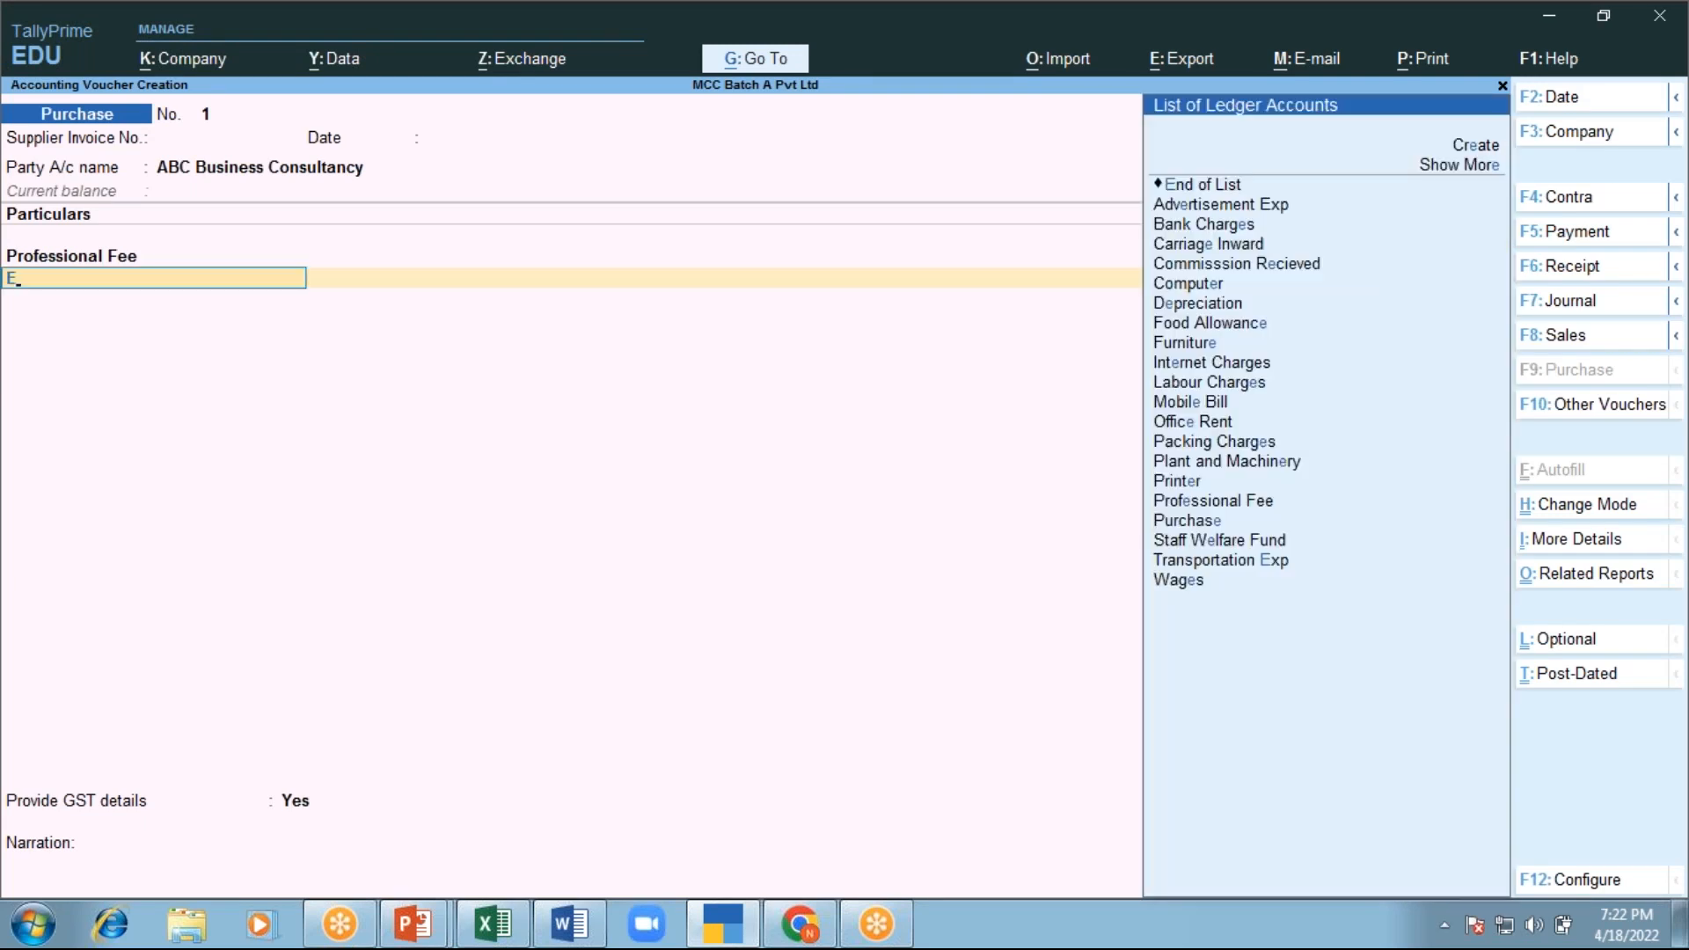
# End the list of particulars after Professional Fee and set Provide GST details to No
pyautogui.press('Return')
pyautogui.press('Return')
pyautogui.press('Escape')
pyautogui.press('Up')
pyautogui.press('Return')
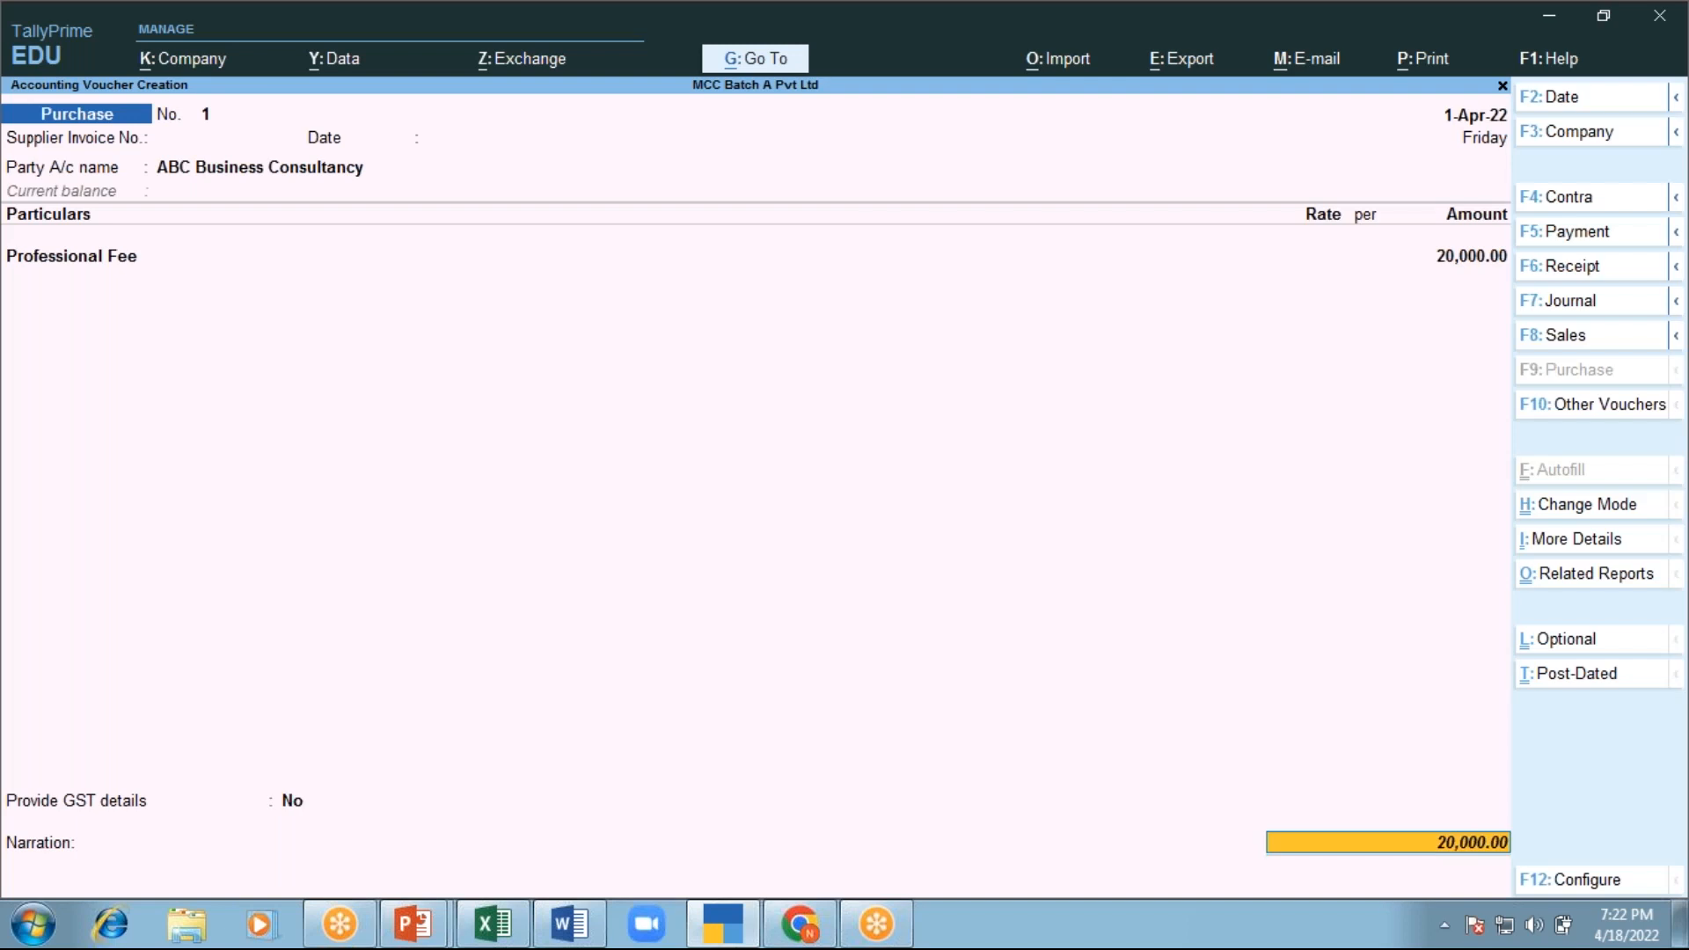
# Allocate 20,000 Cr for ABC Business Consultancy to a new bill reference named 1, leaving the narration blank
pyautogui.press('Return')
pyautogui.press('Return')
pyautogui.press('Return')
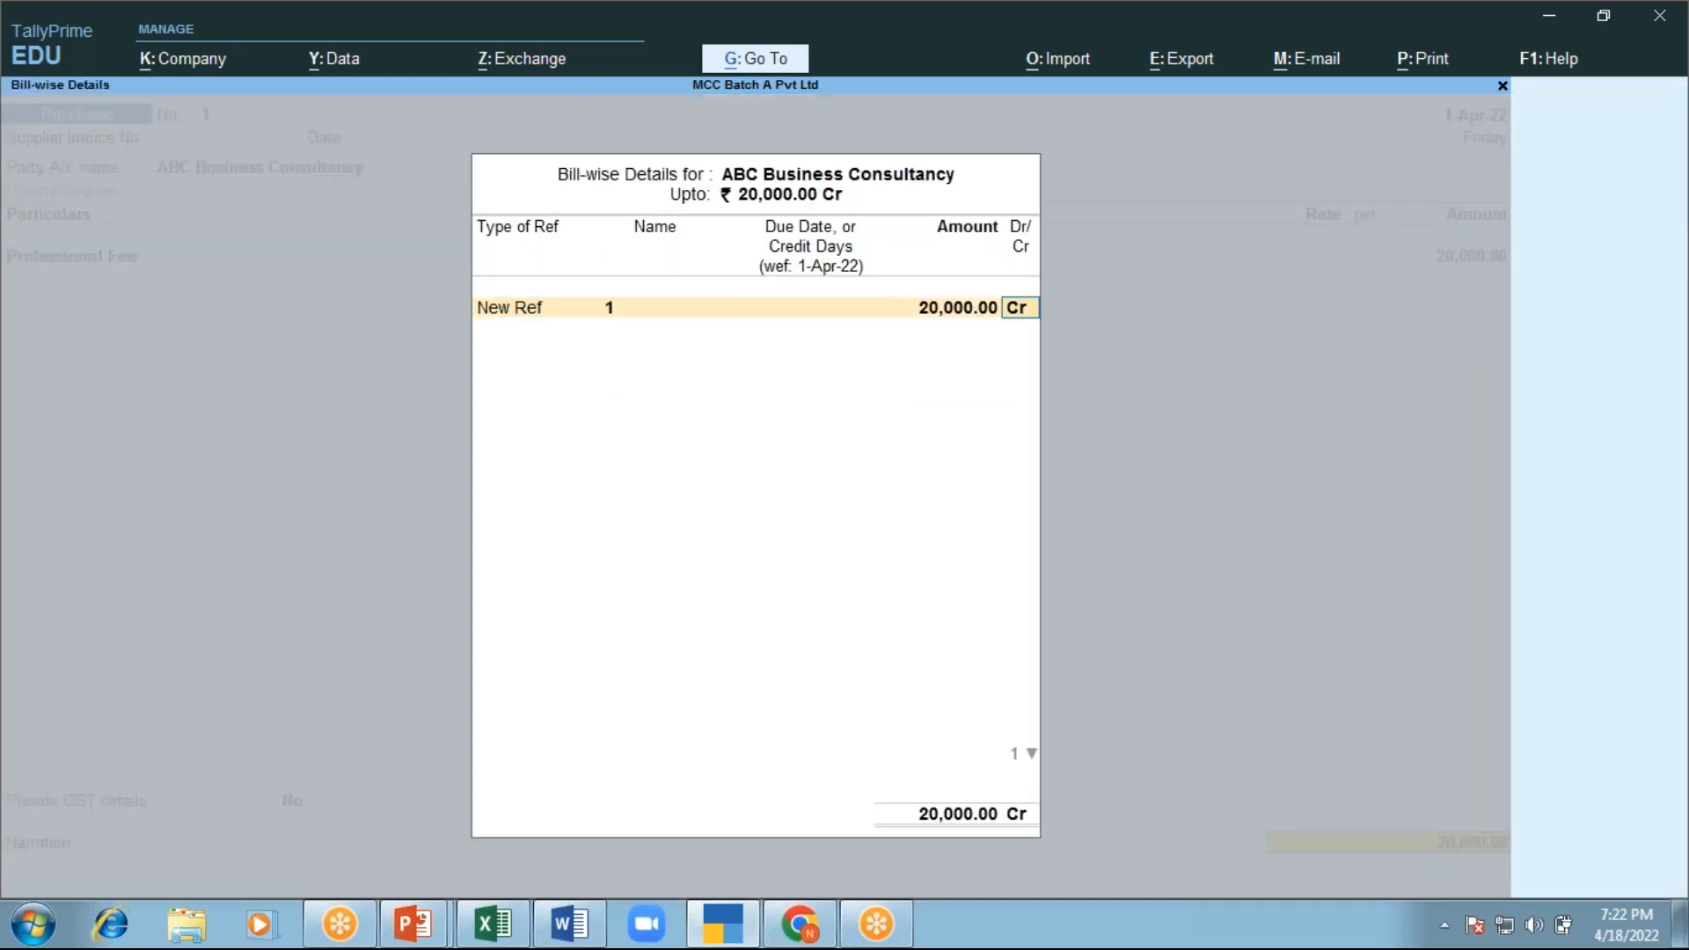
pyautogui.press('Return')
pyautogui.press('Return')
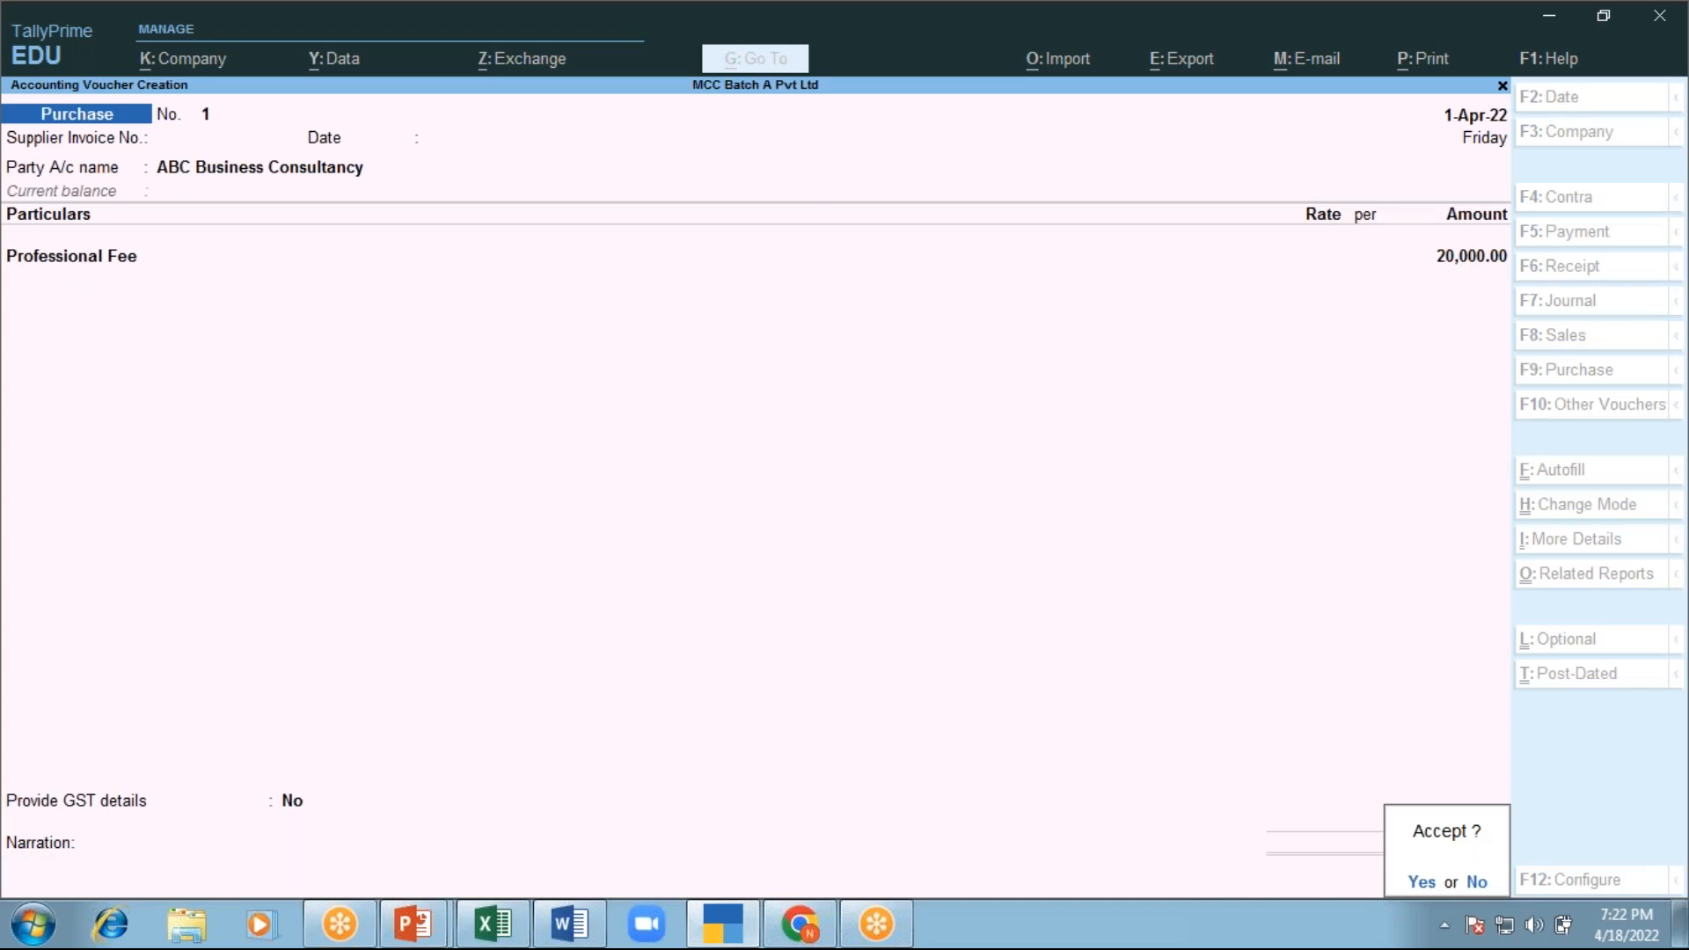
# Save the purchase voucher and set the date of the new purchase voucher to 1-May-22
pyautogui.press('Return')
pyautogui.press('Return')
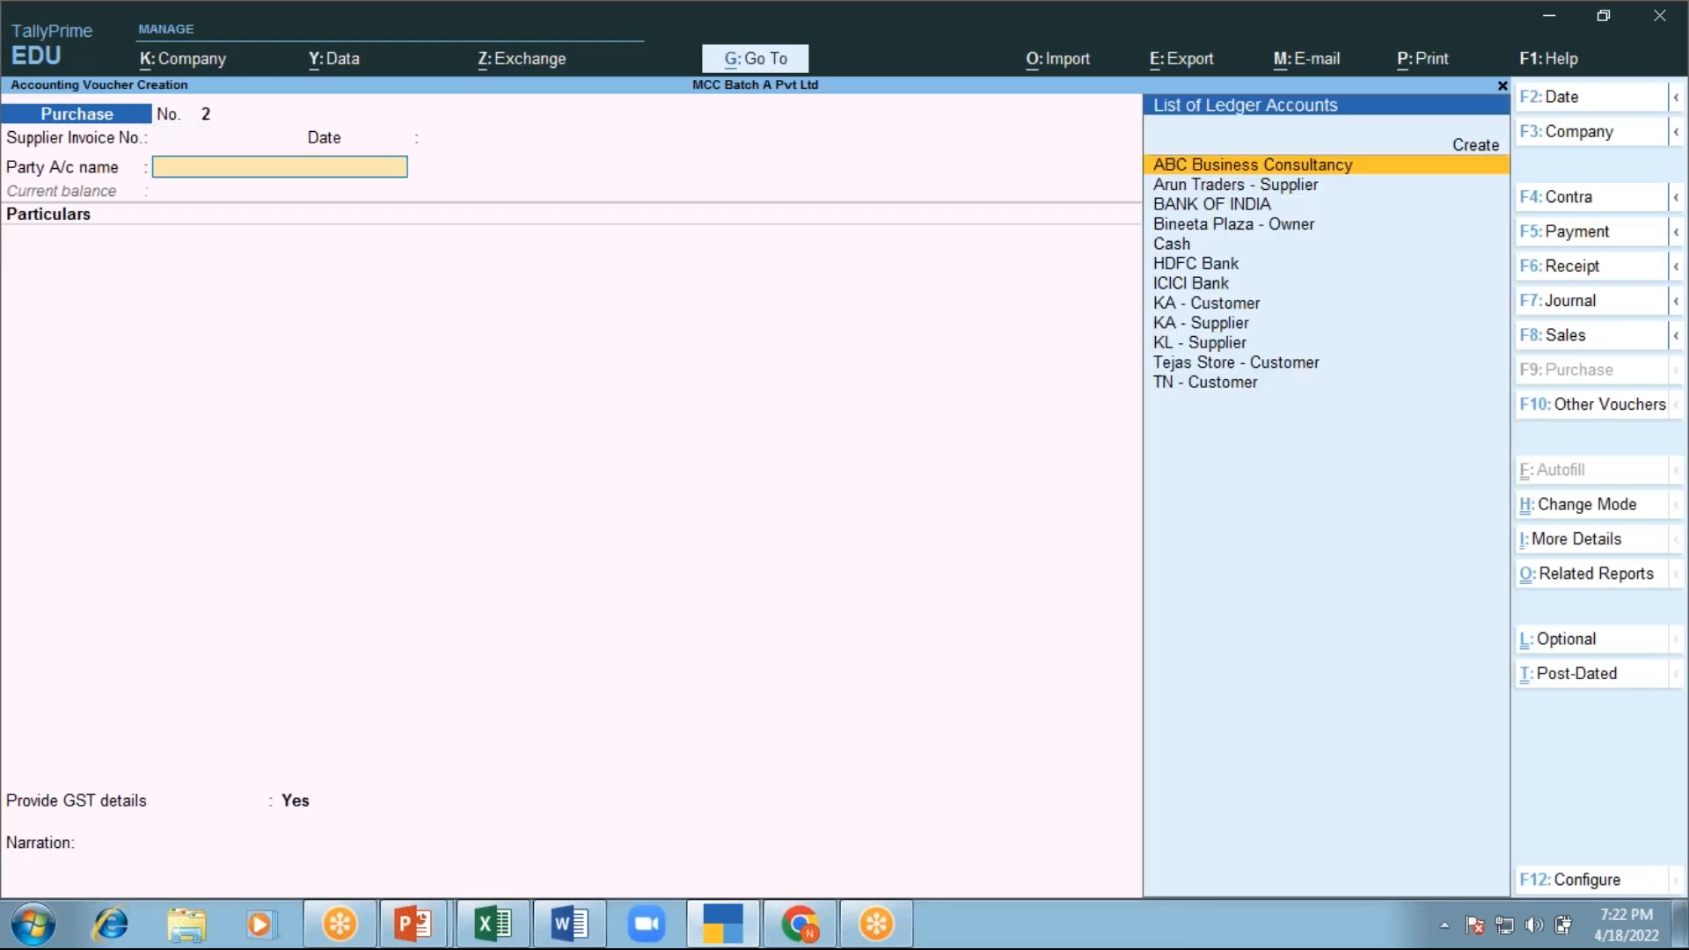
pyautogui.press('F2')
pyautogui.write('1-6')
pyautogui.press('Return')
pyautogui.press('Return')
pyautogui.hotkey('ctrl', 'a')
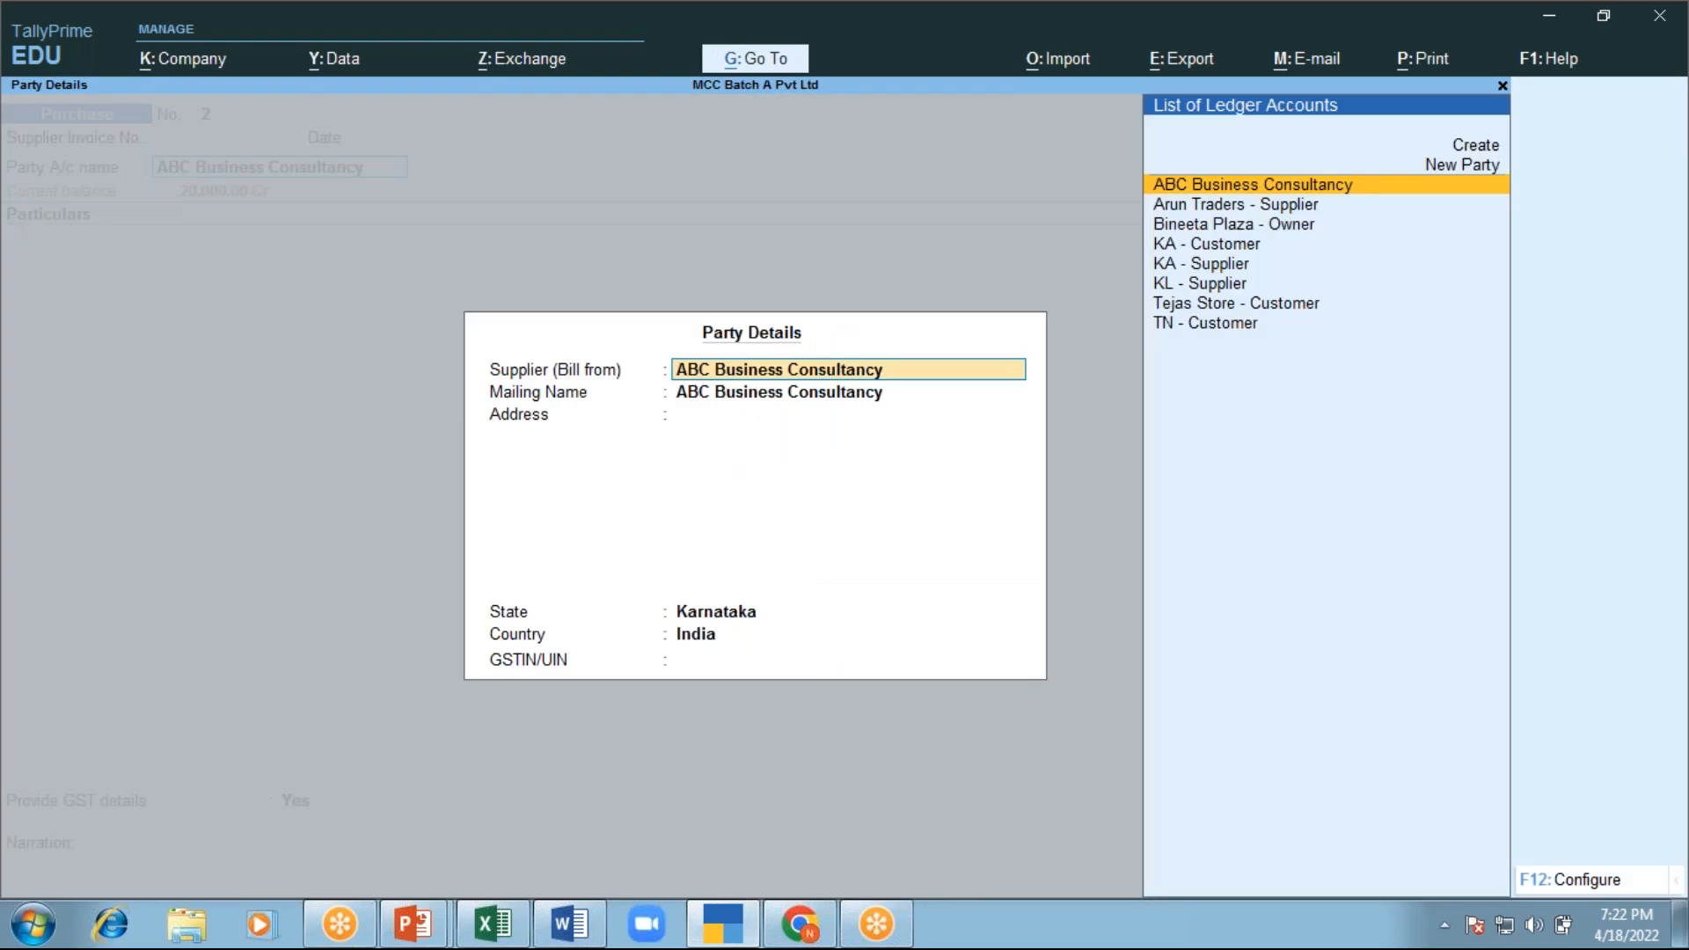
pyautogui.hotkey('ctrl', 'q')
pyautogui.press('Return')
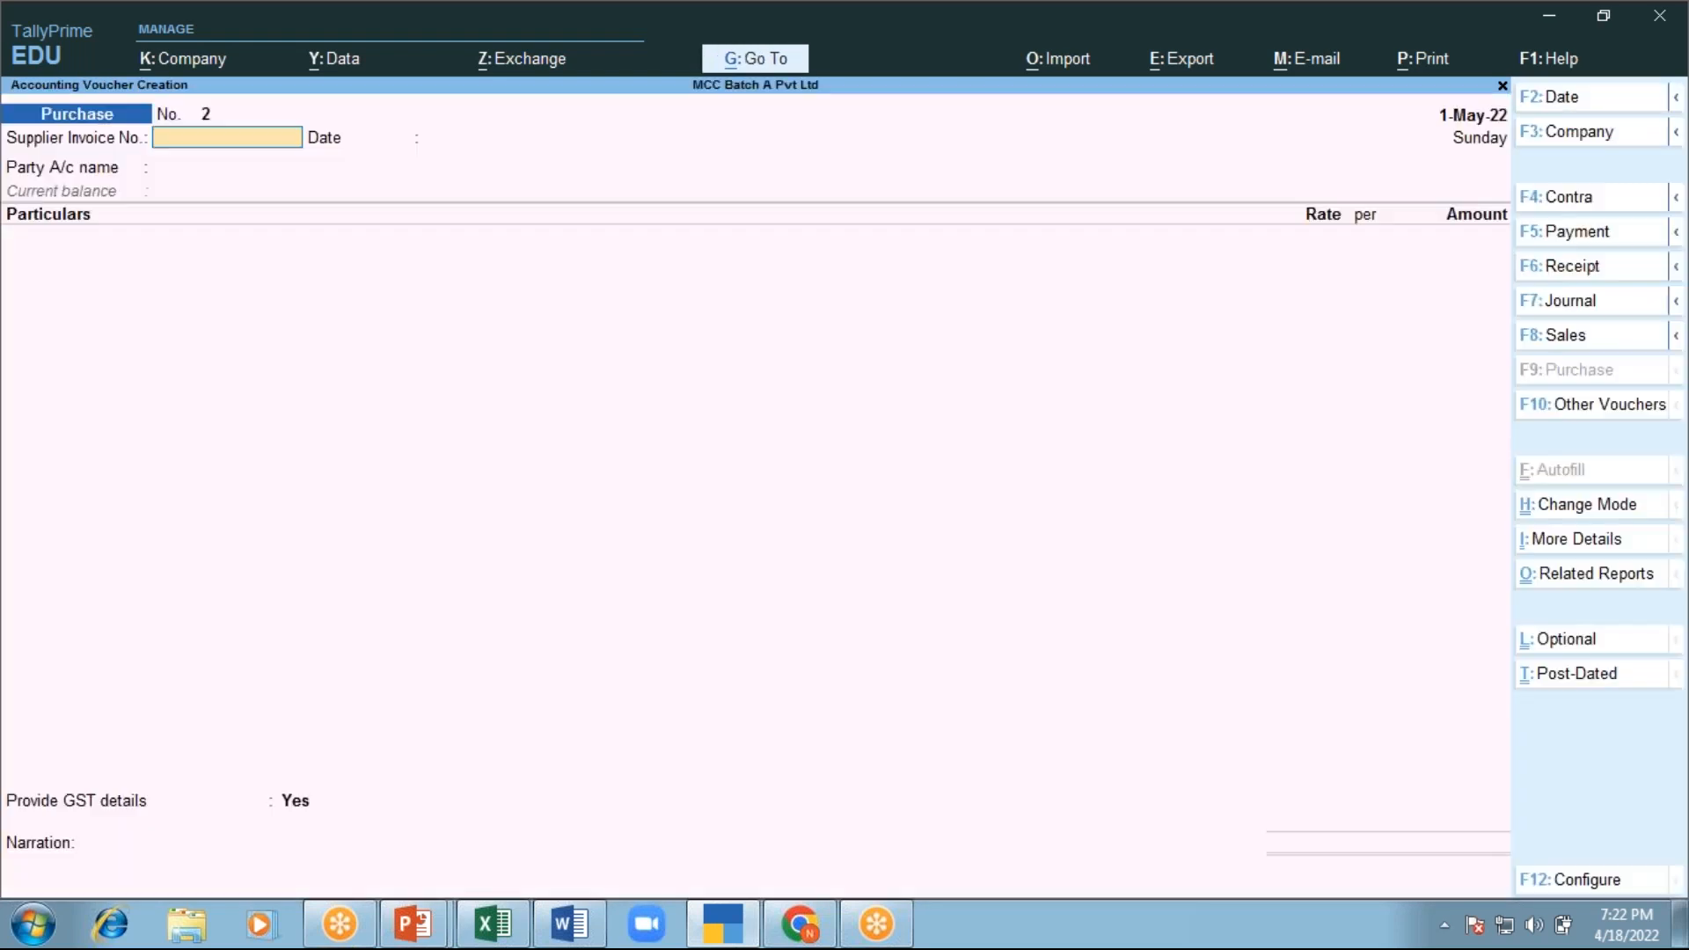
# Choose ABC Business Consultancy as the party, leaving the supplier invoice number and date blank and keeping its default party details
pyautogui.press('Return')
pyautogui.press('Return')
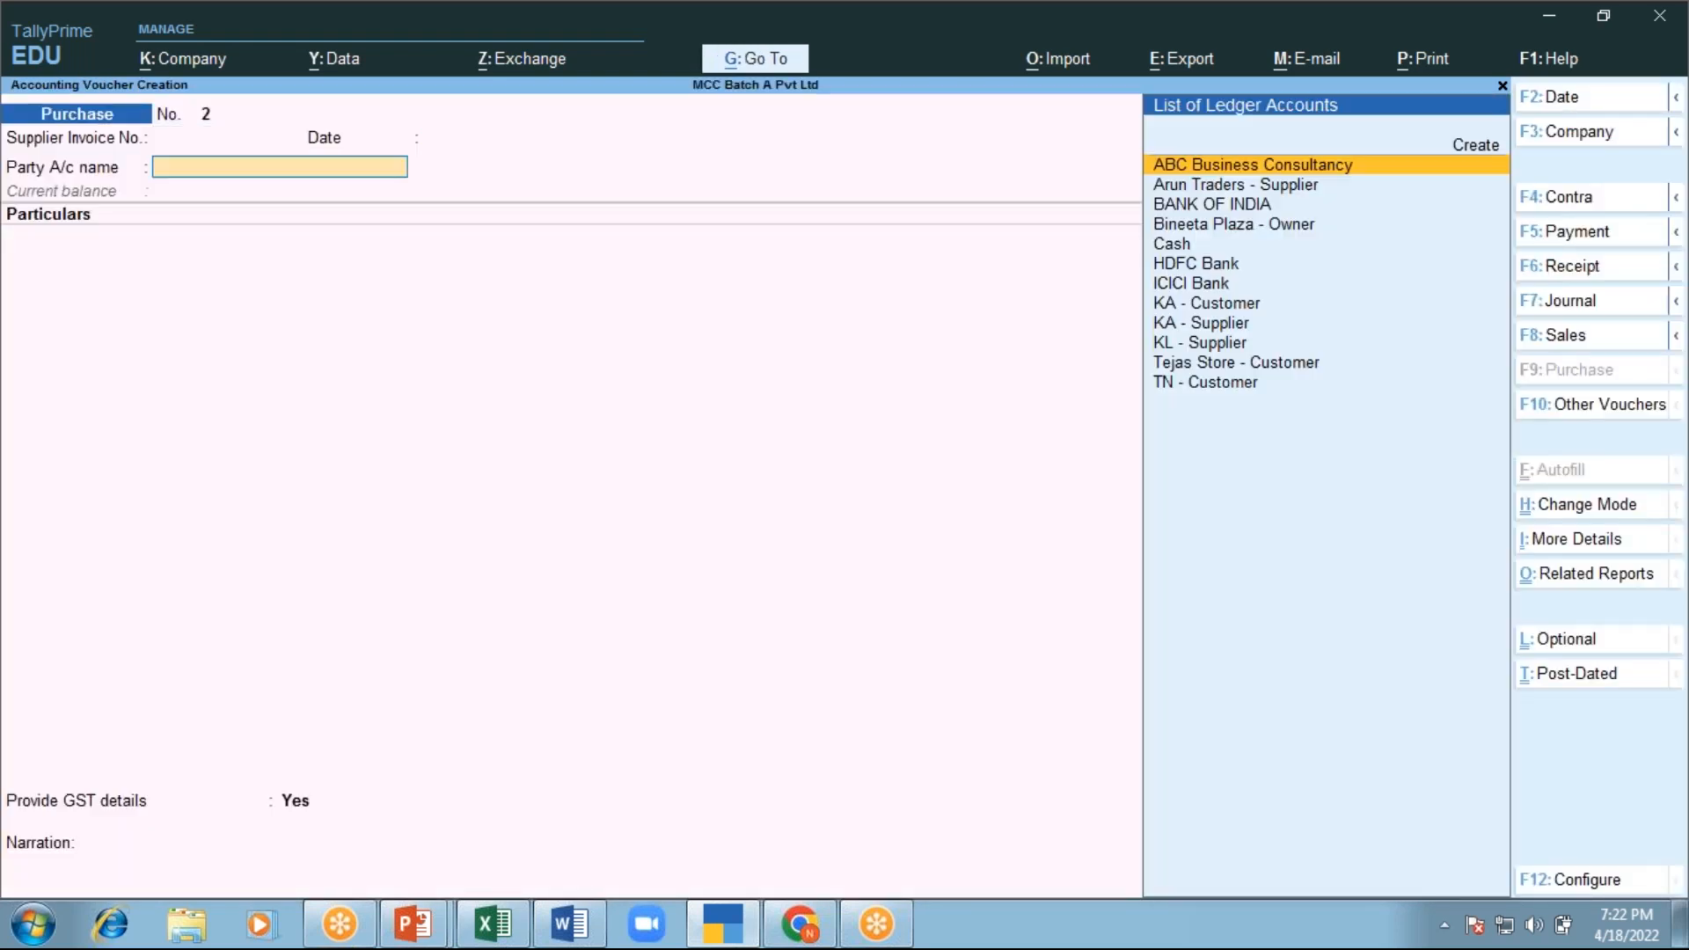
pyautogui.press('Return')
pyautogui.hotkey('ctrl', 'a')
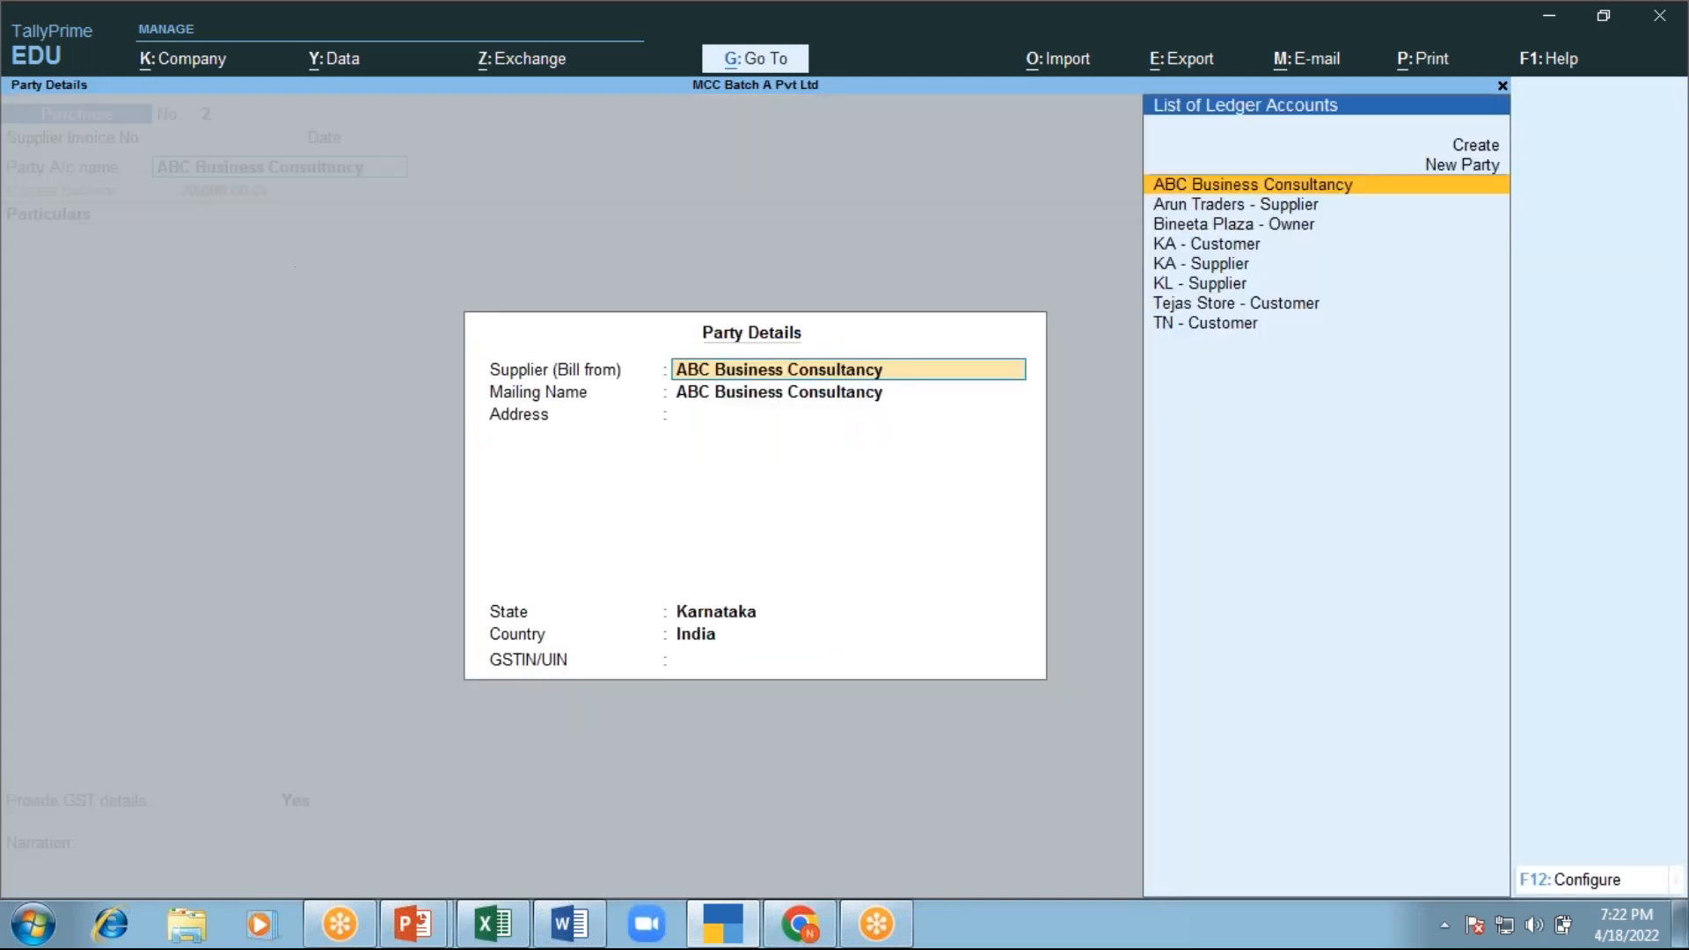
pyautogui.hotkey('ctrl', 'a')
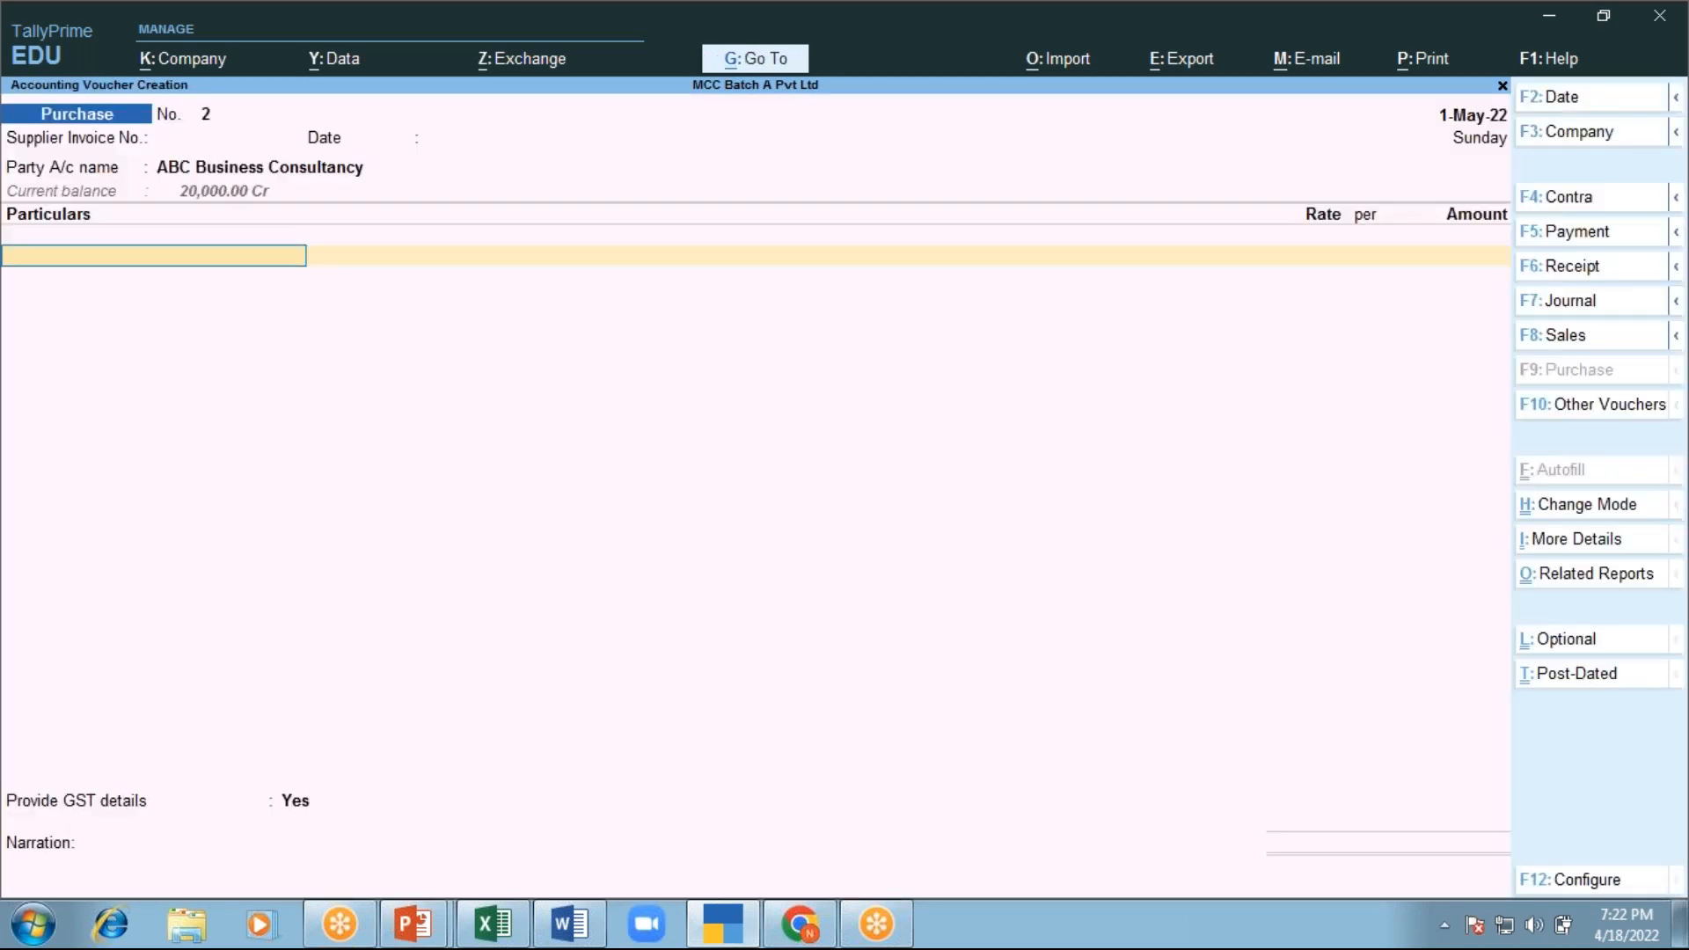
# Enter Professional Fee for 20,000 in the 1-May-22 purchase voucher
pyautogui.write('Pr')
pyautogui.press('Down')
pyautogui.press('Down')
pyautogui.press('Return')
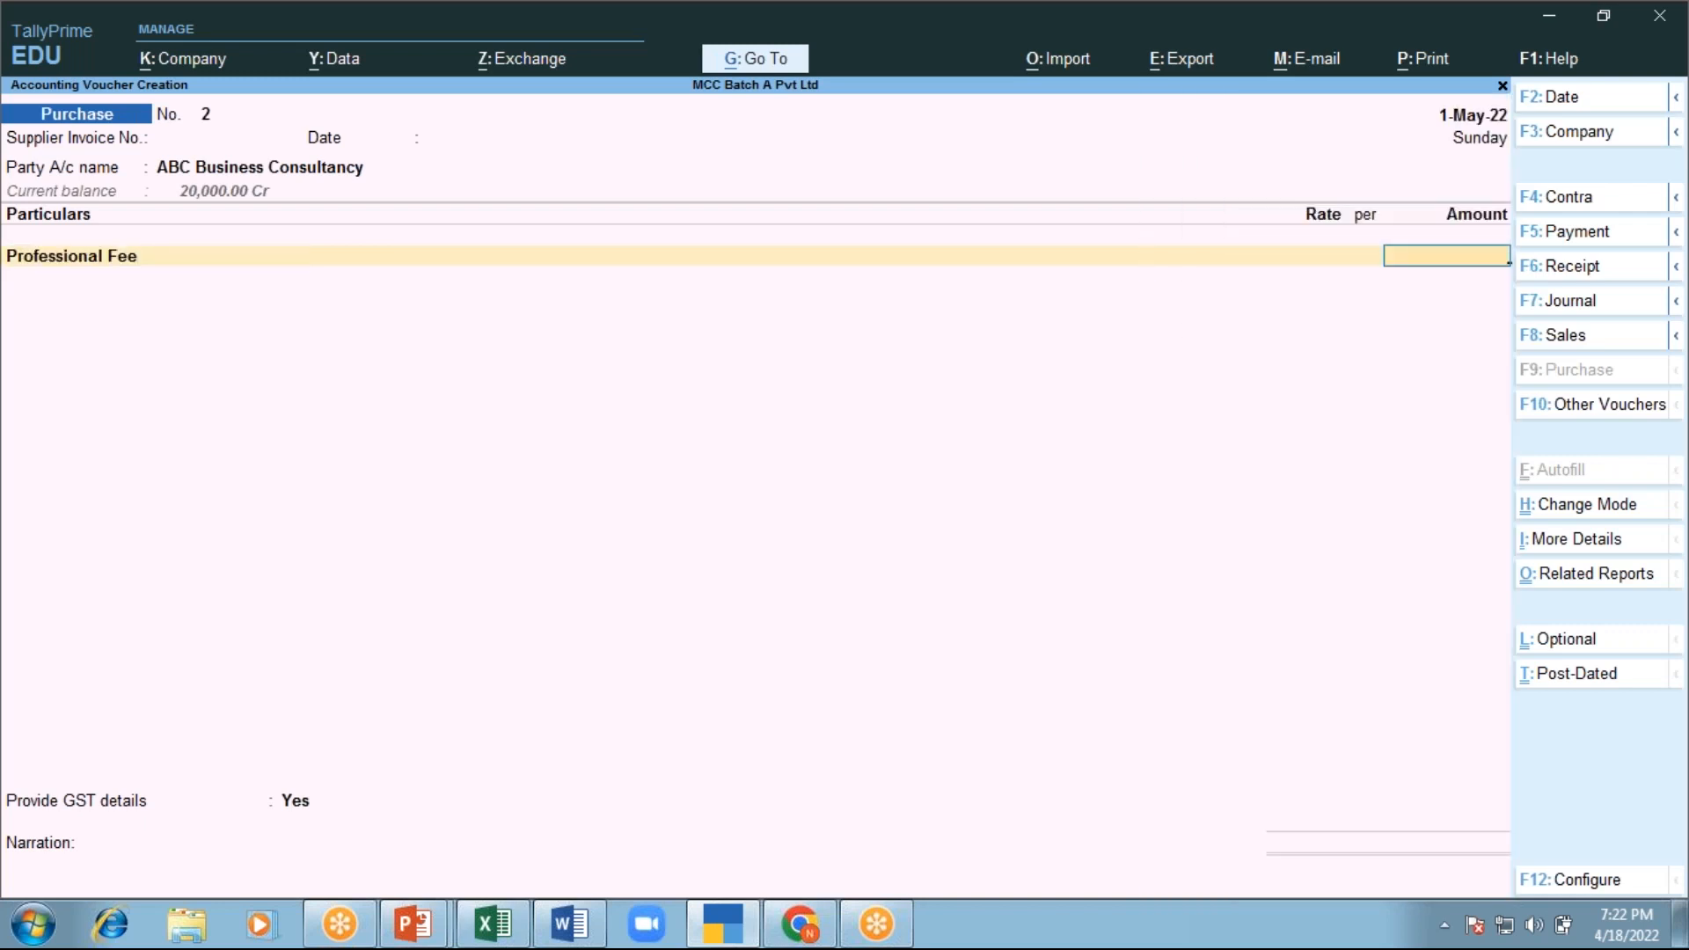
pyautogui.write('20000')
pyautogui.press('Return')
pyautogui.press('Return')
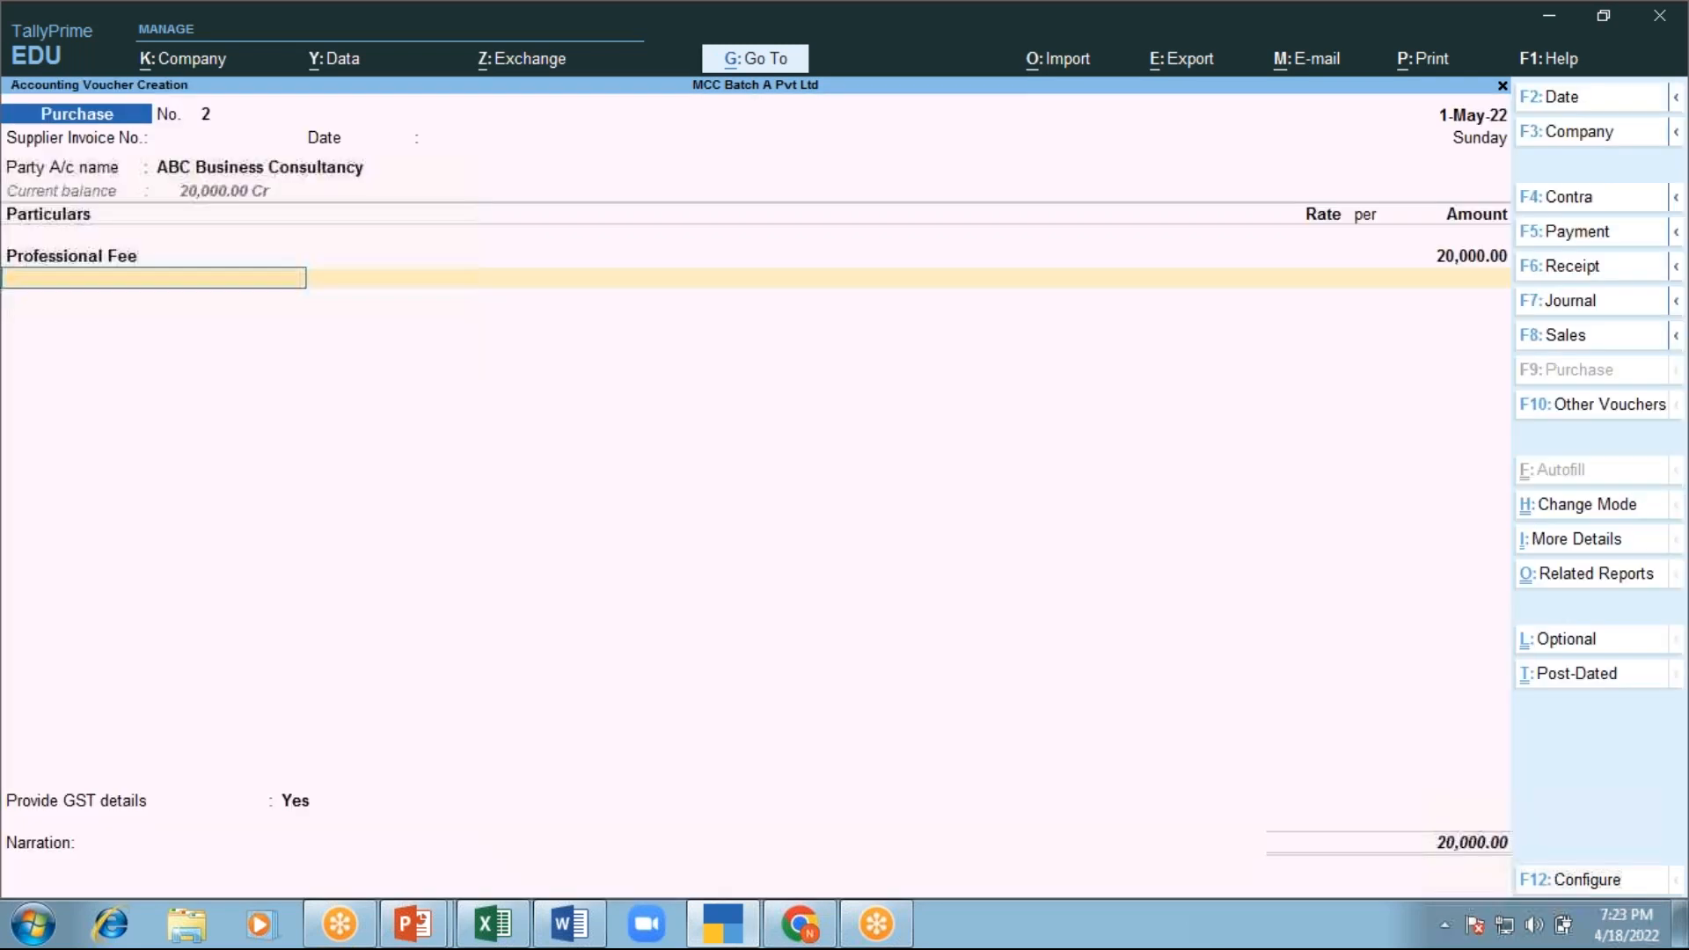
# End the particulars of the 1-May-22 voucher and set Provide GST details to No
pyautogui.press('Return')
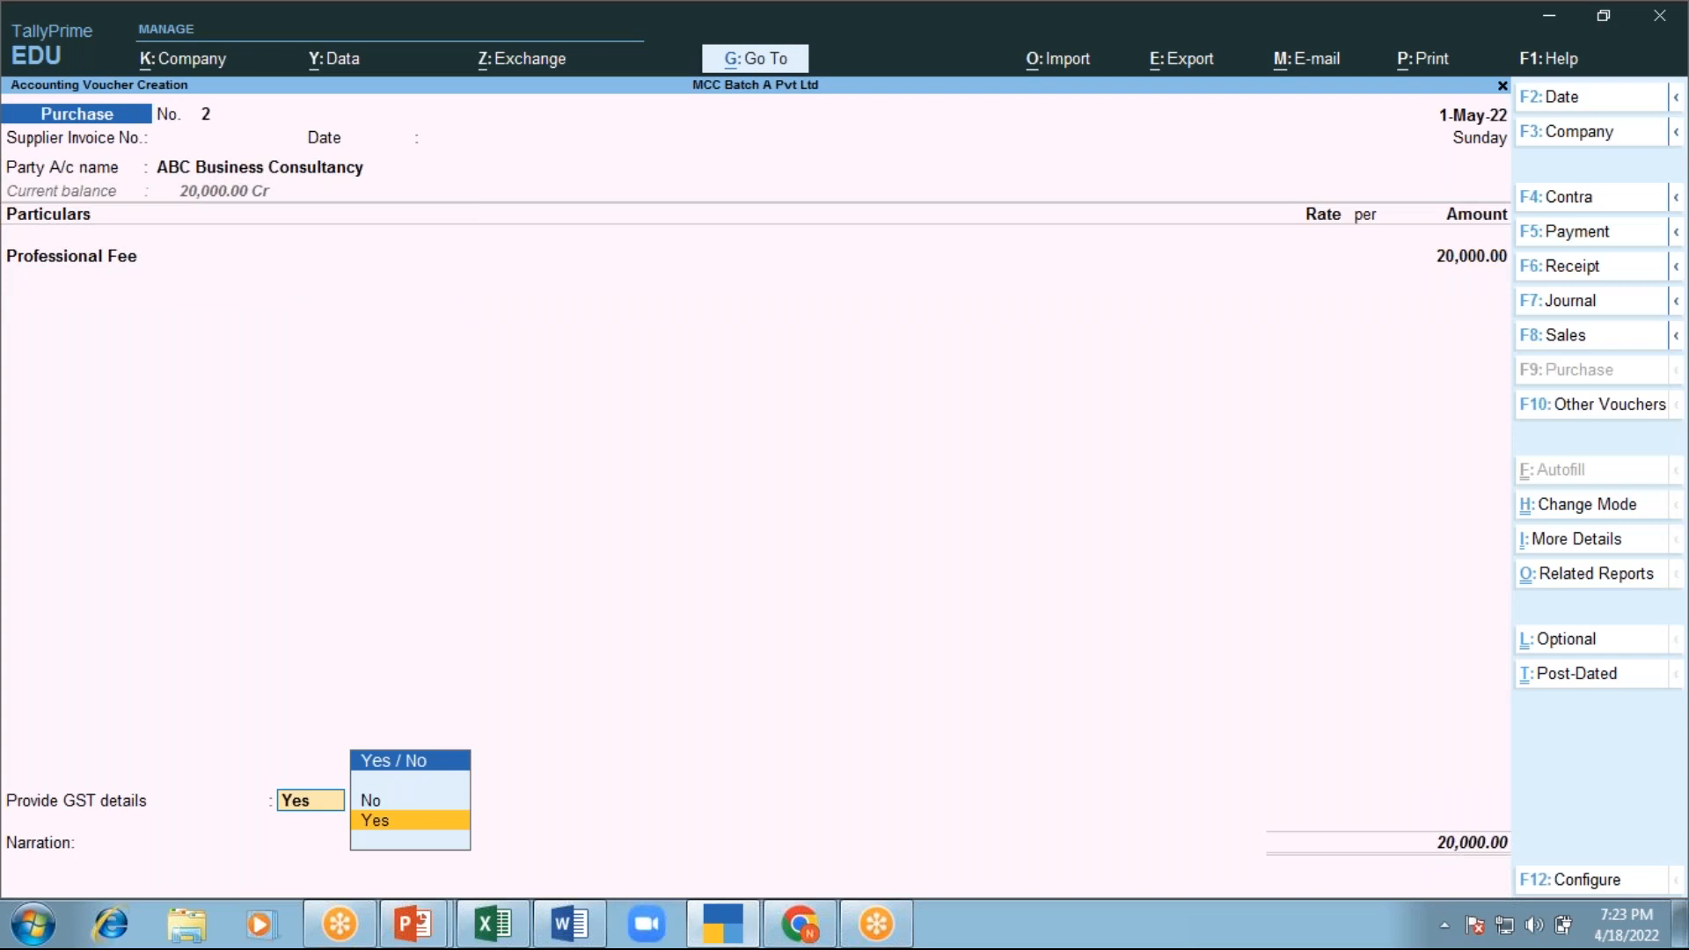
pyautogui.write('n')
pyautogui.press('Return')
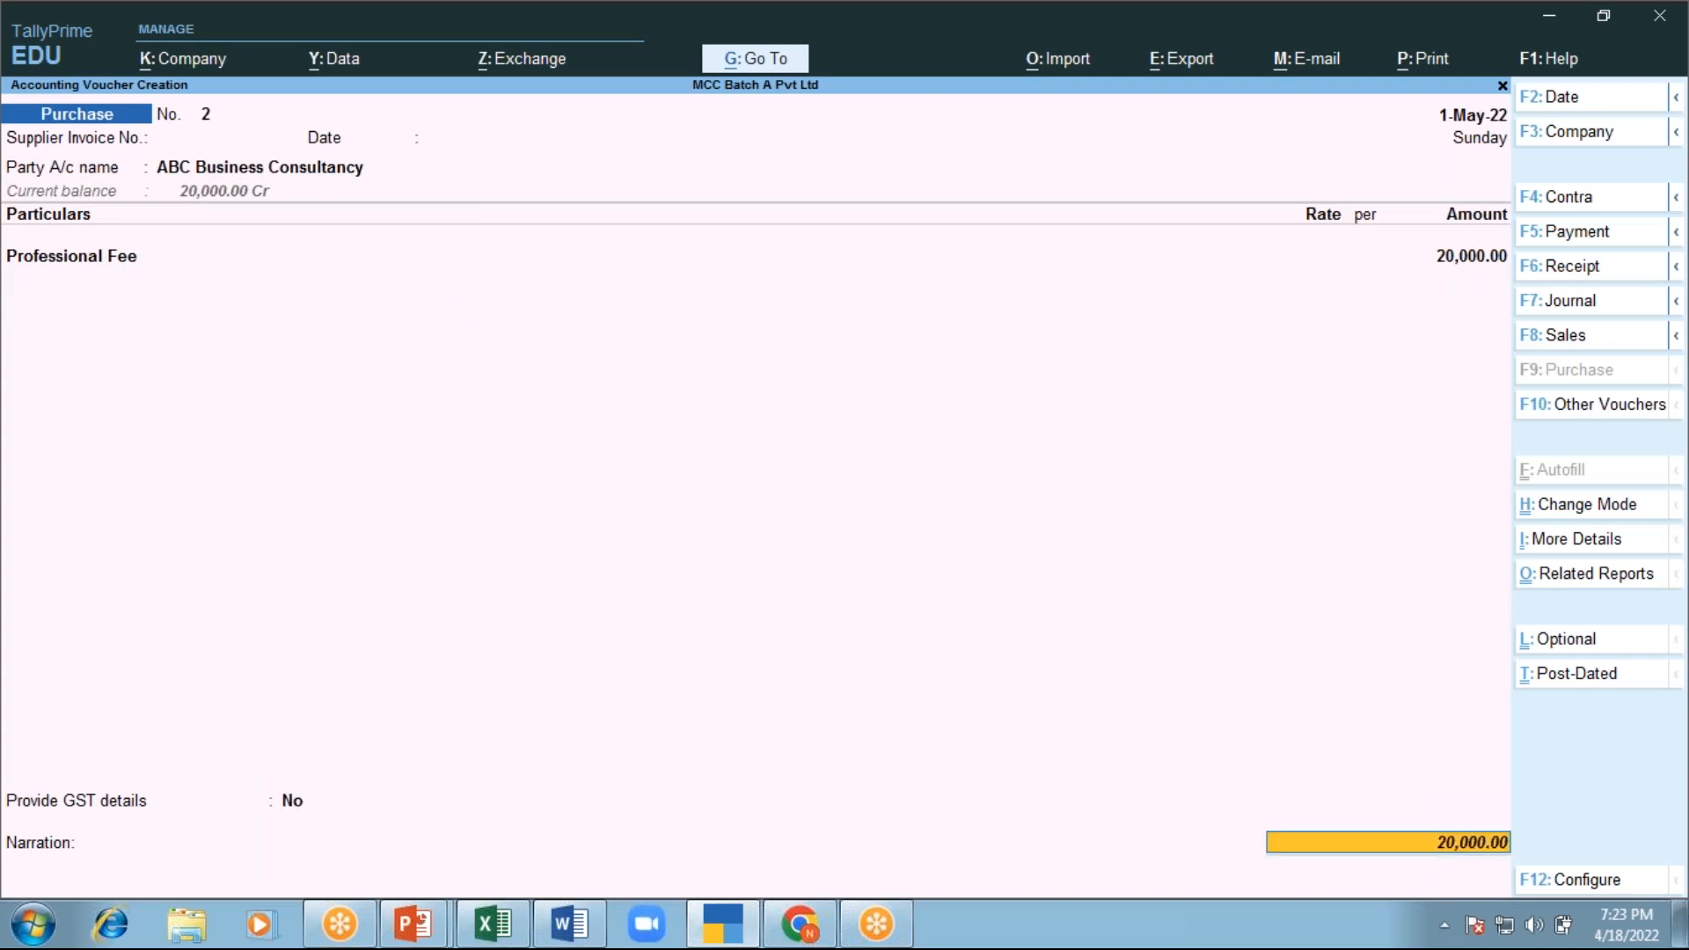
# Allocate the 20,000 for ABC Business Consultancy to a new bill reference named 2, leaving the narration blank
pyautogui.press('Return')
pyautogui.press('Return')
pyautogui.press('Return')
pyautogui.press('Return')
pyautogui.press('Return')
pyautogui.press('Return')
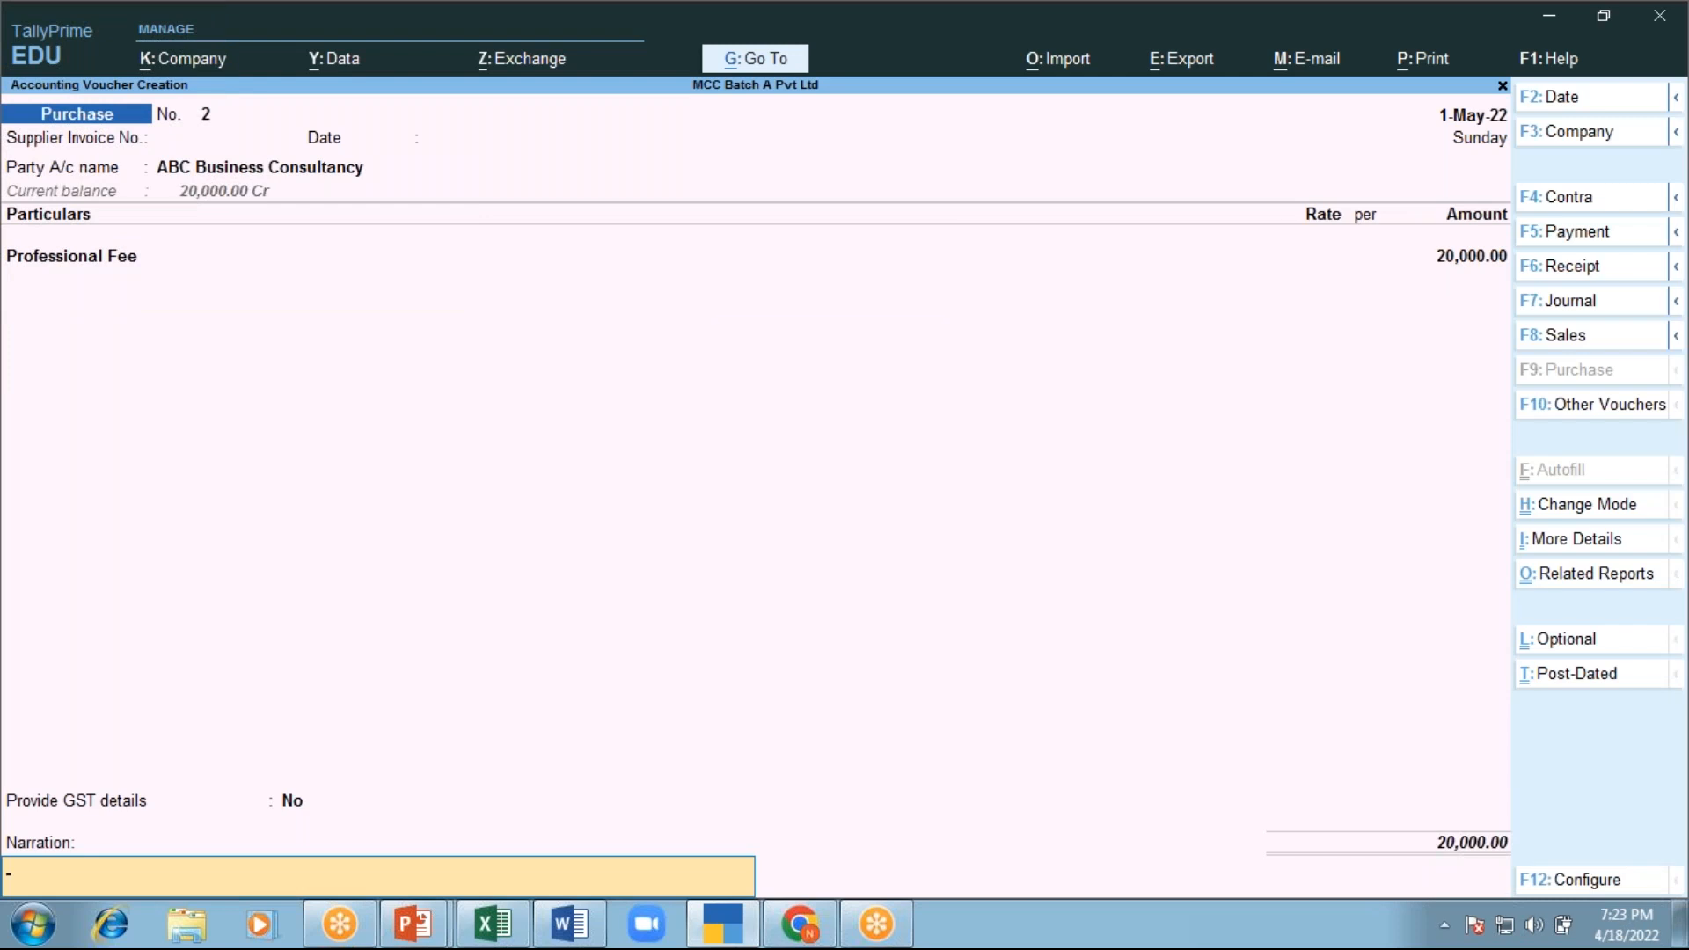
pyautogui.press('Return')
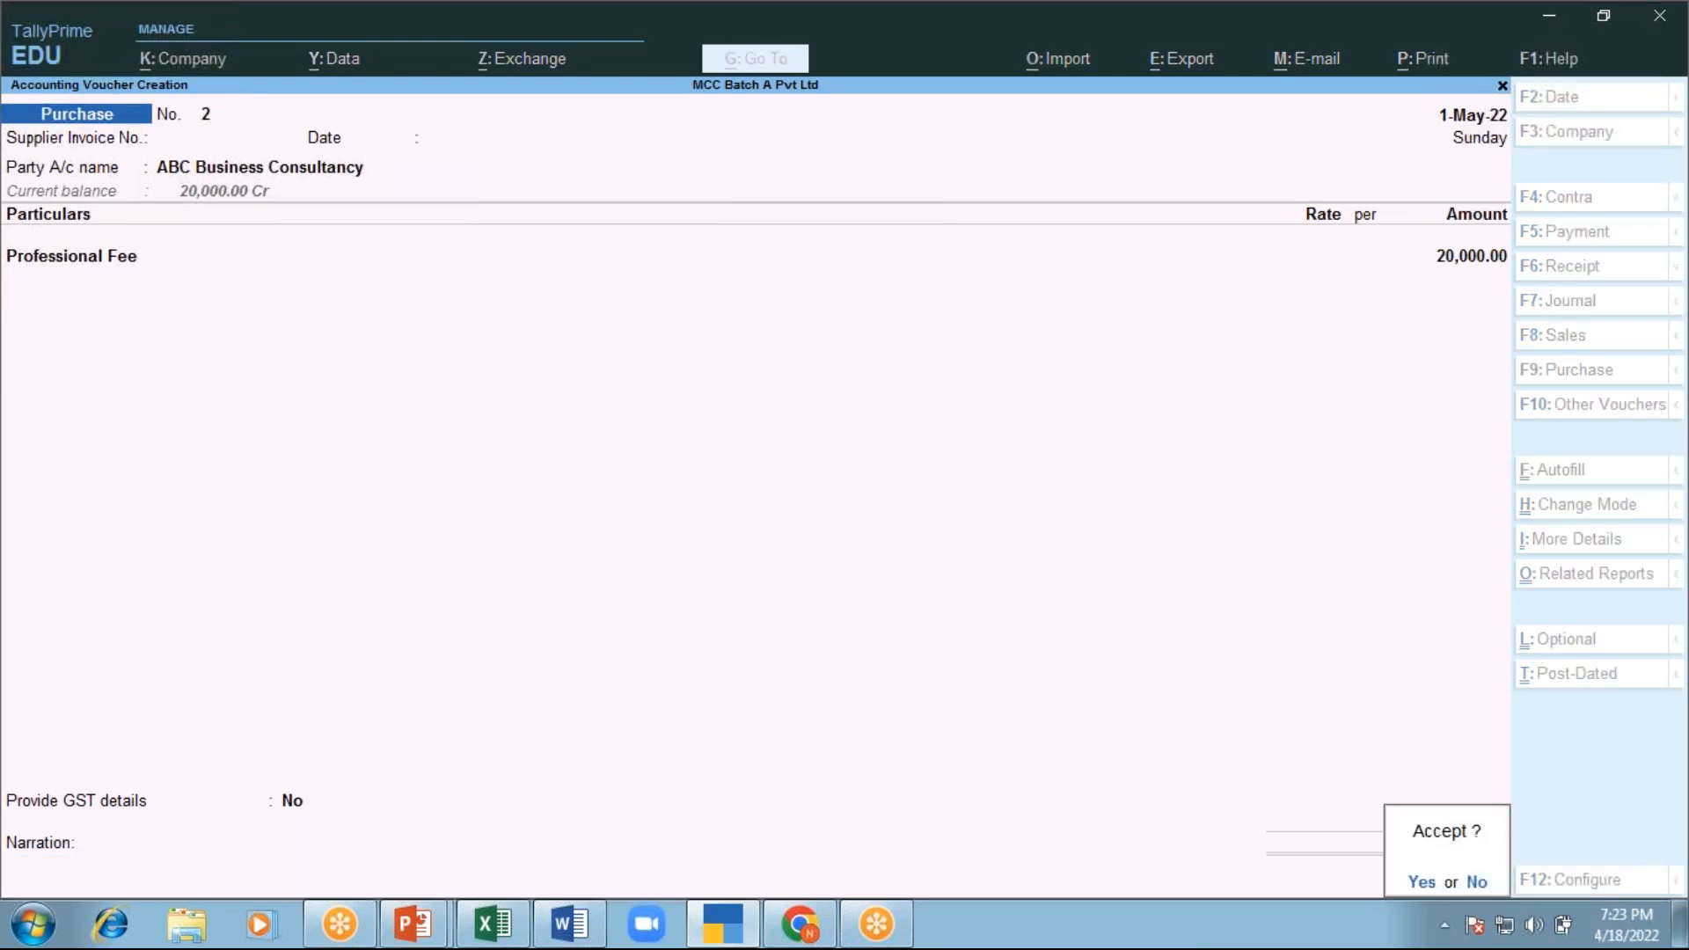
# Save the voucher and deduct TDS on ABC Business Consultancy's earlier bills till 1-May-22, with TDS on Professional Fee and the TDS Duty ledger
pyautogui.press('Return')
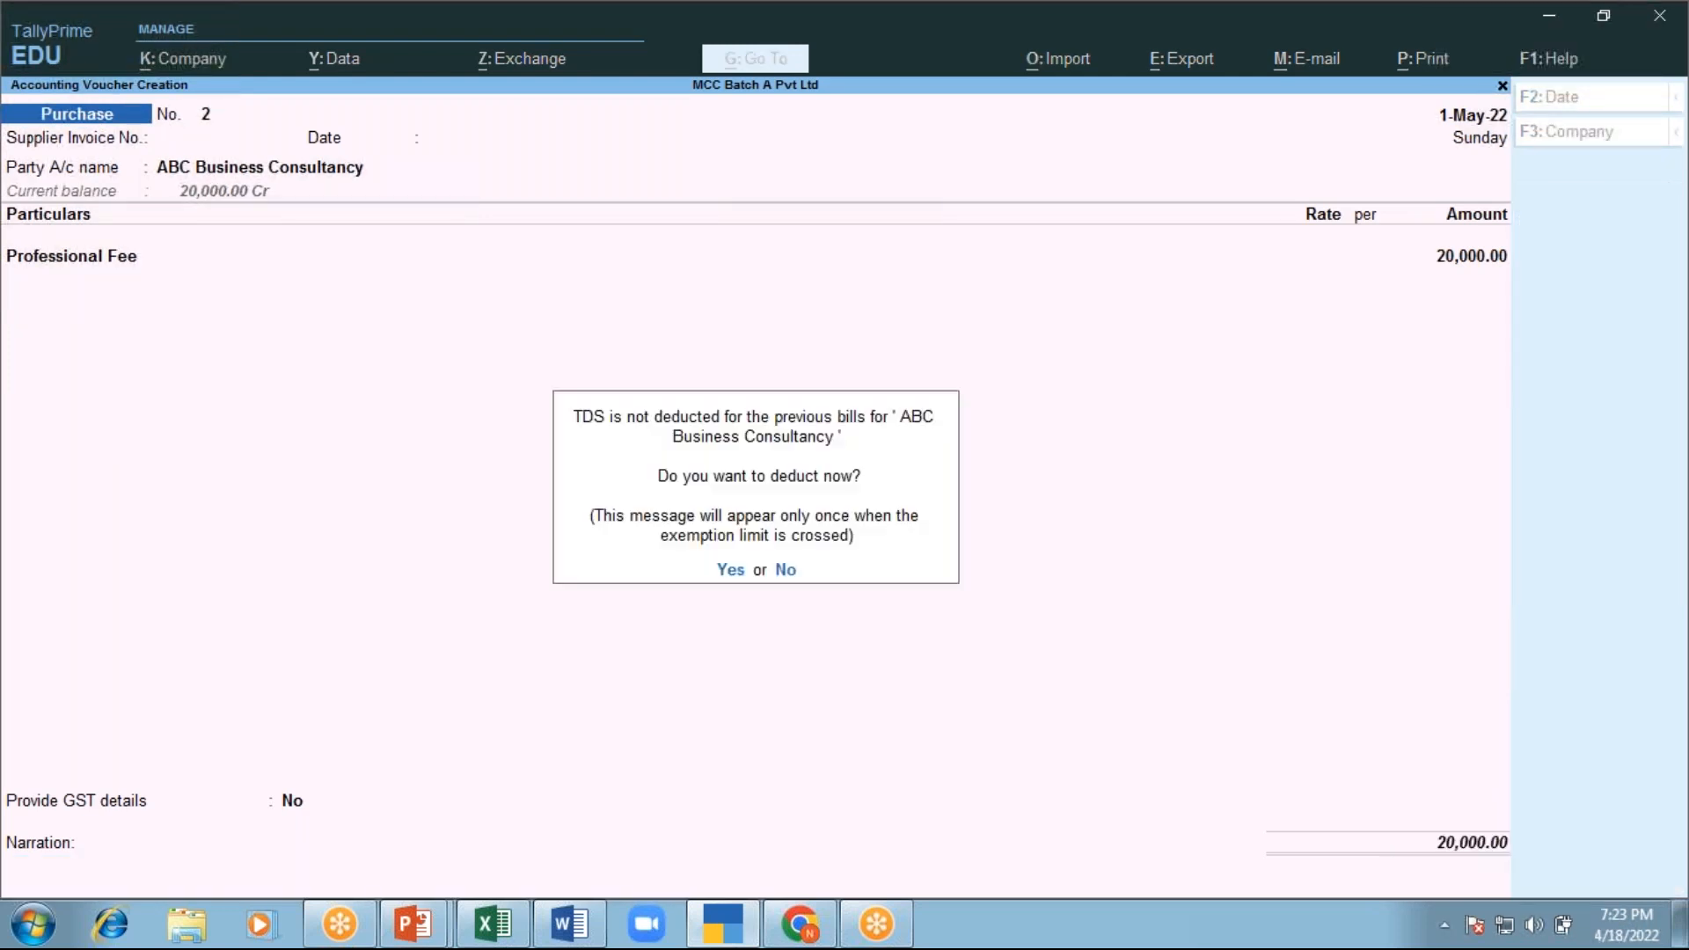
pyautogui.press('y')
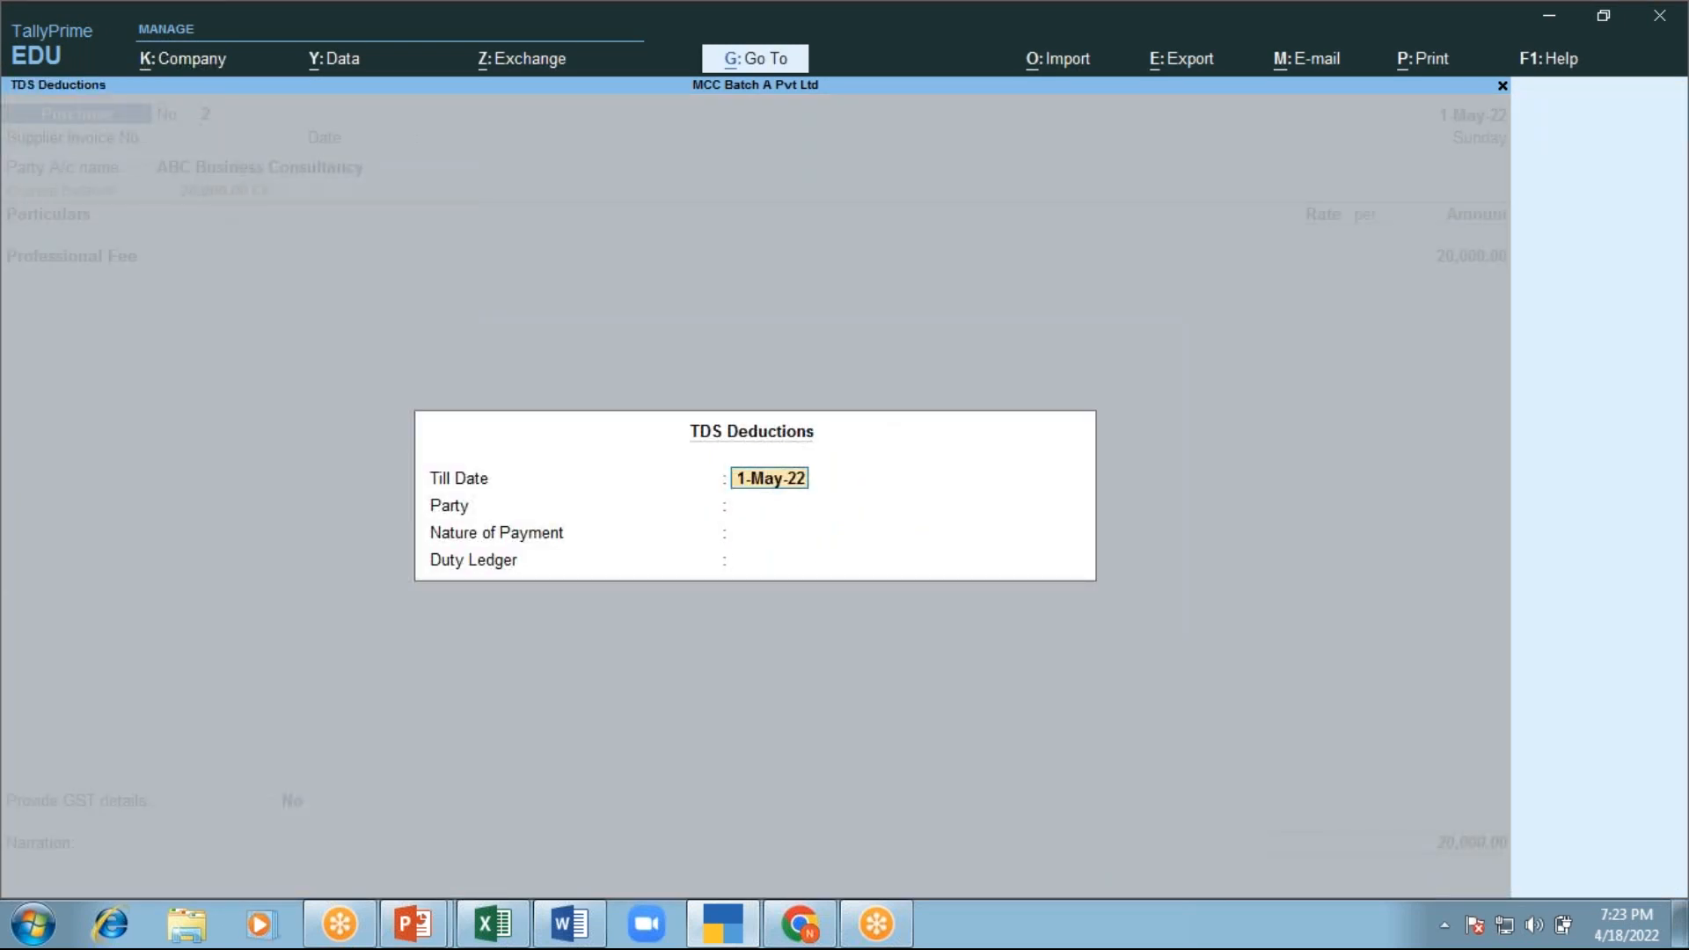
pyautogui.press('Return')
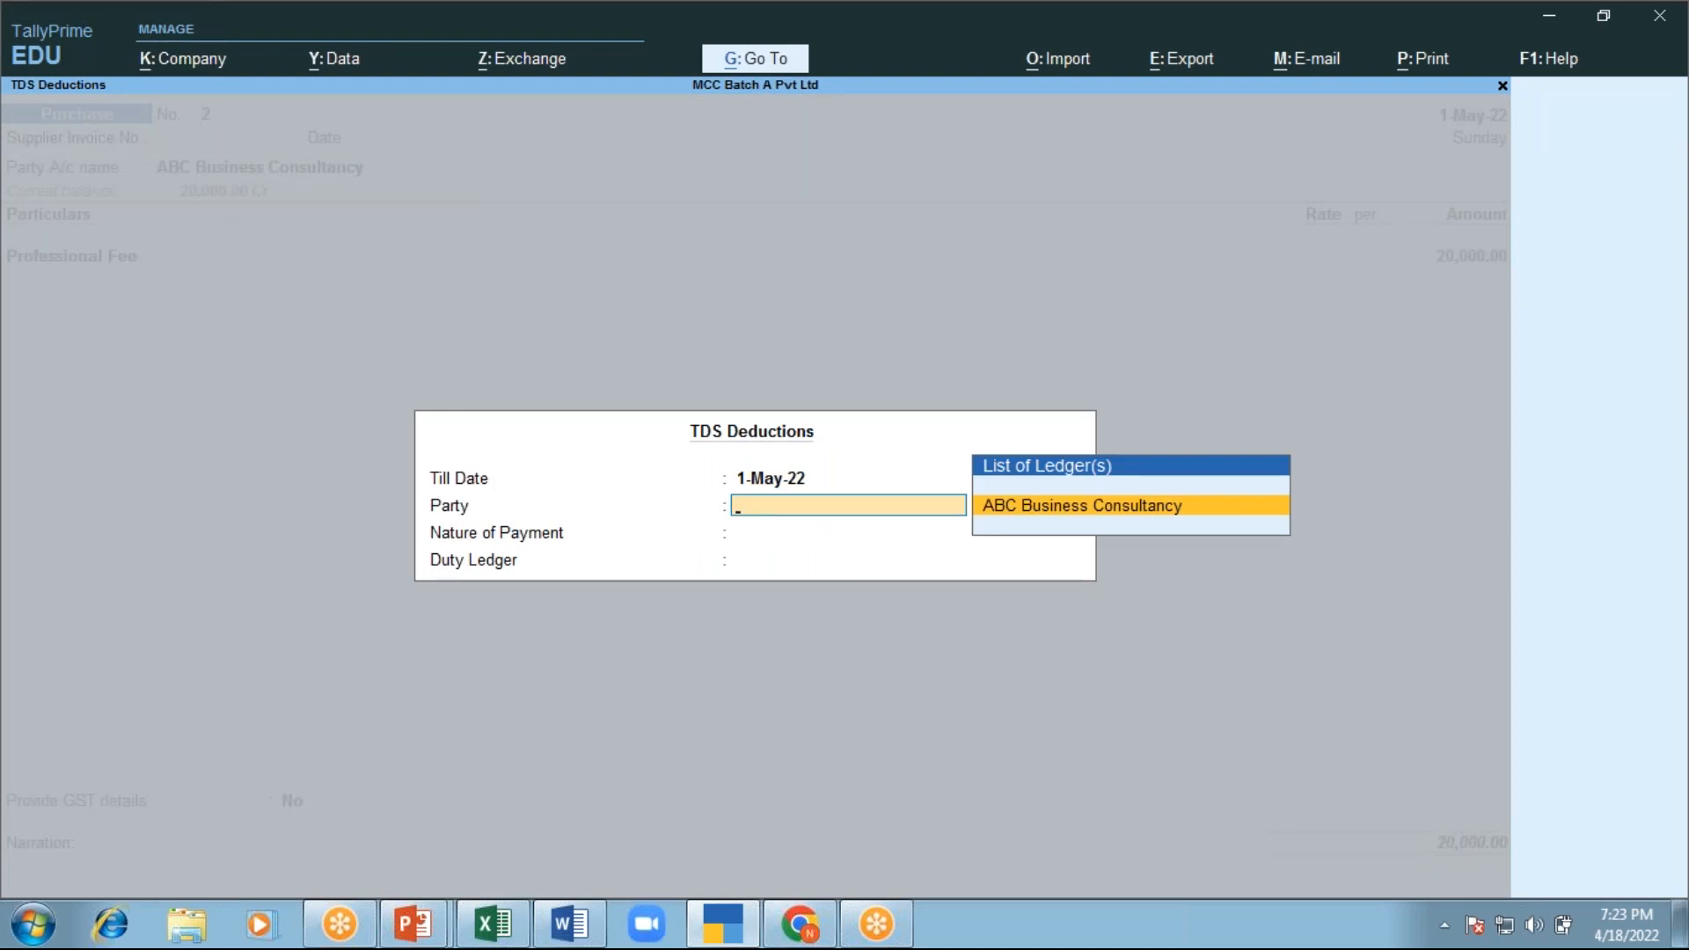
pyautogui.press('Return')
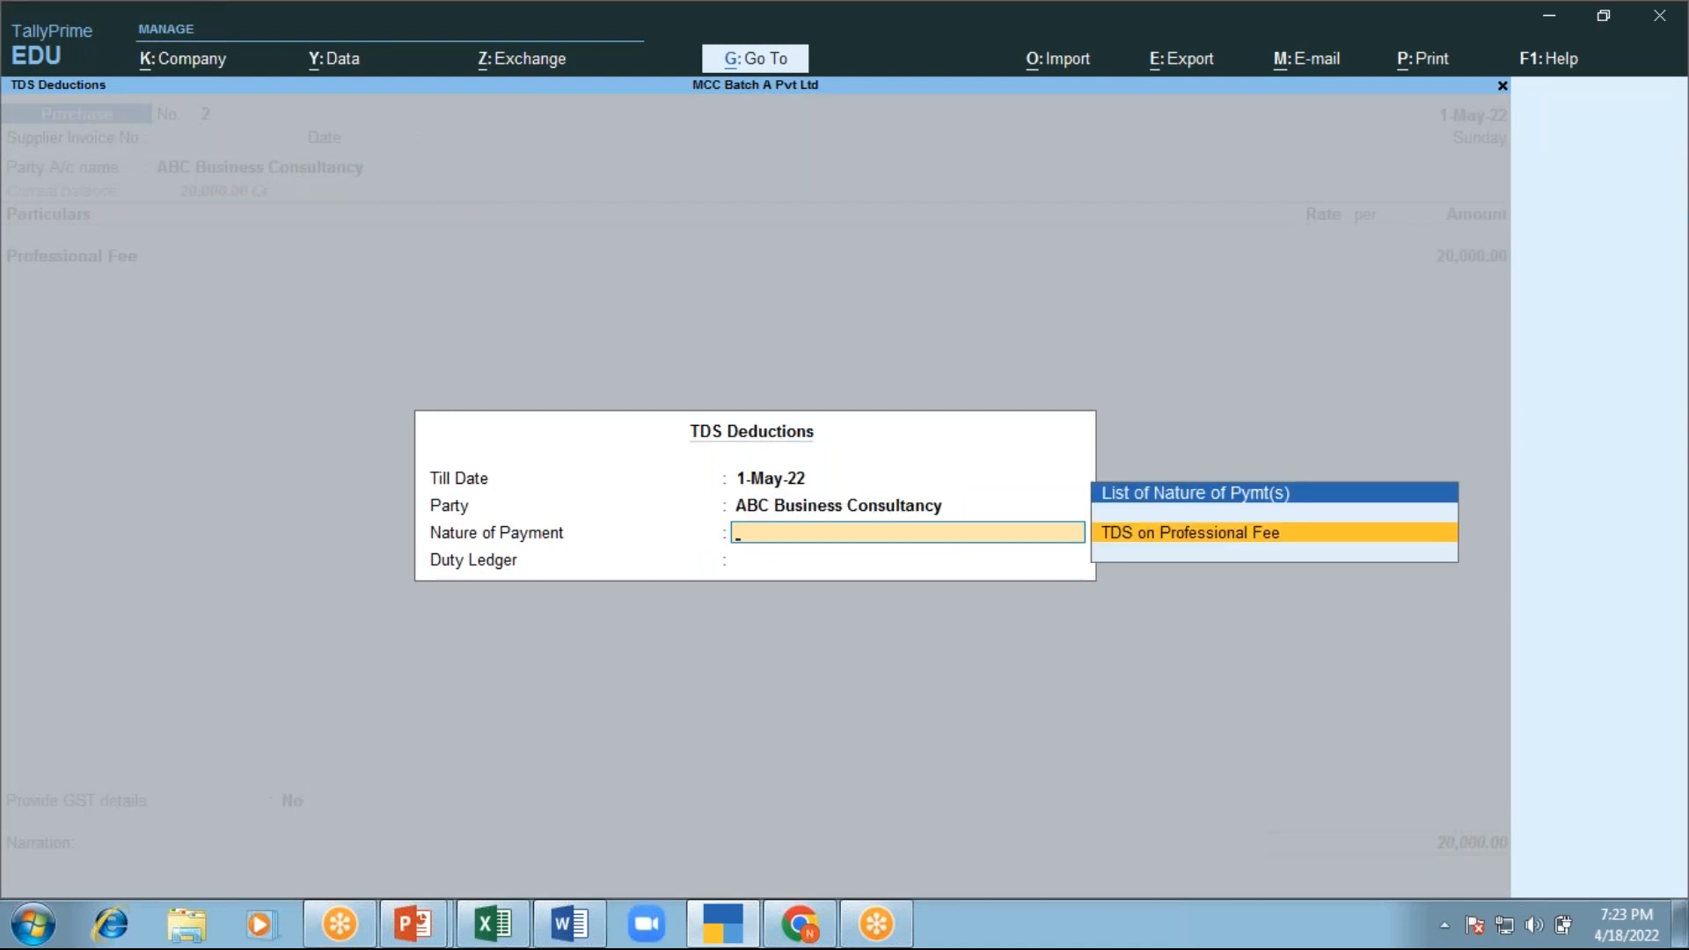
pyautogui.press('Return')
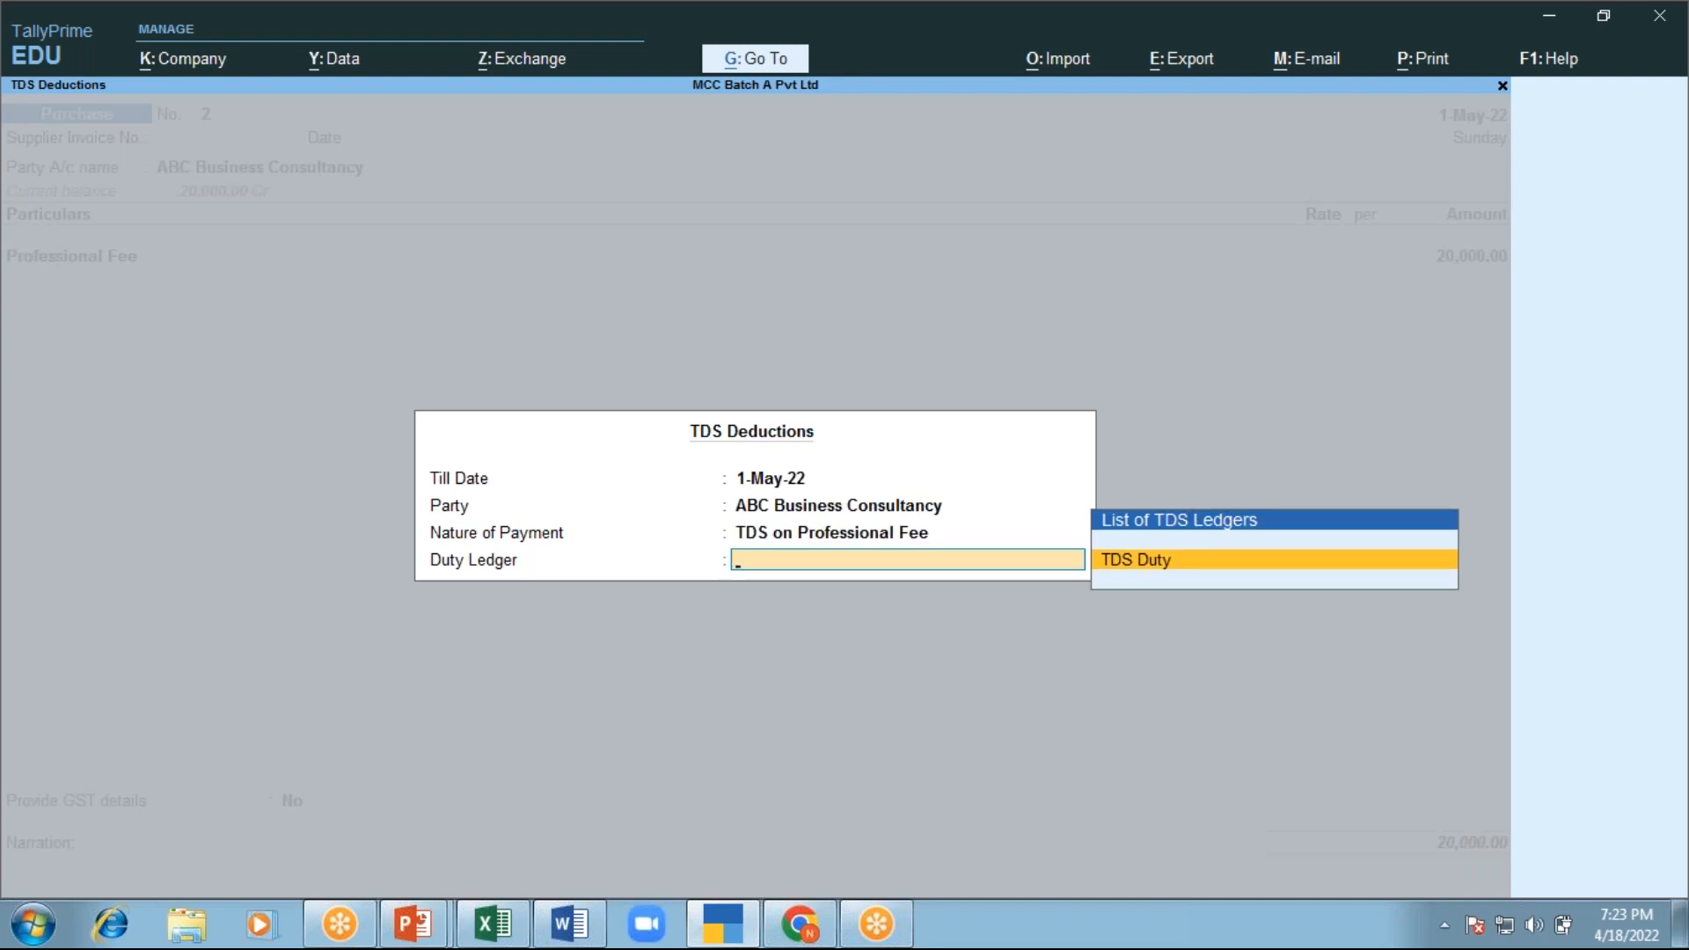
pyautogui.press('Return')
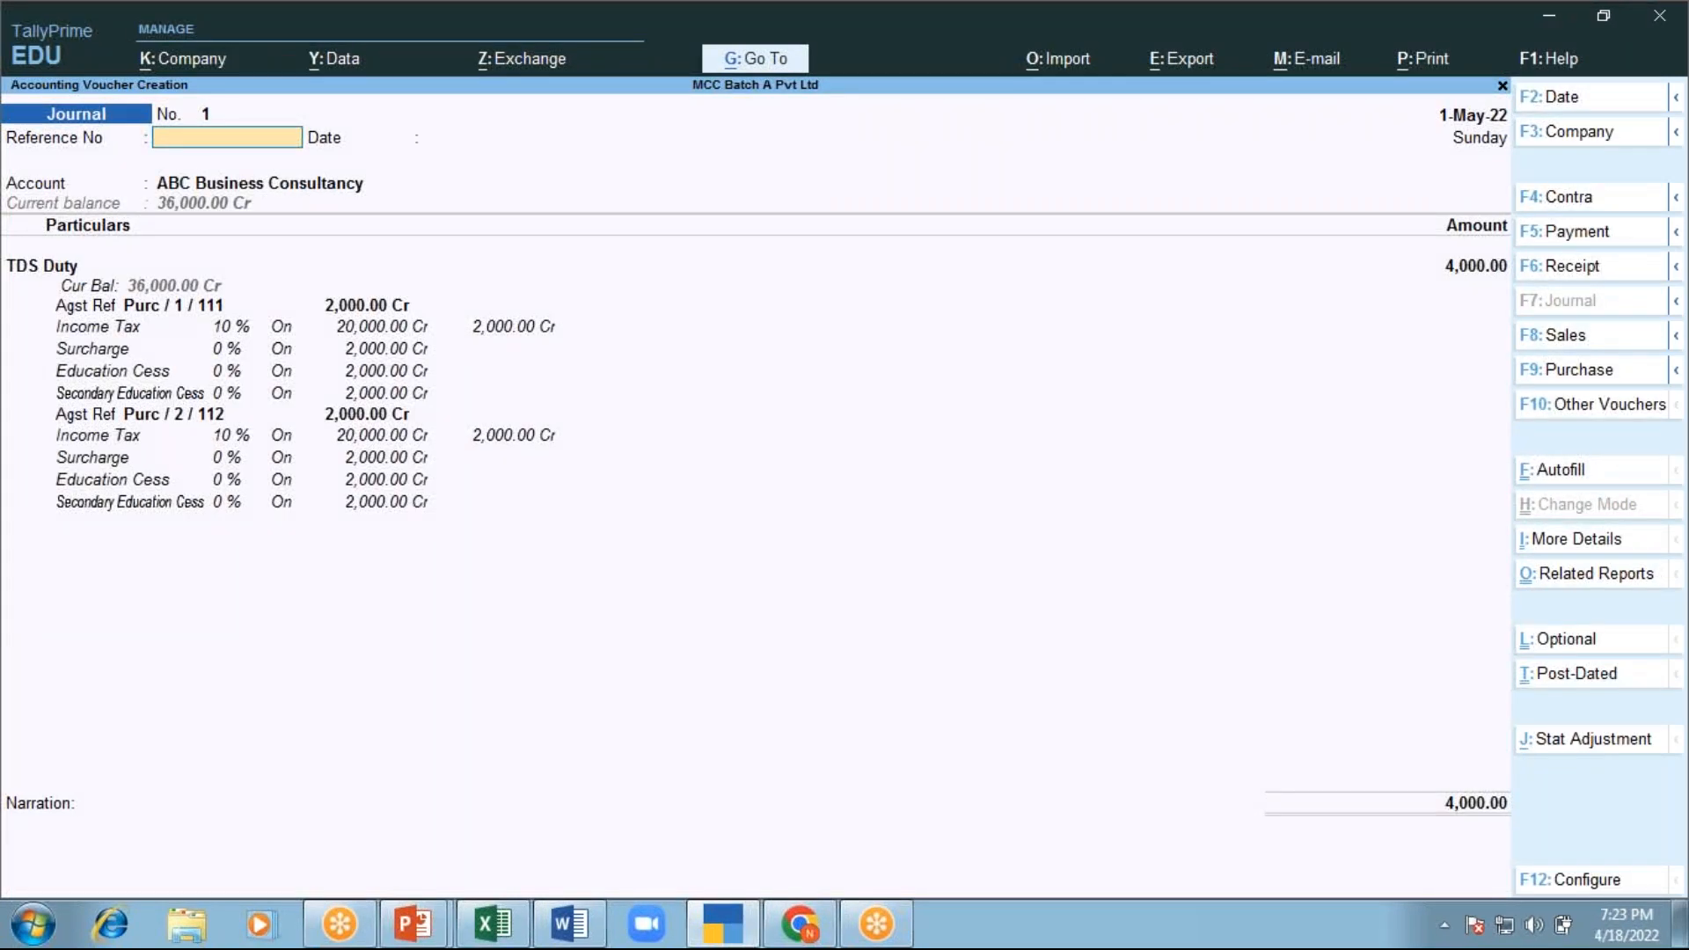
# Allocate 2,000 Dr each against bills 1 and 2 of ABC Business Consultancy in the TDS journal voucher and save it
pyautogui.press('Return')
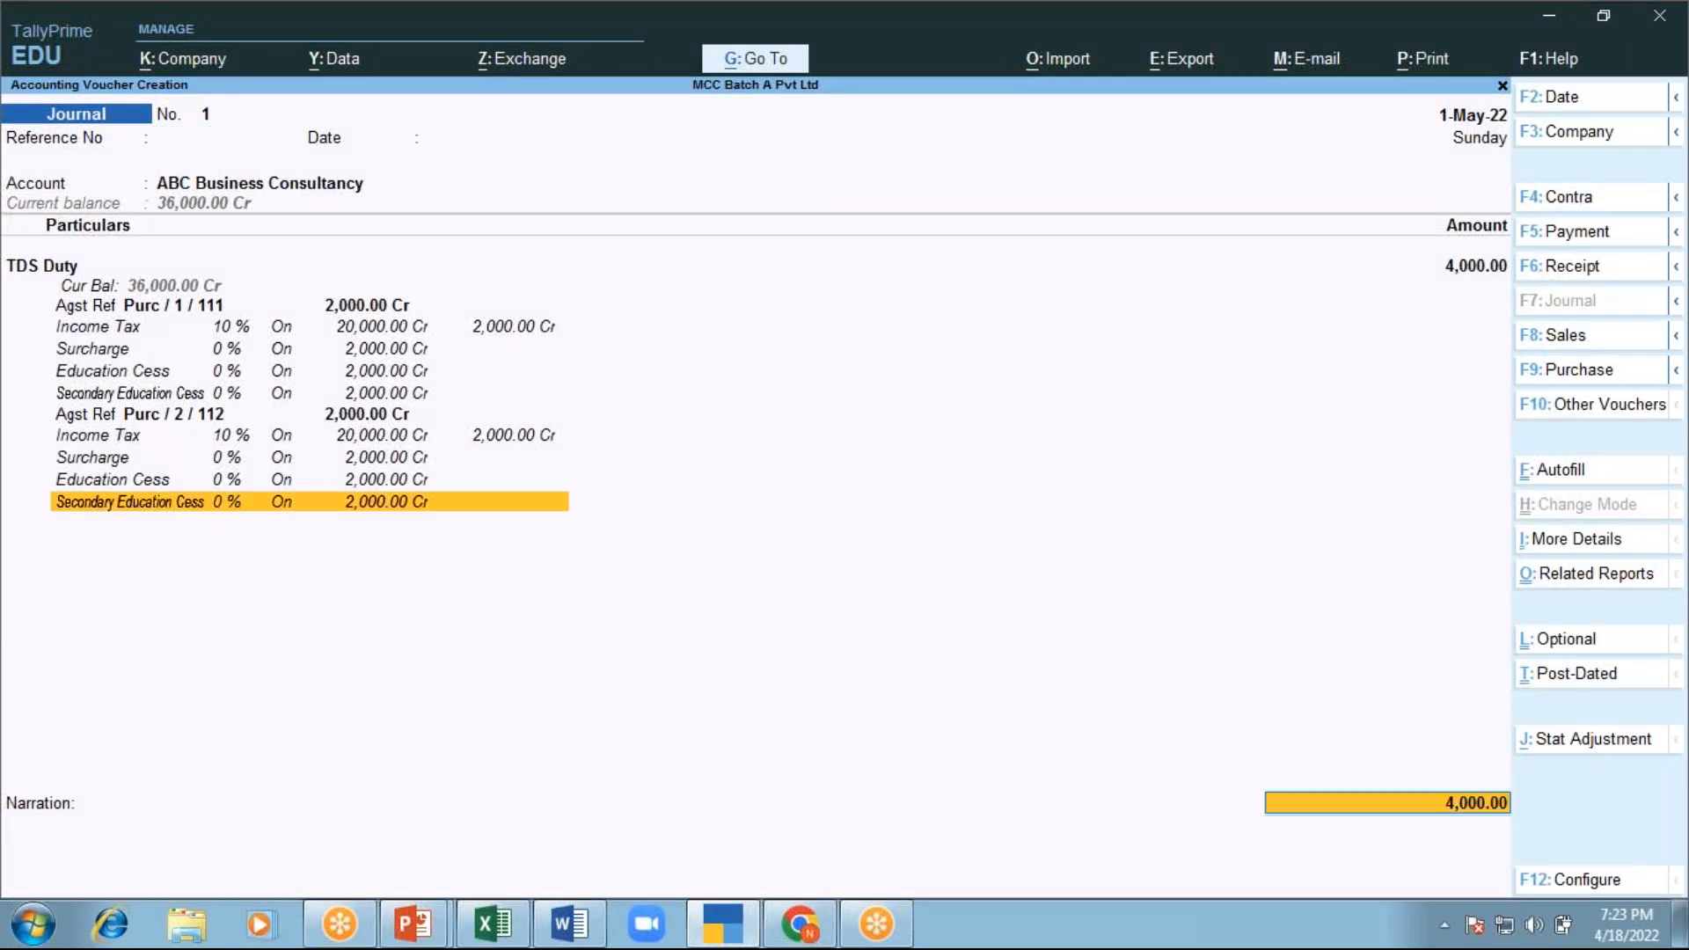
pyautogui.press('Return')
pyautogui.press('Return')
pyautogui.press('Return')
pyautogui.write('2000')
pyautogui.press('Return')
pyautogui.press('Return')
pyautogui.press('Return')
pyautogui.press('Return')
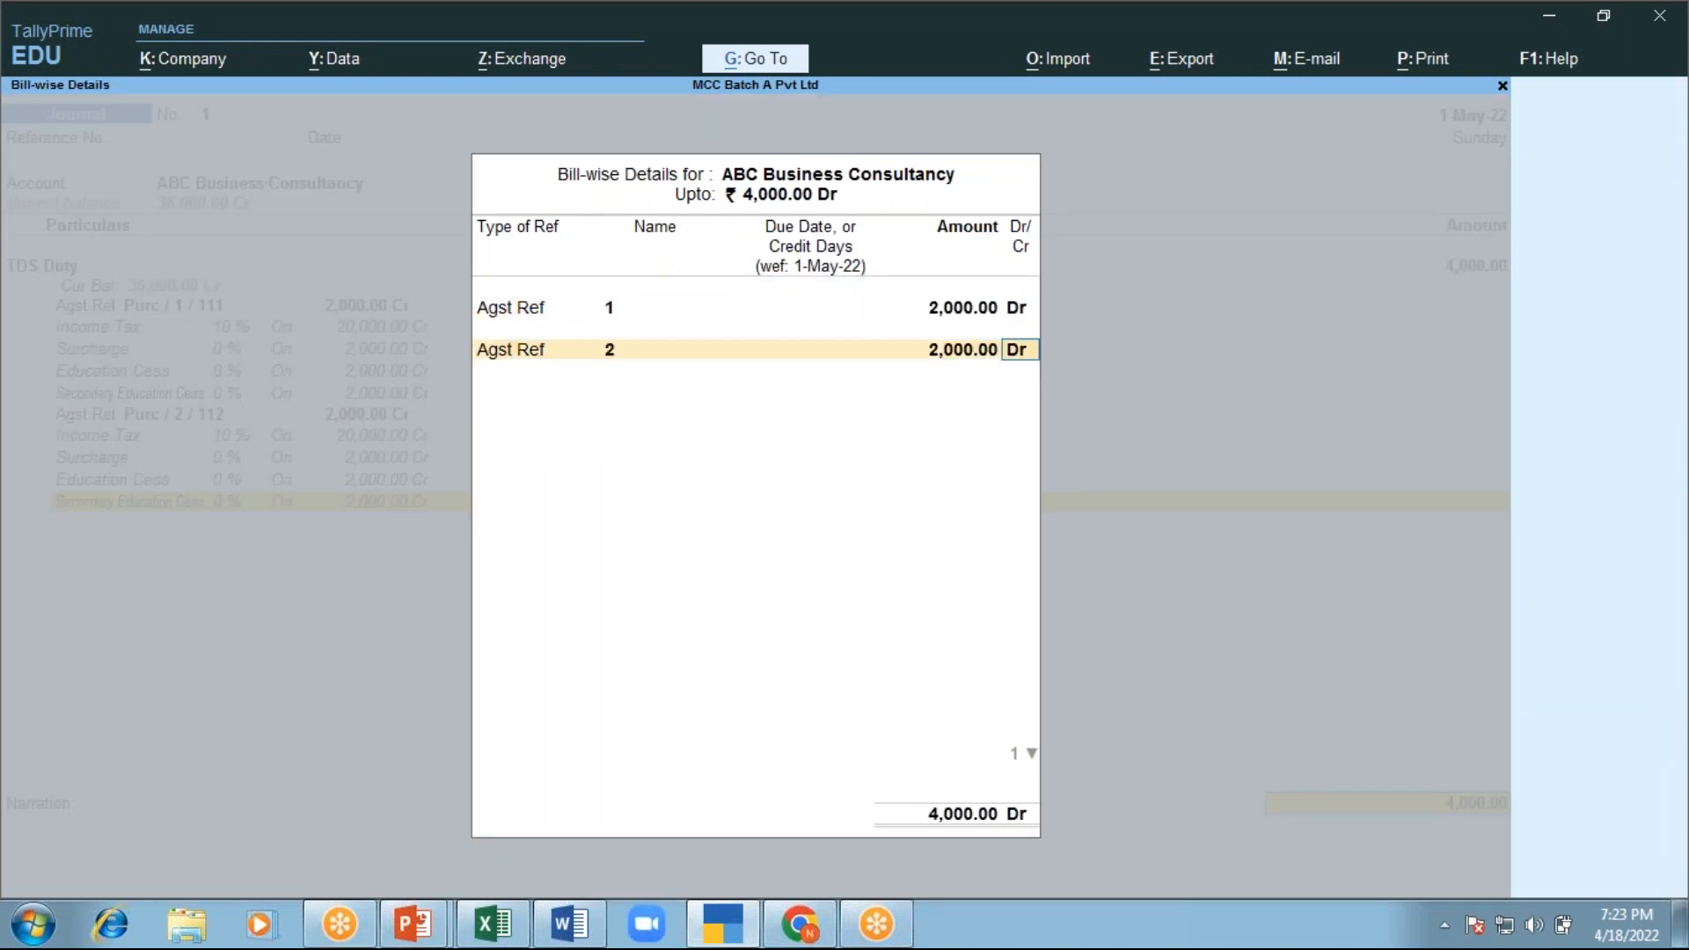
pyautogui.press('Return')
pyautogui.press('Return')
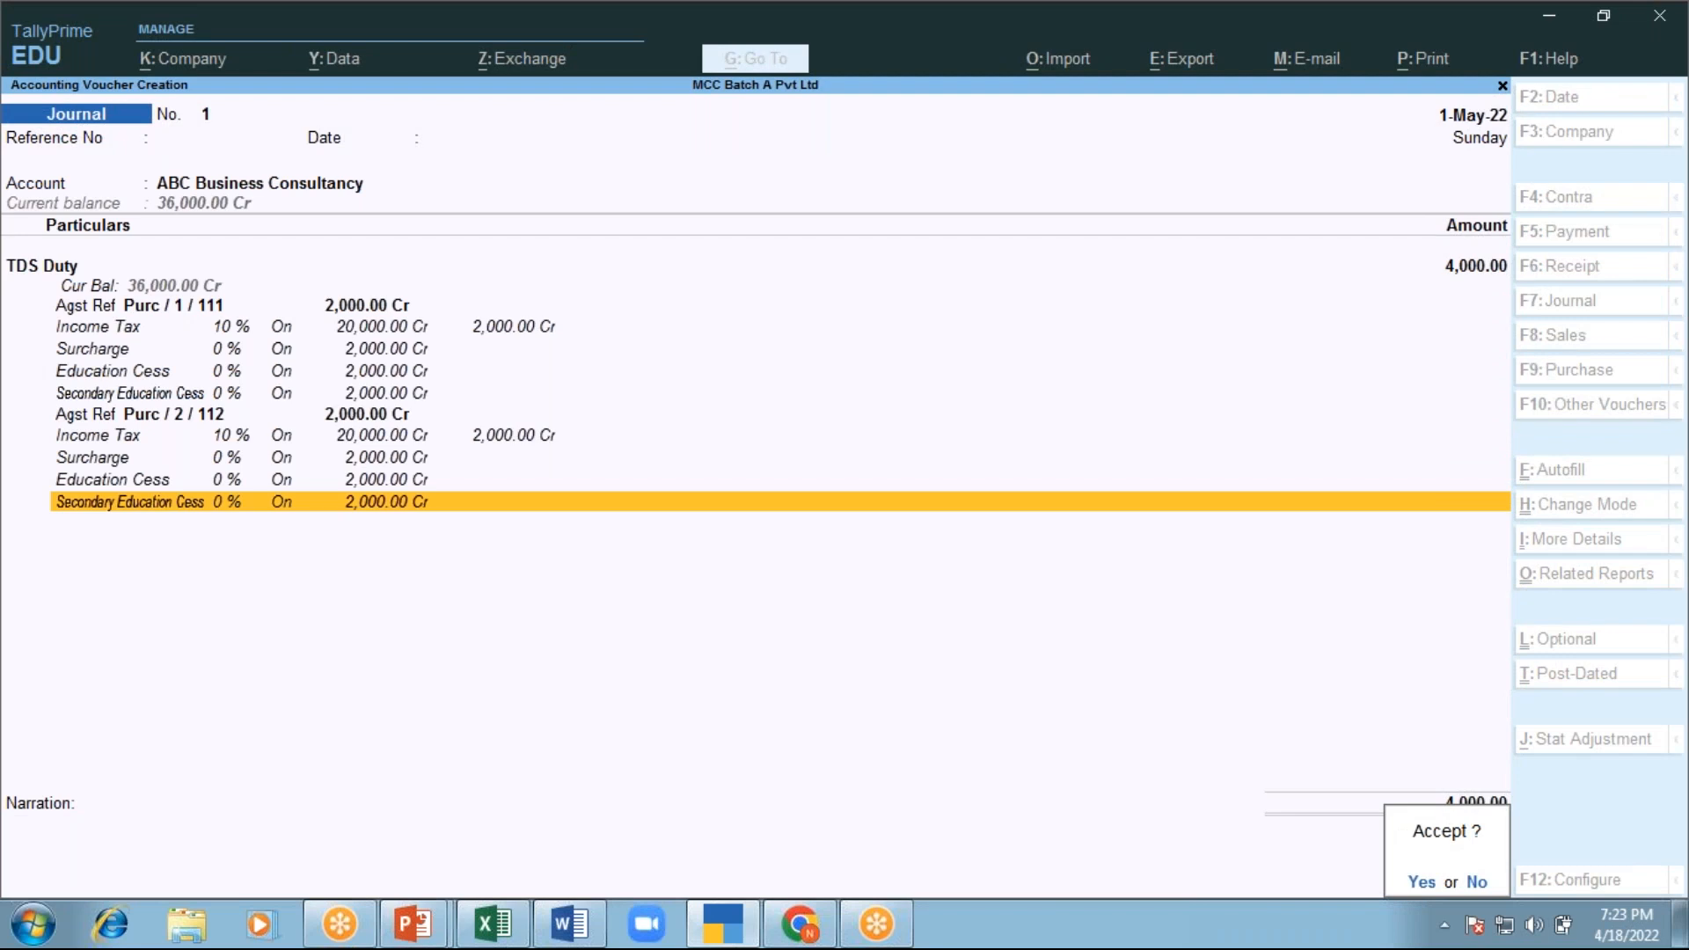
pyautogui.press('Return')
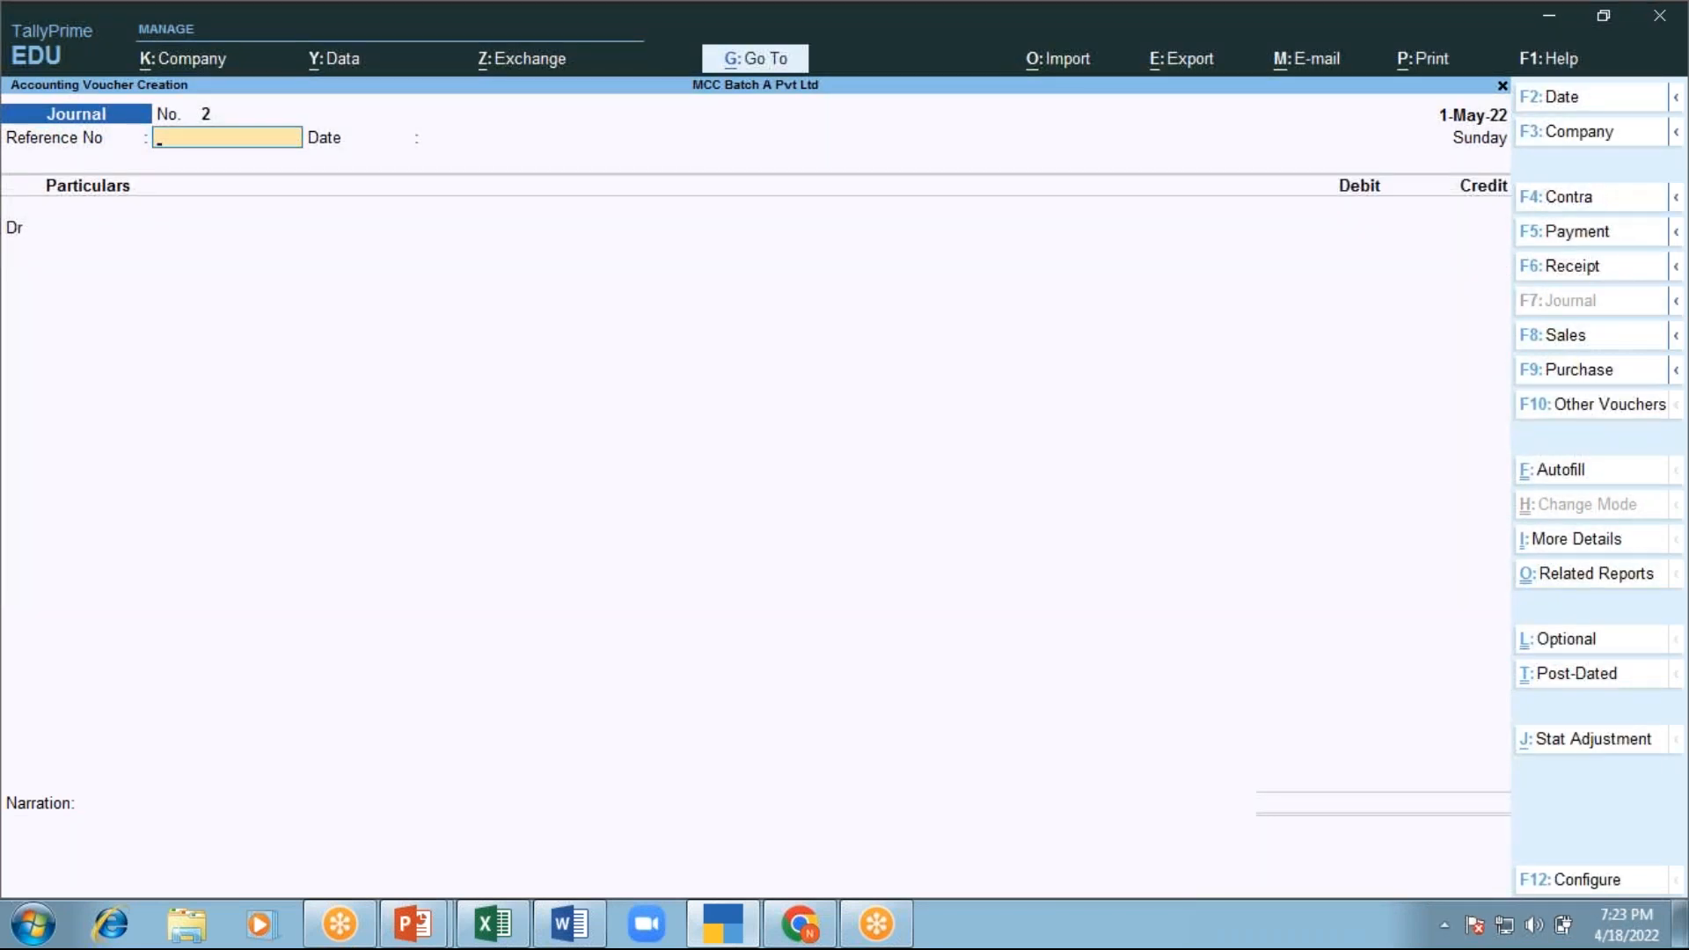
# Reopen voucher entry and set the voucher date to 1-Jun-22, leaving the reference number and date blank
pyautogui.press('Escape')
pyautogui.press('Return')
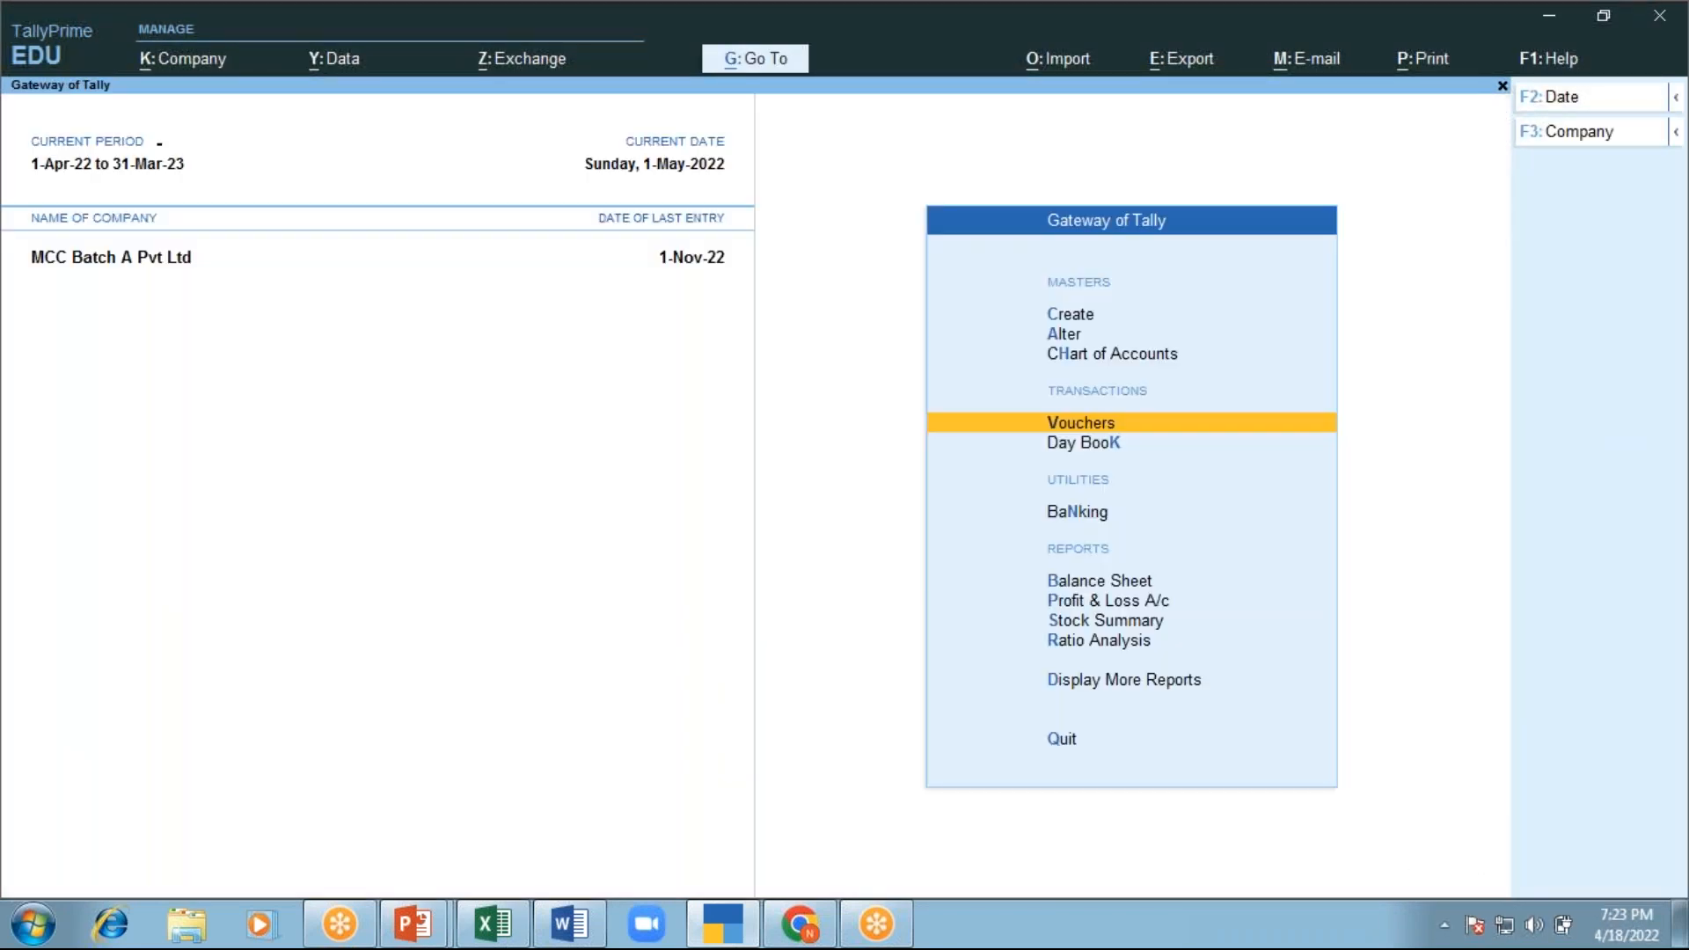
pyautogui.press('Return')
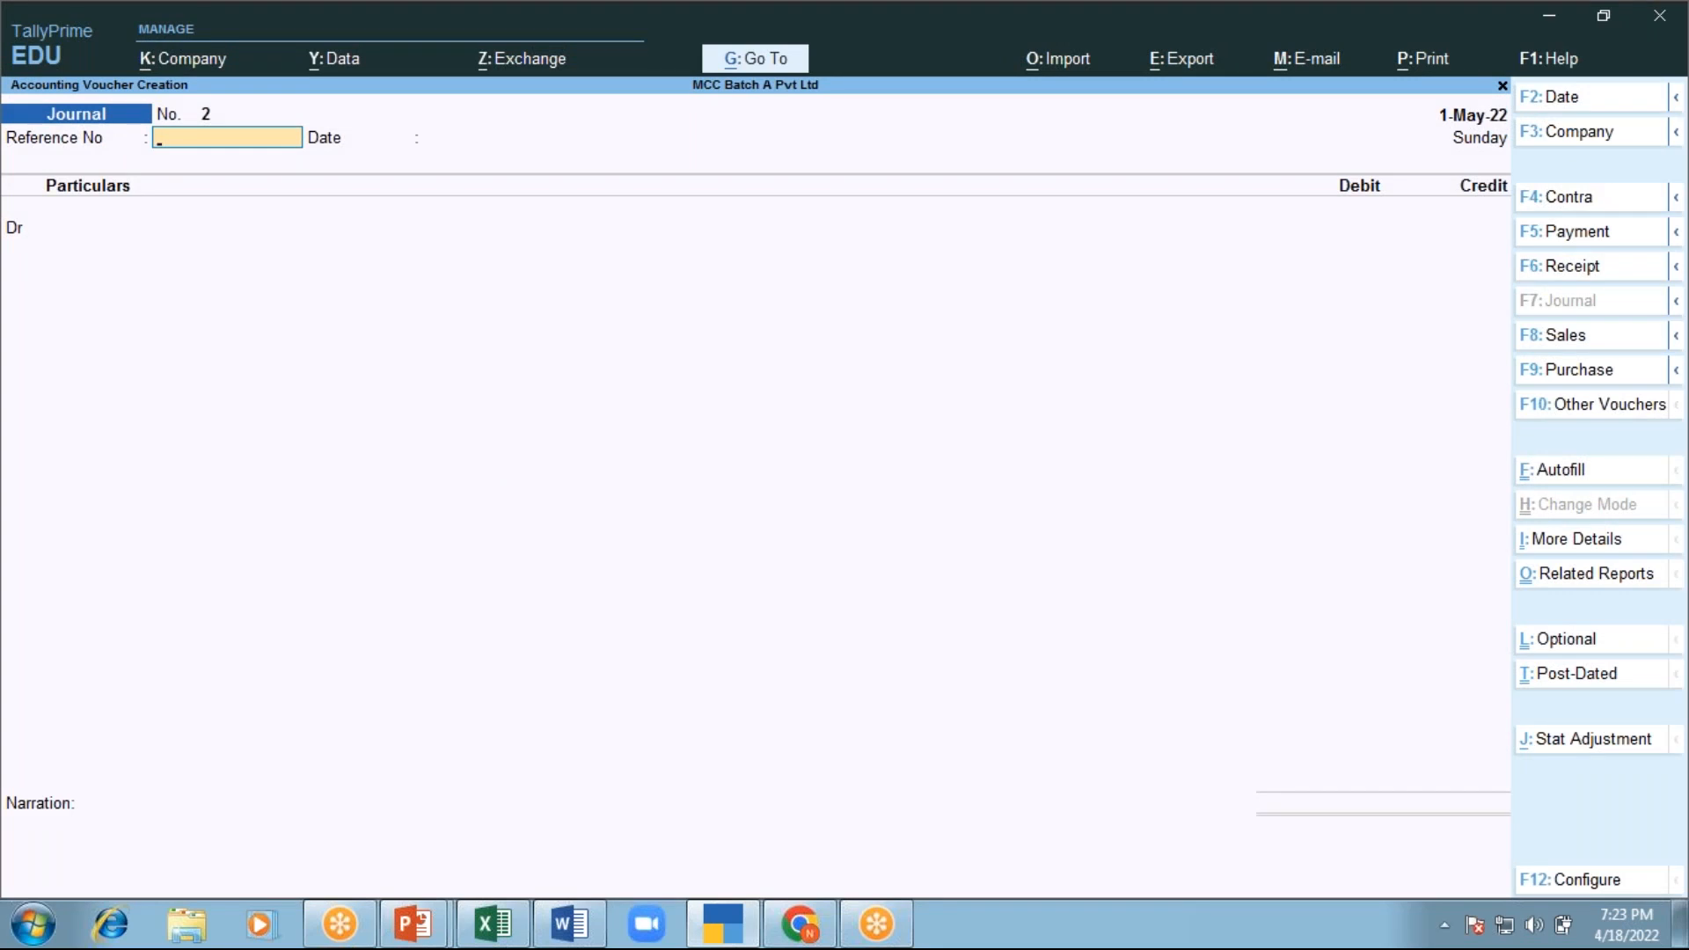
pyautogui.press('F2')
pyautogui.write('1.6')
pyautogui.press('Return')
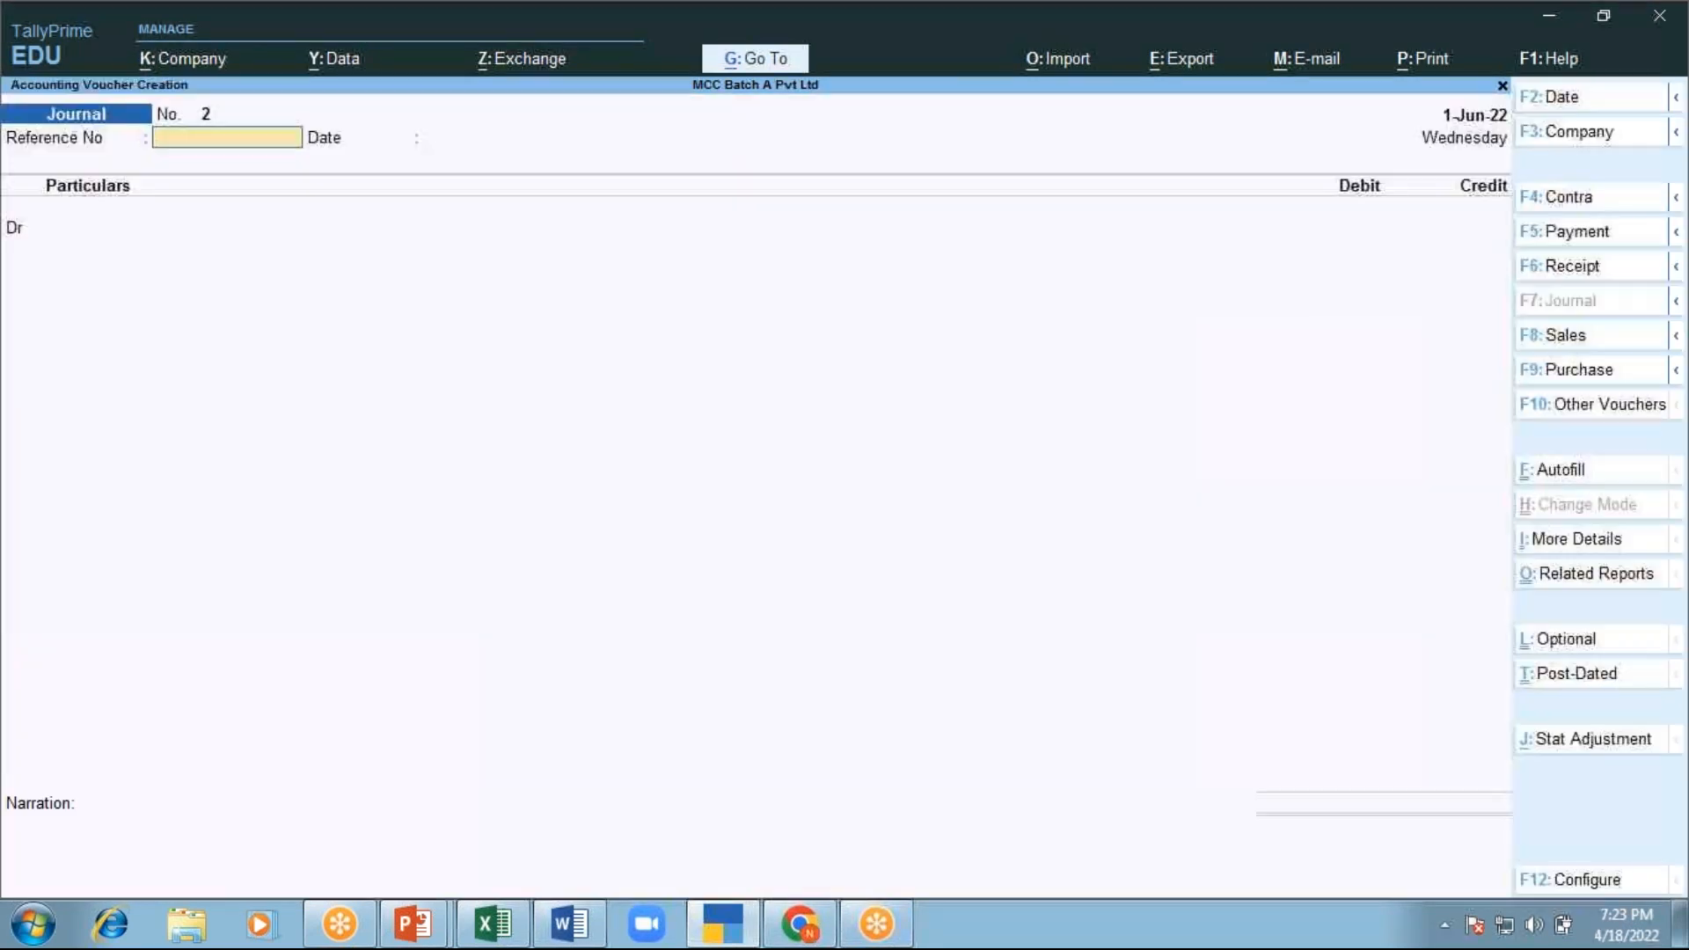
pyautogui.press('Return')
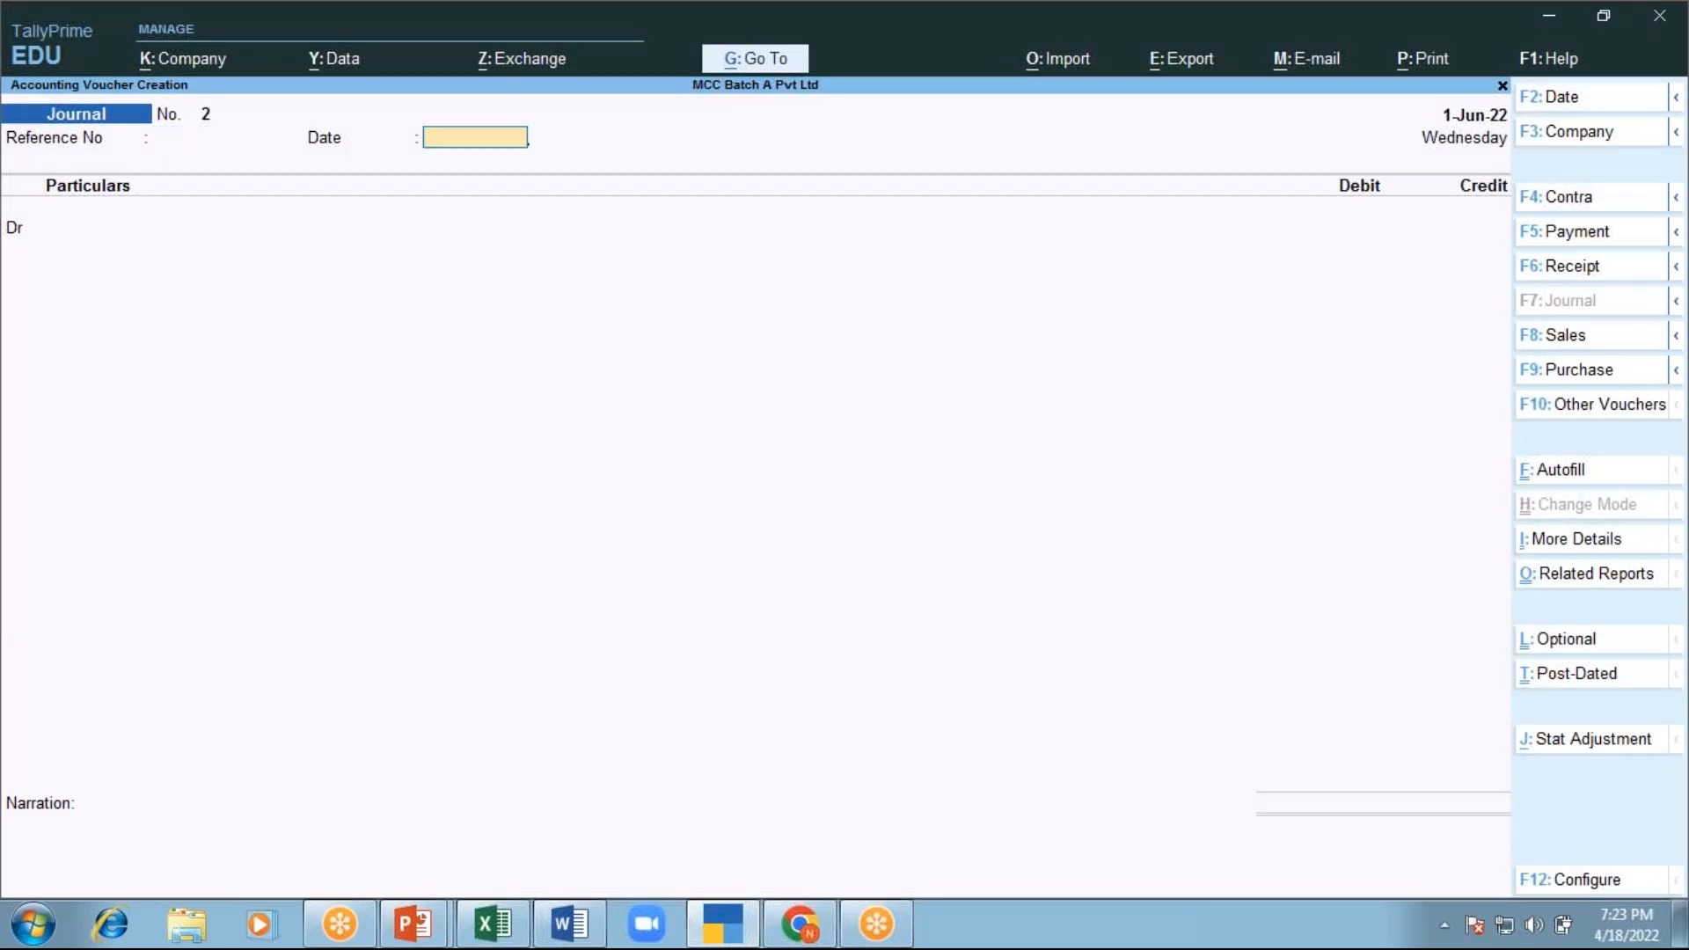
pyautogui.press('Return')
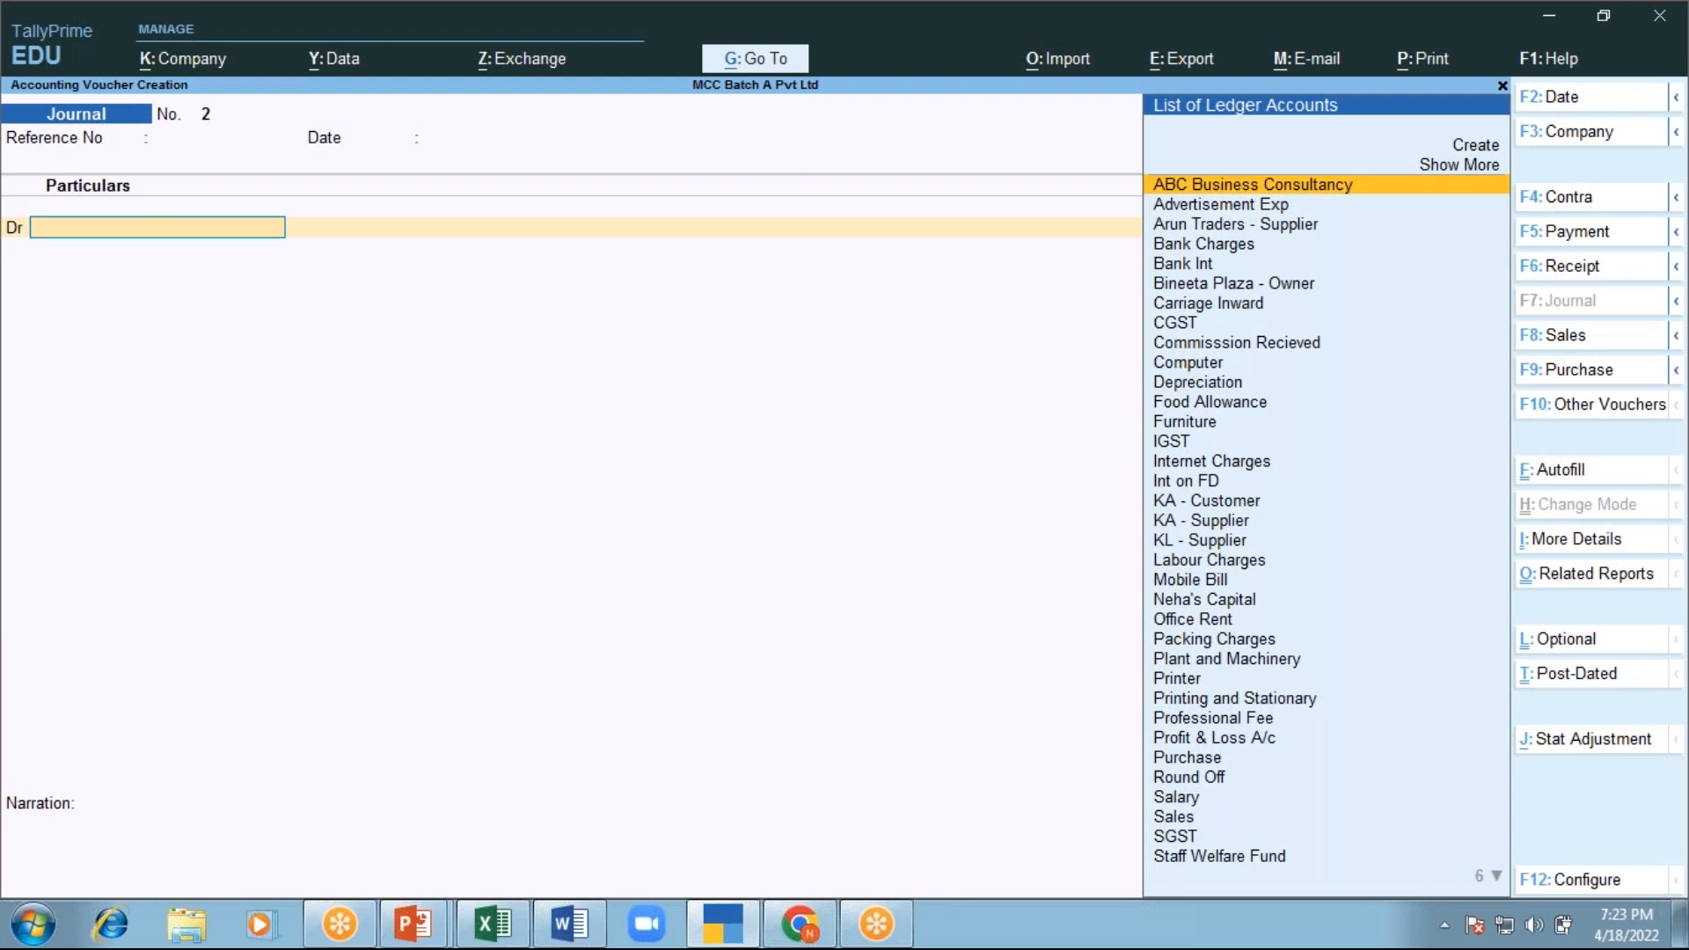
# Switch to a purchase voucher and choose ABC Business Consultancy as the party with its default party details
pyautogui.press('F9')
pyautogui.press('Return')
pyautogui.press('Return')
pyautogui.hotkey('ctrl', 'a')
pyautogui.hotkey('ctrl', 'a')
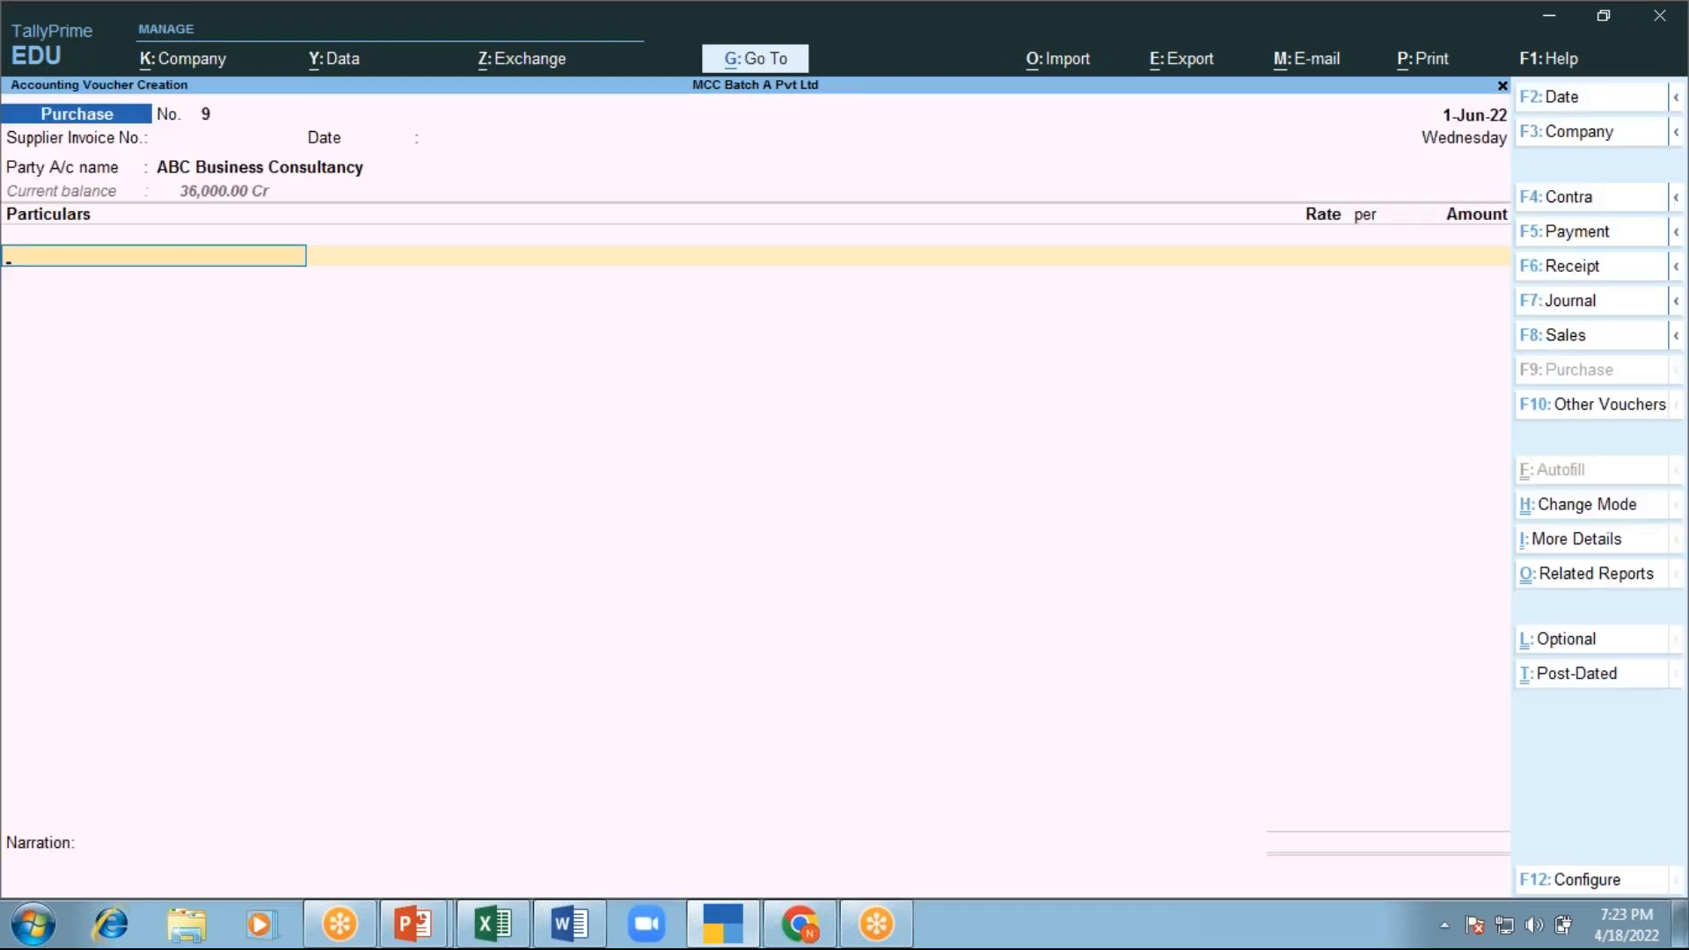
# Enter Professional Fee for 20,000 in the 1-Jun-22 purchase voucher
pyautogui.write('Pr')
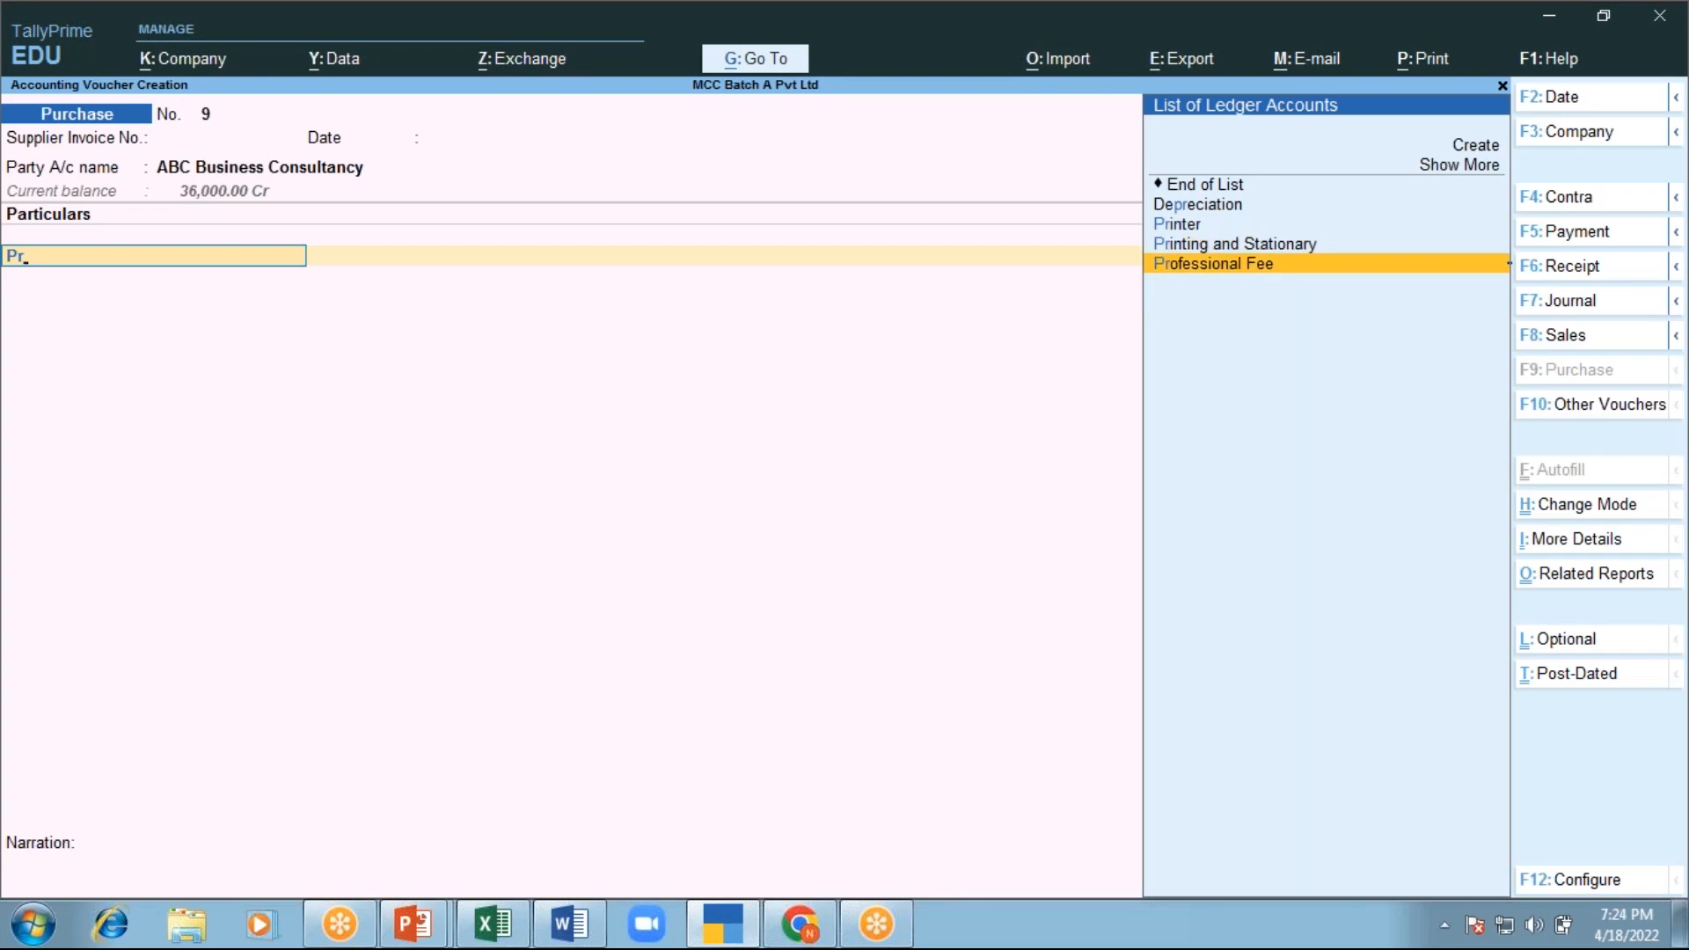
pyautogui.press('Return')
pyautogui.write('20000')
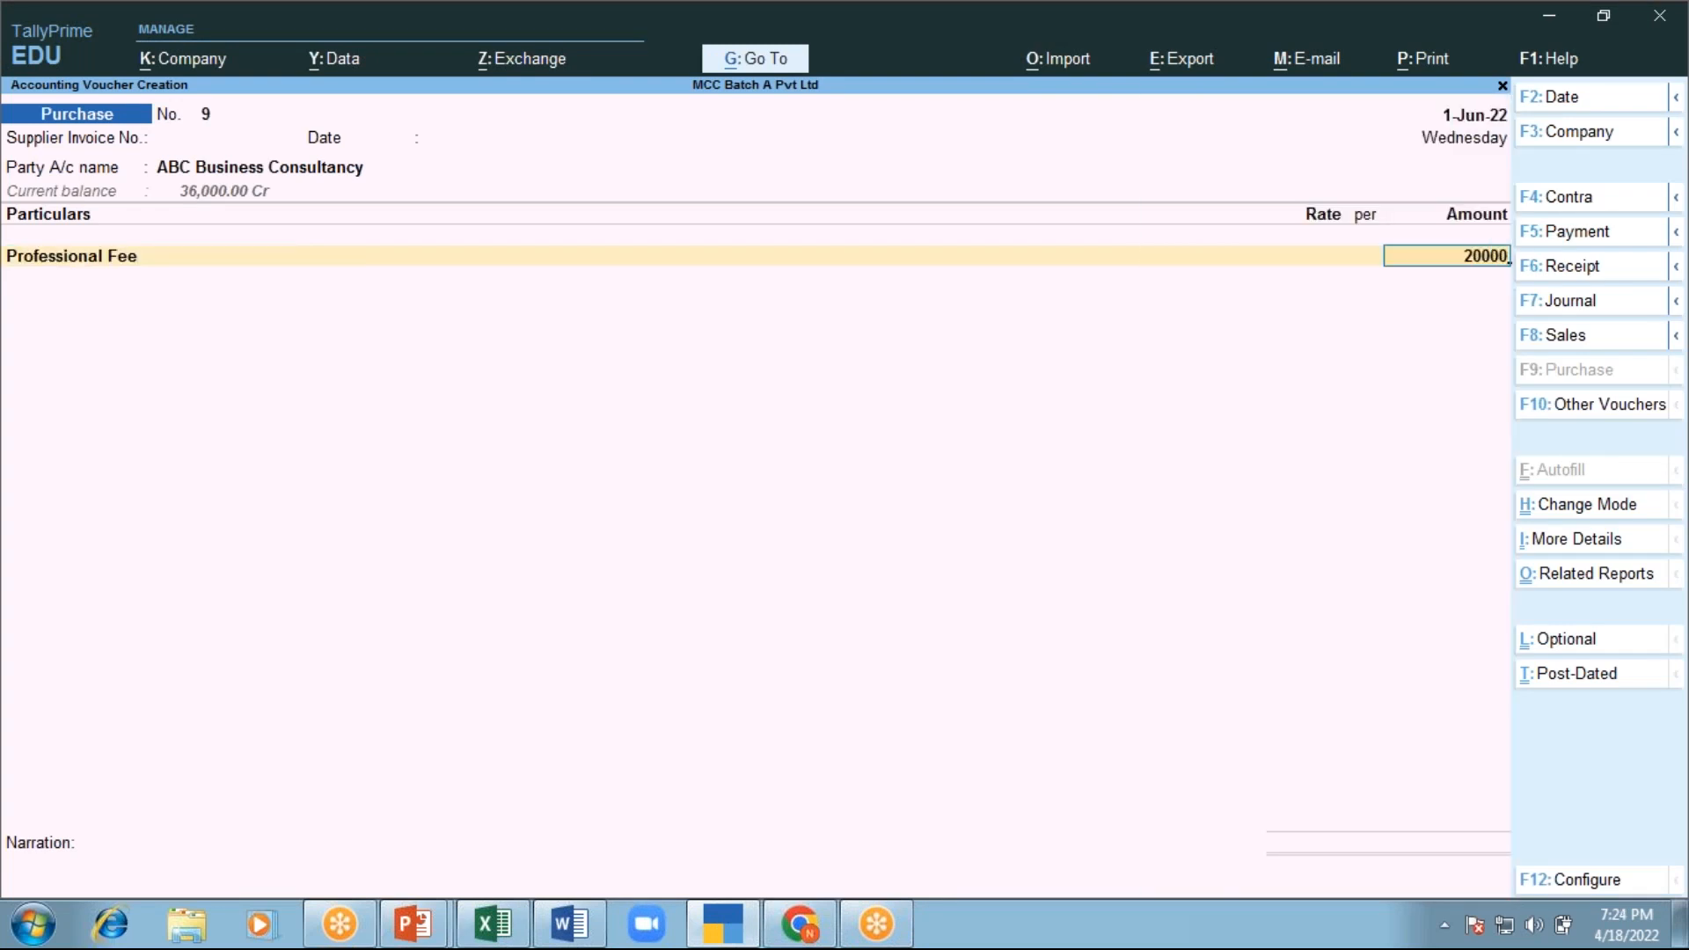
pyautogui.press('Return')
pyautogui.press('Return')
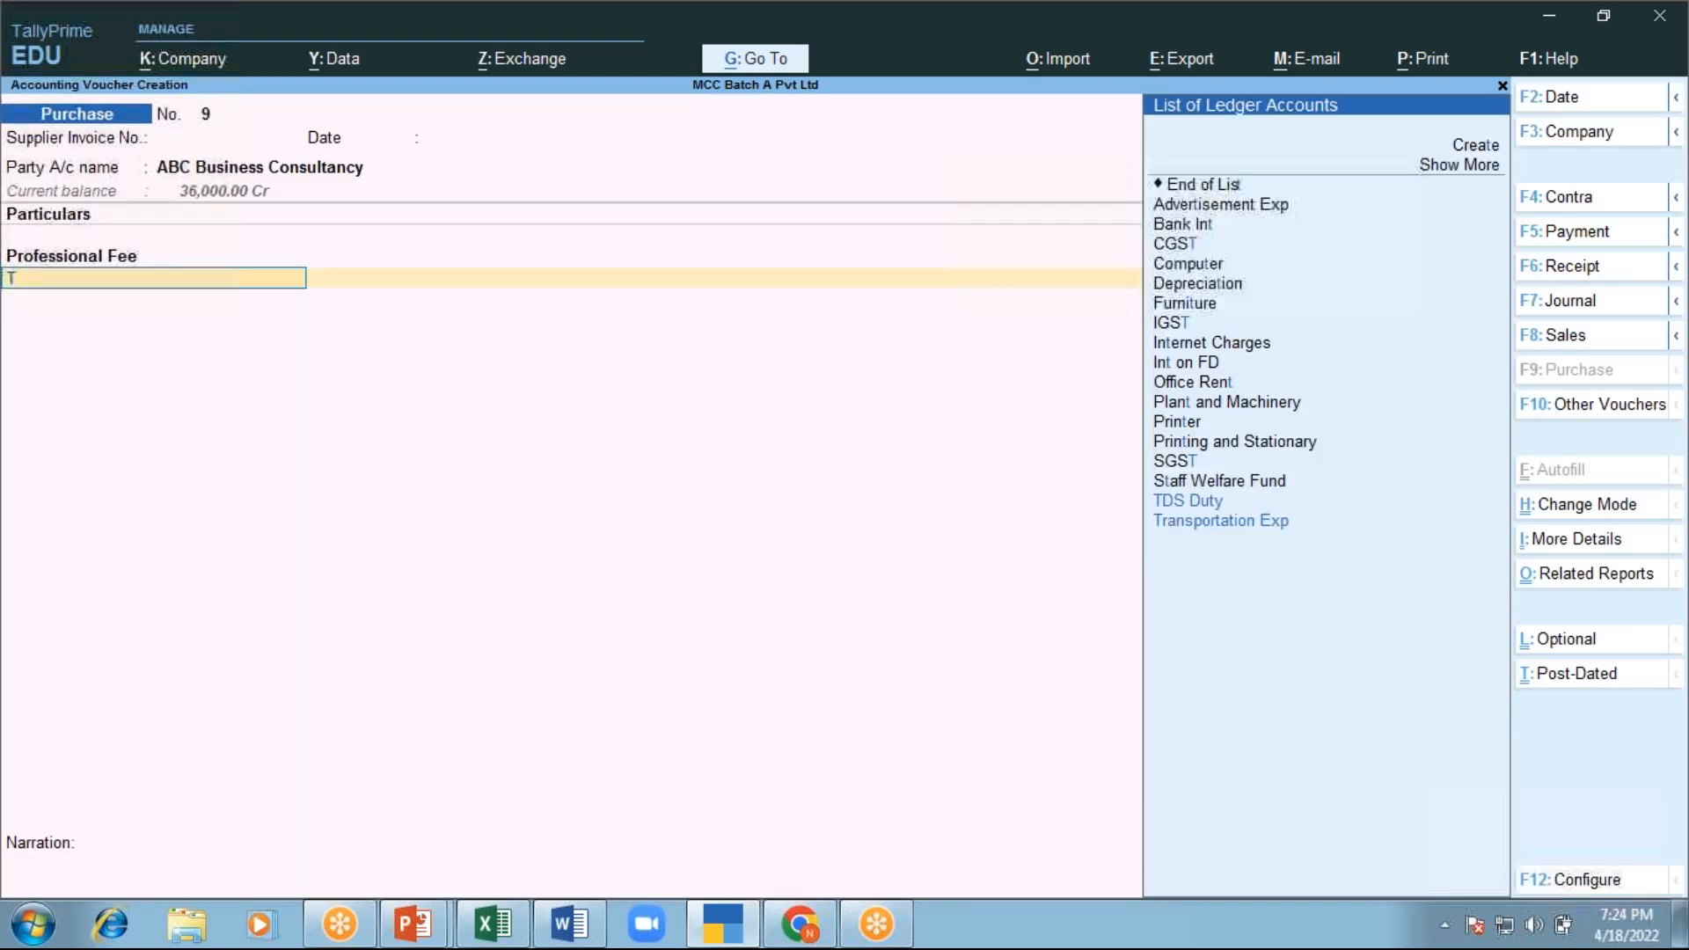
# Add the TDS Duty ledger below Professional Fee with its automatic deduction and end the list of particulars
pyautogui.write('Tds')
pyautogui.press('Return')
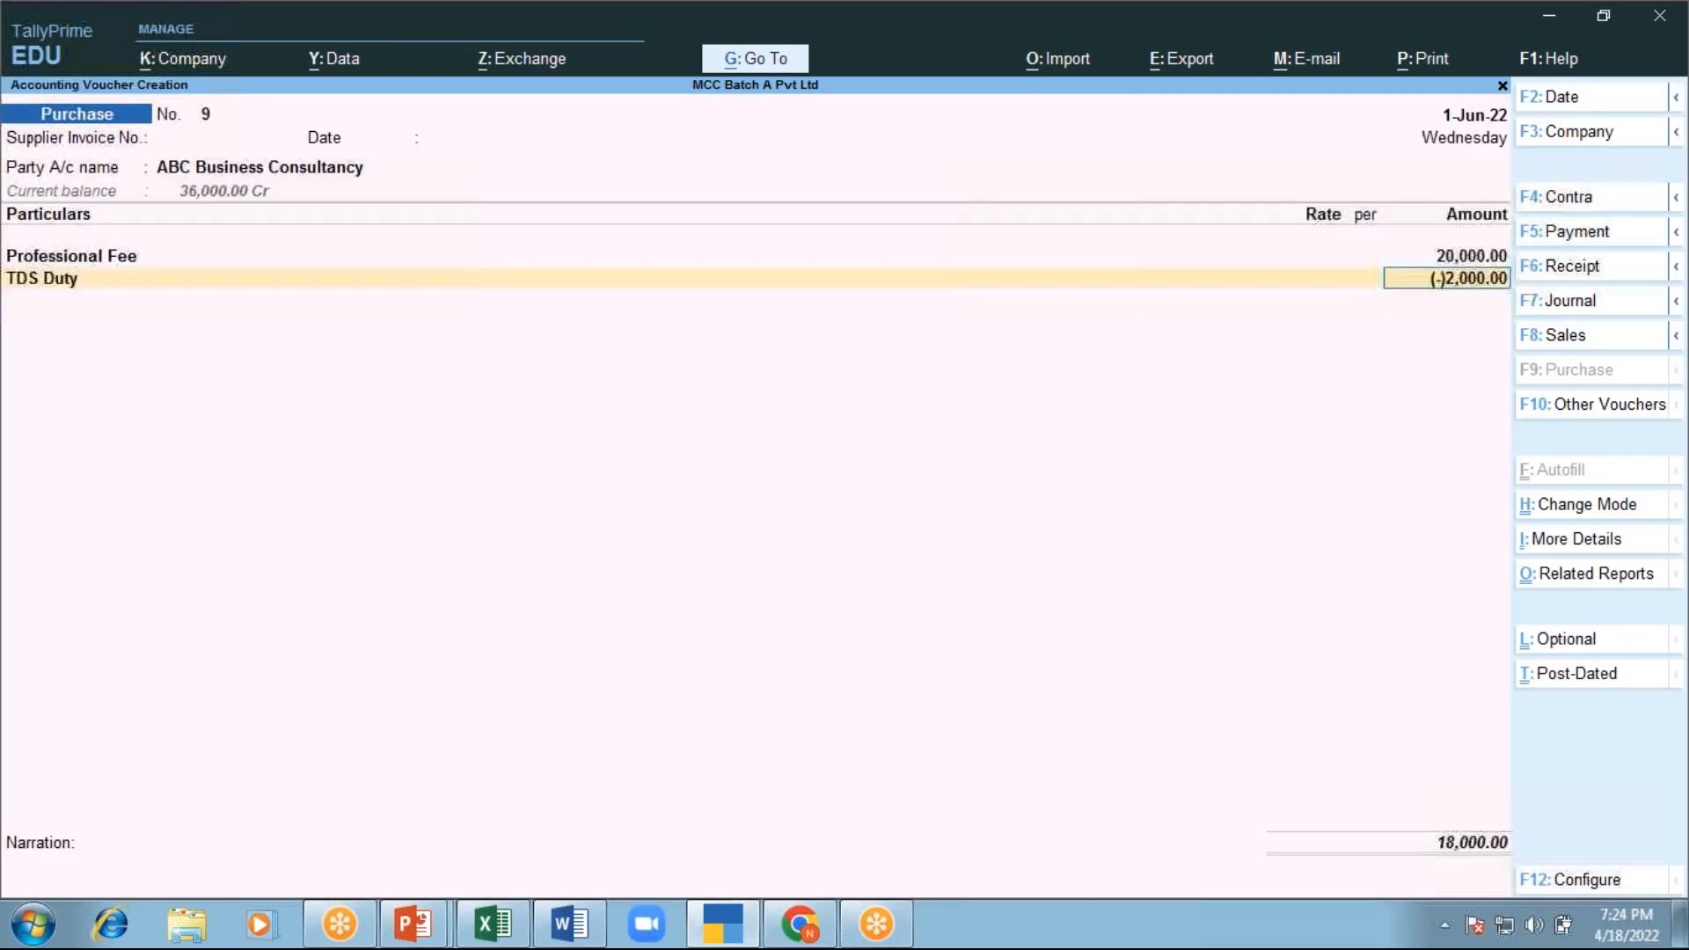
pyautogui.press('Return')
pyautogui.press('Return')
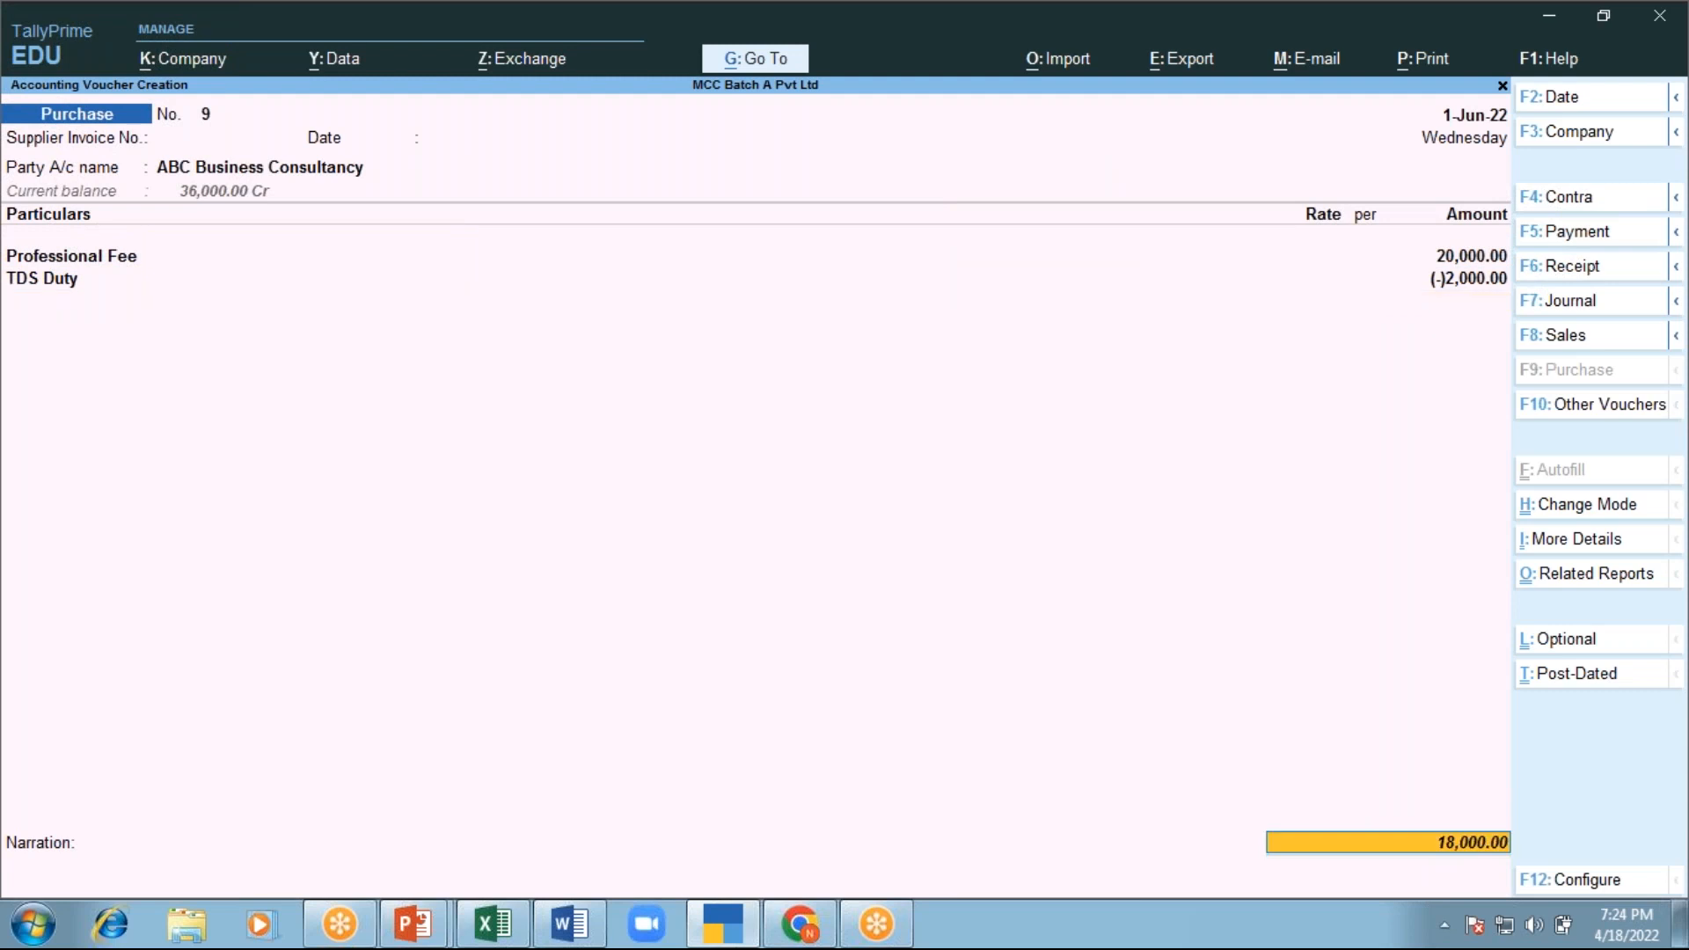
# Save the ABC Business Consultancy purchase voucher with new bill reference 9 and return to the Gateway of Tally
pyautogui.press('Return')
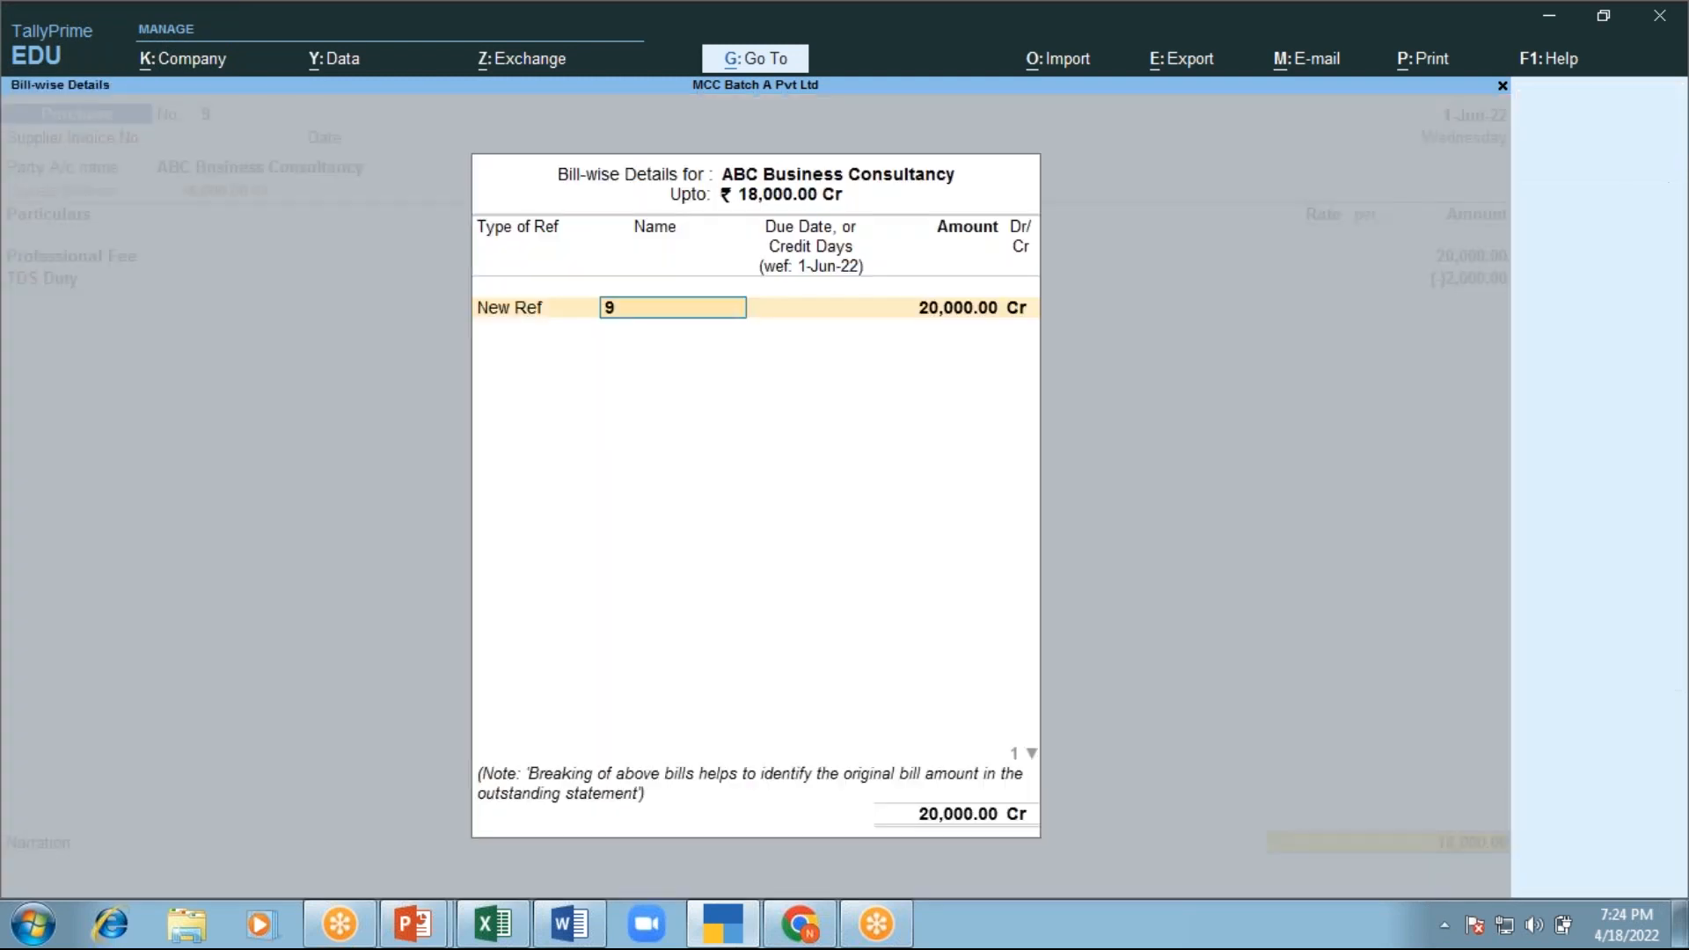
pyautogui.press('Return')
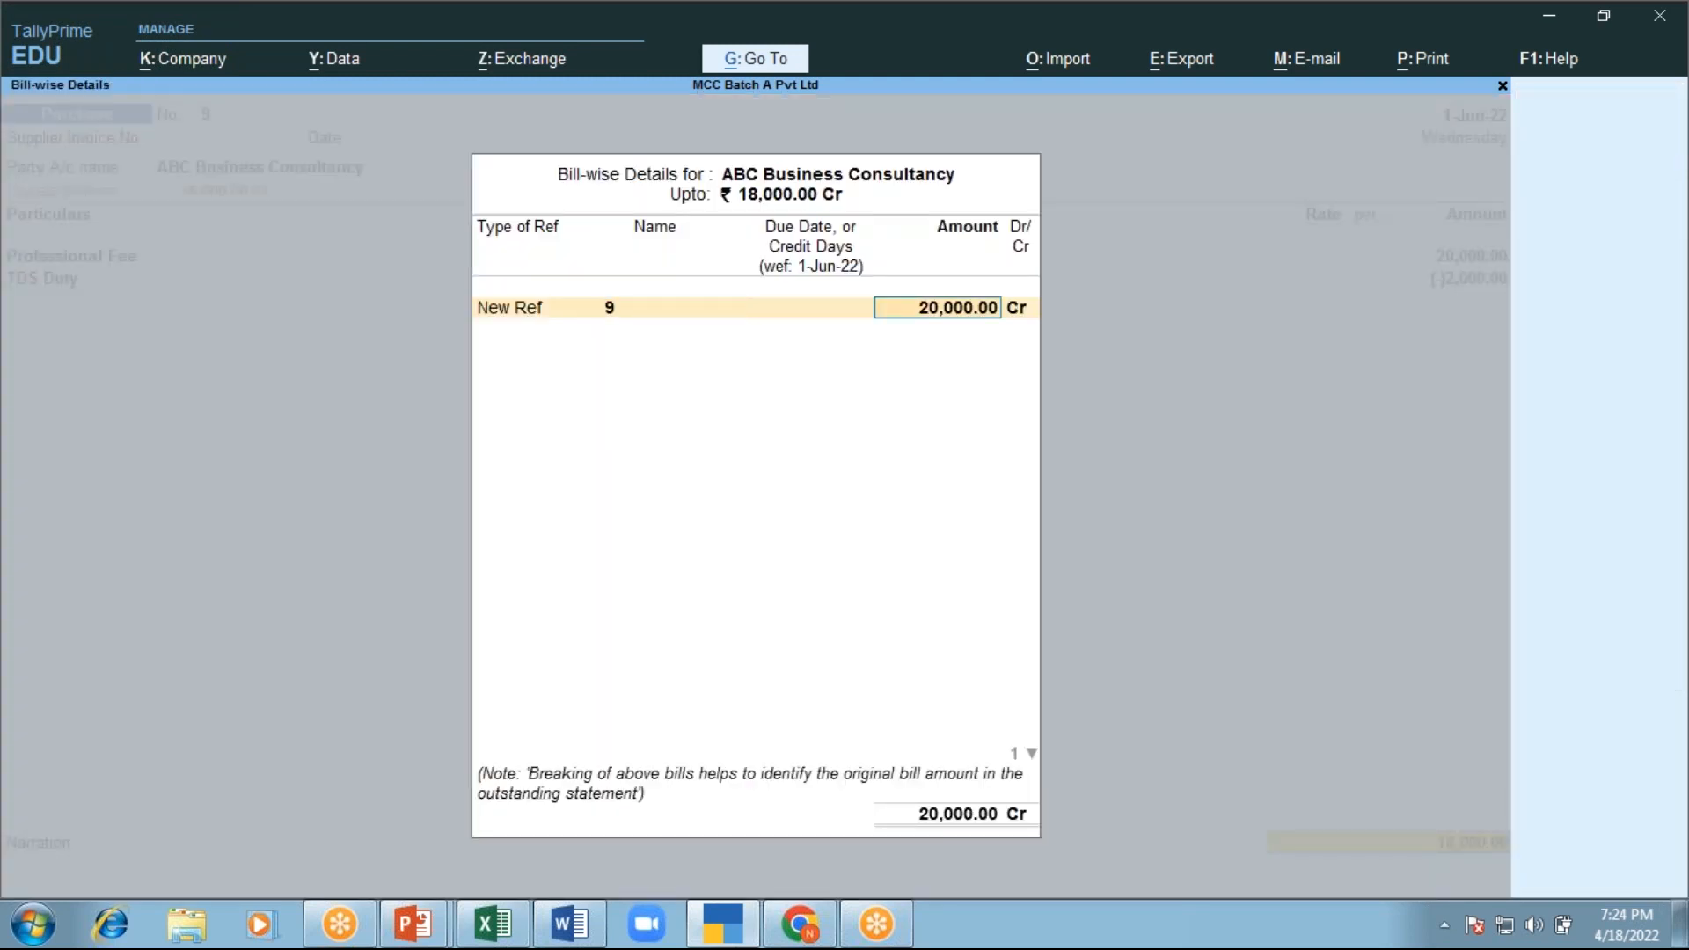
pyautogui.press('Return')
pyautogui.press('Return')
pyautogui.press('Return')
pyautogui.press('Return')
pyautogui.press('Return')
pyautogui.press('Return')
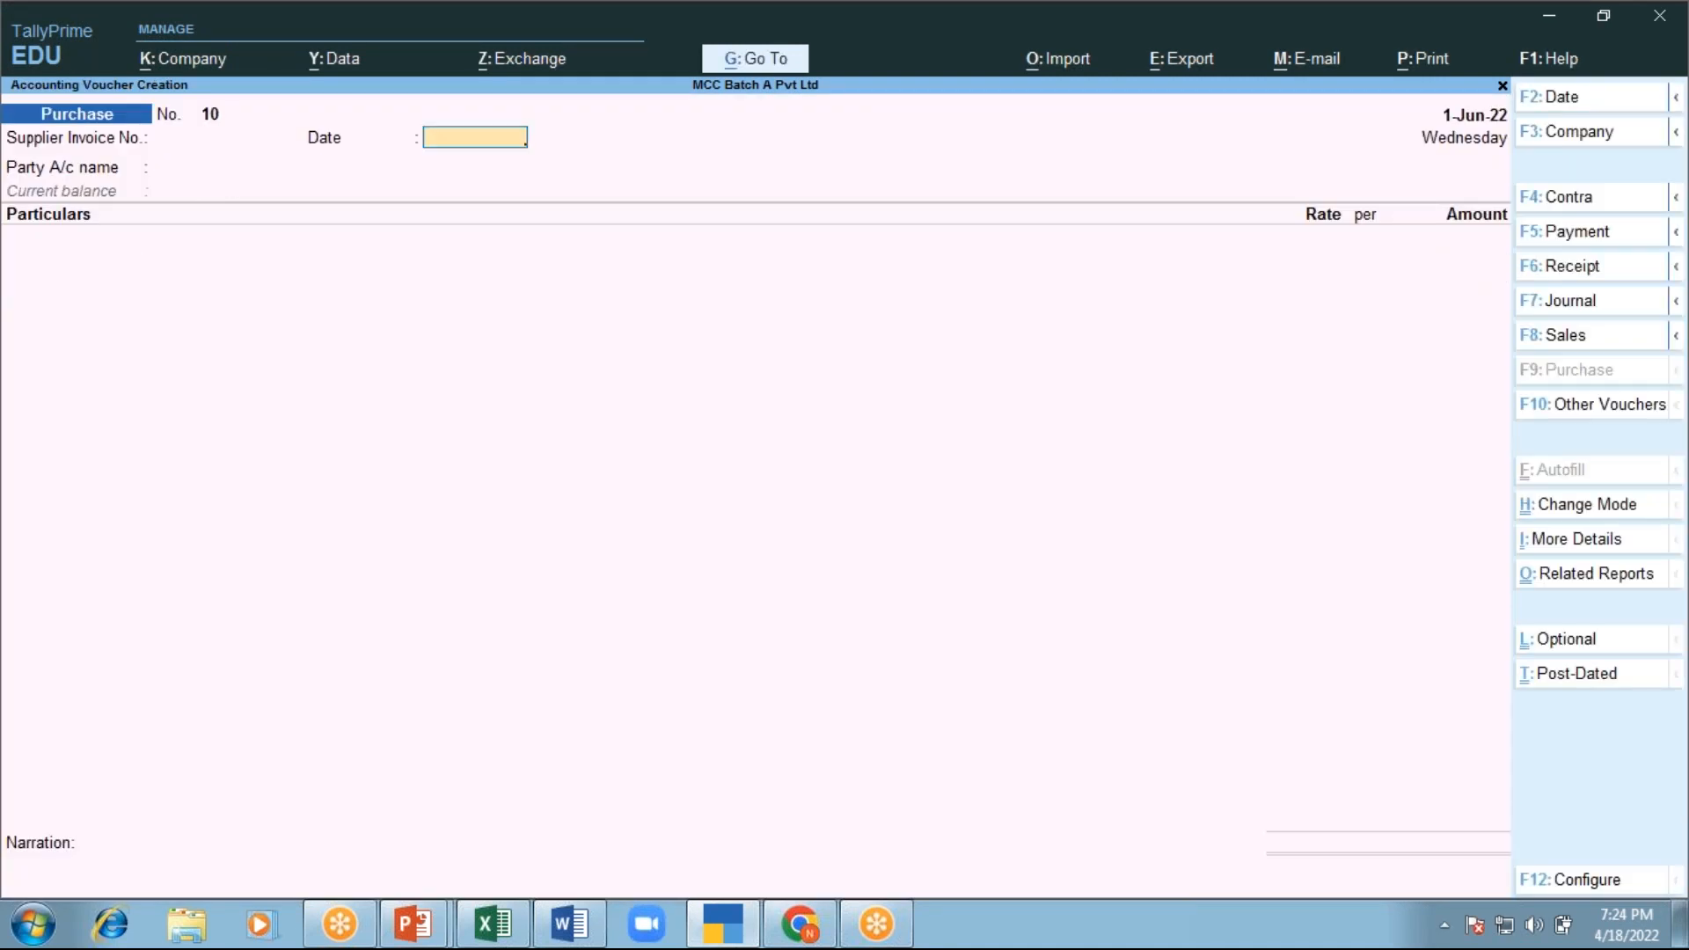
pyautogui.press('Escape')
pyautogui.press('Return')
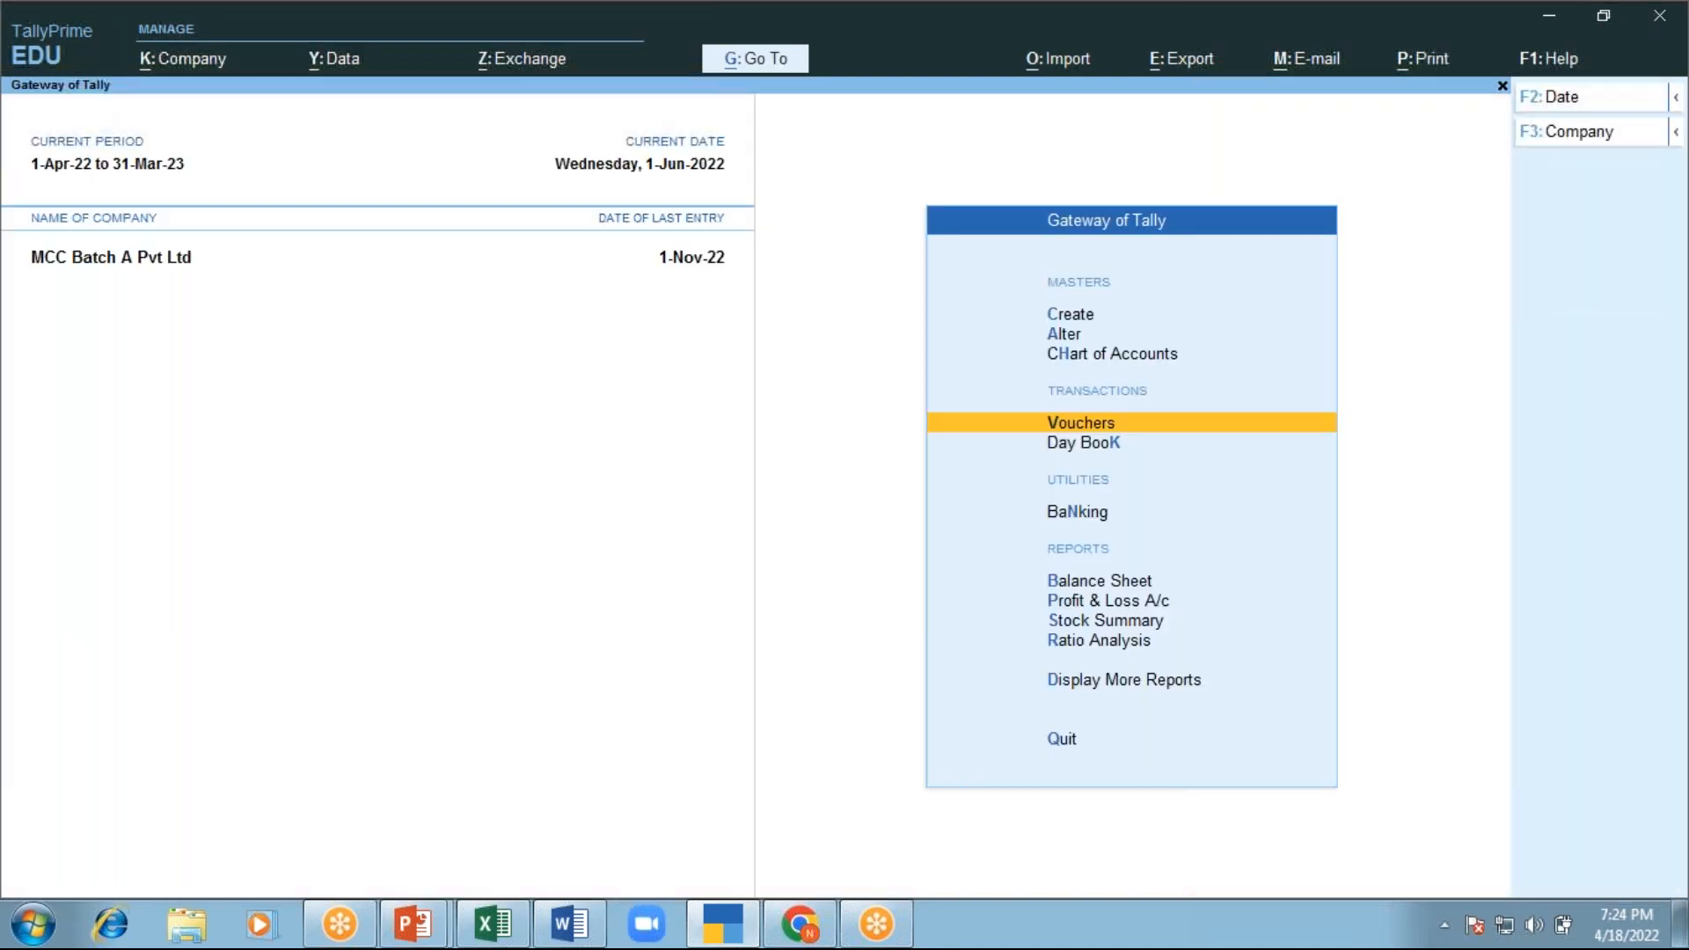
pyautogui.press('Return')
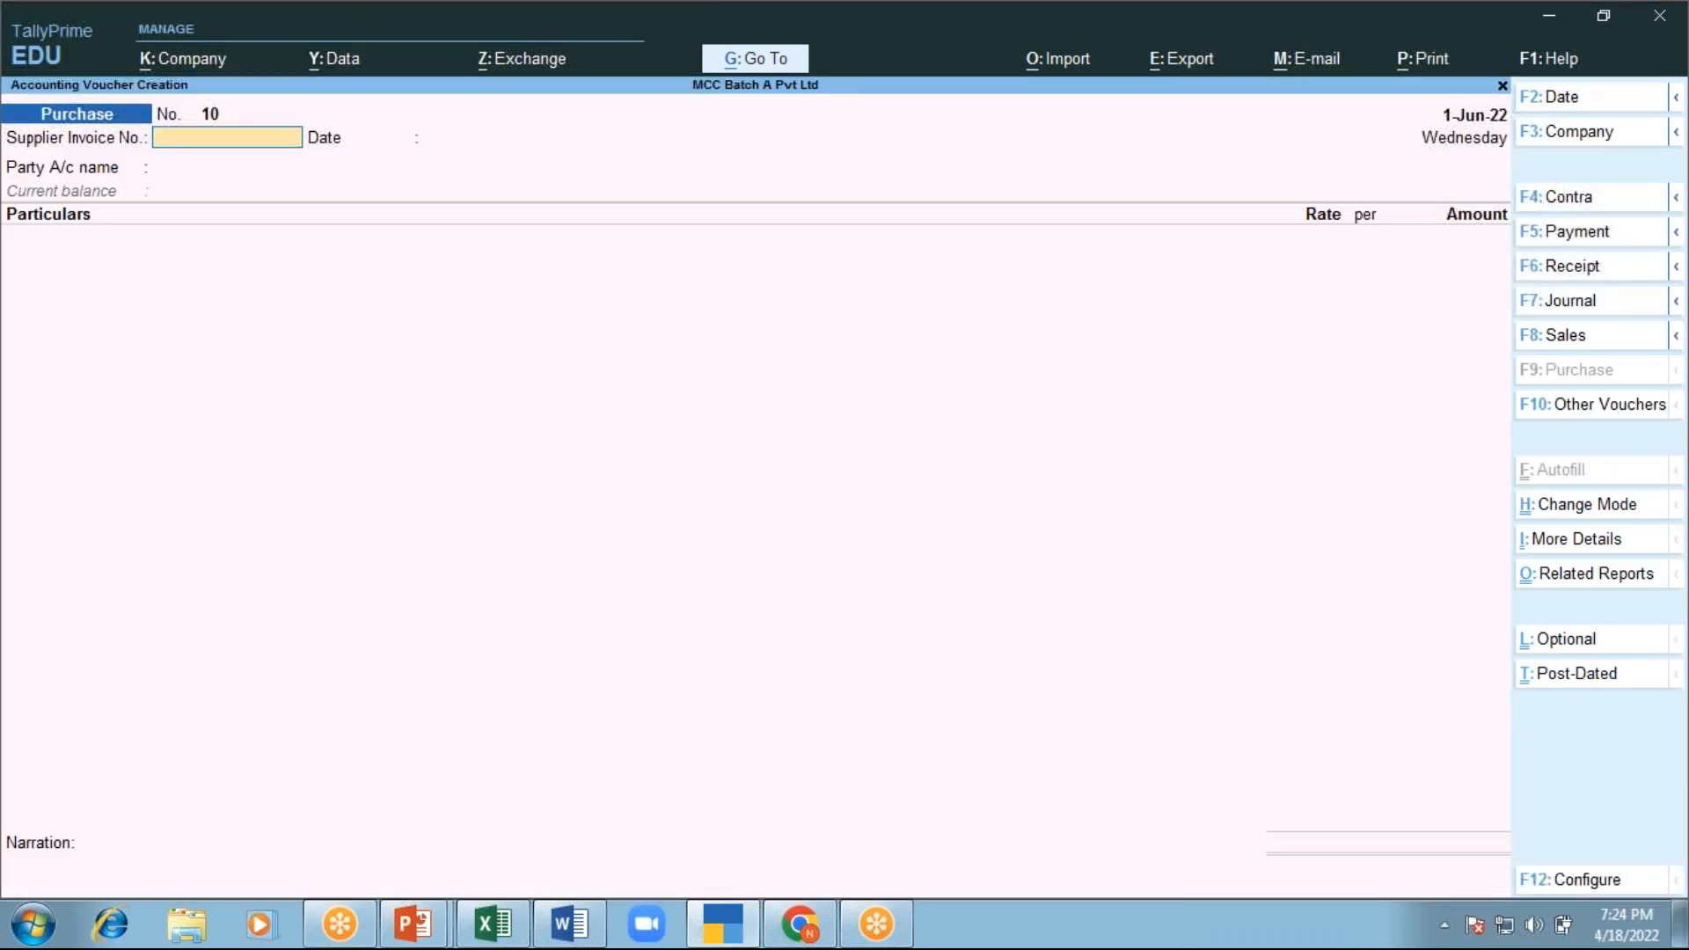
pyautogui.press('F5')
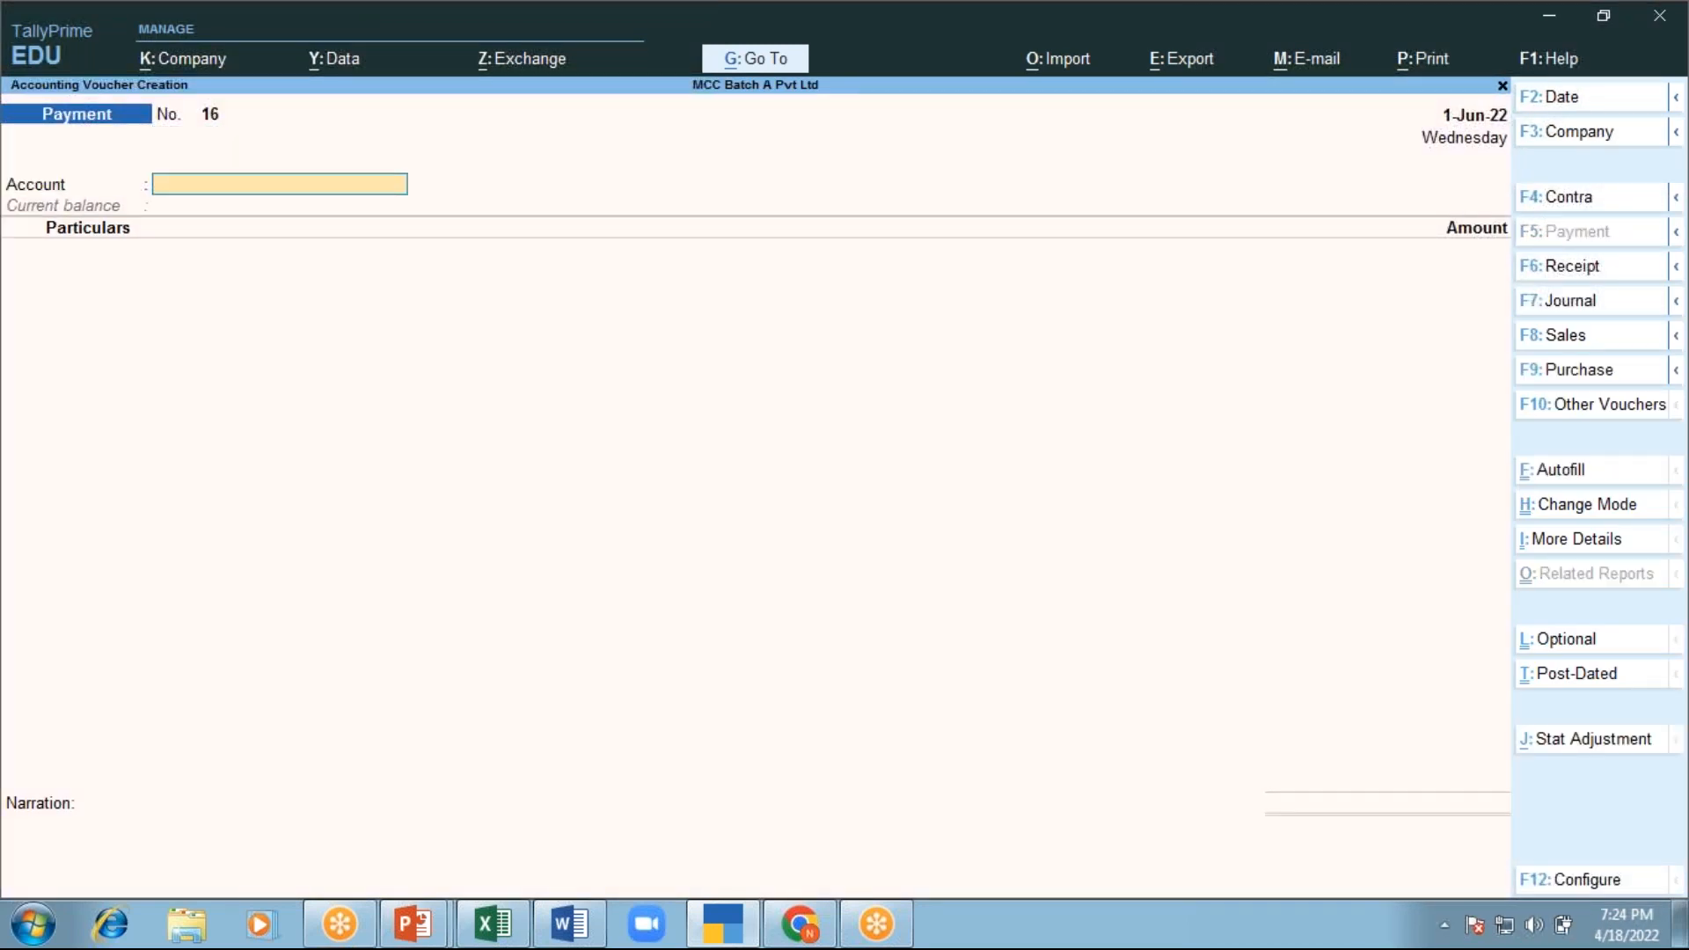
pyautogui.write('H')
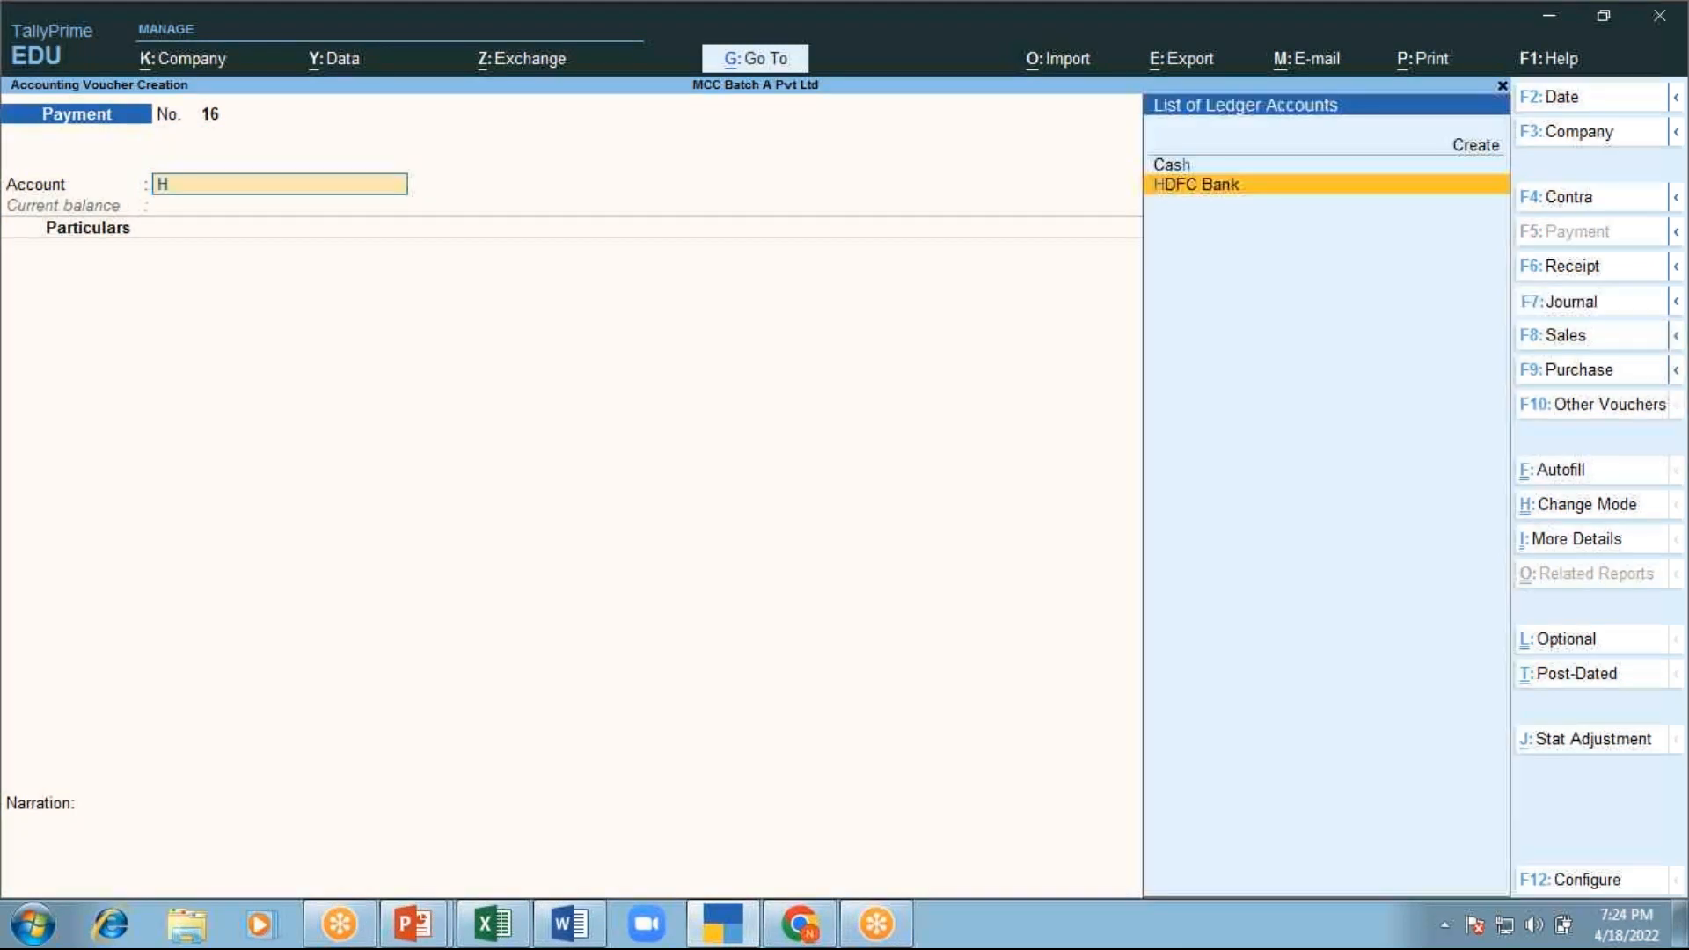
pyautogui.press('F7')
pyautogui.press('Escape')
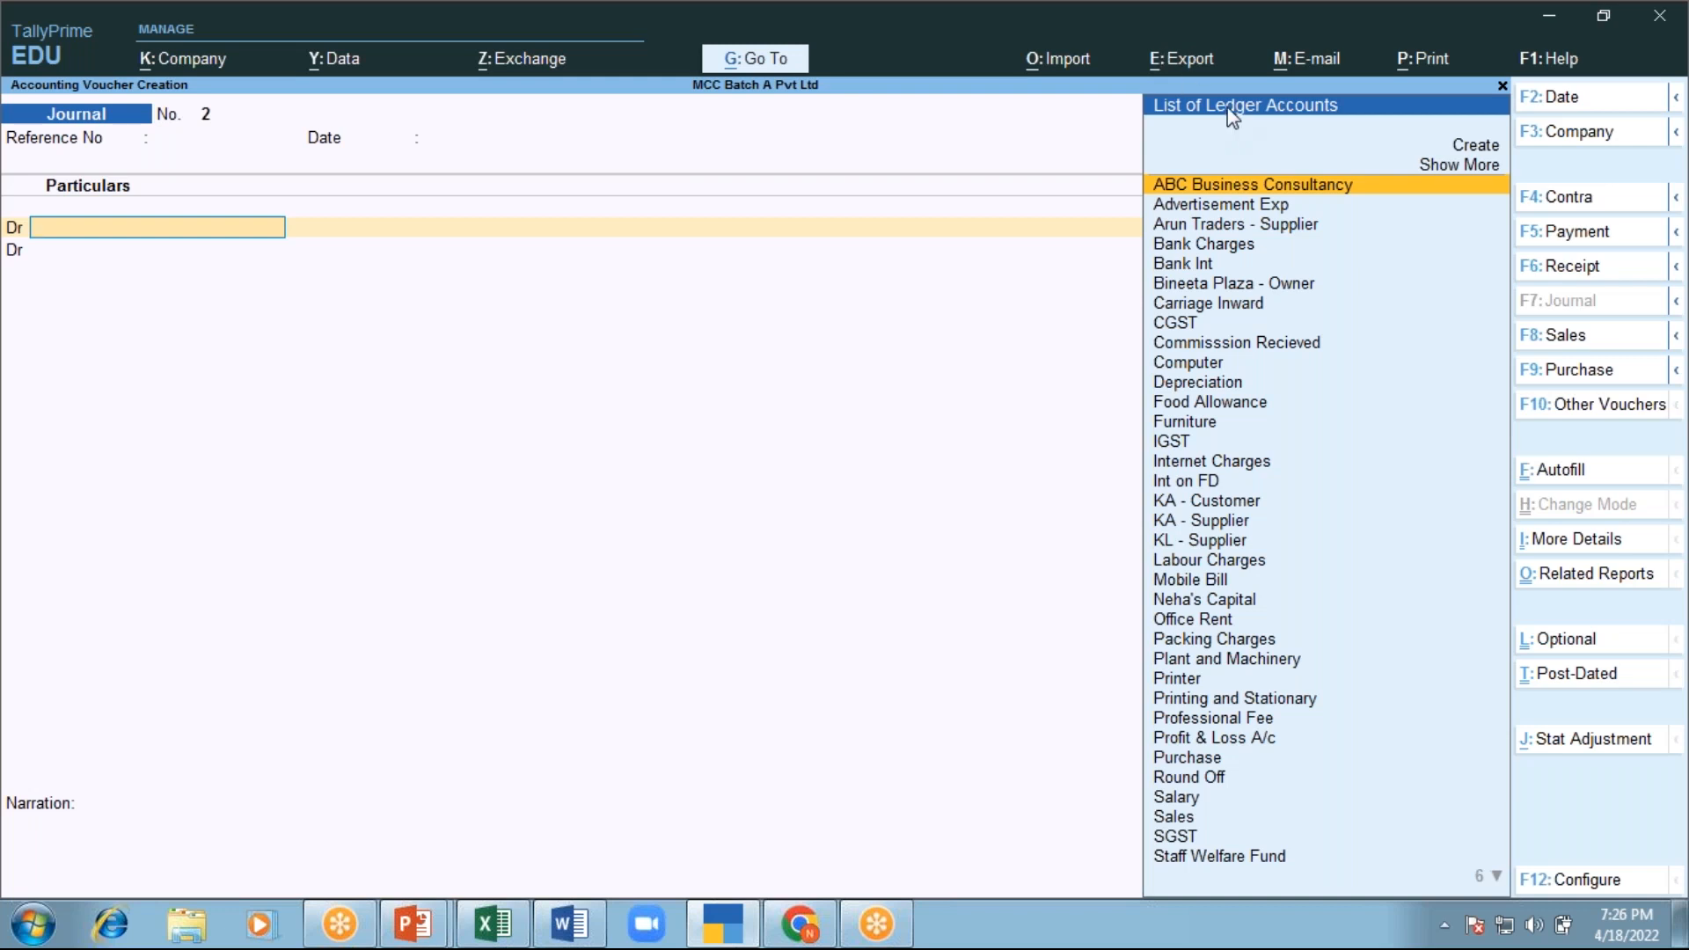
pyautogui.click(1263, 24)
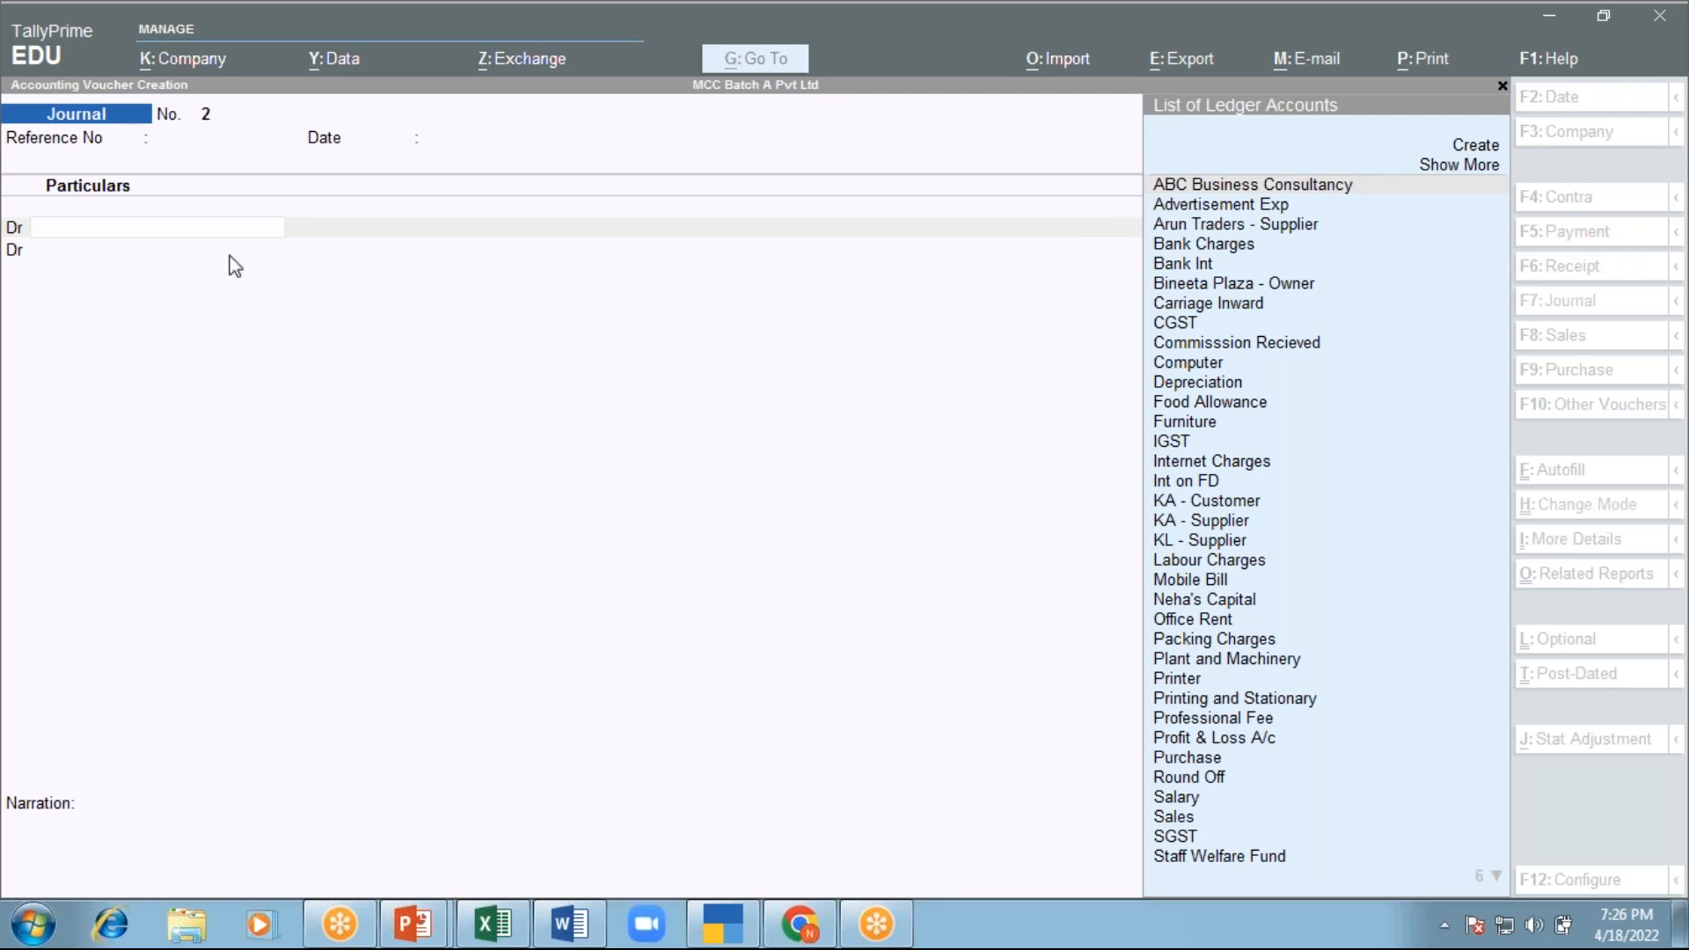
pyautogui.click(197, 234)
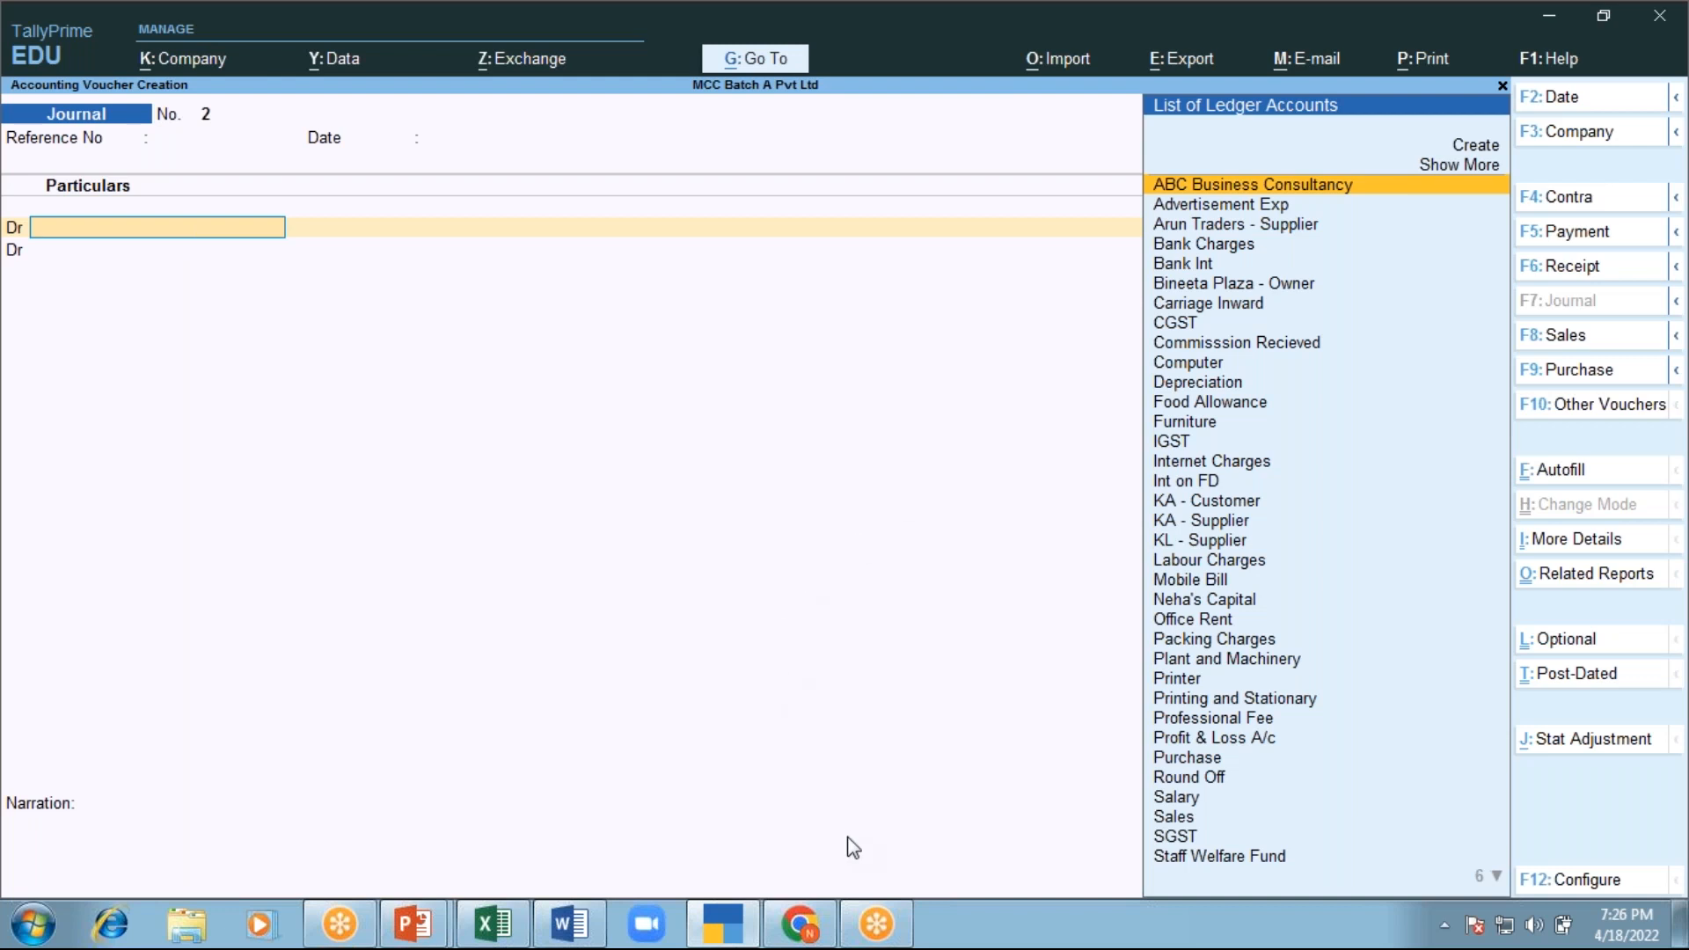
pyautogui.press('Escape')
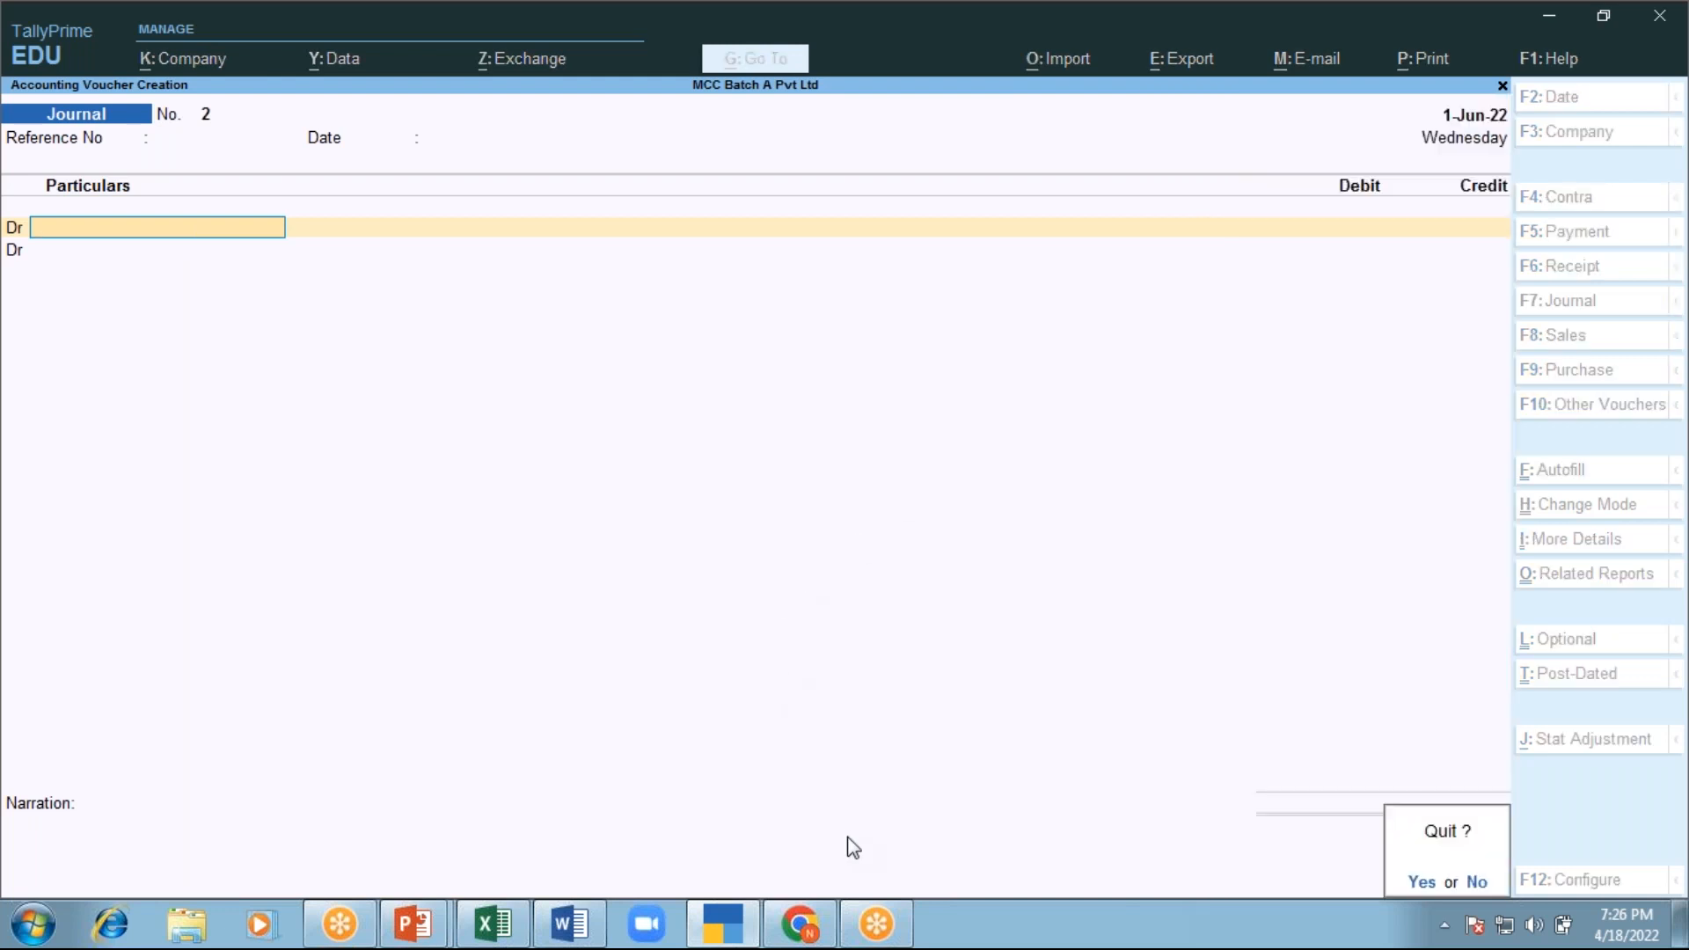
pyautogui.press('Return')
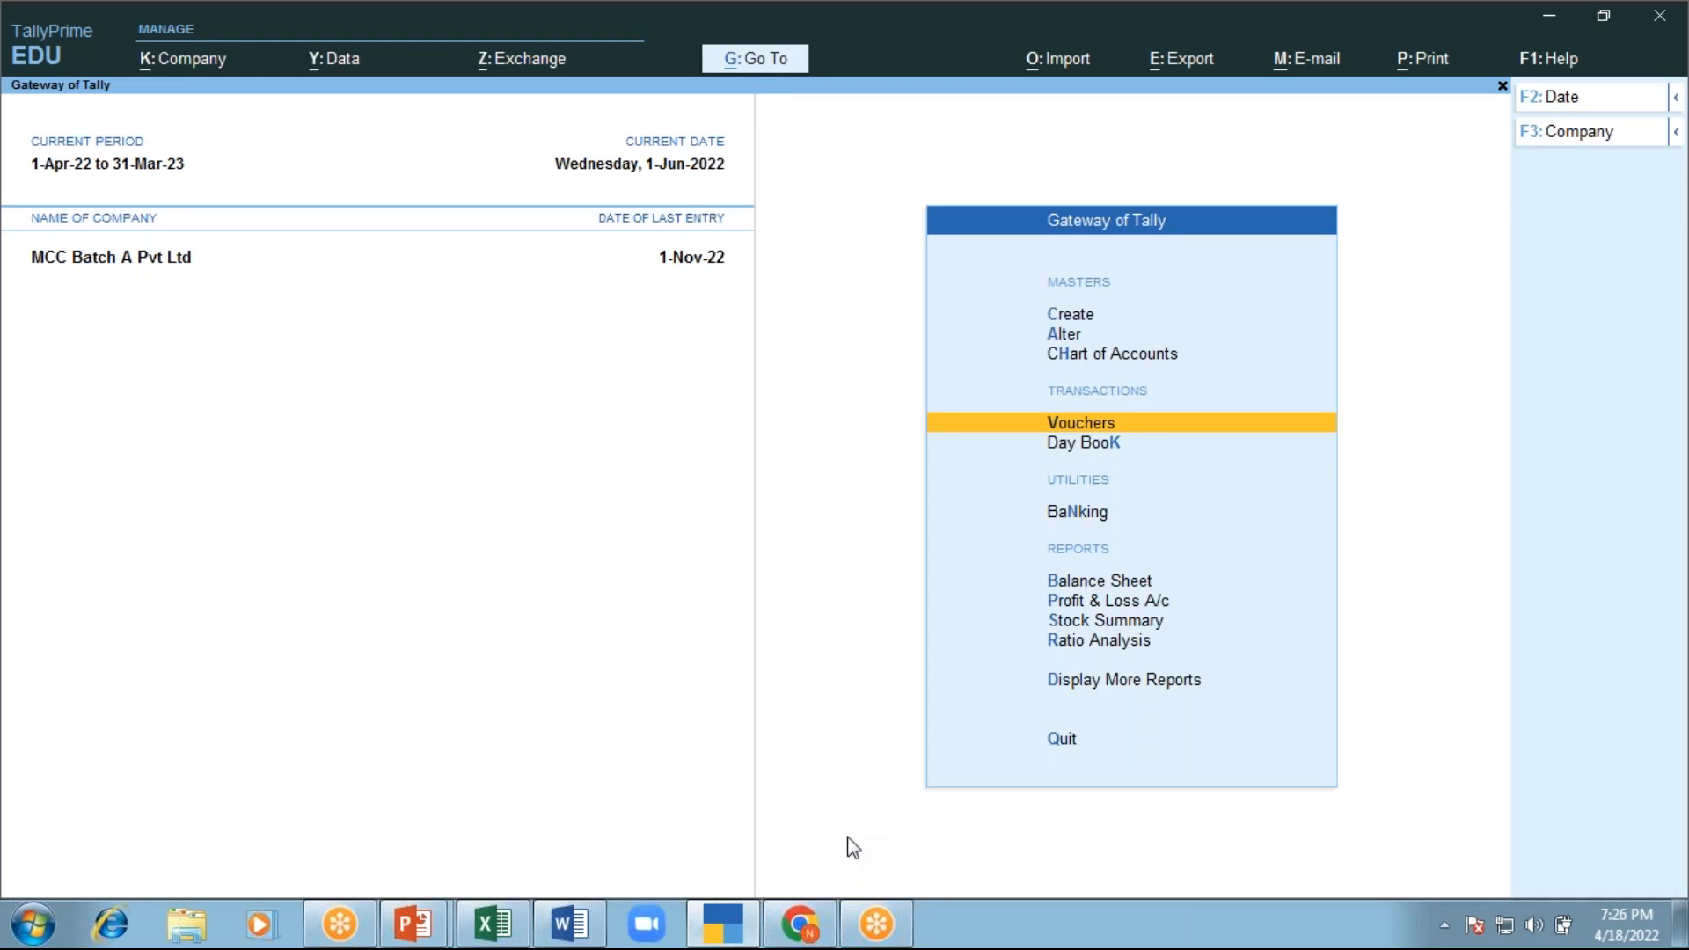
# Reopen voucher entry and switch to a payment voucher
pyautogui.press('Return')
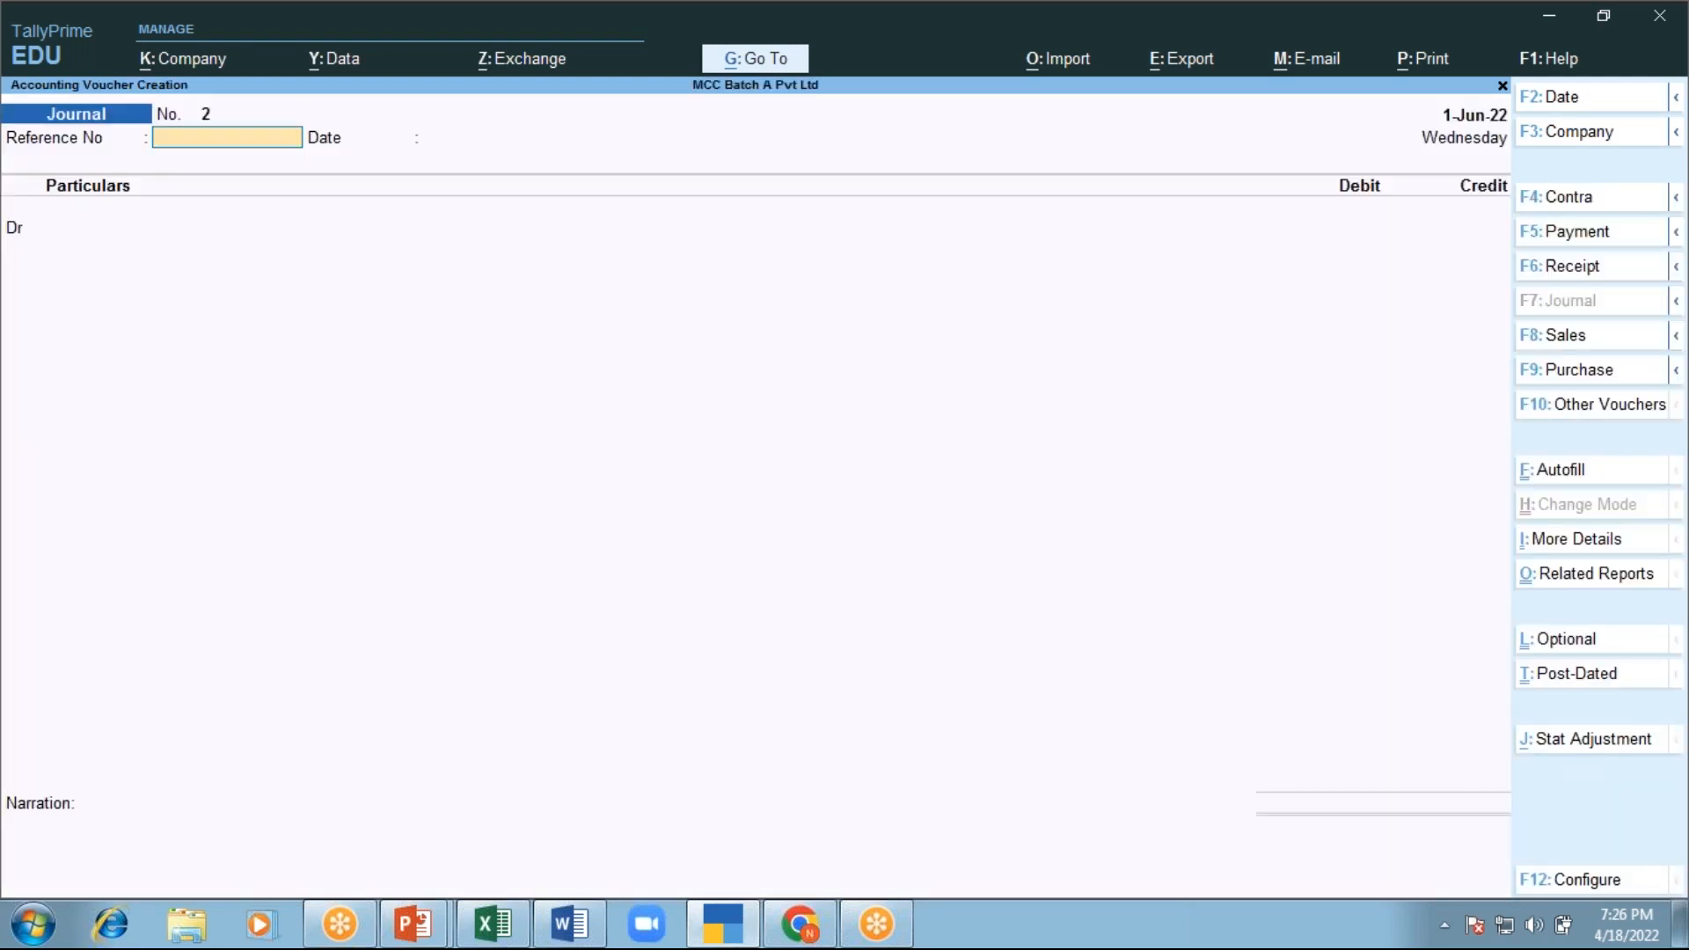
pyautogui.press('F5')
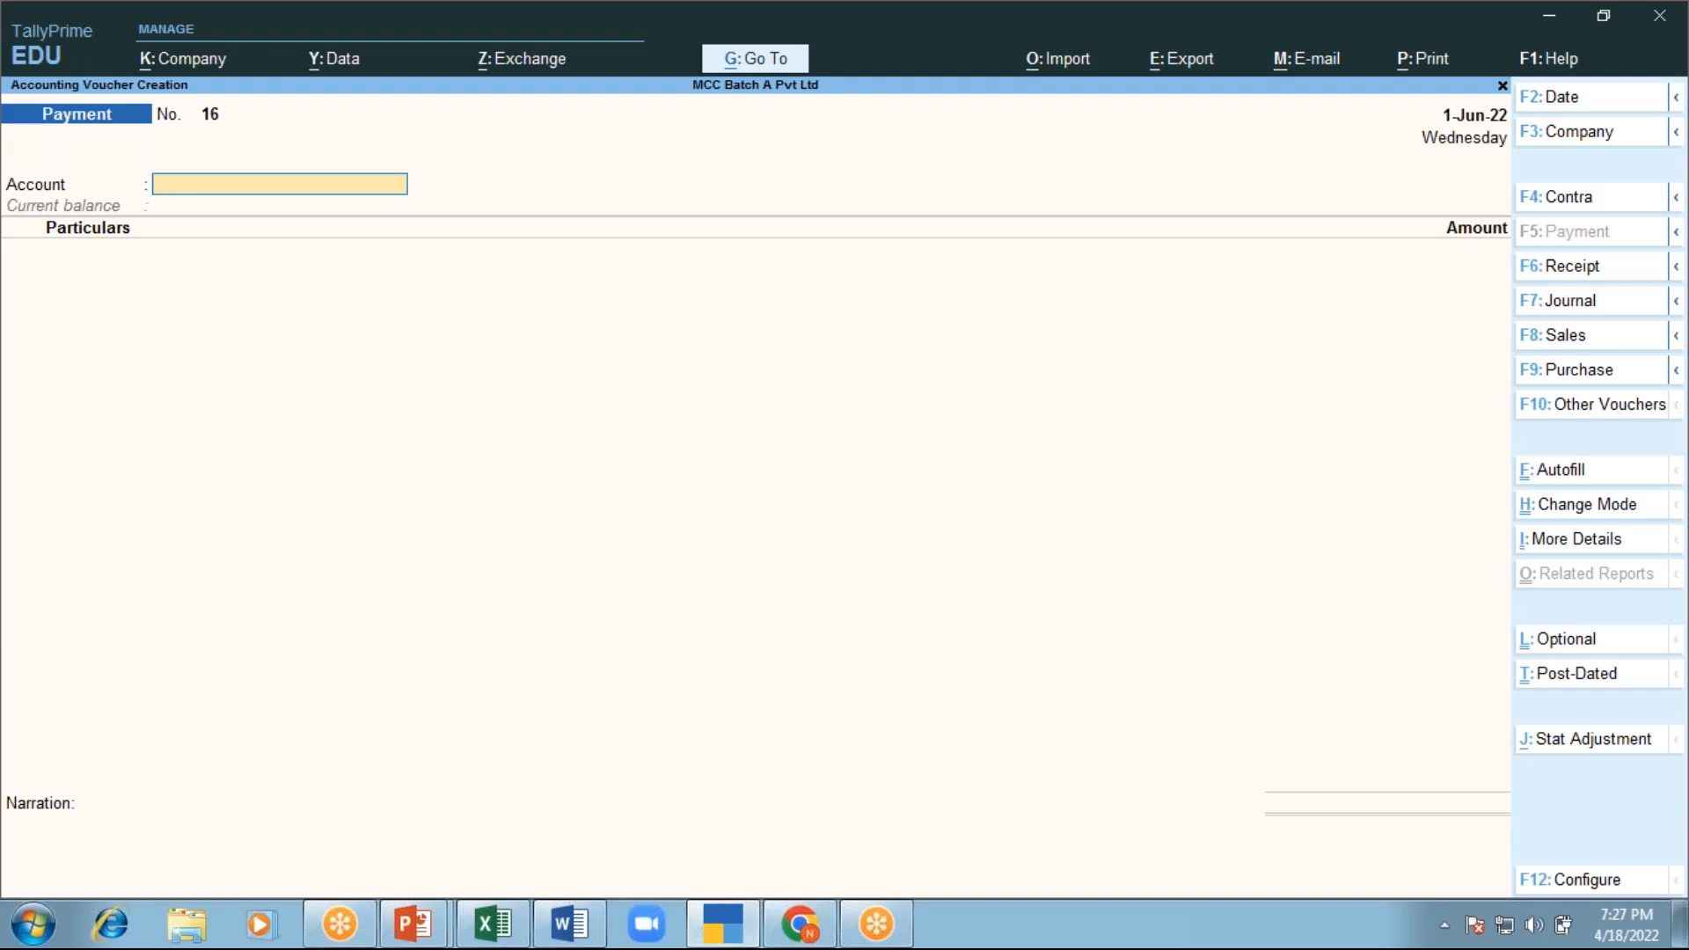
pyautogui.write('b')
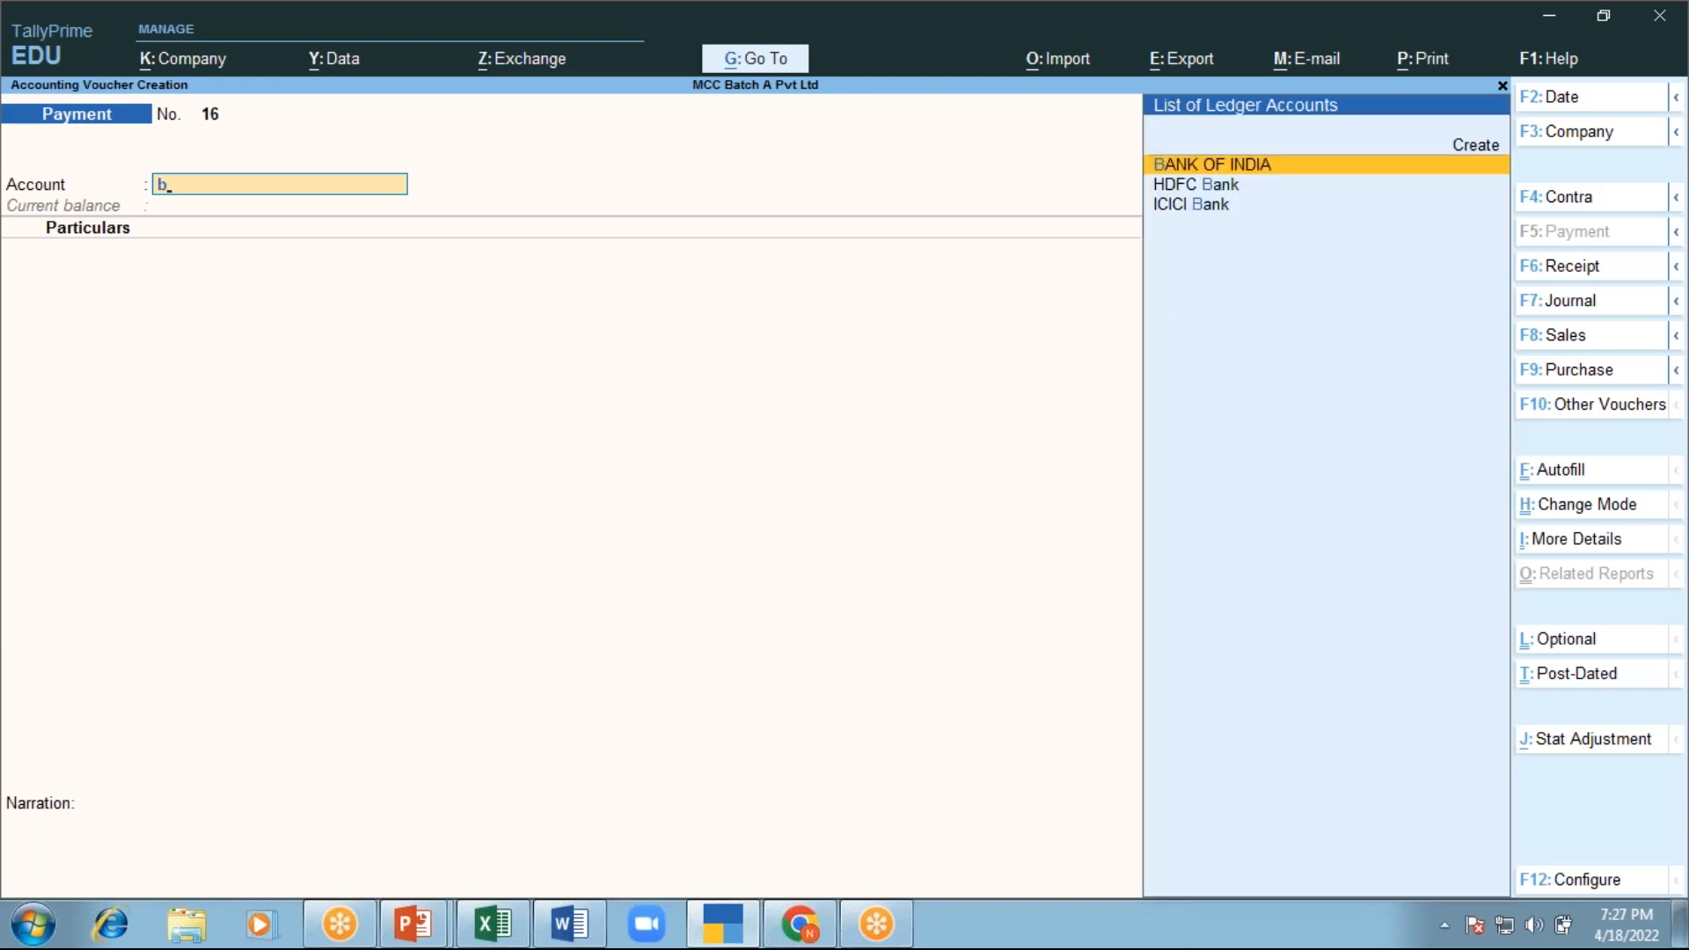
pyautogui.write('o')
pyautogui.press('Down')
pyautogui.press('Return')
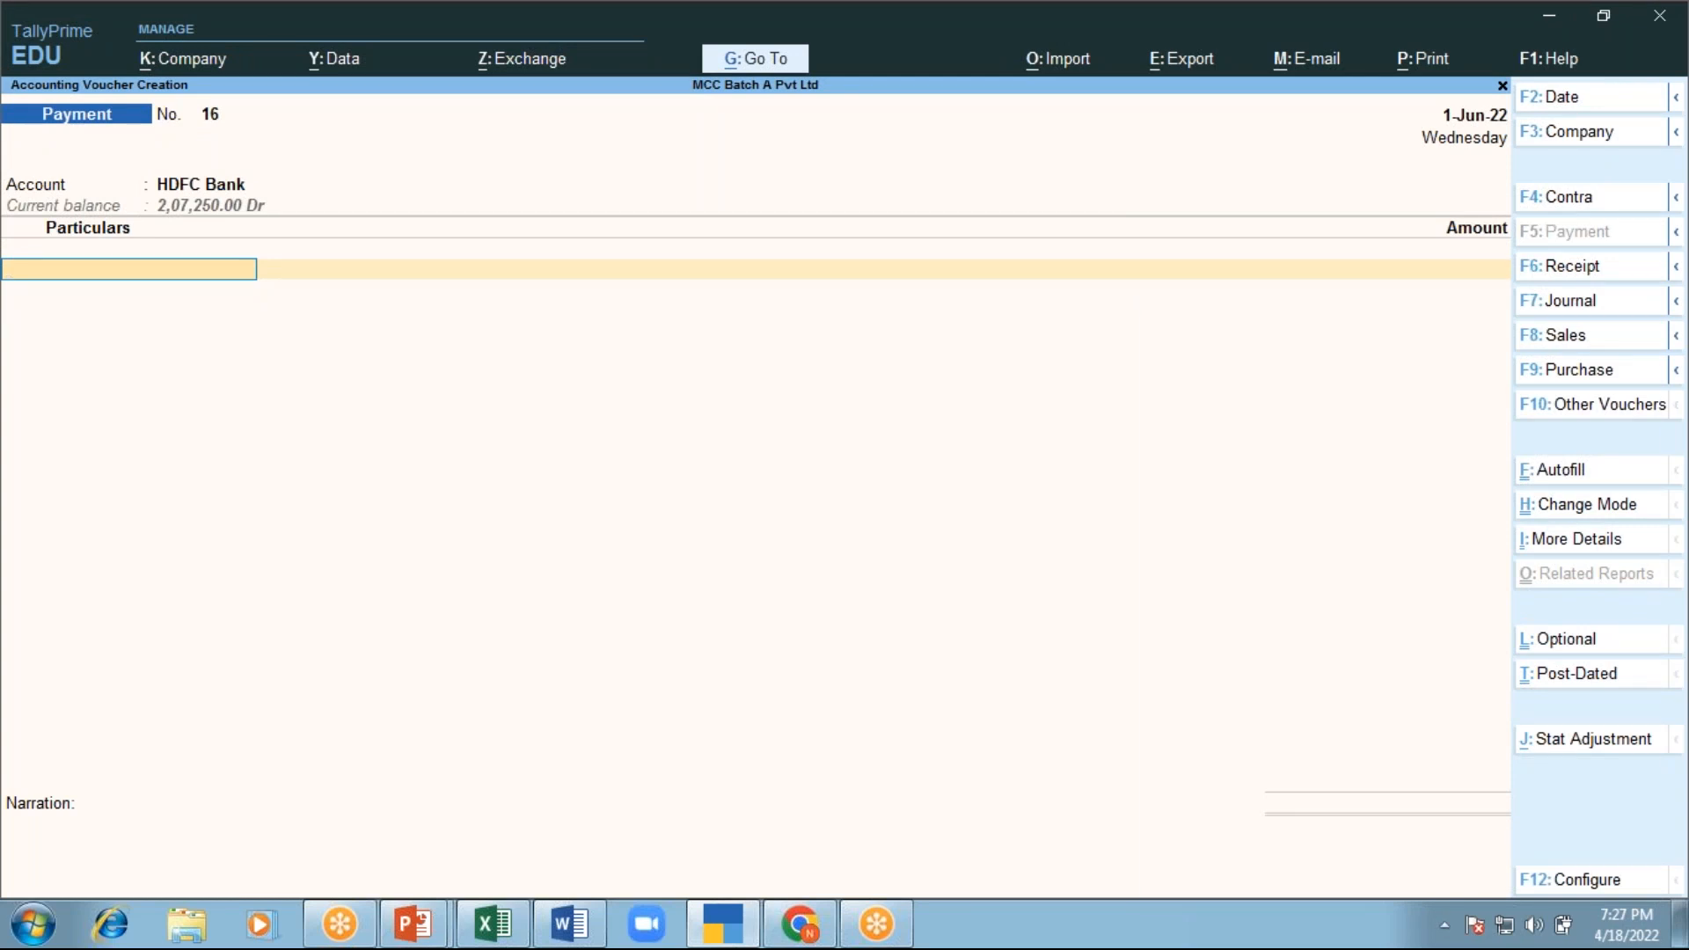
pyautogui.write('Bi')
pyautogui.press('Return')
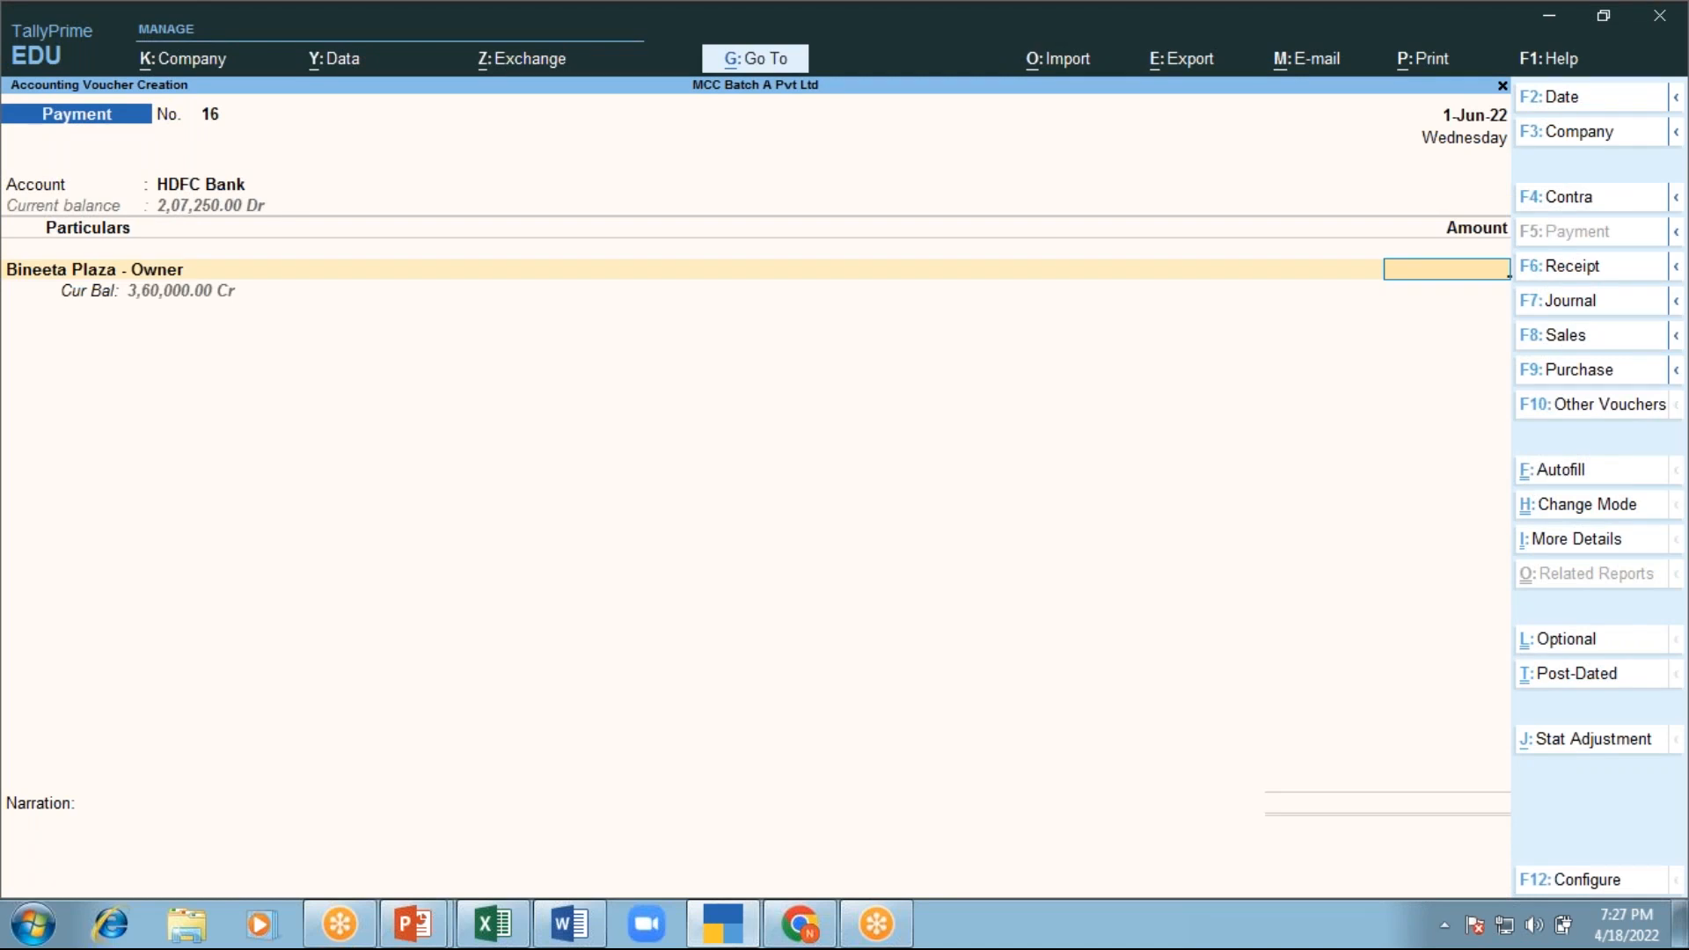
pyautogui.write('90')
pyautogui.write('000')
pyautogui.press('Return')
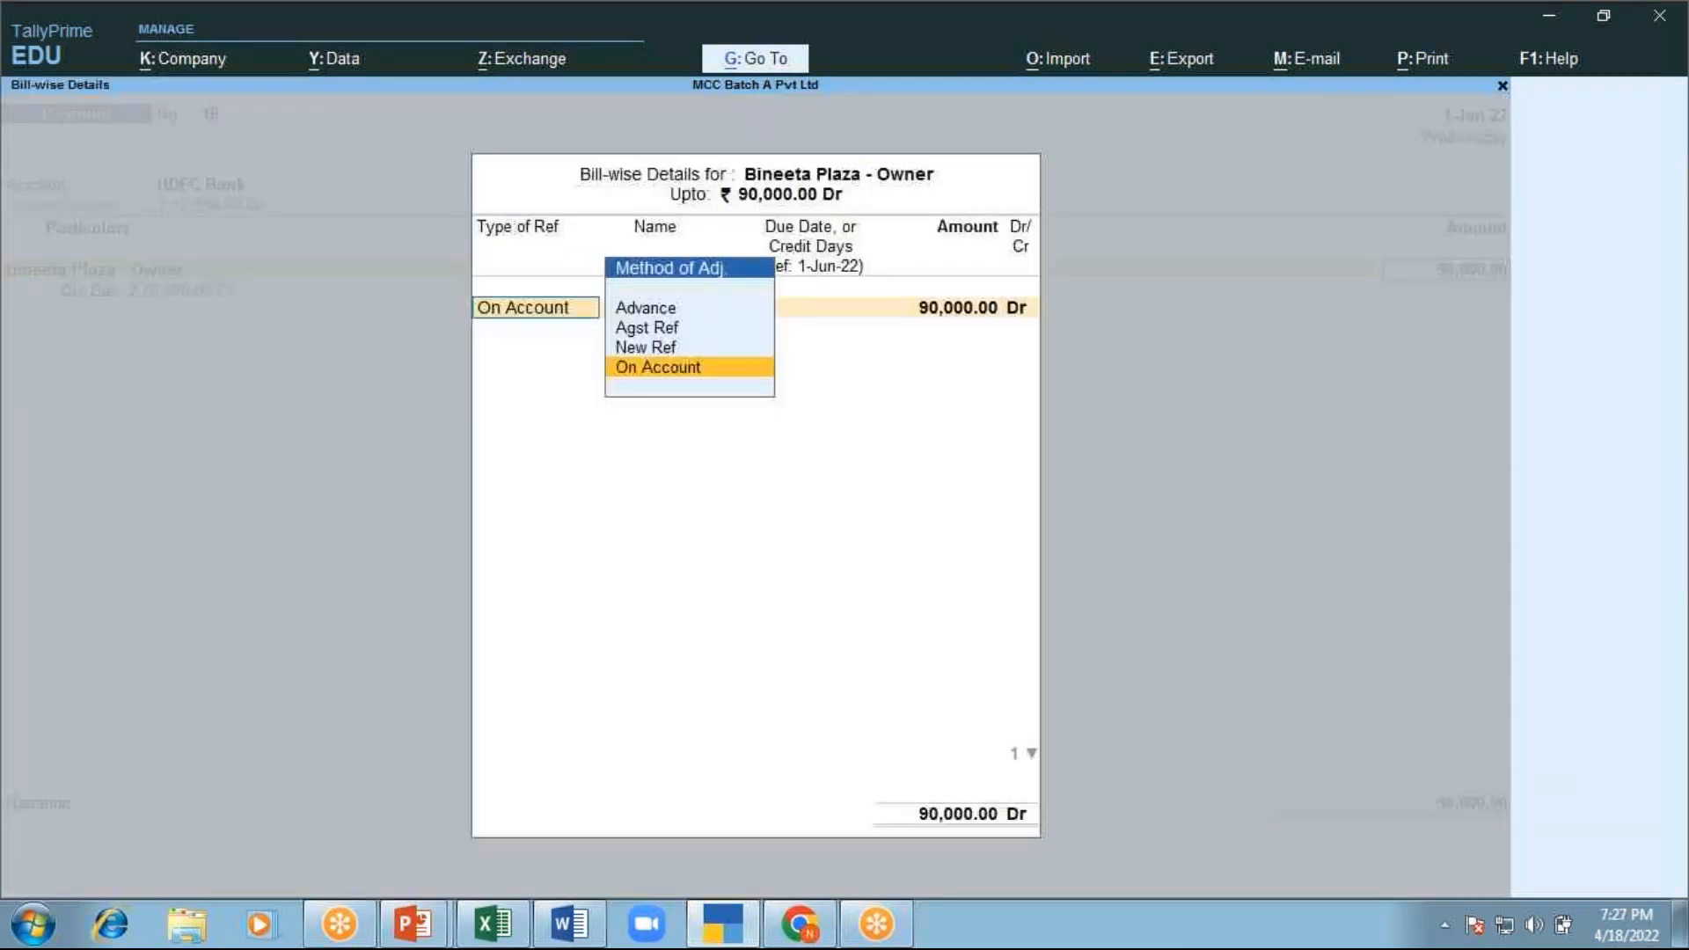
pyautogui.press('Up')
pyautogui.press('Up')
pyautogui.press('Return')
pyautogui.press('BackSpace')
pyautogui.press('Escape')
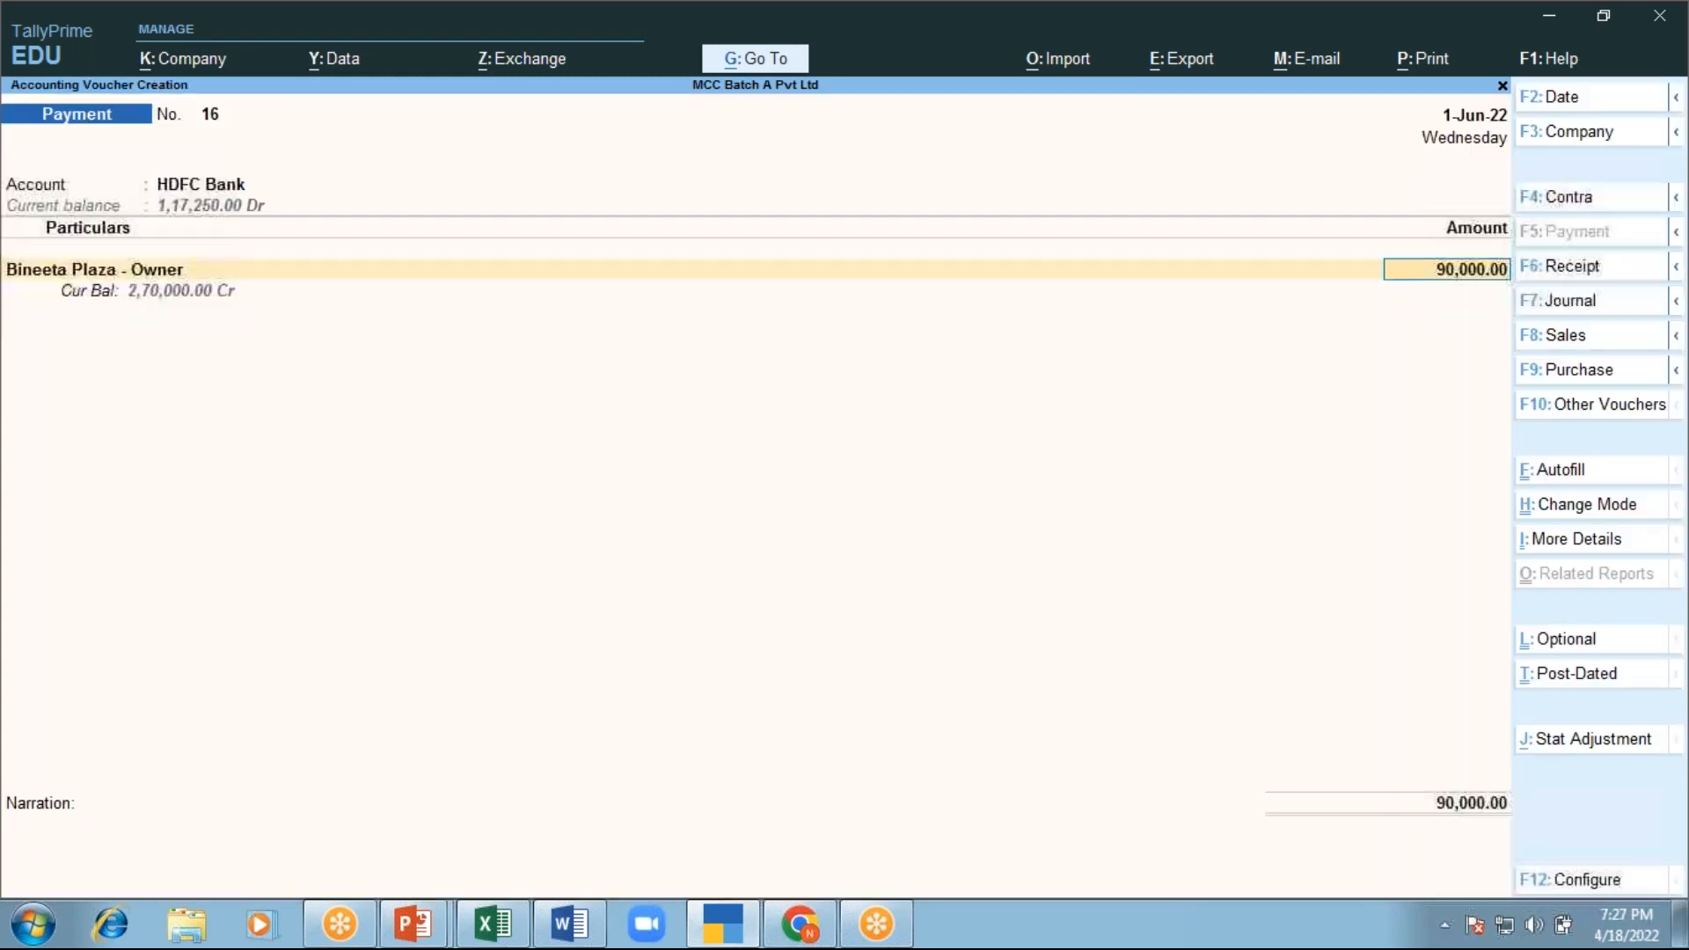
pyautogui.press('BackSpace')
pyautogui.press('Escape')
pyautogui.press('Return')
pyautogui.press('Return')
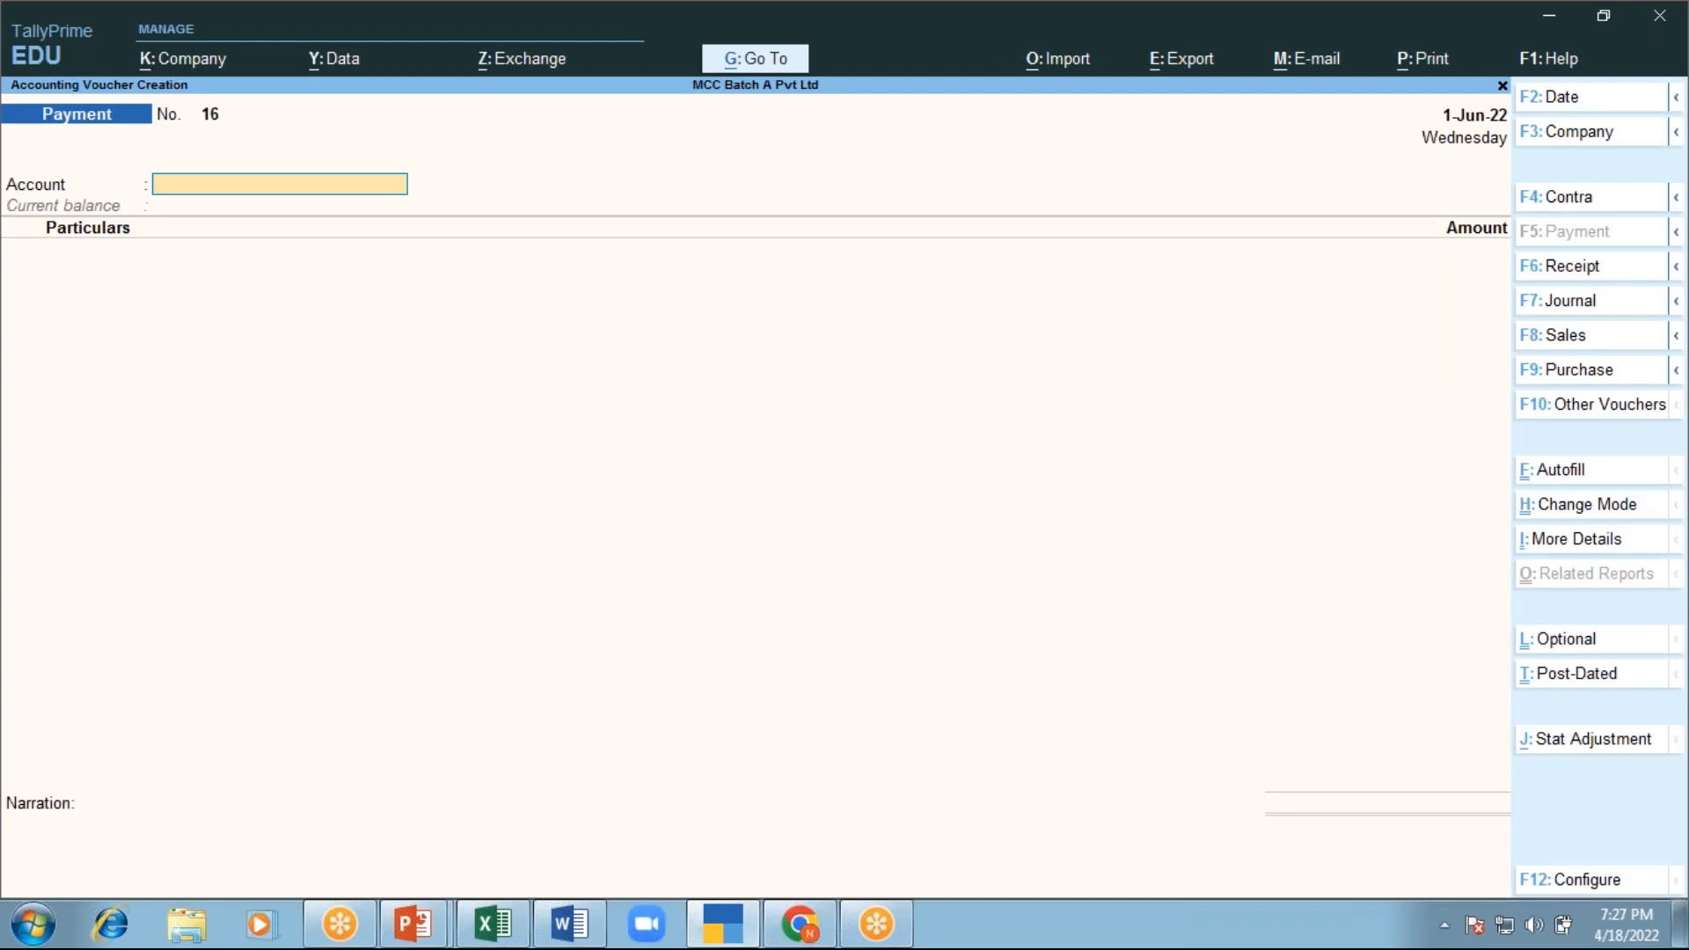
# Set the payment voucher's date to 1-Oct-22 and choose HDFC Bank as the paying account
pyautogui.press('F2')
pyautogui.write('1.10')
pyautogui.press('Return')
pyautogui.write('hd')
pyautogui.press('Return')
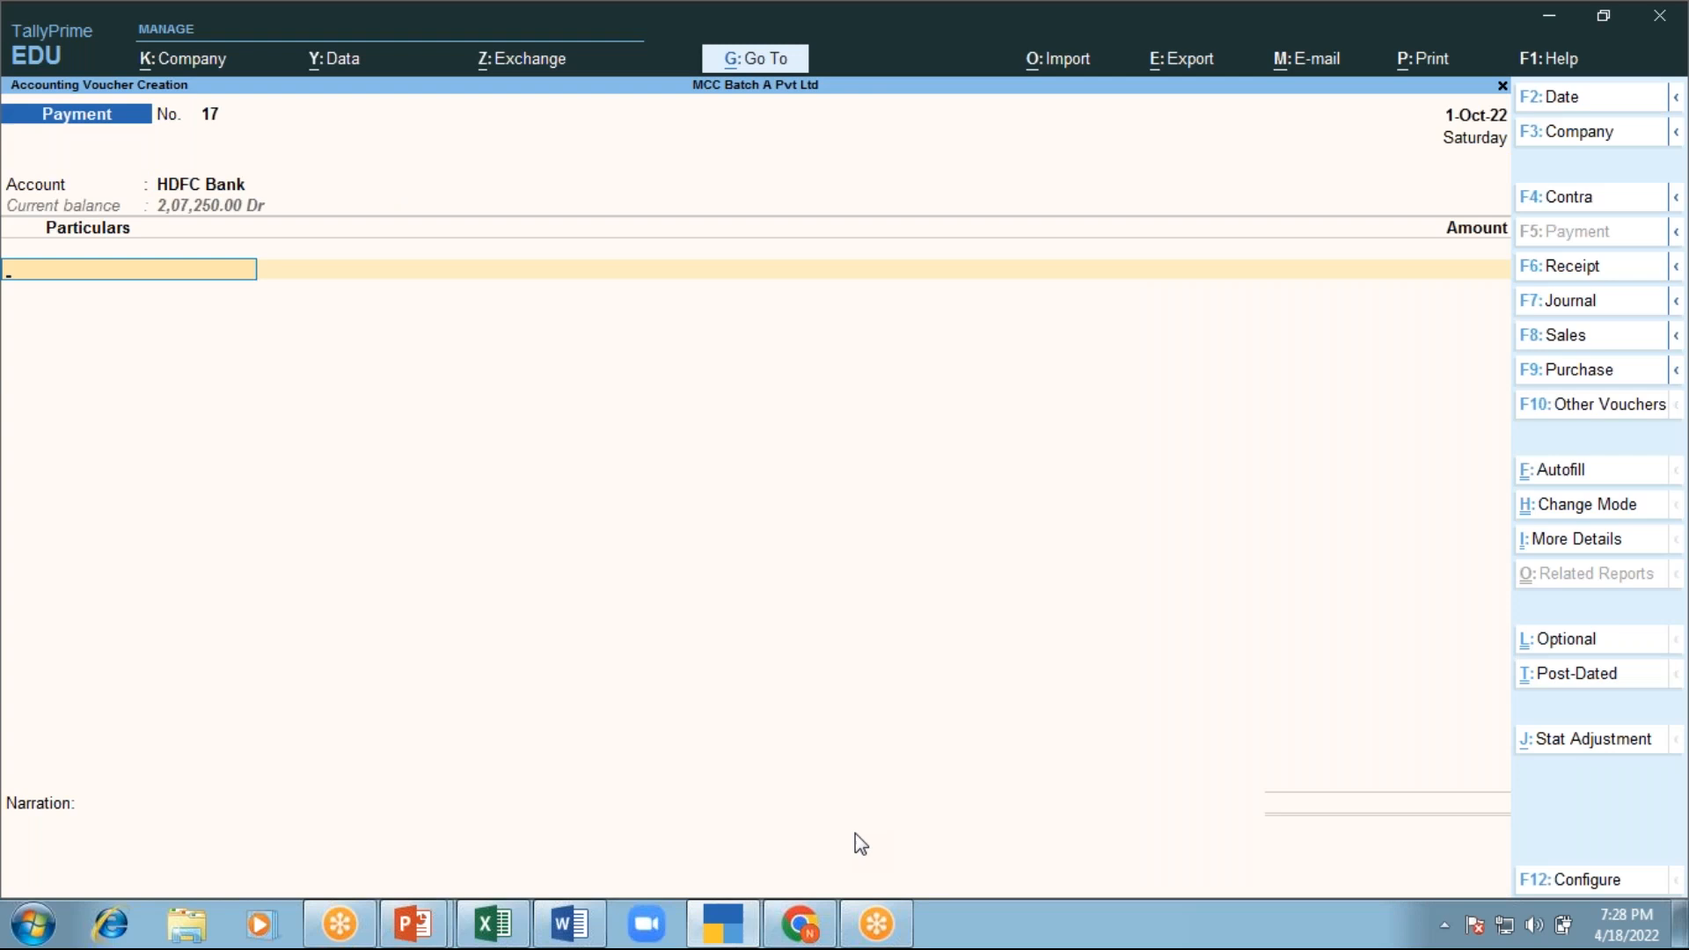
# Enter a 90,000 payment to Bineeta Plaza - Owner and settle it against the pending 1-Oct-22 bill 15
pyautogui.write('bi')
pyautogui.press('Return')
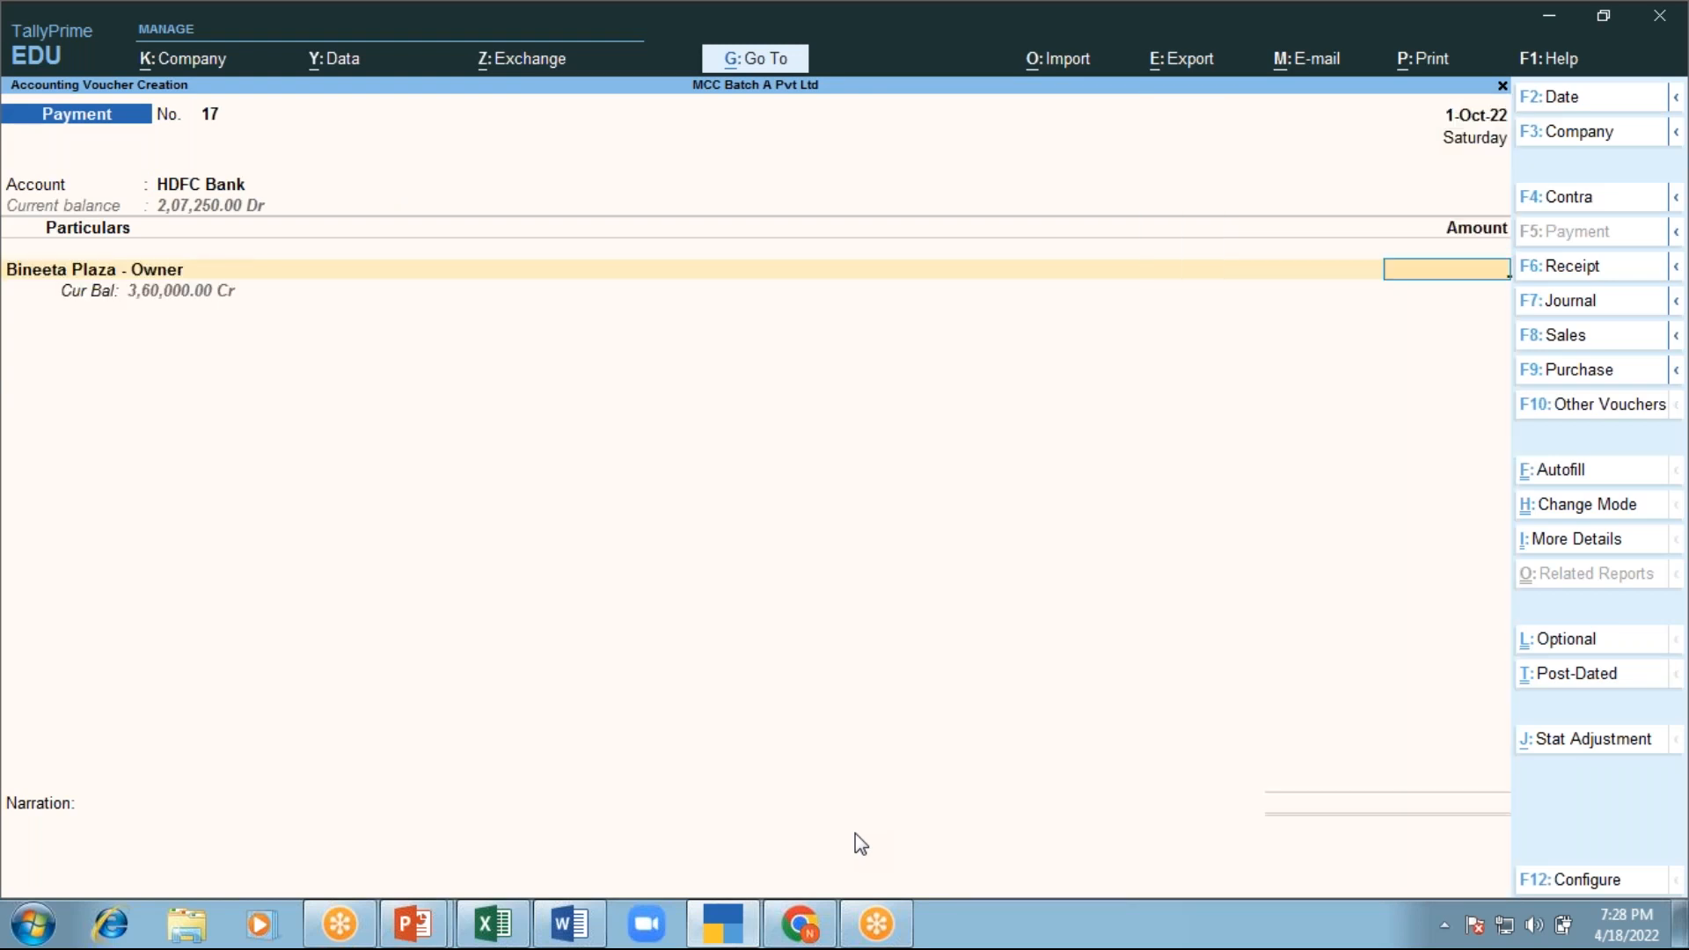
pyautogui.write('90000')
pyautogui.press('Return')
pyautogui.press('Return')
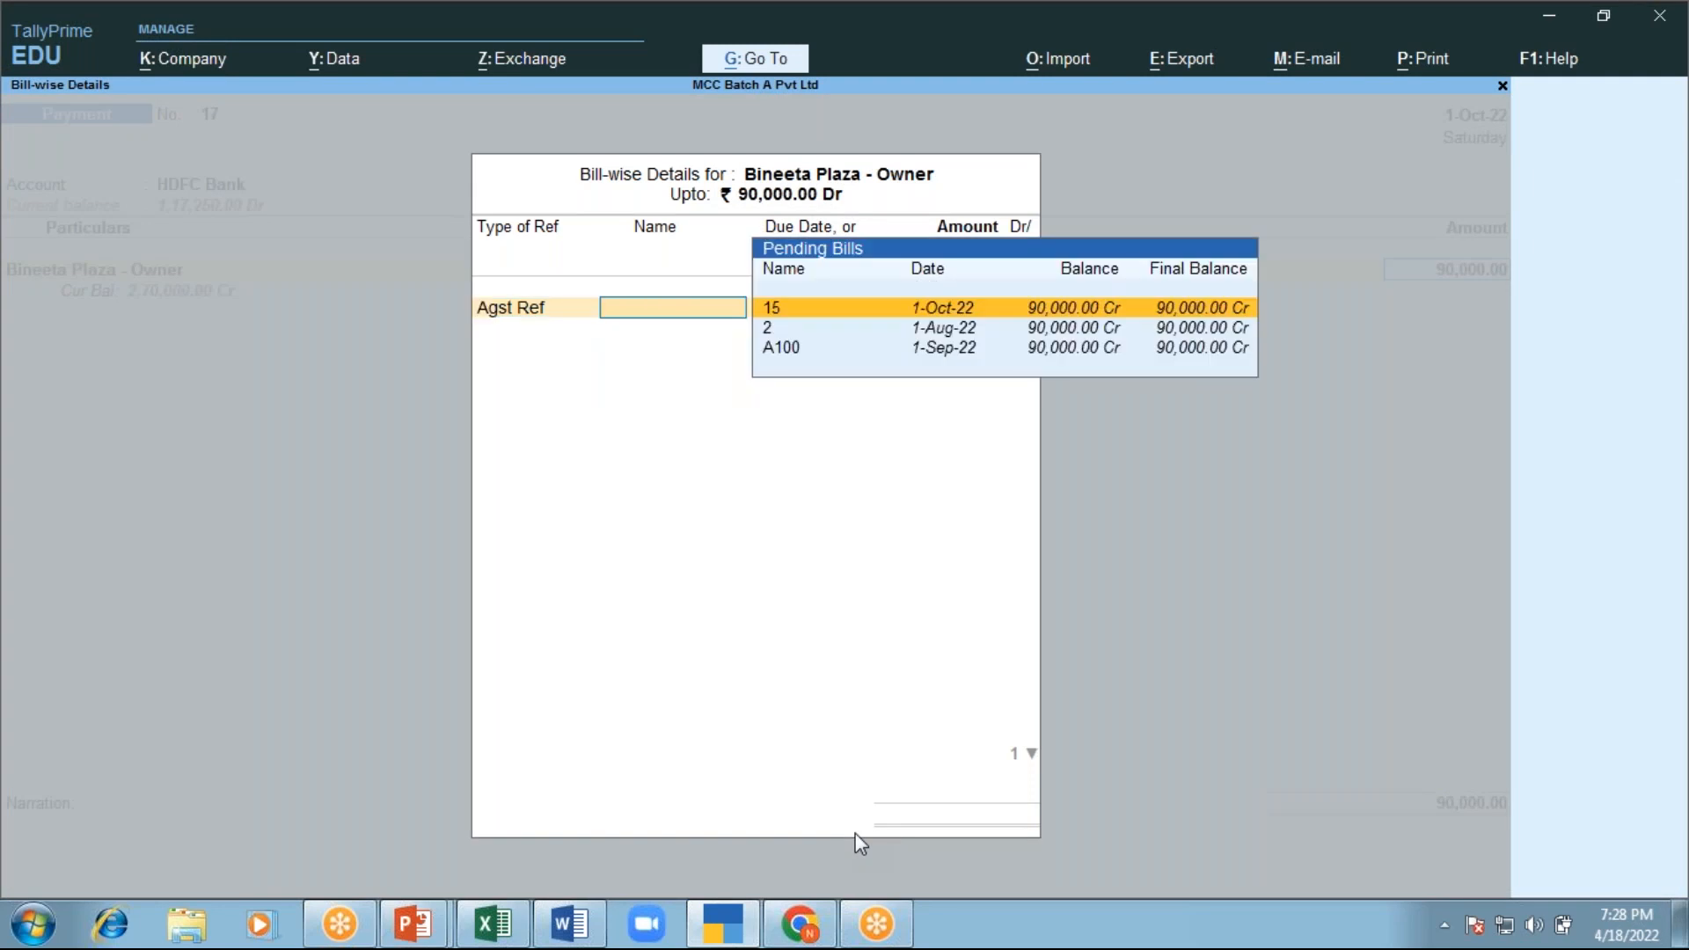
pyautogui.press('Return')
pyautogui.press('Return')
pyautogui.press('Return')
pyautogui.press('Return')
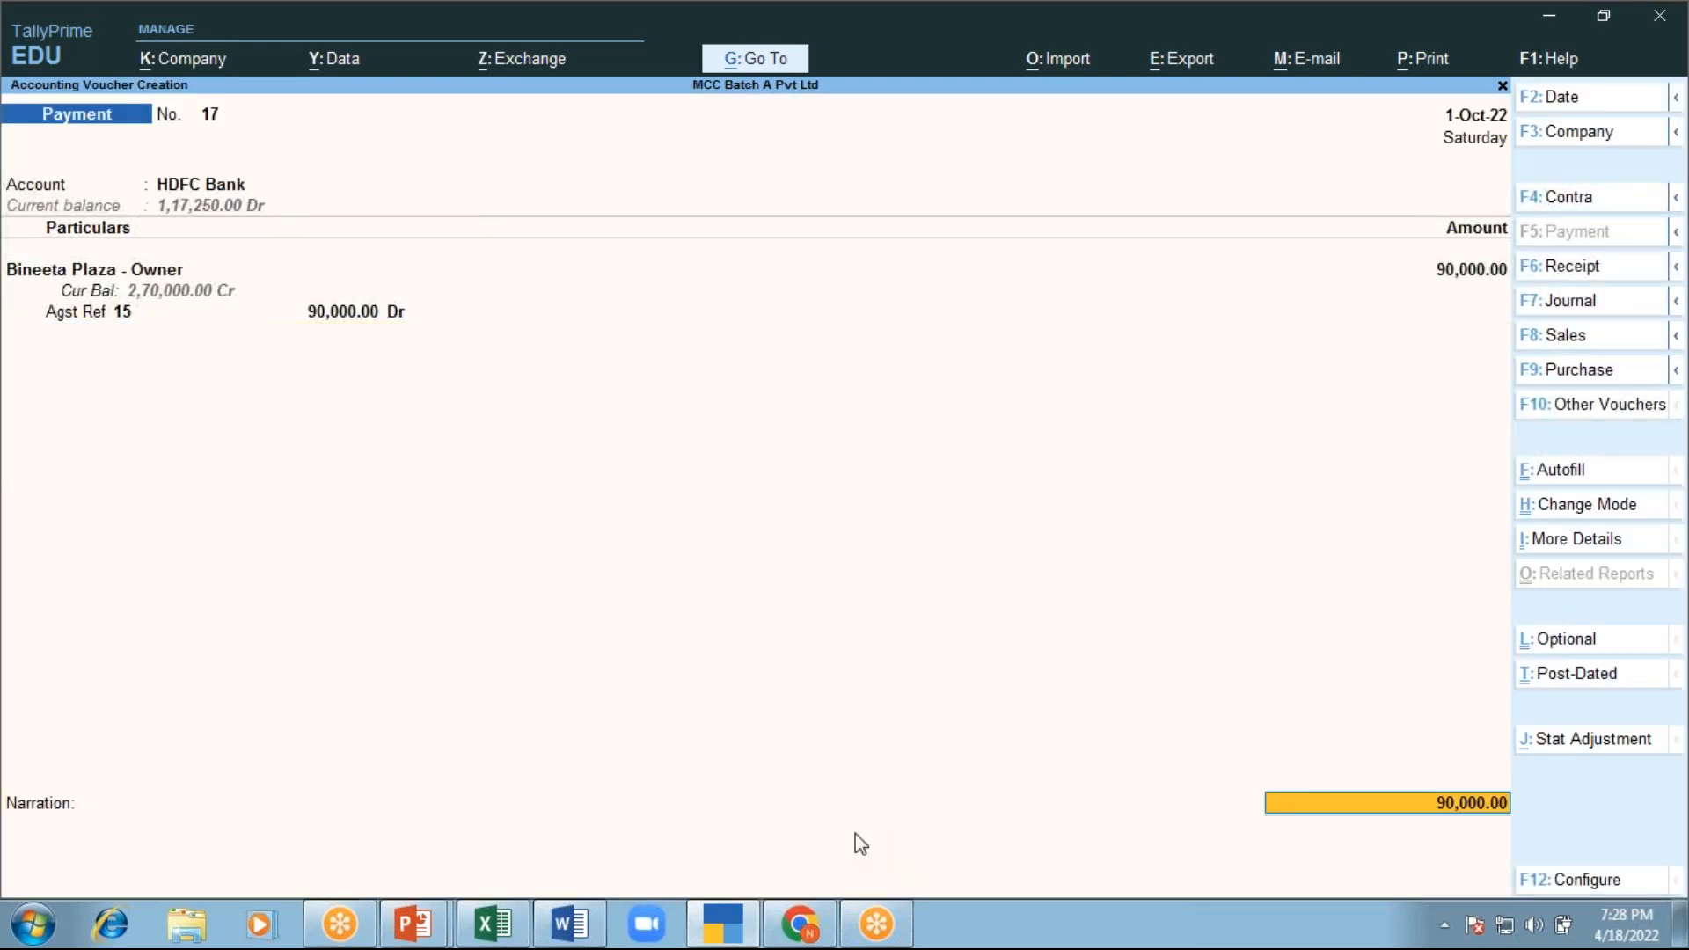
# Accept the rent payment's remaining defaults with a blank narration and save the voucher
pyautogui.press('Return')
pyautogui.press('Return')
pyautogui.press('Return')
pyautogui.press('Return')
pyautogui.press('Return')
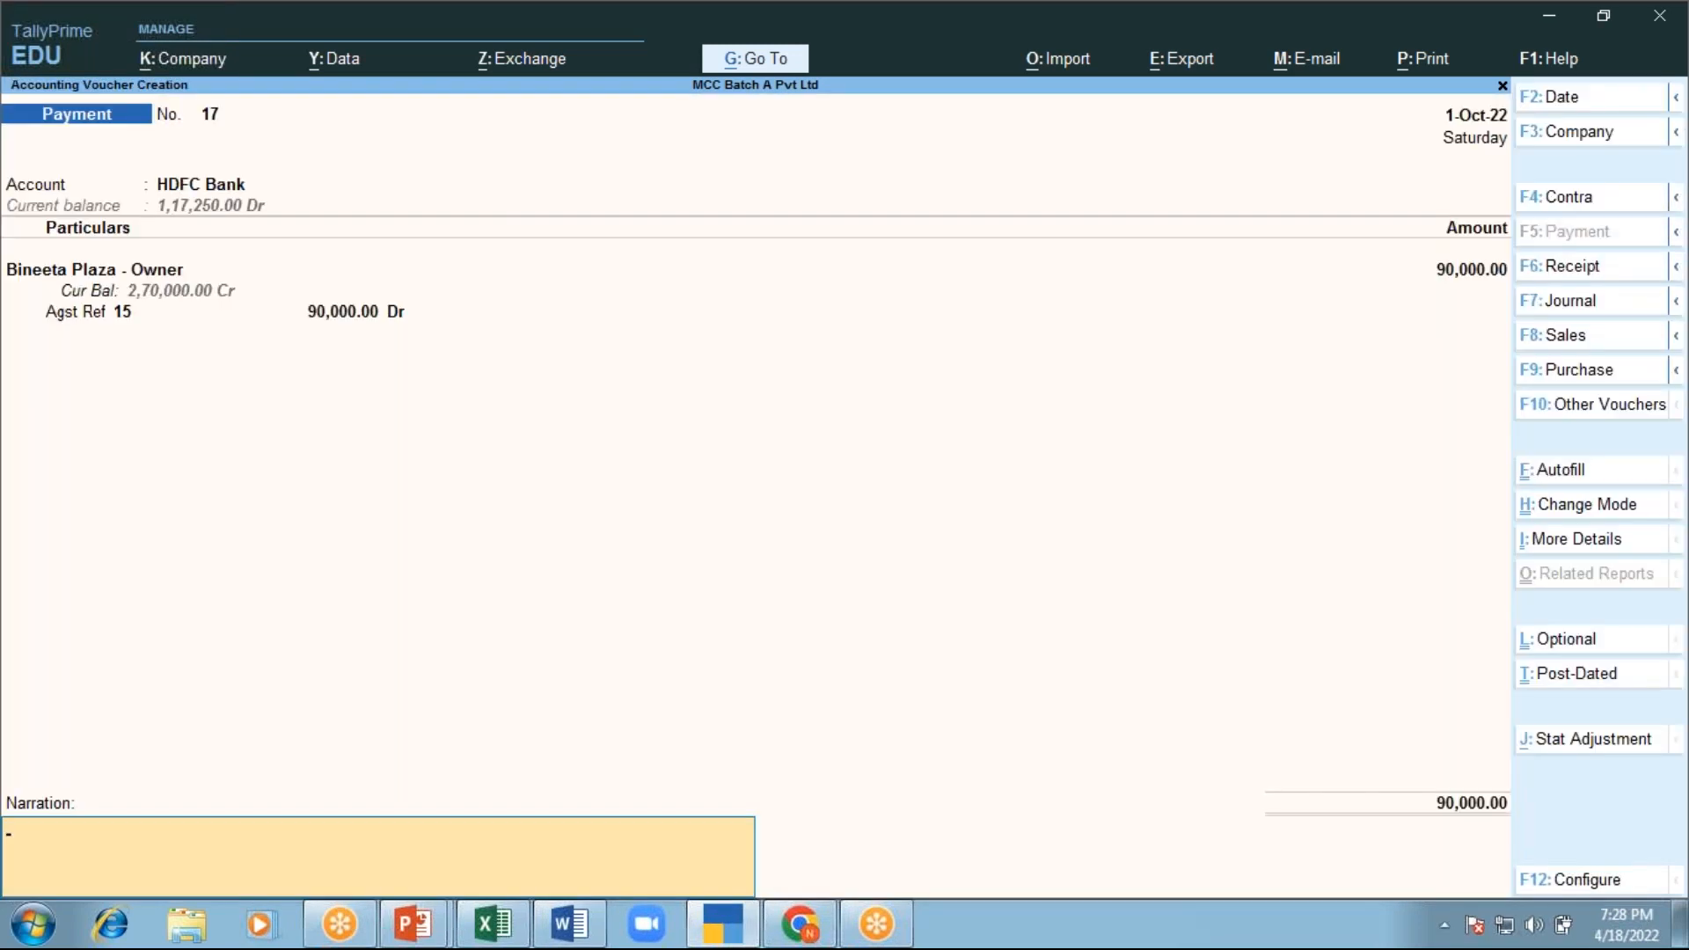
pyautogui.press('Return')
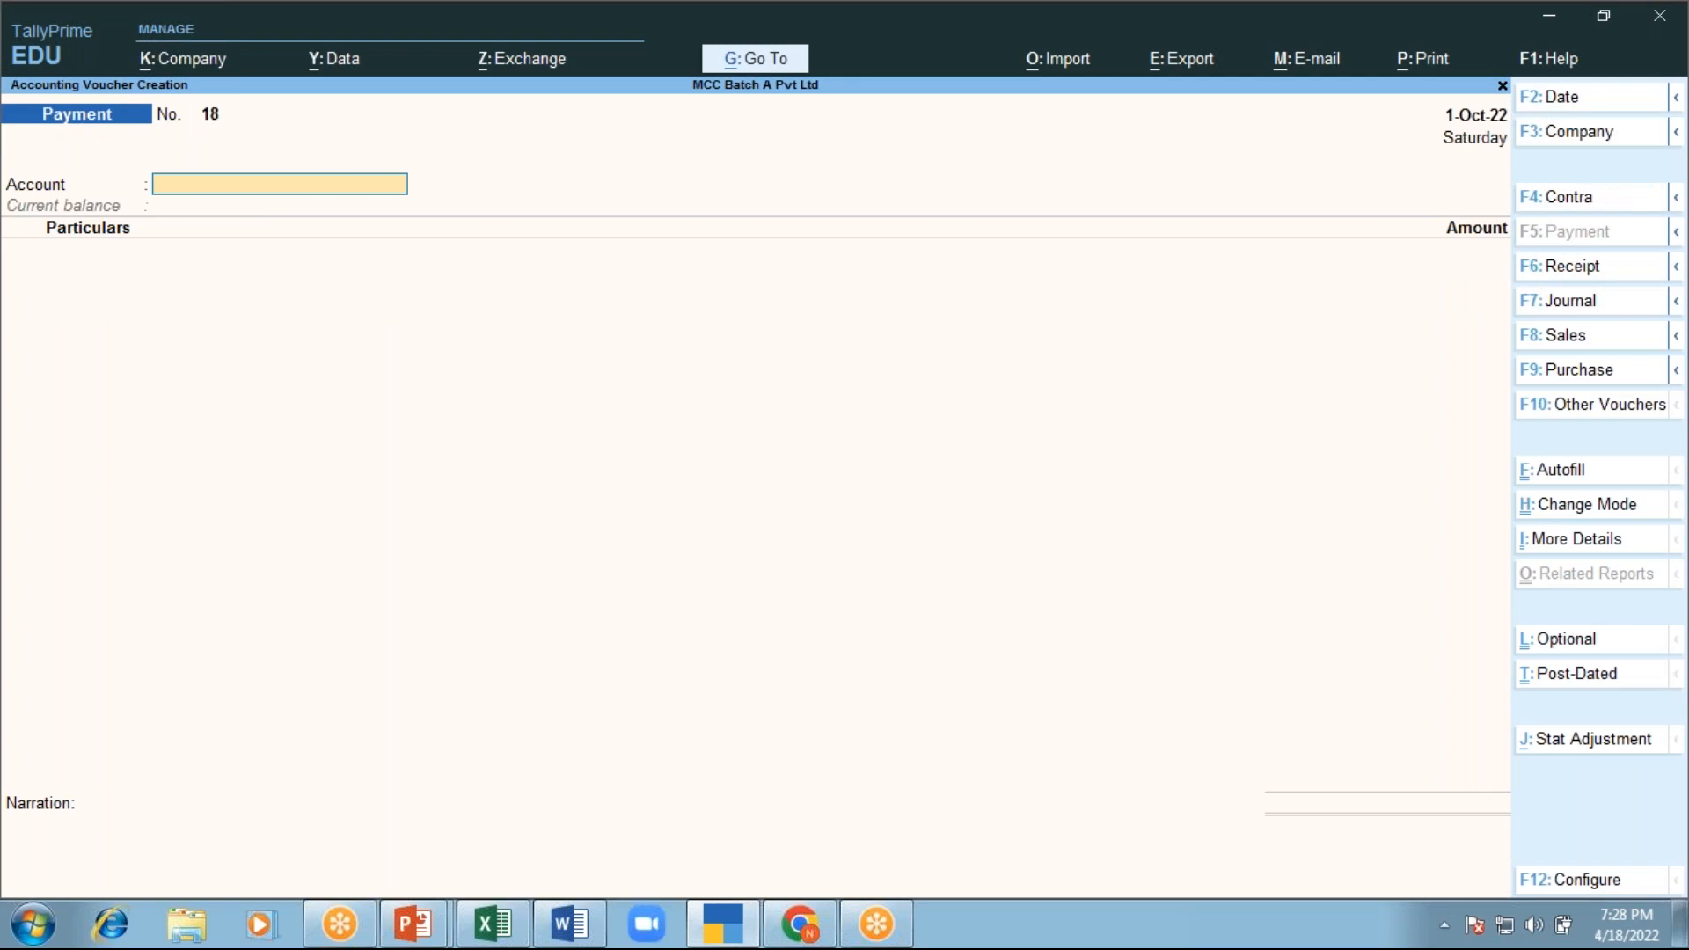
# Enter an 18,000 payment from HDFC Bank to ABC Business Consultancy in a new payment voucher
pyautogui.write('hdfc')
pyautogui.press('Return')
pyautogui.write('ab')
pyautogui.press('Return')
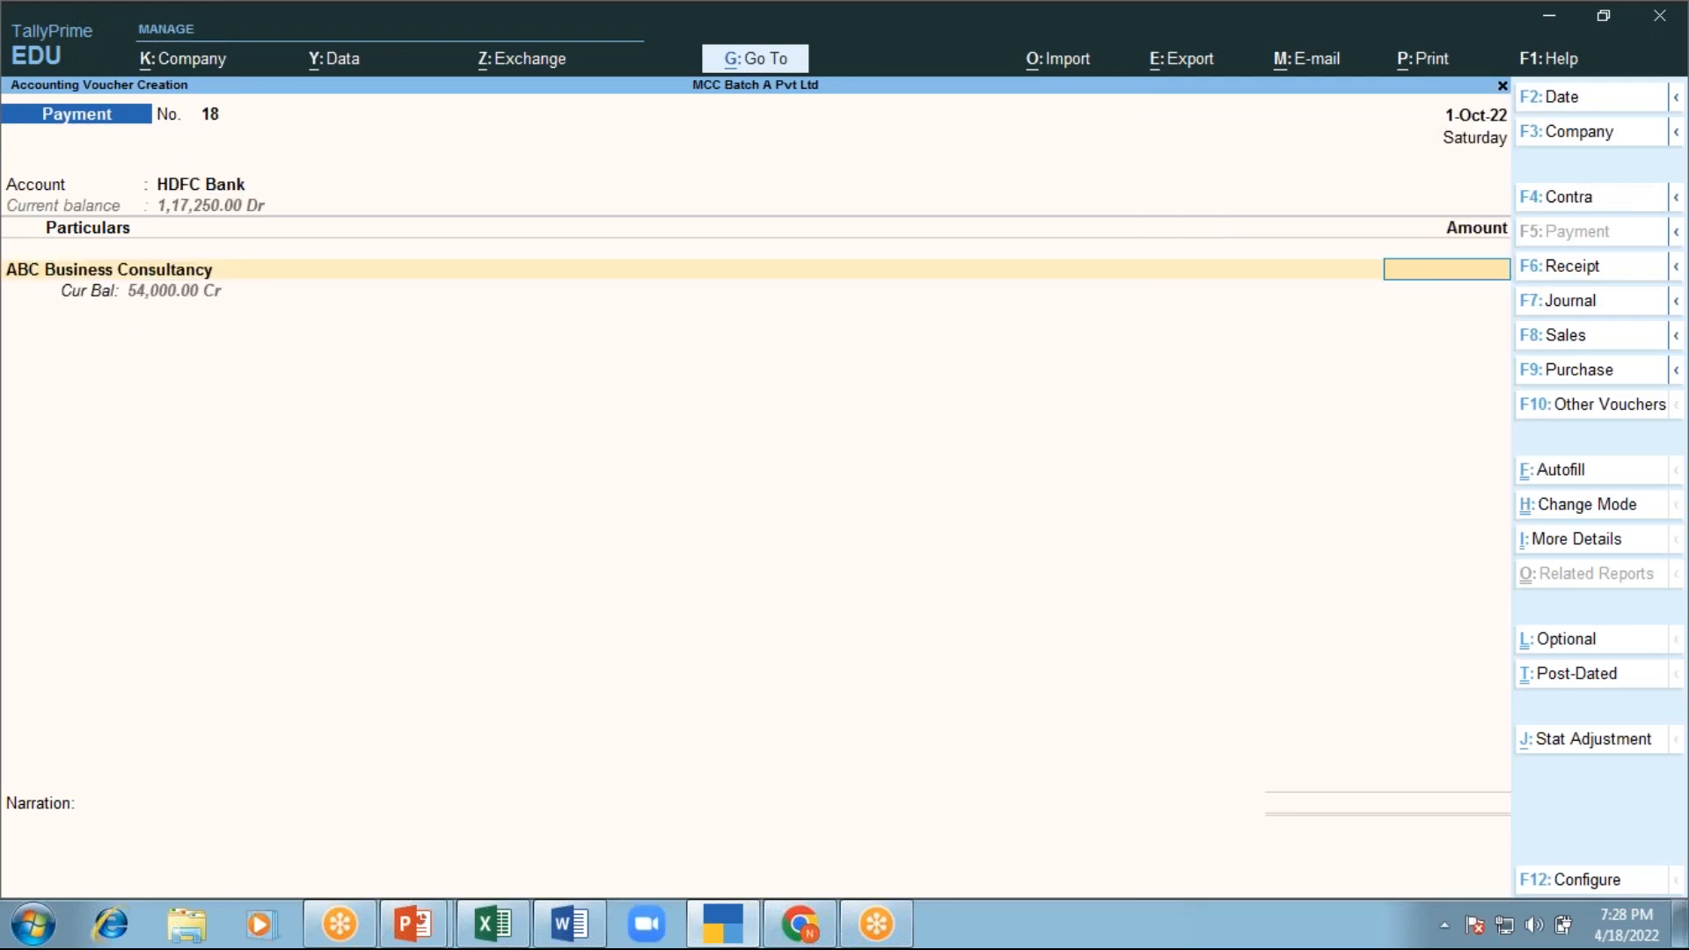
pyautogui.write('18000')
pyautogui.press('Return')
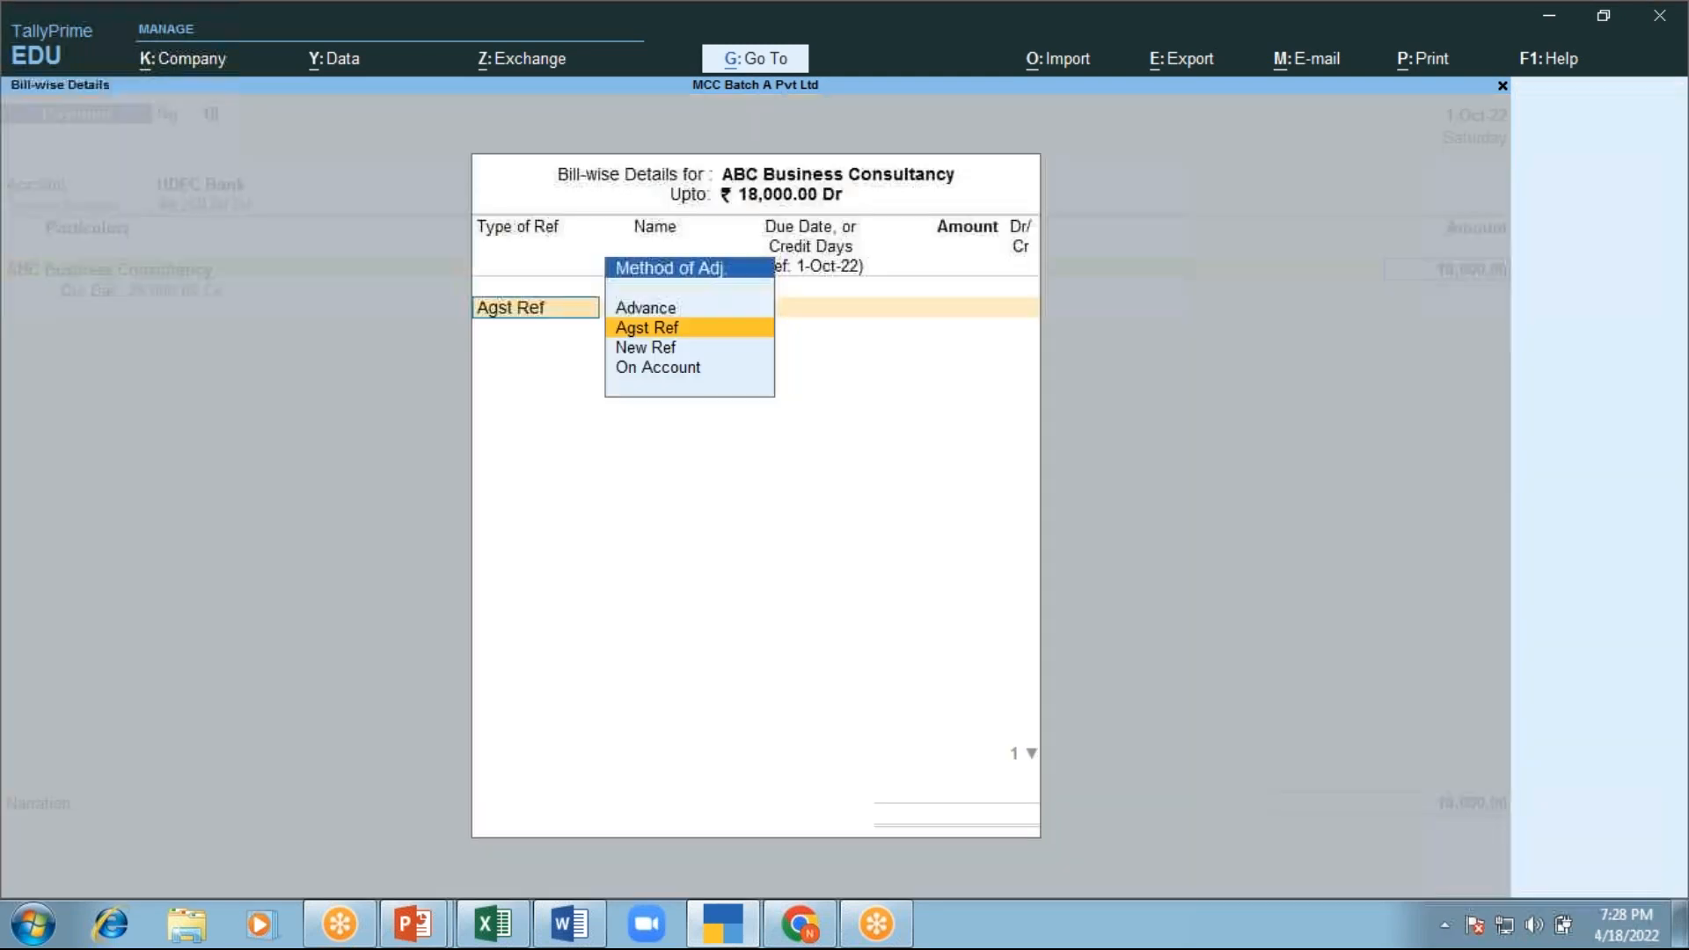
# Settle the 18,000 payment against the pending 1-Apr-22 bill 1 and save the voucher with a blank narration
pyautogui.press('Return')
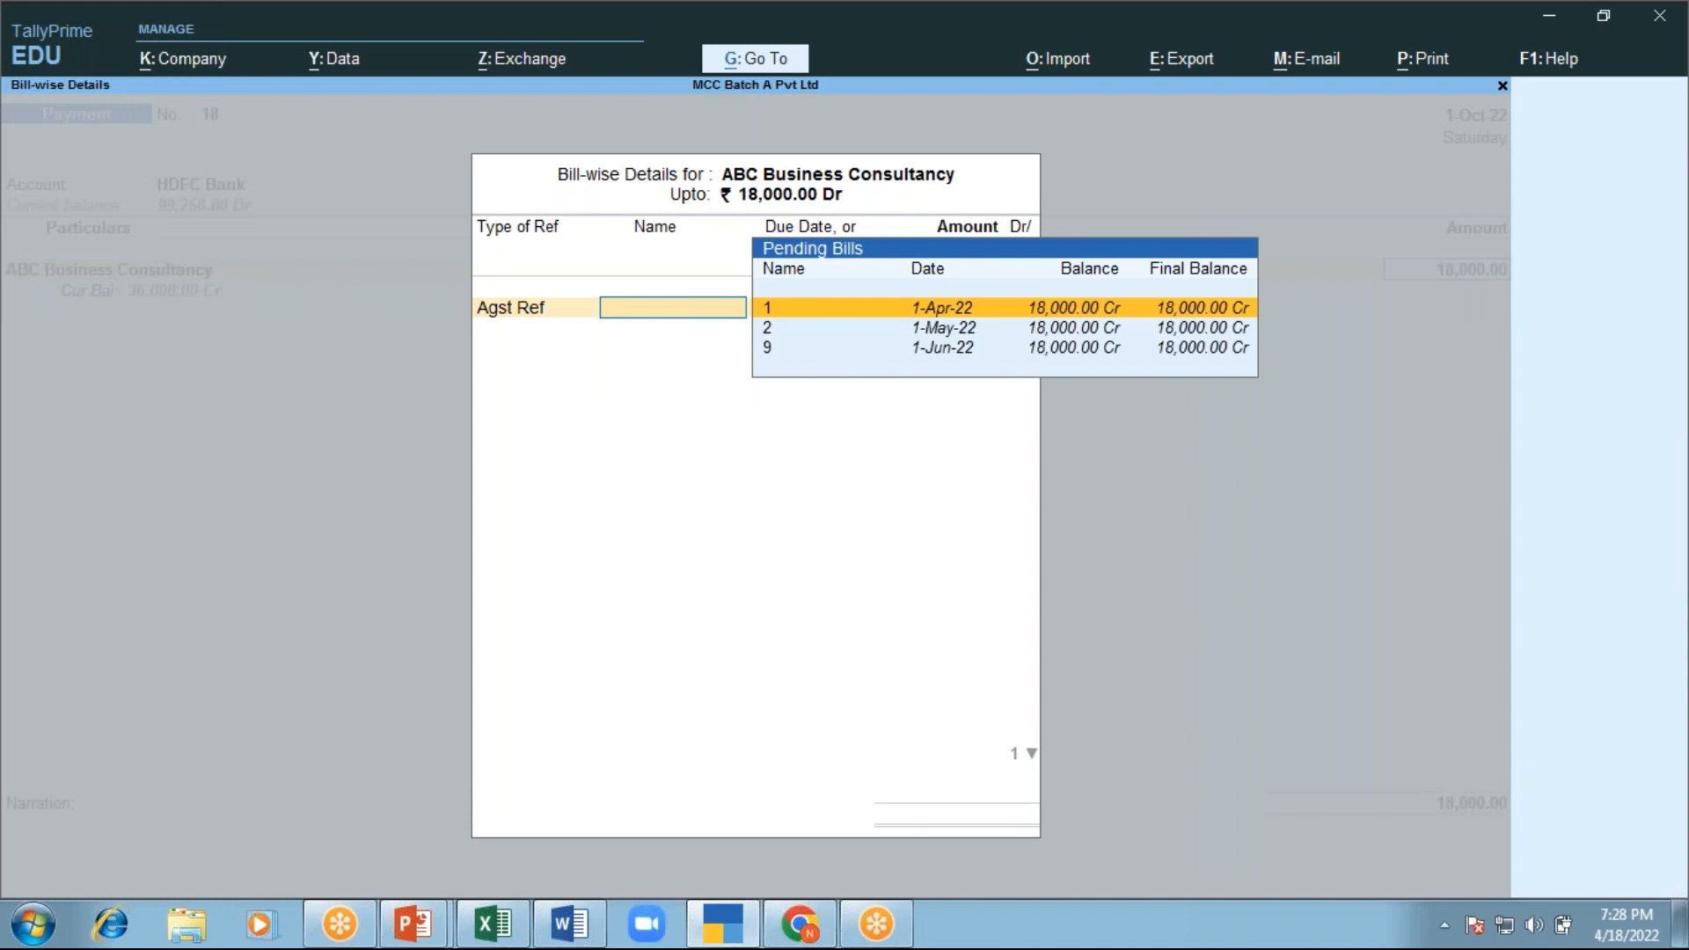
pyautogui.press('Return')
pyautogui.press('Return')
pyautogui.press('Return')
pyautogui.press('Return')
pyautogui.press('Return')
pyautogui.press('Return')
pyautogui.press('Return')
pyautogui.press('Return')
pyautogui.press('Return')
pyautogui.press('Return')
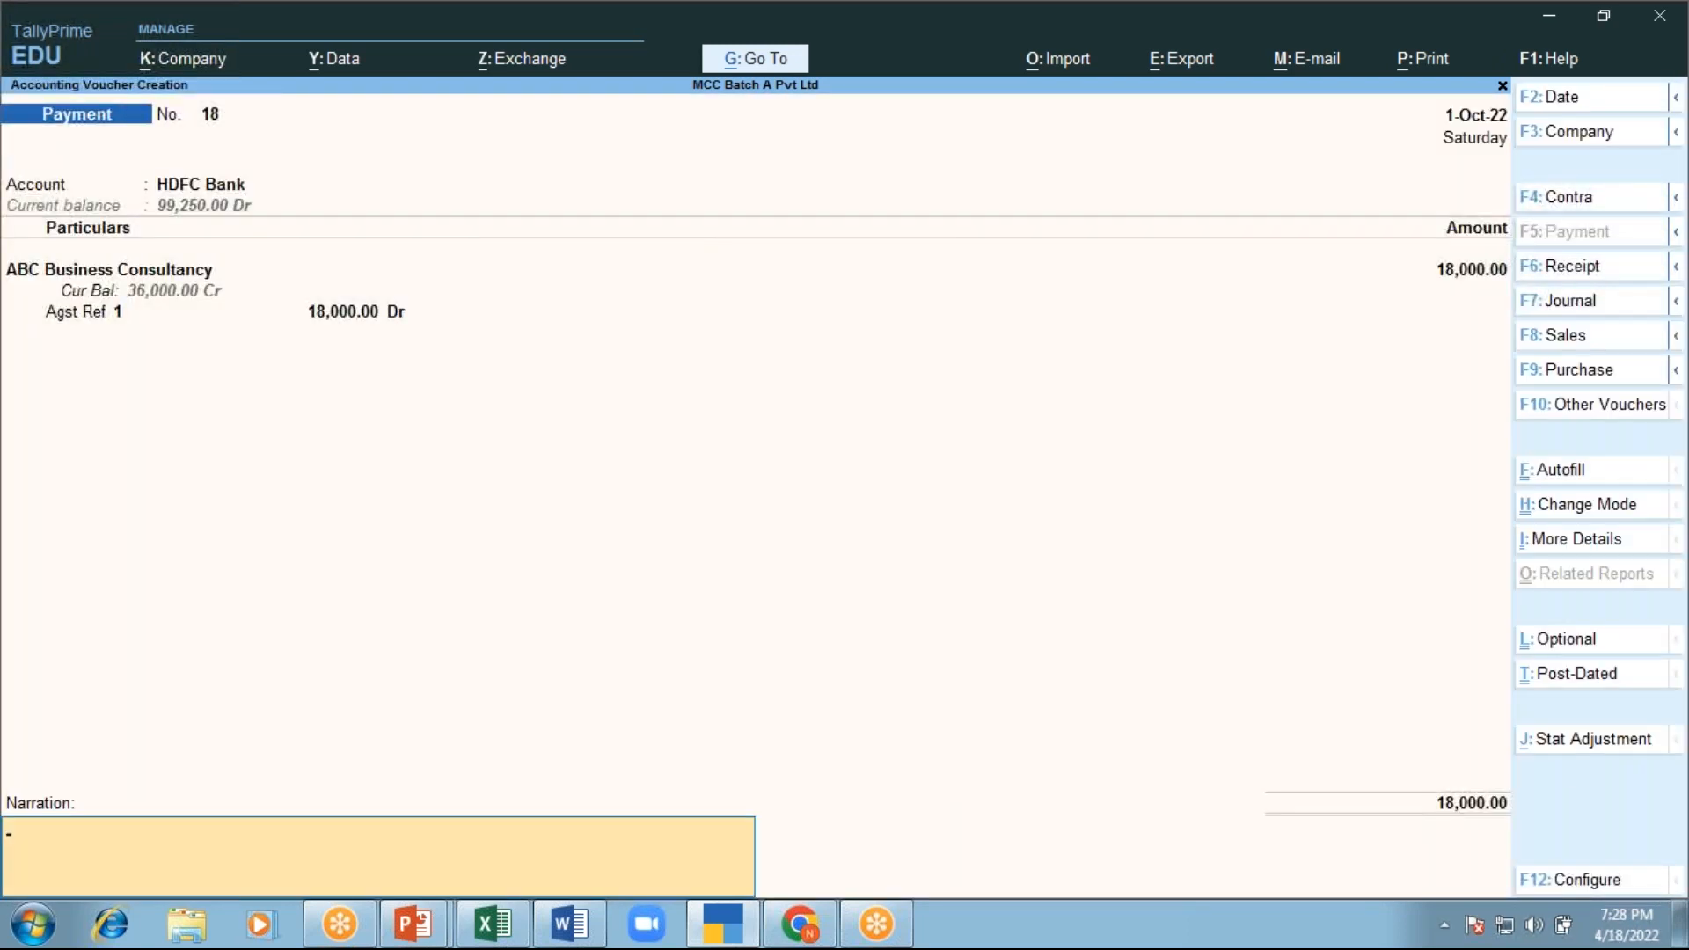
pyautogui.press('Return')
pyautogui.press('Return')
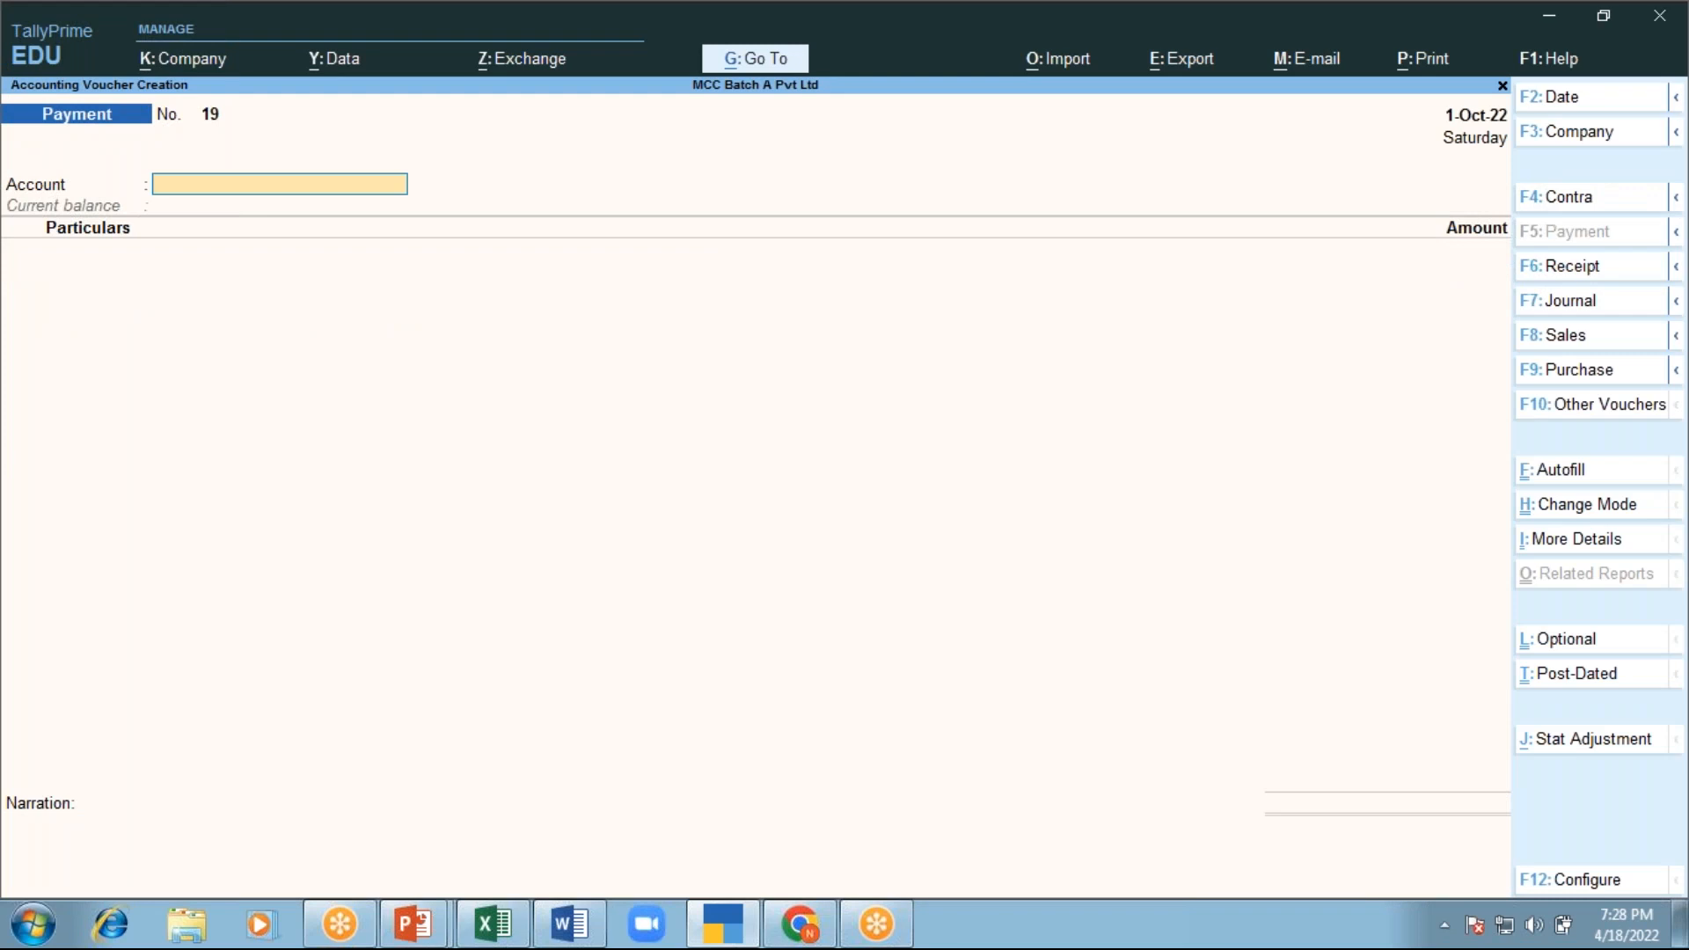
# Start an Autofill for the new payment voucher as a Stat Payment with TDS as the tax type
pyautogui.click(1557, 479)
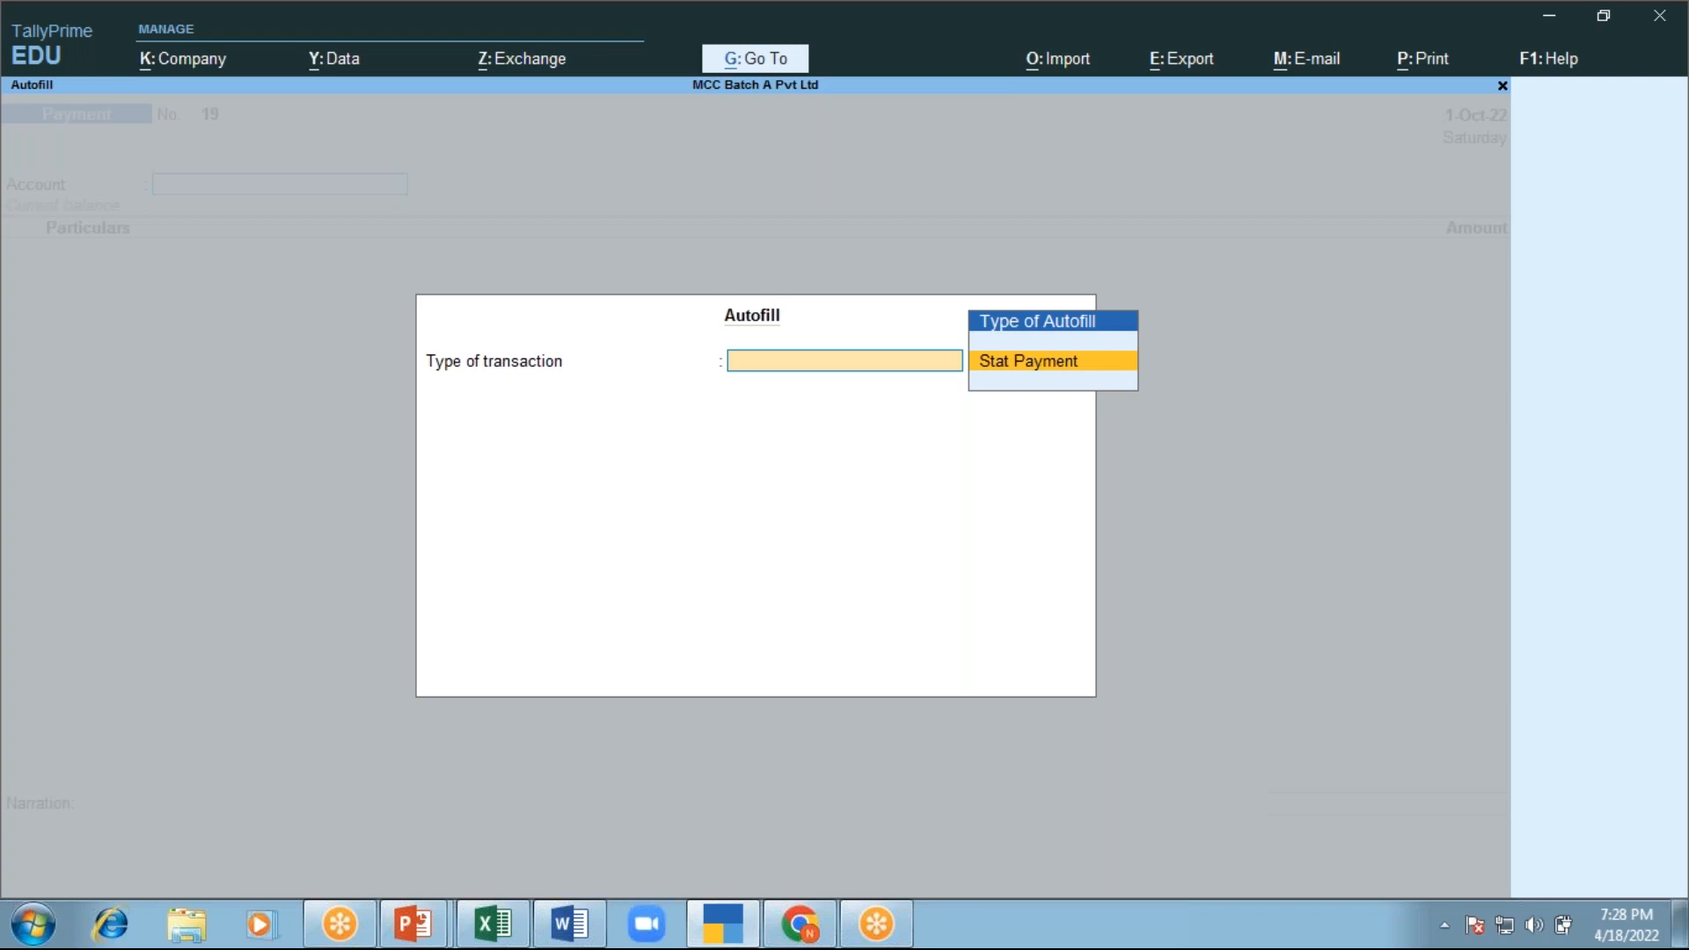
pyautogui.press('Escape')
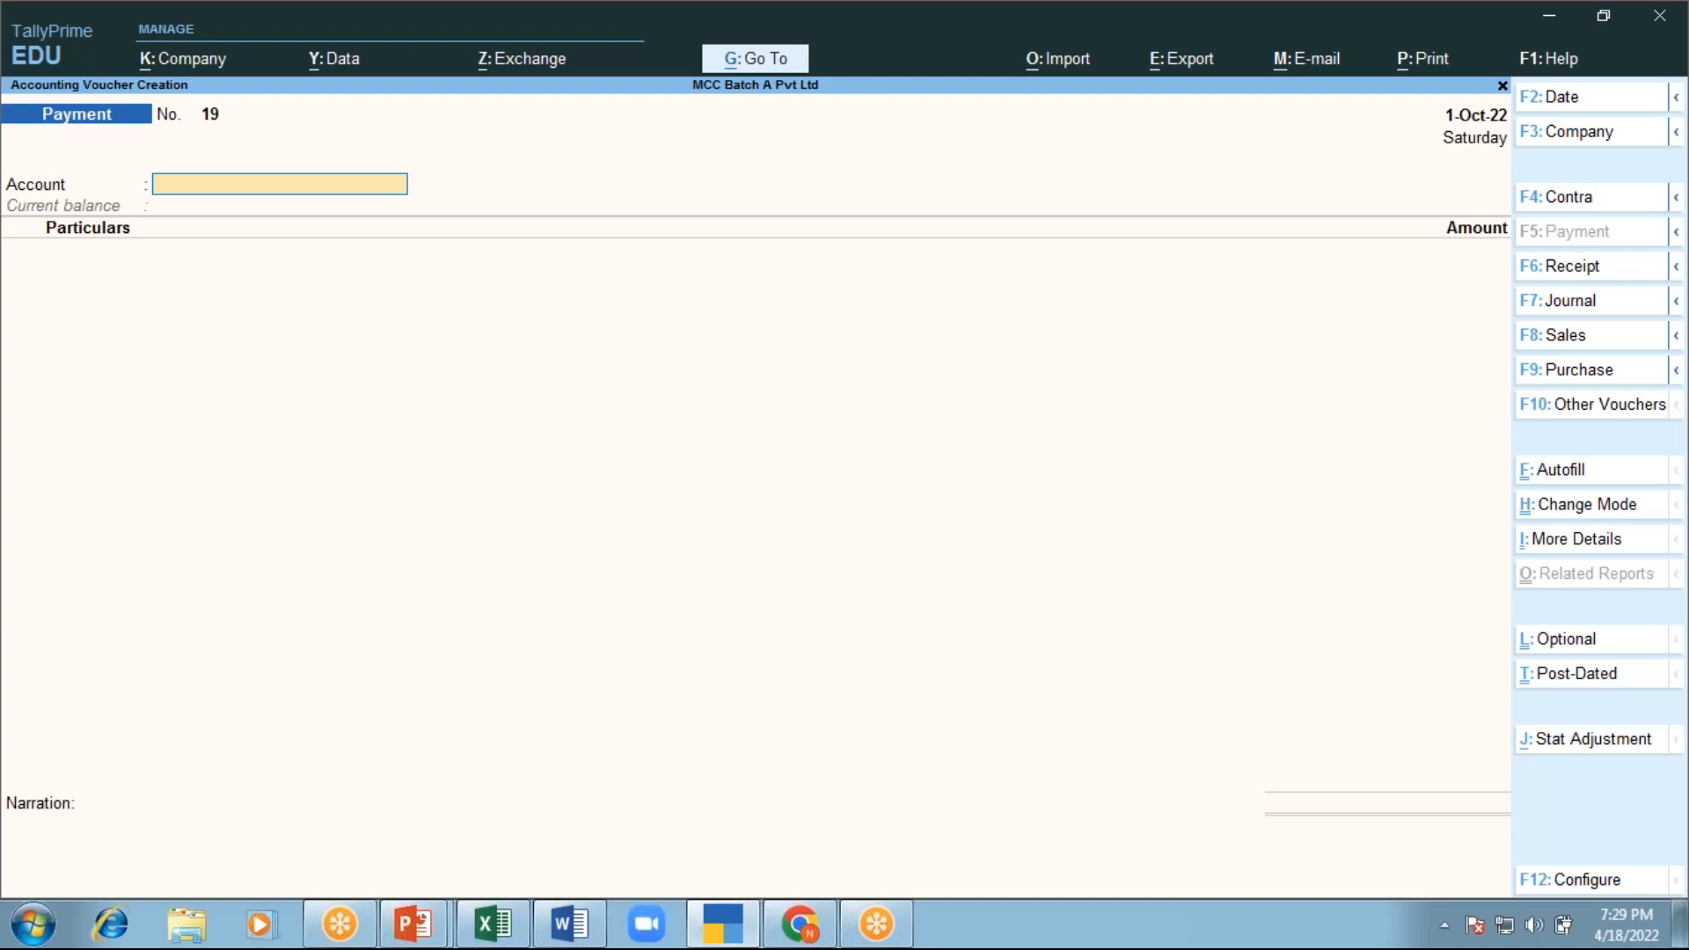
pyautogui.click(1561, 474)
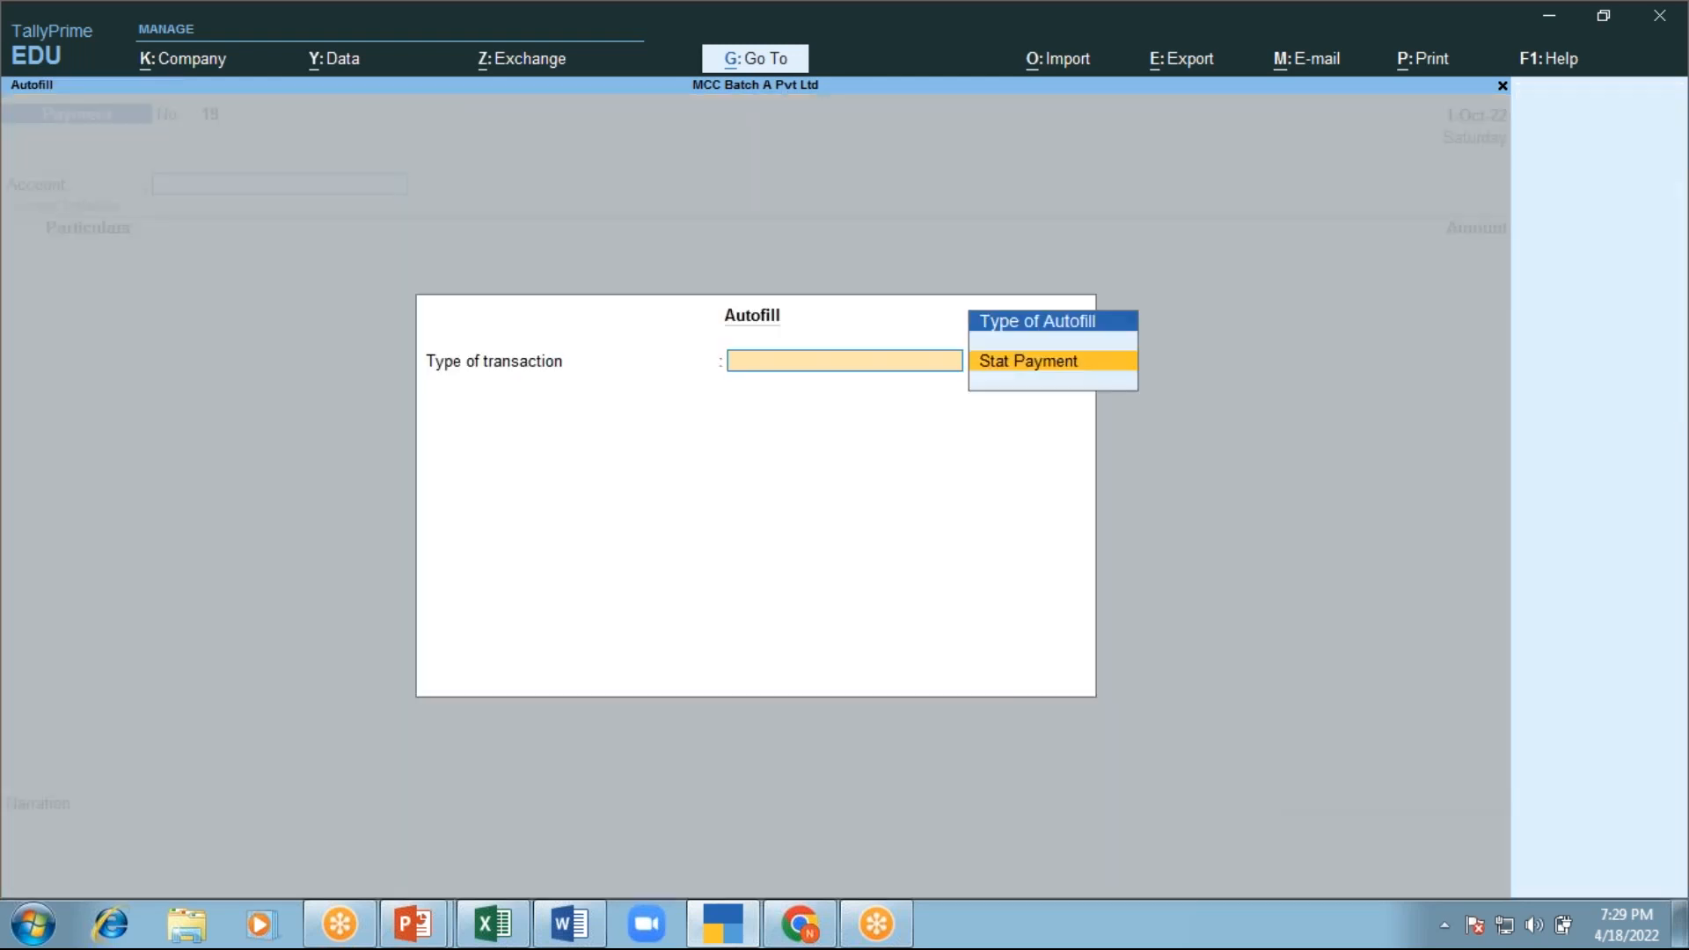
pyautogui.press('Return')
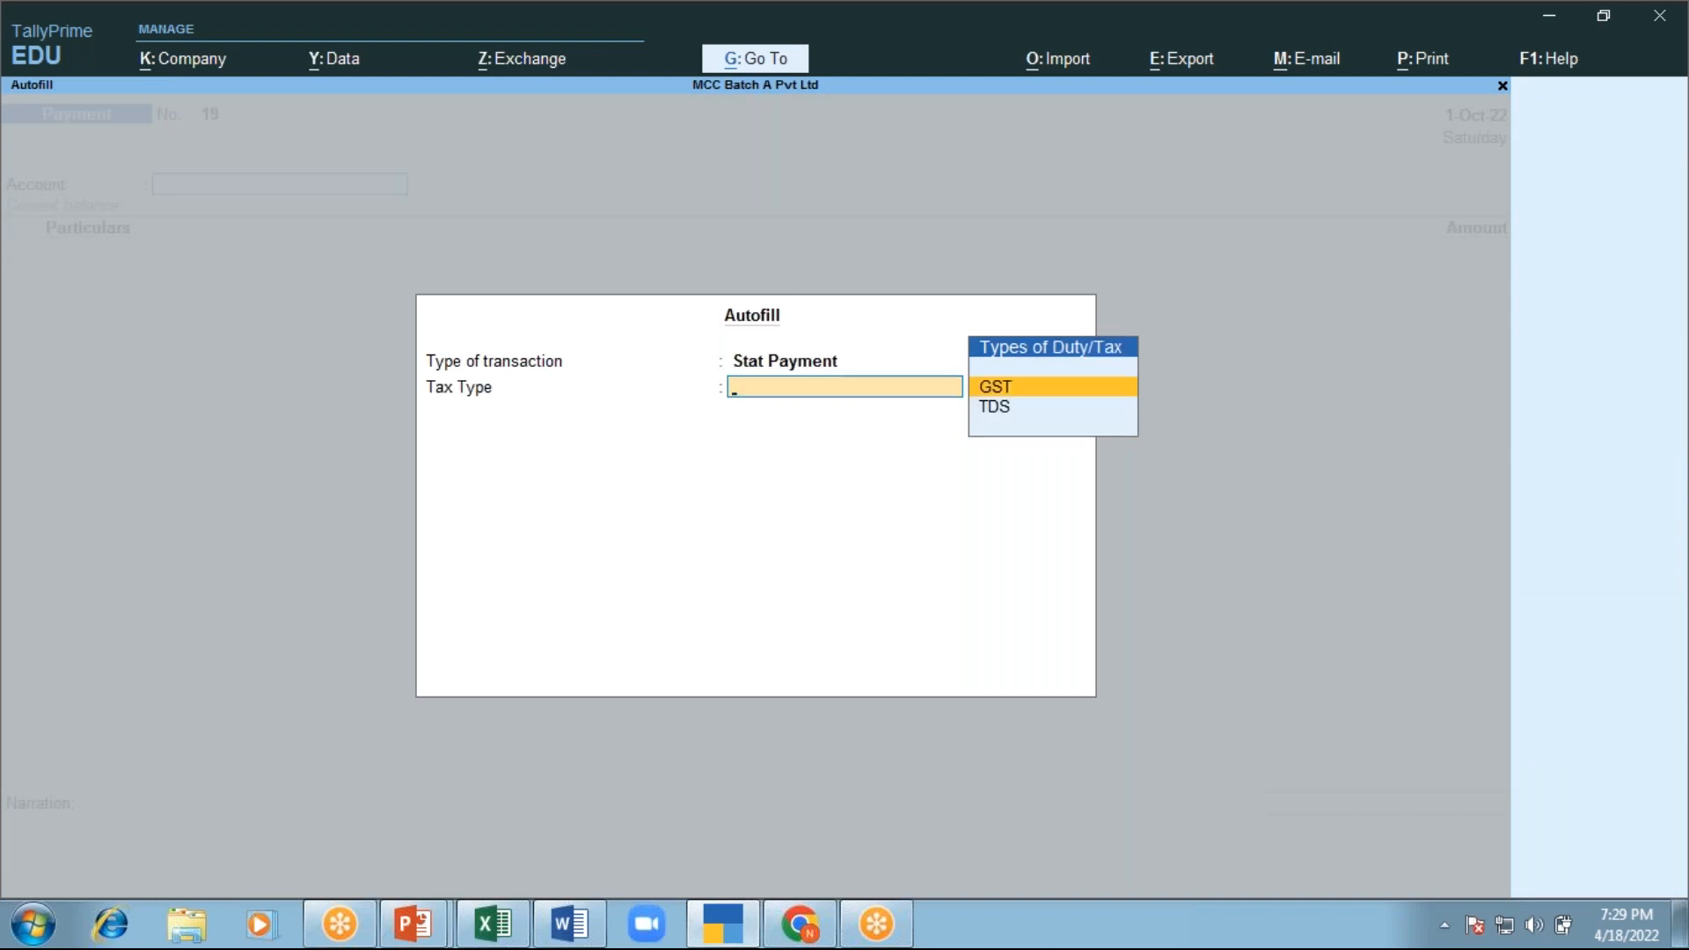
pyautogui.press('Down')
pyautogui.press('Return')
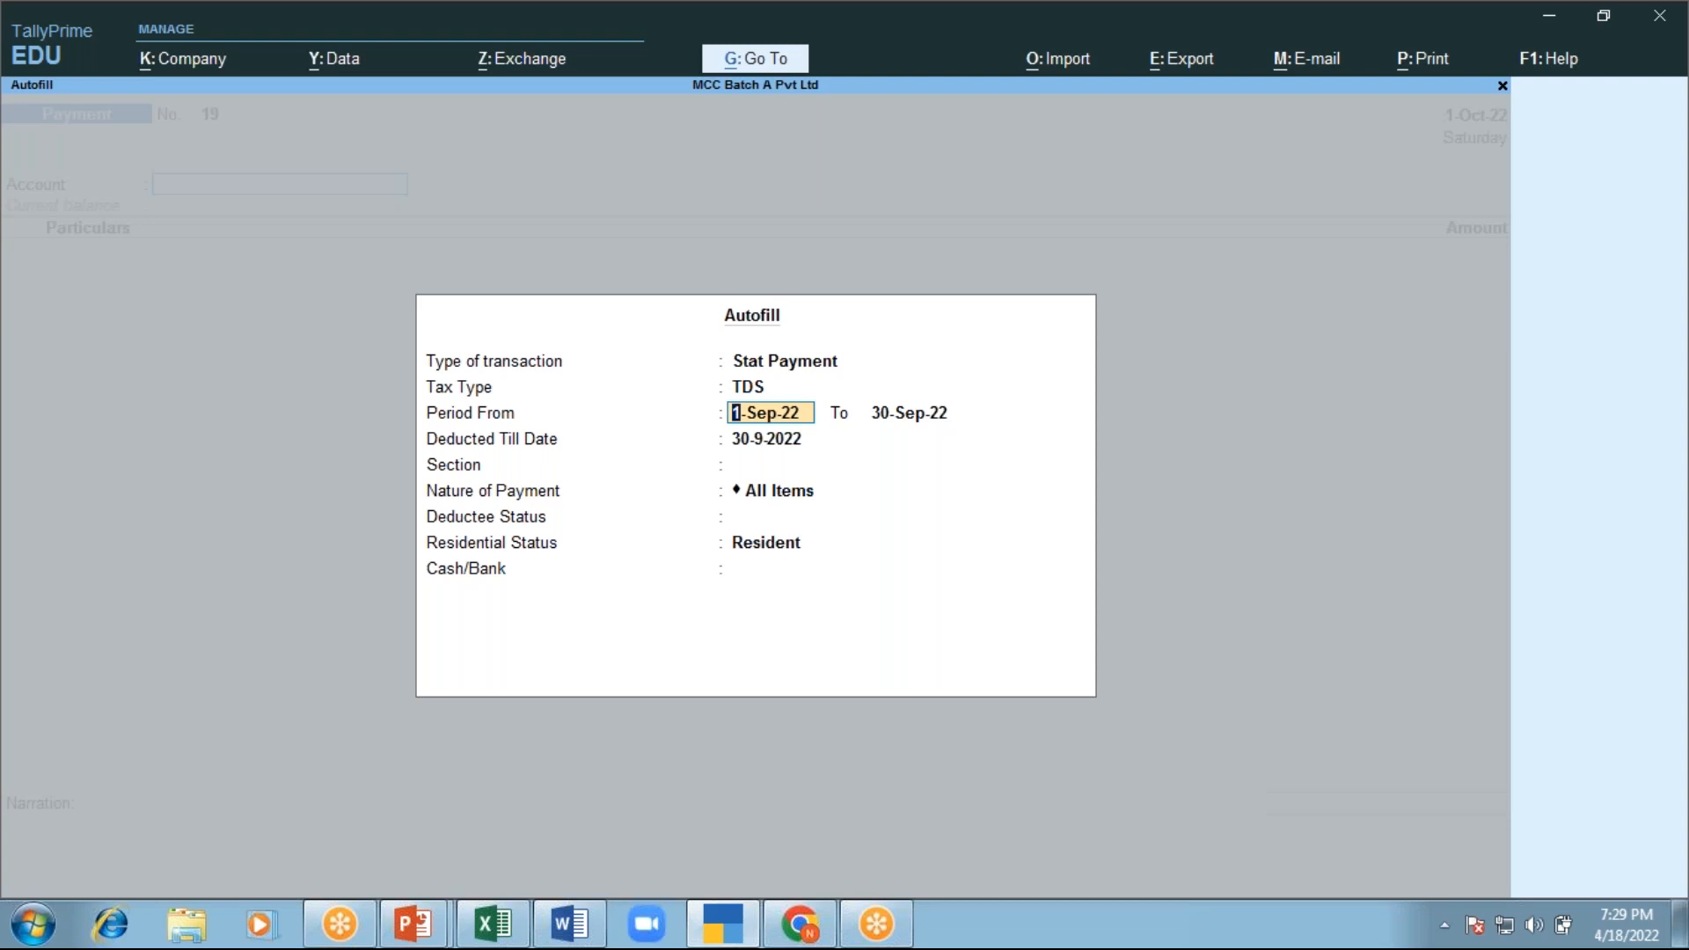
# Set the autofill period from 1-Jul-22 to 1-Oct-22 and the deducted till date to 1-10-2022
pyautogui.write('1.7')
pyautogui.press('Return')
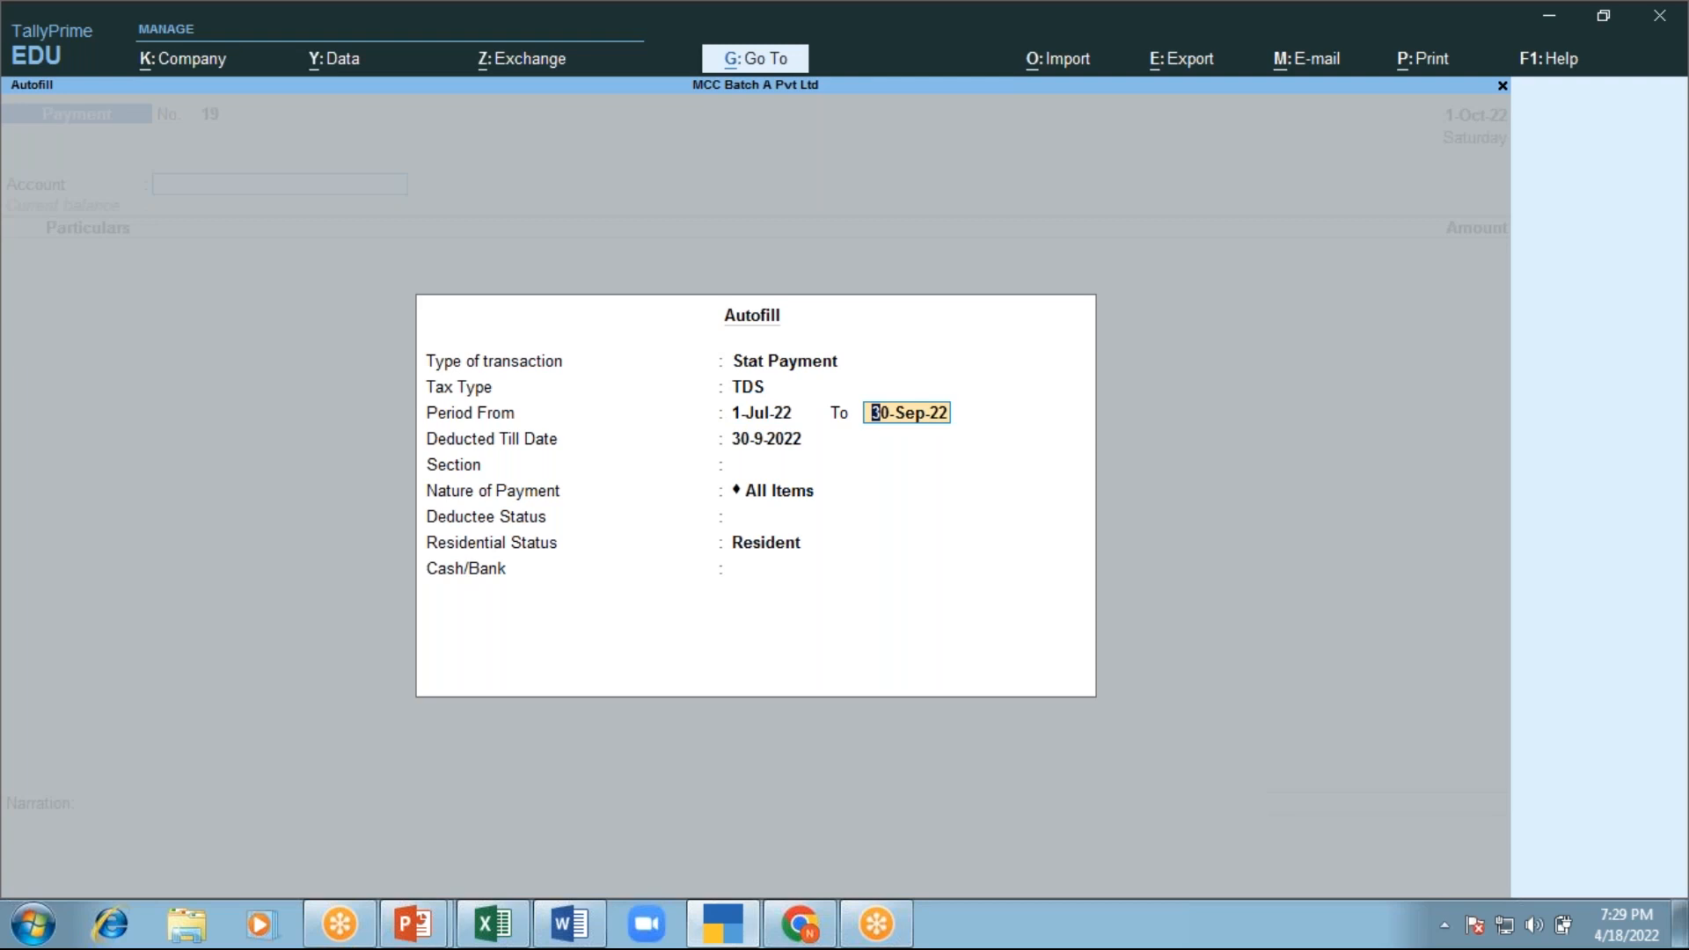
pyautogui.press('BackSpace')
pyautogui.press('BackSpace')
pyautogui.press('BackSpace')
pyautogui.press('BackSpace')
pyautogui.press('BackSpace')
pyautogui.press('BackSpace')
pyautogui.press('BackSpace')
pyautogui.press('BackSpace')
pyautogui.press('BackSpace')
pyautogui.write('1')
pyautogui.write('.10')
pyautogui.press('Return')
pyautogui.write('1.10')
pyautogui.press('Return')
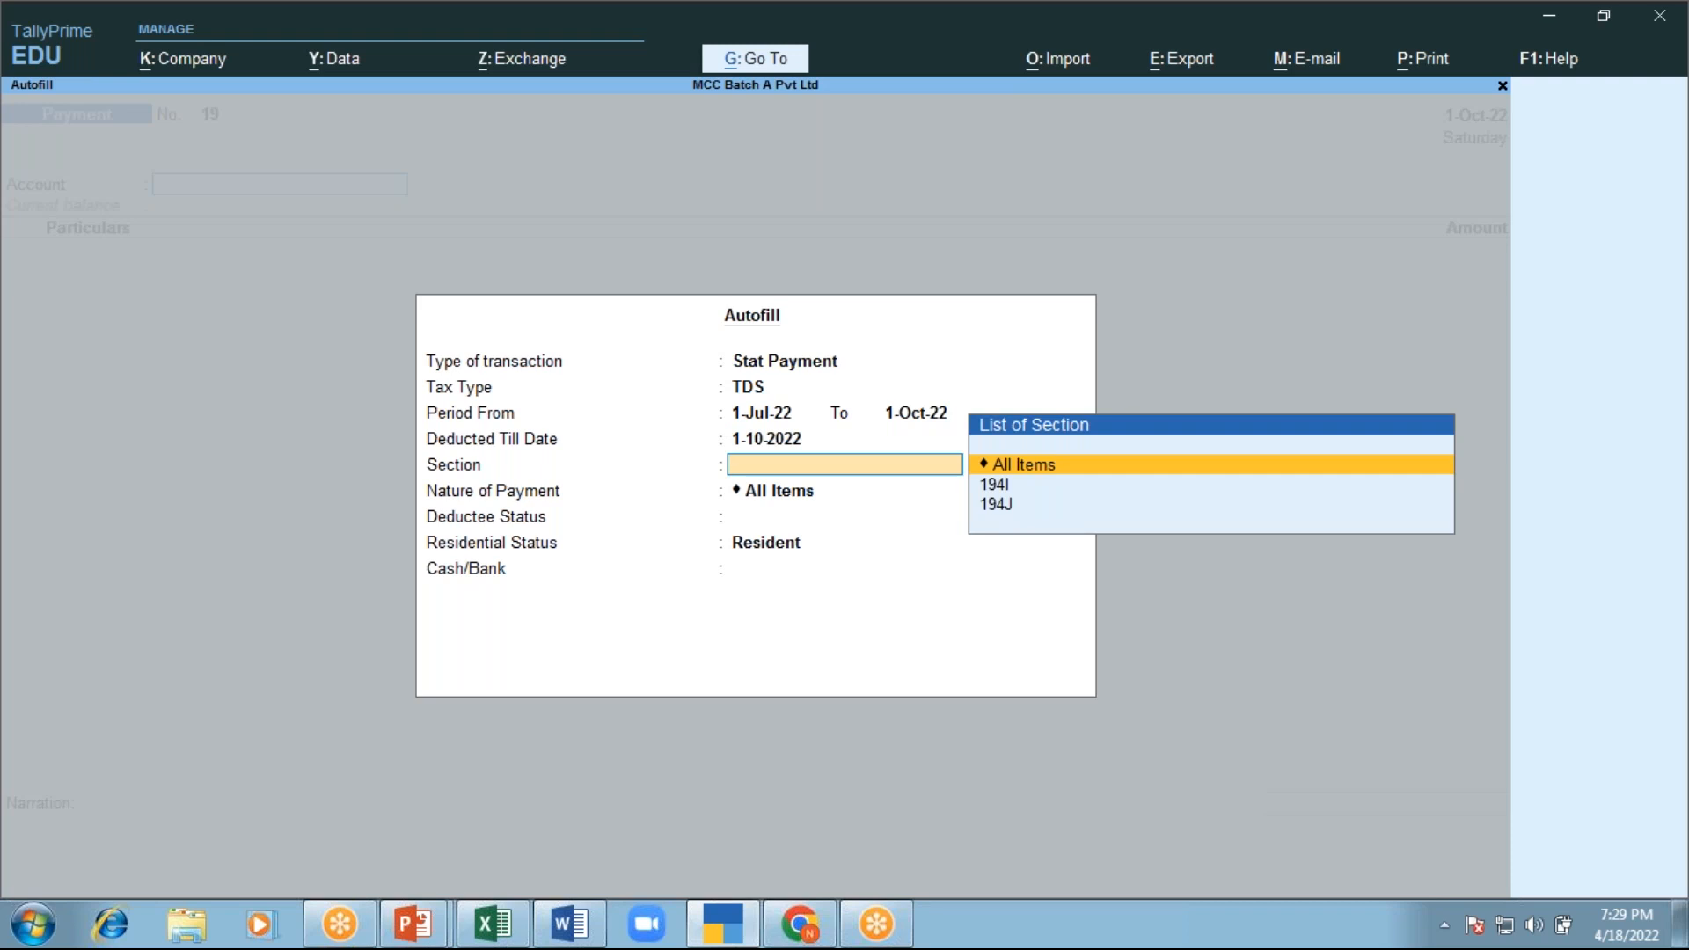
# Fill the autofill with section 194I, TDS on Rent of Land & Building, Company deductee, Resident status and HDFC Bank
pyautogui.press('Down')
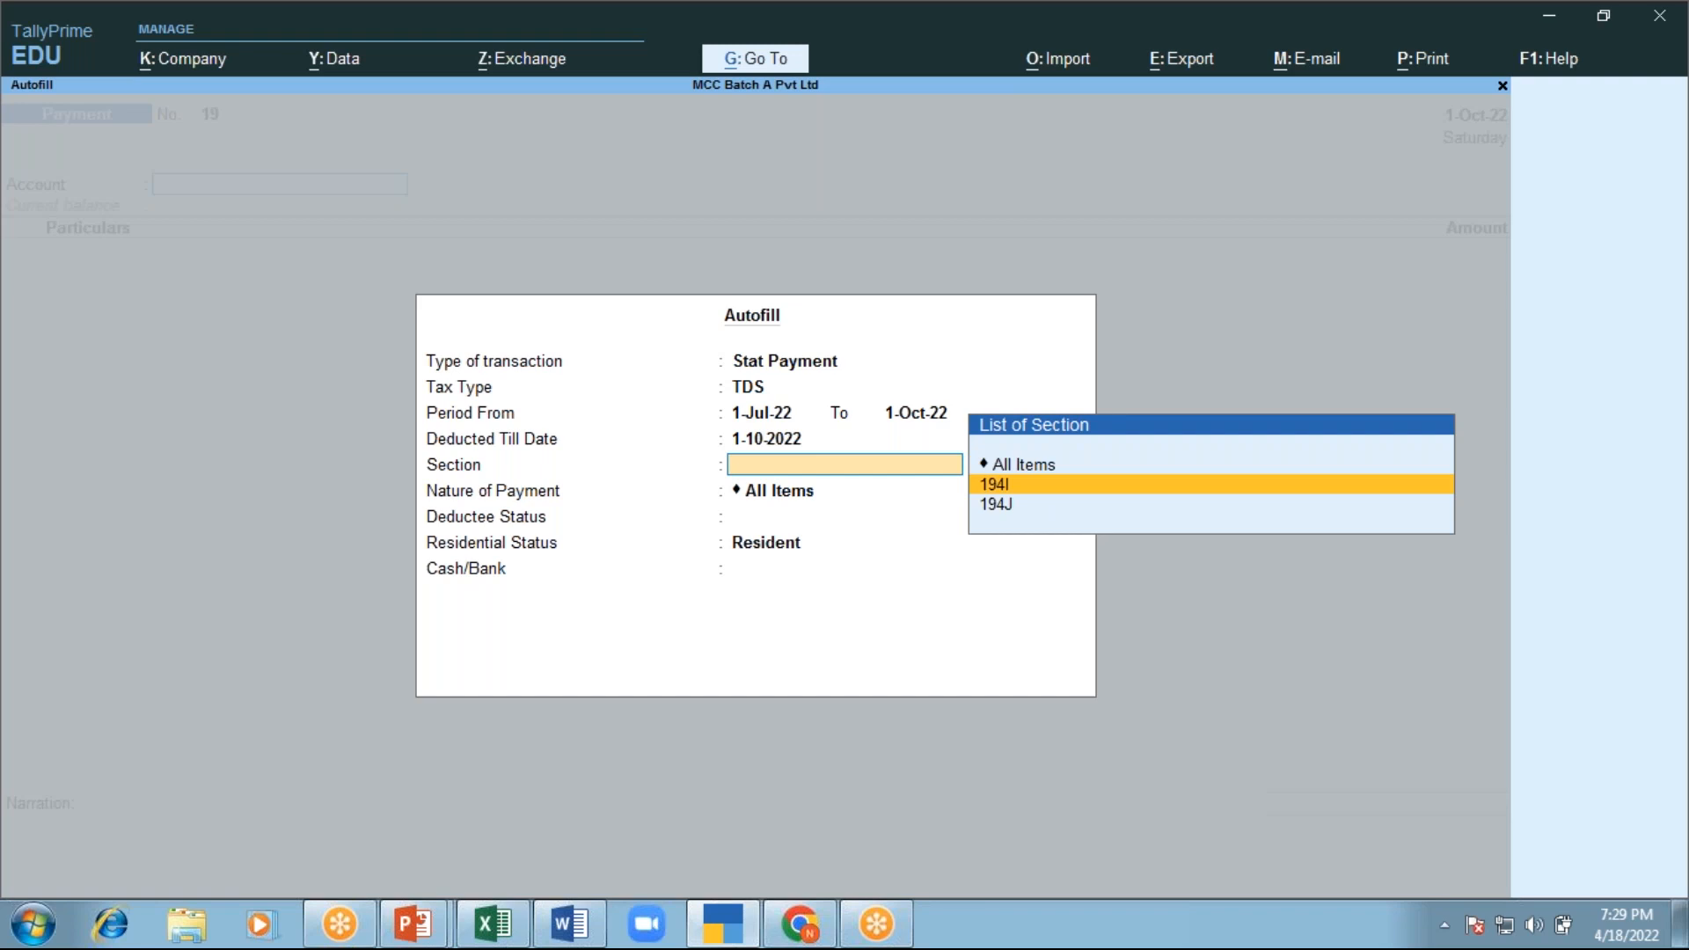
pyautogui.press('Return')
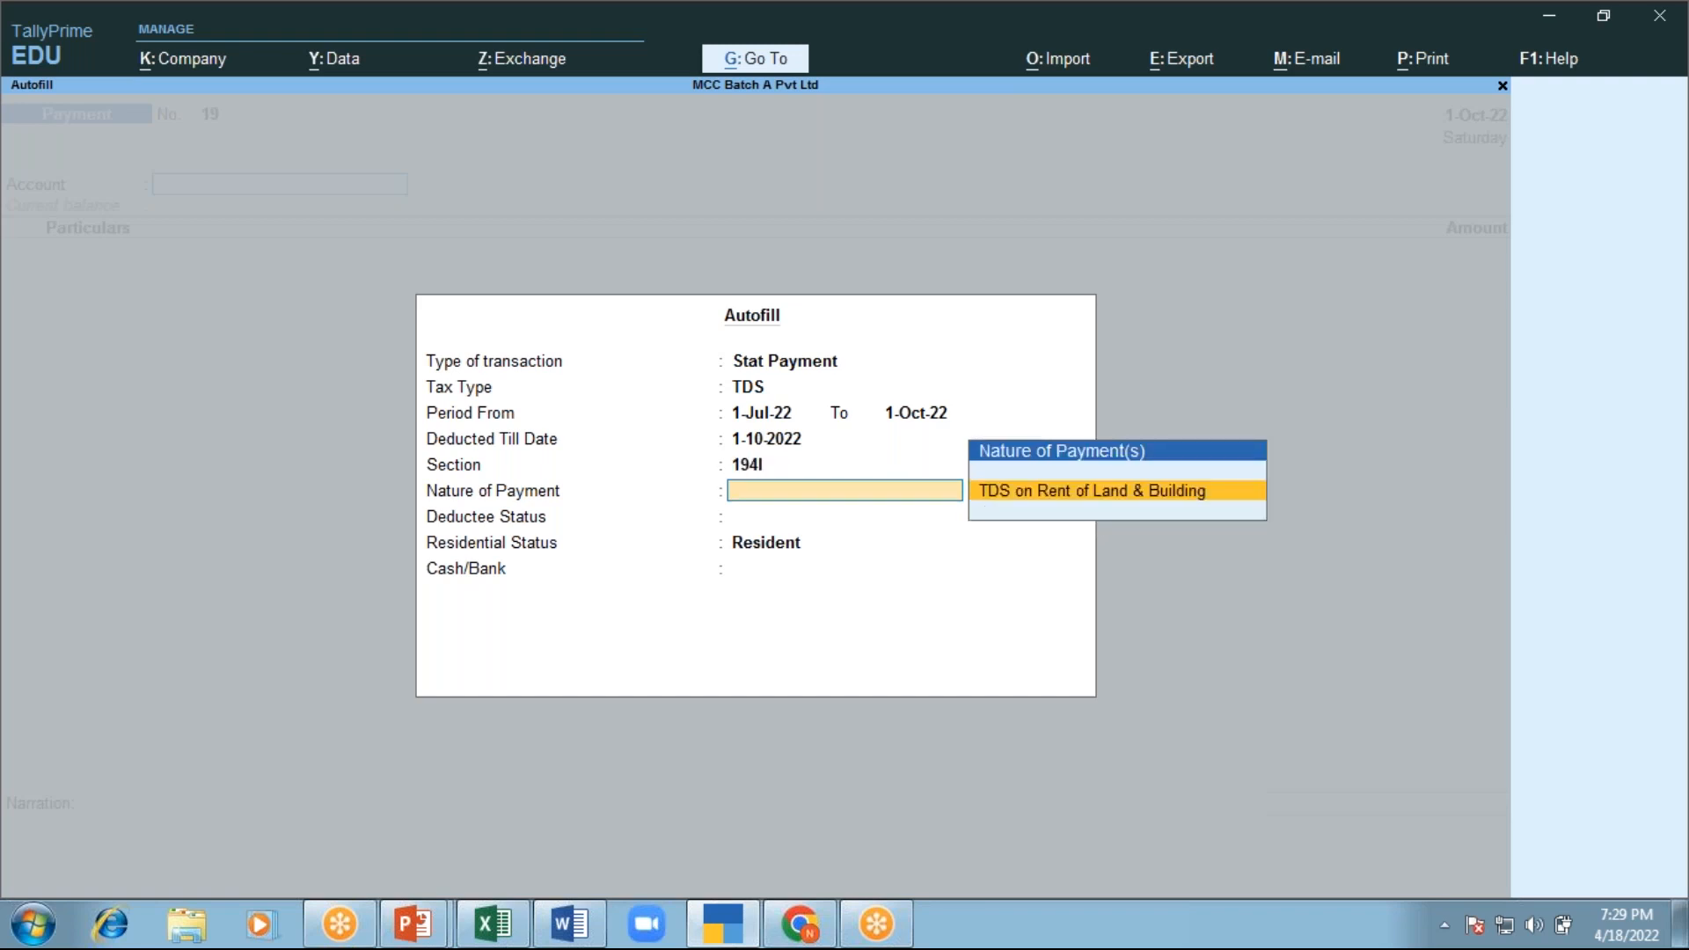
pyautogui.press('Return')
pyautogui.press('Down')
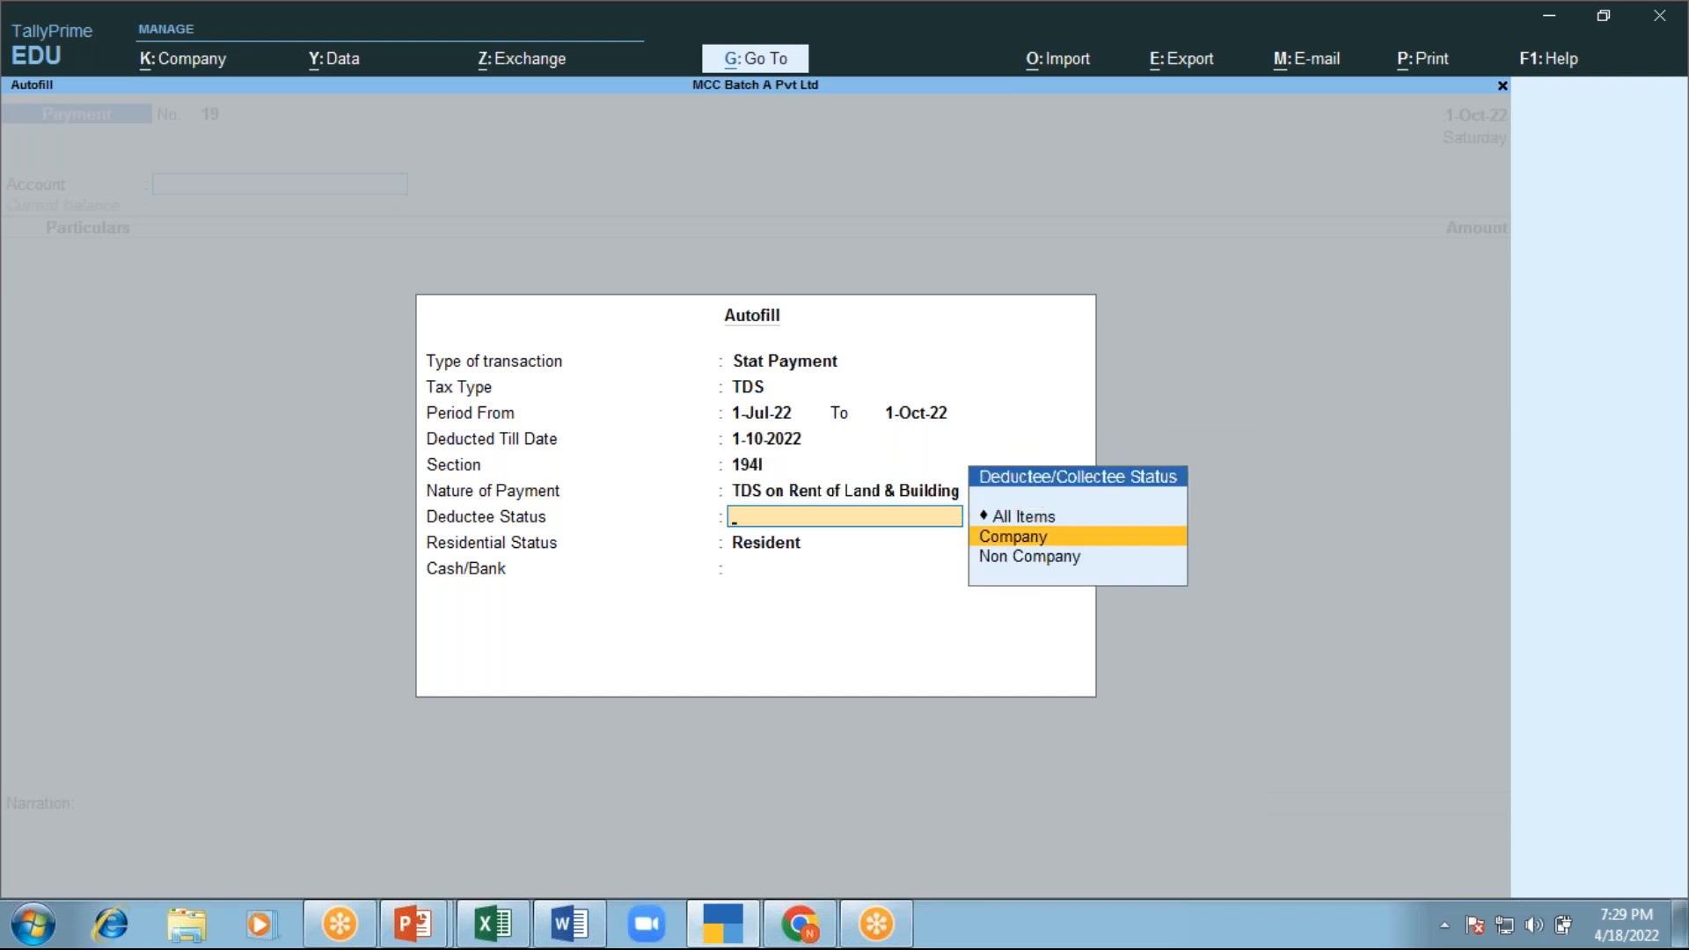
pyautogui.press('Return')
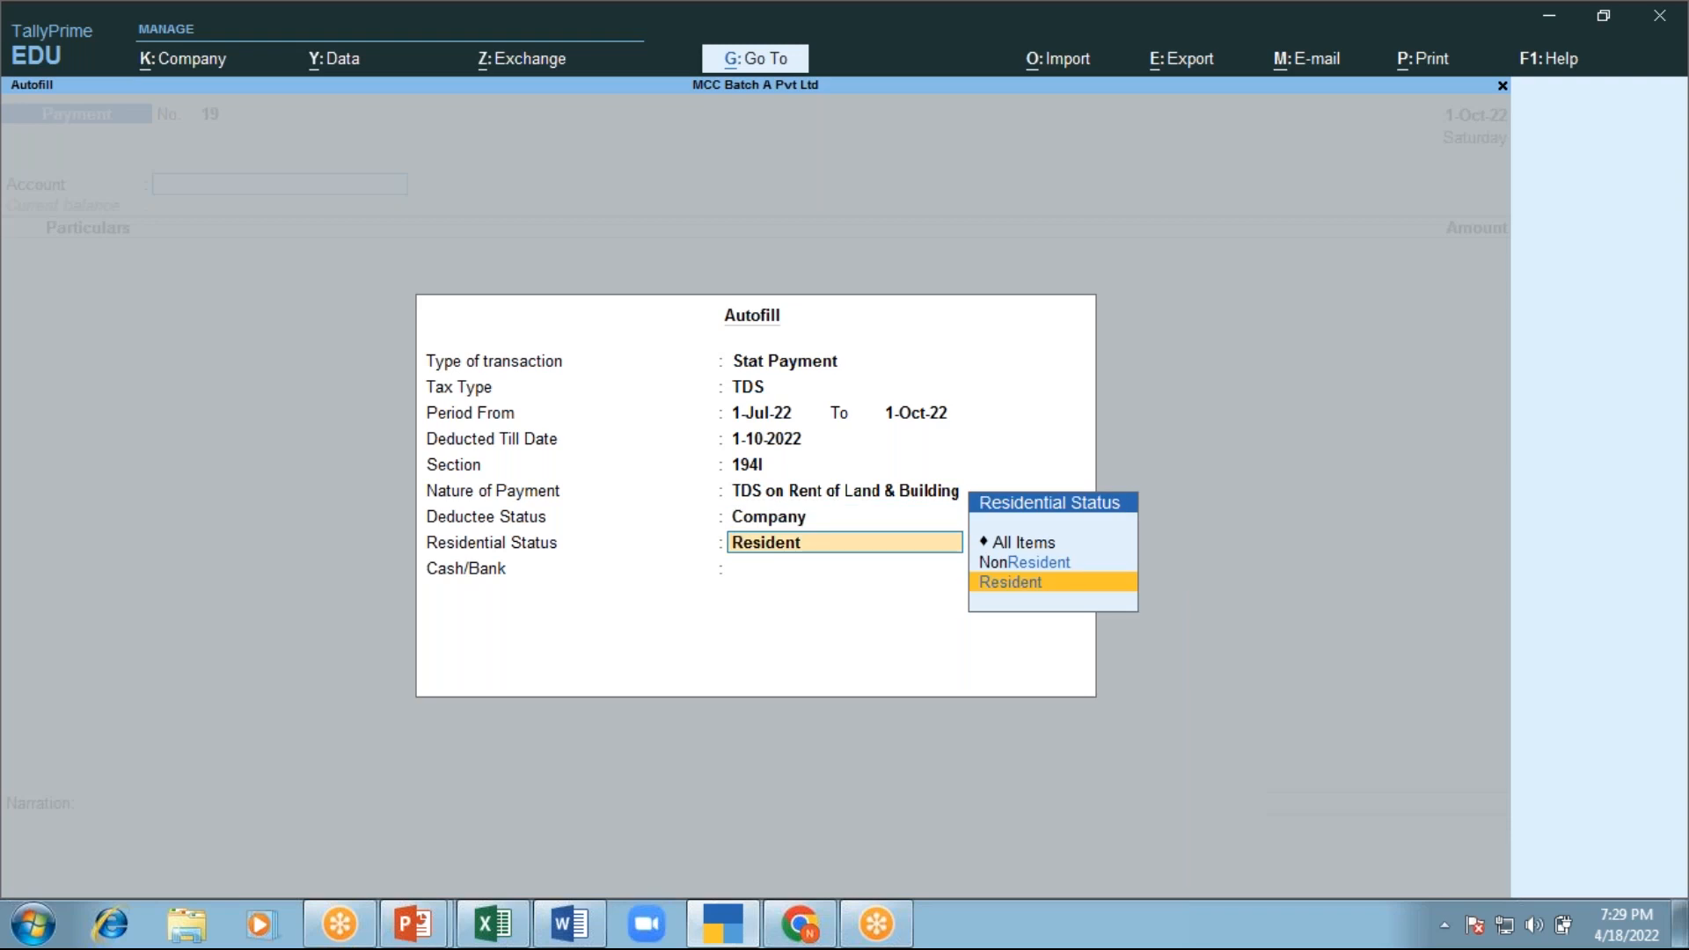
pyautogui.press('Return')
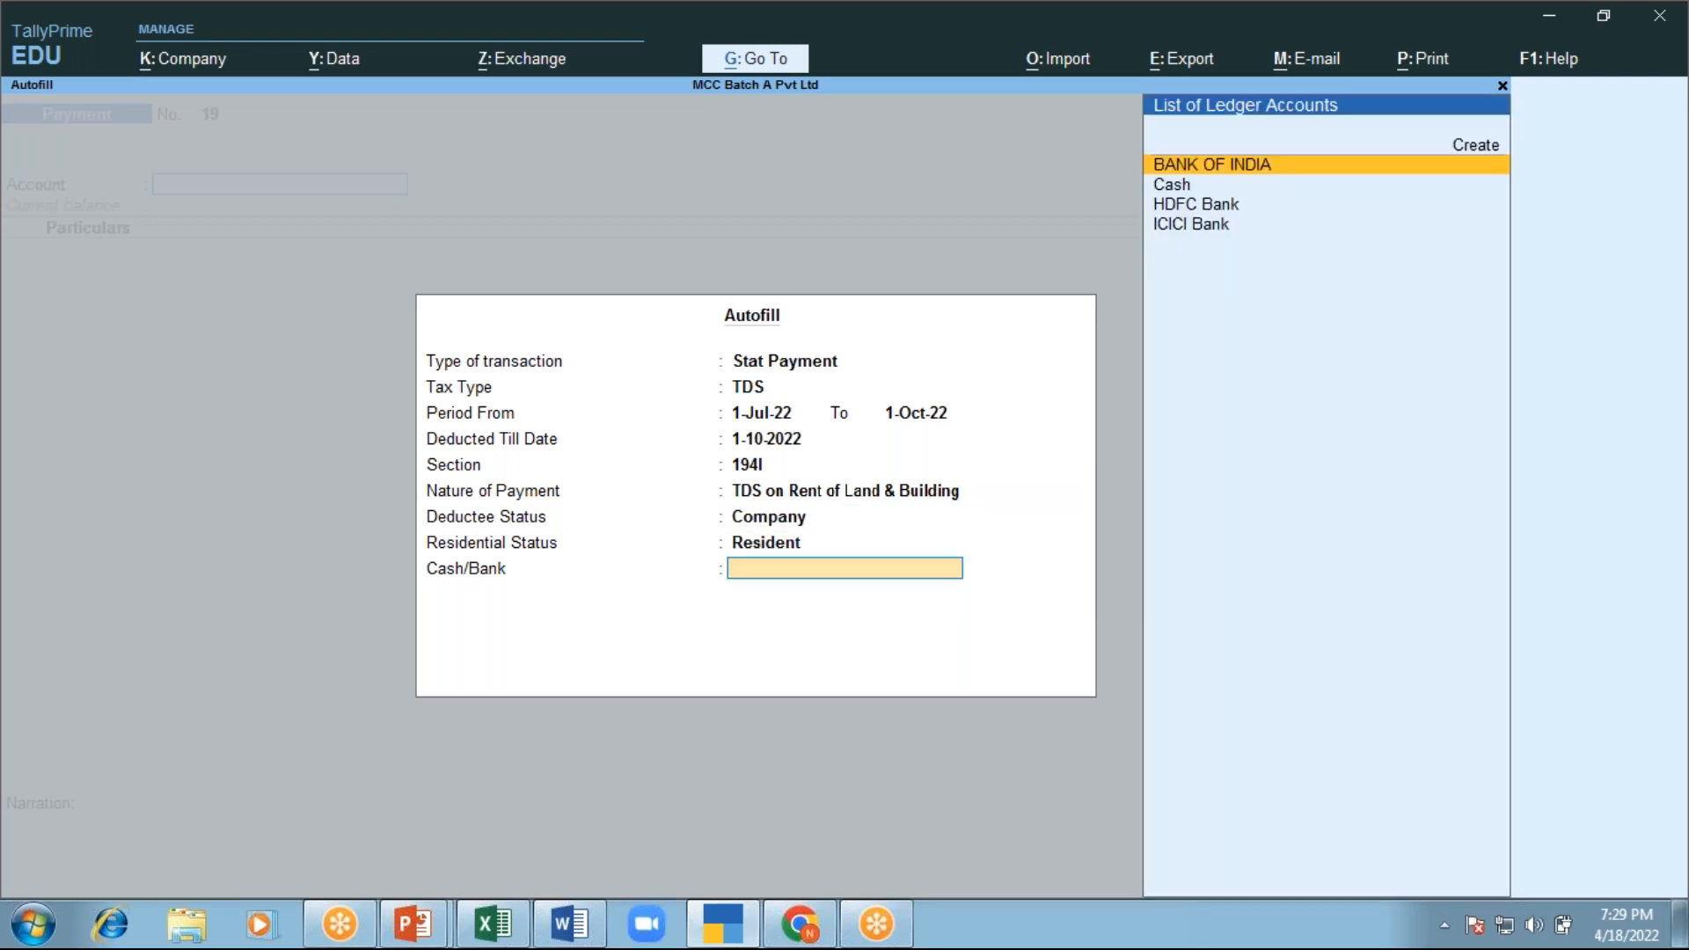
pyautogui.press('Down')
pyautogui.press('Down')
pyautogui.press('Down')
pyautogui.press('Up')
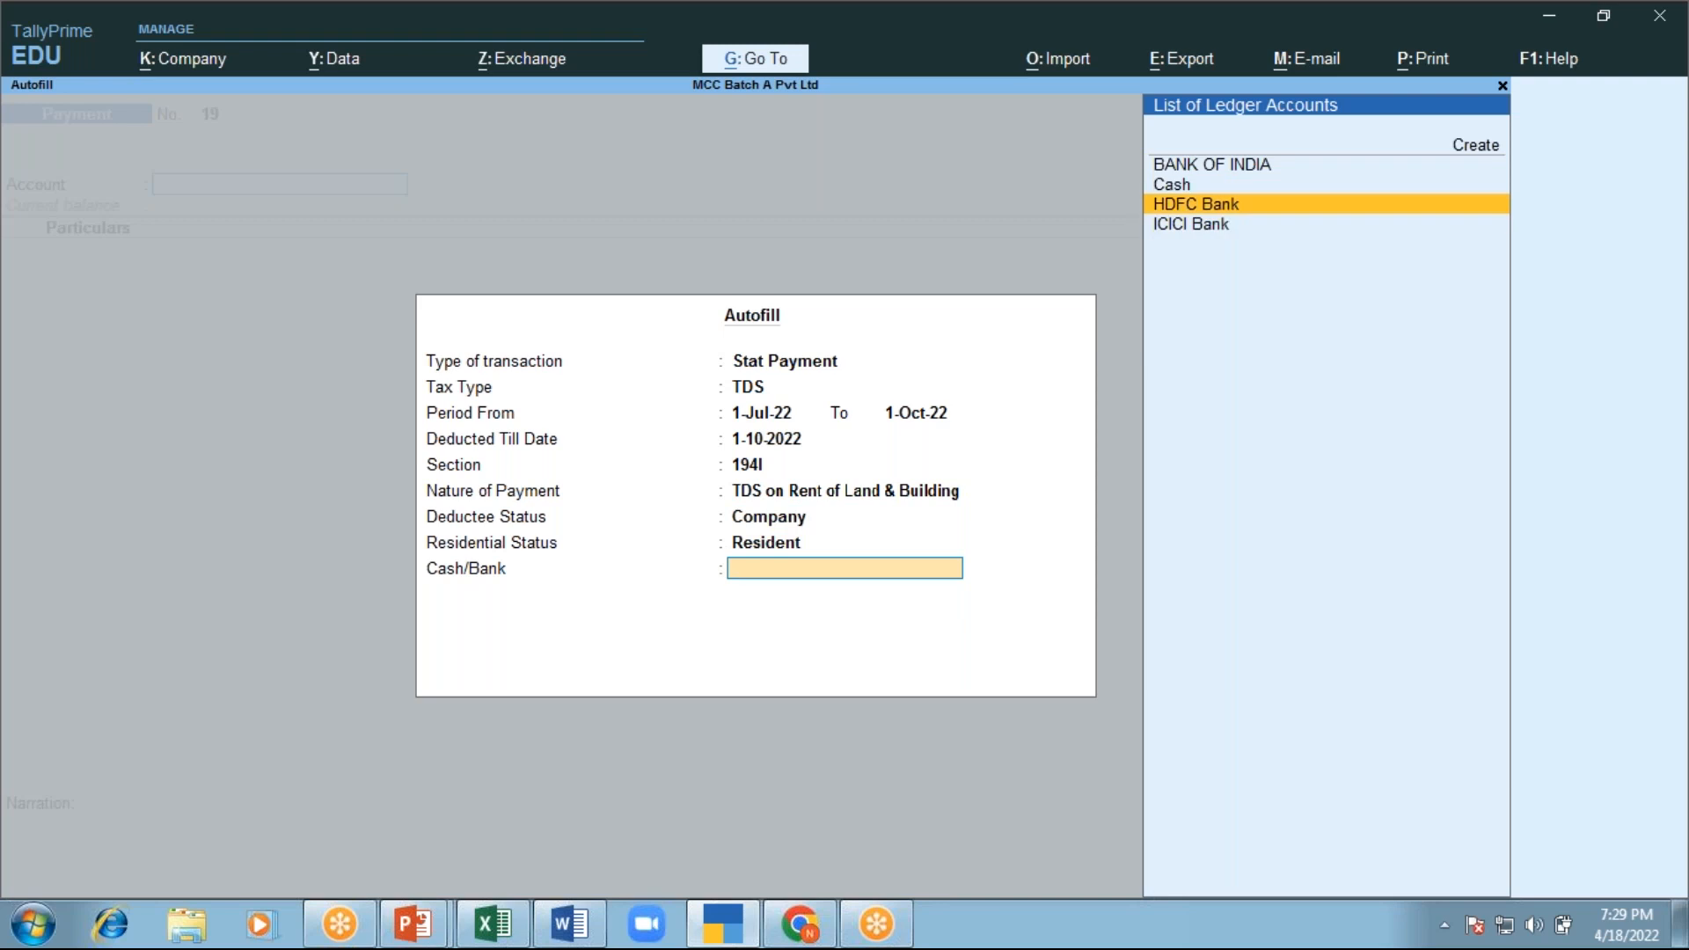
pyautogui.press('Return')
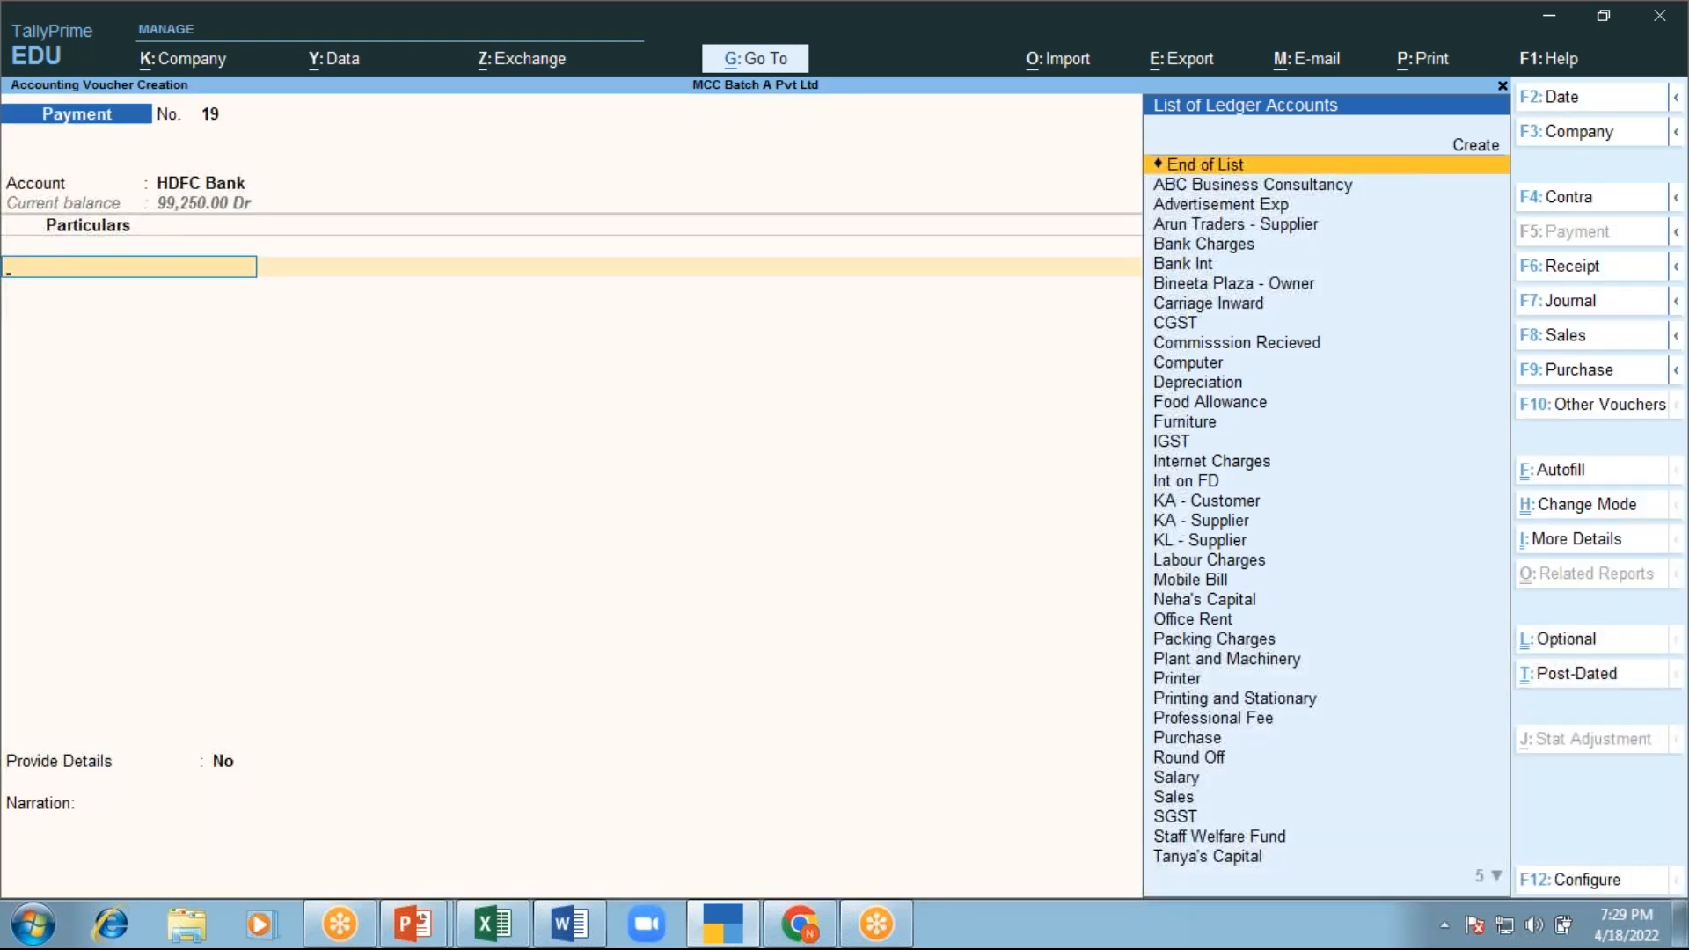
# Add the TDS Duty ledger to the payment with payment type Unknown and an amount of 30,000
pyautogui.write('Tds')
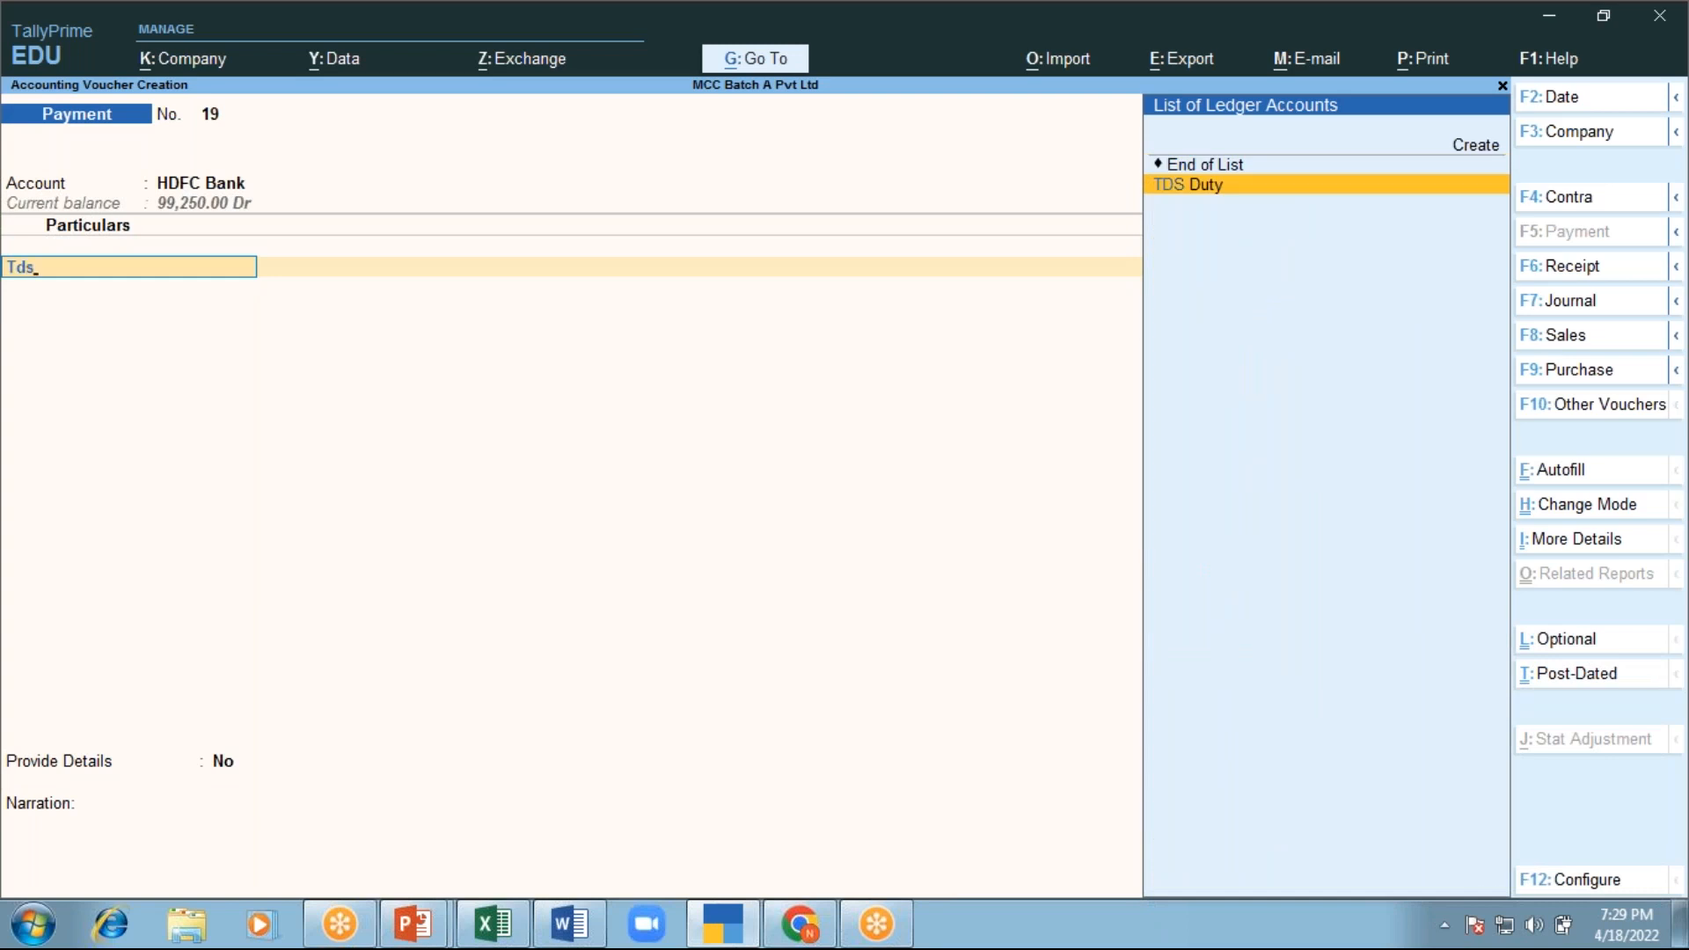
pyautogui.press('Return')
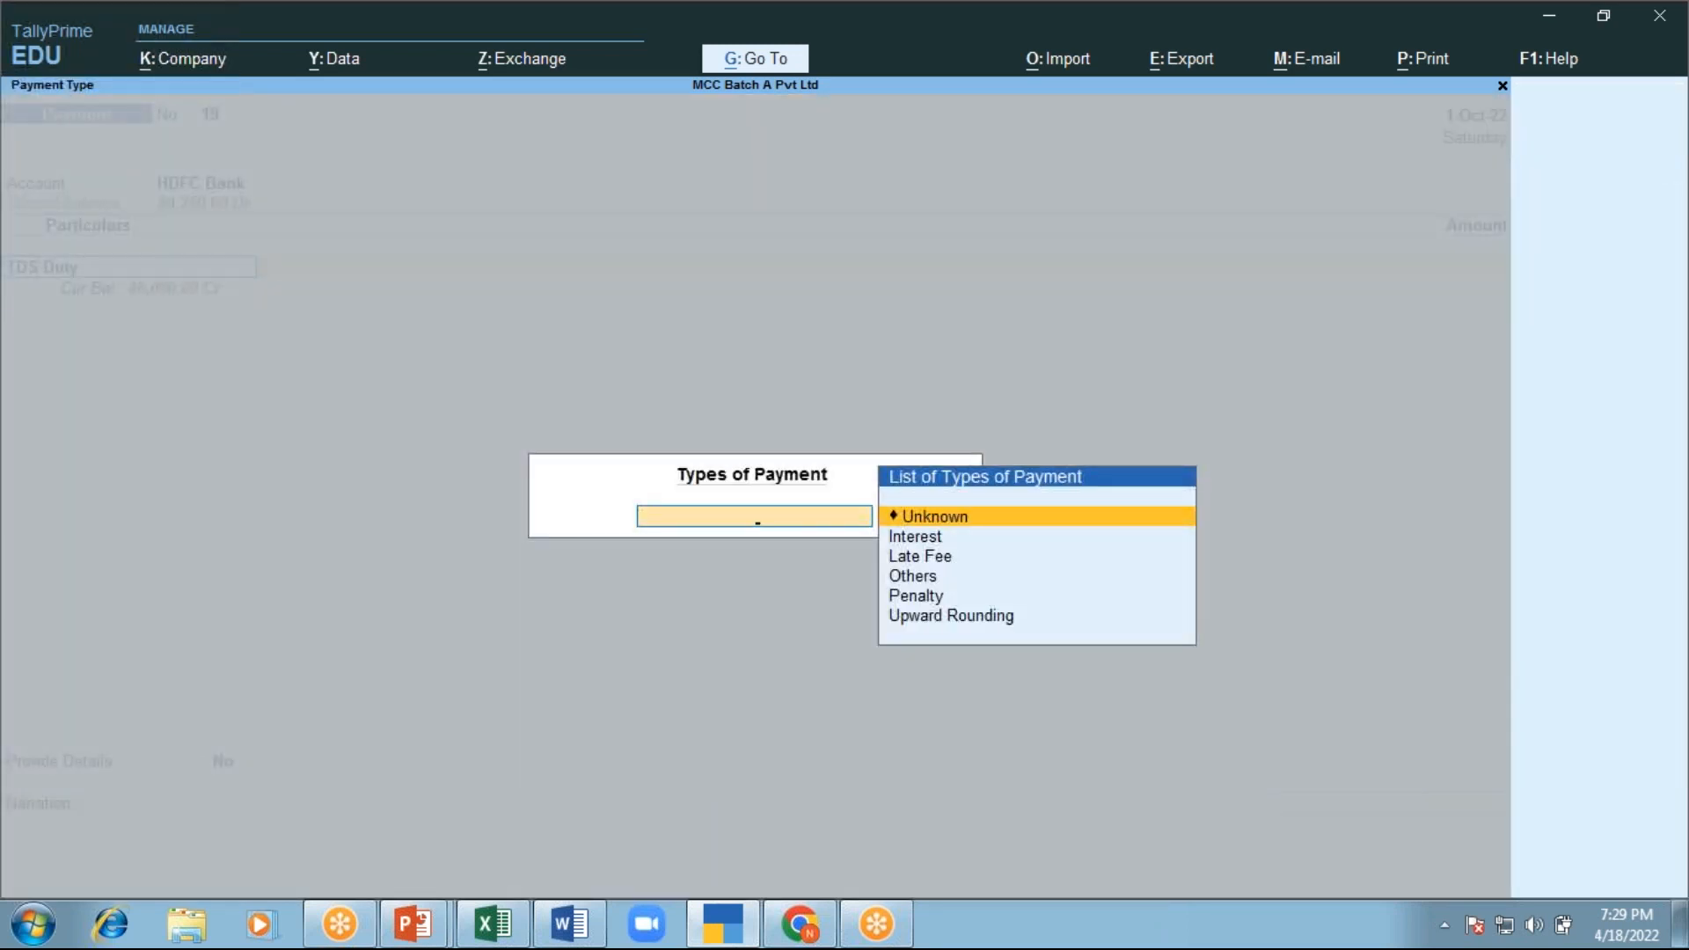
pyautogui.press('Down')
pyautogui.press('Up')
pyautogui.press('Return')
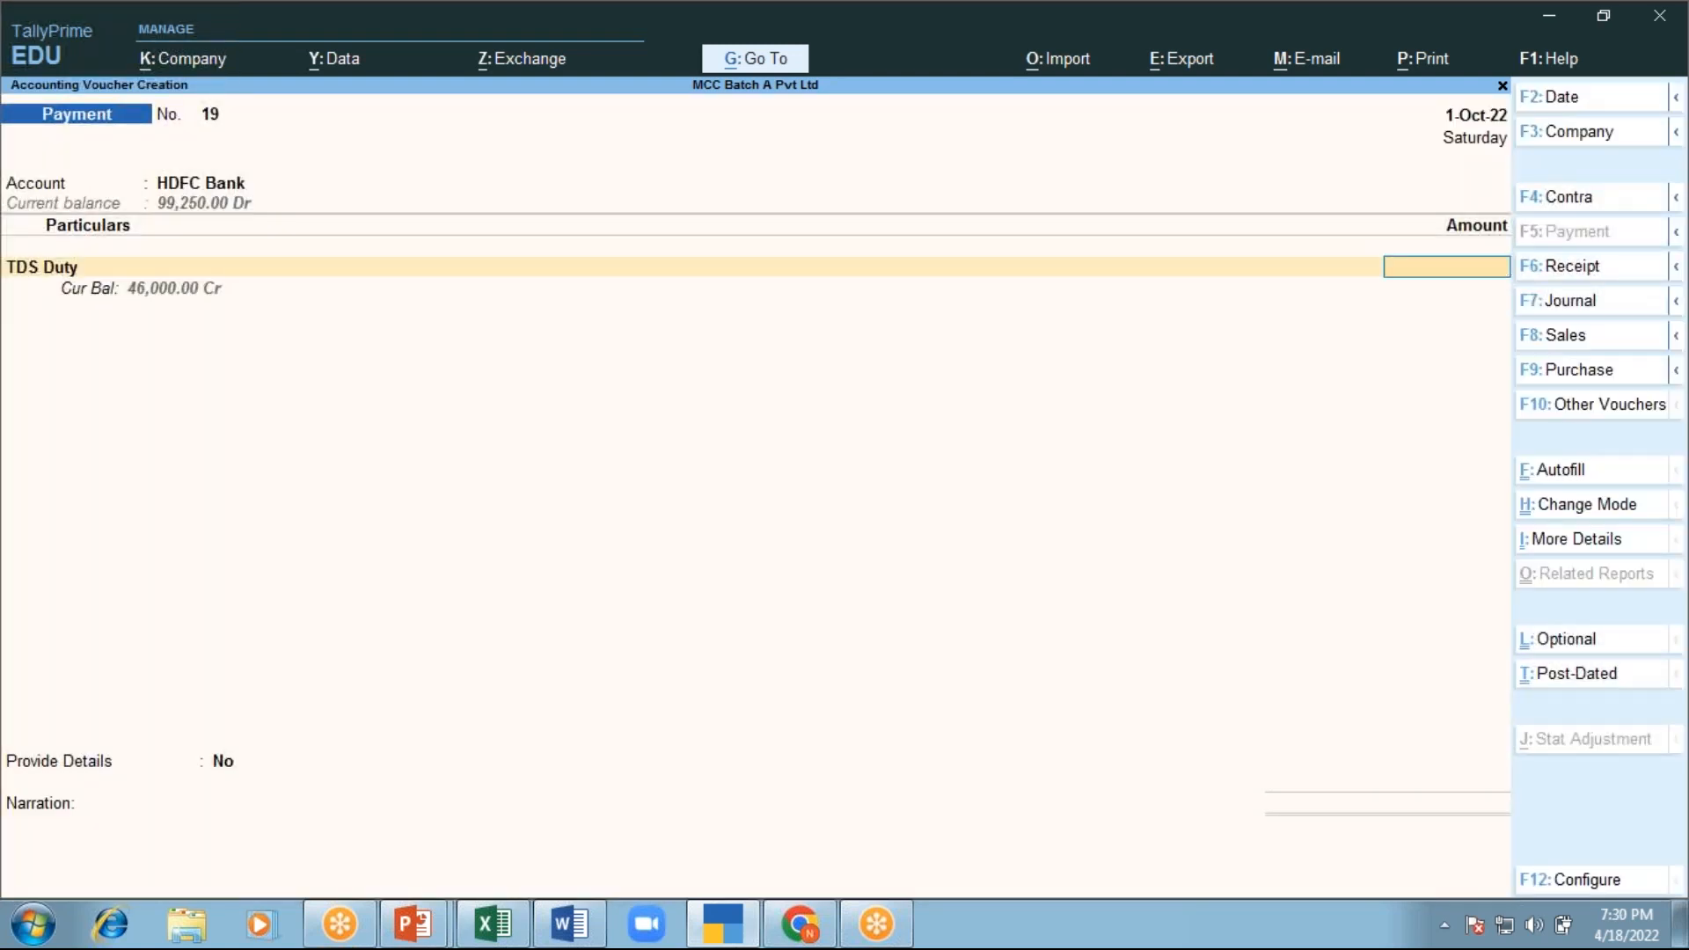
pyautogui.write('30000')
pyautogui.press('Return')
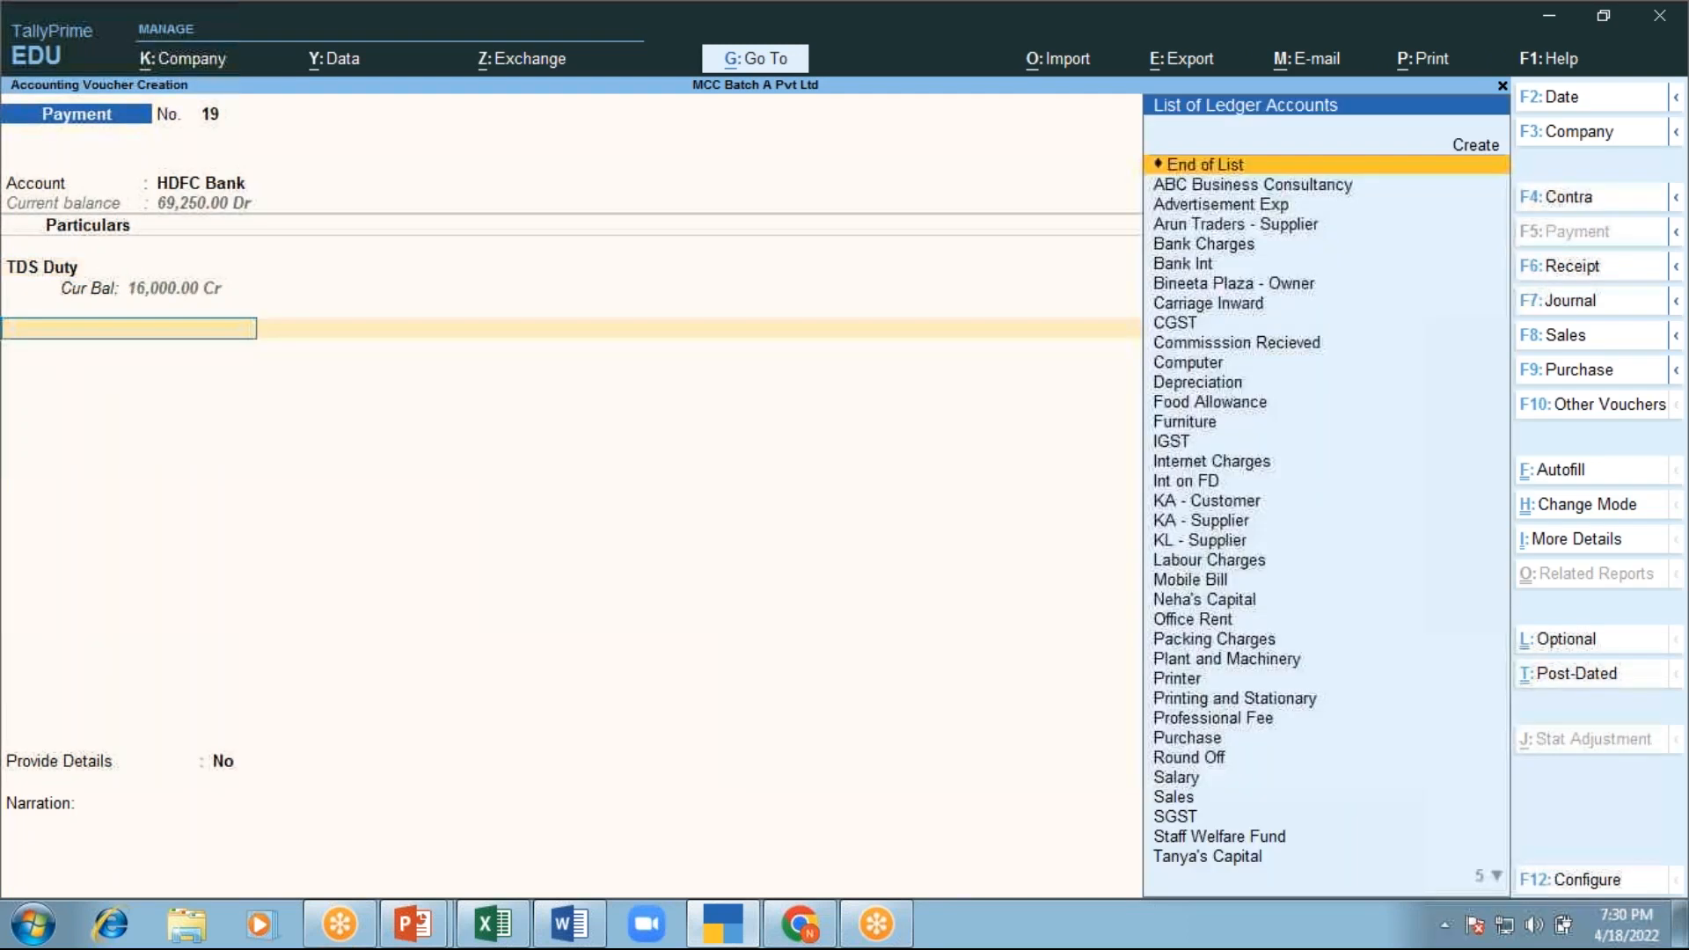
# Set Provide Details to Yes, accept the remaining defaults with a blank narration, and save the 30,000 TDS payment voucher
pyautogui.press('Return')
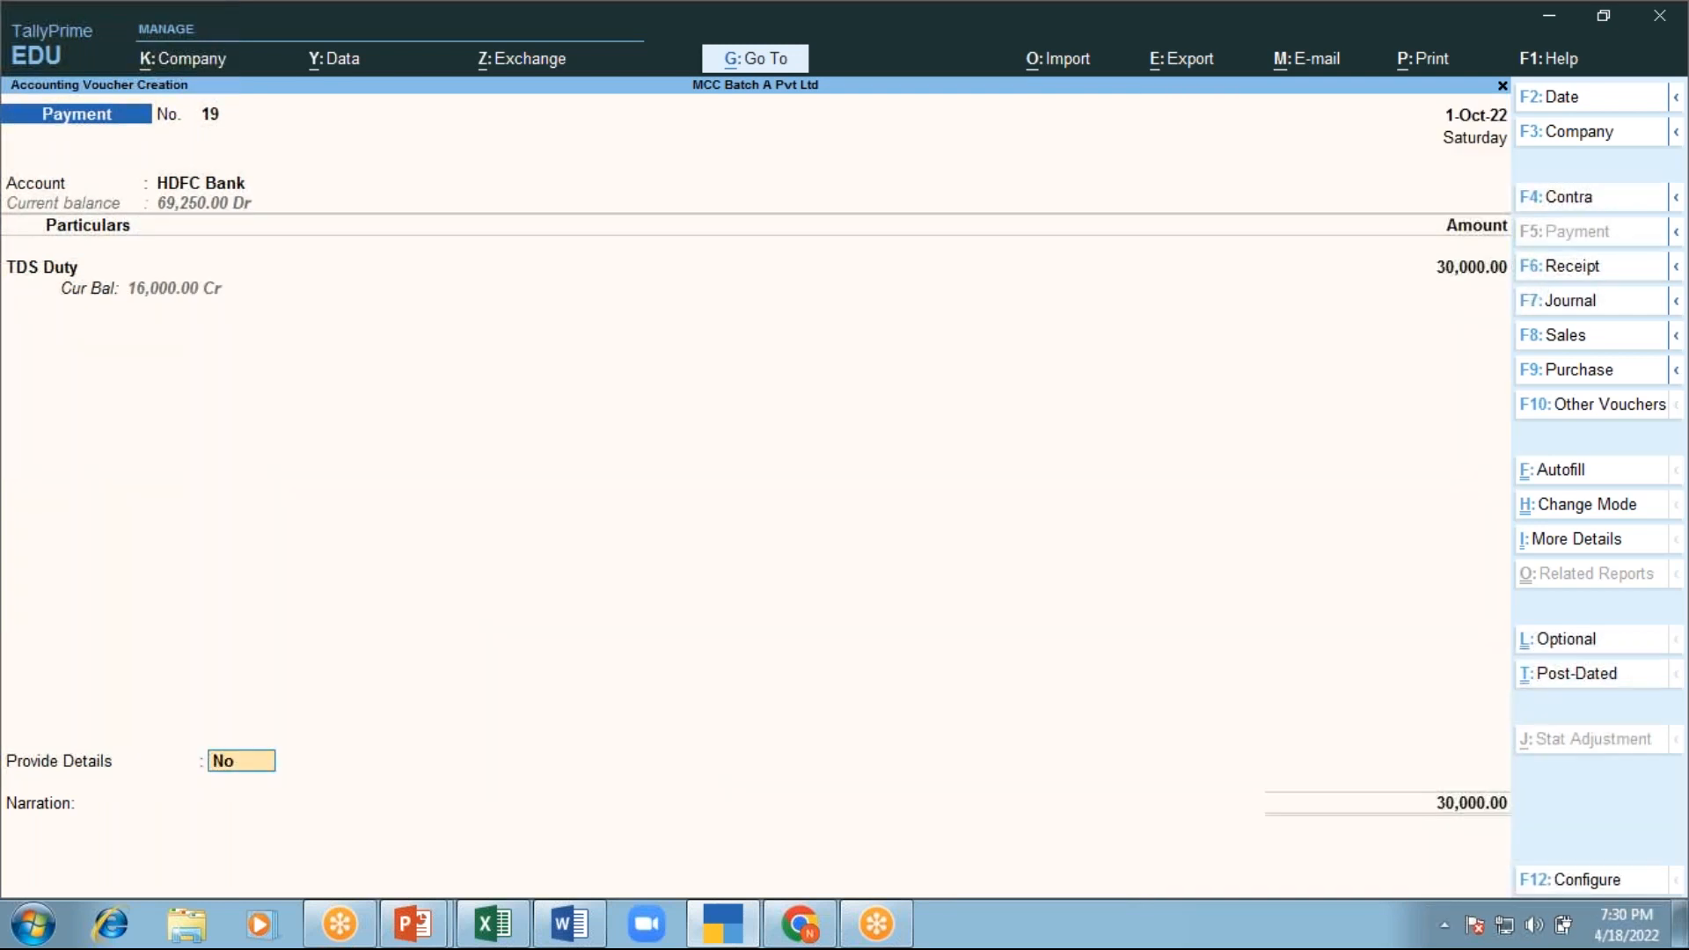
pyautogui.press('Return')
pyautogui.press('Return')
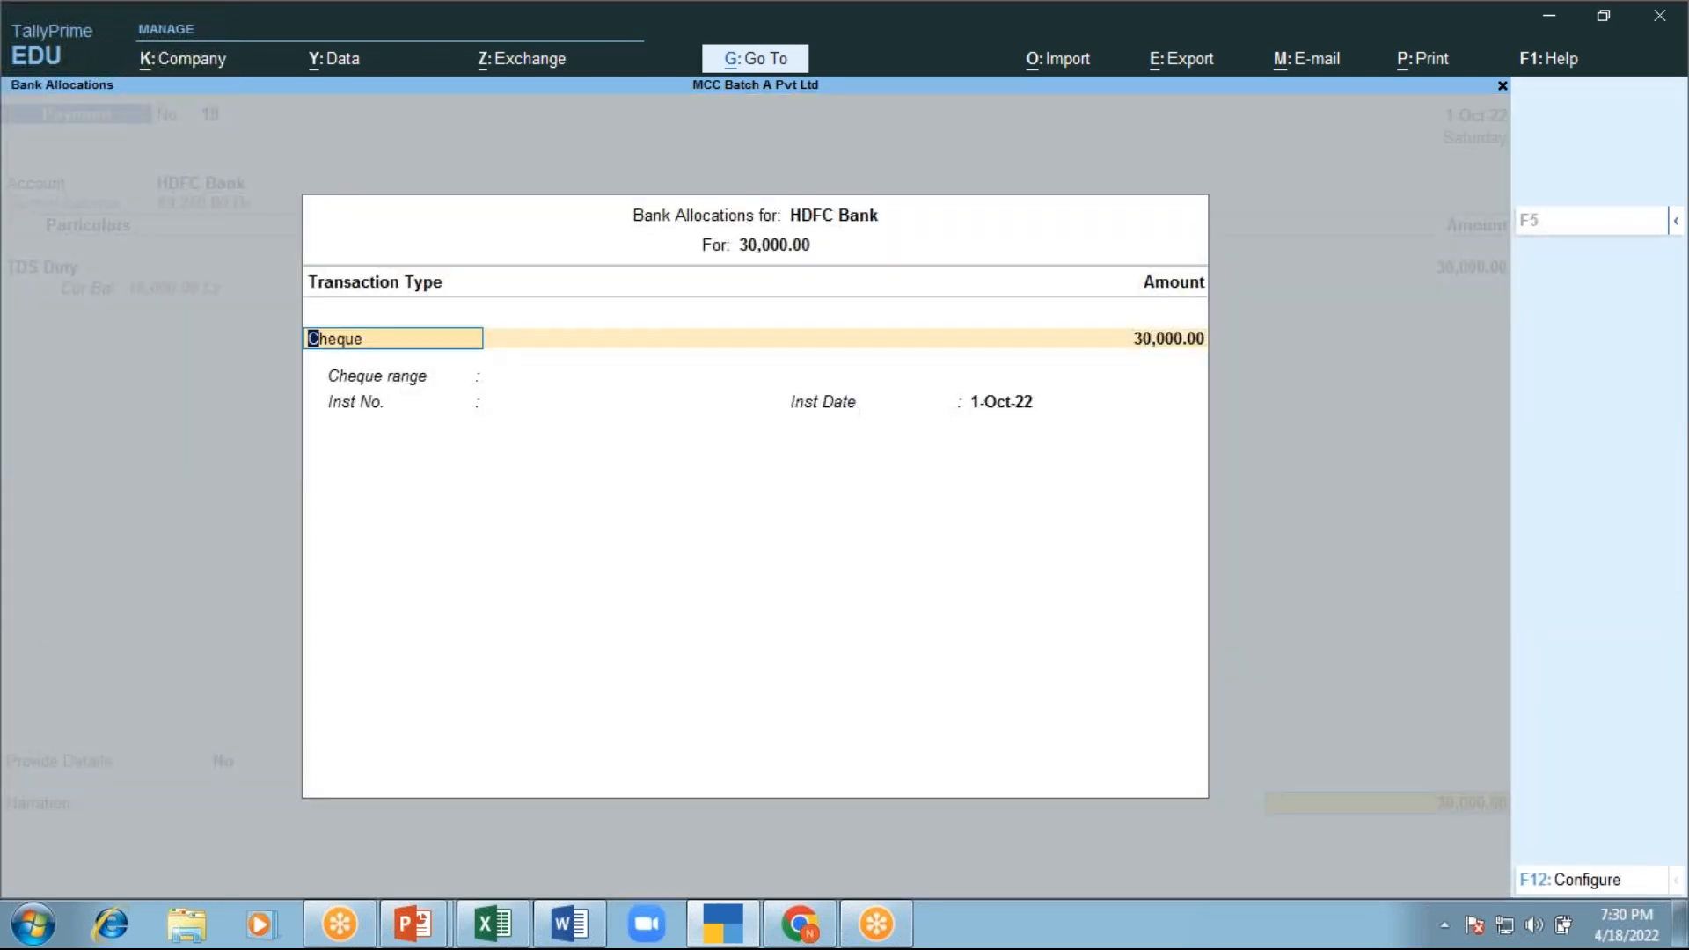
pyautogui.press('Escape')
pyautogui.press('BackSpace')
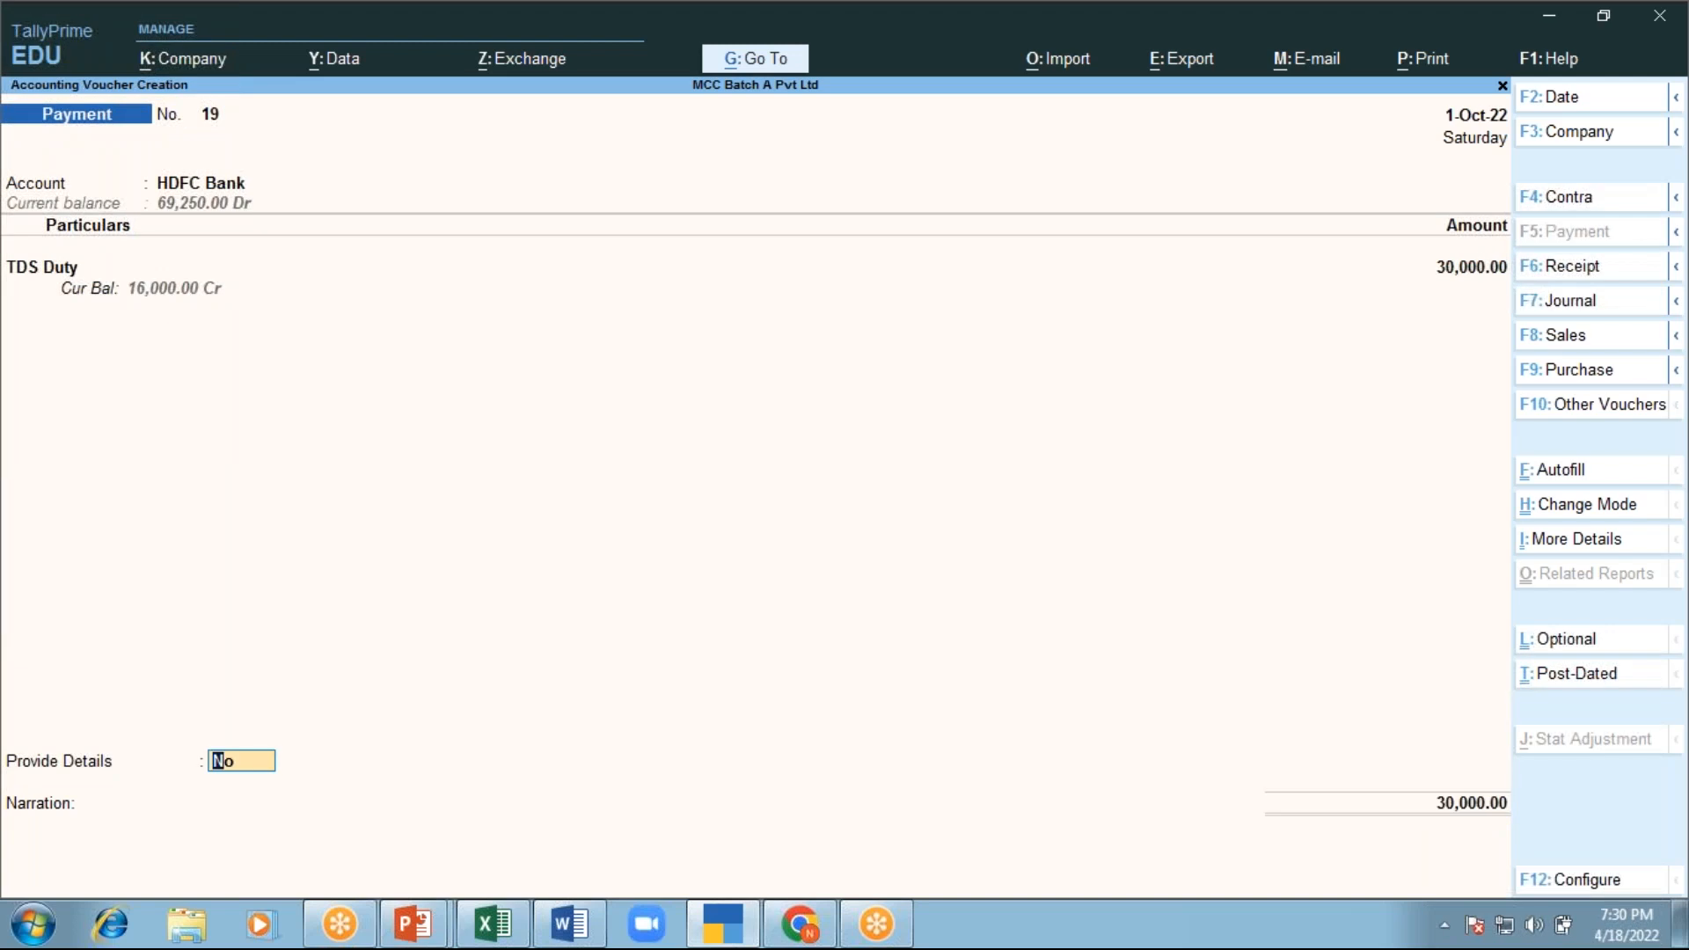
pyautogui.press('y')
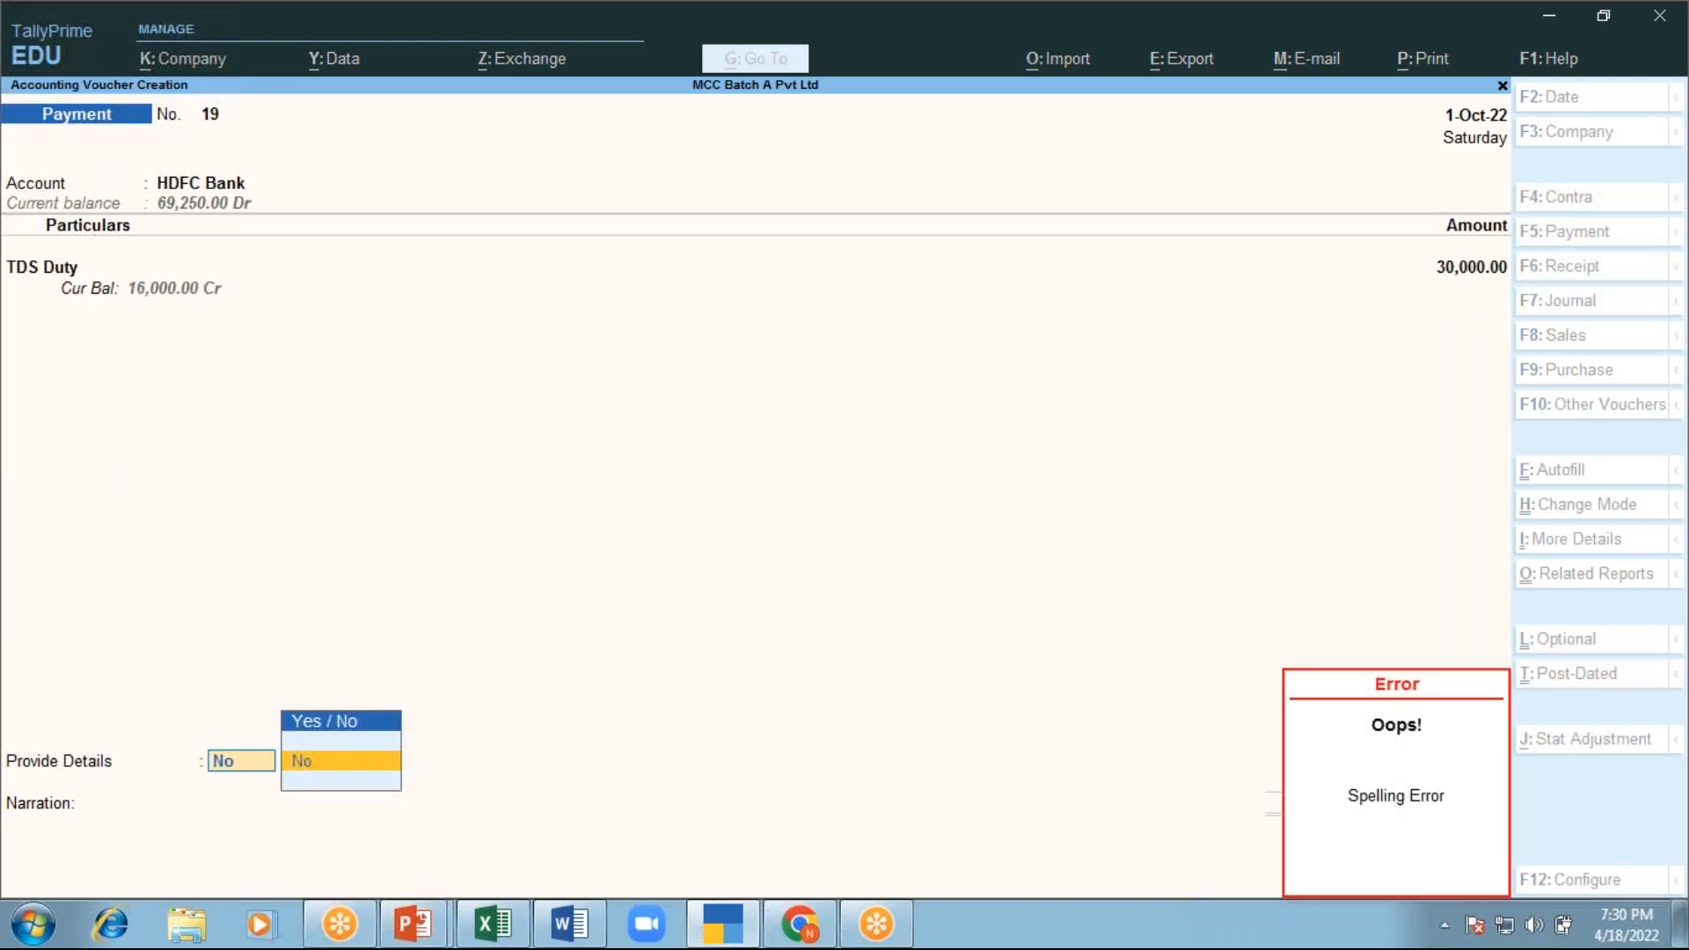
pyautogui.press('y')
pyautogui.press('Return')
pyautogui.press('Return')
pyautogui.press('Return')
pyautogui.press('Return')
pyautogui.press('Return')
pyautogui.press('Return')
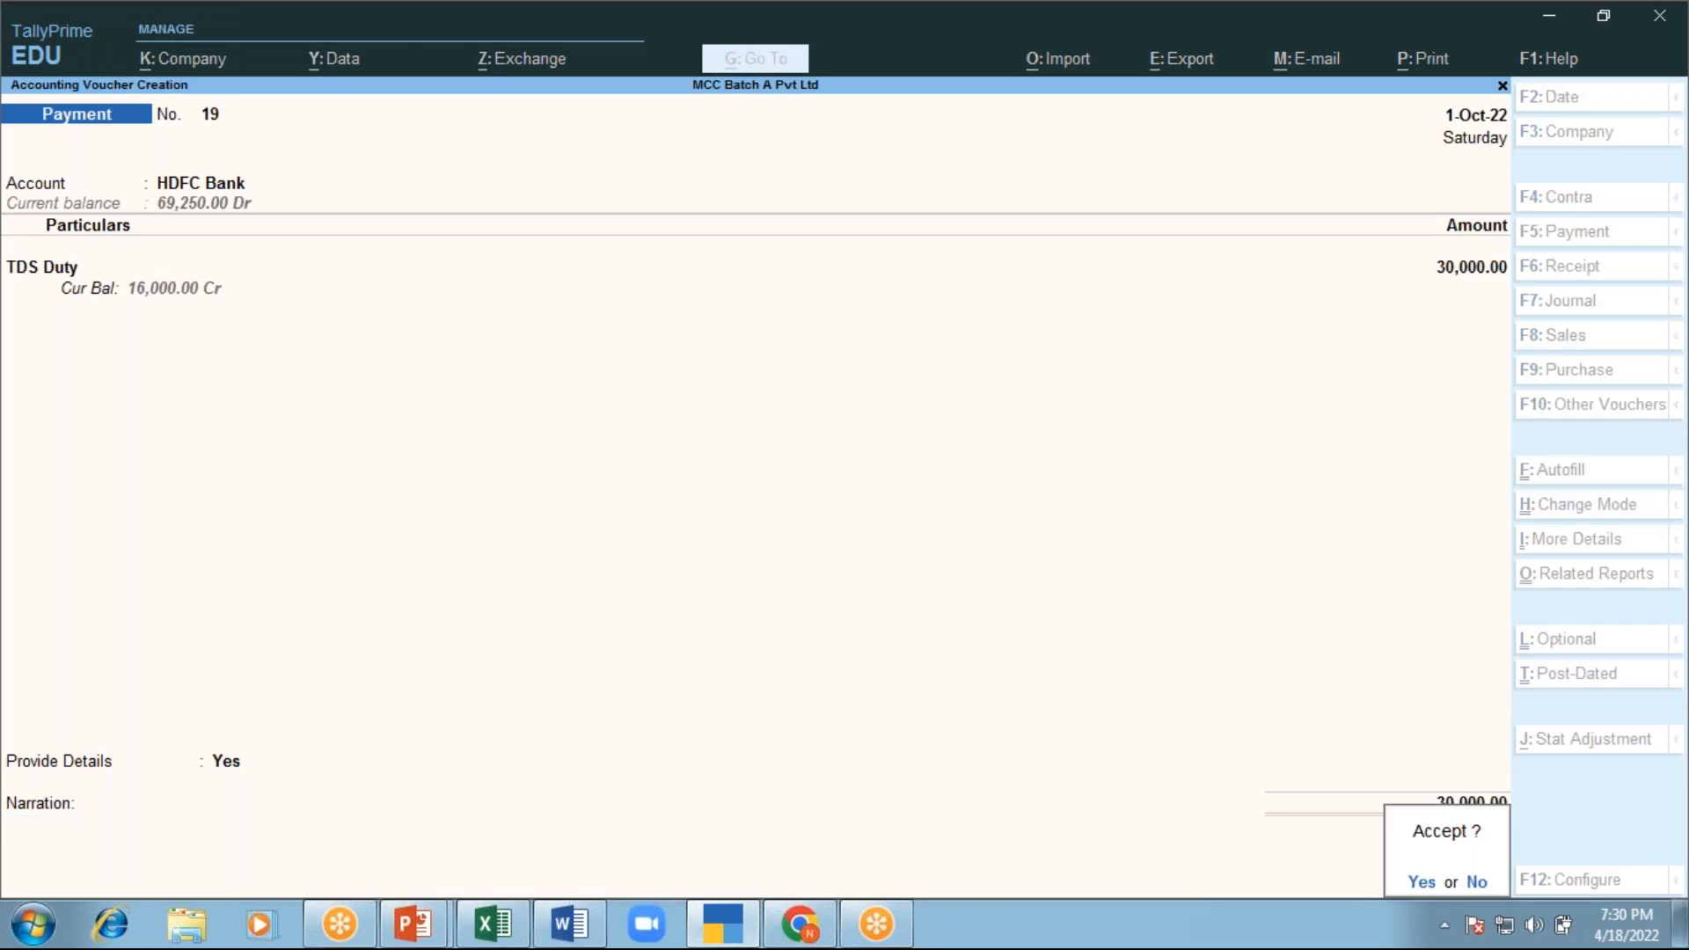
pyautogui.press('Return')
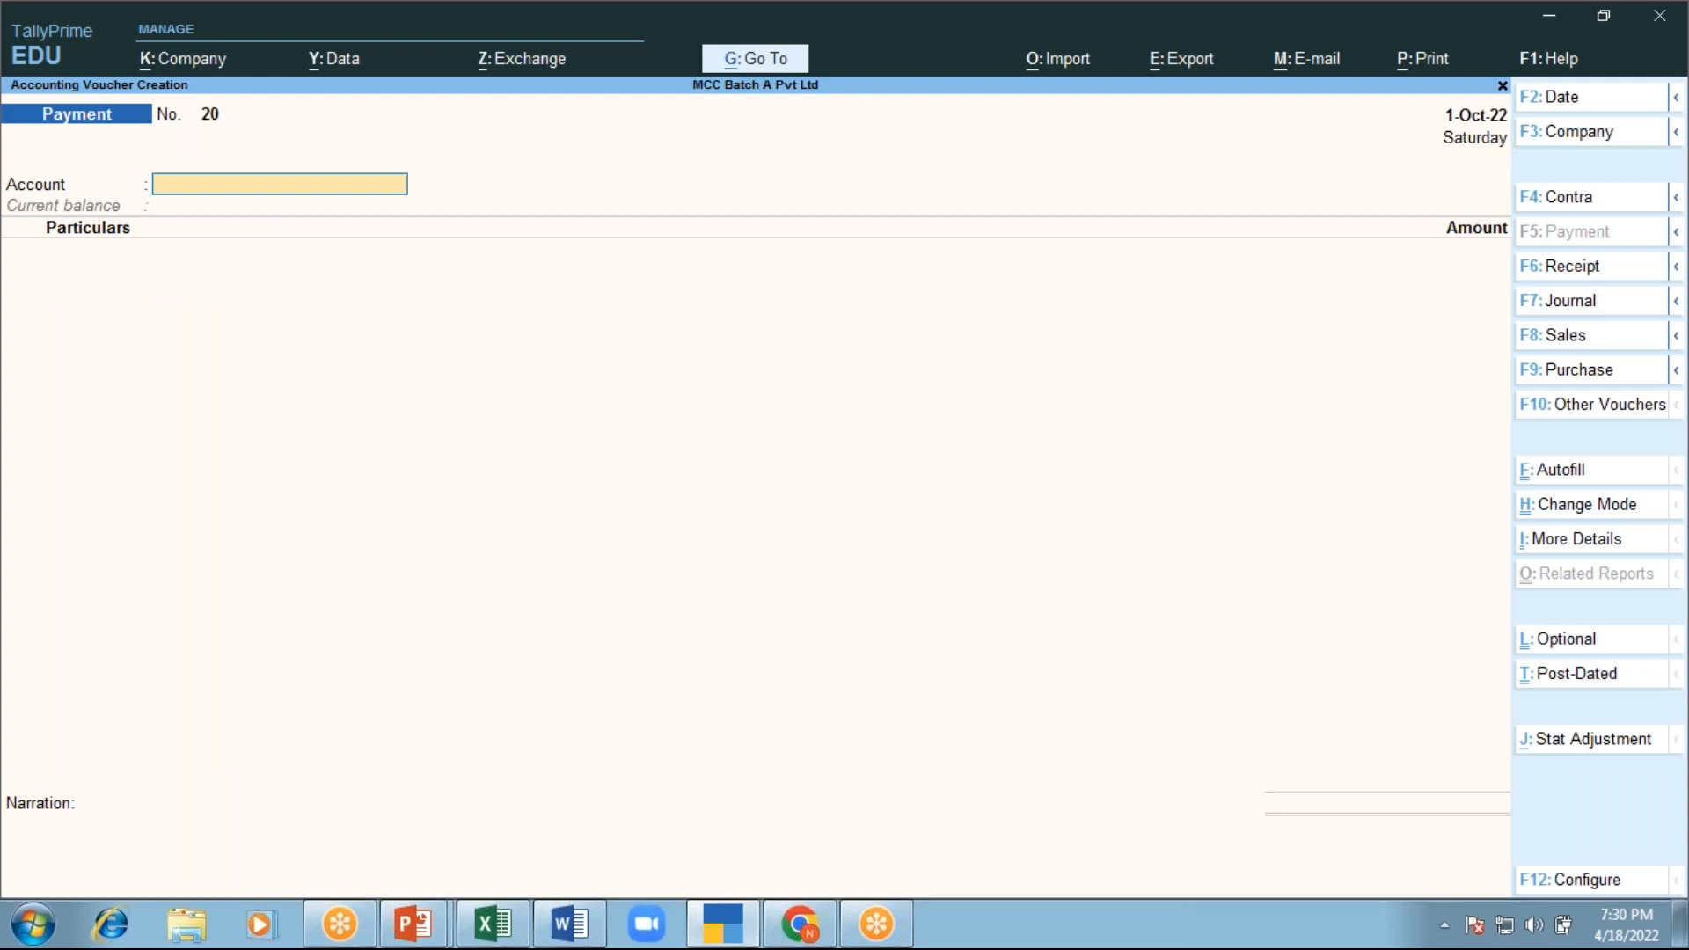
# Start a TDS Stat Payment autofill in the new voucher for 1-Jul-22 to 1-Oct-22, deducted till 1-10-2022
pyautogui.click(1559, 469)
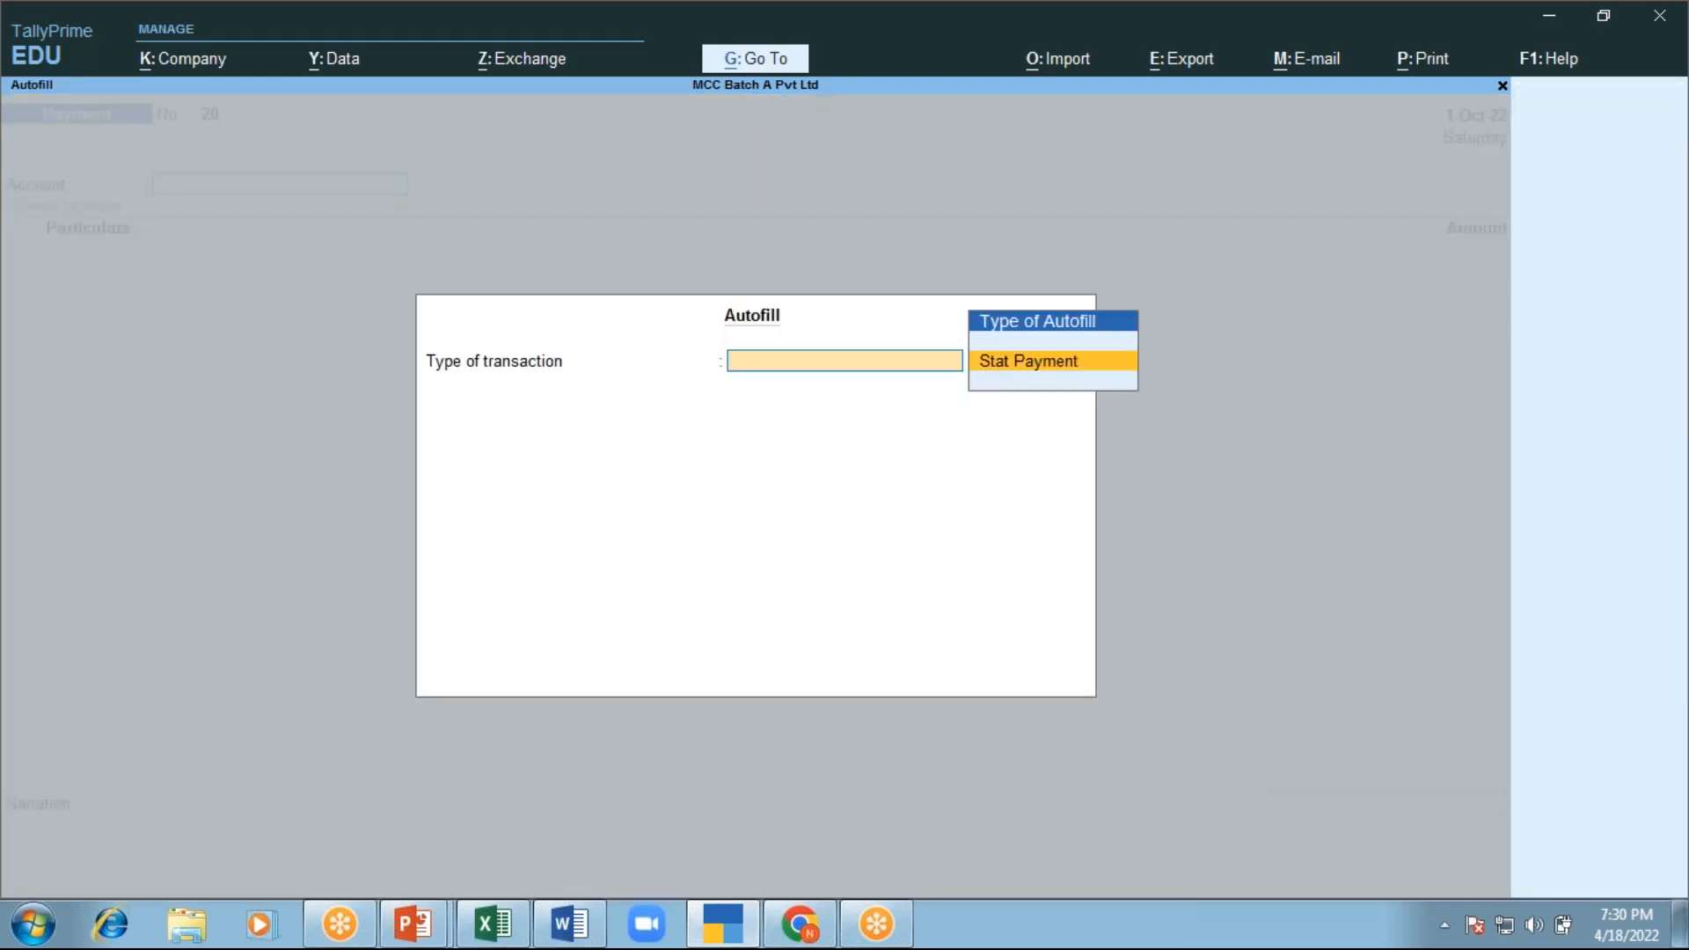
pyautogui.press('Return')
pyautogui.press('Down')
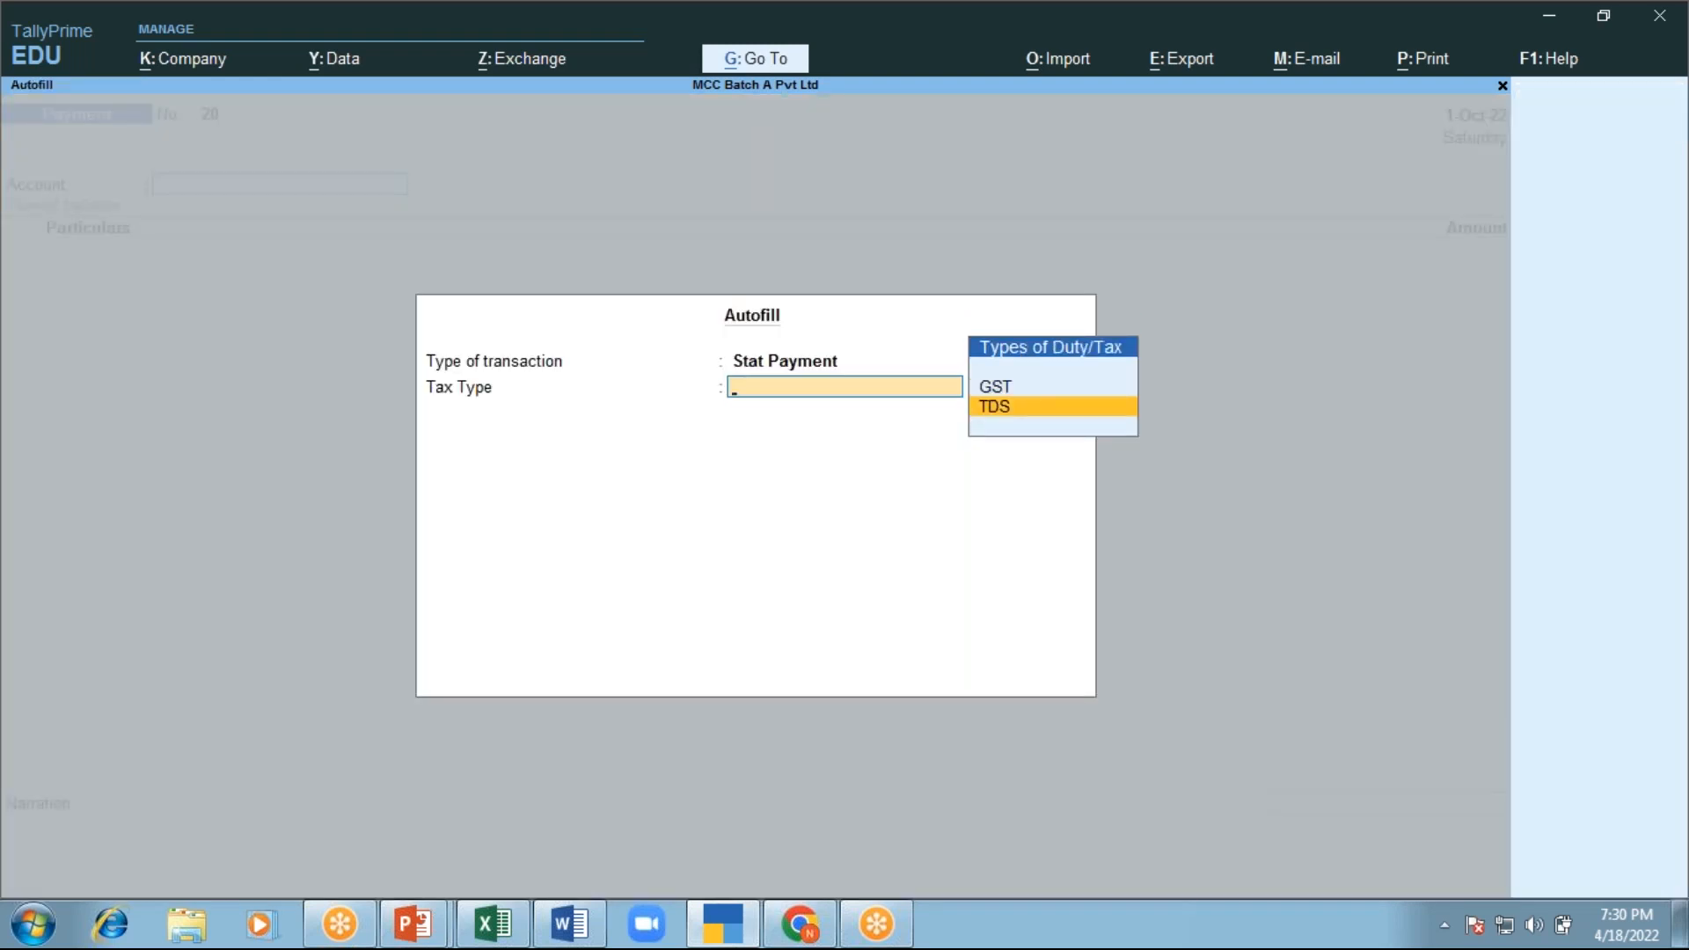
pyautogui.press('Return')
pyautogui.write('1-7')
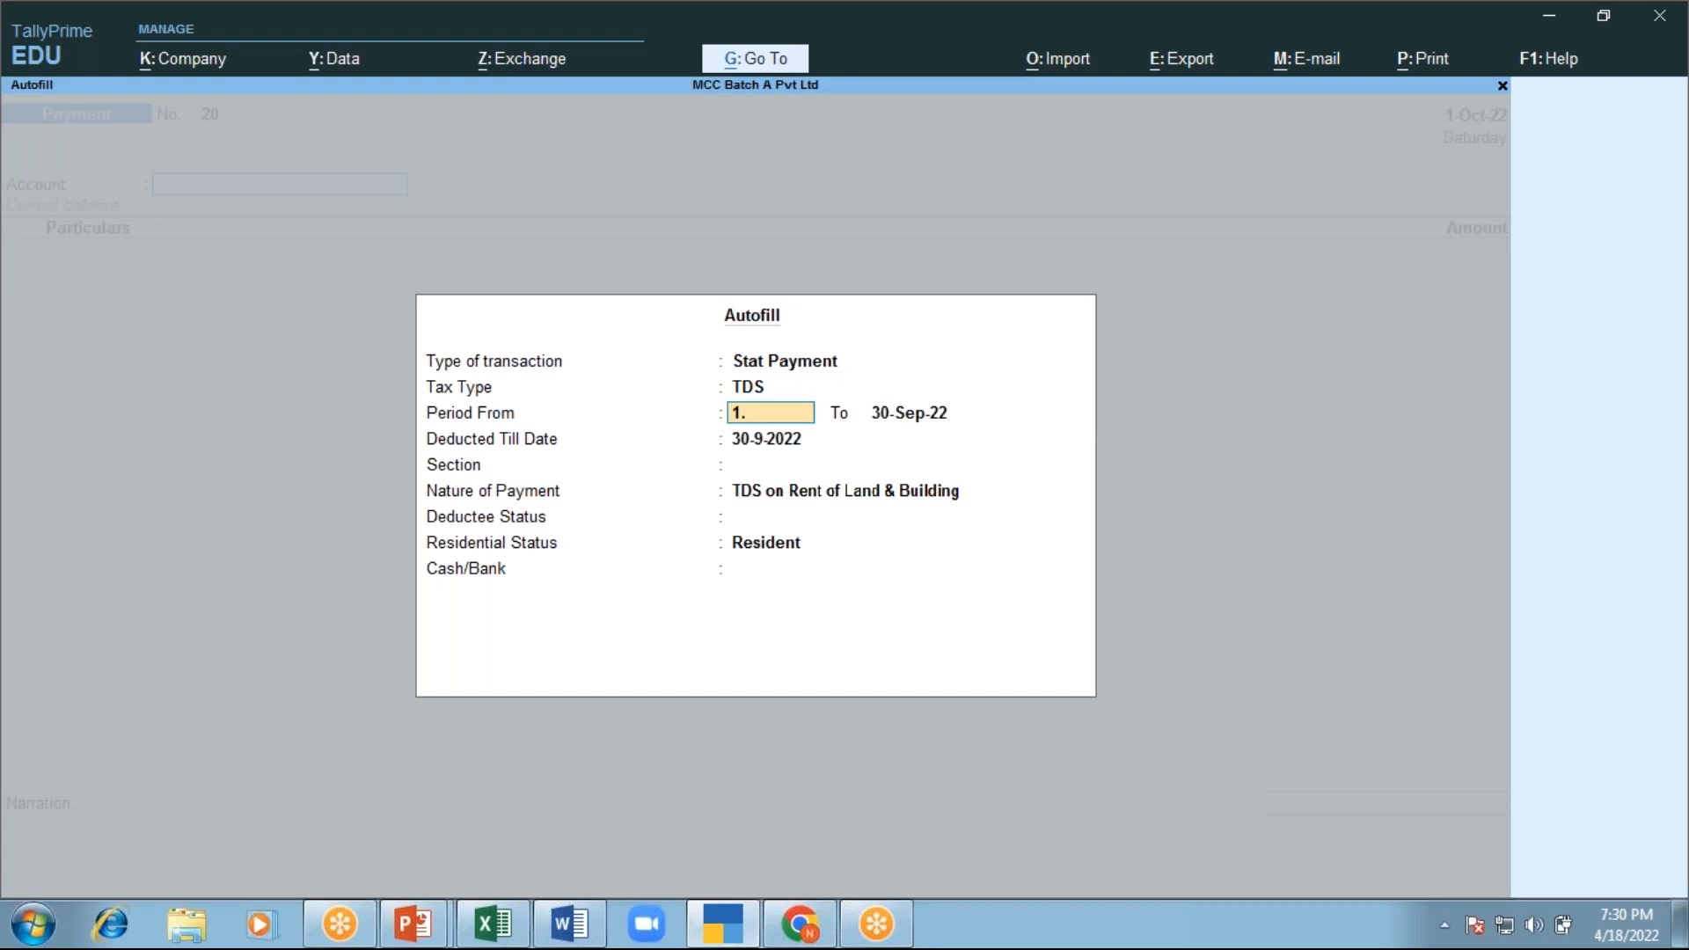
pyautogui.press('Return')
pyautogui.write('1-10')
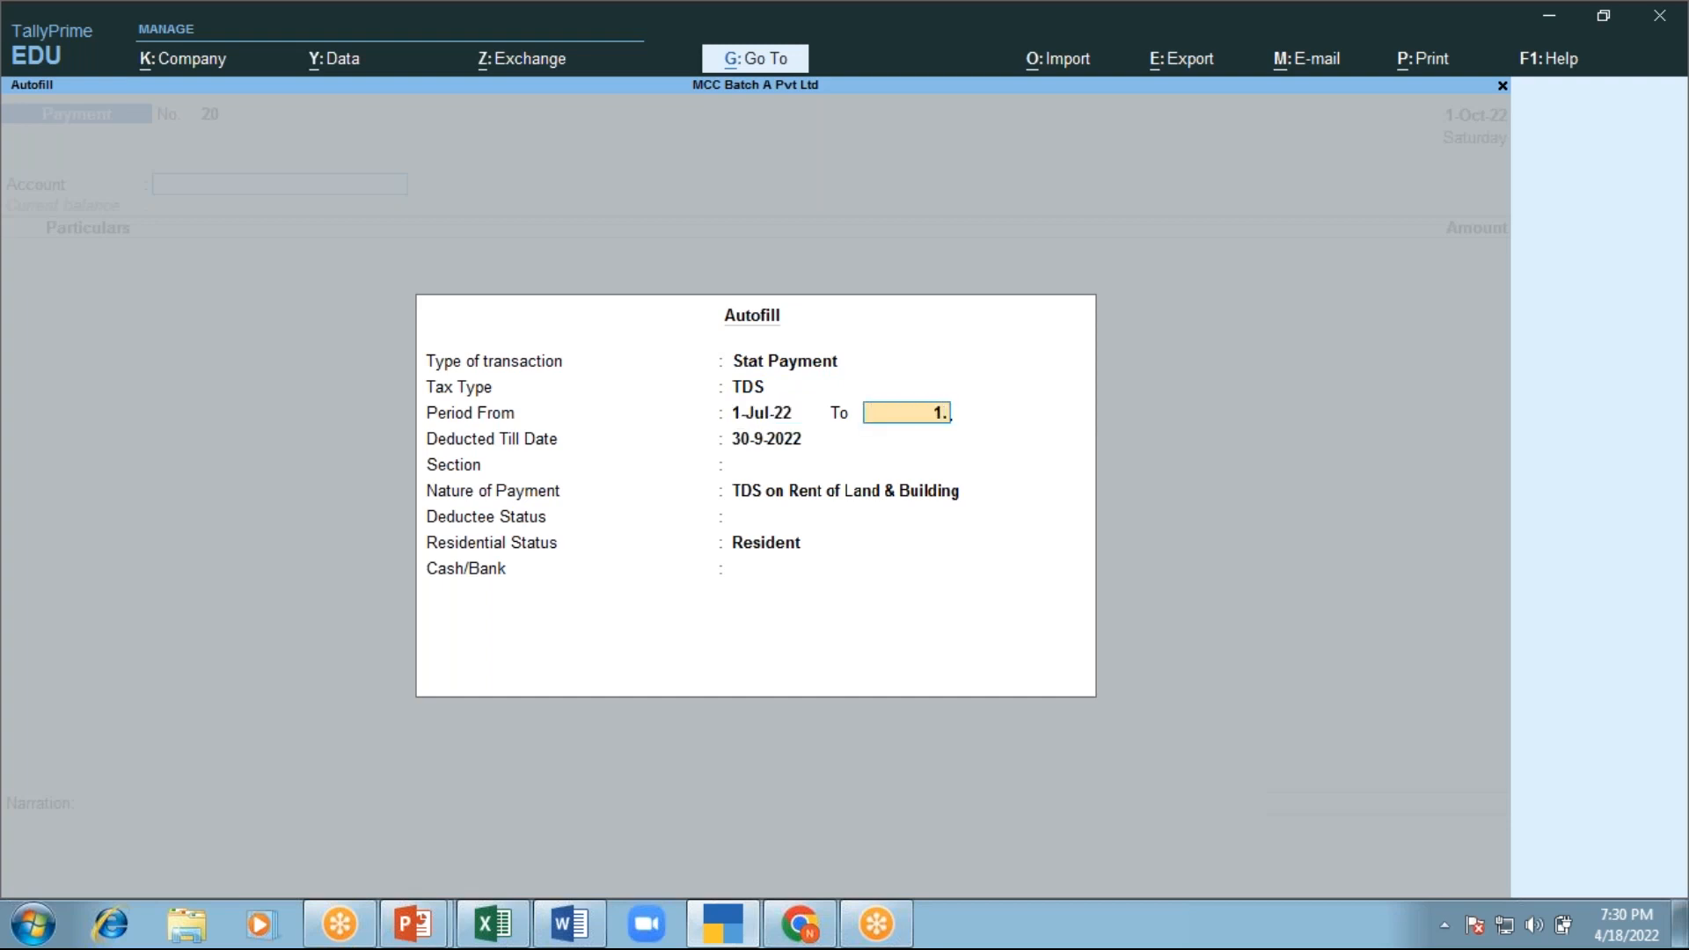
pyautogui.press('Return')
pyautogui.write('1.')
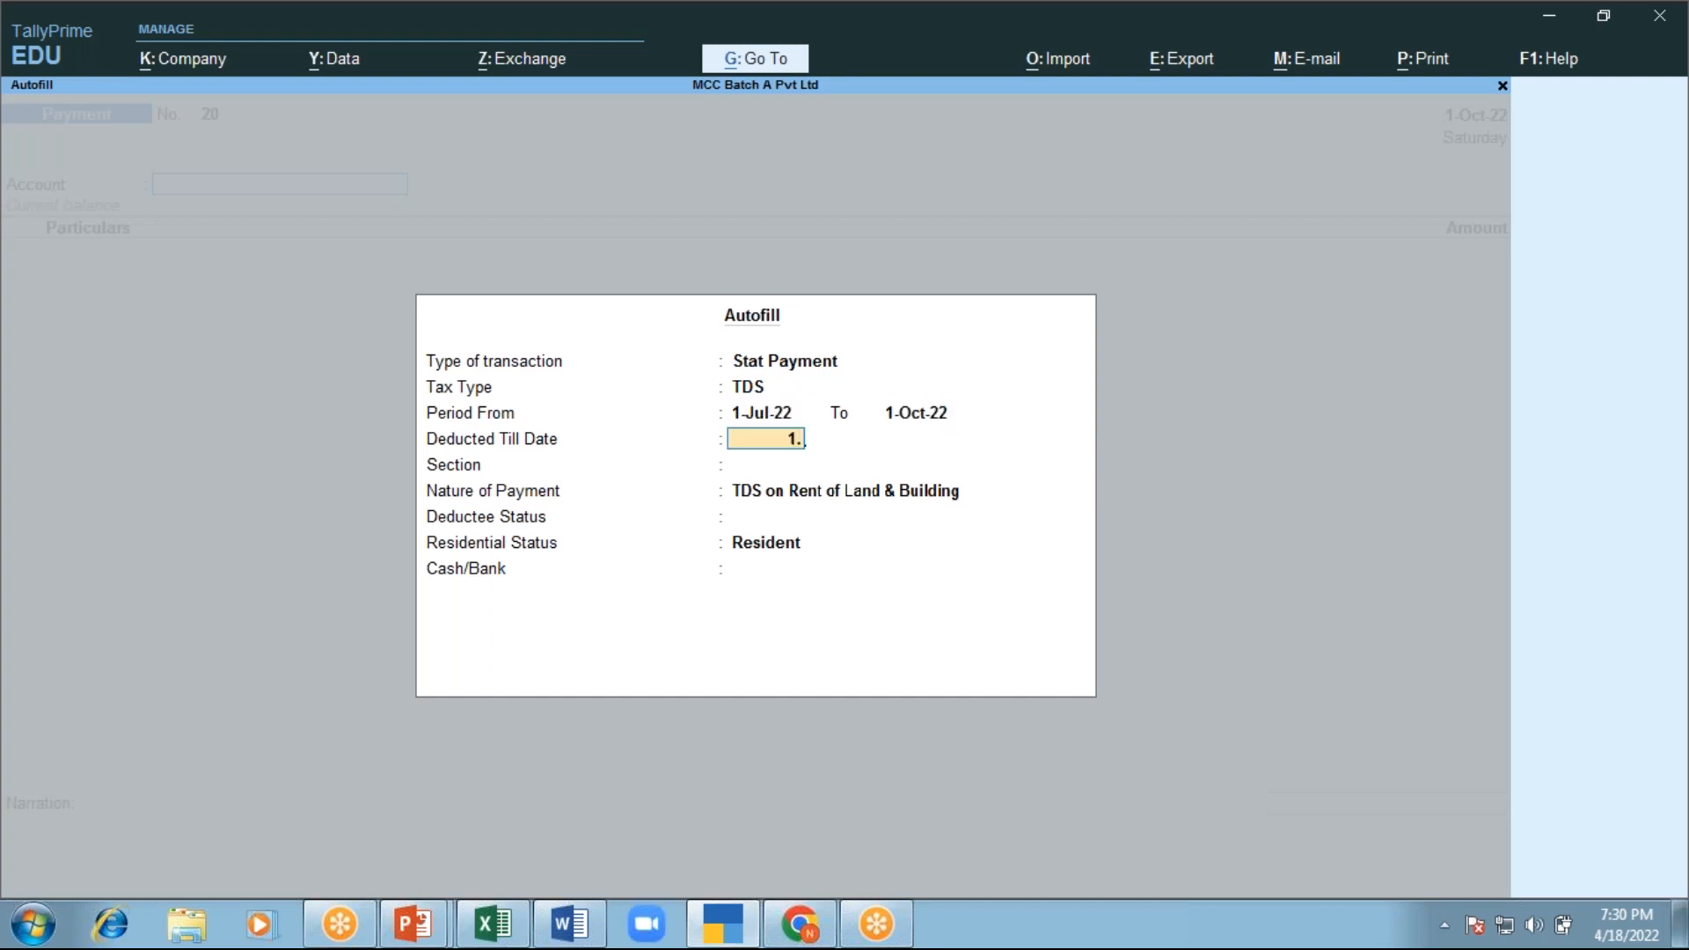
pyautogui.write('10')
pyautogui.press('Return')
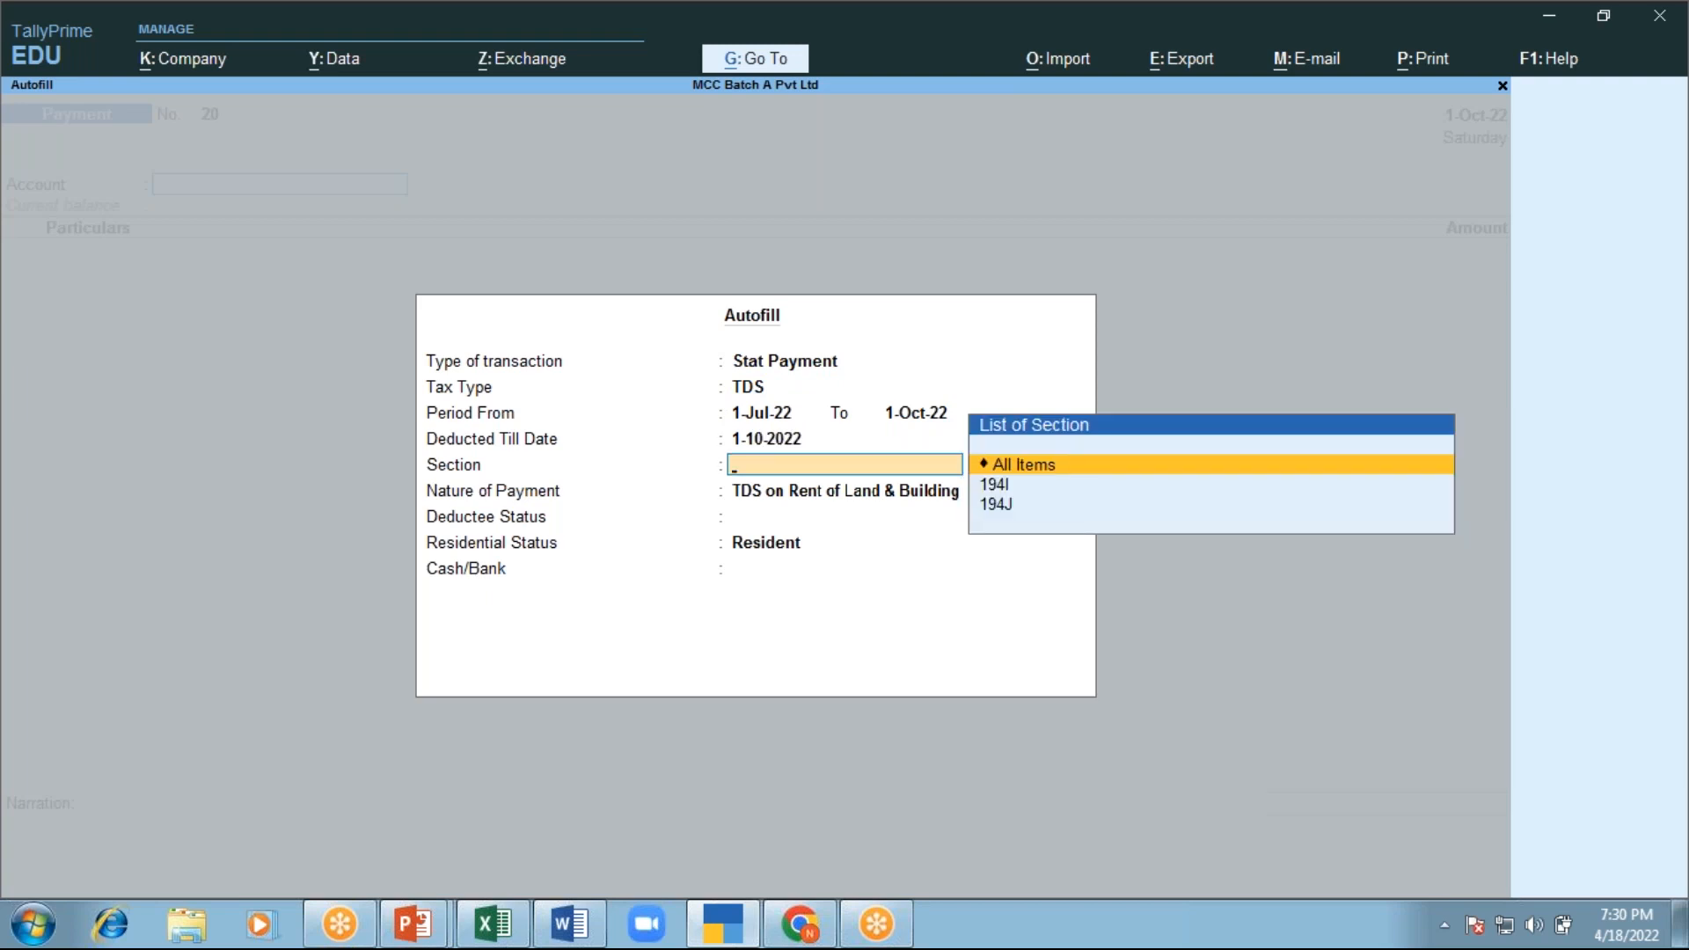
# Complete the autofill with section 194J, TDS on Professional Fee, Company deductee, Resident status and HDFC Bank
pyautogui.press('Down')
pyautogui.press('Down')
pyautogui.press('Return')
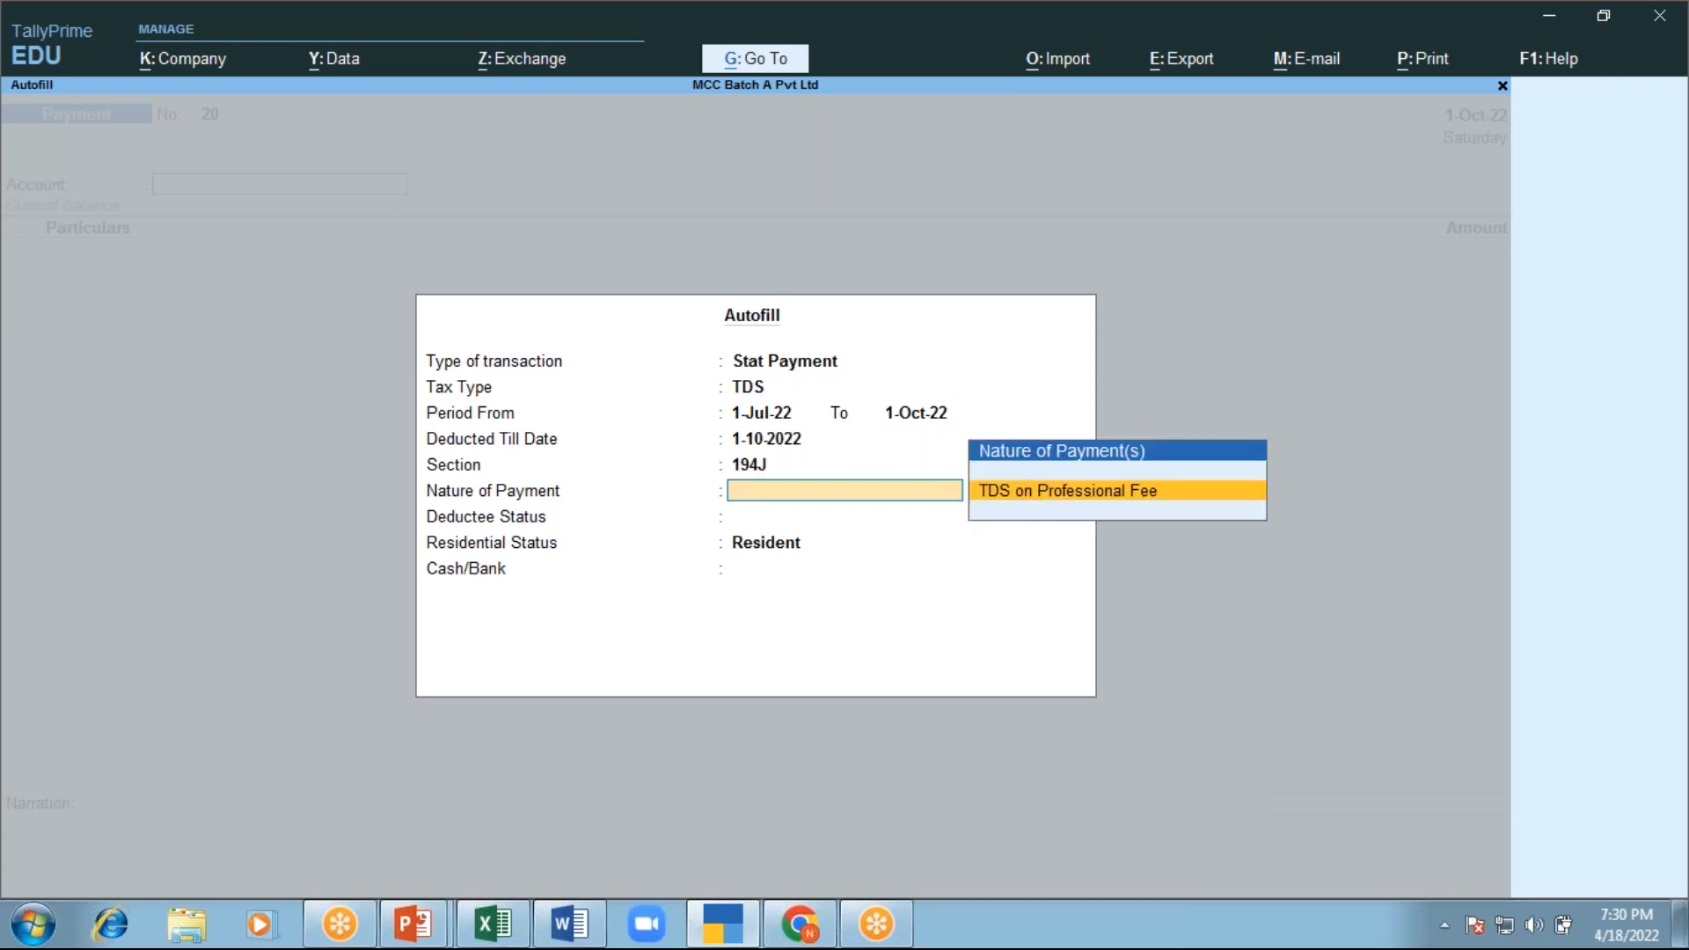
pyautogui.press('Return')
pyautogui.press('Down')
pyautogui.press('Return')
pyautogui.press('Return')
pyautogui.press('Down')
pyautogui.press('Down')
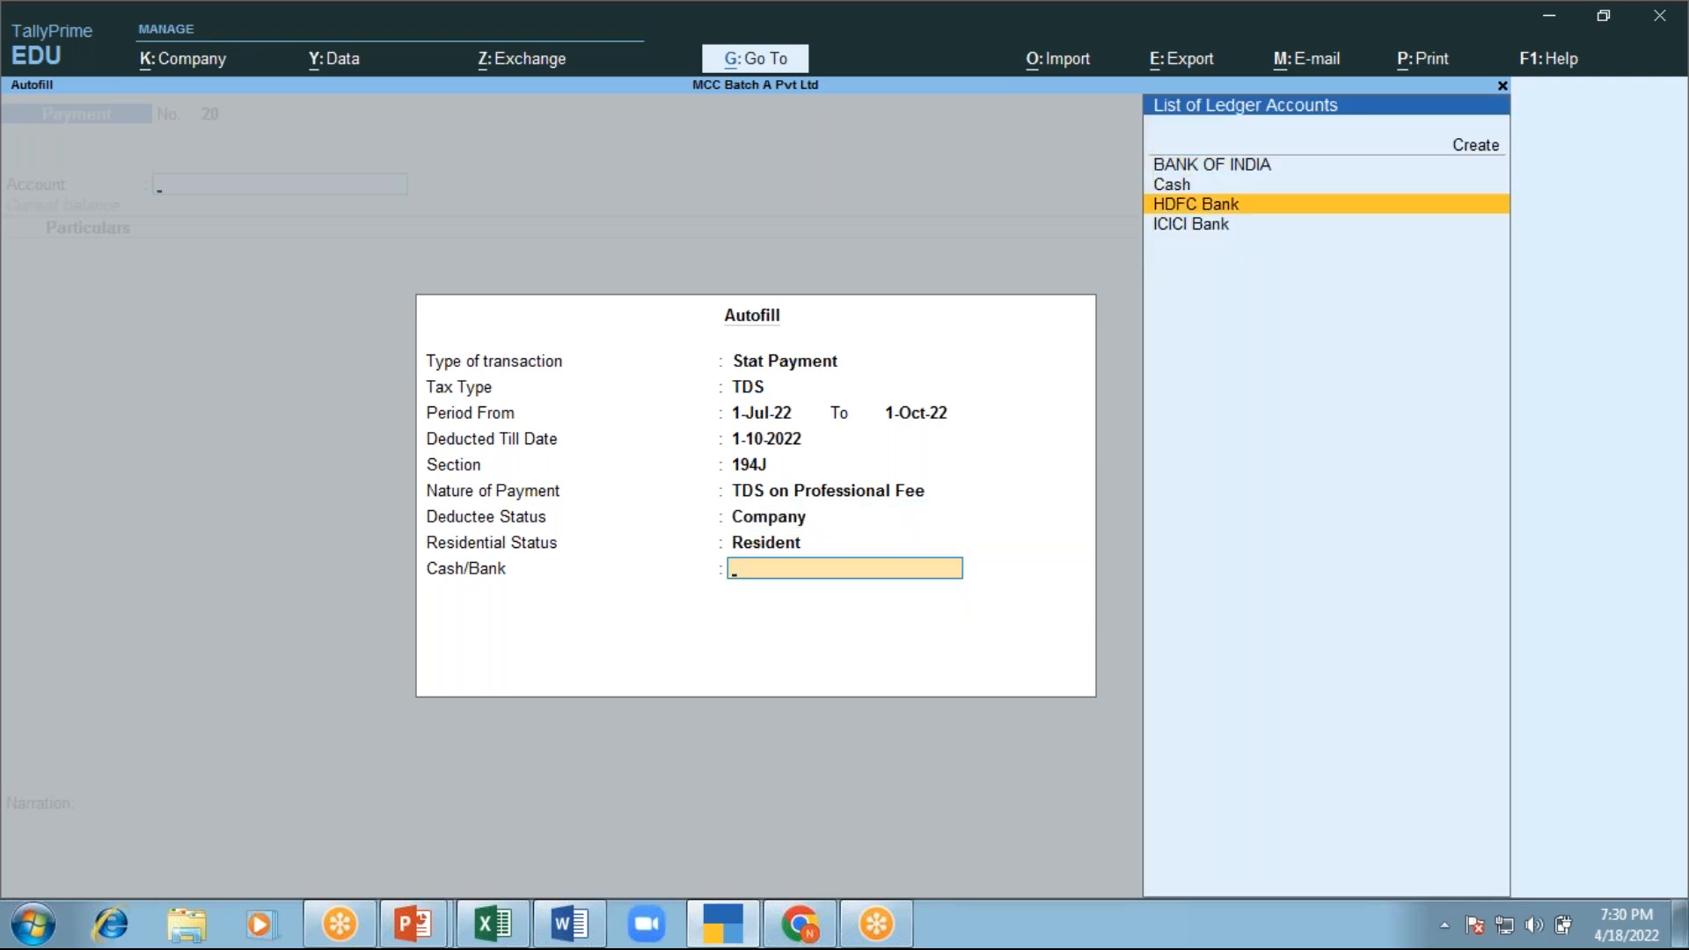
pyautogui.press('Return')
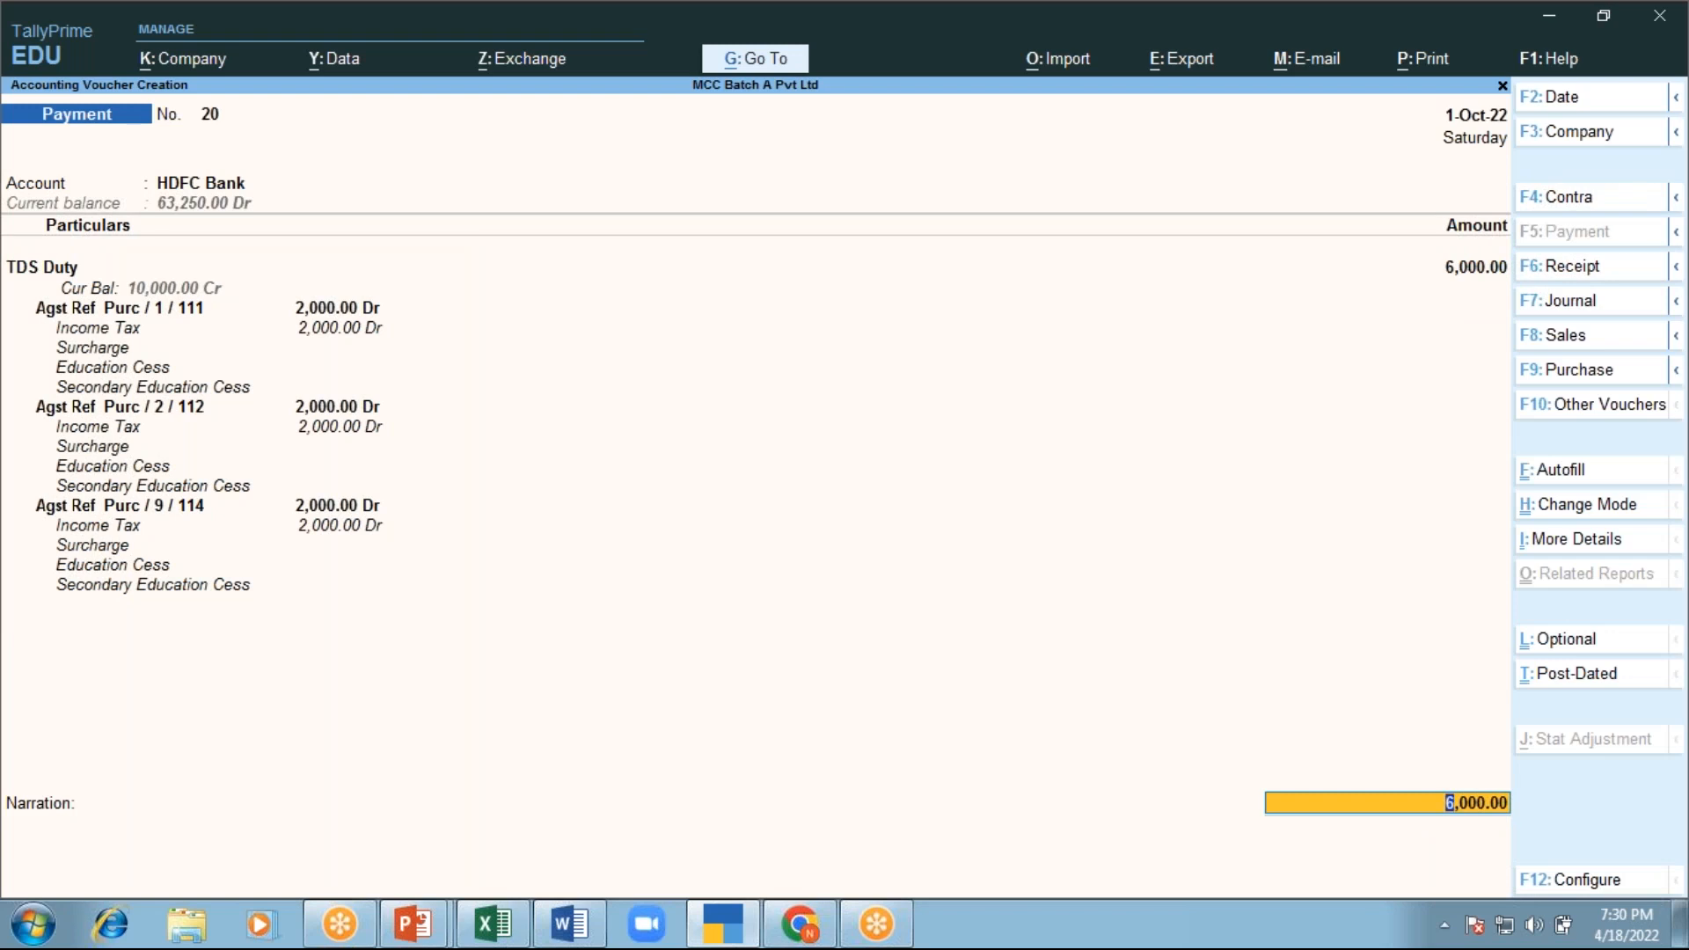
# Accept the professional fee TDS amount and cheque allocation defaults, then save the voucher with a blank narration
pyautogui.press('Return')
pyautogui.press('Return')
pyautogui.press('Return')
pyautogui.press('Return')
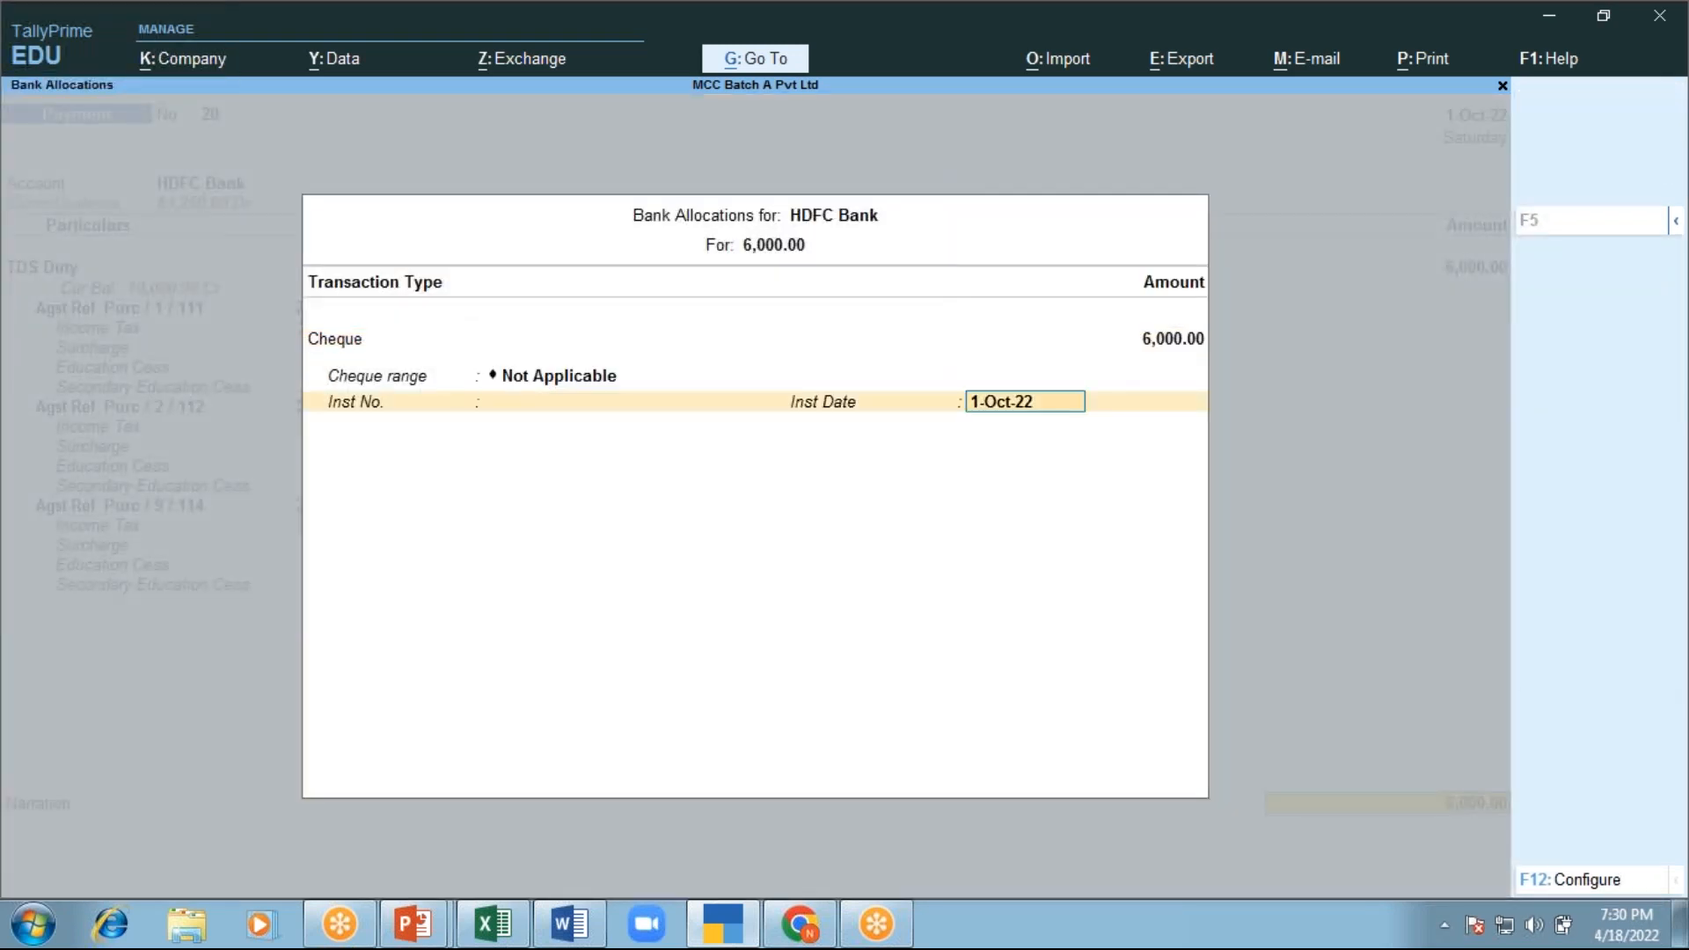
pyautogui.press('Return')
pyautogui.press('Return')
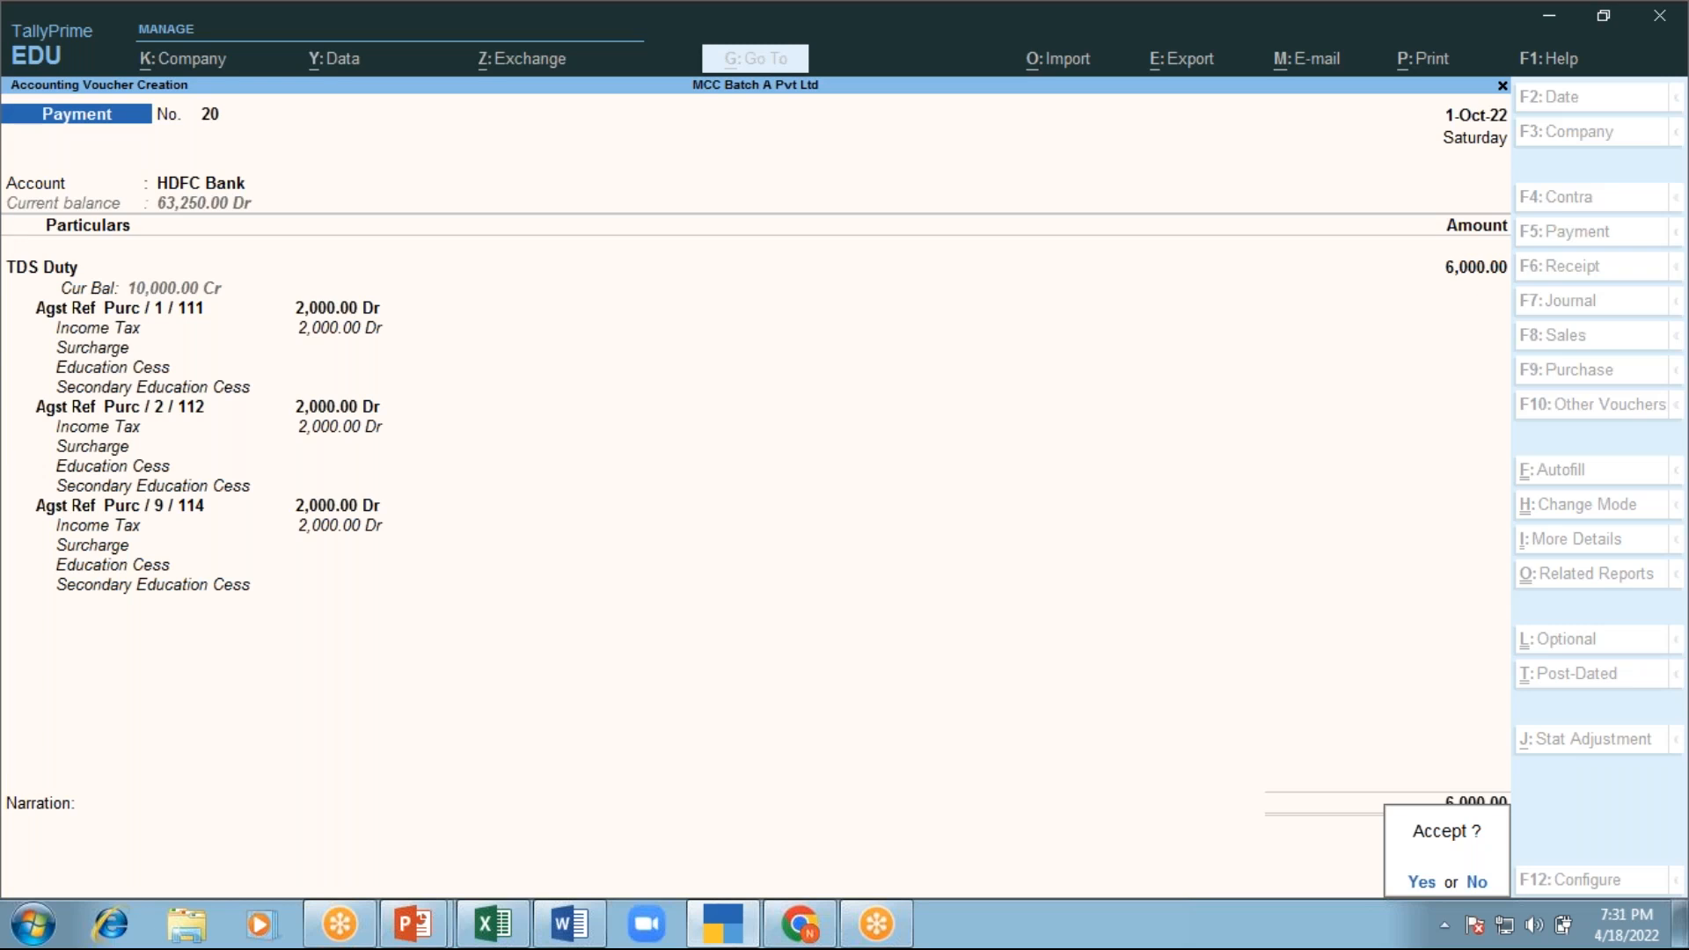
pyautogui.press('y')
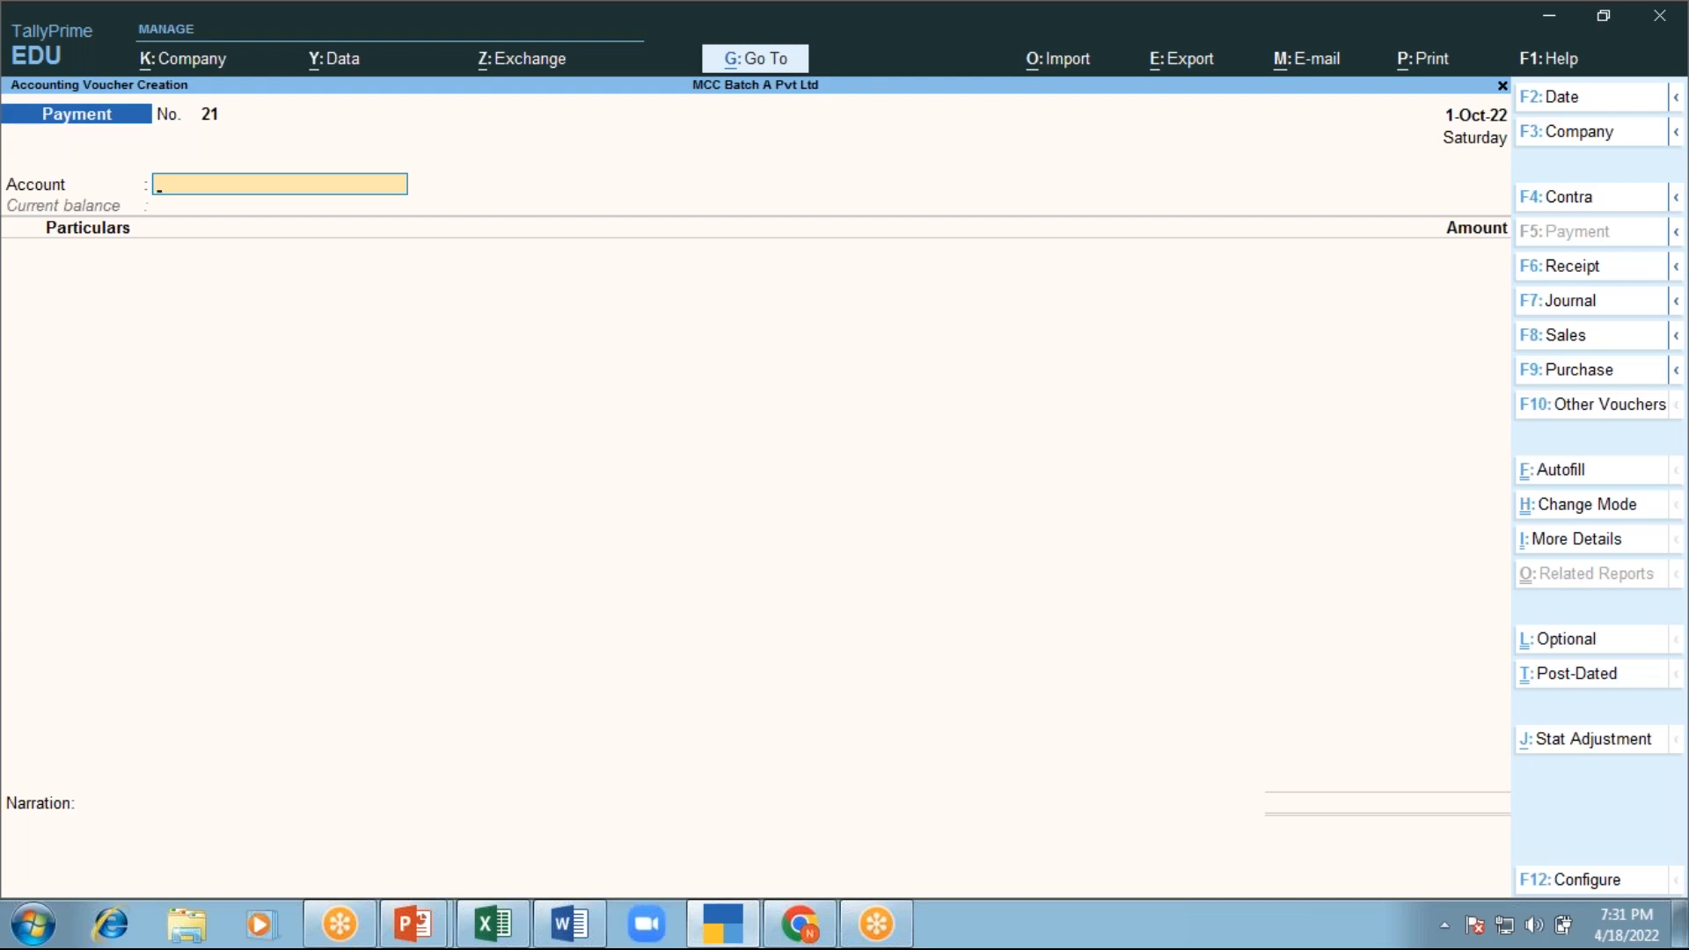
pyautogui.click(1188, 36)
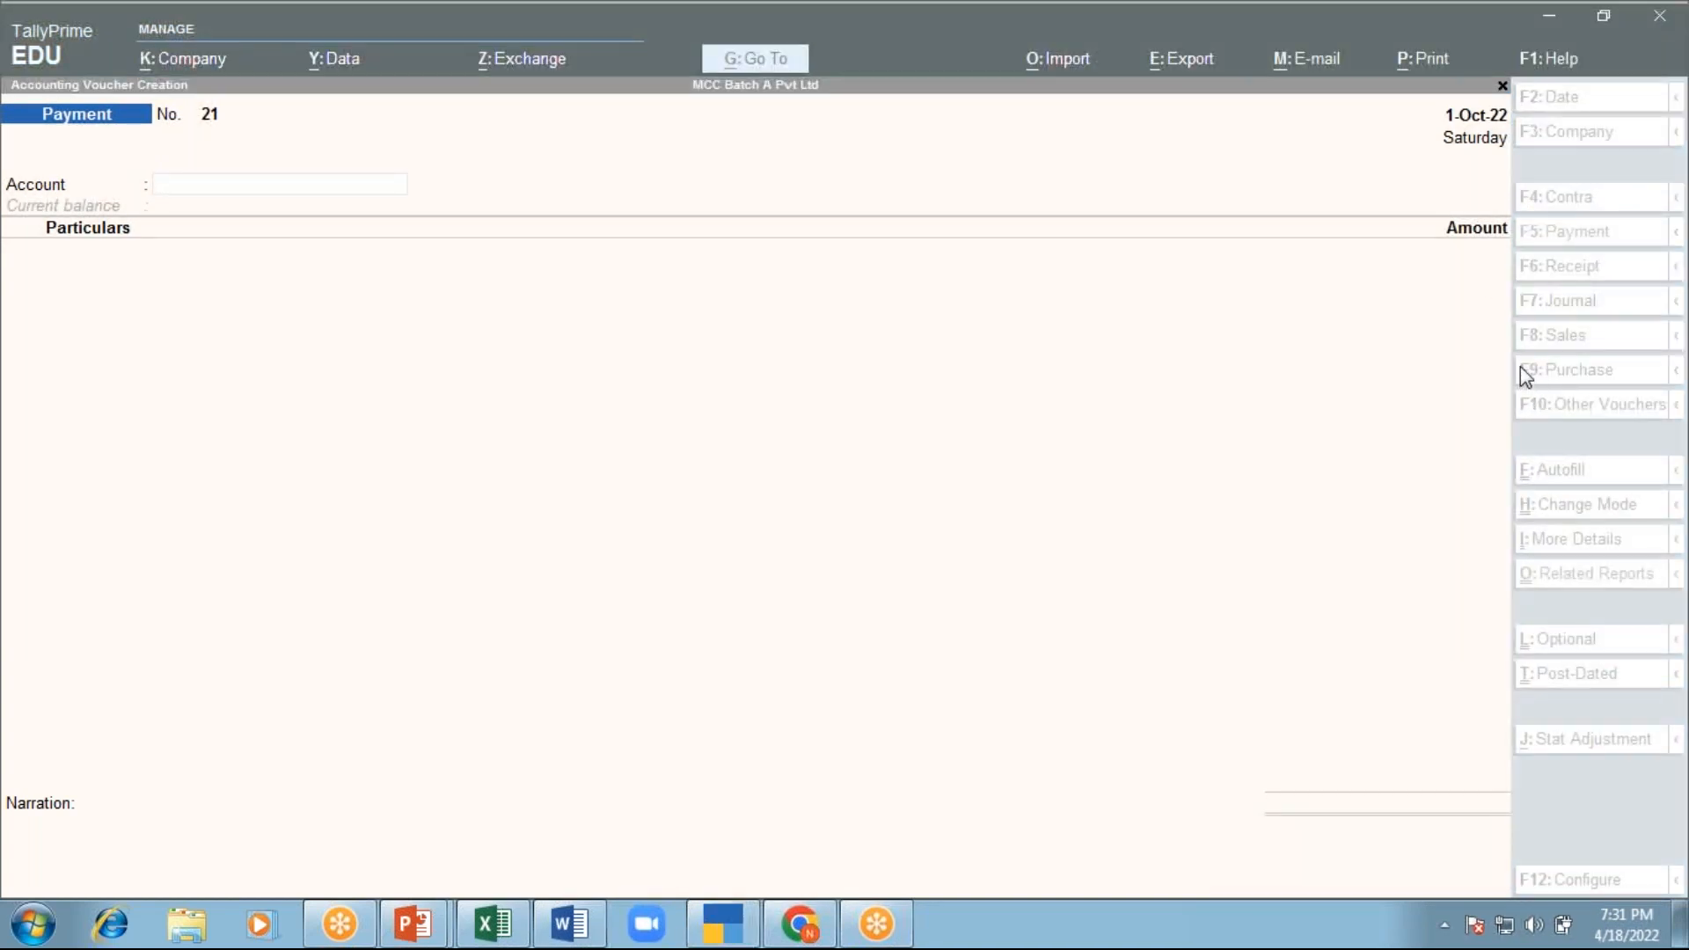